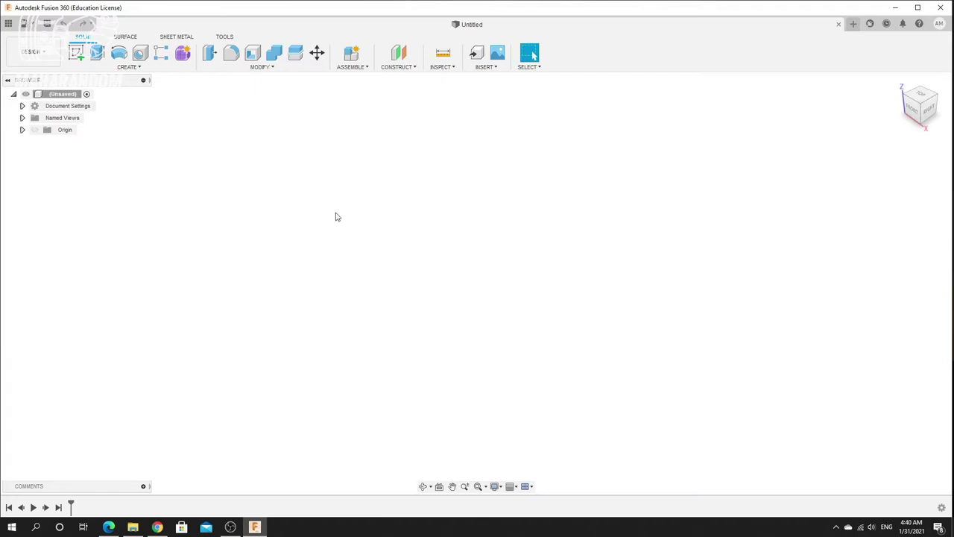
# Start a sketch on the vertical YZ plane and draw a 20" diameter construction circle centred on the origin
pyautogui.click(76, 52)
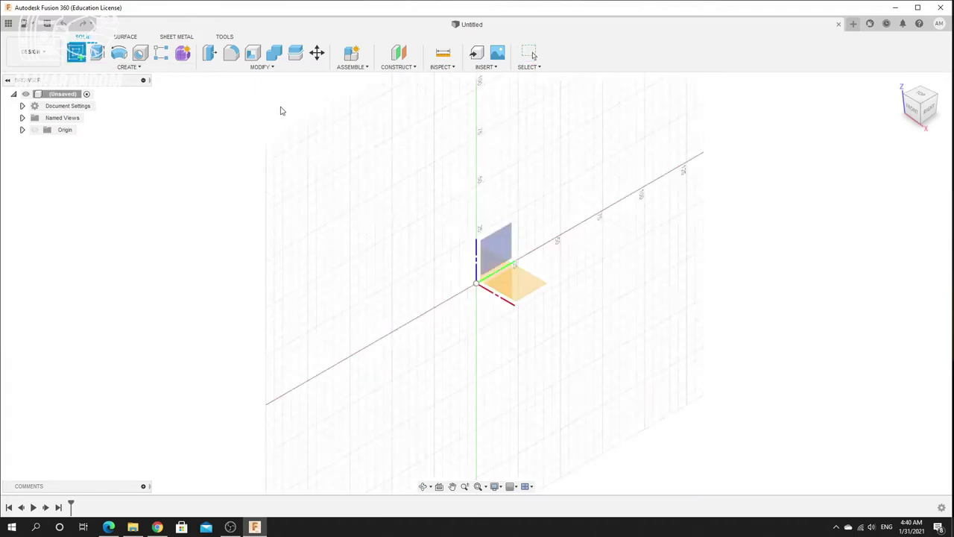
pyautogui.click(496, 261)
pyautogui.click(119, 53)
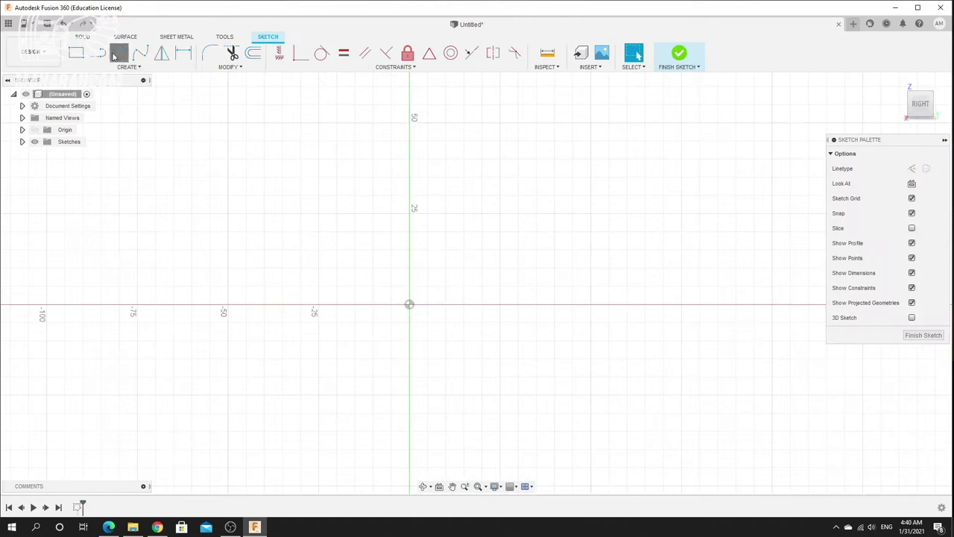
pyautogui.click(898, 213)
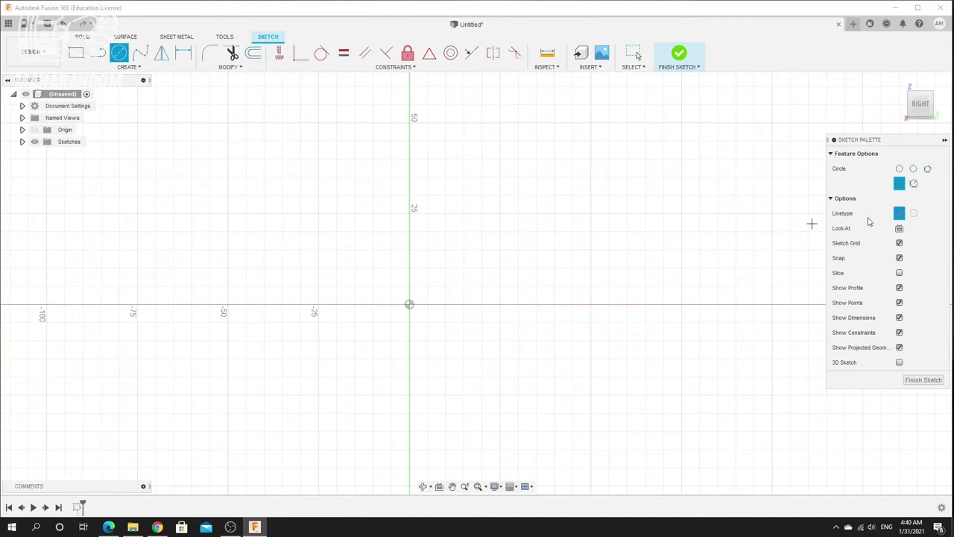
pyautogui.click(409, 306)
pyautogui.scroll(-5, 506, 313)
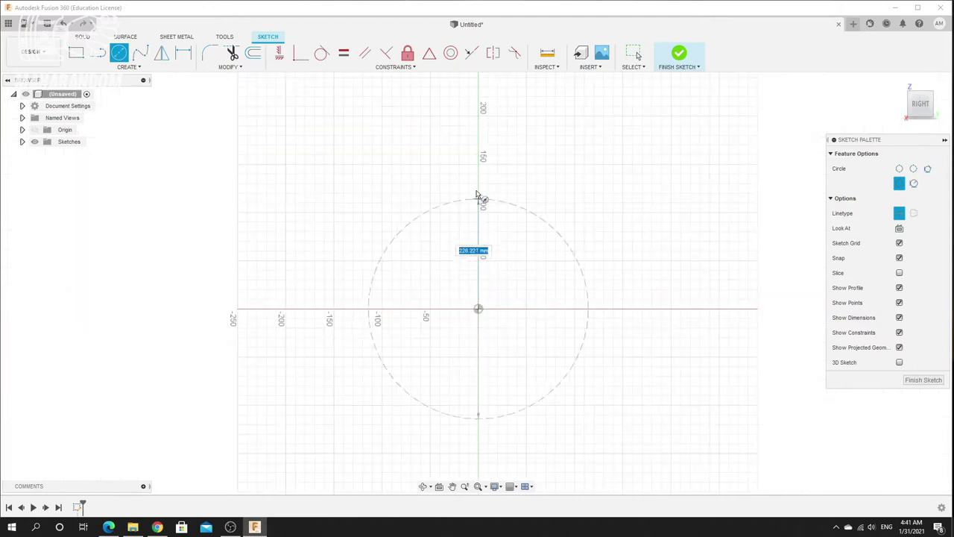
pyautogui.write('20')
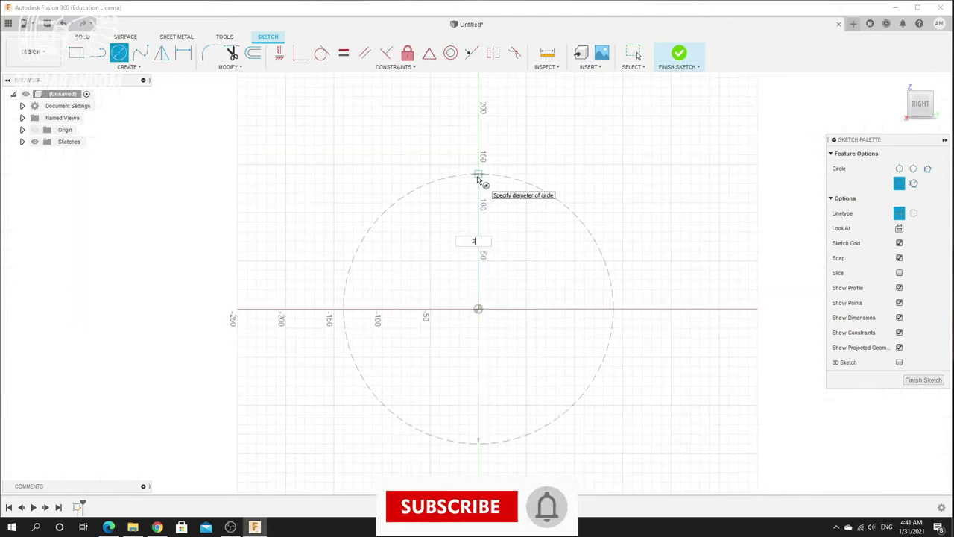
pyautogui.write('"')
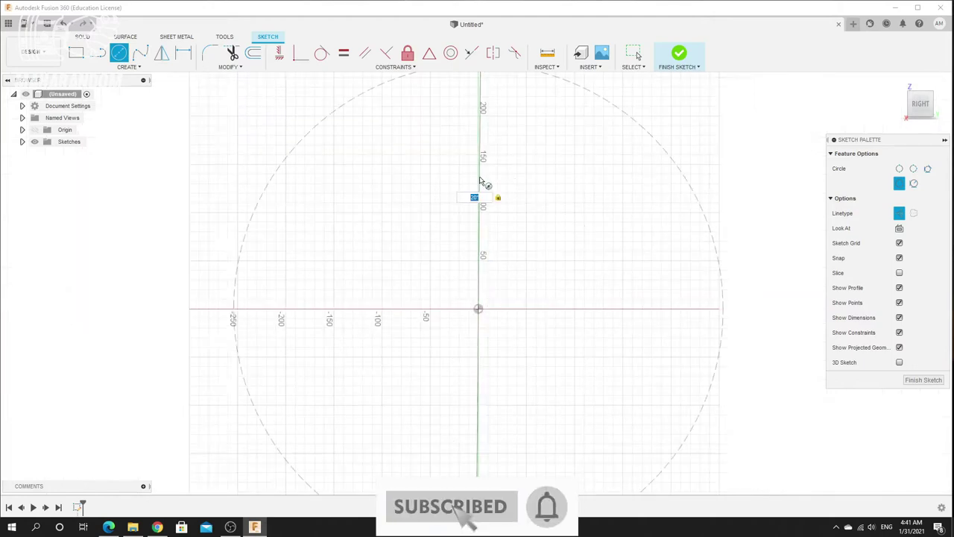
pyautogui.press('Return')
pyautogui.press('Escape')
# Finish the sketch containing the construction circle
pyautogui.scroll(-3, 500, 320)
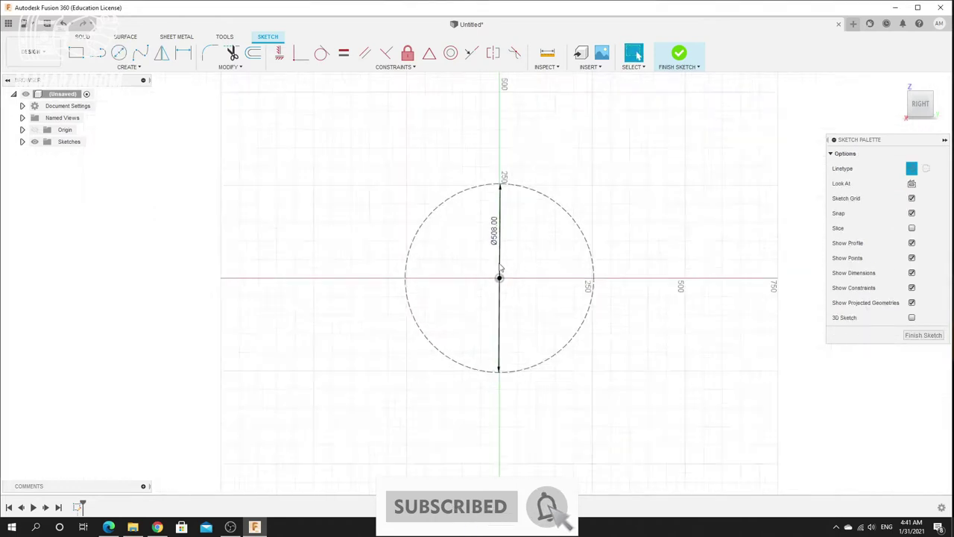
pyautogui.scroll(2, 499, 320)
pyautogui.click(678, 54)
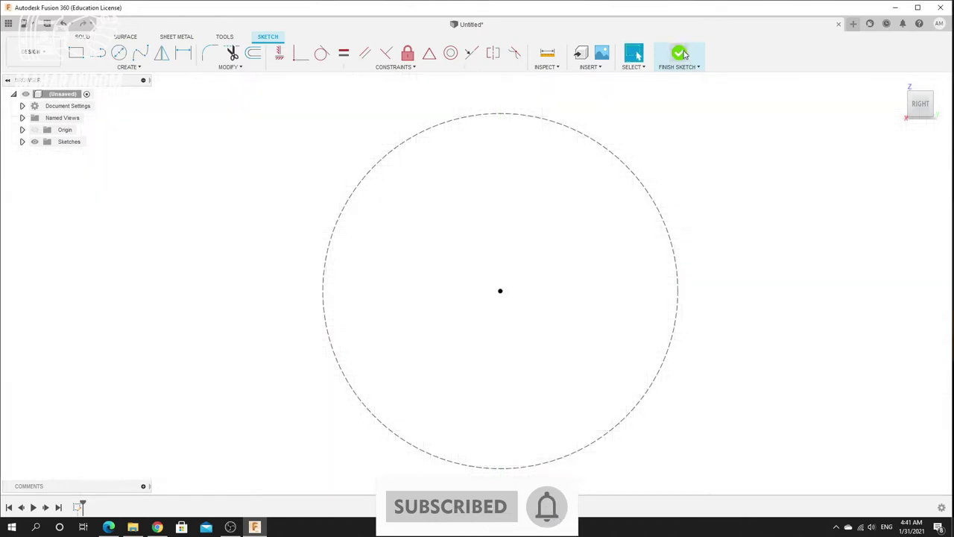
pyautogui.scroll(-3, 544, 234)
pyautogui.scroll(3, 539, 229)
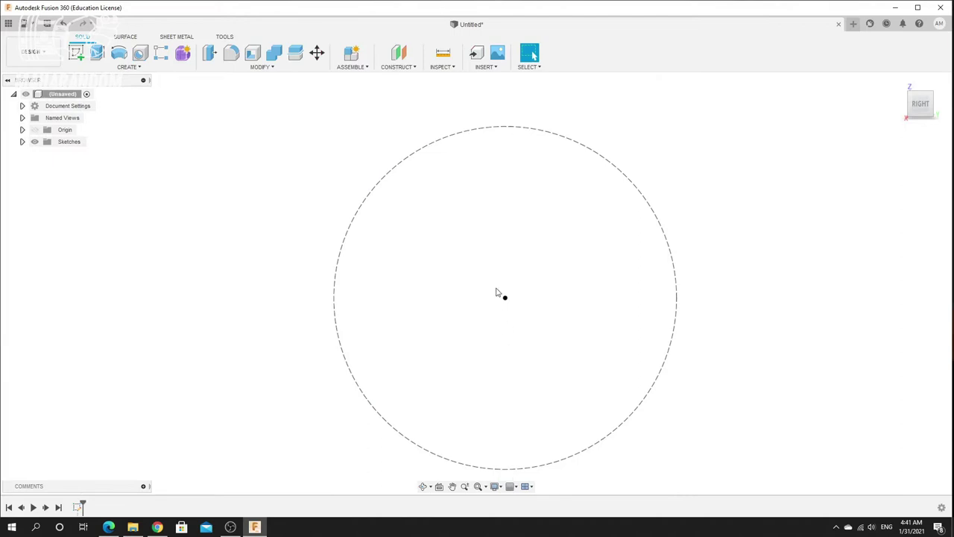
# Start a second sketch on the same plane and draw a vertical construction line from the origin up past the circle
pyautogui.click(76, 50)
pyautogui.click(539, 268)
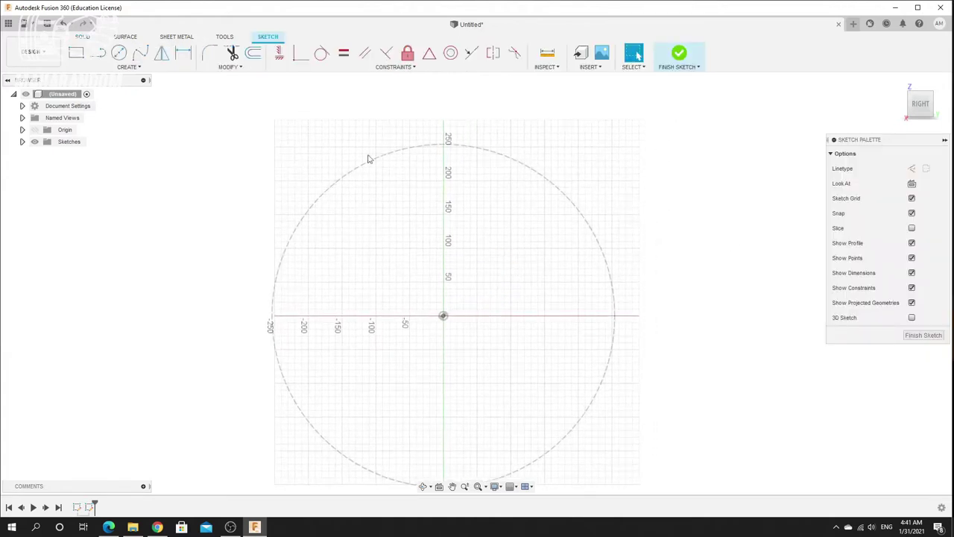
pyautogui.click(97, 53)
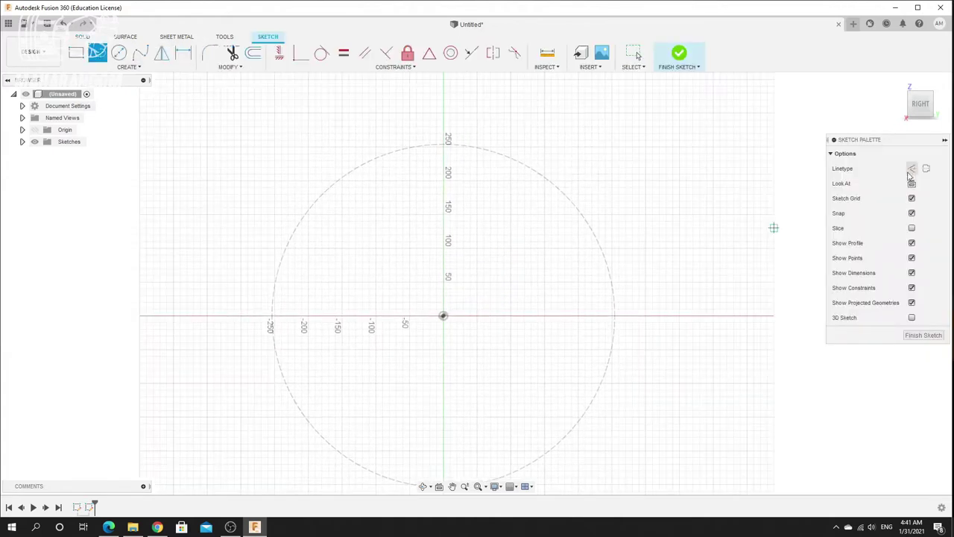
pyautogui.click(442, 315)
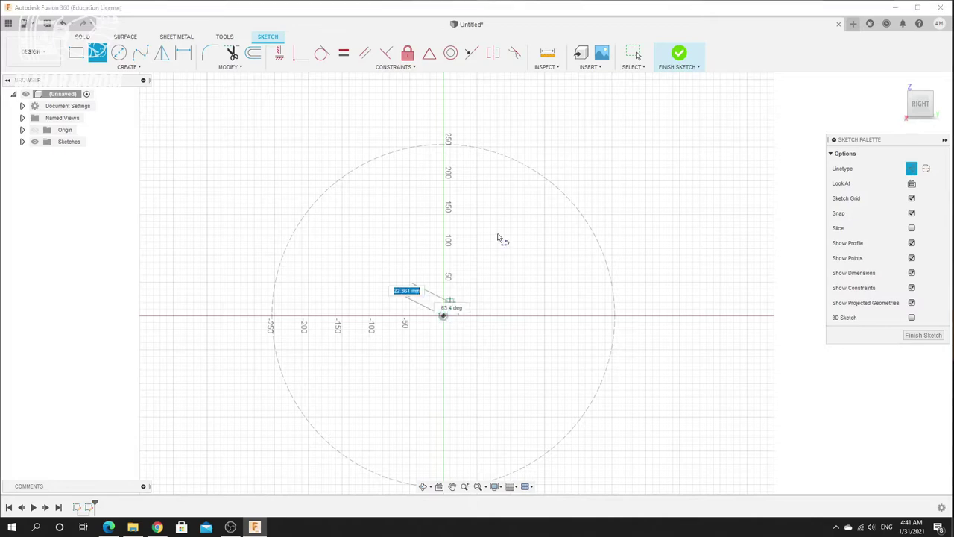
pyautogui.click(446, 121)
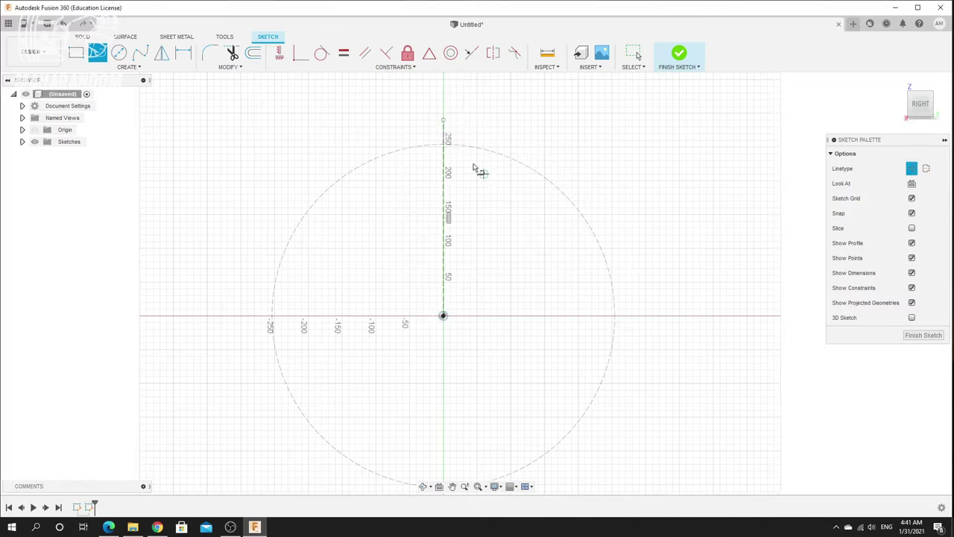
# Draw a two-segment construction line from outside the circle down to a bend beside the vertical axis and back to the origin
pyautogui.scroll(2, 477, 173)
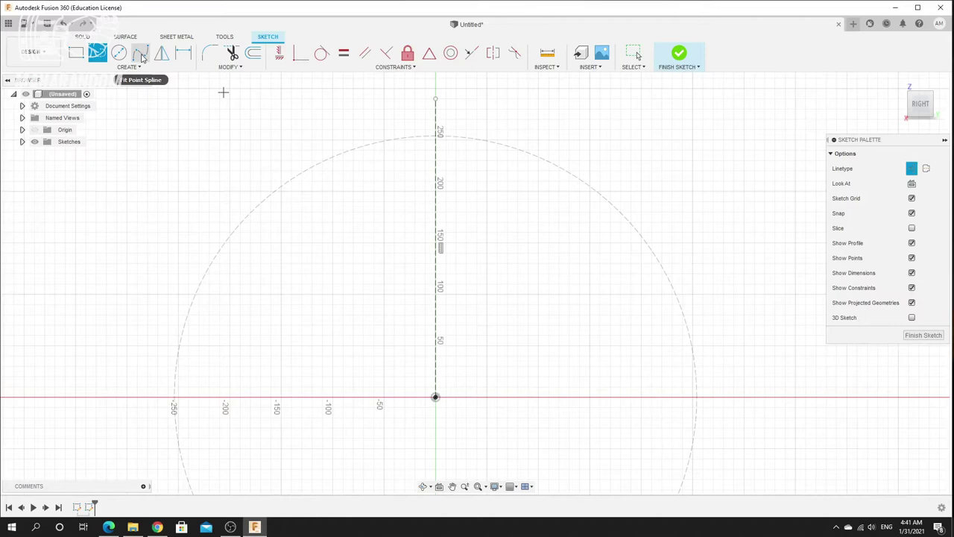
pyautogui.click(141, 58)
pyautogui.click(497, 110)
pyautogui.click(507, 304)
pyautogui.click(436, 396)
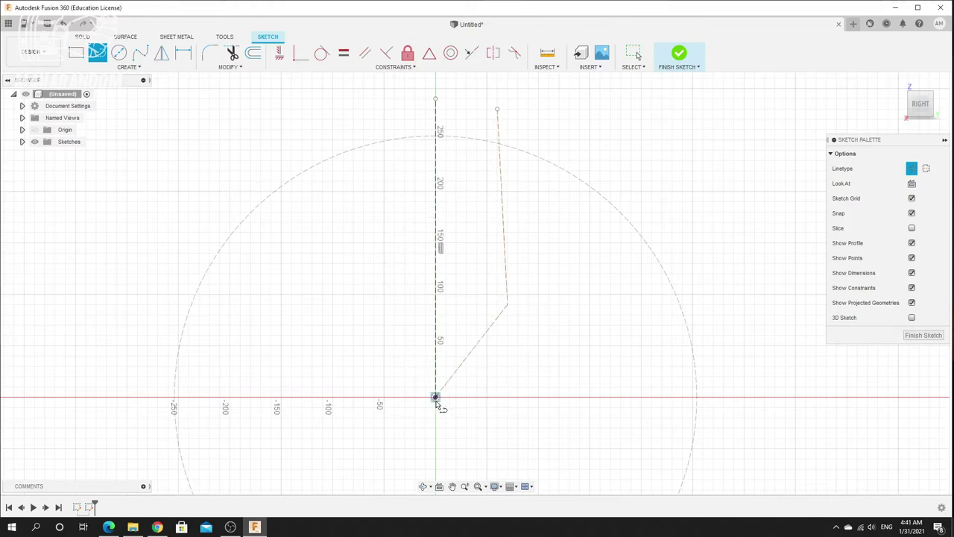
pyautogui.rightClick(683, 164)
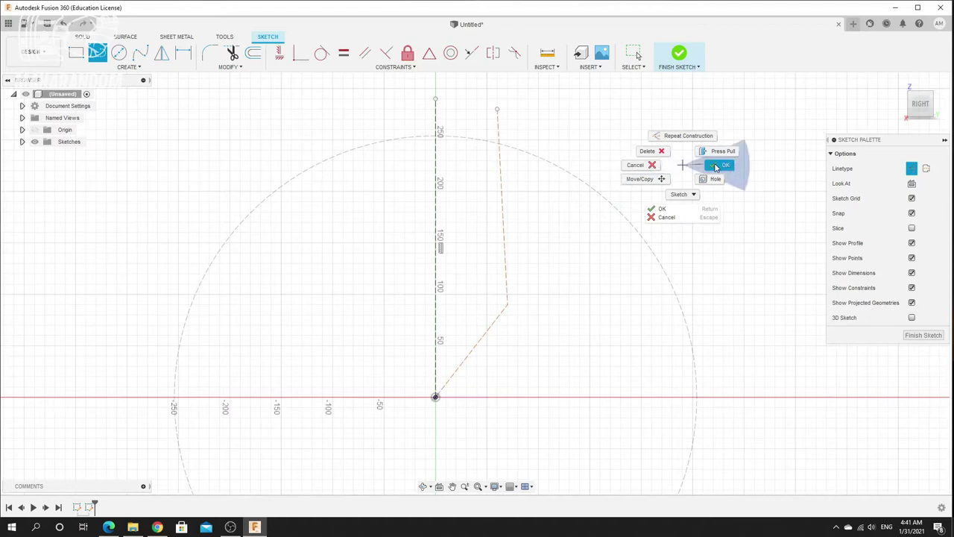
pyautogui.click(716, 167)
# Convert both segments of the bent line from construction to normal linetype
pyautogui.click(500, 128)
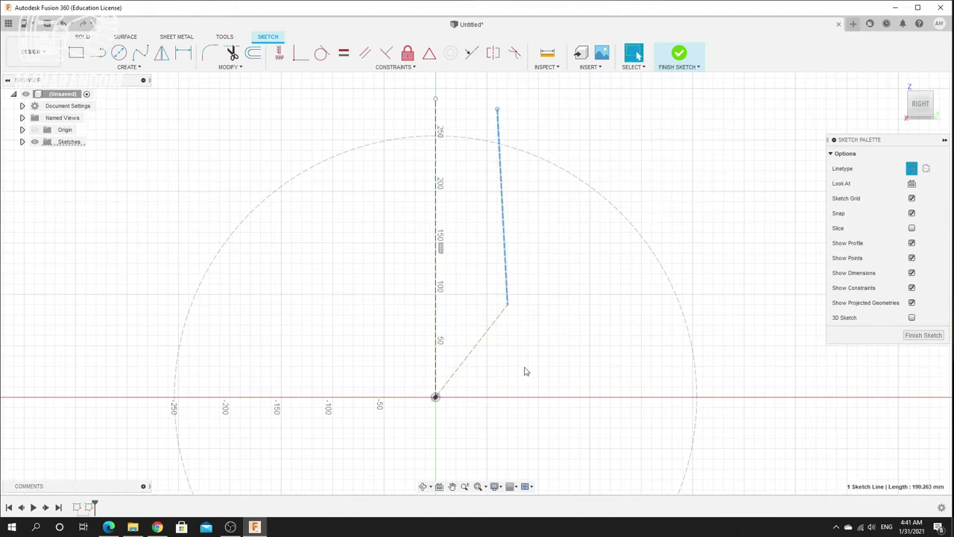
pyautogui.keyDown('shift'); pyautogui.click(501, 324); pyautogui.keyUp('shift')
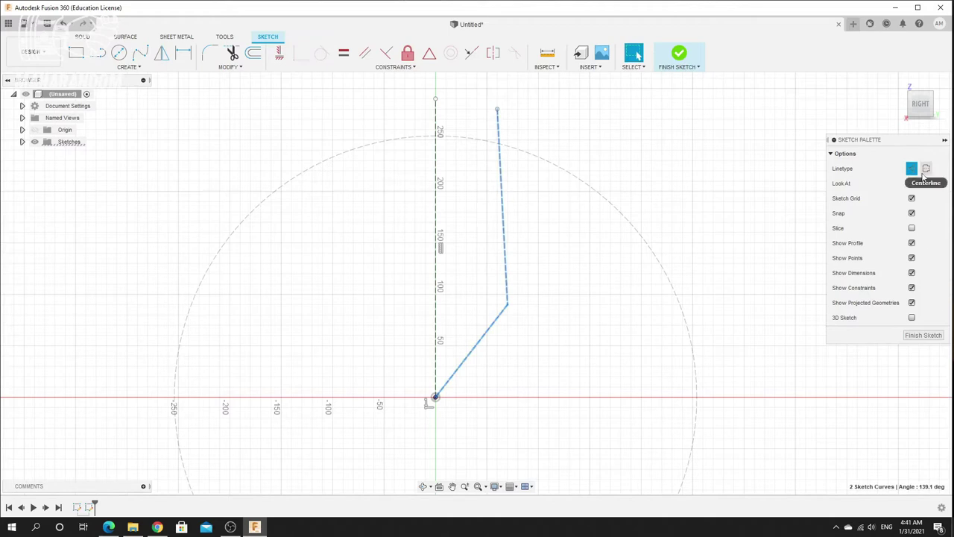
pyautogui.click(606, 168)
pyautogui.scroll(1, 483, 207)
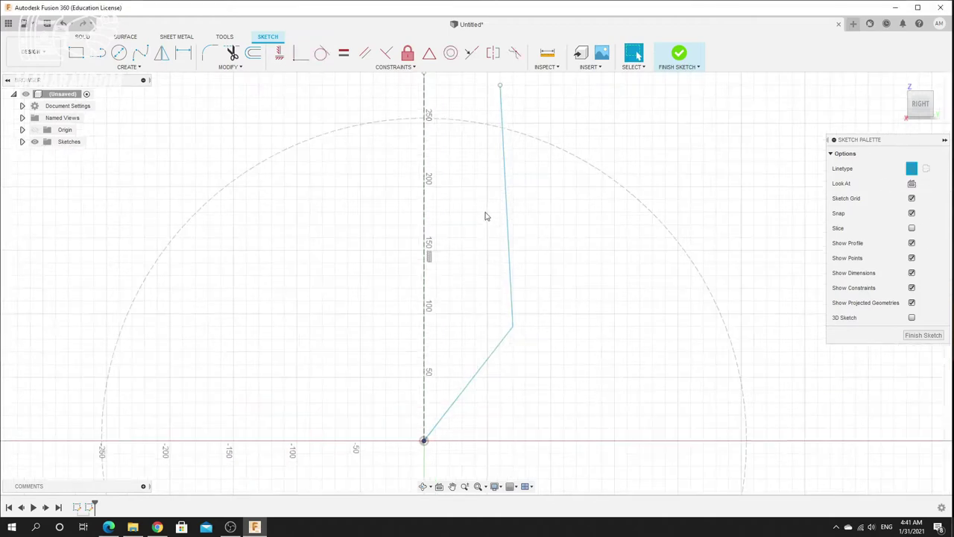
pyautogui.click(102, 58)
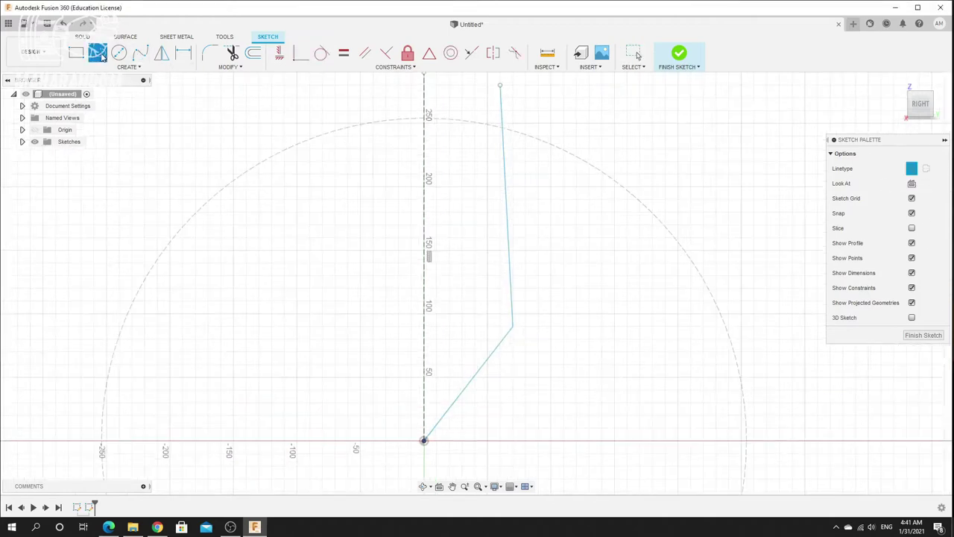
pyautogui.click(482, 95)
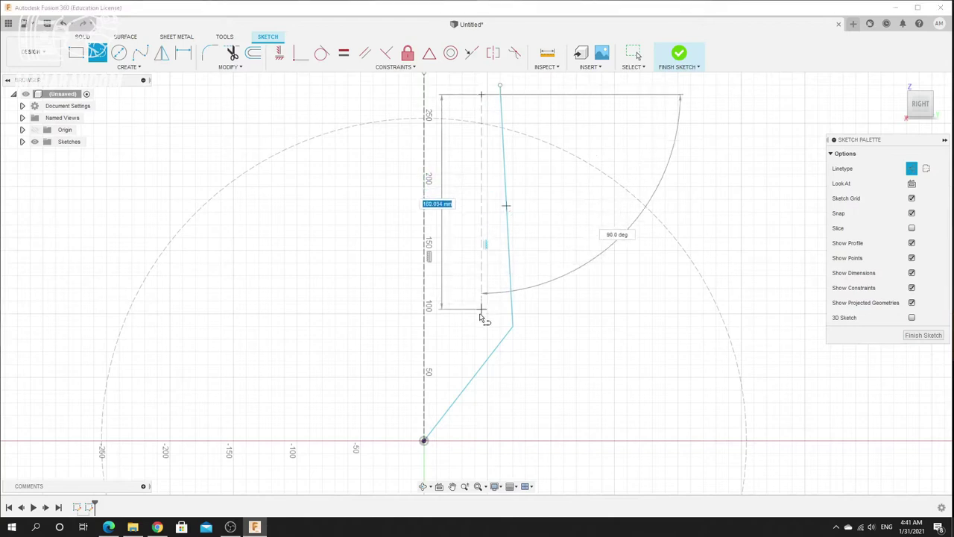
pyautogui.press('Escape')
# With construction linetype off, draw an inner bent line from above the circle vertically down, ending on the axis about 50 mm above the origin
pyautogui.click(912, 169)
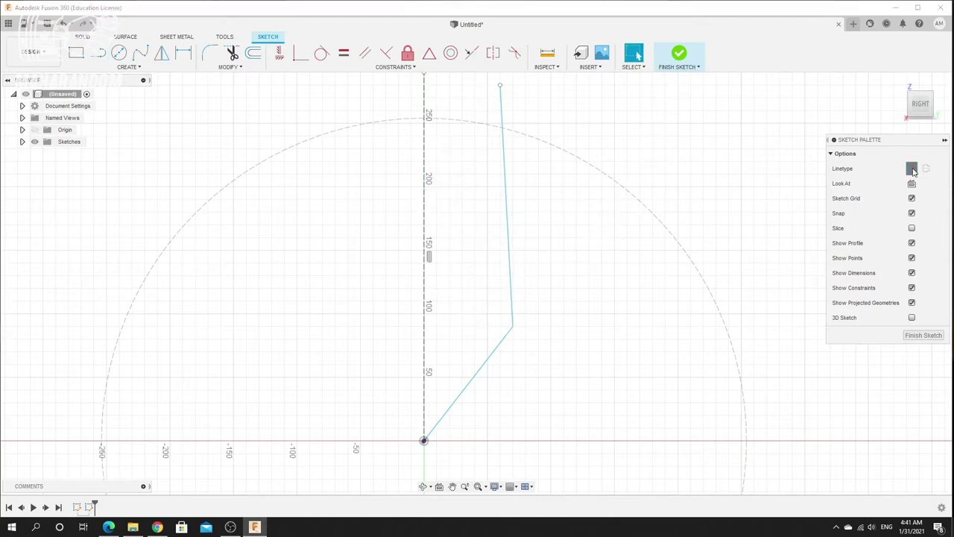
pyautogui.click(97, 53)
pyautogui.click(481, 92)
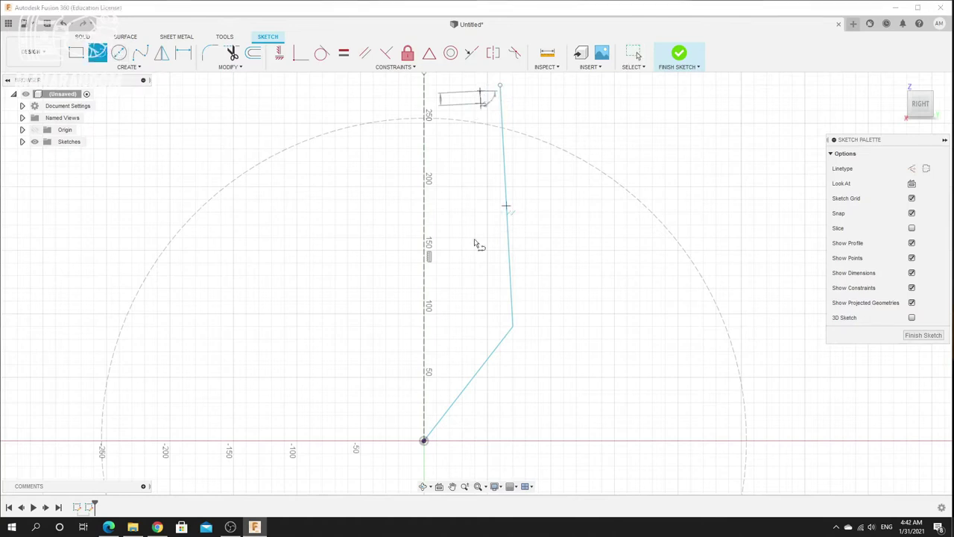
pyautogui.click(480, 303)
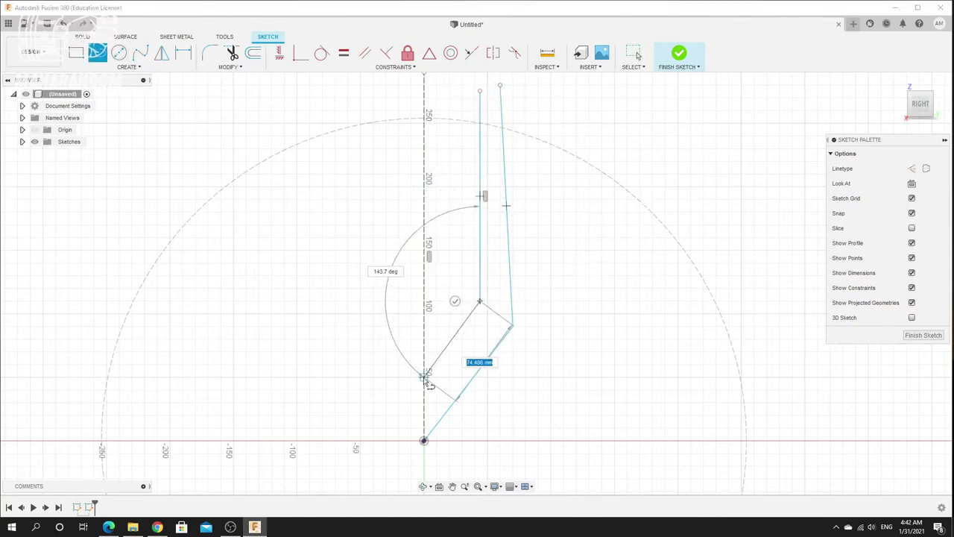
pyautogui.rightClick(548, 283)
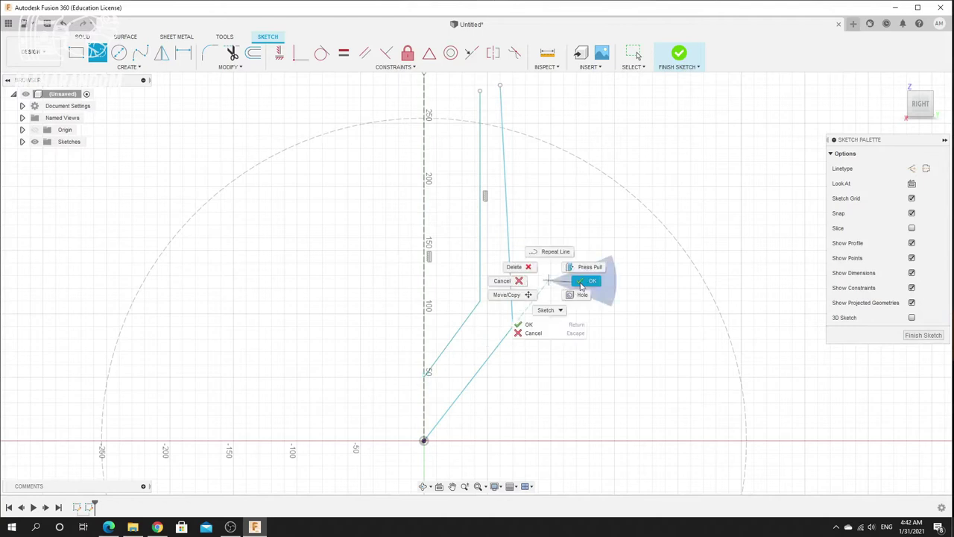
pyautogui.click(547, 302)
# Move the outer line's bend point to Y 80, Z 90 mm and the inner line's bend point to Y 50, Z 100 mm
pyautogui.moveTo(513, 326); pyautogui.dragTo(526, 328)
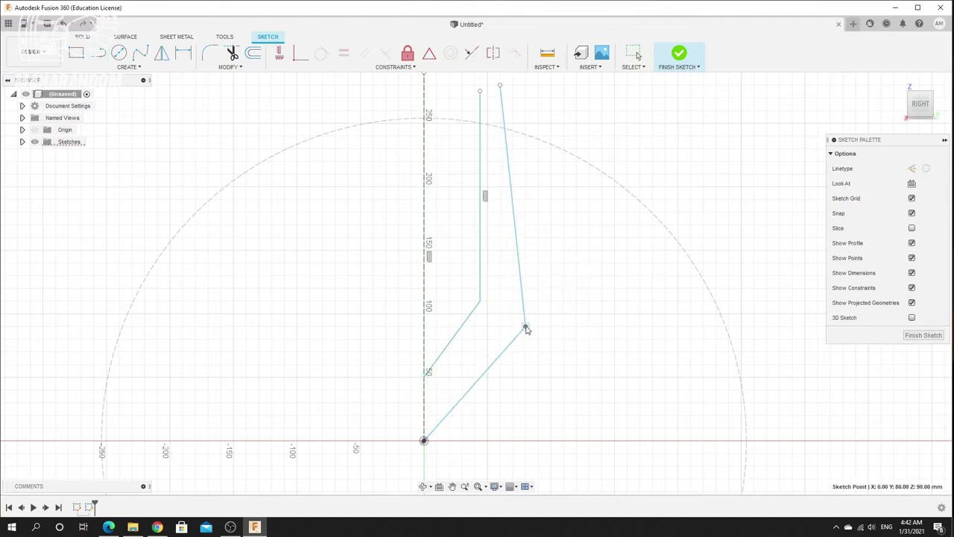
pyautogui.moveTo(480, 303); pyautogui.dragTo(487, 313)
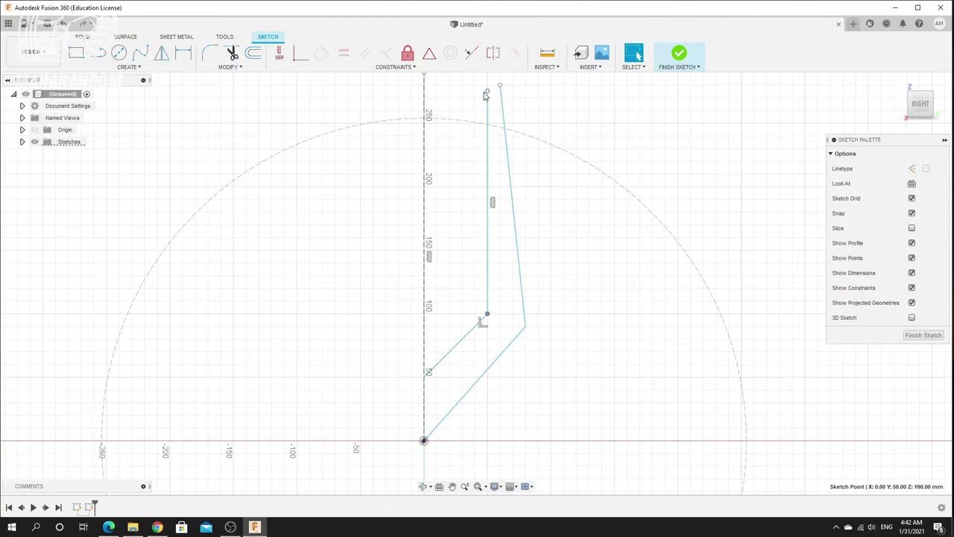
# Delete the inner line's vertical constraint and shift the upper endpoints of the bent lines closer to the axis
pyautogui.click(493, 201)
pyautogui.press('Delete')
pyautogui.moveTo(488, 90)
pyautogui.mouseDown()
pyautogui.moveTo(470, 91)
pyautogui.moveTo(495, 90)
pyautogui.moveTo(484, 96)
pyautogui.mouseUp()
# Draw a solid 20" diameter circle centred on the origin over the construction circle
pyautogui.scroll(-1, 546, 180)
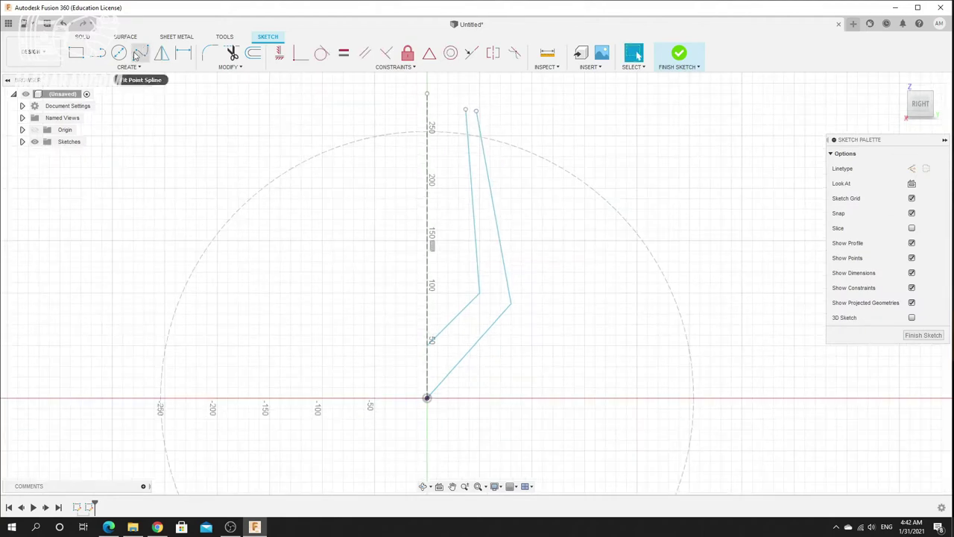
pyautogui.click(118, 53)
pyautogui.click(441, 393)
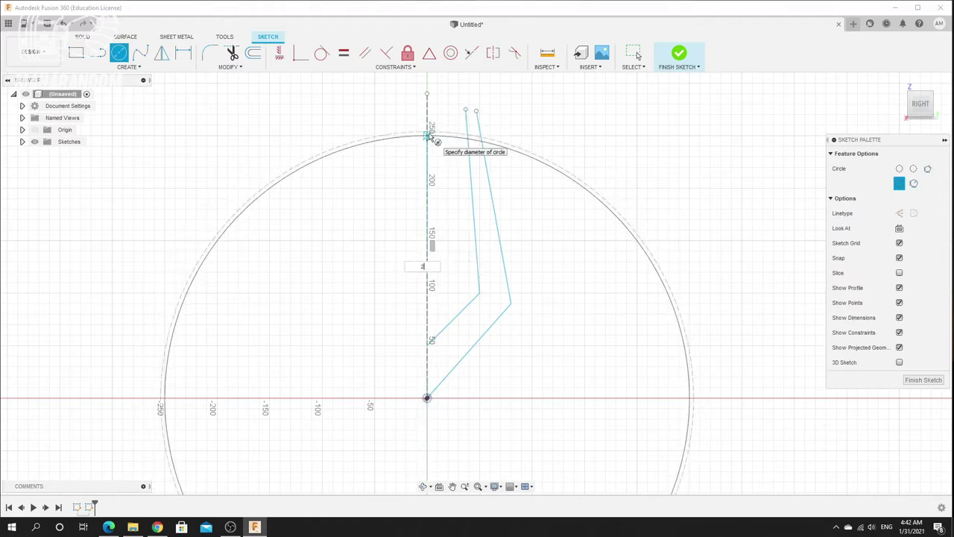
pyautogui.write('20')
pyautogui.press('Tab')
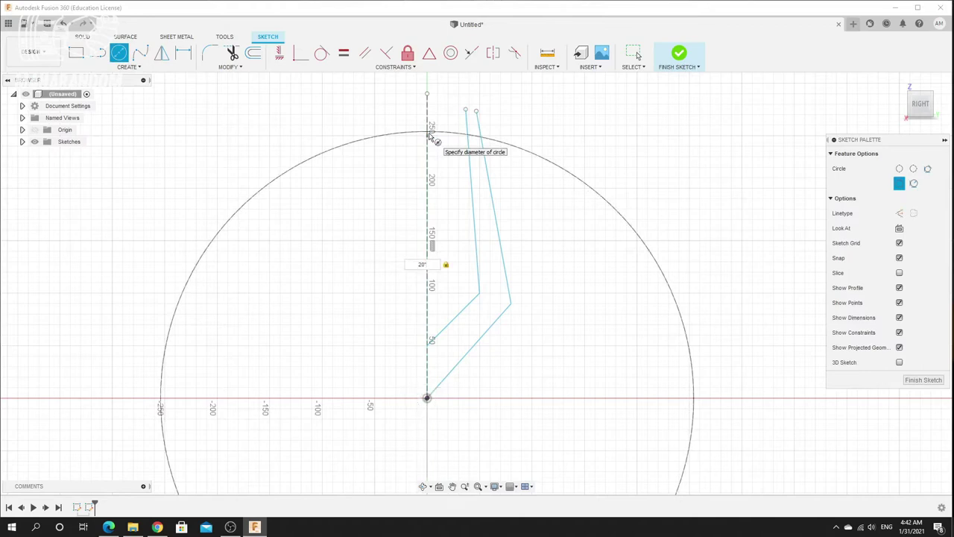
pyautogui.press('Return')
# Trim the upper ends of both bent lines that extend outside the circle
pyautogui.scroll(3, 463, 106)
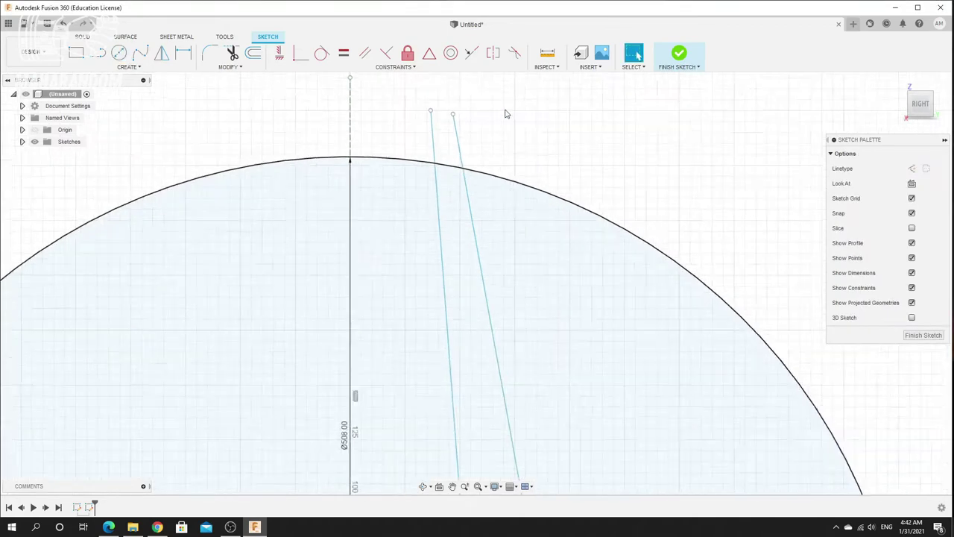
pyautogui.press('t')
pyautogui.click(427, 143)
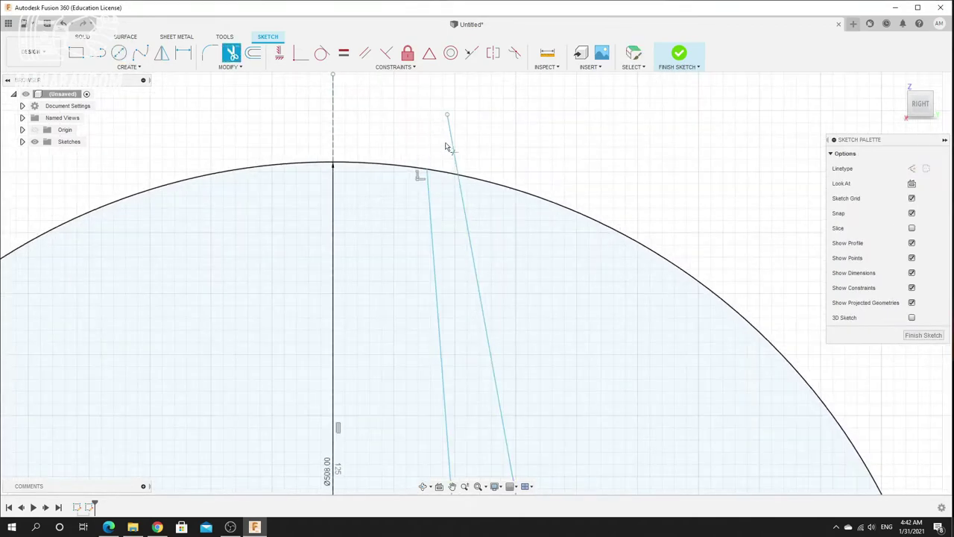
pyautogui.click(453, 153)
pyautogui.scroll(-3, 507, 155)
pyautogui.scroll(3, 518, 211)
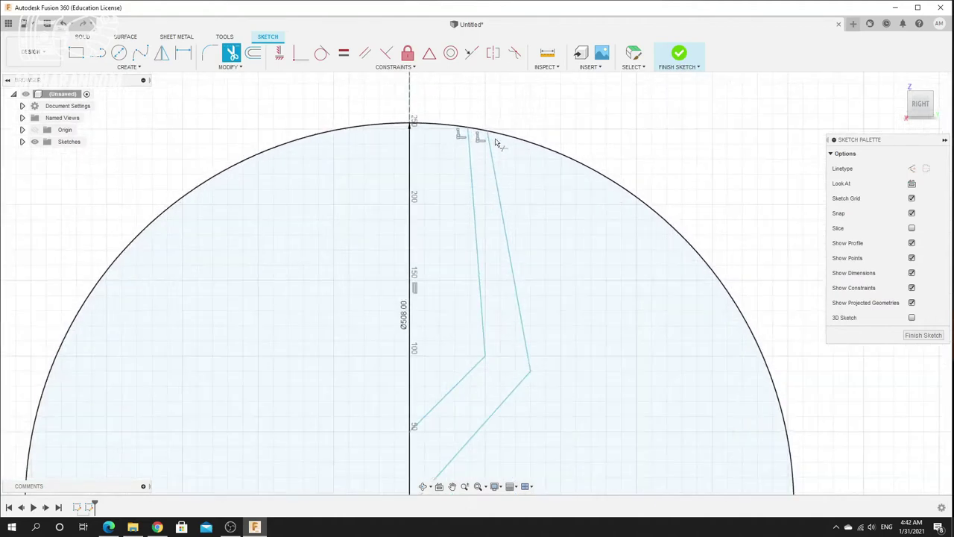
pyautogui.scroll(-2, 484, 344)
pyautogui.scroll(2, 466, 410)
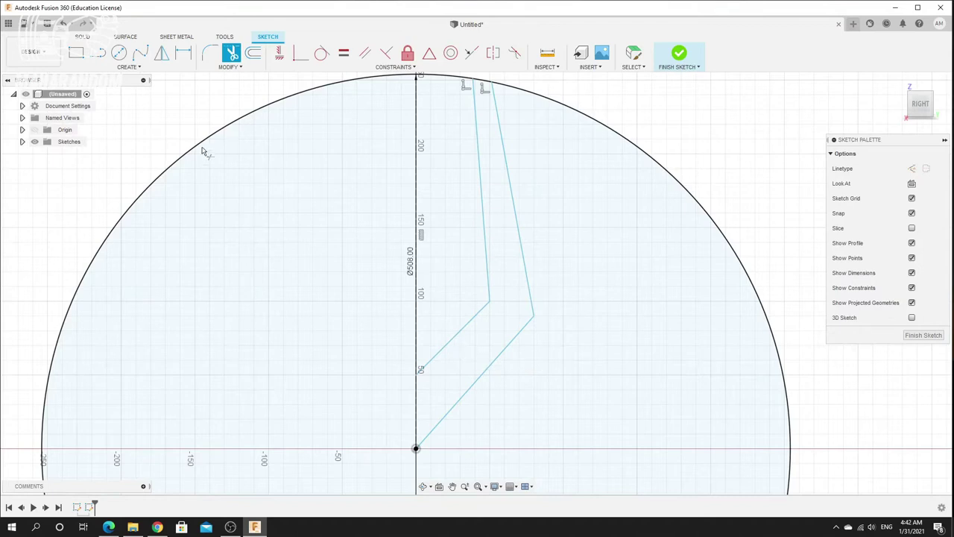
pyautogui.click(118, 52)
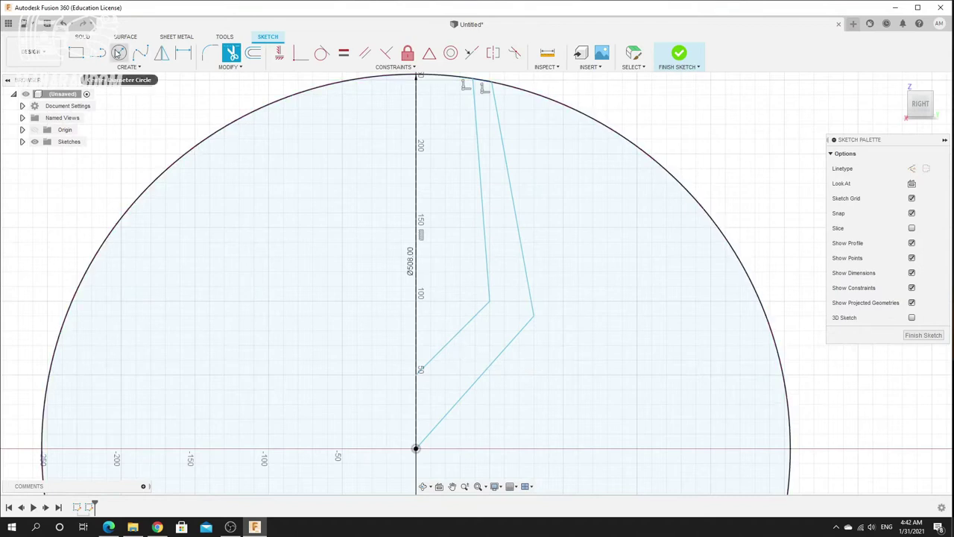
pyautogui.click(415, 448)
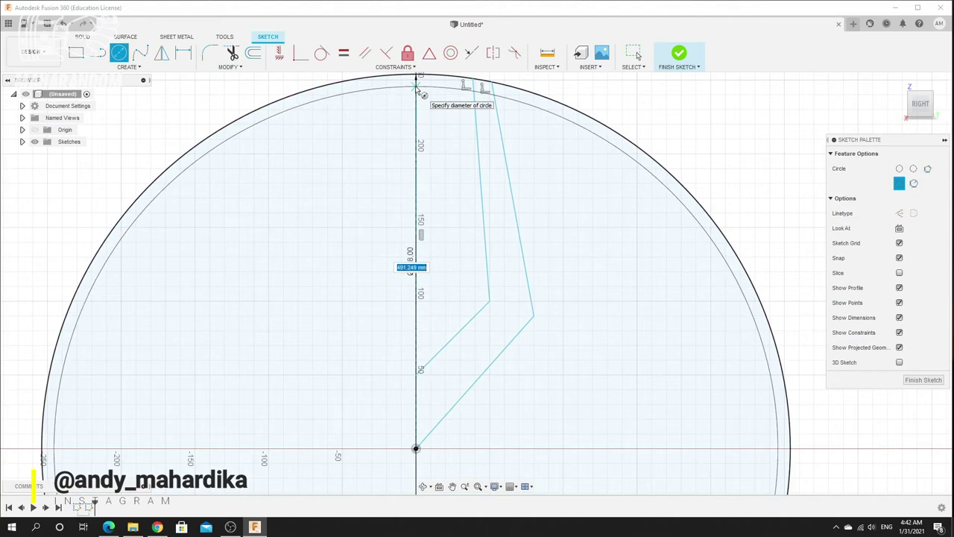
pyautogui.press('Escape')
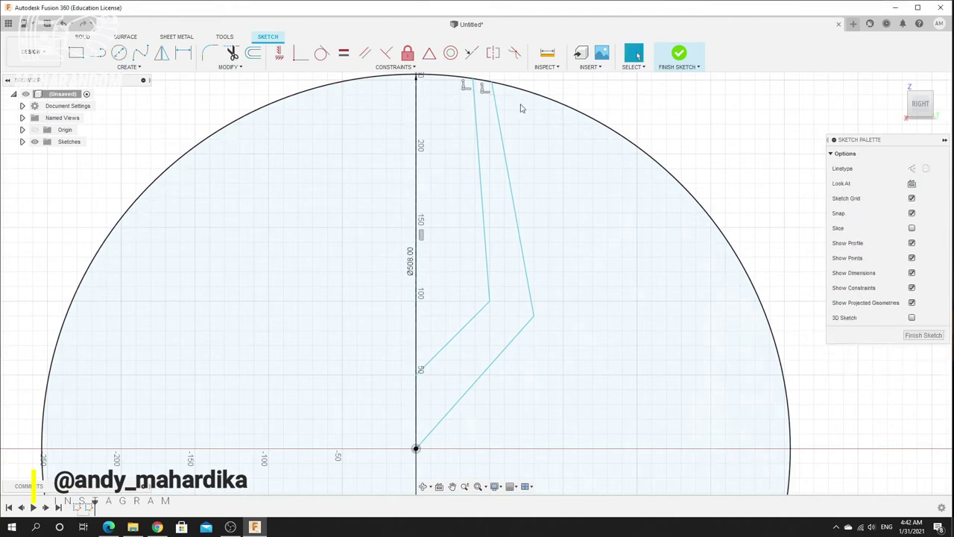
# Offset the 20" outer circle inward by 10 mm to form a thin rim
pyautogui.click(253, 56)
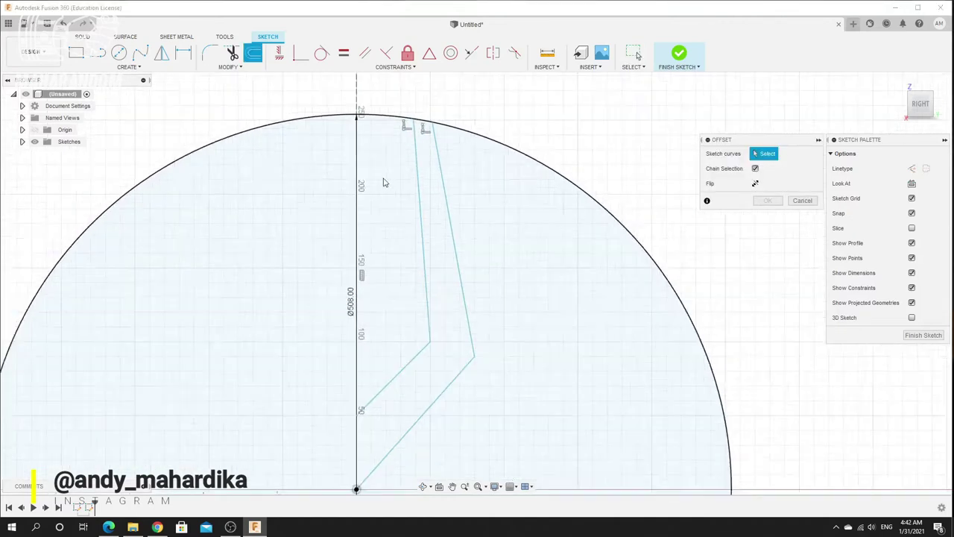
pyautogui.scroll(2, 349, 155)
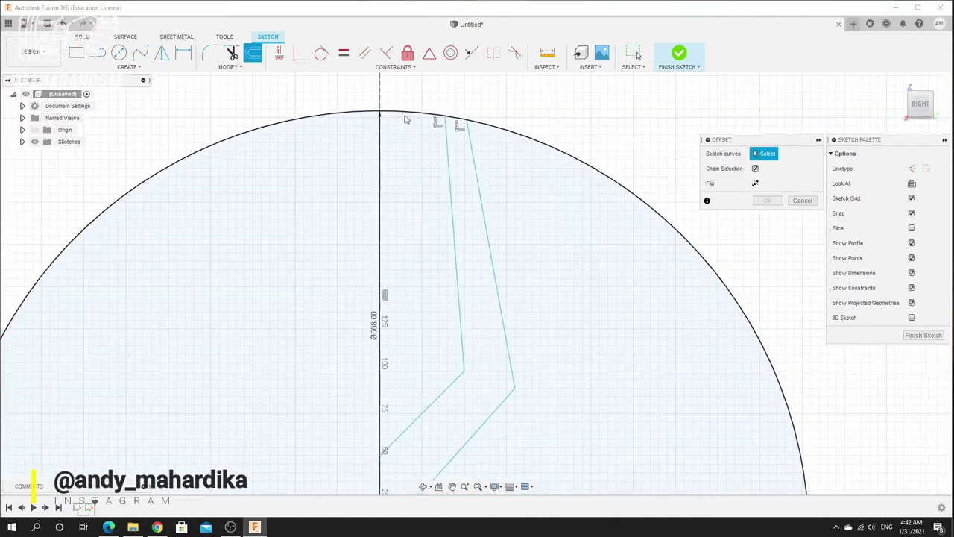
pyautogui.click(406, 111)
pyautogui.scroll(1, 393, 134)
pyautogui.moveTo(412, 97); pyautogui.dragTo(410, 128)
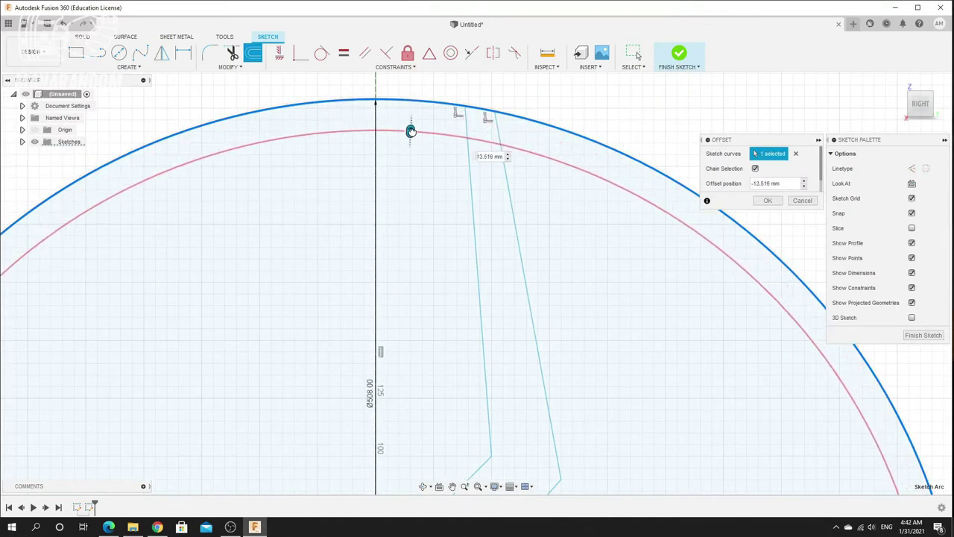
pyautogui.write('15')
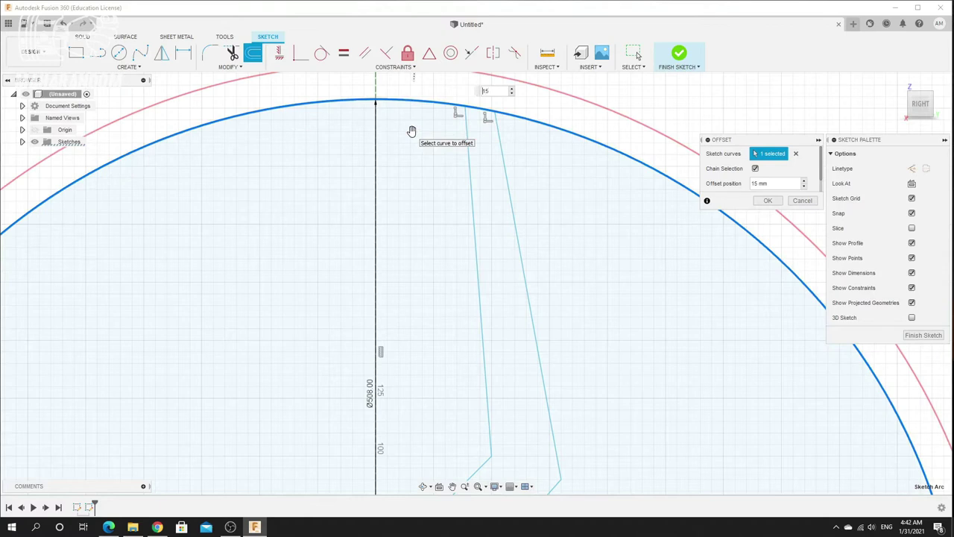
pyautogui.write('-10')
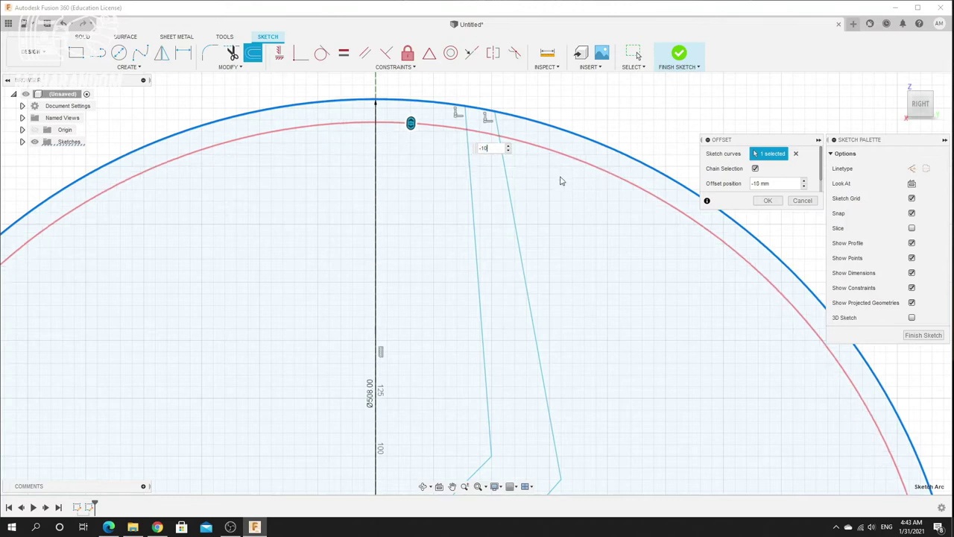
pyautogui.click(768, 201)
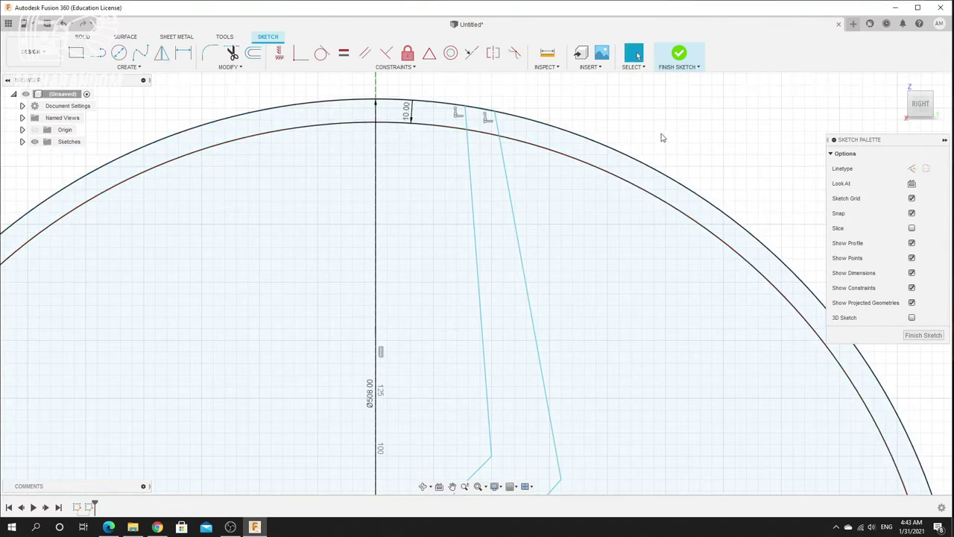
# Mirror the four segments of the two bent spoke lines across the vertical construction line
pyautogui.scroll(-4, 659, 138)
pyautogui.scroll(3, 637, 241)
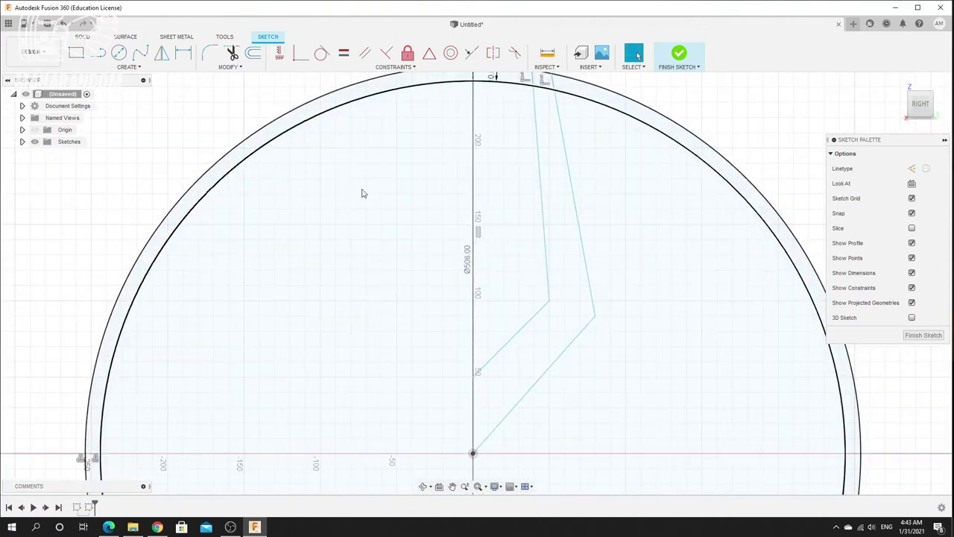
pyautogui.click(163, 54)
pyautogui.click(525, 324)
pyautogui.click(576, 344)
pyautogui.click(588, 284)
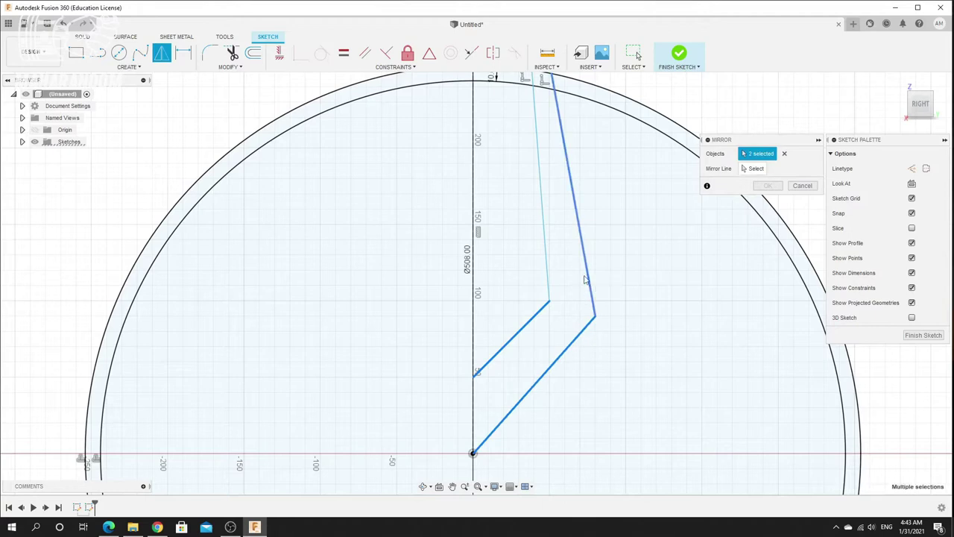
pyautogui.click(544, 251)
pyautogui.click(754, 169)
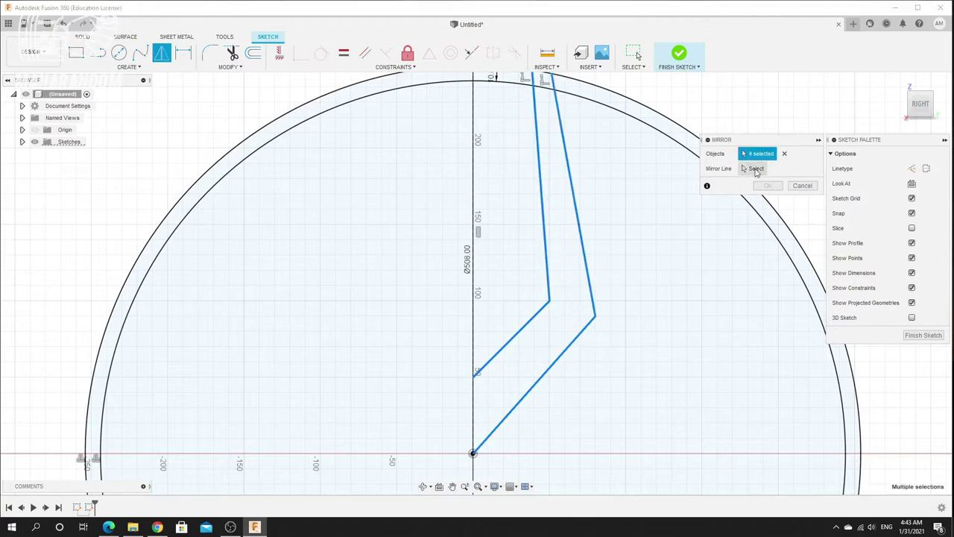
pyautogui.click(474, 183)
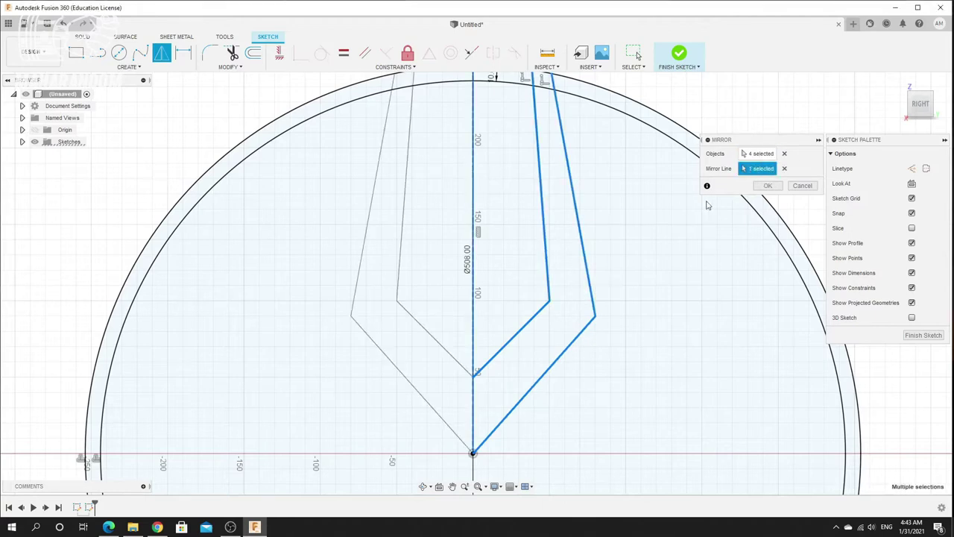
pyautogui.click(768, 185)
# Examine the mirrored spoke outline and where its upper ends meet the two rim circles
pyautogui.scroll(-3, 532, 109)
pyautogui.scroll(3, 533, 110)
pyautogui.scroll(-4, 488, 170)
pyautogui.scroll(3, 489, 170)
pyautogui.scroll(-2, 485, 246)
pyautogui.scroll(2, 483, 255)
pyautogui.scroll(-4, 483, 255)
pyautogui.scroll(1, 485, 257)
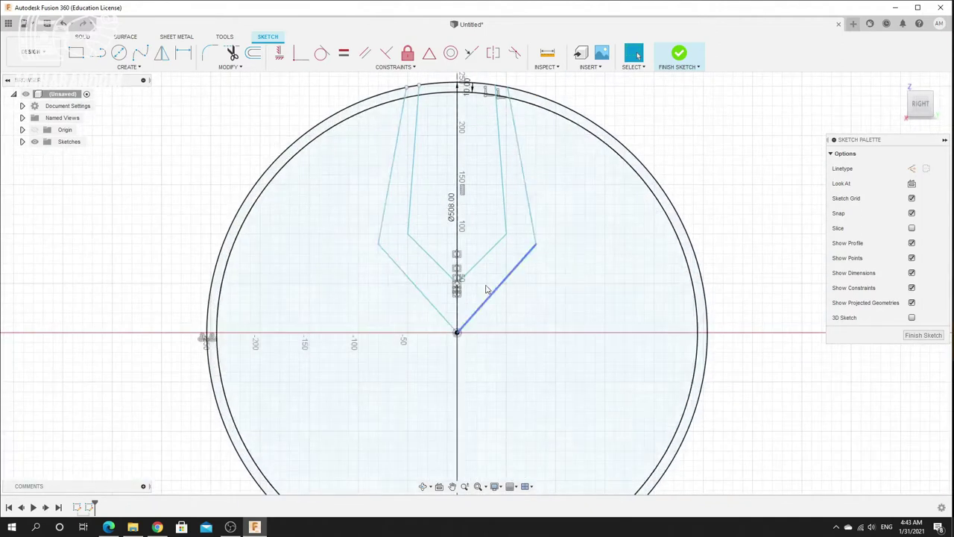
pyautogui.scroll(-2, 514, 276)
pyautogui.scroll(2, 602, 174)
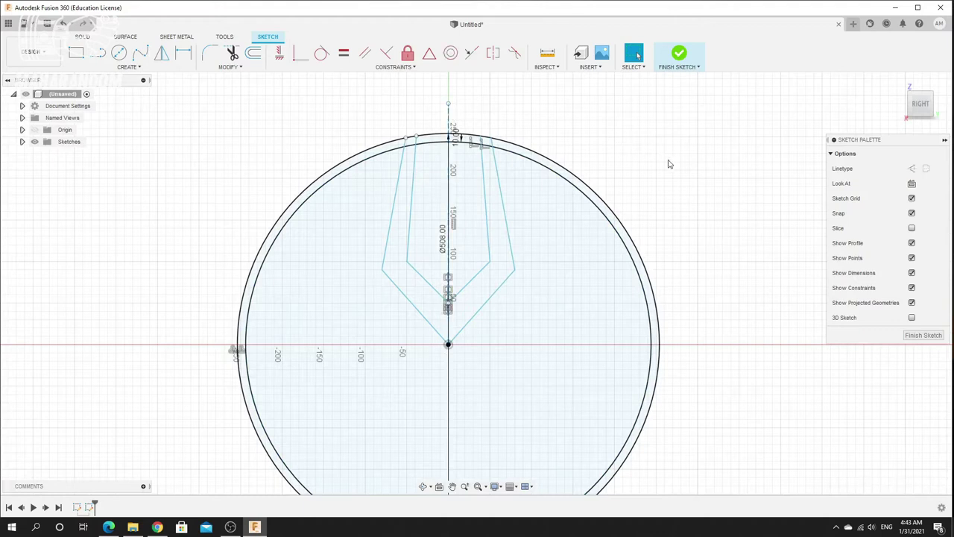
pyautogui.scroll(1, 523, 142)
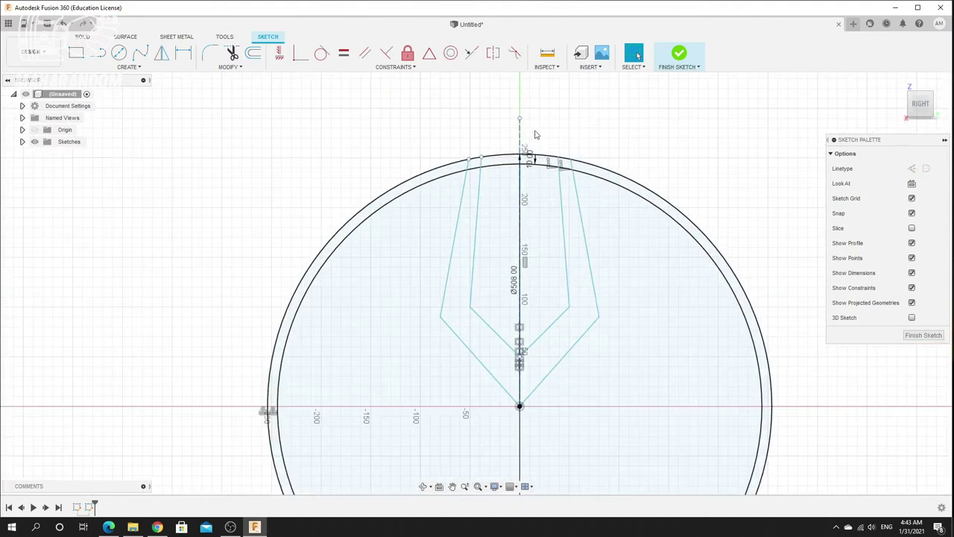
pyautogui.click(521, 135)
pyautogui.scroll(-4, 521, 134)
pyautogui.scroll(3, 440, 160)
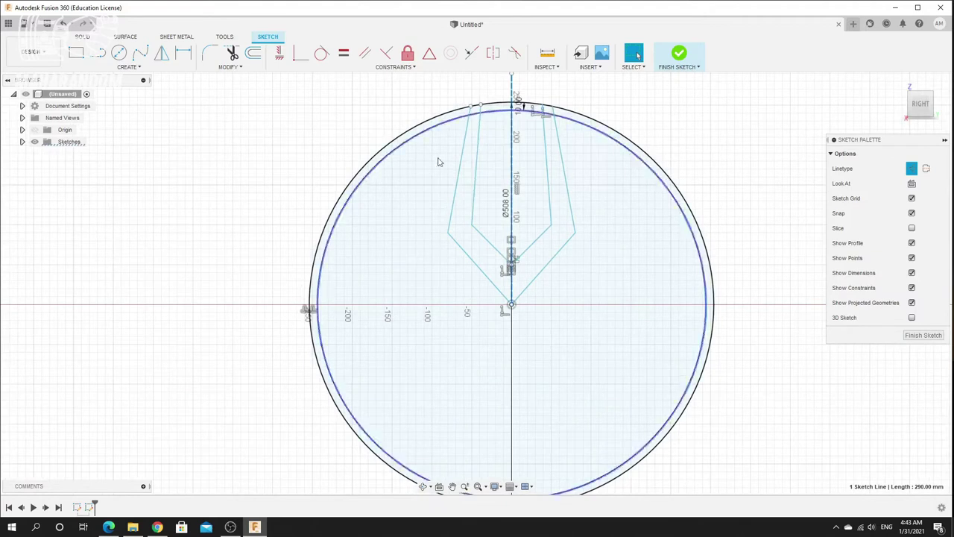
pyautogui.click(128, 67)
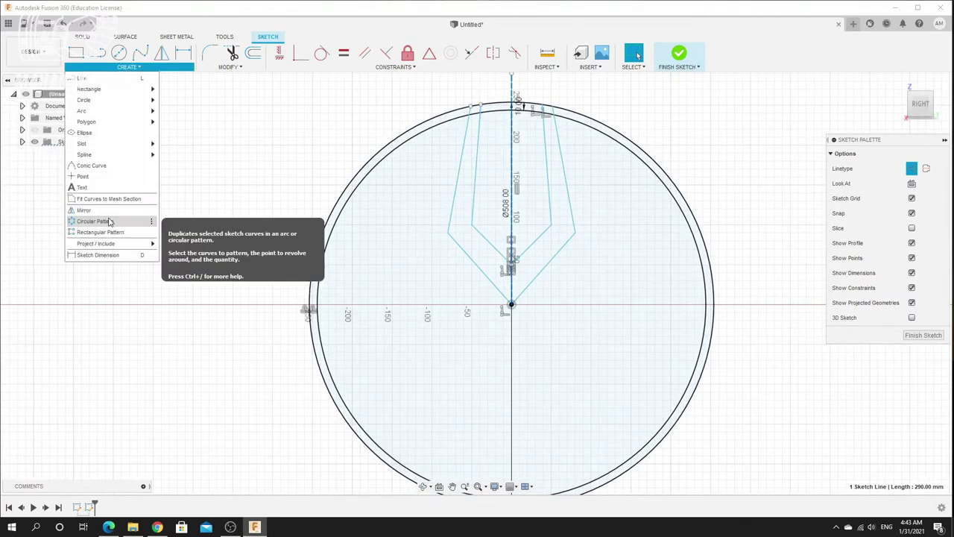
pyautogui.click(632, 132)
pyautogui.scroll(-3, 567, 161)
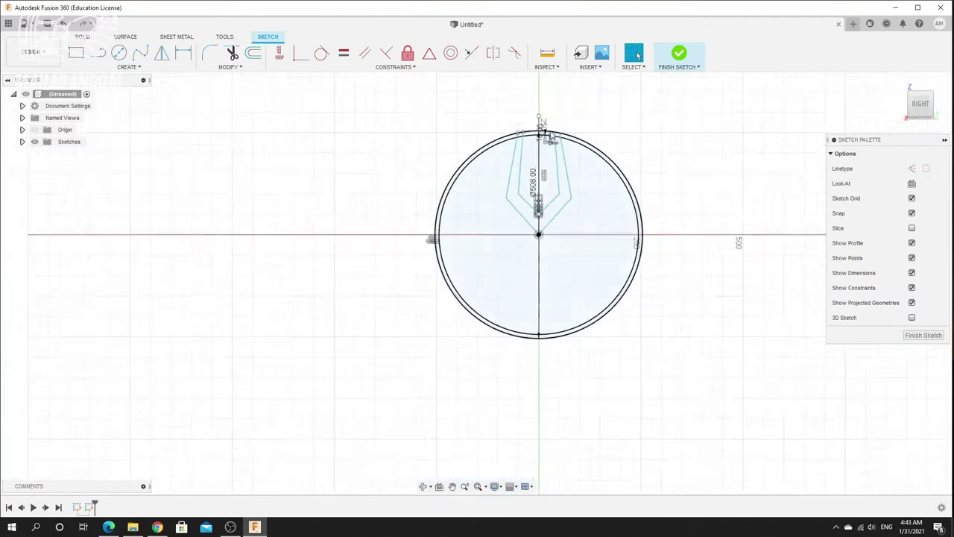
pyautogui.scroll(4, 548, 123)
pyautogui.click(526, 130)
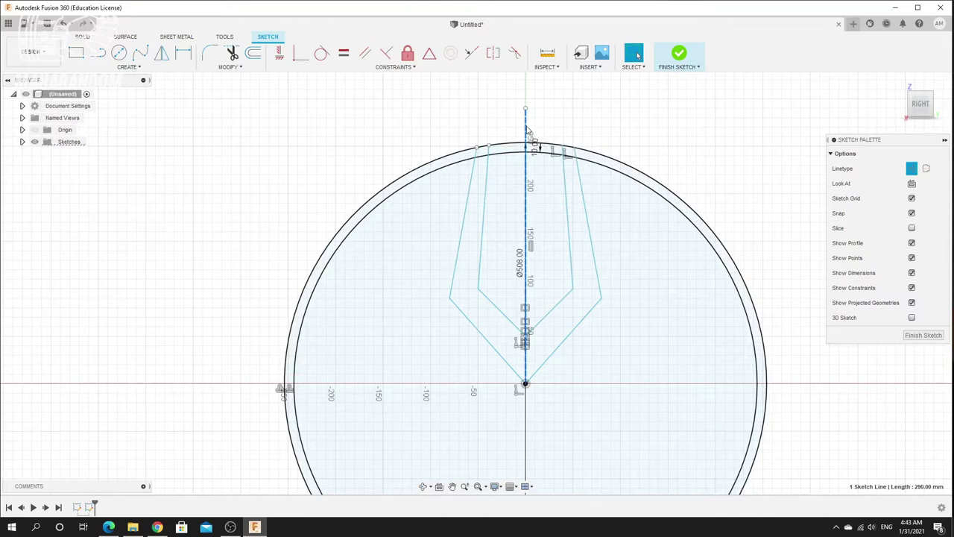
pyautogui.scroll(-3, 427, 188)
pyautogui.scroll(3, 511, 296)
pyautogui.scroll(-3, 481, 251)
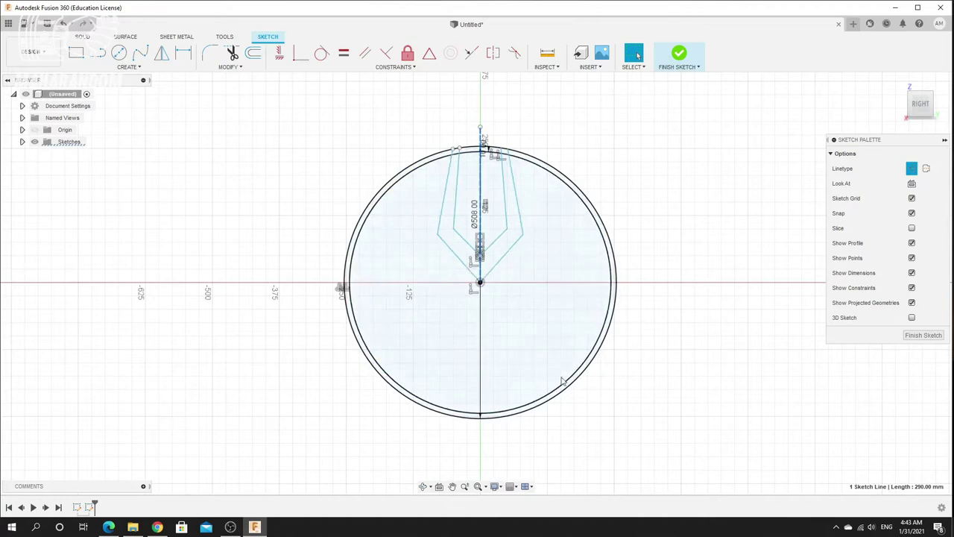
pyautogui.scroll(3, 502, 141)
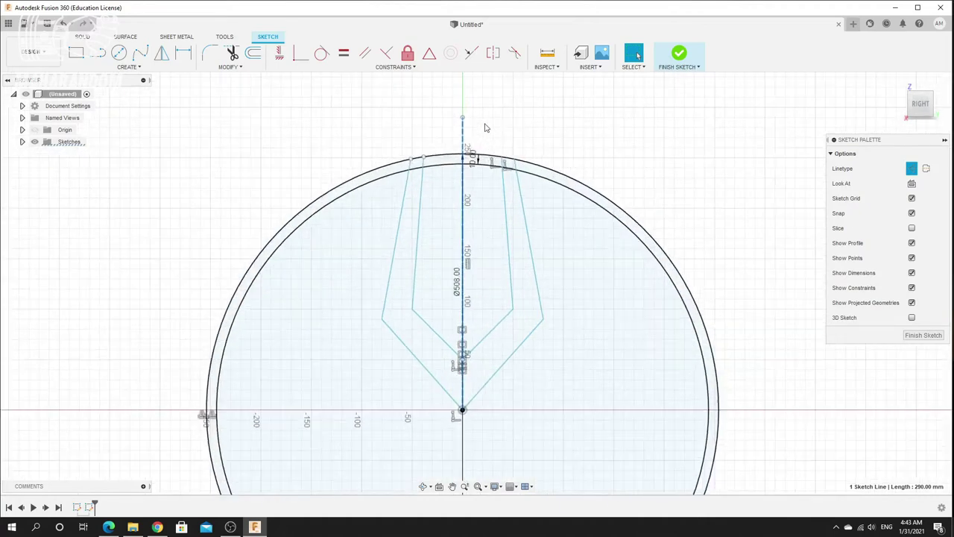
pyautogui.click(509, 118)
# Create a full circular pattern of the vertical construction line around the origin with a quantity of 5
pyautogui.click(462, 134)
pyautogui.click(112, 67)
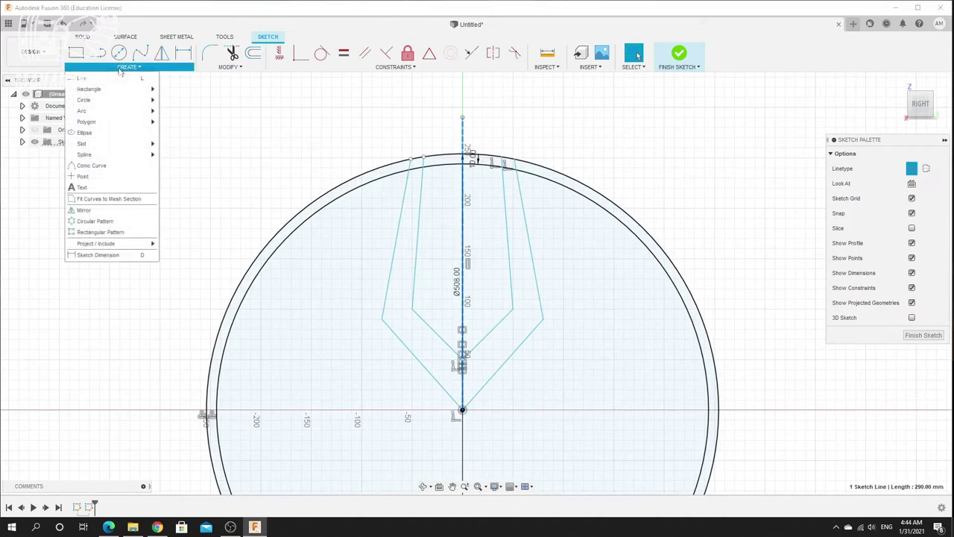
pyautogui.click(120, 222)
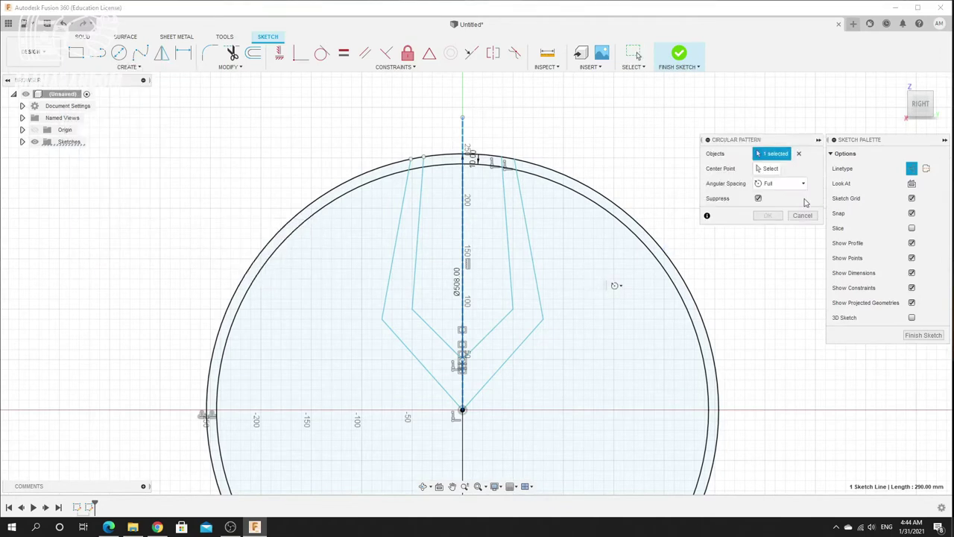
pyautogui.click(761, 173)
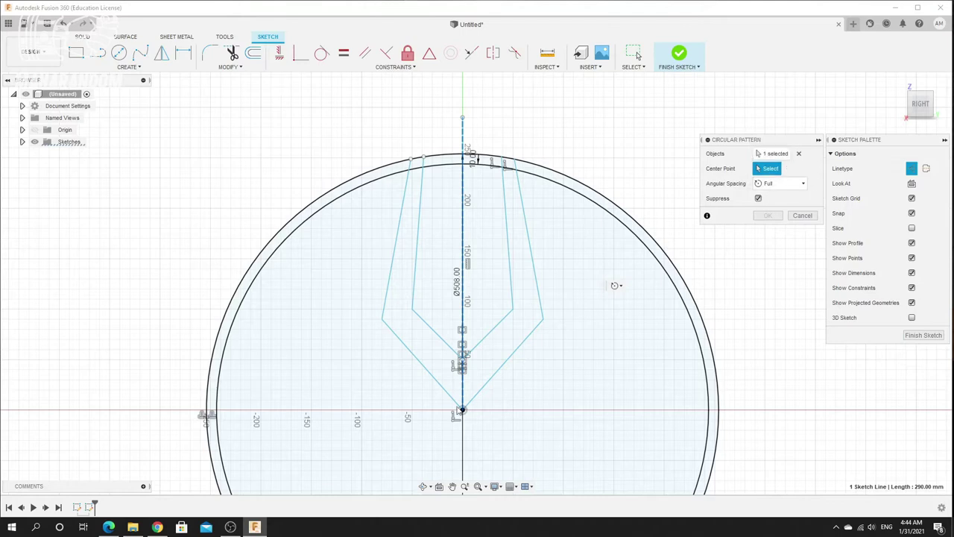
pyautogui.click(462, 411)
pyautogui.scroll(-3, 432, 406)
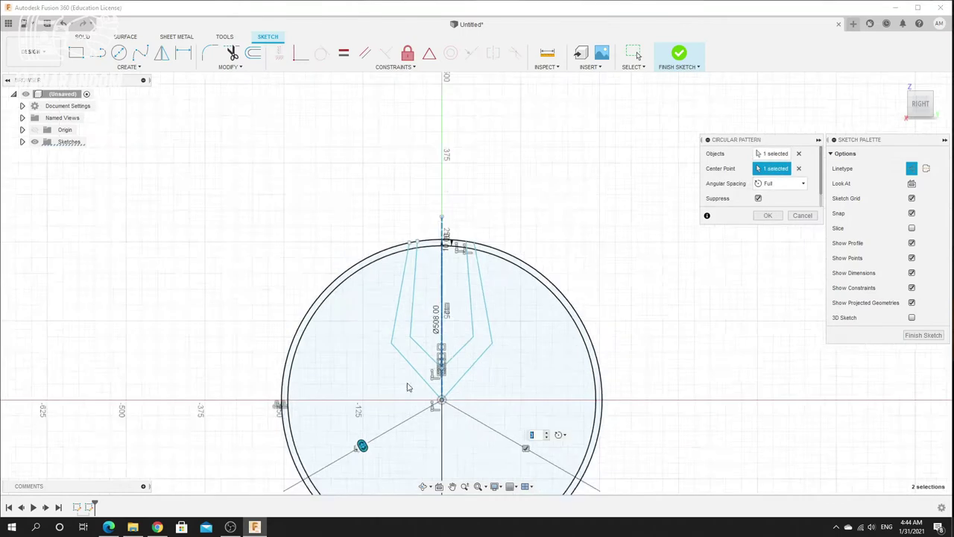
pyautogui.scroll(3, 408, 399)
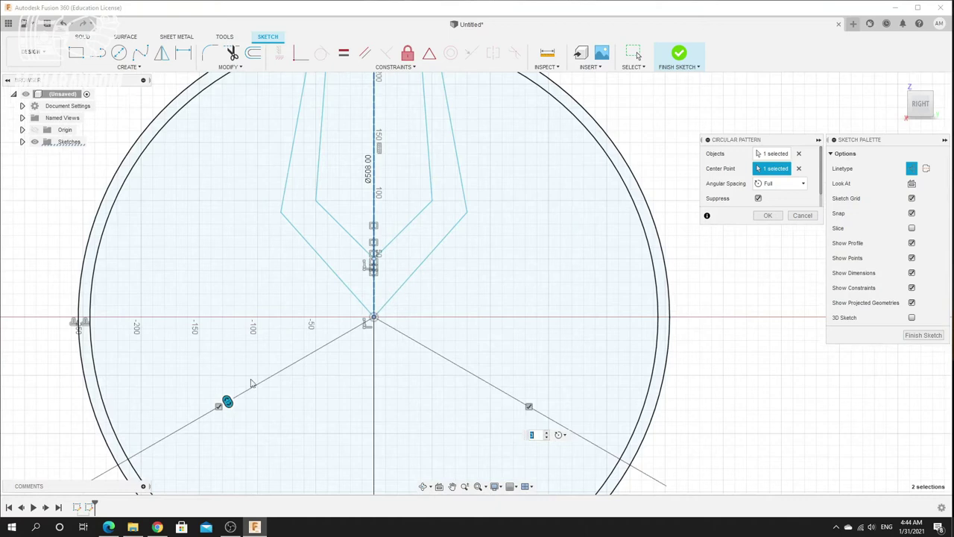
pyautogui.scroll(-1, 788, 183)
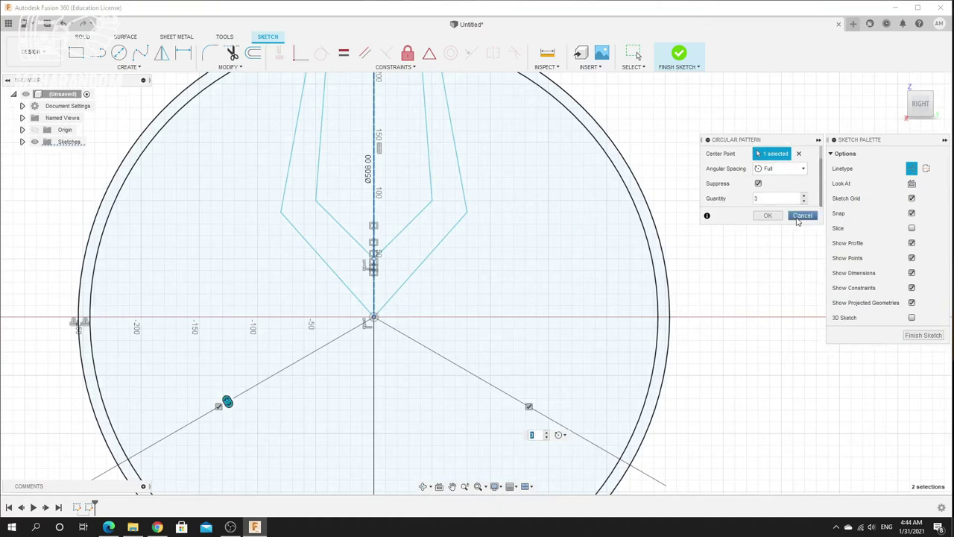
pyautogui.click(804, 196)
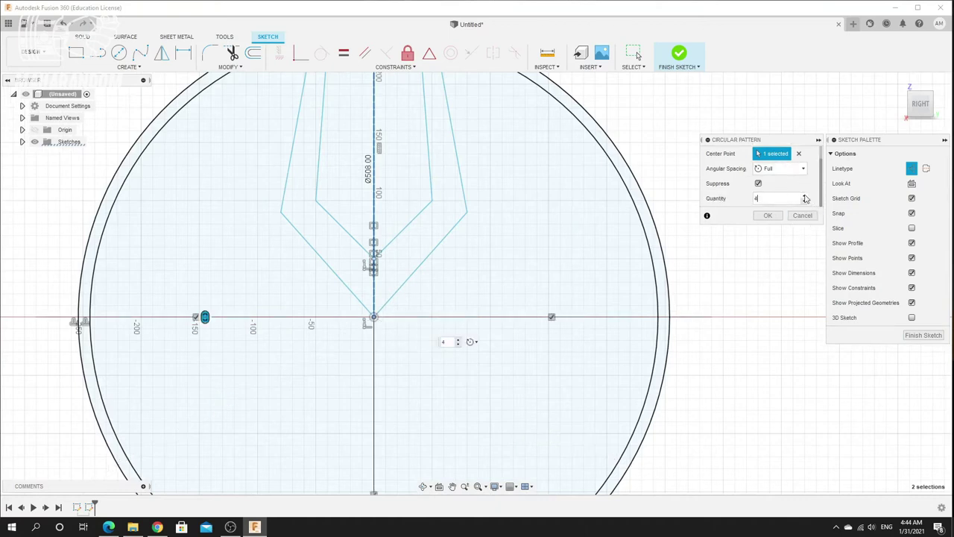
pyautogui.click(804, 195)
pyautogui.scroll(-3, 394, 287)
pyautogui.scroll(2, 428, 339)
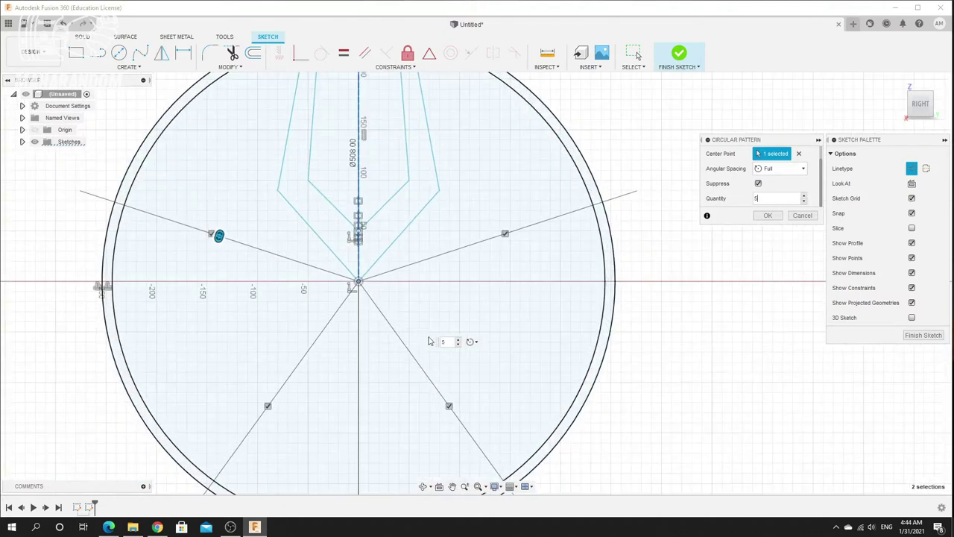
pyautogui.click(768, 218)
pyautogui.scroll(-3, 558, 263)
pyautogui.scroll(3, 492, 182)
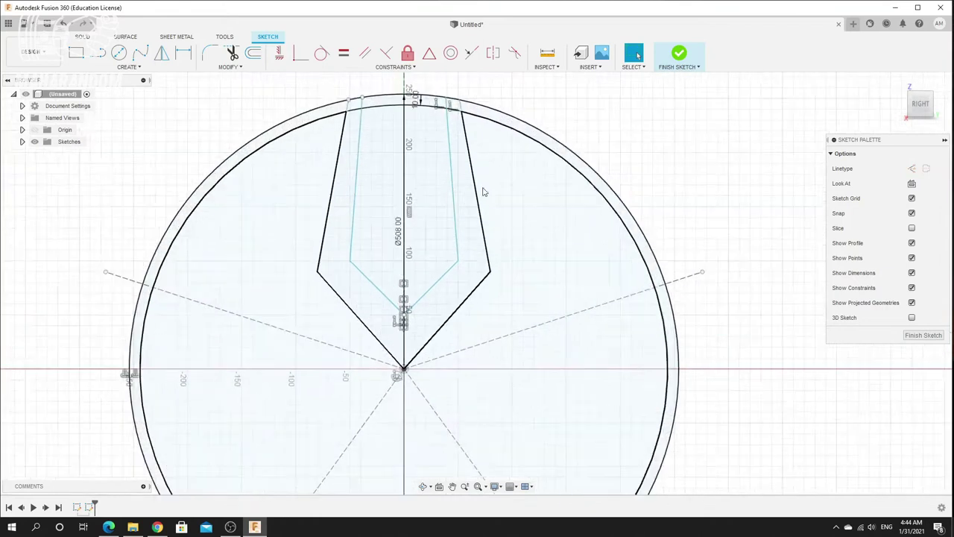
pyautogui.scroll(3, 452, 102)
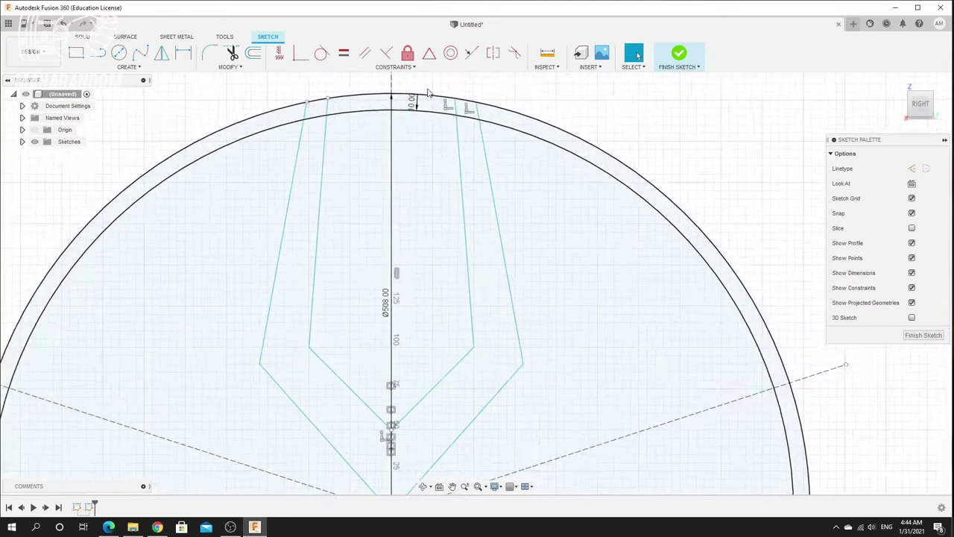
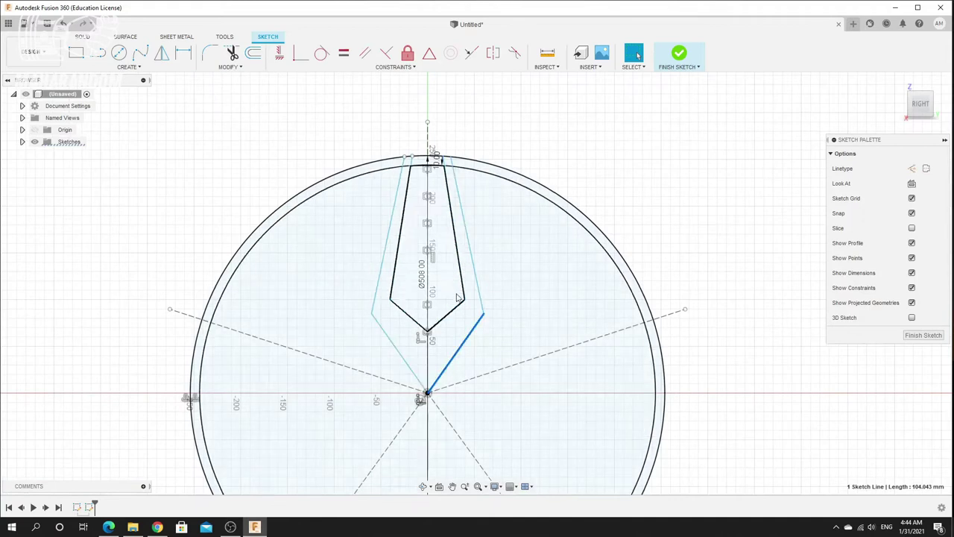
# Examine the clearance between the spoke outline, the rim circles and the five patterned construction lines
pyautogui.click(594, 199)
pyautogui.scroll(4, 459, 322)
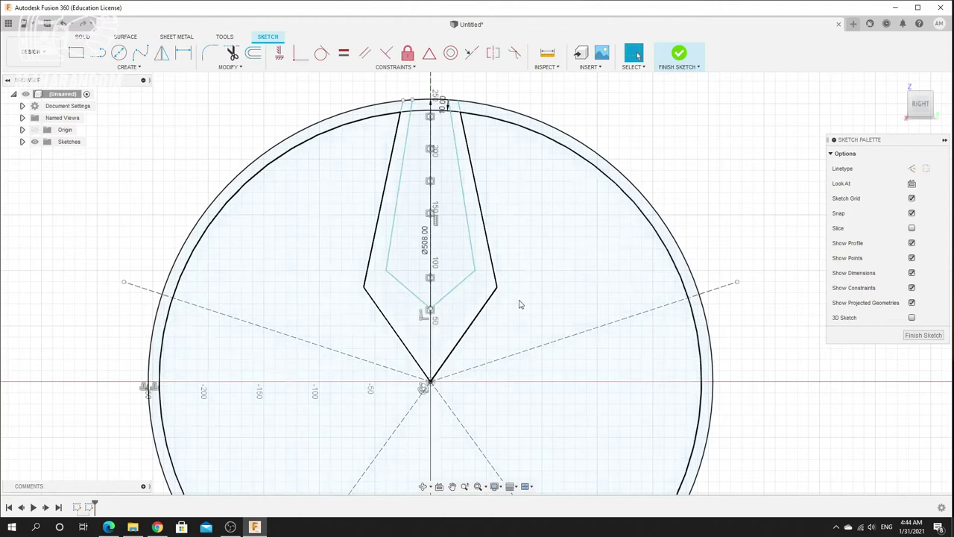
pyautogui.doubleClick(447, 293)
pyautogui.scroll(1, 492, 324)
pyautogui.scroll(-1, 492, 324)
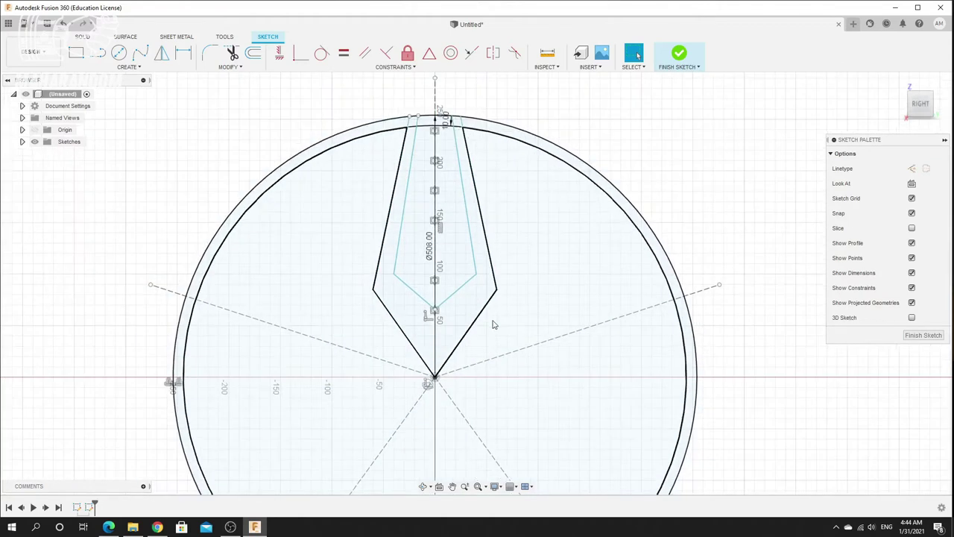
pyautogui.scroll(-1, 583, 163)
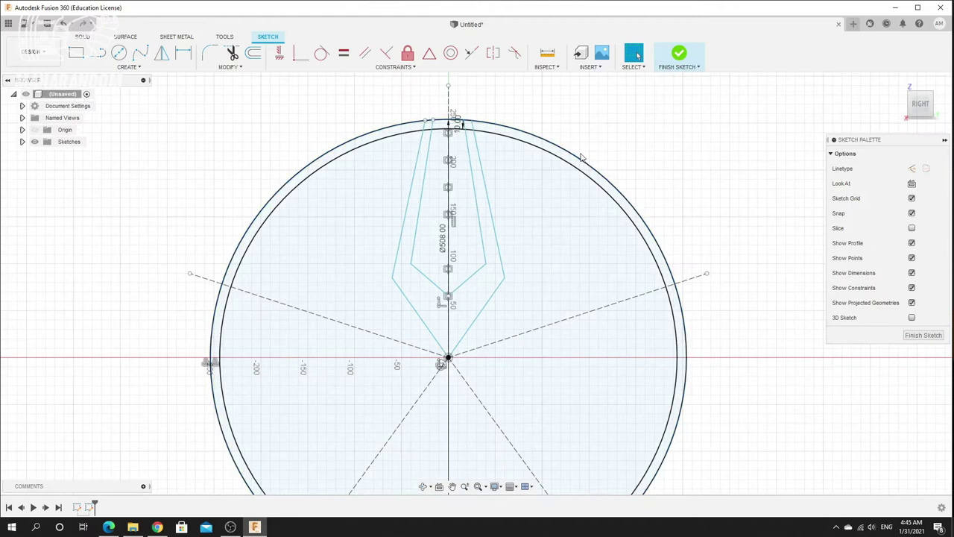
pyautogui.scroll(-2, 574, 156)
pyautogui.scroll(3, 564, 146)
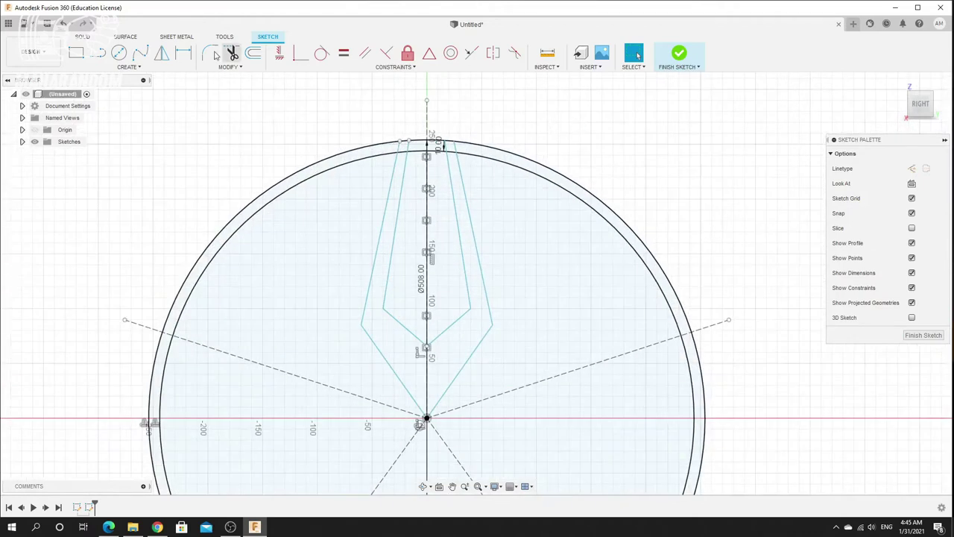
# Draw a construction line joining the outer ends of the vertical construction line and its clockwise neighbour
pyautogui.click(97, 54)
pyautogui.click(912, 168)
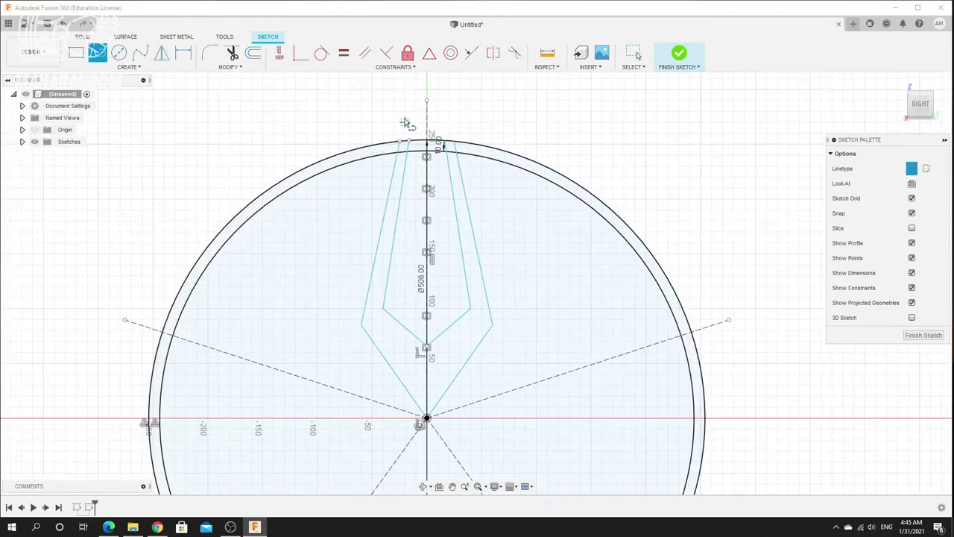
pyautogui.click(427, 101)
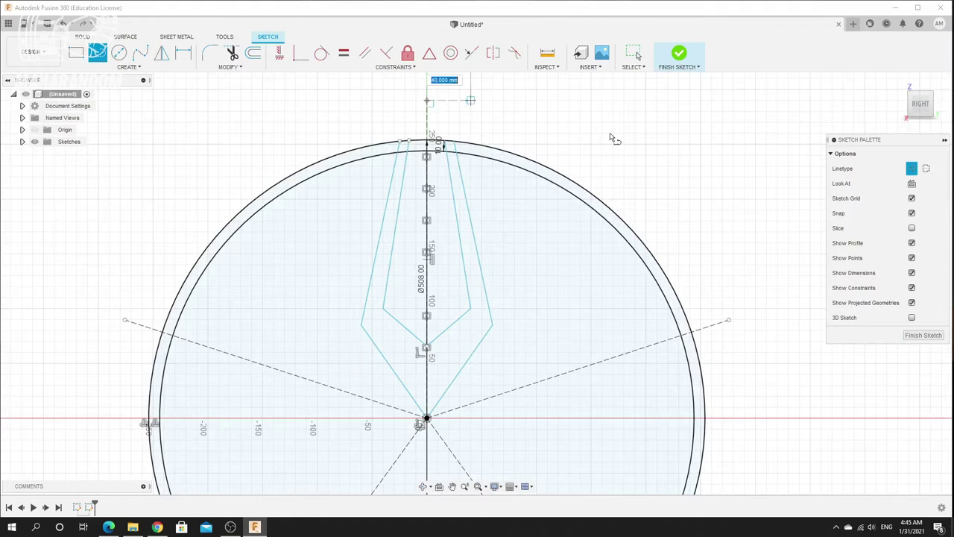
pyautogui.click(728, 320)
pyautogui.rightClick(740, 180)
pyautogui.click(774, 184)
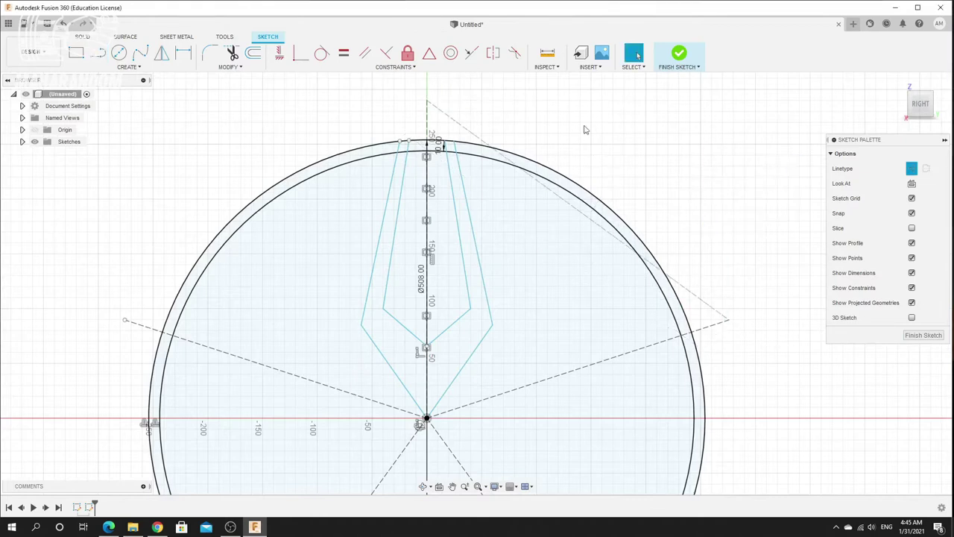
pyautogui.click(426, 417)
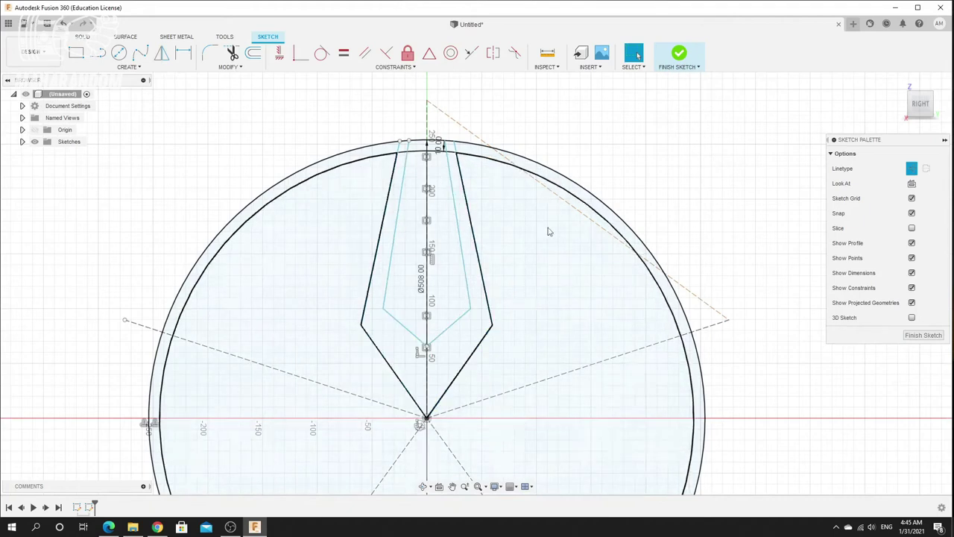
pyautogui.hotkey('ctrl', 'z')
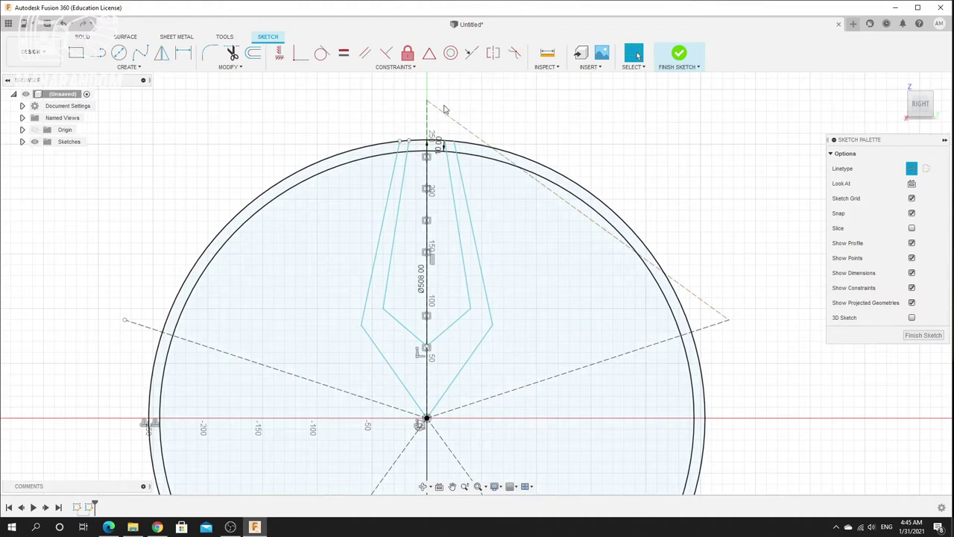
# Draw a construction line from the midpoint of the connecting line to the origin
pyautogui.click(443, 111)
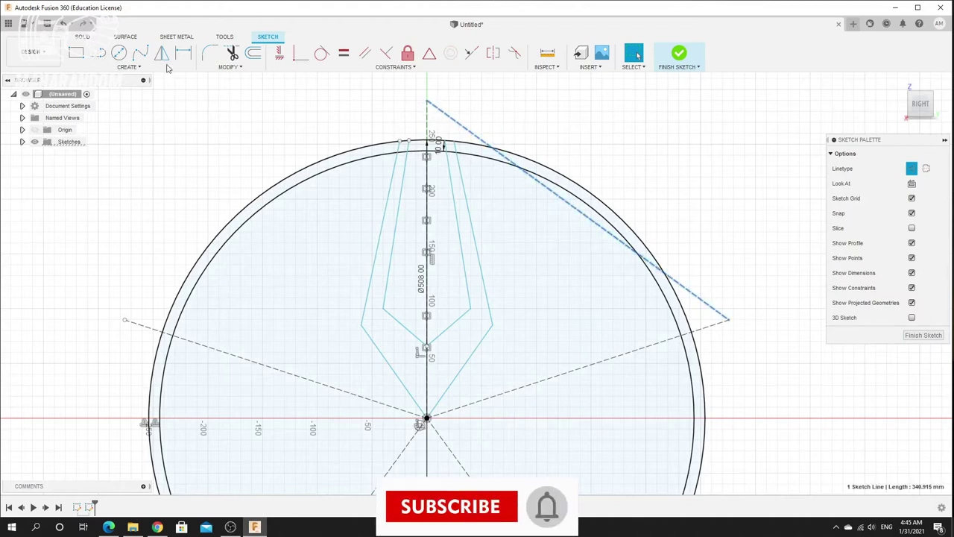
pyautogui.click(98, 53)
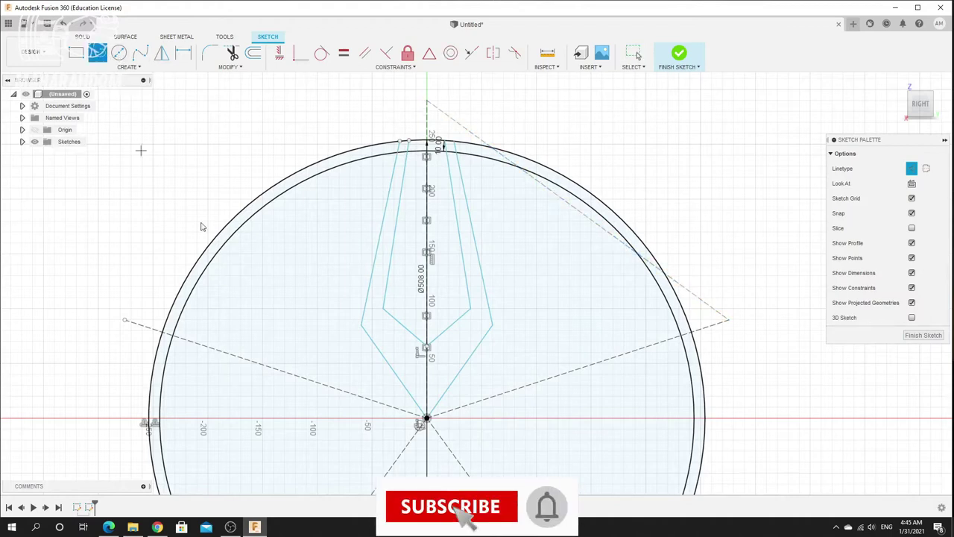
pyautogui.click(578, 212)
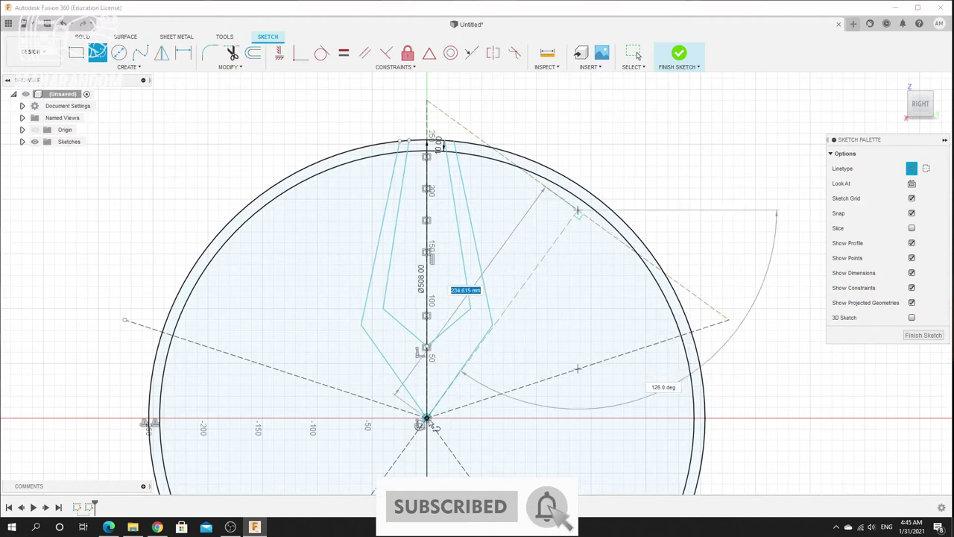
pyautogui.press('Escape')
pyautogui.rightClick(713, 188)
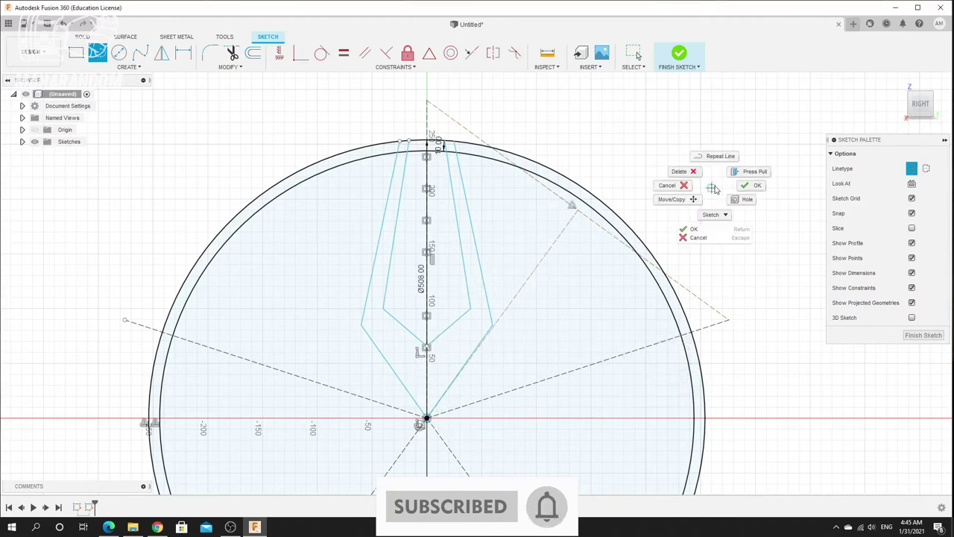
pyautogui.click(761, 192)
# Delete the two lower segments of the outer spoke outline that meet at the origin
pyautogui.scroll(4, 507, 343)
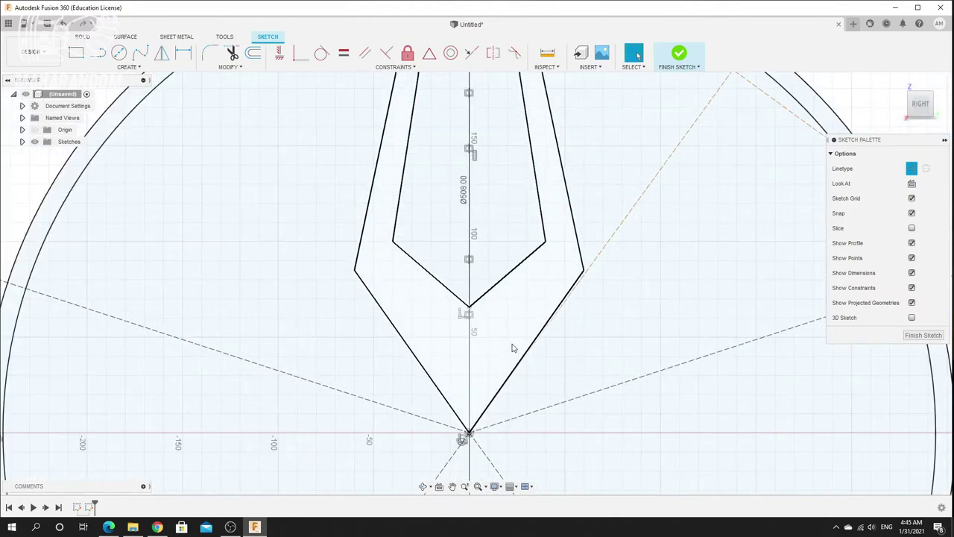
pyautogui.scroll(3, 514, 345)
pyautogui.click(555, 317)
pyautogui.click(579, 228)
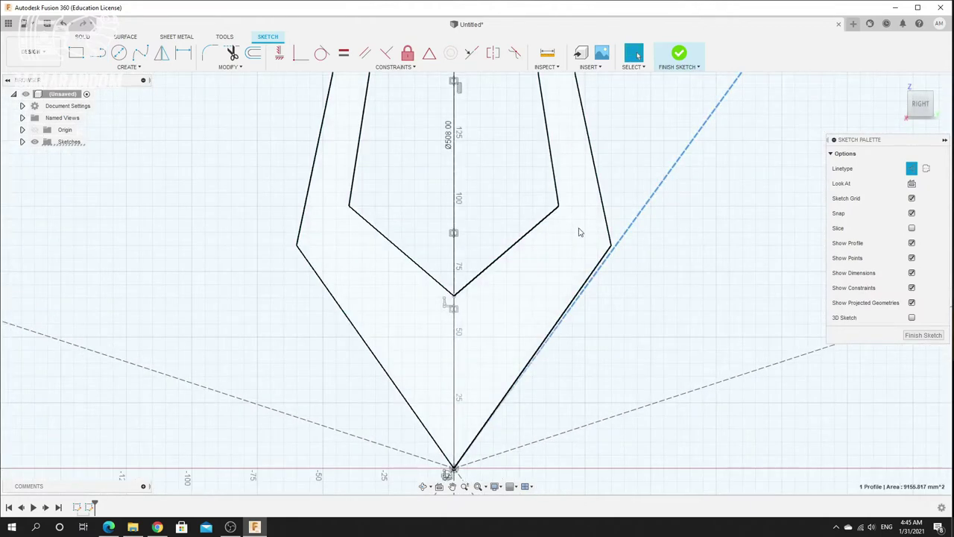
pyautogui.click(605, 251)
pyautogui.keyDown('ctrl'); pyautogui.click(362, 337); pyautogui.keyUp('ctrl')
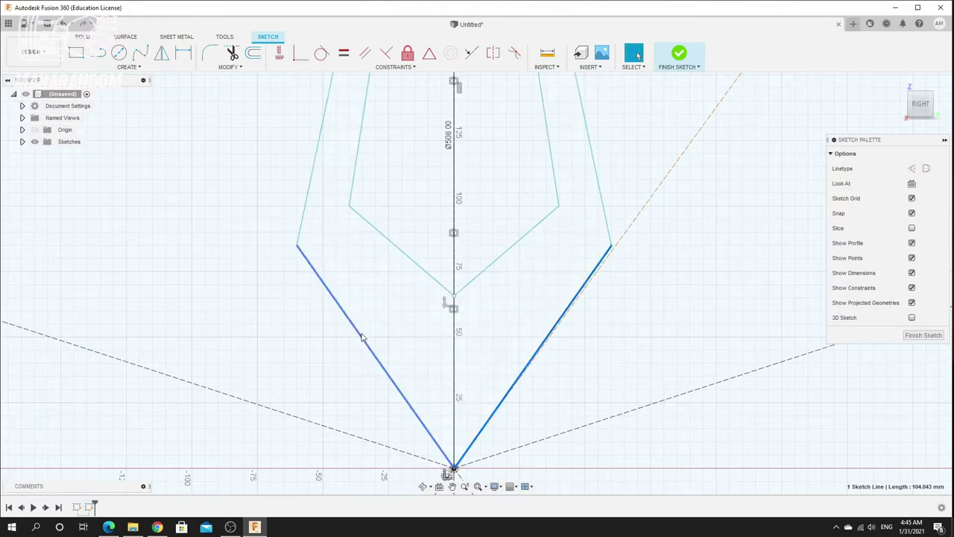
pyautogui.keyDown('ctrl'); pyautogui.click(360, 337); pyautogui.keyUp('ctrl')
pyautogui.press('Delete')
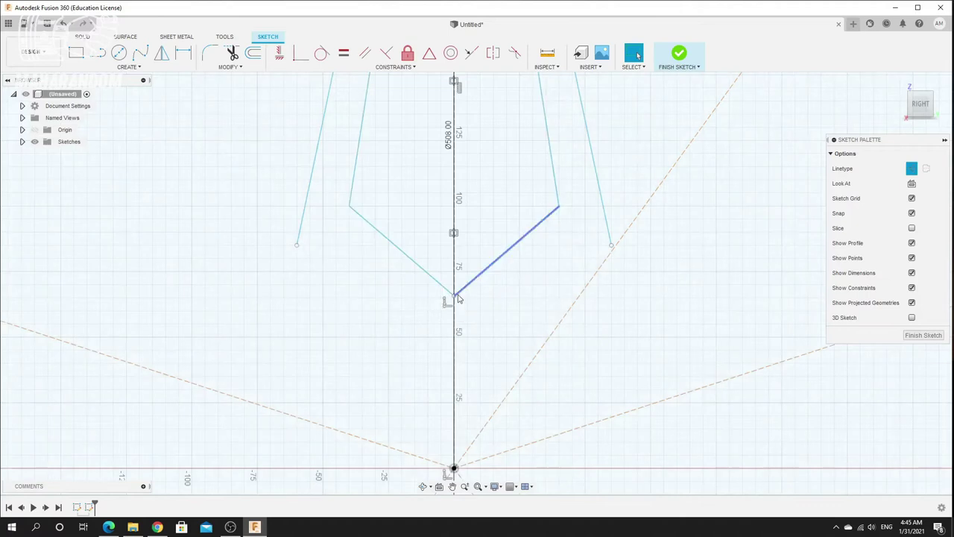
# Move the inner spoke tip and corner upward, and the outer line's lower end to about Y 52.7, Z 100.6 mm
pyautogui.moveTo(453, 295); pyautogui.dragTo(453, 223)
pyautogui.scroll(-5, 564, 310)
pyautogui.scroll(3, 564, 310)
pyautogui.moveTo(577, 345); pyautogui.dragTo(562, 311)
pyautogui.moveTo(618, 377); pyautogui.dragTo(605, 345)
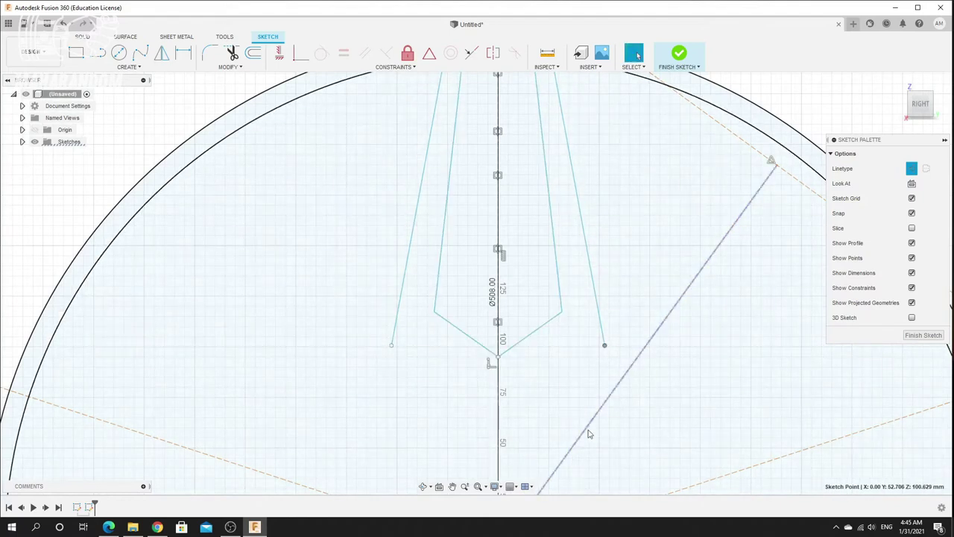
pyautogui.scroll(1, 568, 378)
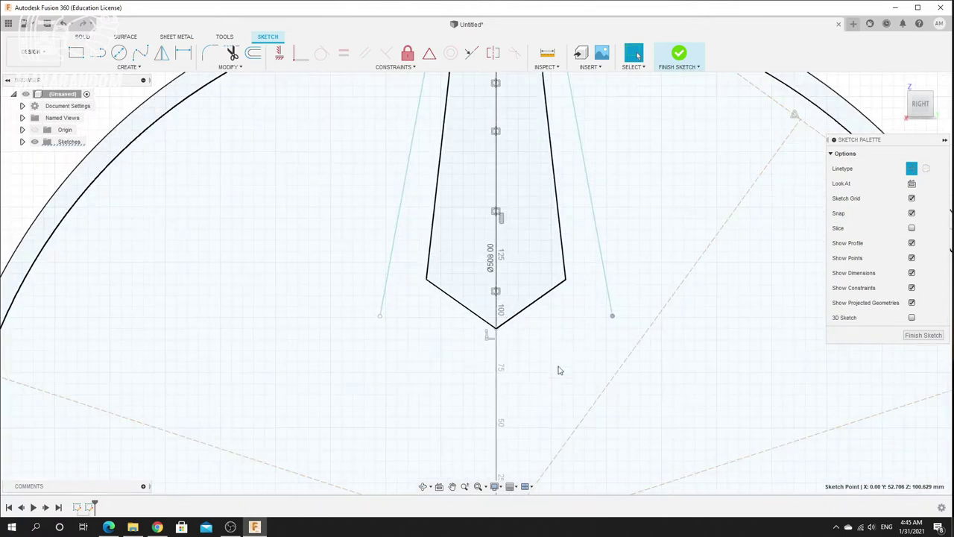
# Draw a line about 68 mm long from the outer spoke line's lower right end down to the vertical line, and make it a normal line
pyautogui.press('l')
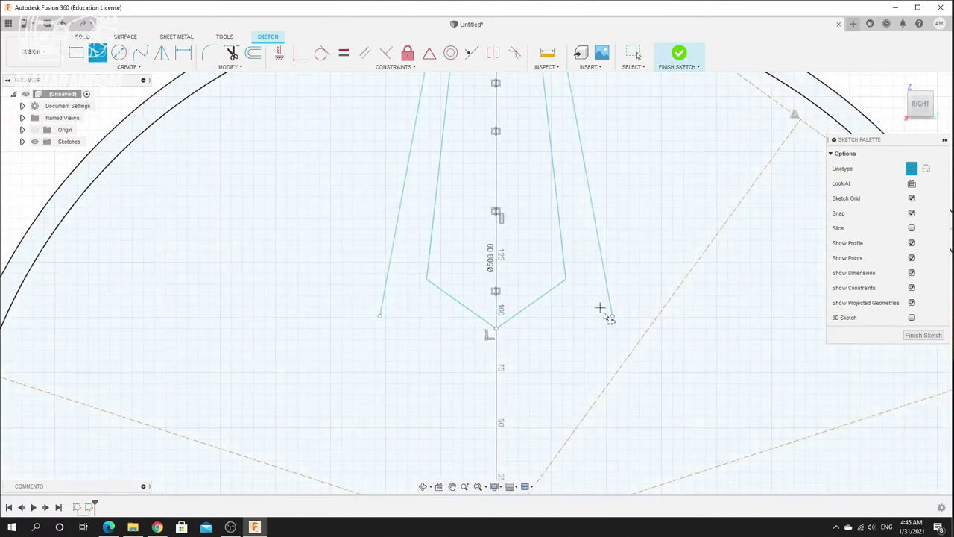
pyautogui.click(611, 317)
pyautogui.click(497, 411)
pyautogui.rightClick(555, 385)
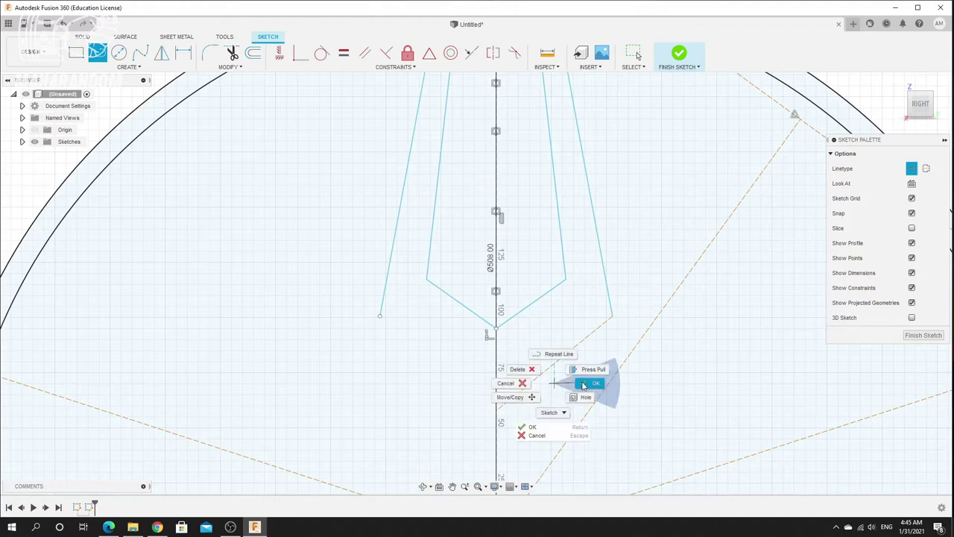
pyautogui.click(587, 380)
pyautogui.click(582, 341)
pyautogui.click(922, 170)
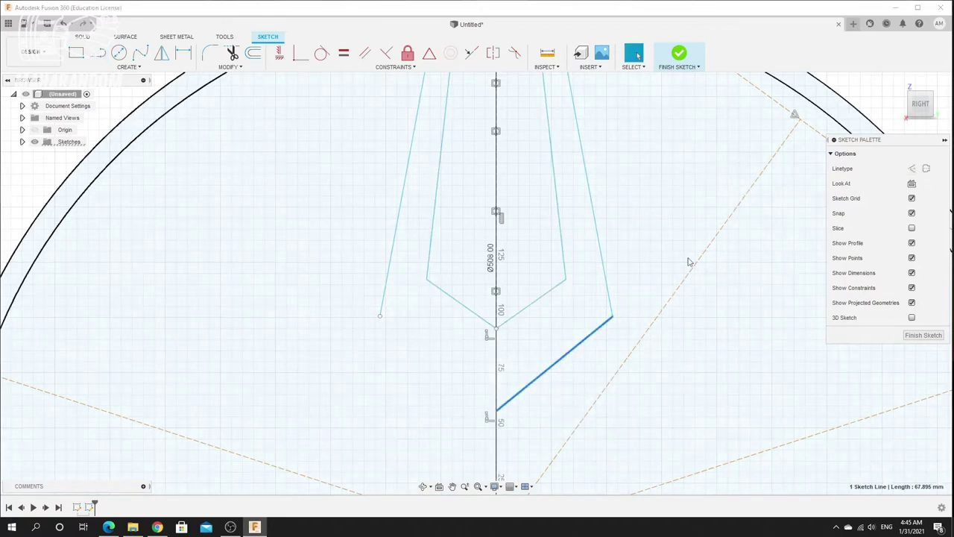
# Mirror the new lower segment of the outer spoke outline across the vertical line
pyautogui.scroll(-5, 537, 283)
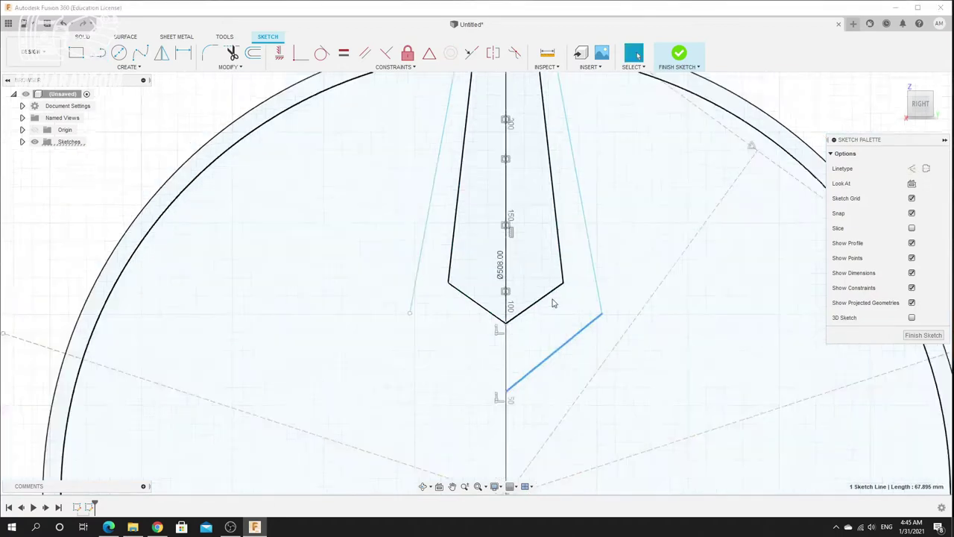
pyautogui.click(161, 52)
pyautogui.scroll(3, 566, 319)
pyautogui.click(731, 174)
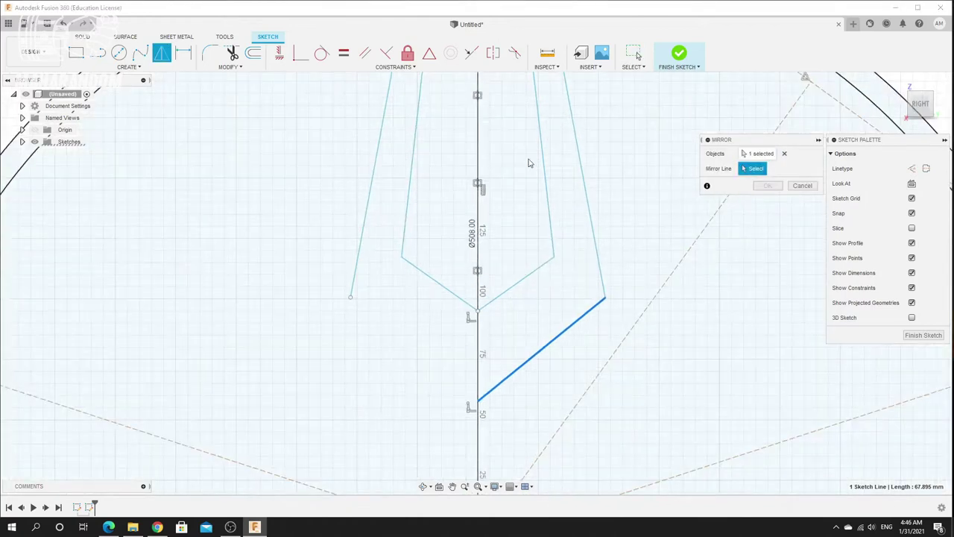
pyautogui.click(478, 164)
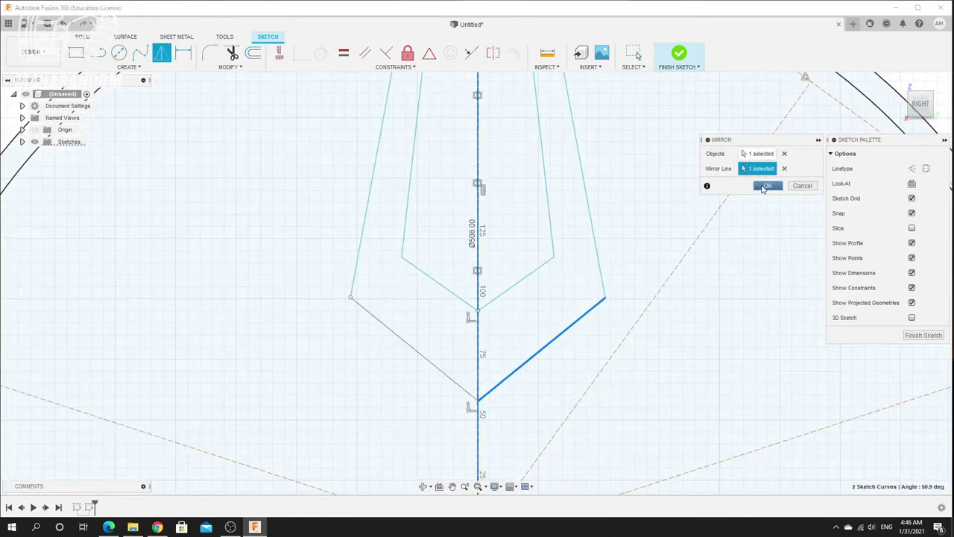
pyautogui.click(767, 185)
# Move the right outer spoke corner to about Y 49.3, Z 122.3 mm and the right inner corner to Y 30, Z 130 mm
pyautogui.scroll(-2, 567, 149)
pyautogui.scroll(3, 581, 335)
pyautogui.moveTo(574, 350); pyautogui.dragTo(520, 274)
pyautogui.moveTo(554, 307); pyautogui.dragTo(568, 307)
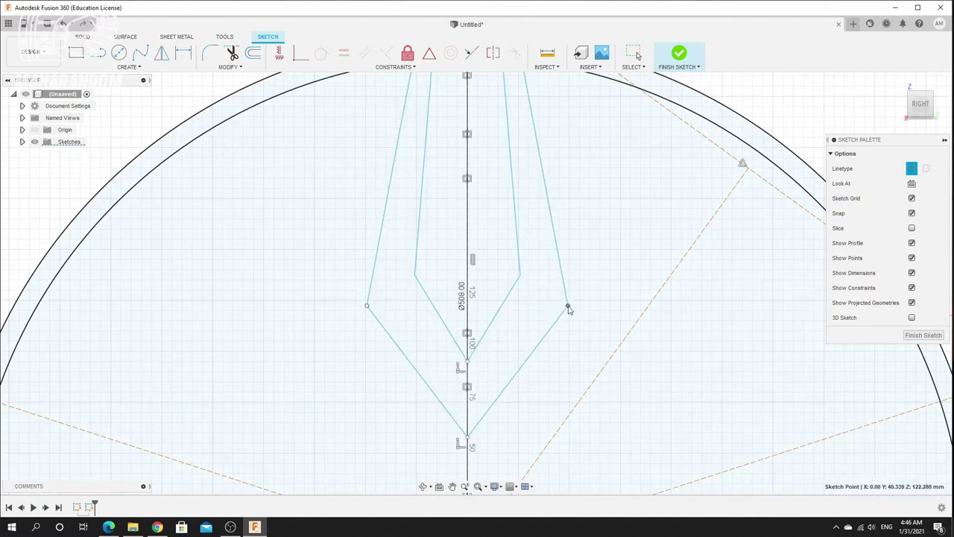
pyautogui.moveTo(519, 275); pyautogui.dragTo(529, 291)
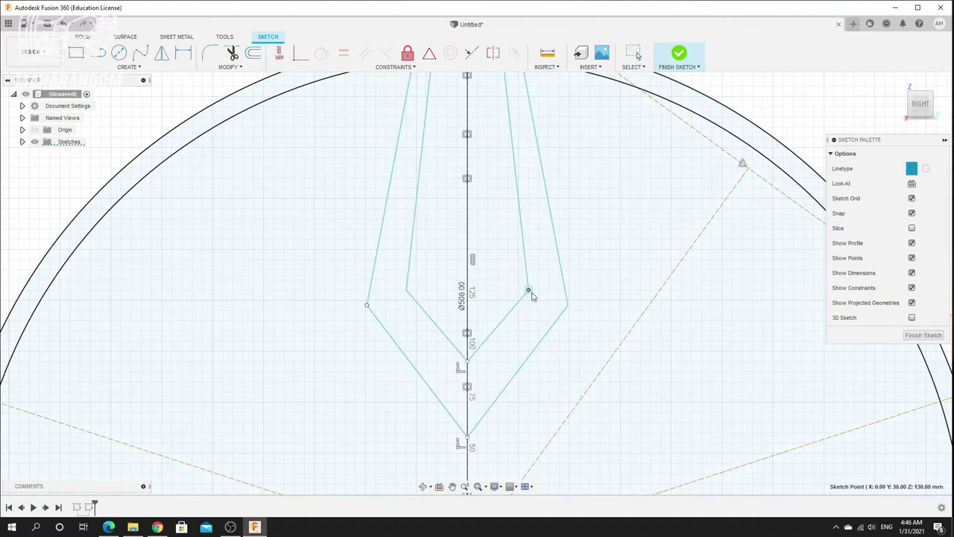
# Join the outer ends of the vertical and upper-left construction lines with a construction line, and connect its midpoint to the origin with another
pyautogui.scroll(-3, 534, 298)
pyautogui.scroll(2, 517, 171)
pyautogui.scroll(-3, 525, 324)
pyautogui.scroll(3, 556, 416)
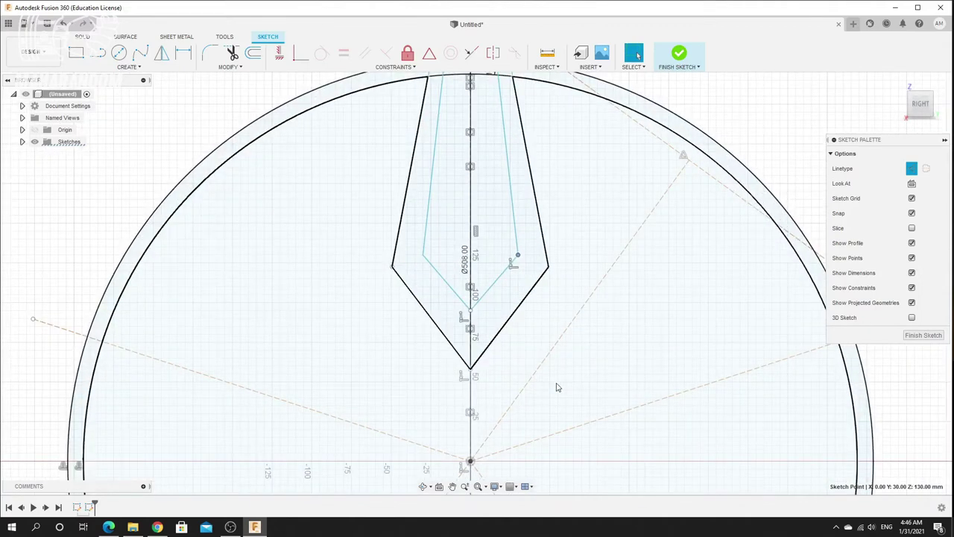
pyautogui.scroll(-2, 597, 374)
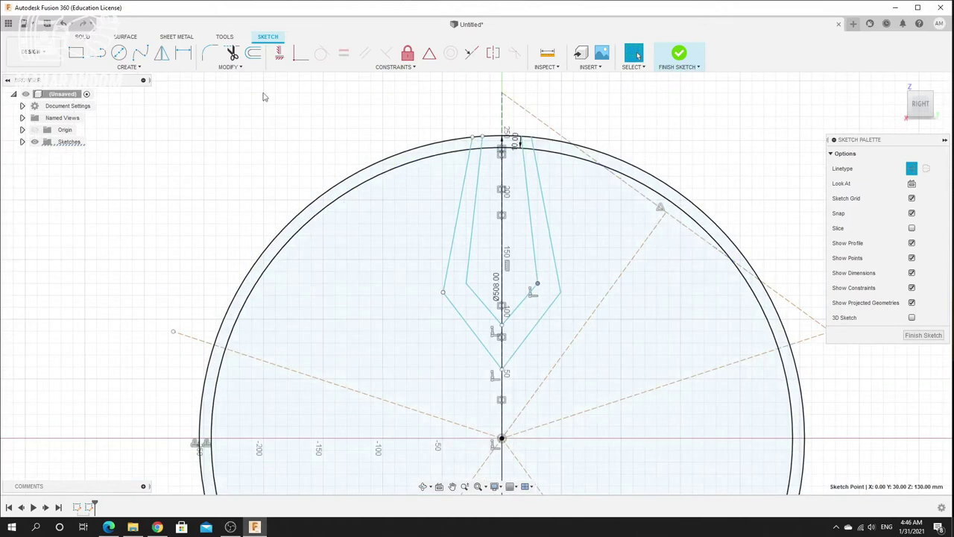
pyautogui.click(97, 53)
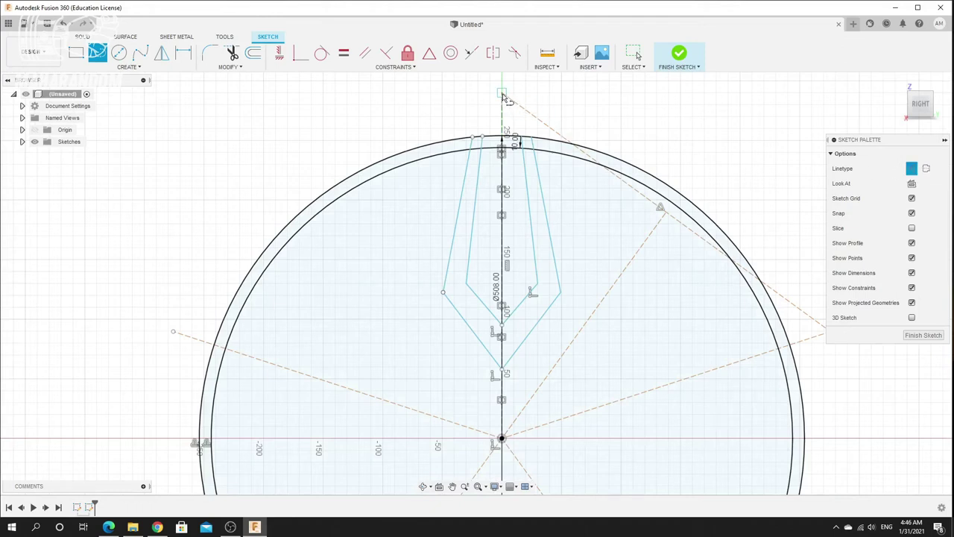
pyautogui.click(173, 331)
pyautogui.click(334, 212)
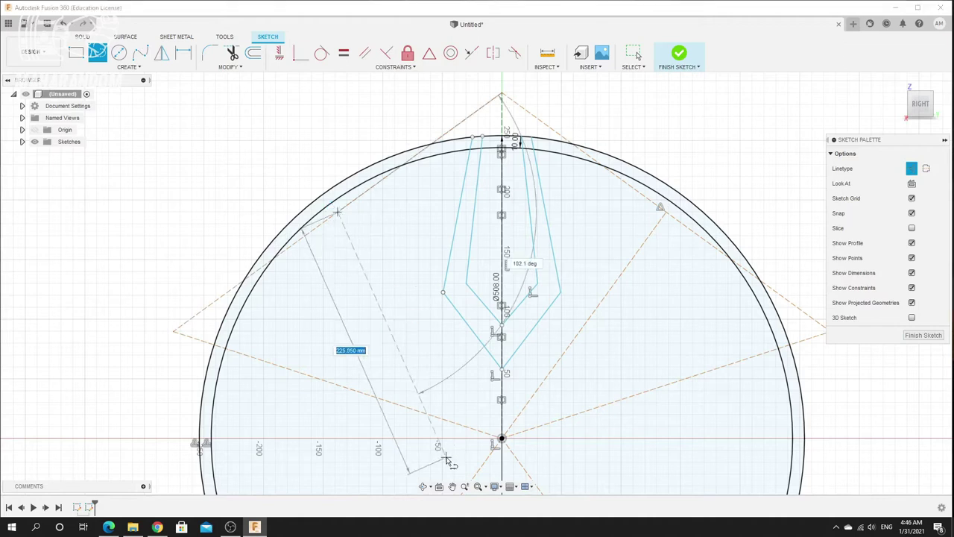
pyautogui.click(501, 438)
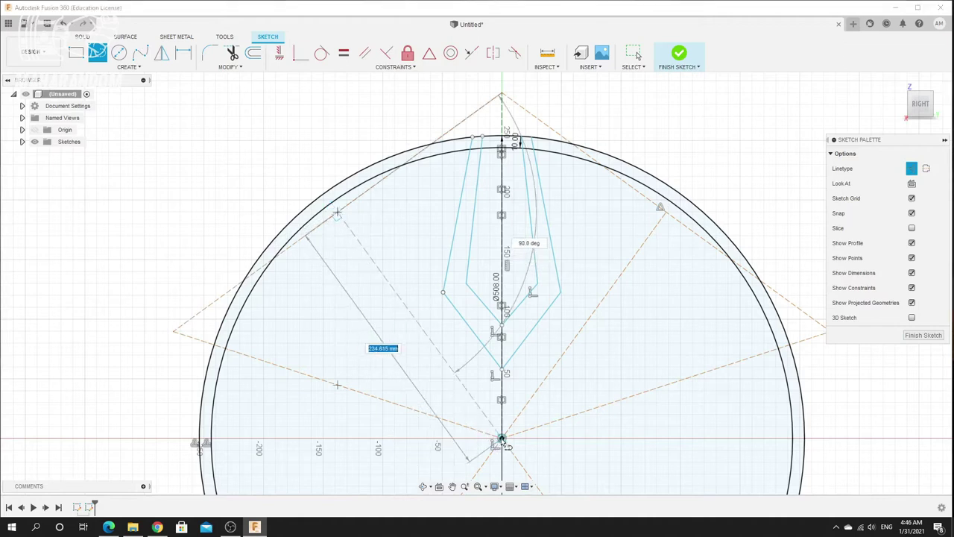
pyautogui.rightClick(719, 153)
pyautogui.click(747, 155)
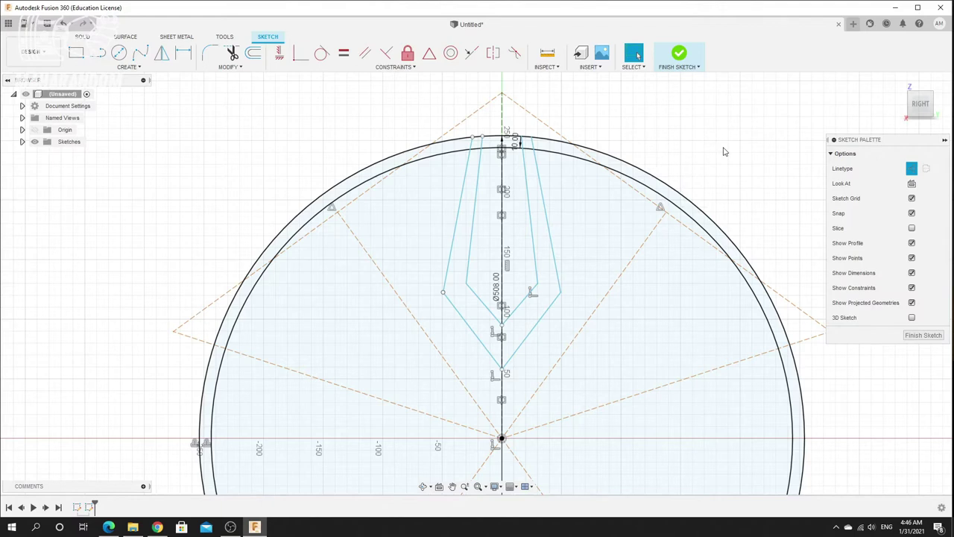
# Lower both spoke outline tips along the vertical line, the inner one to Z 80 mm, and move the right outer corner to about Y 53, Z 114.7 mm
pyautogui.scroll(-2, 676, 172)
pyautogui.scroll(4, 604, 246)
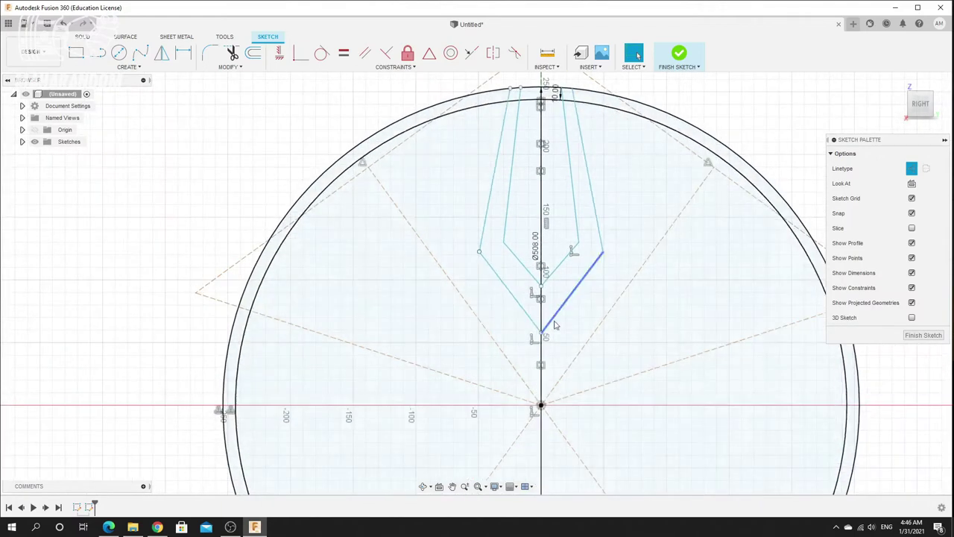
pyautogui.click(545, 318)
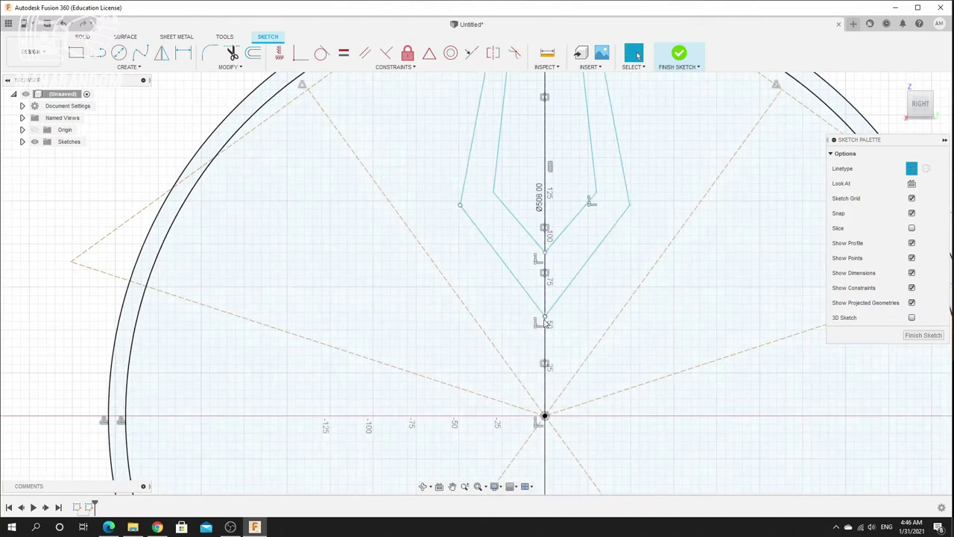
pyautogui.moveTo(545, 317); pyautogui.dragTo(545, 354)
pyautogui.moveTo(545, 254); pyautogui.dragTo(544, 299)
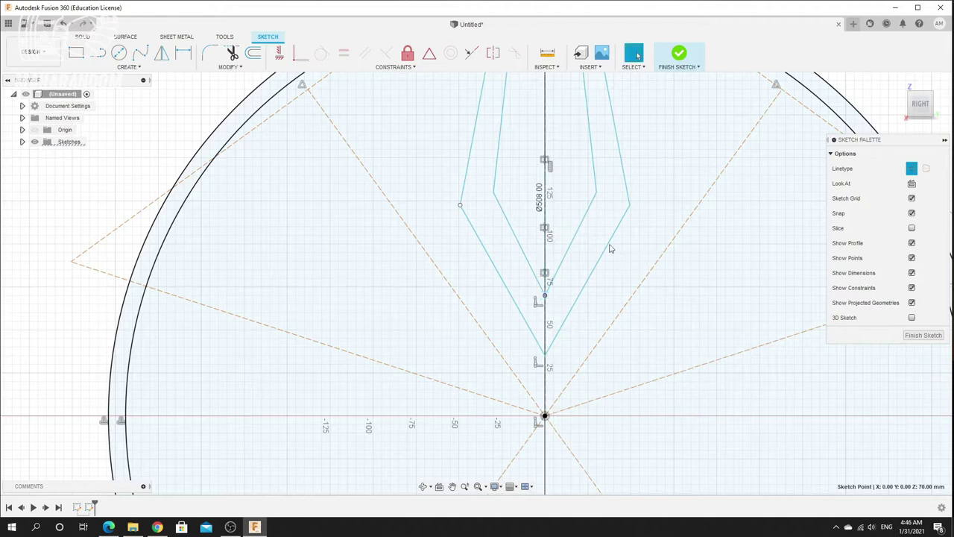
pyautogui.scroll(-4, 609, 248)
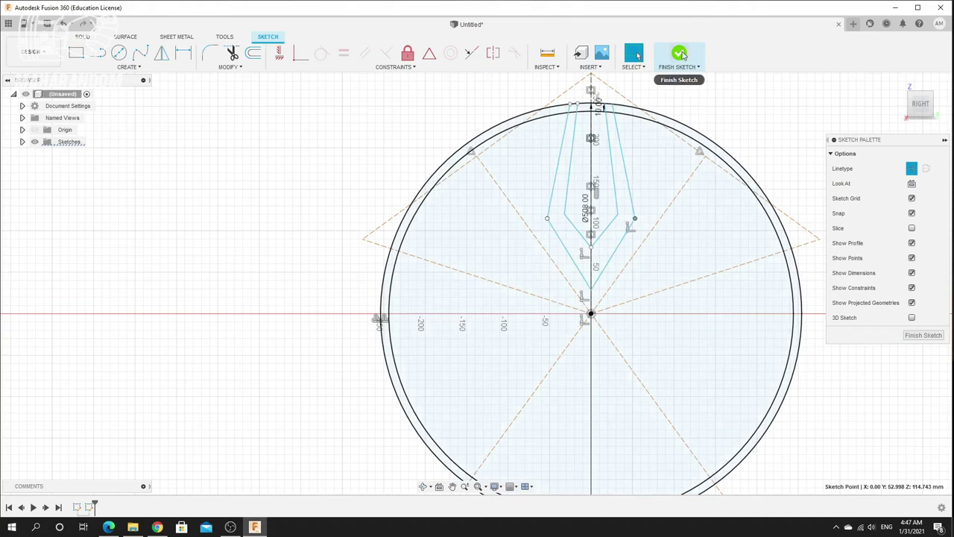
pyautogui.click(679, 54)
# Start a new sketch on the front (XZ) origin plane, perpendicular to the wheel sketch
pyautogui.scroll(-3, 710, 215)
pyautogui.moveTo(708, 200)
pyautogui.keyDown('shift'); pyautogui.mouseDown(button='middle')
pyautogui.moveTo(648, 177)
pyautogui.moveTo(756, 124)
pyautogui.mouseUp(button='middle'); pyautogui.keyUp('shift')
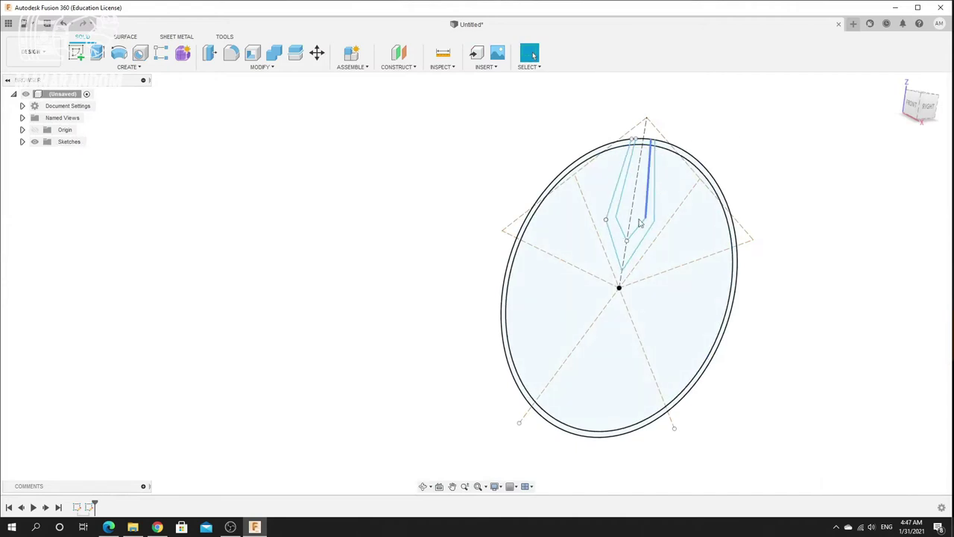
pyautogui.click(78, 56)
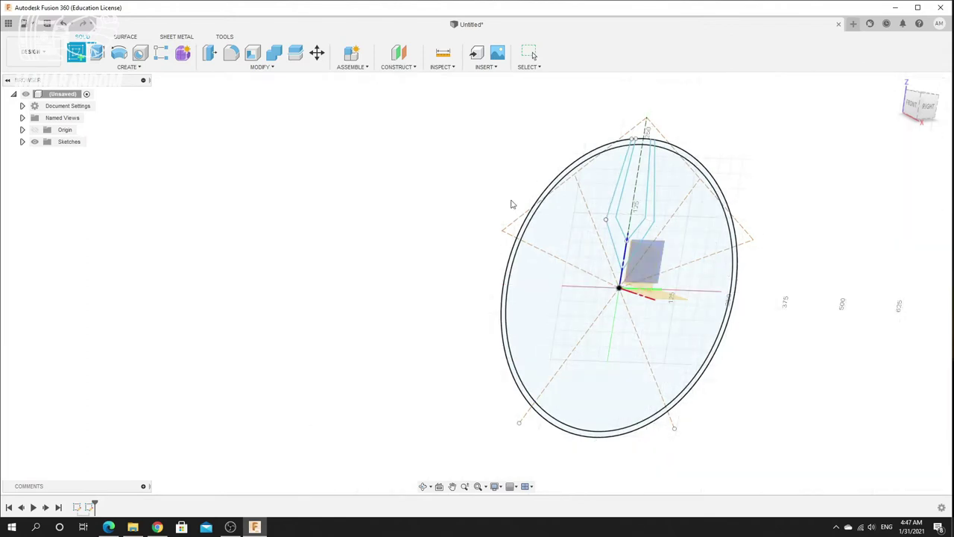
pyautogui.click(652, 263)
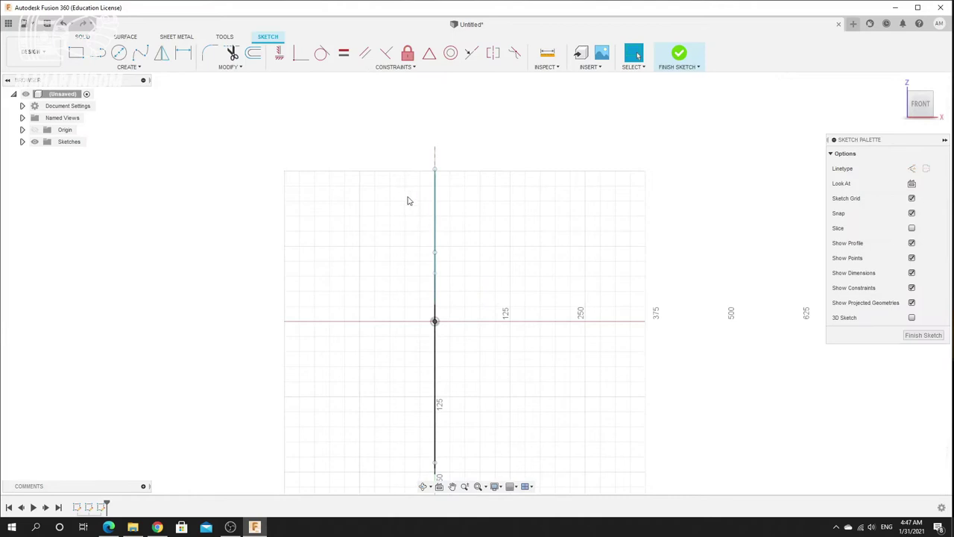
# Draw a line from the vertical line just above the rim circle, at about Z 257.7 mm, down to about X -10, Z 73 mm
pyautogui.scroll(3, 412, 193)
pyautogui.scroll(-3, 414, 197)
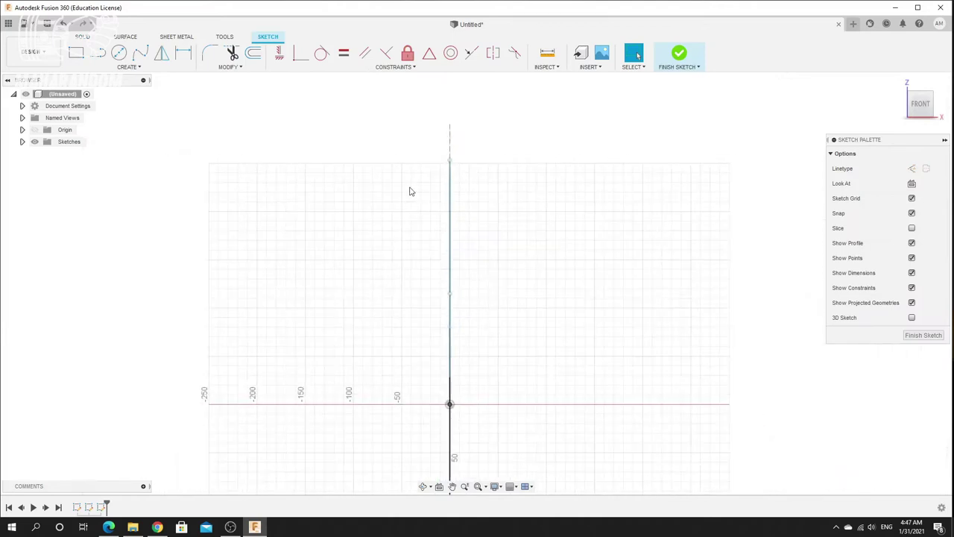
pyautogui.scroll(3, 426, 151)
pyautogui.scroll(2, 439, 229)
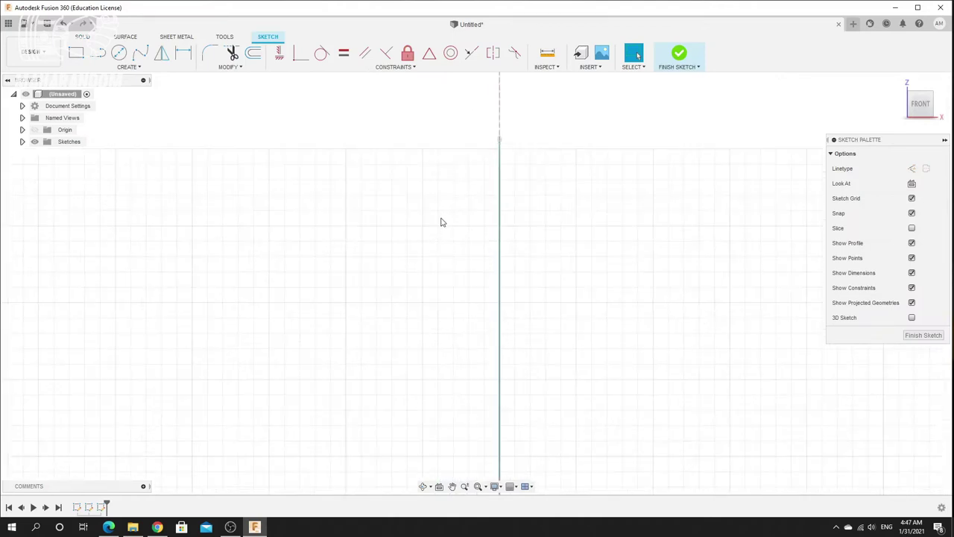
pyautogui.click(96, 54)
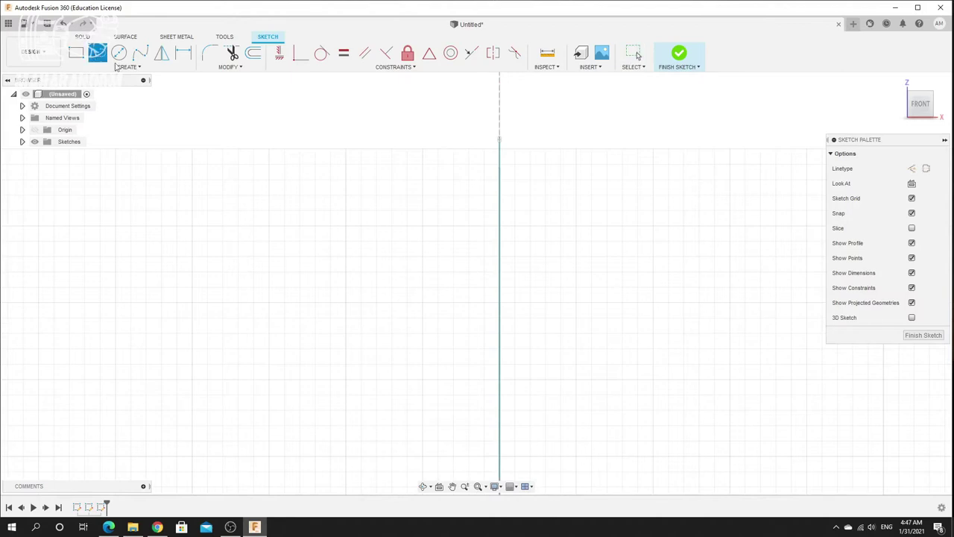
pyautogui.click(500, 135)
pyautogui.click(703, 128)
pyautogui.scroll(-5, 457, 384)
pyautogui.scroll(8, 456, 305)
pyautogui.scroll(3, 457, 395)
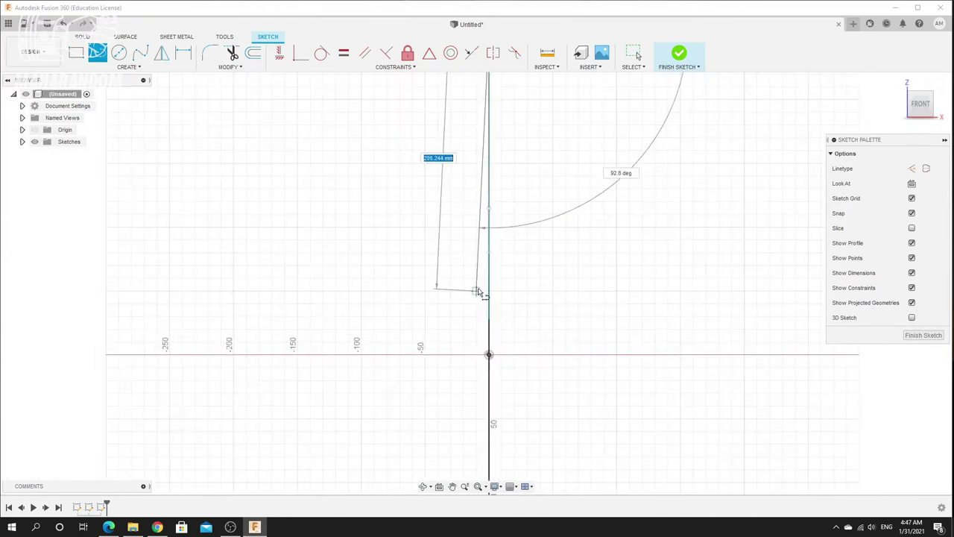
pyautogui.click(477, 261)
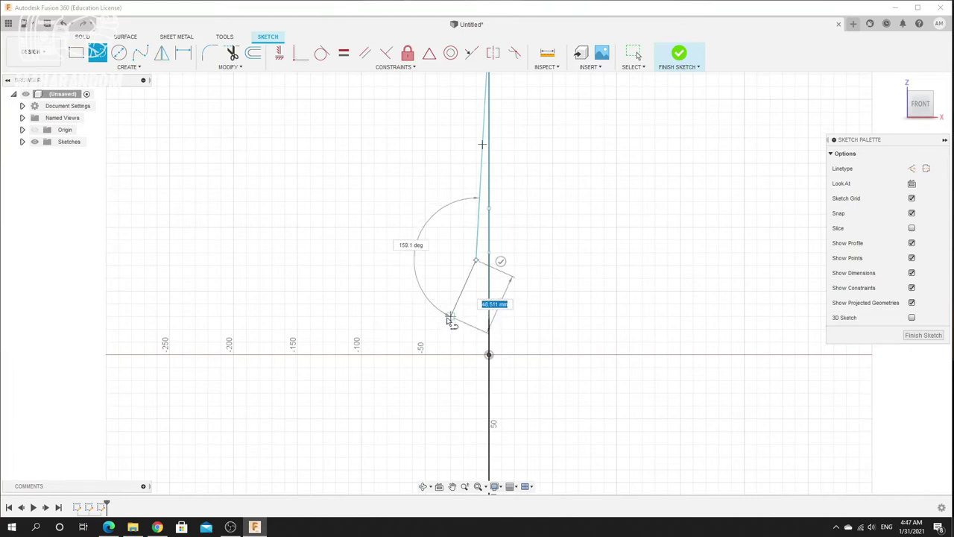
# Continue the profile line with a second segment down to the horizontal axis at about X -50 mm, and end the line there
pyautogui.click(427, 350)
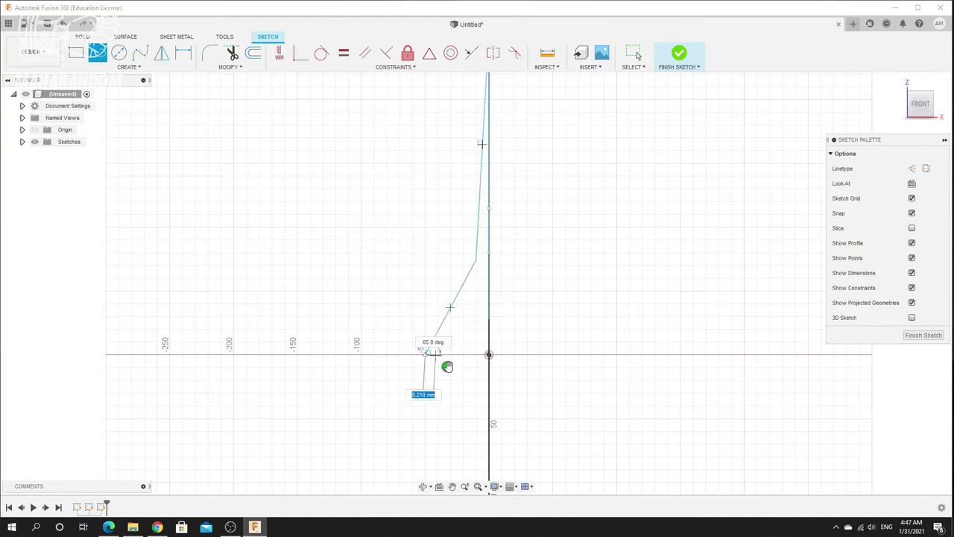
pyautogui.click(447, 366)
pyautogui.scroll(-1, 519, 249)
pyautogui.scroll(3, 521, 245)
pyautogui.rightClick(523, 236)
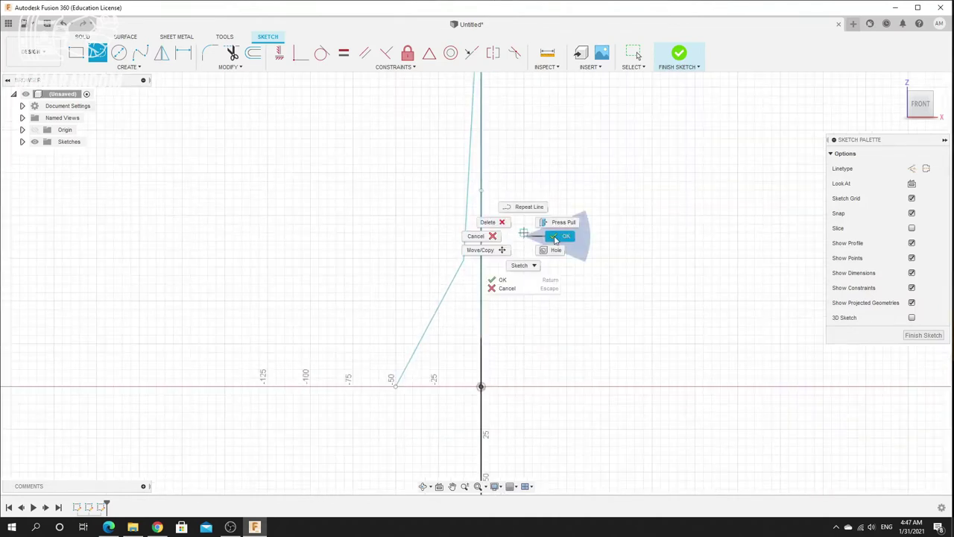
pyautogui.click(555, 239)
pyautogui.scroll(4, 477, 246)
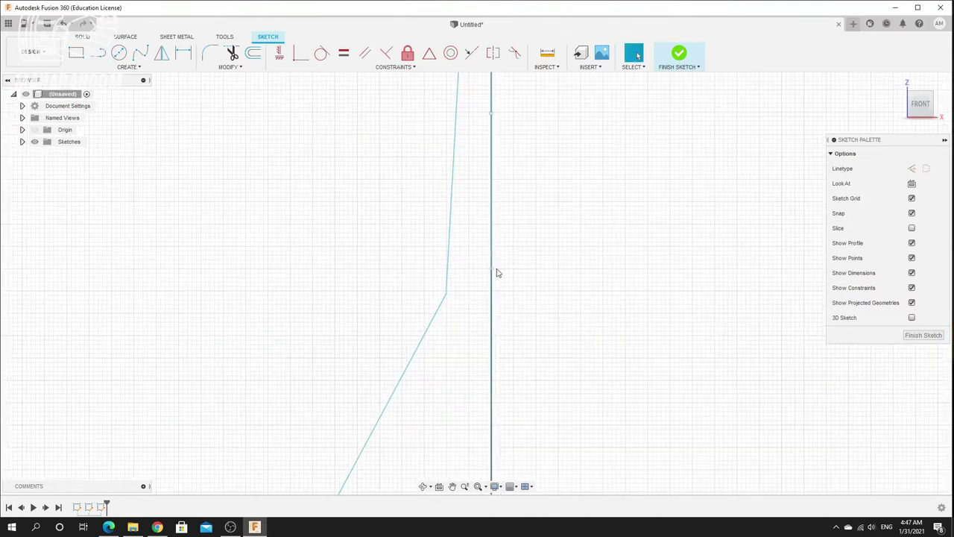
# Try to align the profile line's bend point with the spoke's outer corner point using a Horizontal/Vertical constraint
pyautogui.scroll(-2, 532, 287)
pyautogui.moveTo(533, 291)
pyautogui.keyDown('shift'); pyautogui.mouseDown(button='middle')
pyautogui.moveTo(519, 286)
pyautogui.moveTo(504, 297)
pyautogui.mouseUp(button='middle'); pyautogui.keyUp('shift')
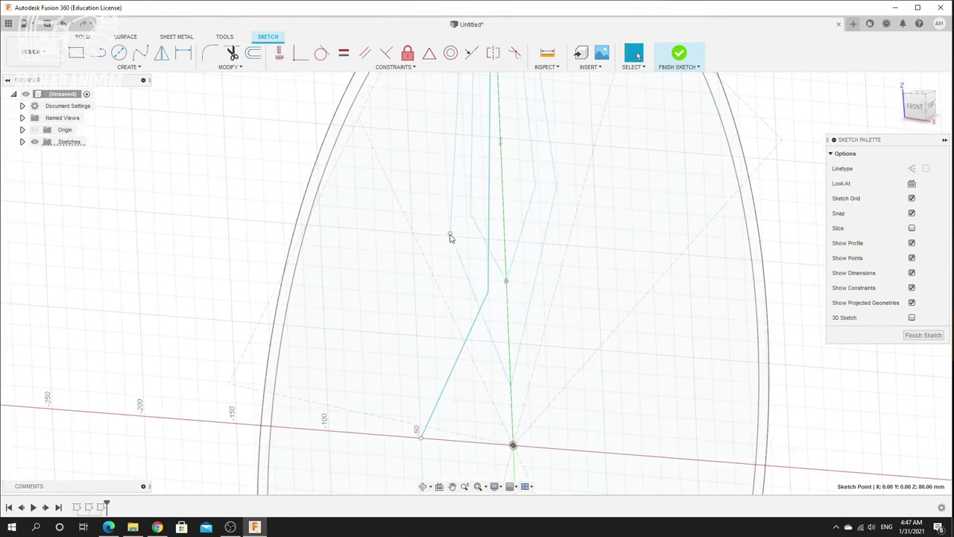
pyautogui.moveTo(505, 224)
pyautogui.keyDown('shift'); pyautogui.mouseDown(button='middle')
pyautogui.moveTo(519, 214)
pyautogui.moveTo(469, 223)
pyautogui.mouseUp(button='middle'); pyautogui.keyUp('shift')
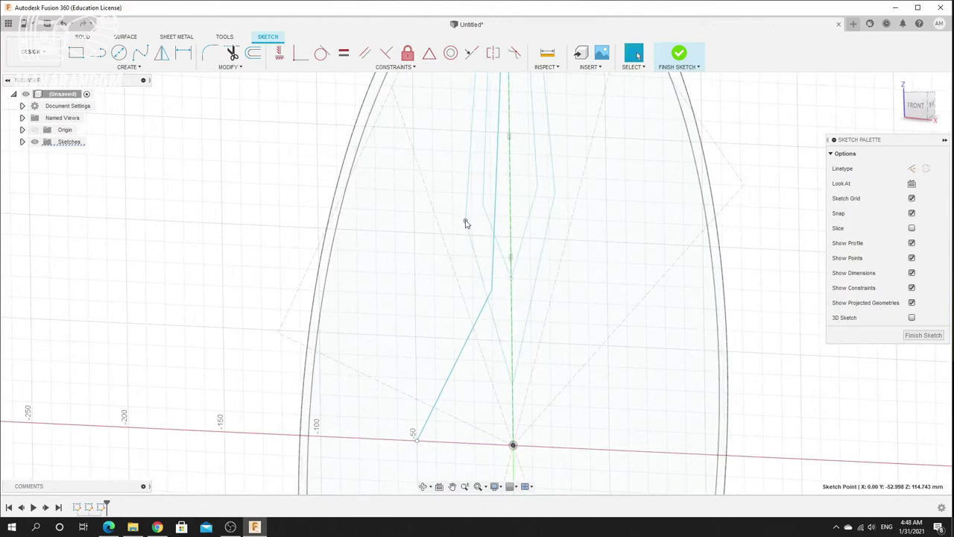
pyautogui.click(916, 108)
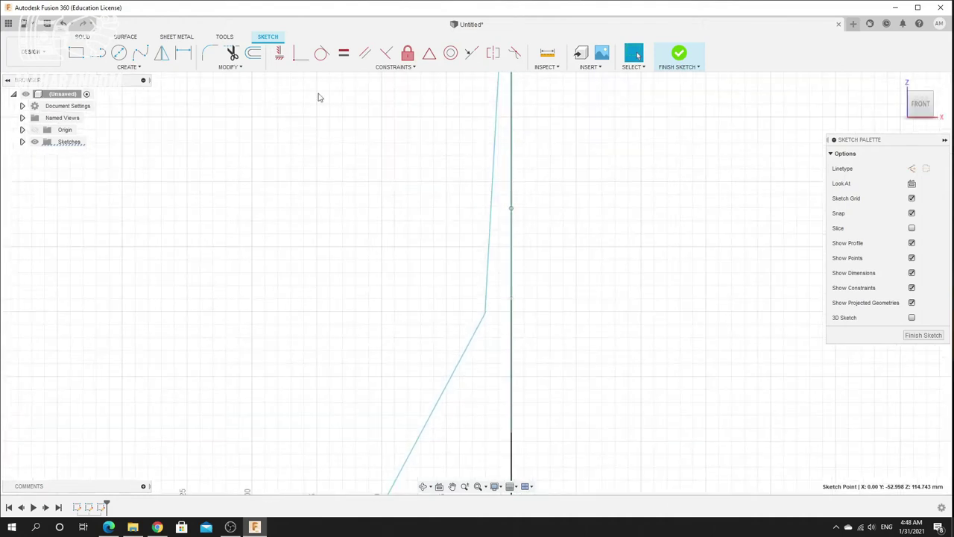
pyautogui.click(279, 53)
pyautogui.click(486, 315)
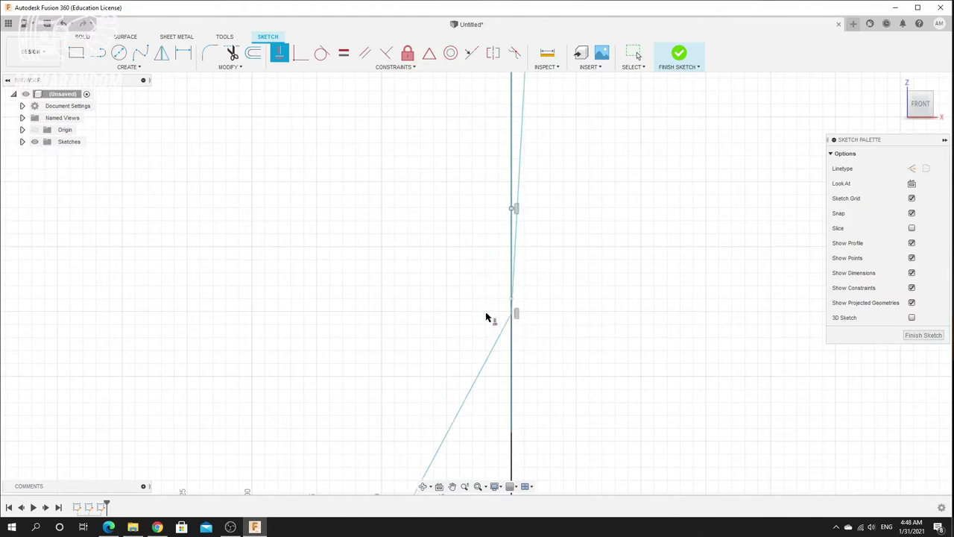
pyautogui.press('Escape')
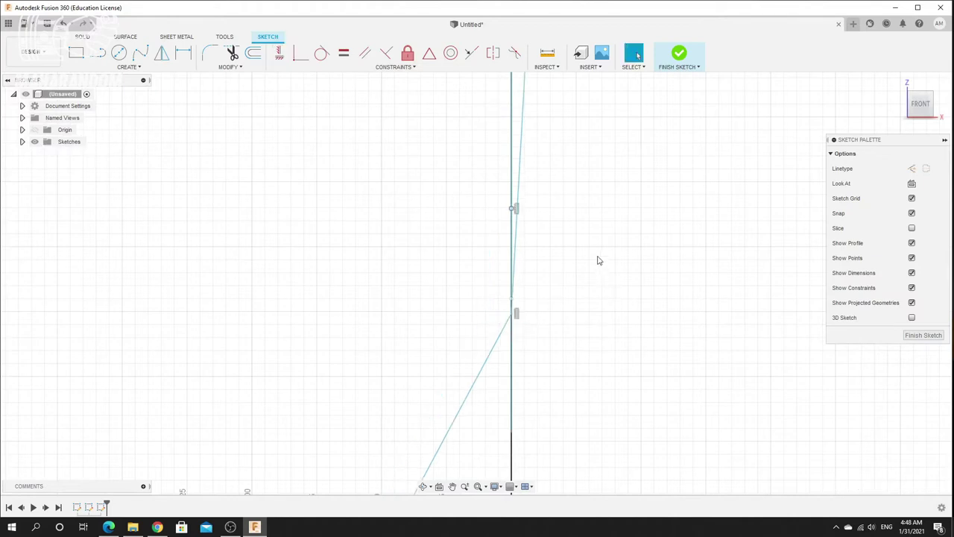
pyautogui.hotkey('ctrl', 'z')
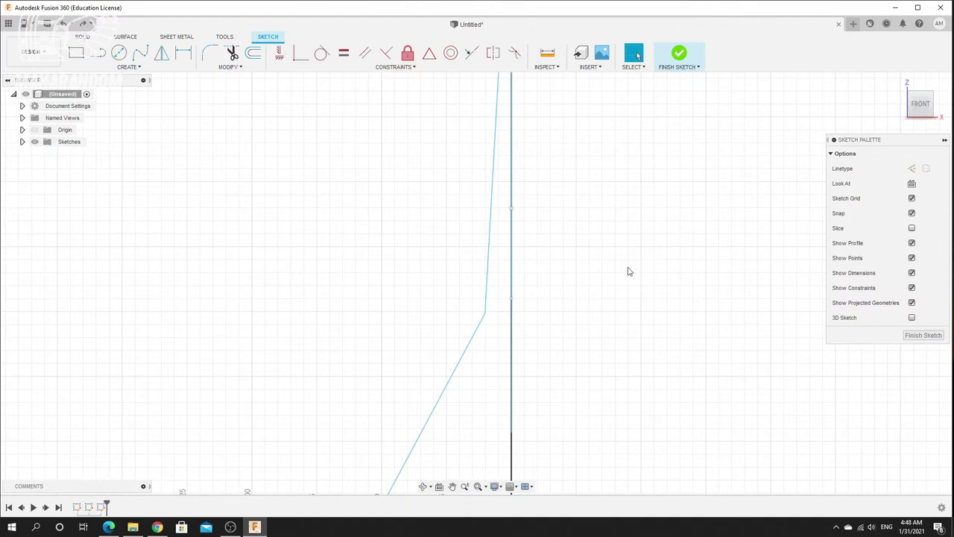
# Move the profile line's bend point up to about X -11.9, Z 112.1 mm, near the spoke's outer corner height
pyautogui.rightClick(628, 267)
pyautogui.click(550, 185)
pyautogui.moveTo(485, 313)
pyautogui.mouseDown()
pyautogui.moveTo(494, 215)
pyautogui.moveTo(480, 215)
pyautogui.mouseUp()
# Constrain the bend point horizontally level with the spoke's outer corner point, and finish the sketch
pyautogui.click(279, 52)
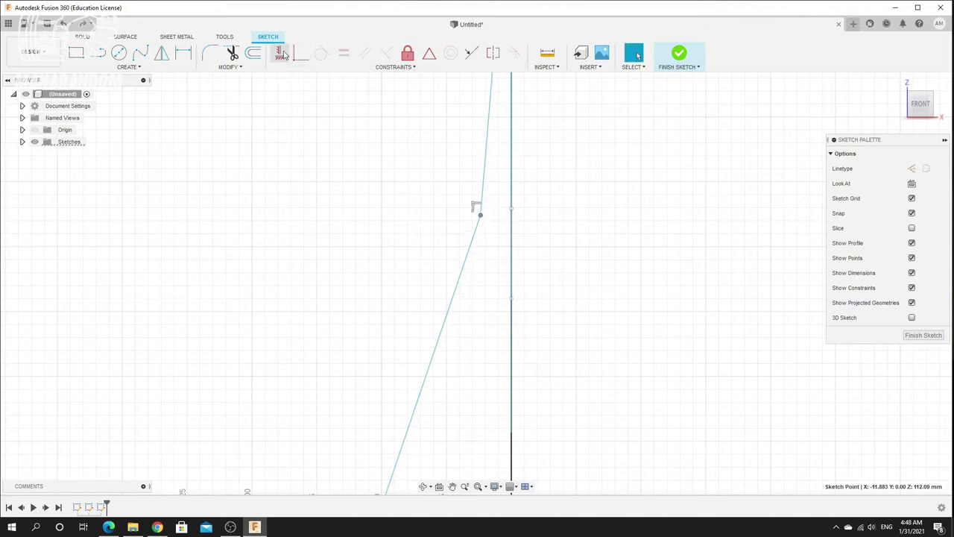
pyautogui.click(511, 211)
pyautogui.rightClick(673, 254)
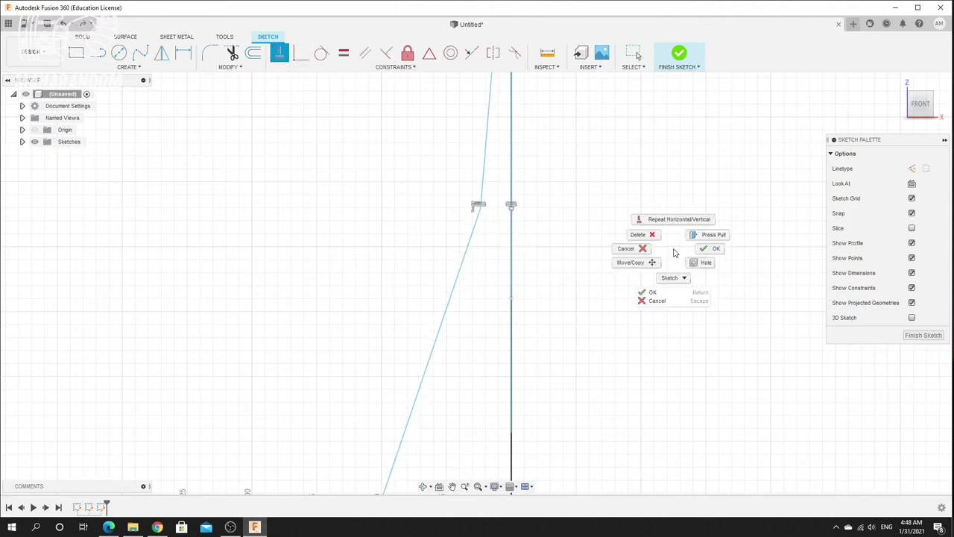
pyautogui.click(708, 251)
pyautogui.scroll(-5, 526, 219)
pyautogui.scroll(6, 529, 164)
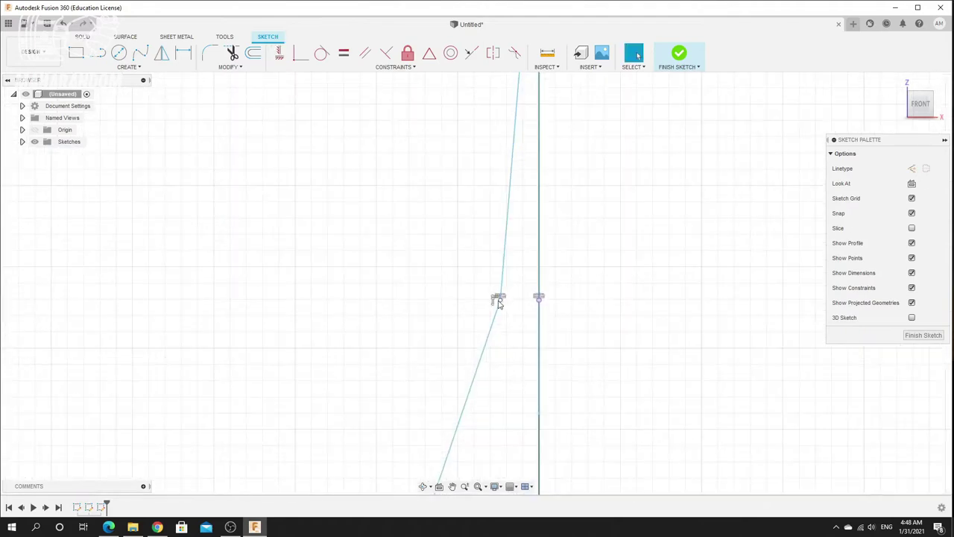
pyautogui.click(500, 301)
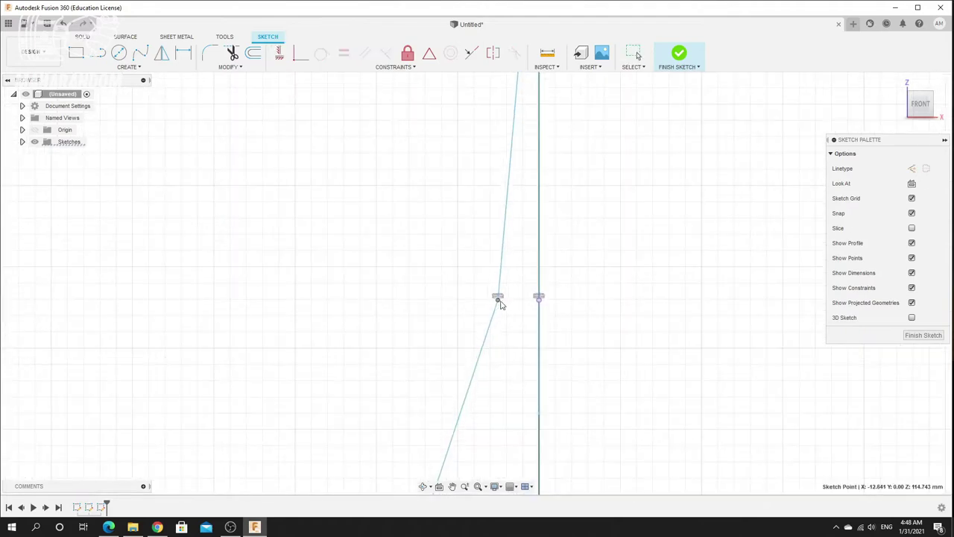
pyautogui.click(679, 55)
# Reopen the front-plane spoke profile sketch for editing, with the line's upper end and the rim circles in angled view
pyautogui.scroll(-3, 589, 224)
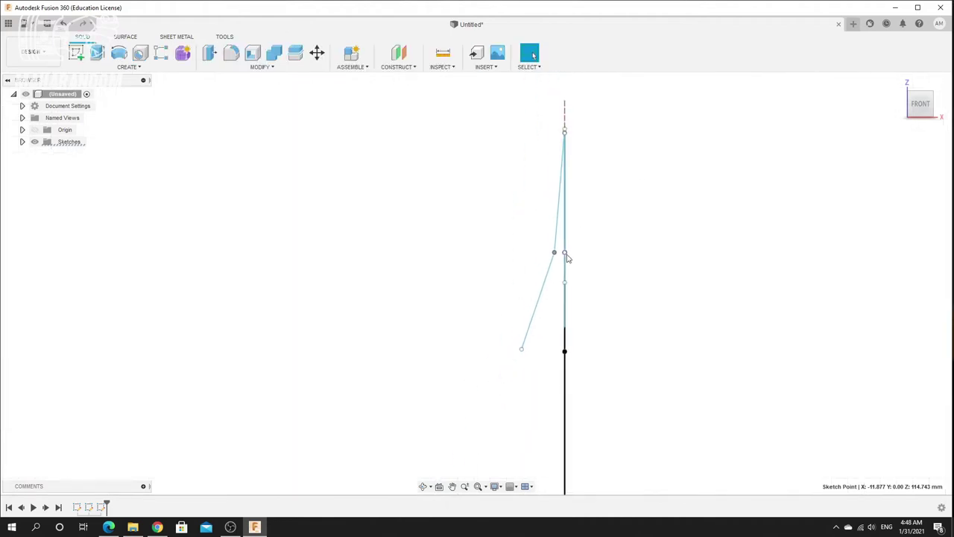
pyautogui.moveTo(562, 151)
pyautogui.keyDown('shift'); pyautogui.mouseDown(button='middle')
pyautogui.moveTo(571, 153)
pyautogui.moveTo(529, 166)
pyautogui.moveTo(535, 163)
pyautogui.mouseUp(button='middle'); pyautogui.keyUp('shift')
pyautogui.keyDown('shift'); pyautogui.moveTo(499, 259); pyautogui.dragTo(481, 295, button='middle'); pyautogui.keyUp('shift')
pyautogui.rightClick(485, 346)
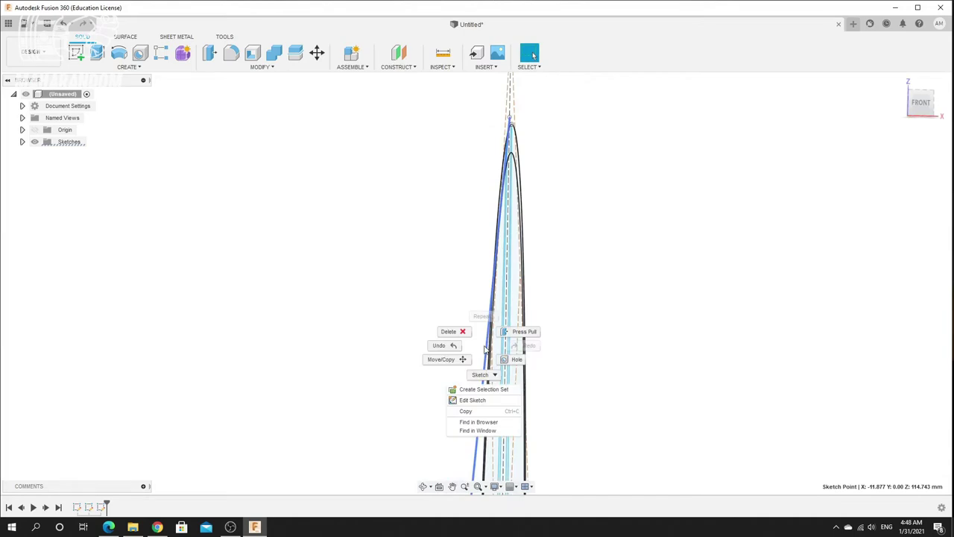
pyautogui.click(471, 400)
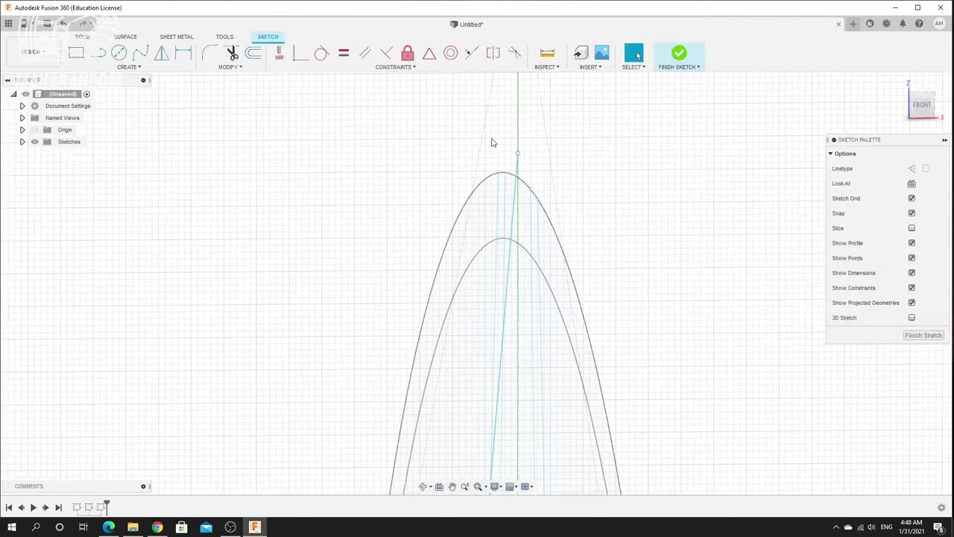
# Try to make the profile line's upper endpoint coincident with the 254 mm radius outer rim circle
pyautogui.click(300, 52)
pyautogui.click(518, 154)
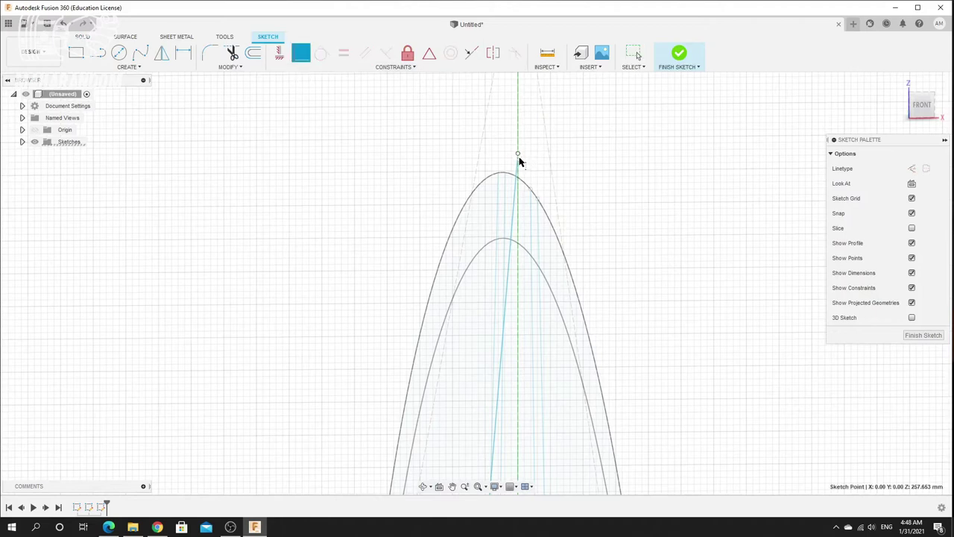
pyautogui.rightClick(609, 150)
pyautogui.click(561, 148)
pyautogui.scroll(3, 531, 178)
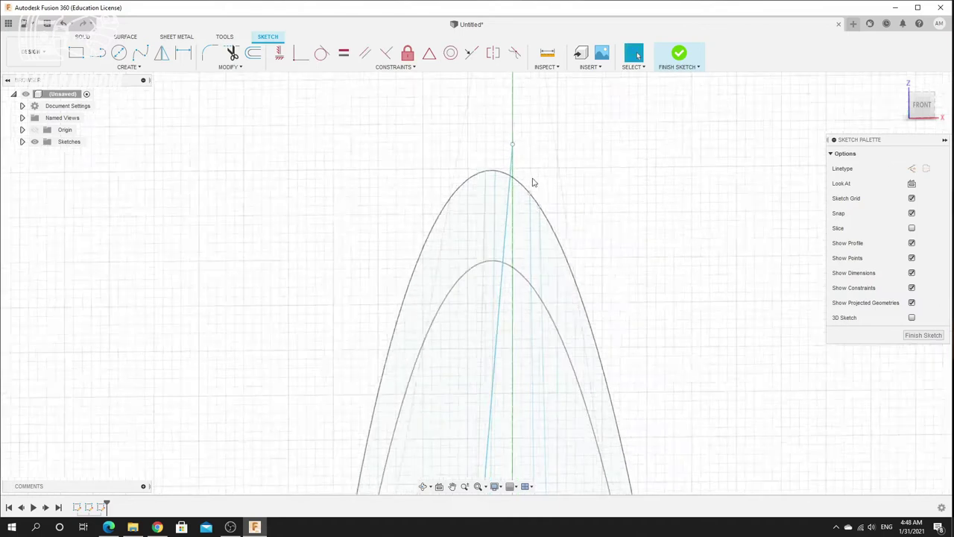
pyautogui.click(512, 190)
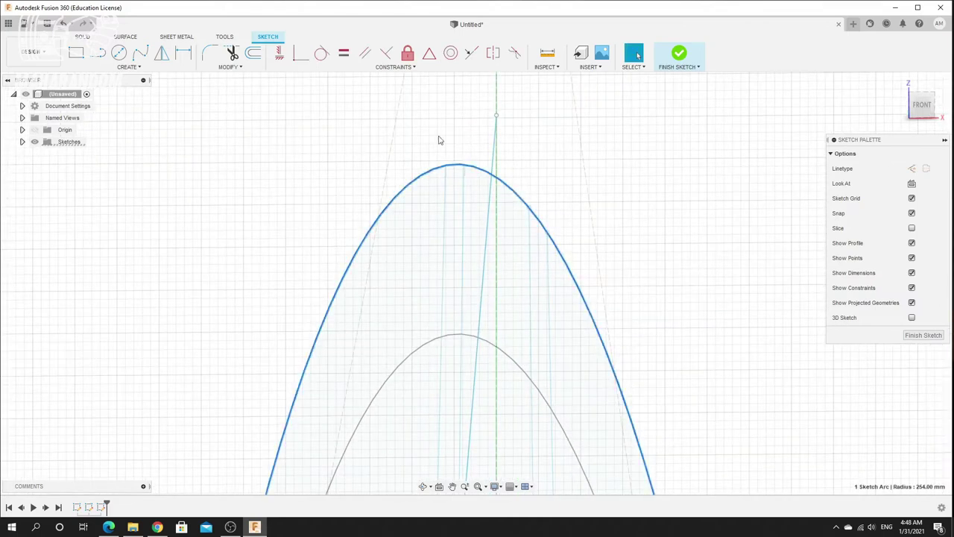
pyautogui.click(302, 56)
pyautogui.click(497, 117)
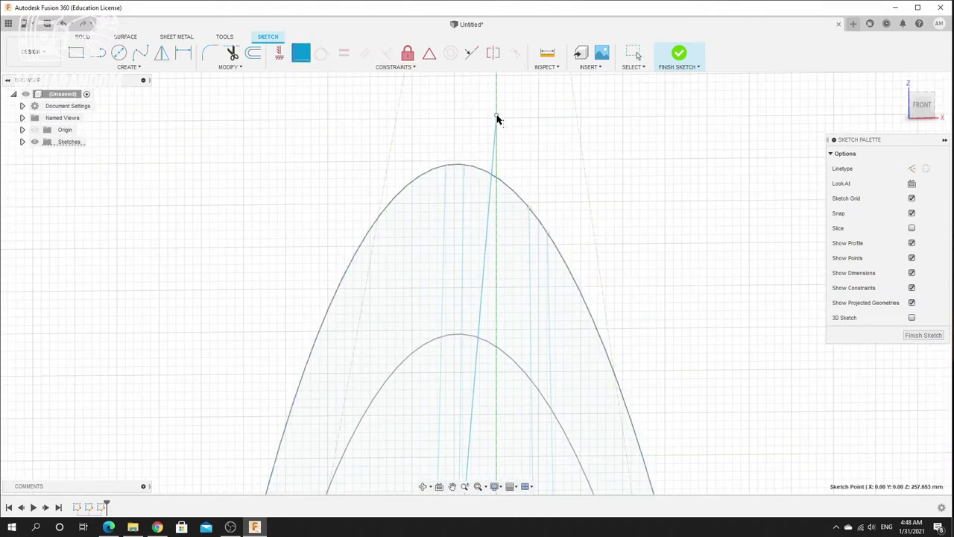
pyautogui.click(497, 115)
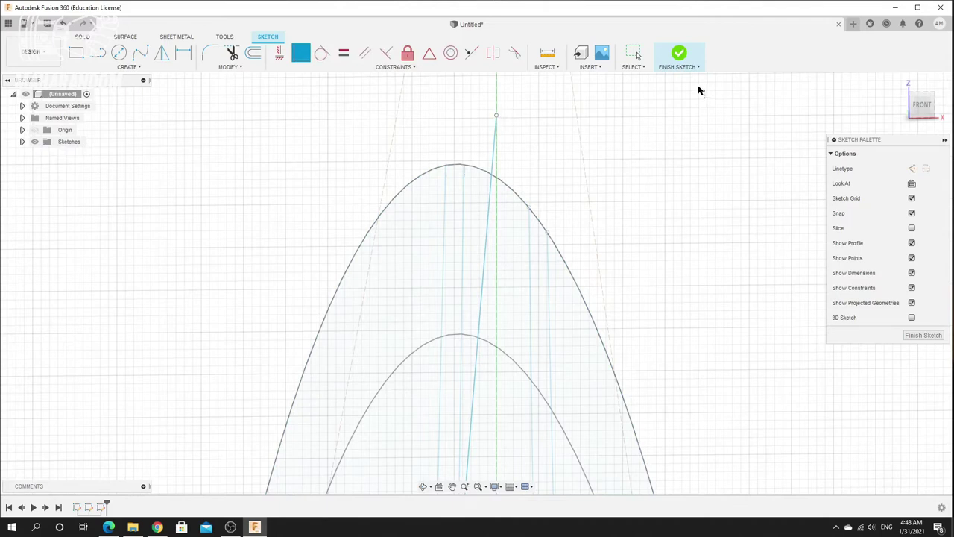
pyautogui.rightClick(614, 185)
pyautogui.click(570, 187)
pyautogui.scroll(-5, 570, 187)
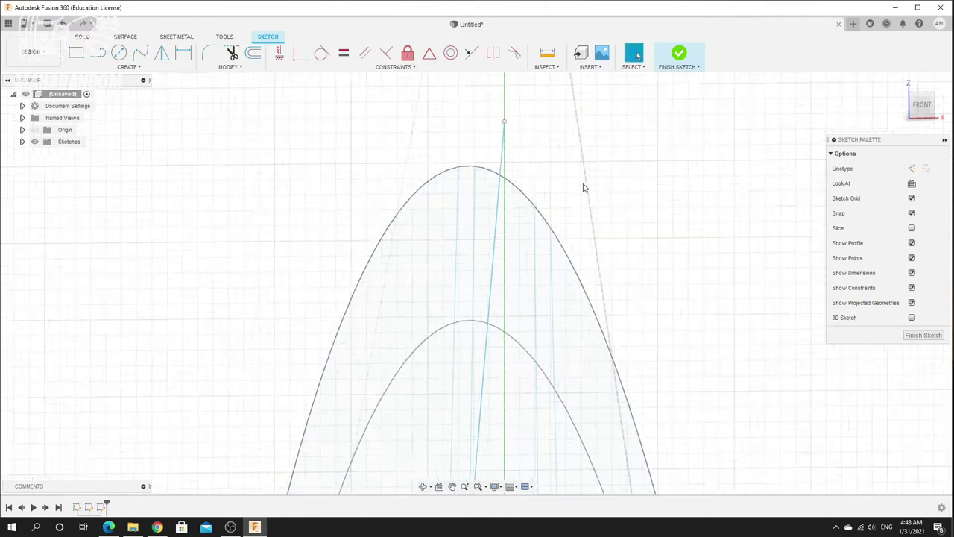
pyautogui.scroll(-3, 561, 190)
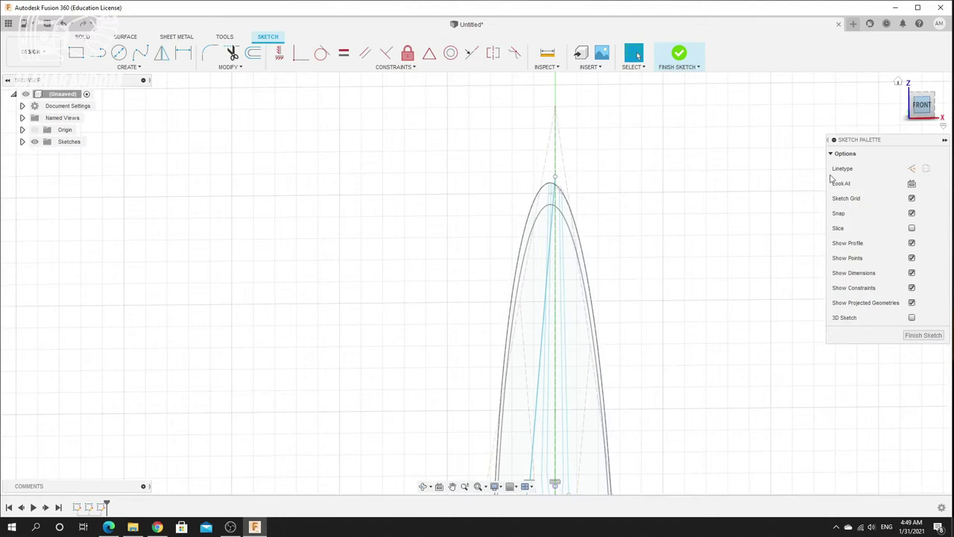
# Dimension the vertical distance from the origin to the profile line's upper endpoint as 10"
pyautogui.scroll(-5, 550, 303)
pyautogui.scroll(3, 535, 393)
pyautogui.scroll(-3, 546, 366)
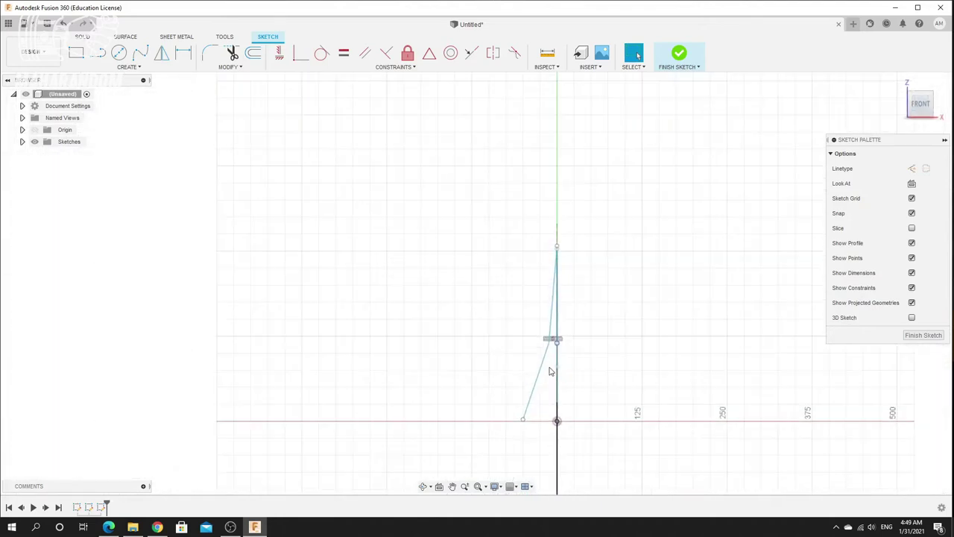
pyautogui.press('d')
pyautogui.click(557, 422)
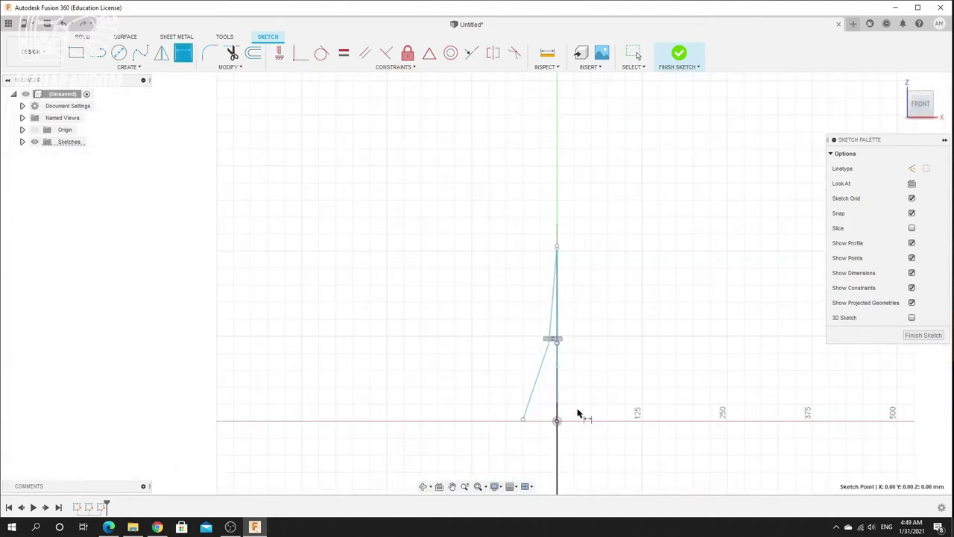
pyautogui.scroll(2, 544, 266)
pyautogui.scroll(2, 520, 183)
pyautogui.click(512, 180)
pyautogui.scroll(-1, 602, 304)
pyautogui.scroll(-1, 649, 351)
pyautogui.click(649, 348)
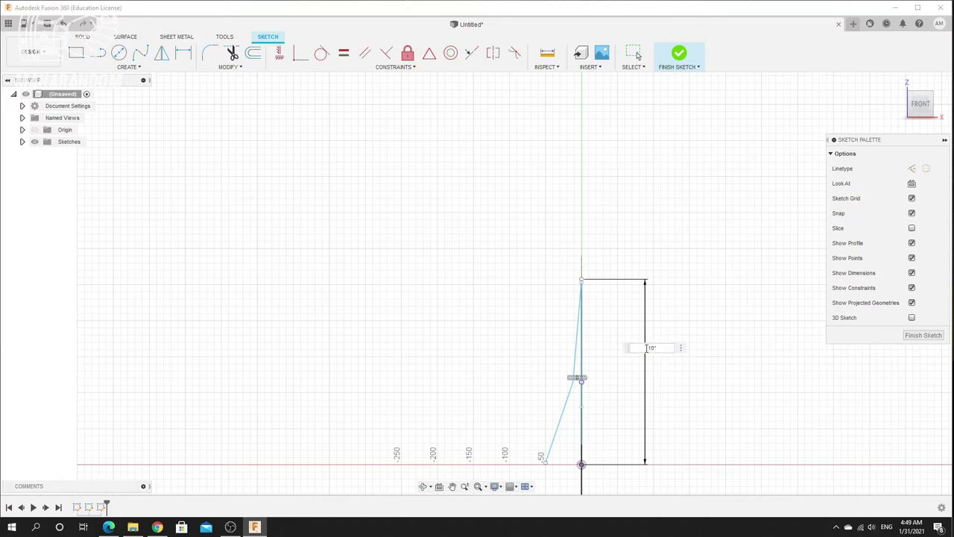
pyautogui.press('Return')
pyautogui.rightClick(689, 236)
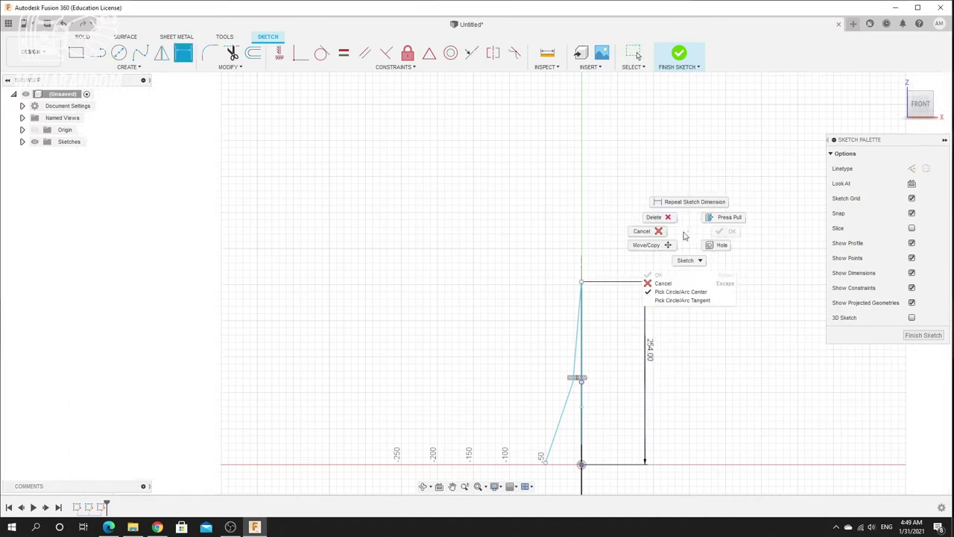
pyautogui.click(661, 232)
# Draw a 270 mm horizontal line from the profile's upper endpoint toward negative X
pyautogui.scroll(5, 567, 300)
pyautogui.scroll(-3, 552, 298)
pyautogui.scroll(3, 519, 293)
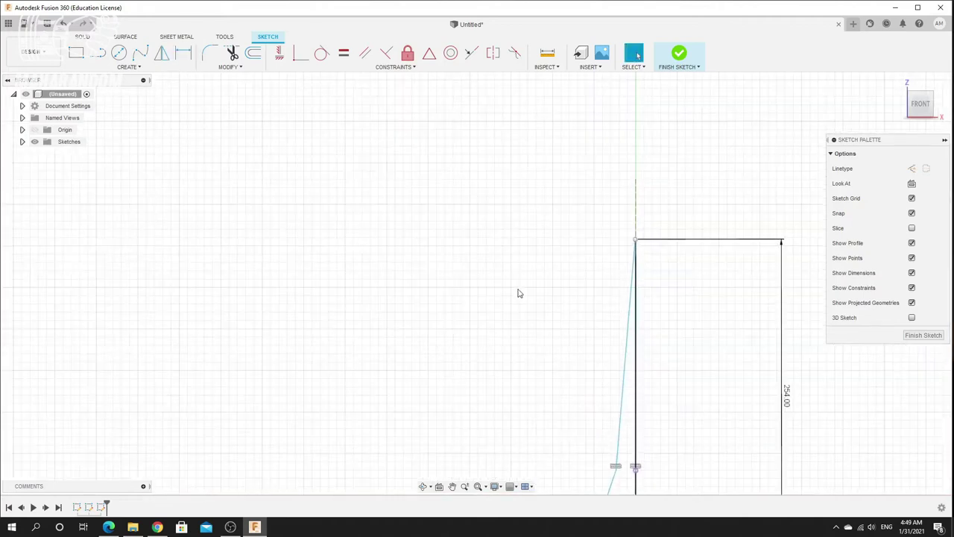
pyautogui.click(97, 52)
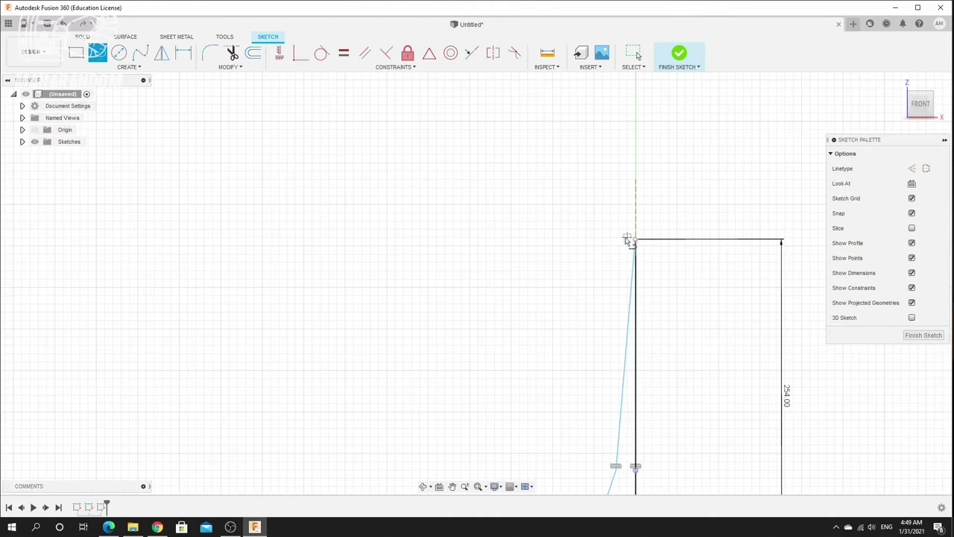
pyautogui.click(635, 240)
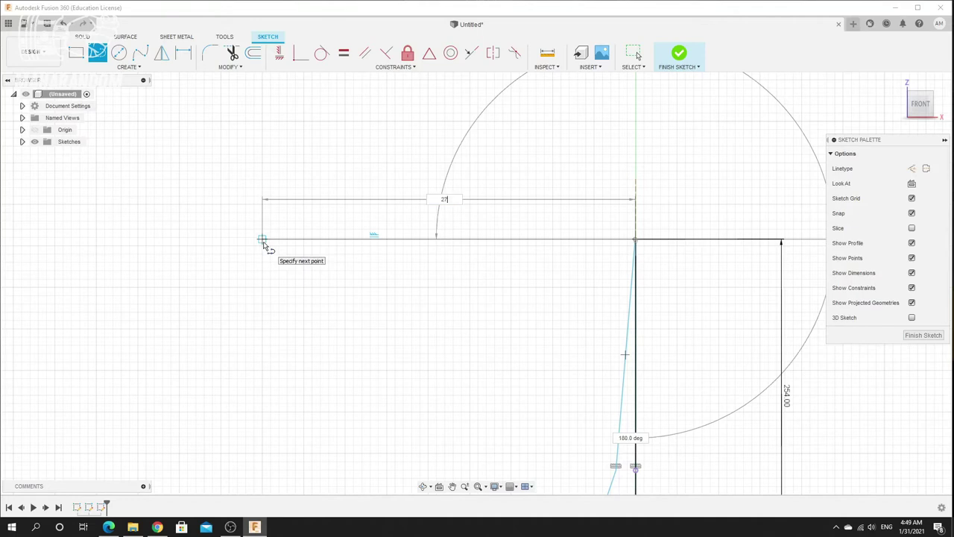
pyautogui.write('270')
pyautogui.press('Tab')
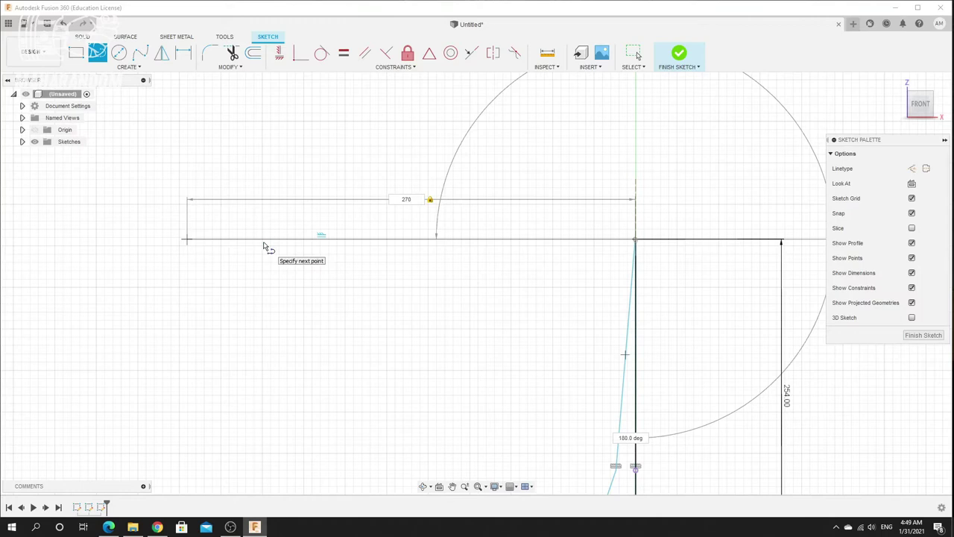
pyautogui.press('Return')
pyautogui.press('Escape')
# From the 270 mm line's far end, draw a steep slanted line, a gently sloping shelf and a short steep drop below it
pyautogui.scroll(-5, 420, 313)
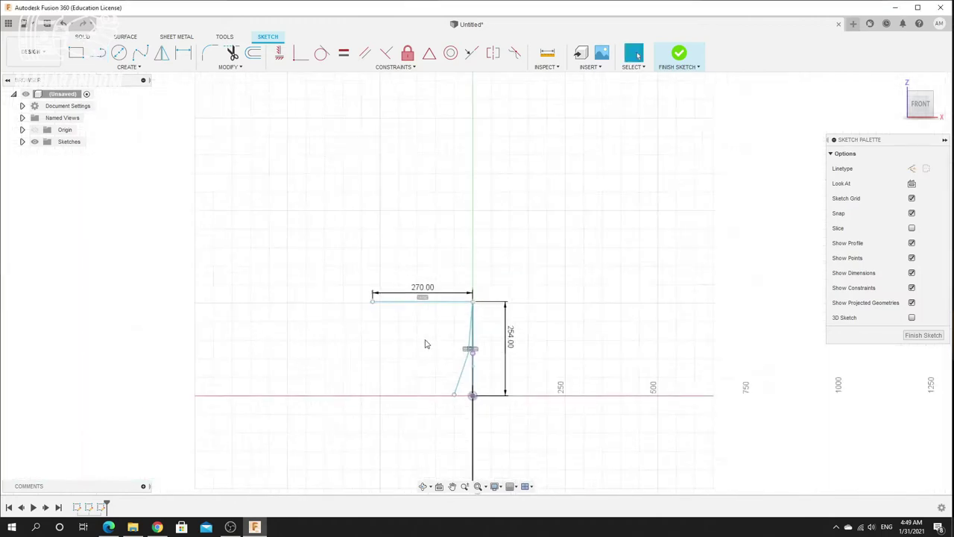
pyautogui.scroll(3, 414, 357)
pyautogui.scroll(1, 433, 356)
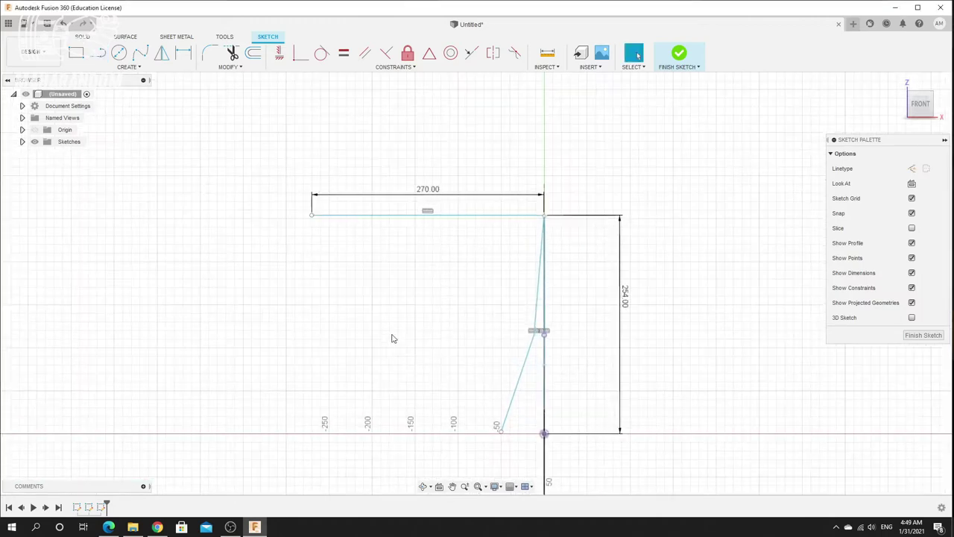
pyautogui.scroll(5, 567, 210)
pyautogui.scroll(-2, 557, 233)
pyautogui.scroll(4, 555, 227)
pyautogui.scroll(-3, 465, 264)
pyautogui.scroll(3, 289, 173)
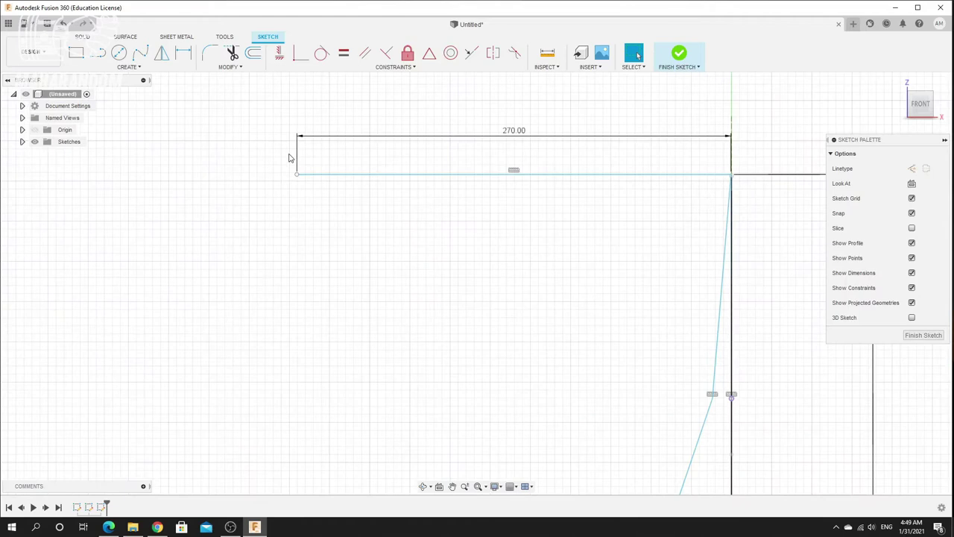
pyautogui.scroll(3, 290, 158)
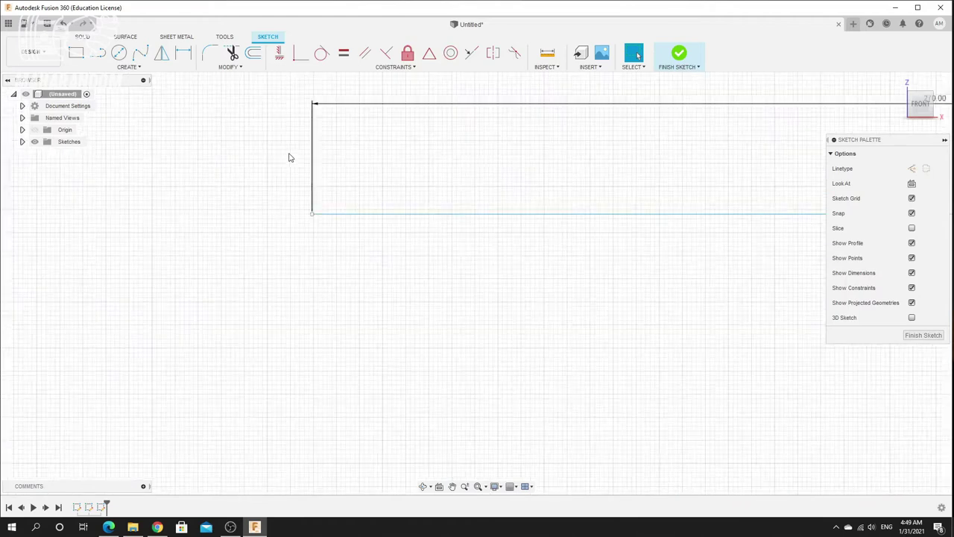
pyautogui.click(98, 52)
pyautogui.click(313, 215)
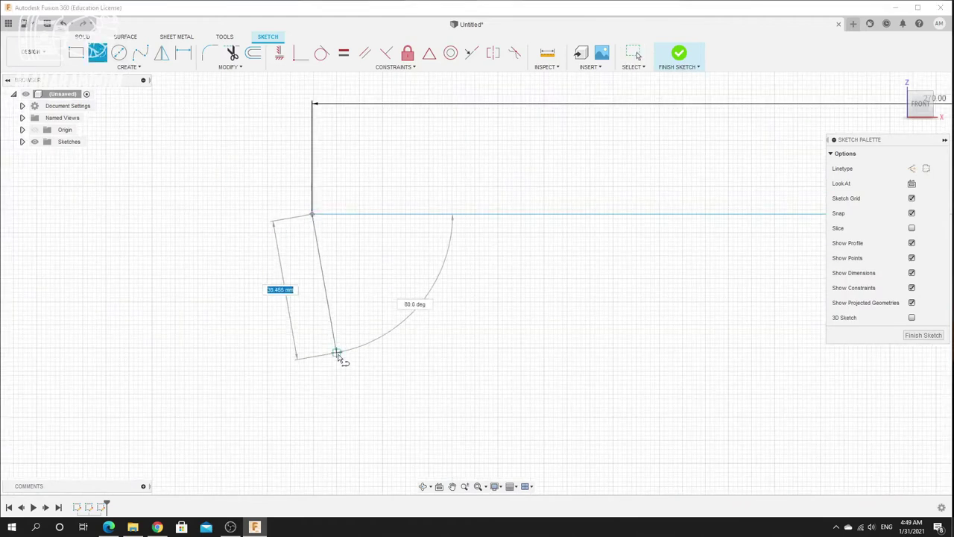
pyautogui.click(341, 390)
pyautogui.scroll(-5, 347, 381)
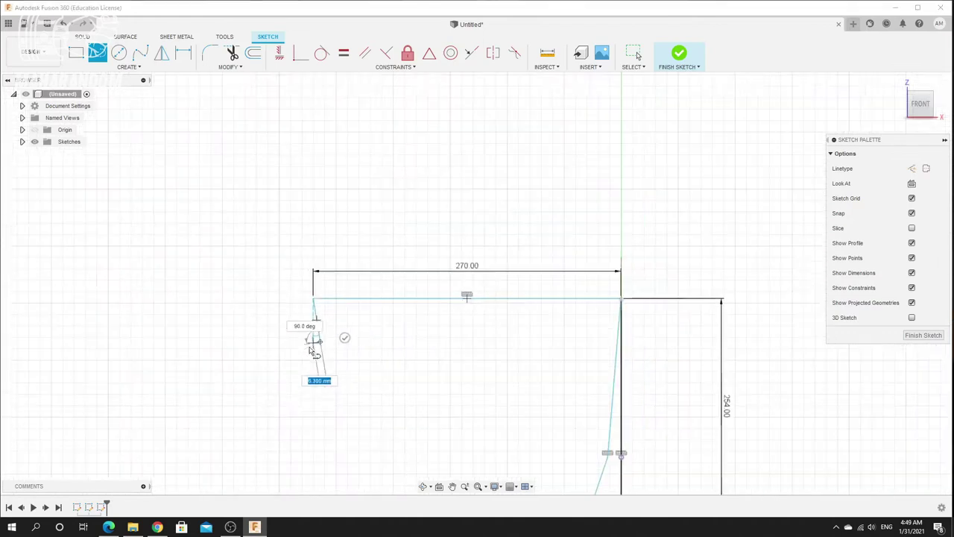
pyautogui.click(383, 349)
pyautogui.click(384, 357)
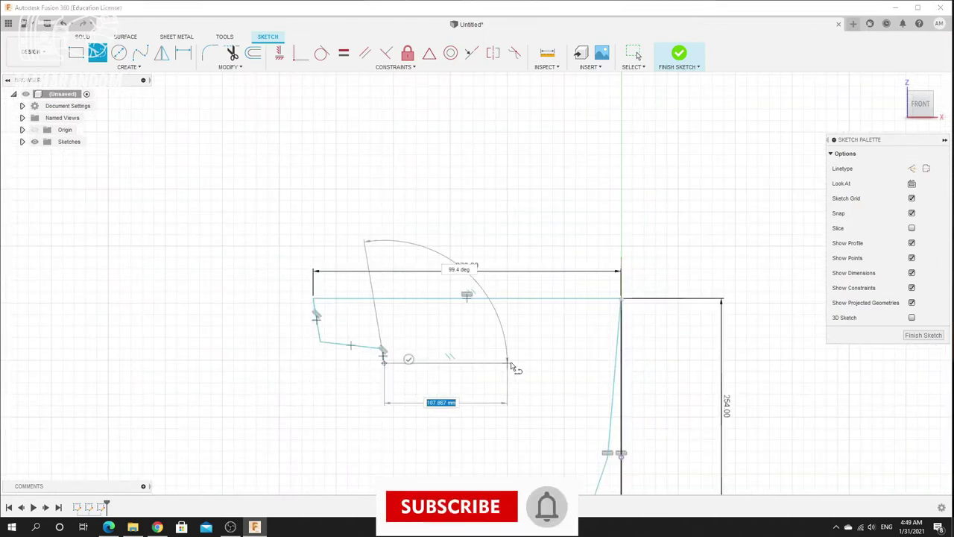
# Continue the rim outline with a long horizontal base line, a short rising line and a sloped line ending on the spoke profile line
pyautogui.click(552, 363)
pyautogui.scroll(5, 573, 356)
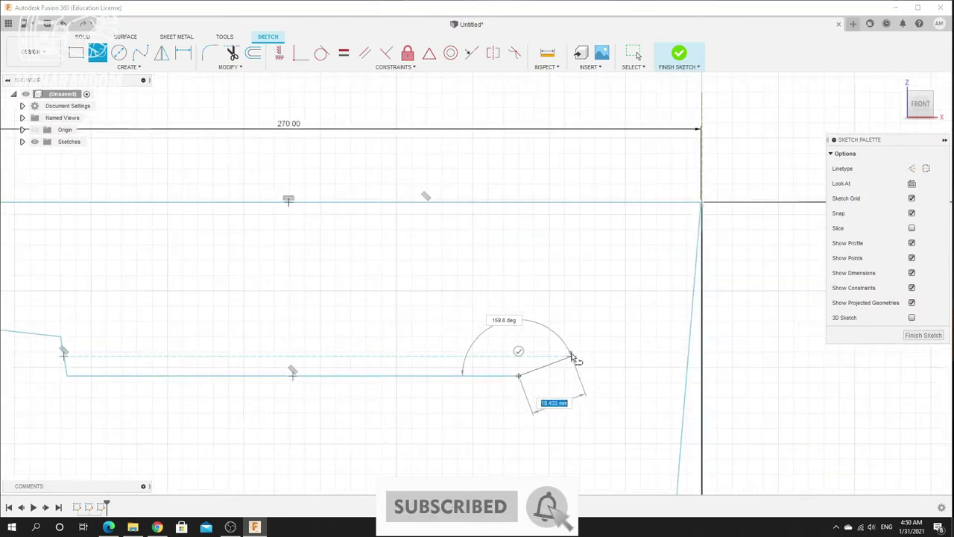
pyautogui.click(520, 344)
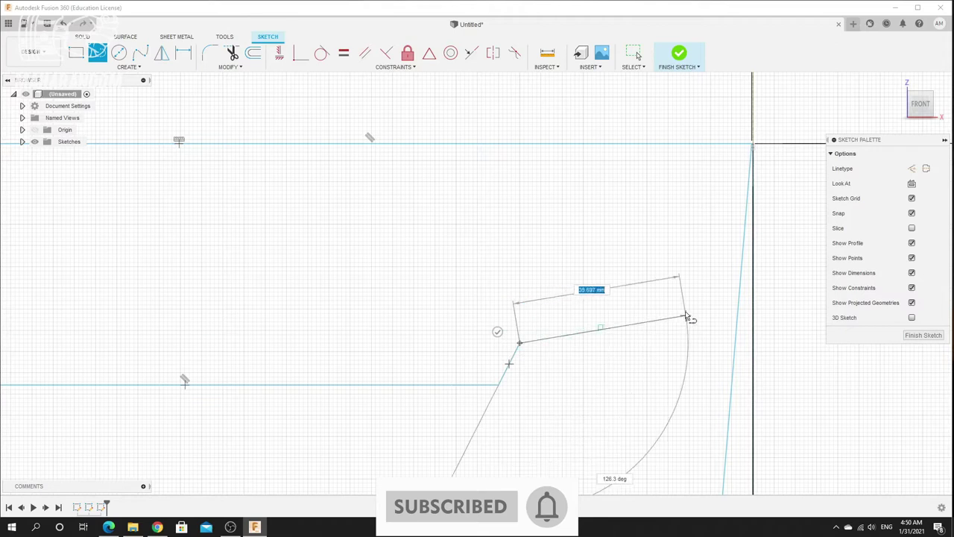
pyautogui.doubleClick(739, 307)
pyautogui.scroll(-5, 673, 319)
pyautogui.scroll(4, 494, 315)
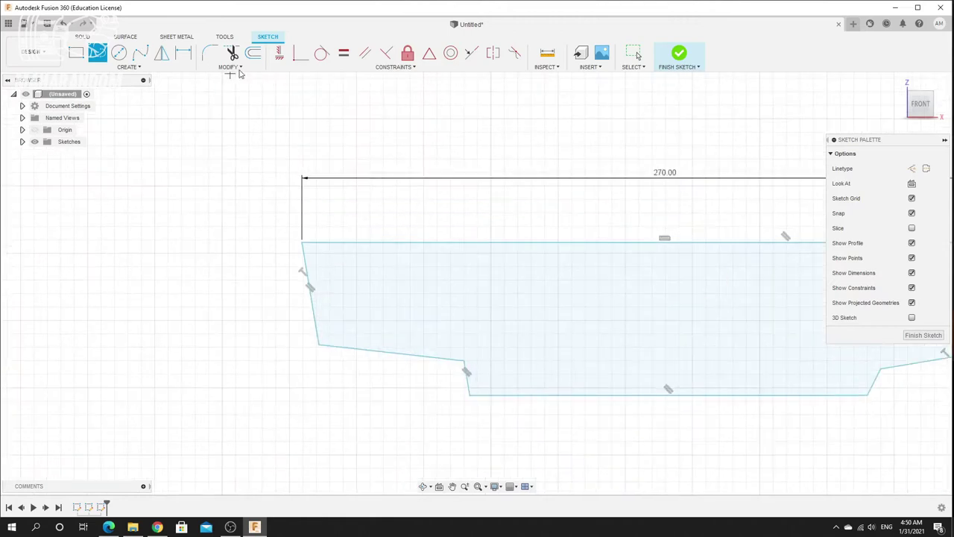
# Start an Offset of the rim outline with chain selection off and clear the curves picked as a chain
pyautogui.click(254, 53)
pyautogui.click(383, 350)
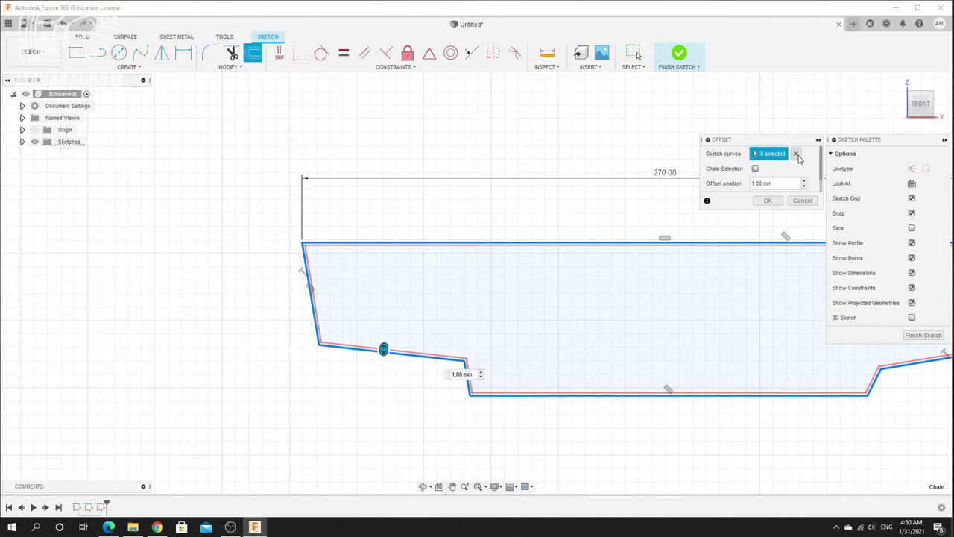
pyautogui.click(796, 154)
pyautogui.scroll(-3, 326, 257)
pyautogui.scroll(3, 345, 187)
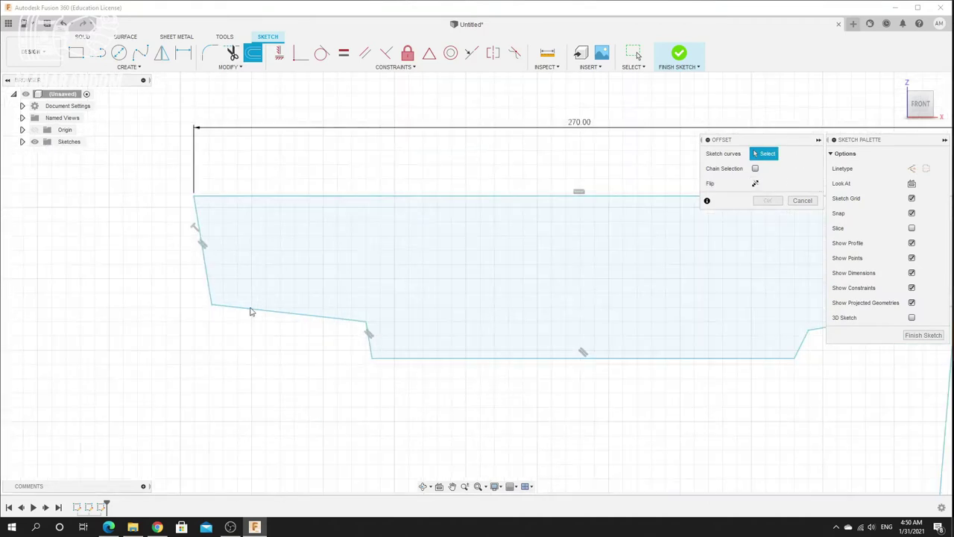
# Offset the six connected lines along the rim outline's outer end and underside inward by 13 mm
pyautogui.click(207, 273)
pyautogui.click(322, 315)
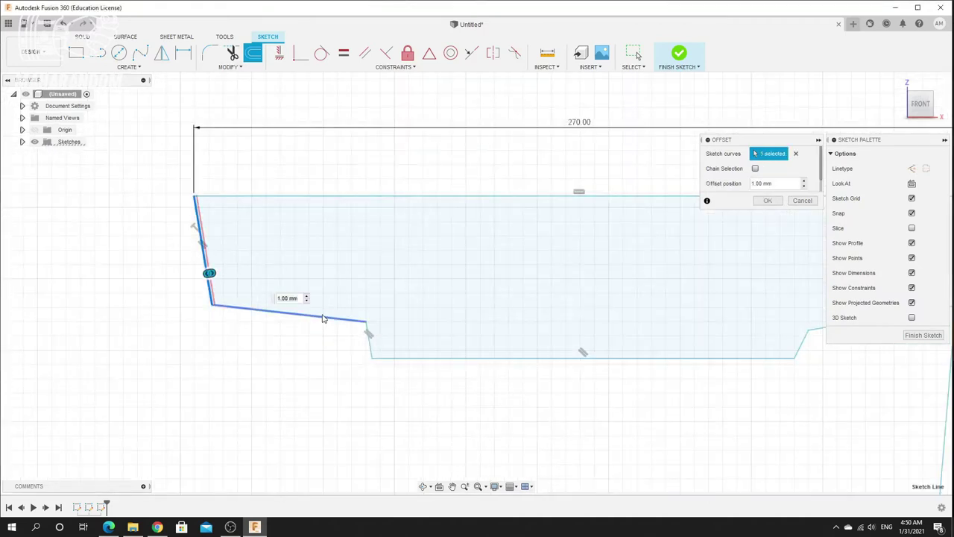
pyautogui.click(371, 344)
pyautogui.click(490, 356)
pyautogui.scroll(-3, 685, 333)
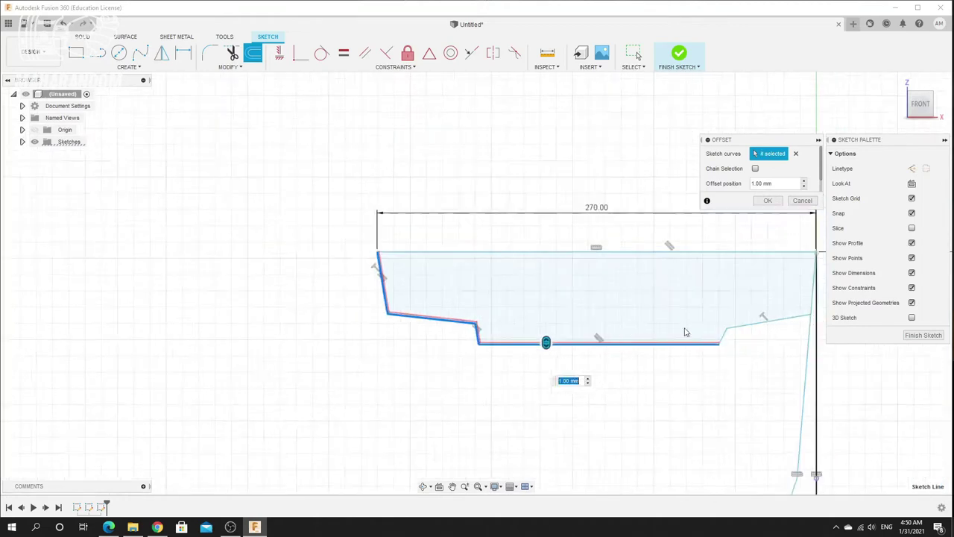
pyautogui.scroll(2, 730, 345)
pyautogui.click(717, 337)
pyautogui.click(738, 323)
pyautogui.scroll(-3, 727, 326)
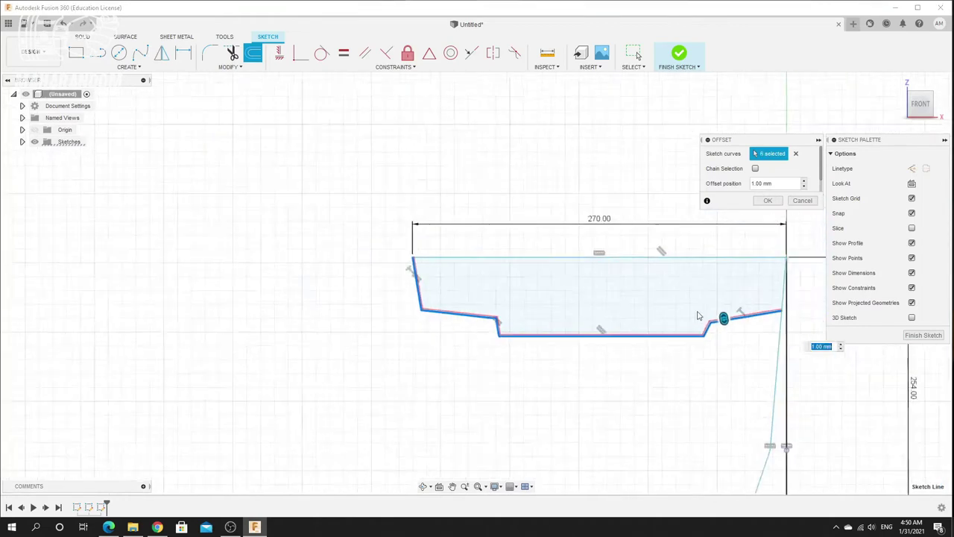
pyautogui.scroll(2, 727, 324)
pyautogui.moveTo(727, 322); pyautogui.dragTo(721, 299)
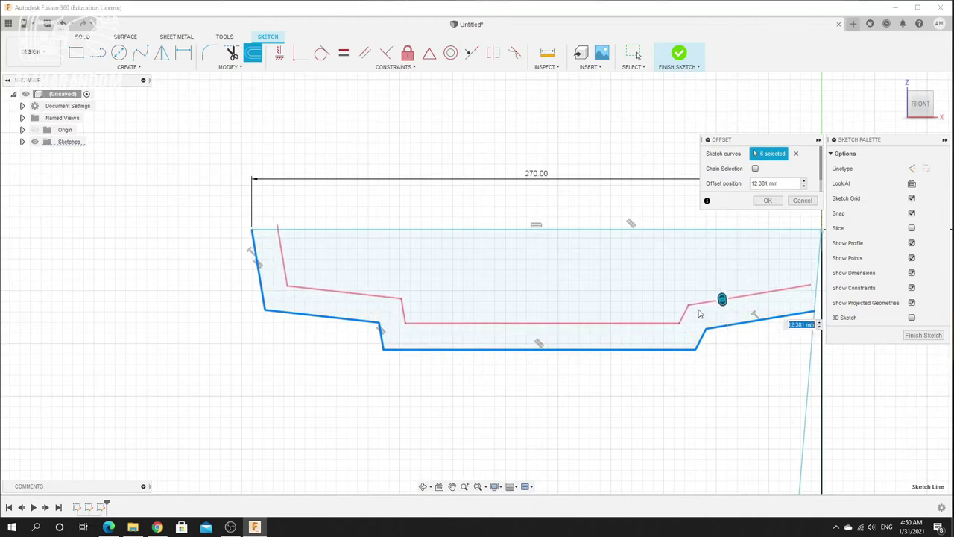
pyautogui.scroll(-2, 726, 319)
pyautogui.scroll(3, 742, 316)
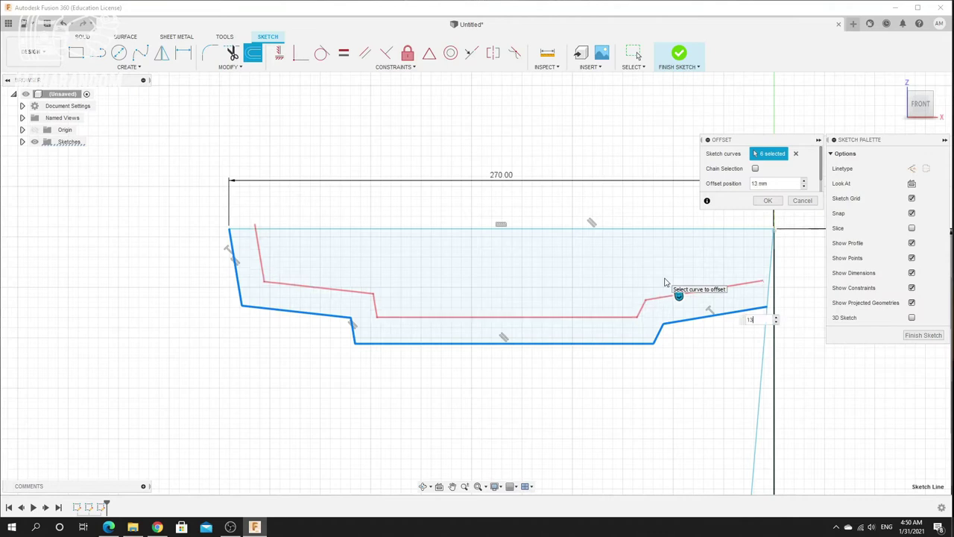
pyautogui.click(768, 201)
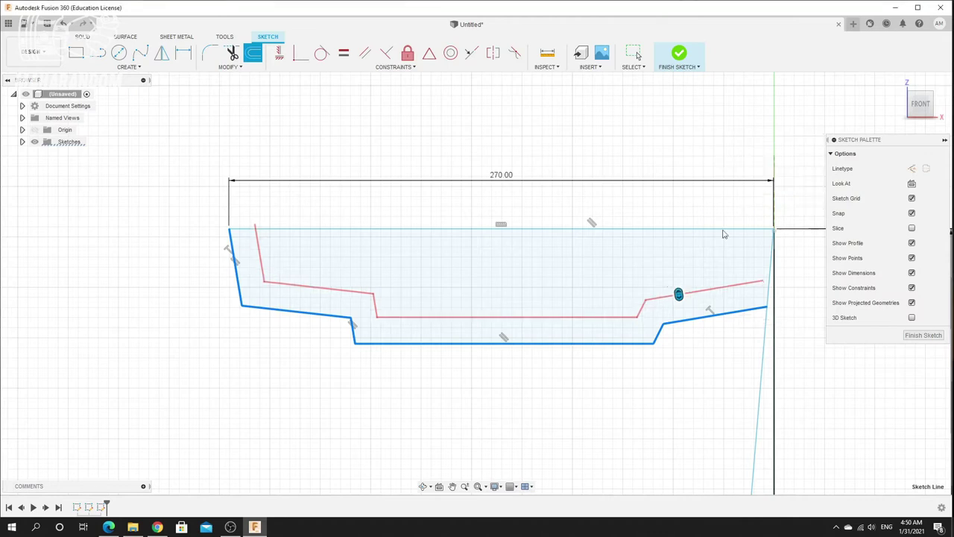
# Trim the end of the offset line that sticks out above the 270 mm horizontal line
pyautogui.scroll(2, 277, 211)
pyautogui.scroll(3, 183, 207)
pyautogui.scroll(-2, 201, 228)
pyautogui.scroll(1, 227, 172)
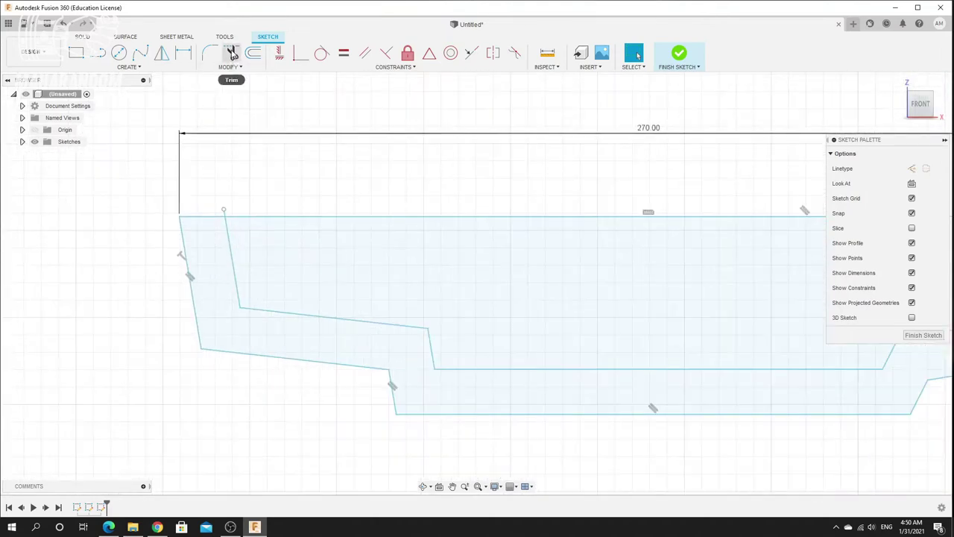
pyautogui.click(232, 53)
pyautogui.scroll(3, 212, 202)
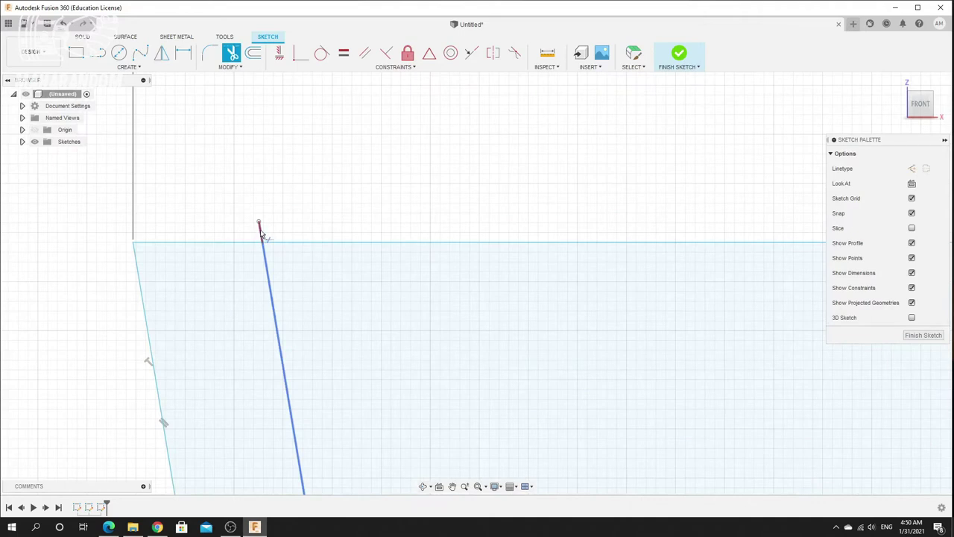
pyautogui.click(260, 237)
# Draw a slanted line about 42 mm long near the spoke, from the 270 mm line down to the outline's lower sloped line
pyautogui.scroll(-4, 373, 253)
pyautogui.scroll(3, 691, 271)
pyautogui.scroll(-3, 700, 260)
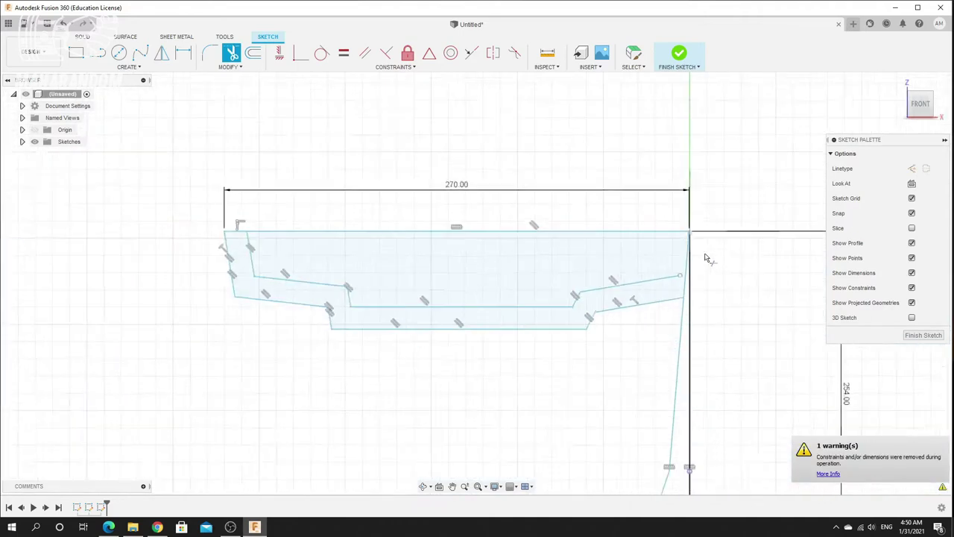
pyautogui.scroll(4, 704, 272)
pyautogui.press('l')
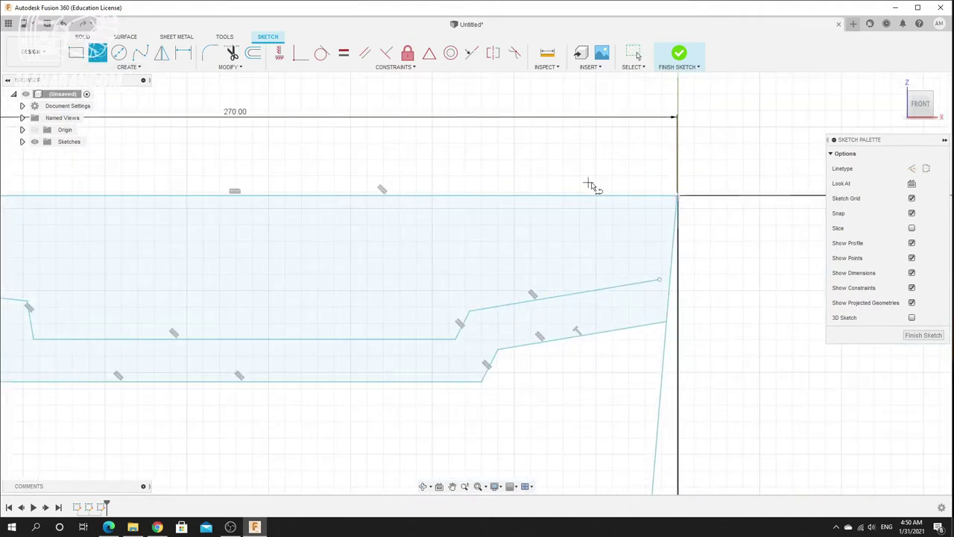
pyautogui.click(632, 197)
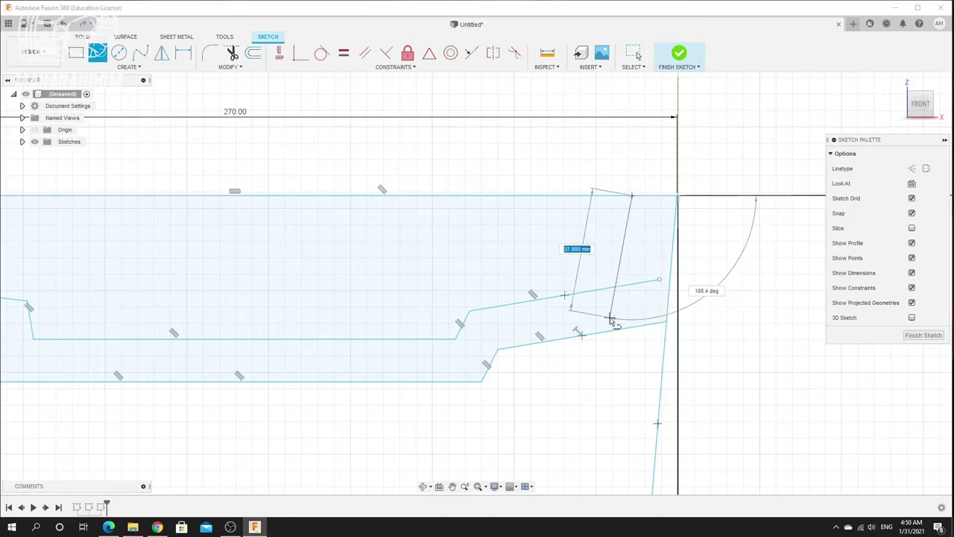
pyautogui.click(607, 330)
pyautogui.rightClick(569, 158)
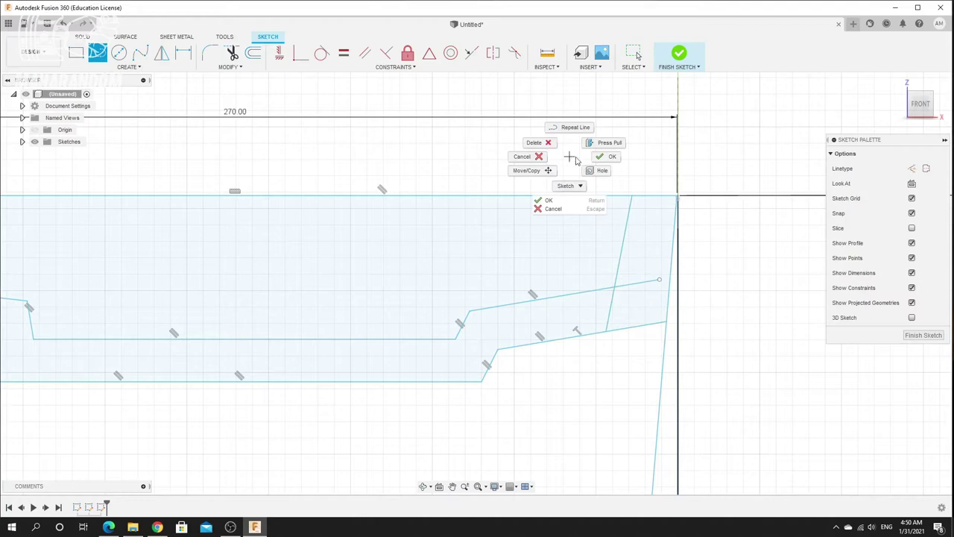
pyautogui.click(604, 161)
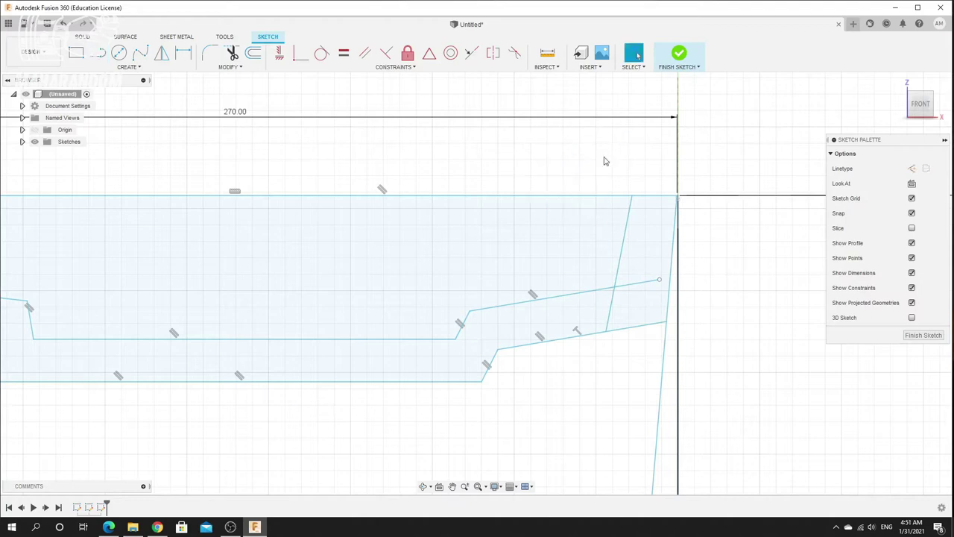
# Make the slanted line at the rim's spoke end parallel to the upper spoke line
pyautogui.click(366, 56)
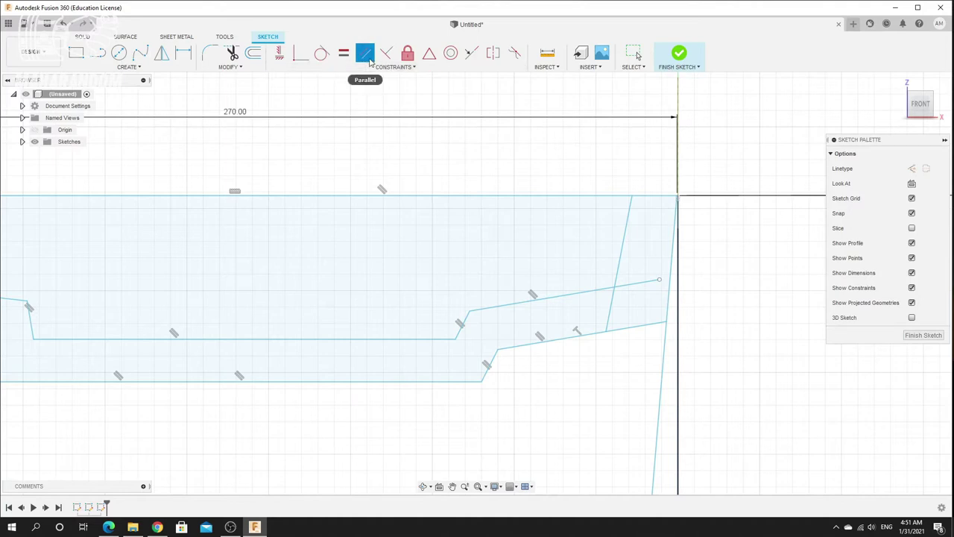
pyautogui.click(626, 223)
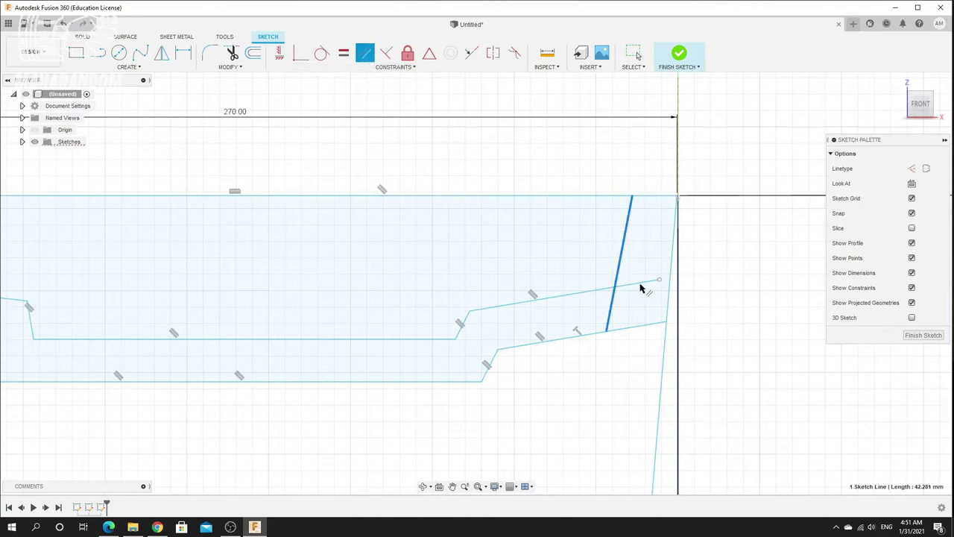
pyautogui.click(665, 358)
pyautogui.rightClick(745, 301)
pyautogui.click(773, 302)
pyautogui.press('Escape')
pyautogui.scroll(-2, 693, 301)
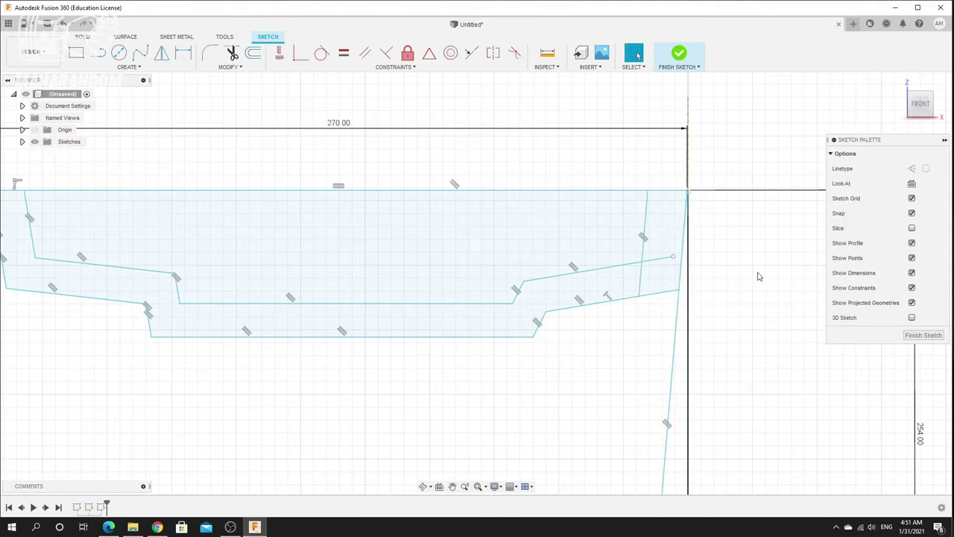
pyautogui.click(230, 38)
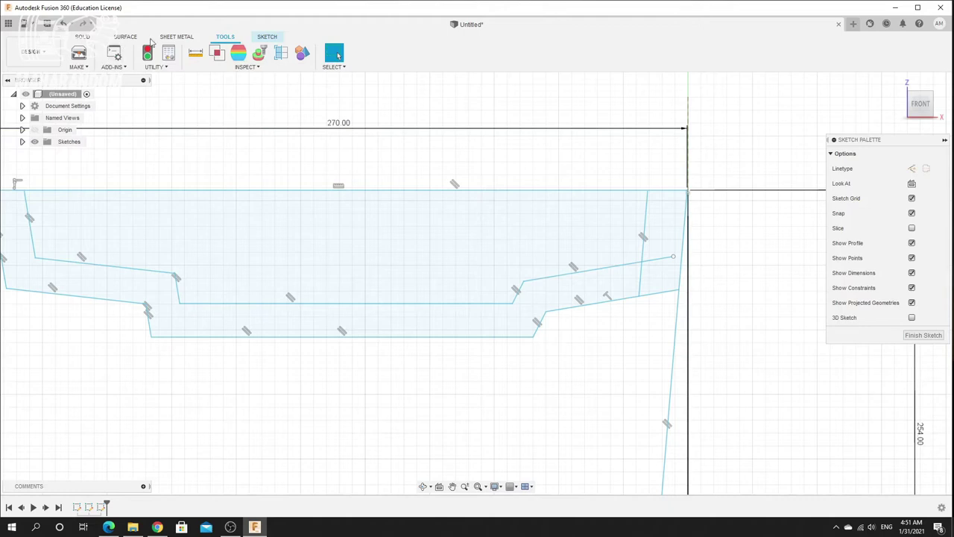
pyautogui.click(175, 37)
pyautogui.click(125, 37)
pyautogui.click(83, 38)
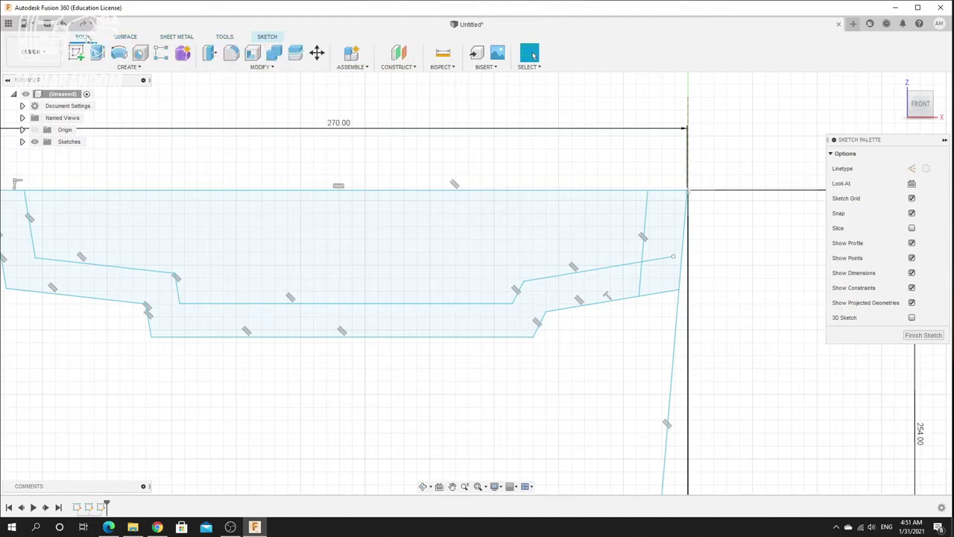
pyautogui.click(924, 335)
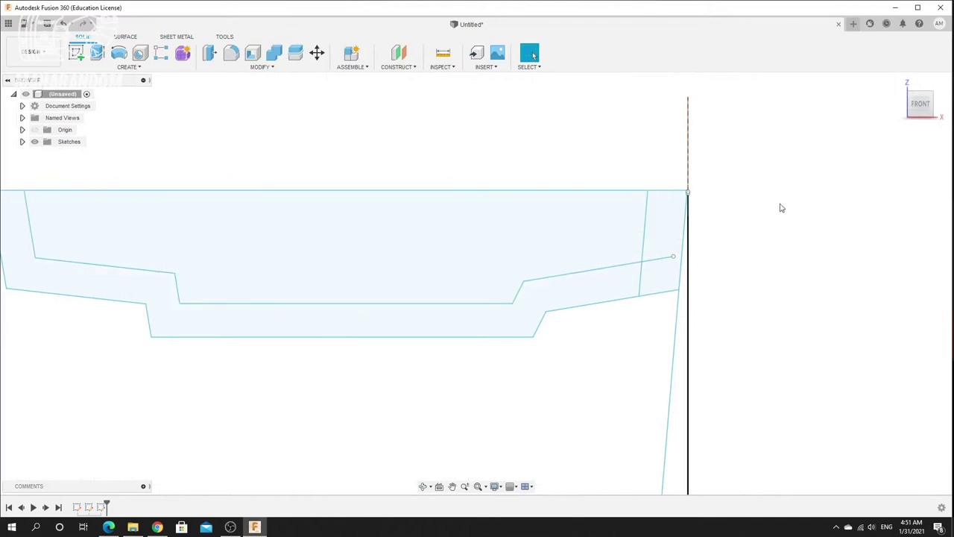
pyautogui.rightClick(647, 227)
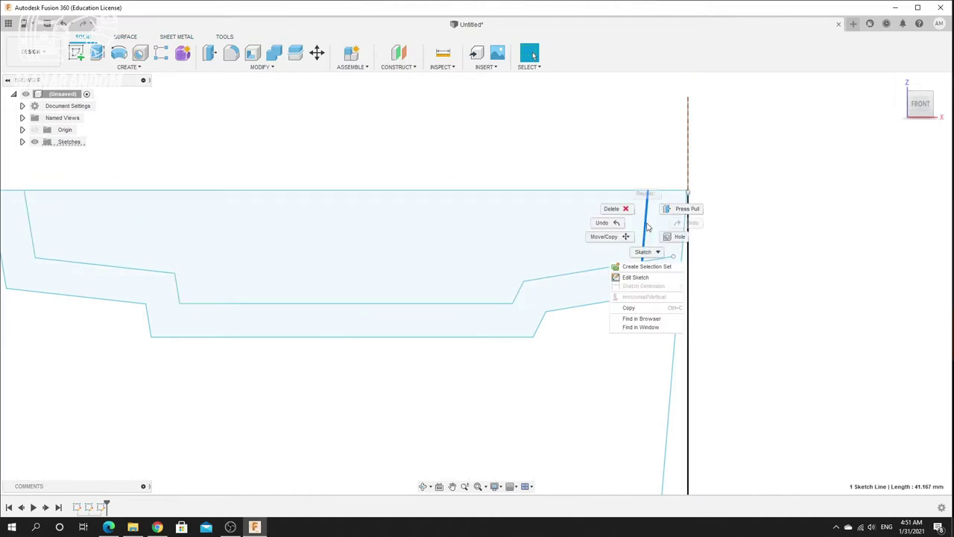
pyautogui.click(637, 277)
# Trim the slanted line below the offset line, the offset line's protruding end and the 270 mm line between the two flanges
pyautogui.click(231, 52)
pyautogui.click(645, 283)
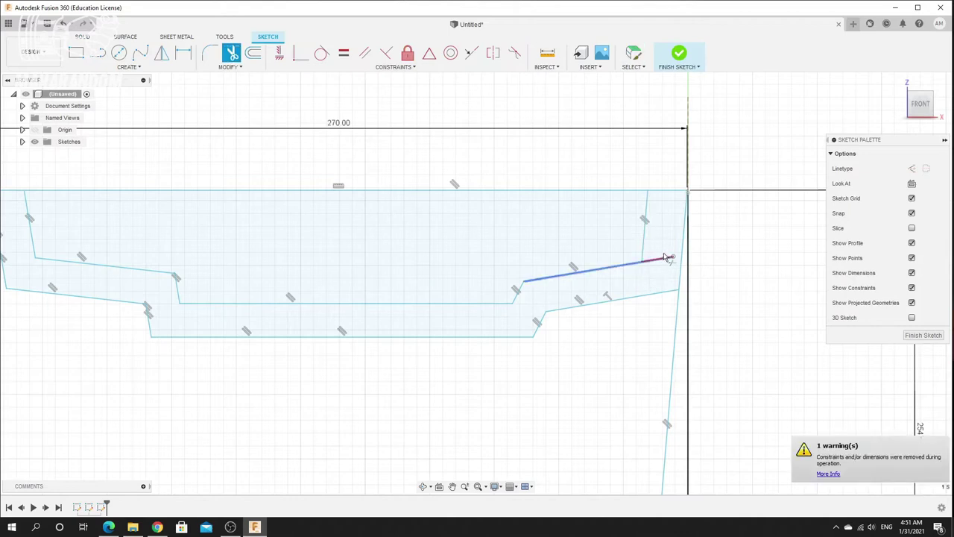
pyautogui.click(665, 259)
pyautogui.click(544, 195)
pyautogui.scroll(-3, 545, 198)
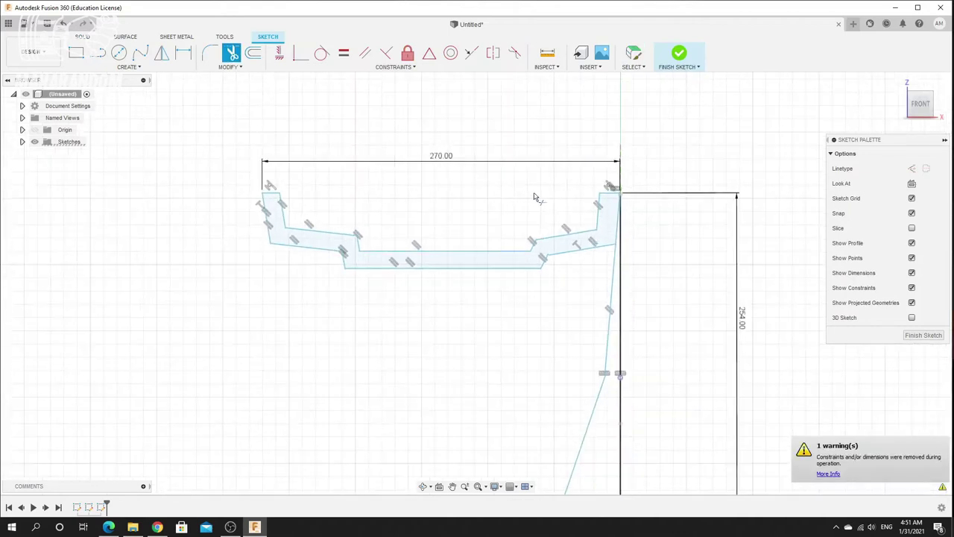
# Fillet the inner top corners of both rim flanges with an 8 mm radius
pyautogui.scroll(3, 347, 179)
pyautogui.scroll(1, 146, 109)
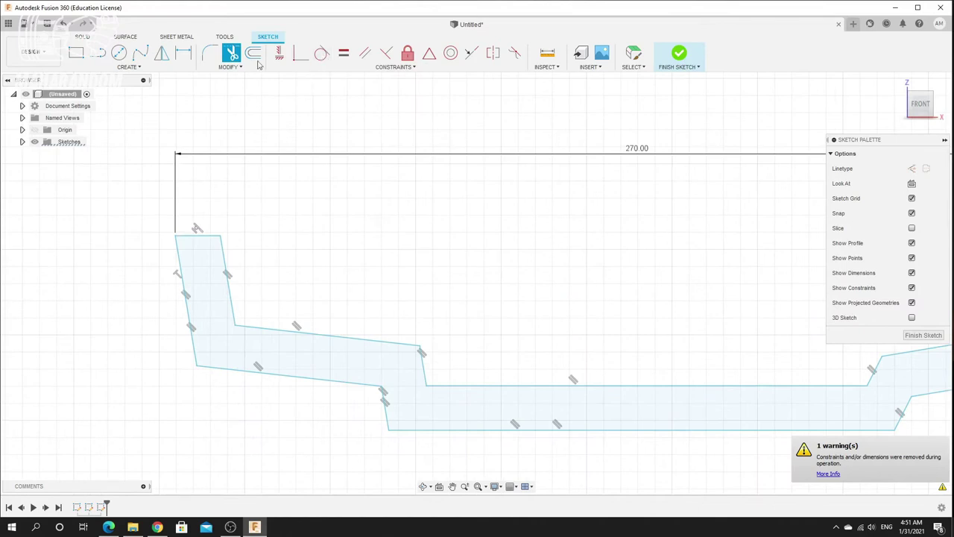
pyautogui.click(210, 52)
pyautogui.click(222, 235)
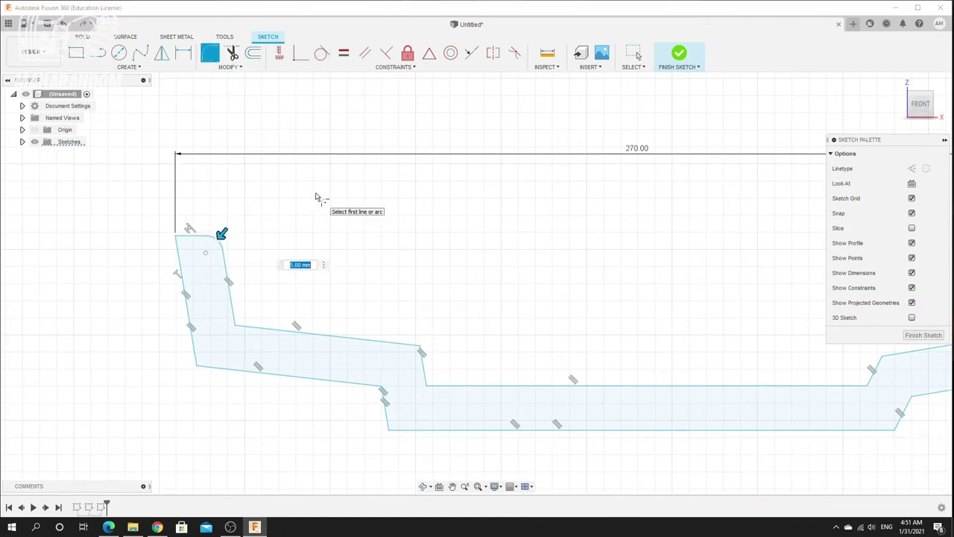
pyautogui.scroll(-3, 238, 260)
pyautogui.moveTo(756, 237); pyautogui.dragTo(545, 258, button='middle')
pyautogui.scroll(2, 545, 257)
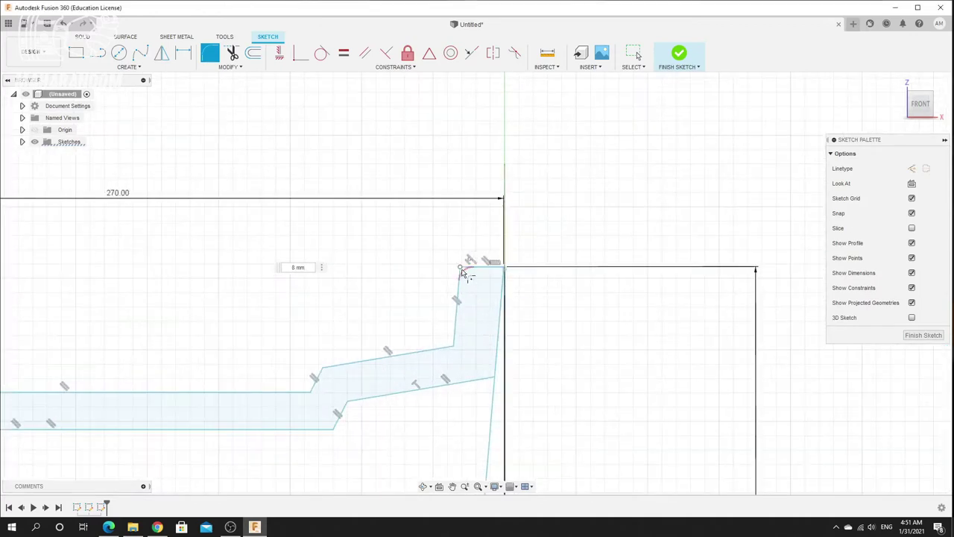
pyautogui.click(463, 270)
pyautogui.rightClick(343, 244)
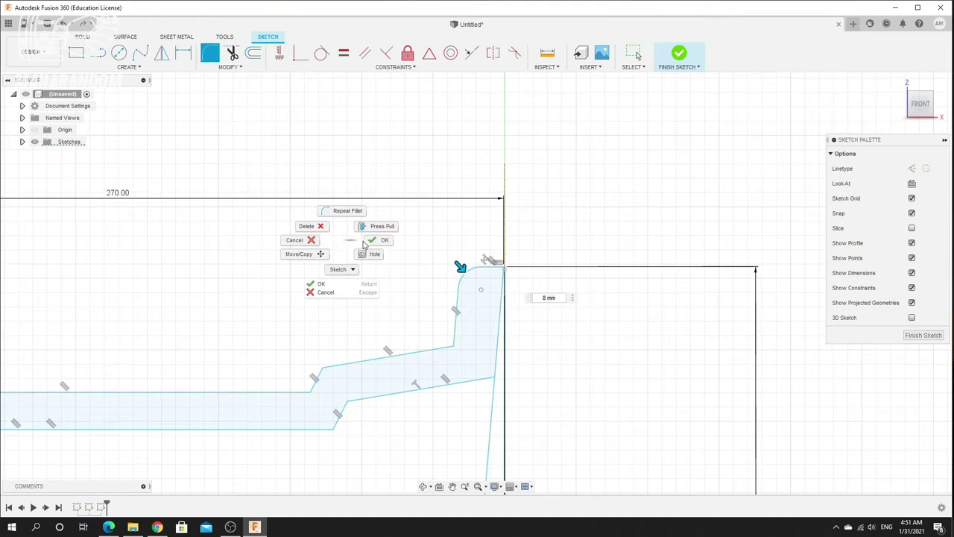
pyautogui.click(375, 242)
# Move the barrel step corners near the spoke to X -62, Z 222 mm on the upper side and X -54, Z 210 mm below
pyautogui.scroll(-4, 372, 250)
pyautogui.scroll(3, 385, 304)
pyautogui.scroll(-2, 390, 303)
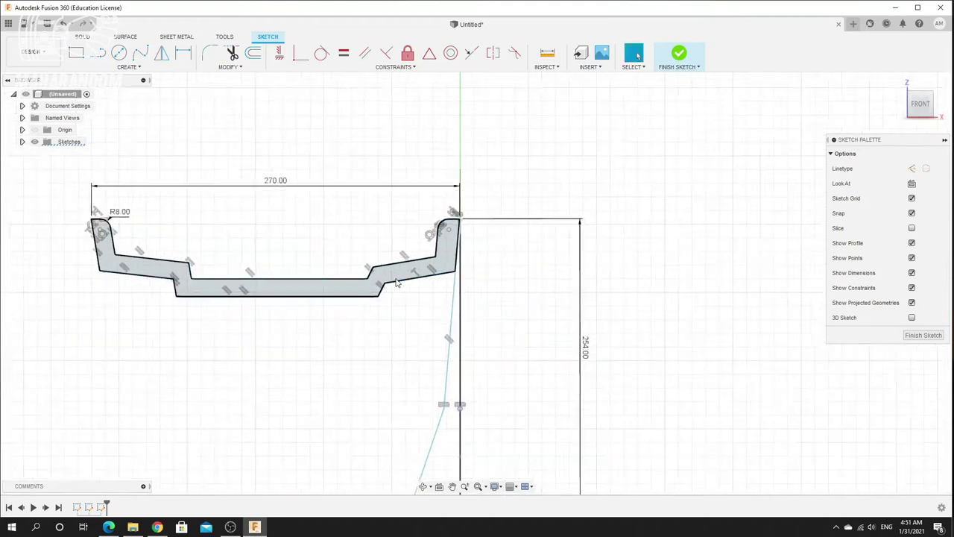
pyautogui.scroll(4, 389, 285)
pyautogui.moveTo(334, 245); pyautogui.dragTo(339, 234)
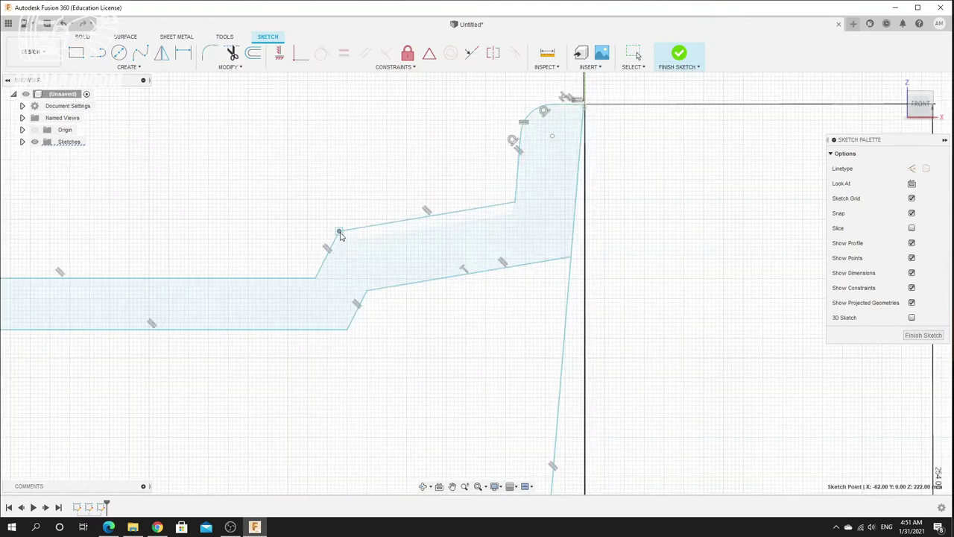
pyautogui.moveTo(365, 294); pyautogui.dragTo(371, 279)
pyautogui.scroll(-8, 371, 279)
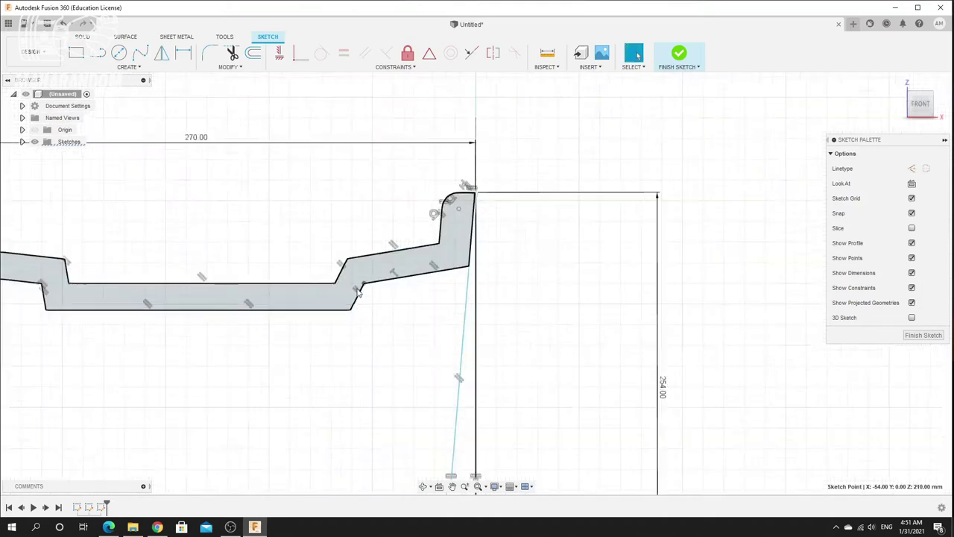
pyautogui.scroll(4, 356, 320)
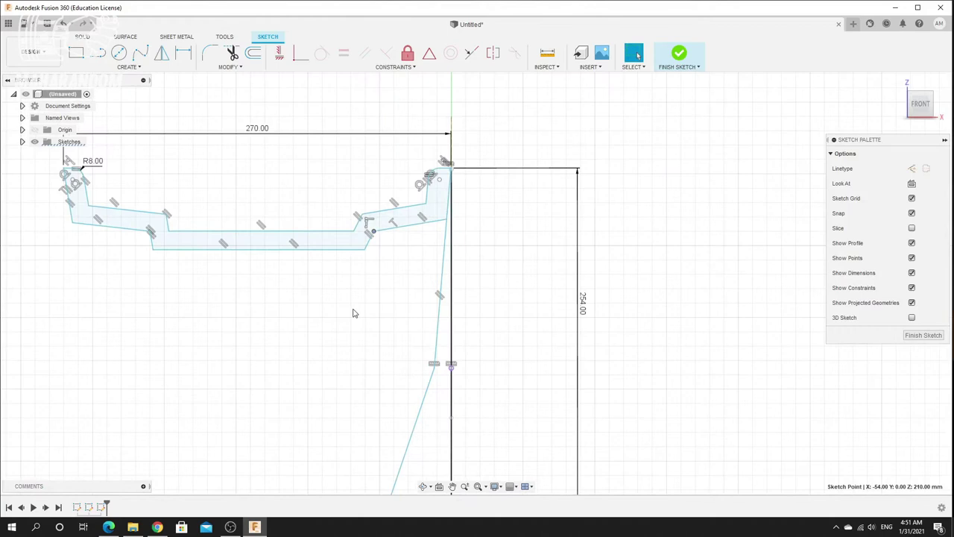
# Draw connected lines from the rim's underside along the back of the spoke to X -100 on the axis, closing at the spoke line's lower end
pyautogui.click(97, 52)
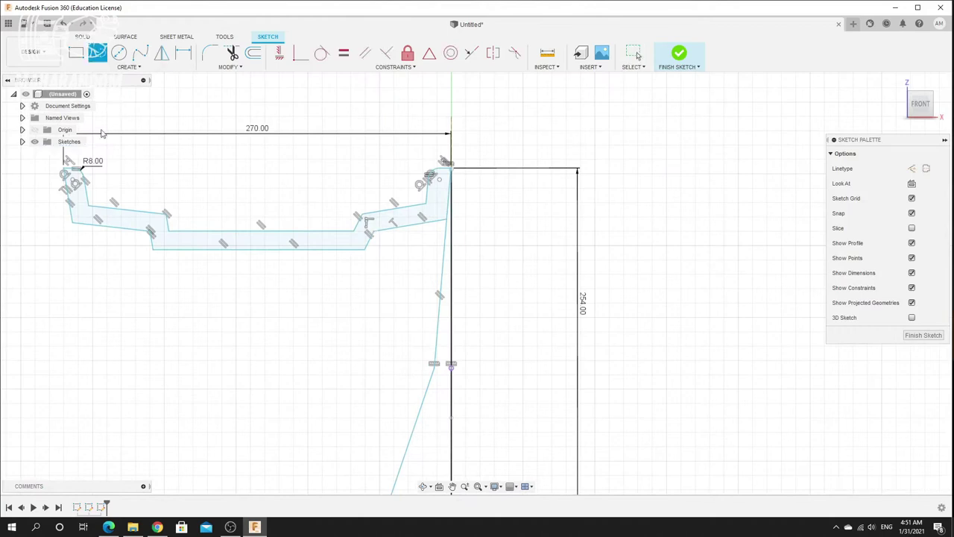
pyautogui.click(423, 221)
pyautogui.scroll(-5, 360, 410)
pyautogui.scroll(4, 388, 372)
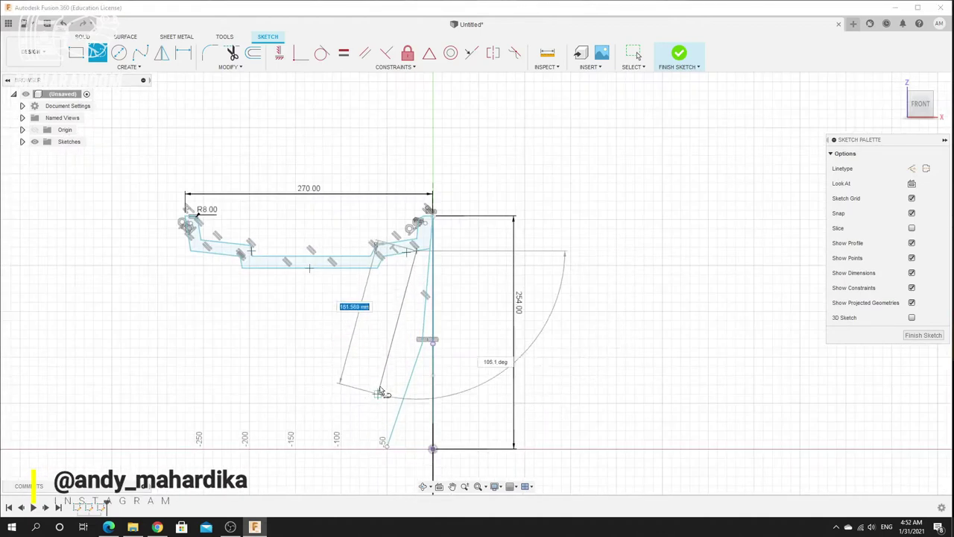
pyautogui.click(399, 342)
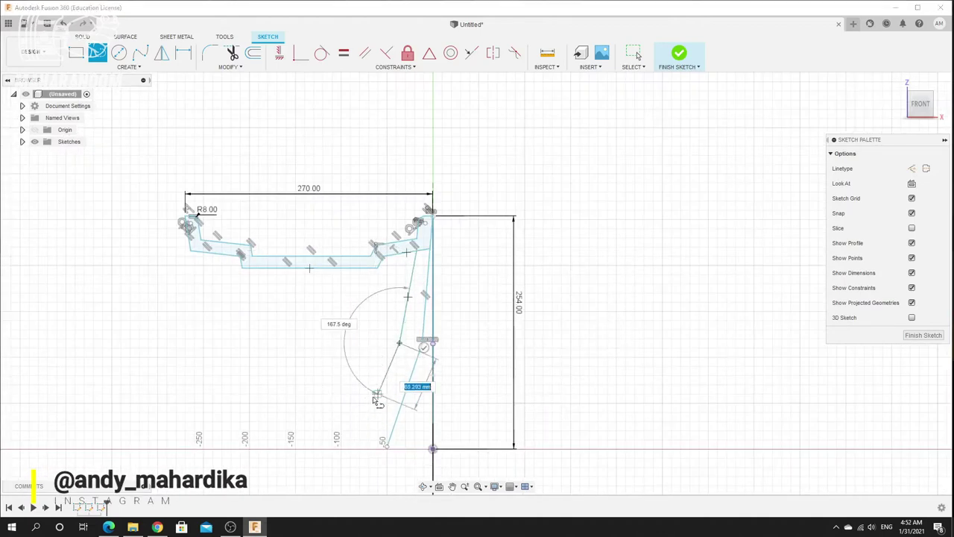
pyautogui.click(341, 448)
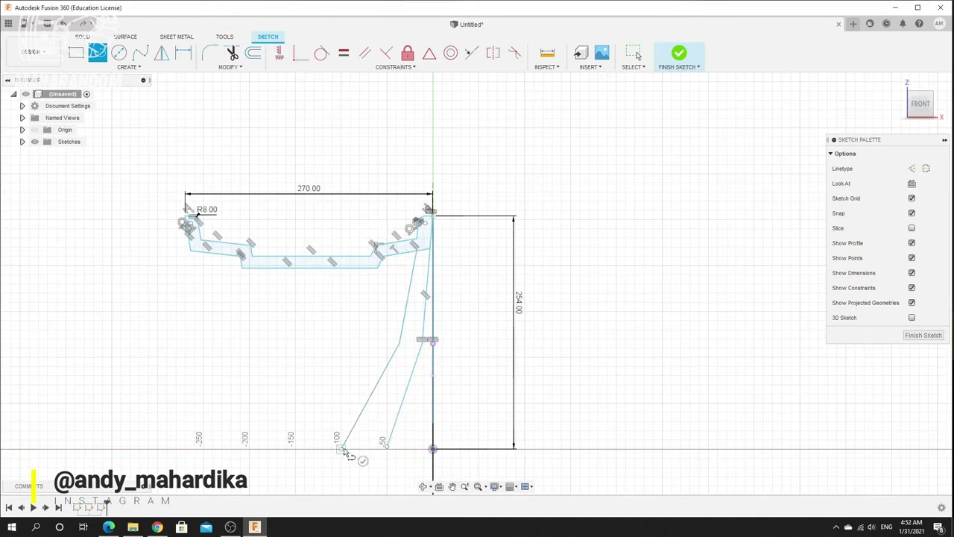
pyautogui.scroll(4, 378, 459)
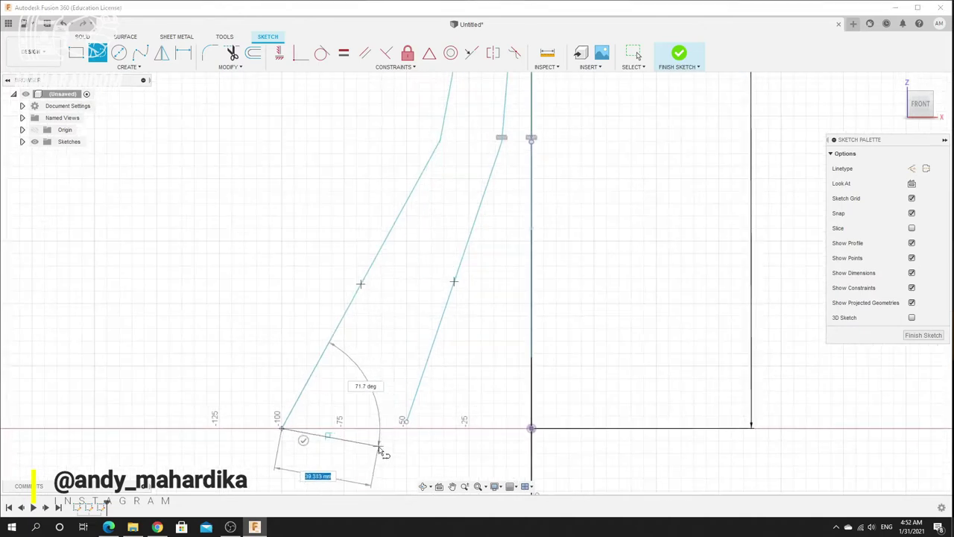
pyautogui.click(403, 425)
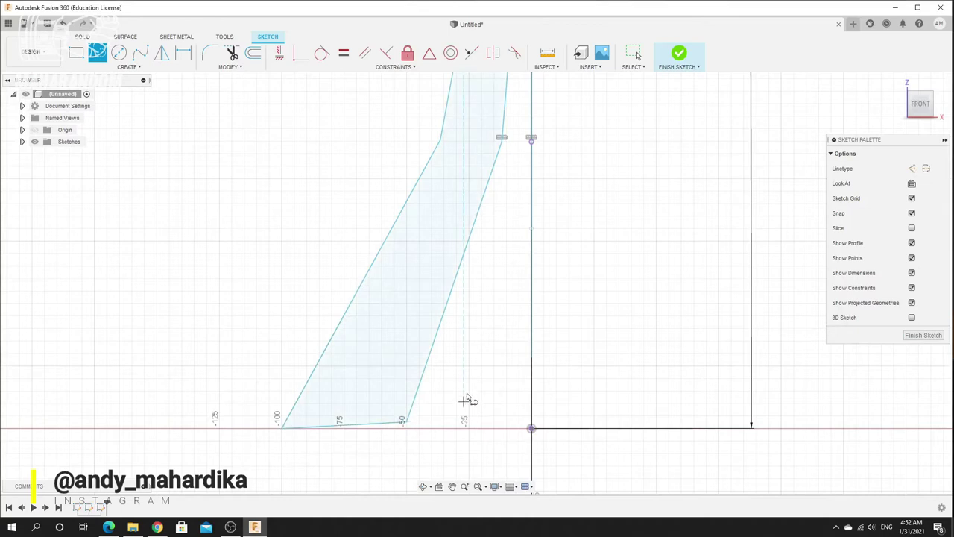
pyautogui.rightClick(473, 374)
pyautogui.click(506, 374)
# Make the spoke section's bottom line horizontal and align its inner end horizontally with the origin
pyautogui.click(384, 423)
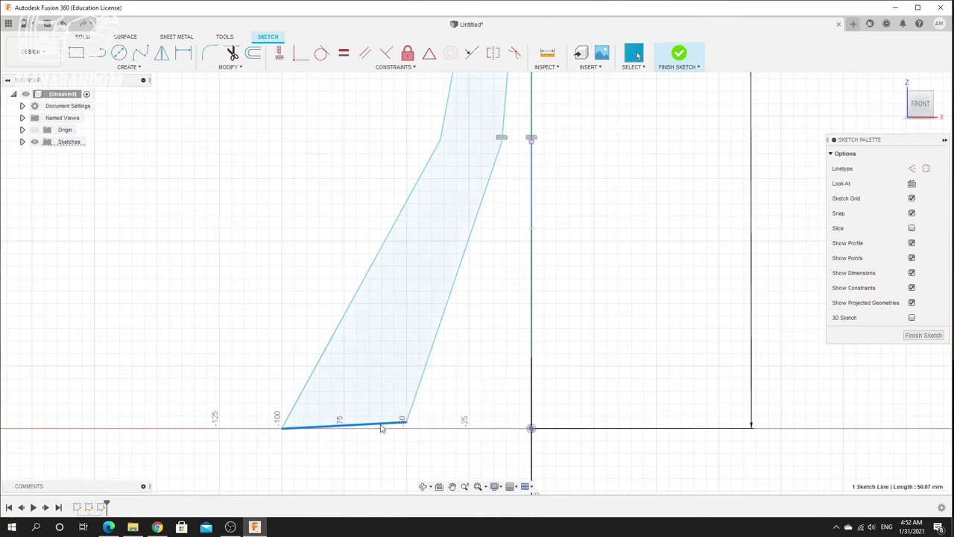
pyautogui.click(280, 55)
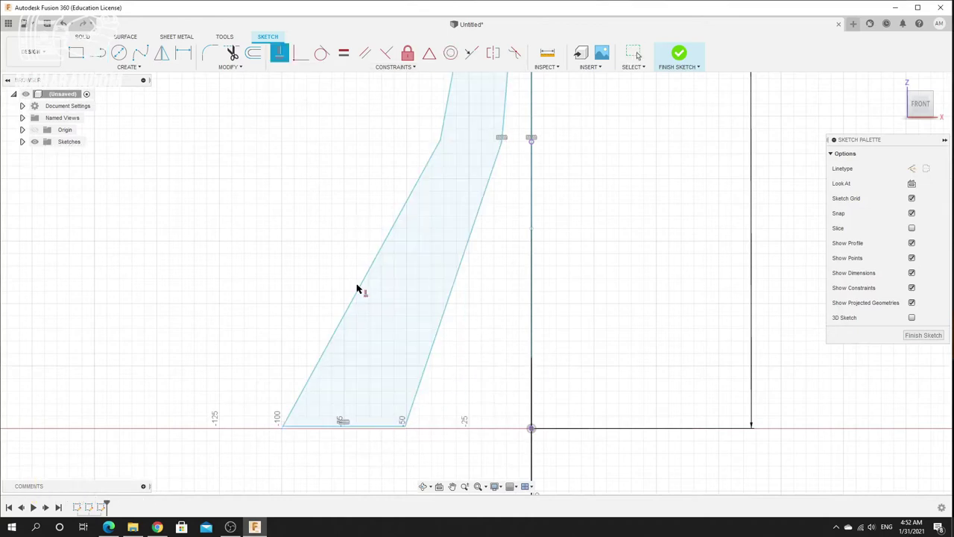
pyautogui.scroll(-3, 380, 305)
pyautogui.scroll(3, 392, 369)
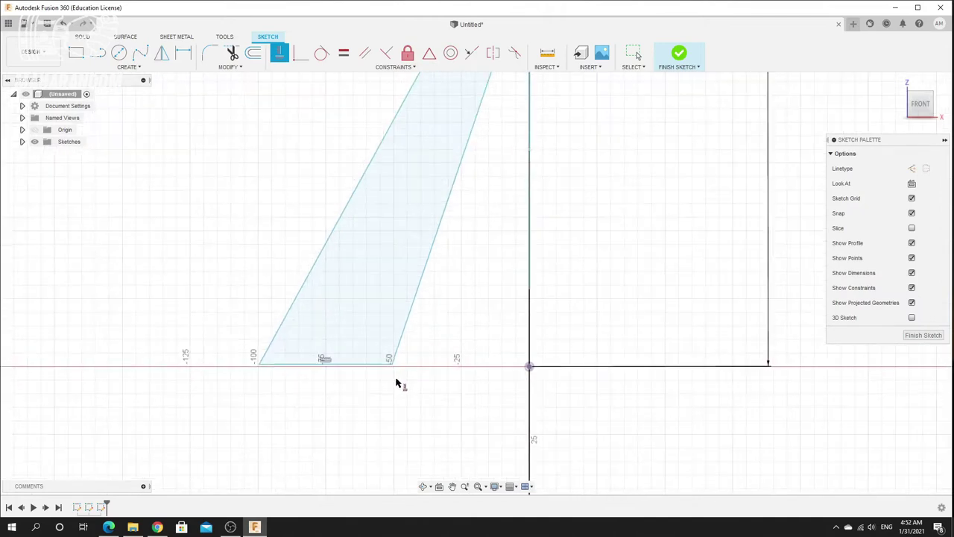
pyautogui.click(359, 369)
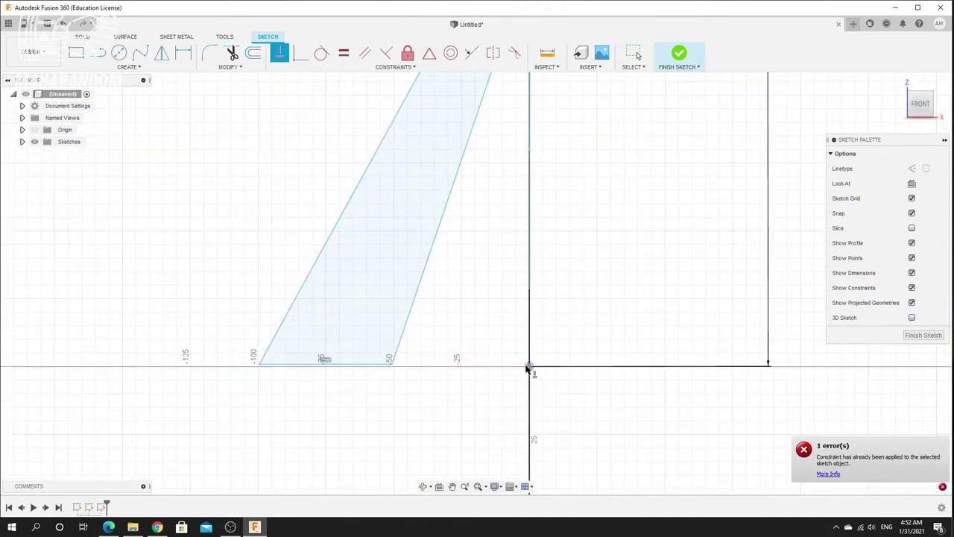
pyautogui.click(529, 367)
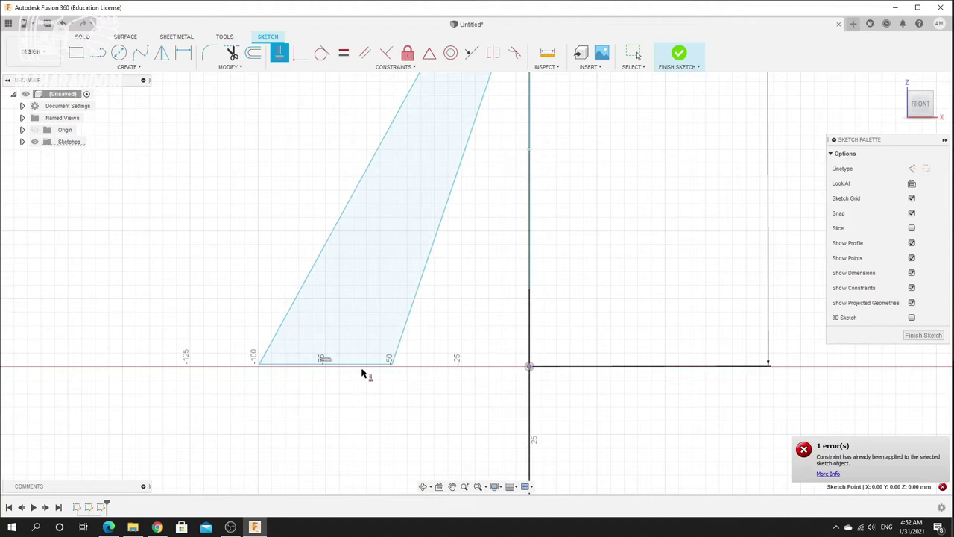
pyautogui.click(391, 365)
pyautogui.rightClick(459, 318)
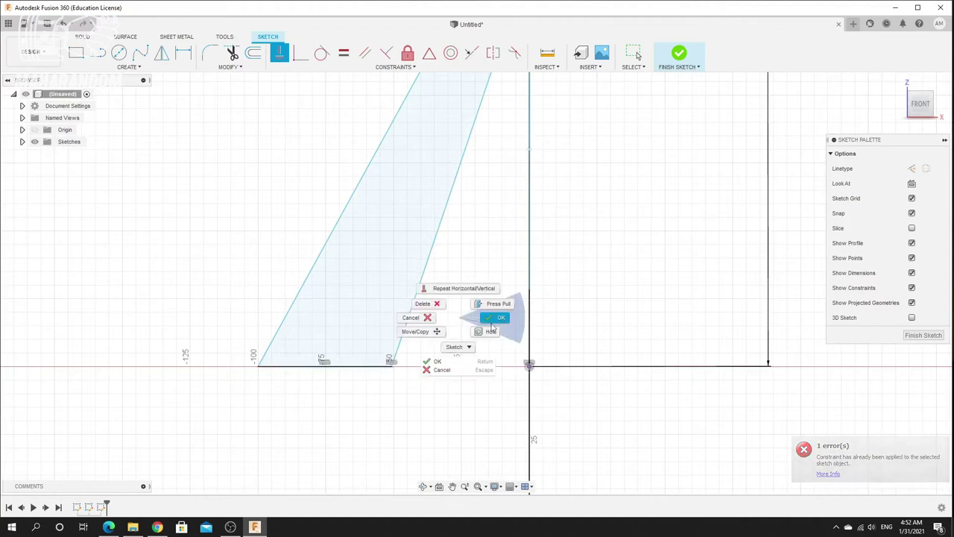
pyautogui.click(494, 318)
# Finish the sketch of the rim and spoke sections
pyautogui.scroll(-5, 555, 317)
pyautogui.scroll(3, 587, 270)
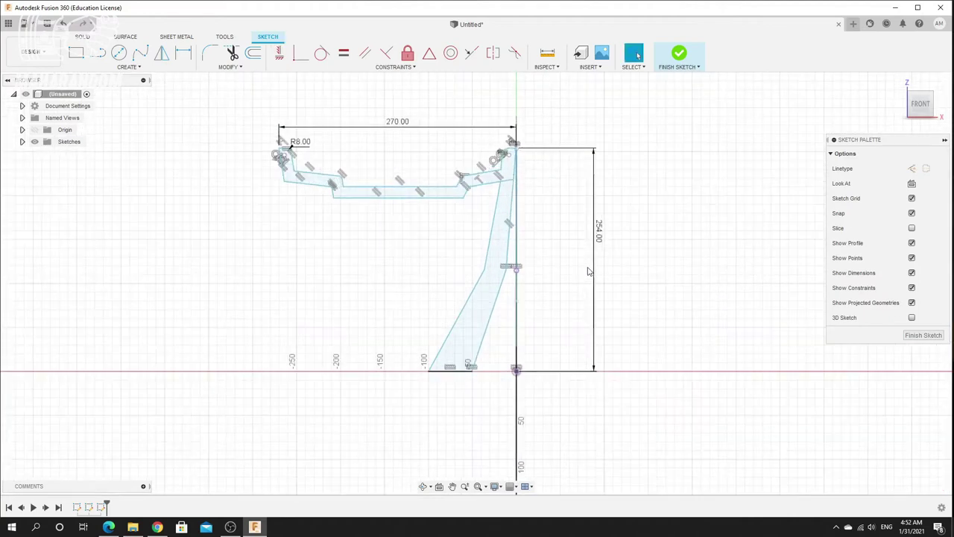
pyautogui.click(681, 61)
pyautogui.scroll(-4, 388, 250)
pyautogui.scroll(4, 395, 265)
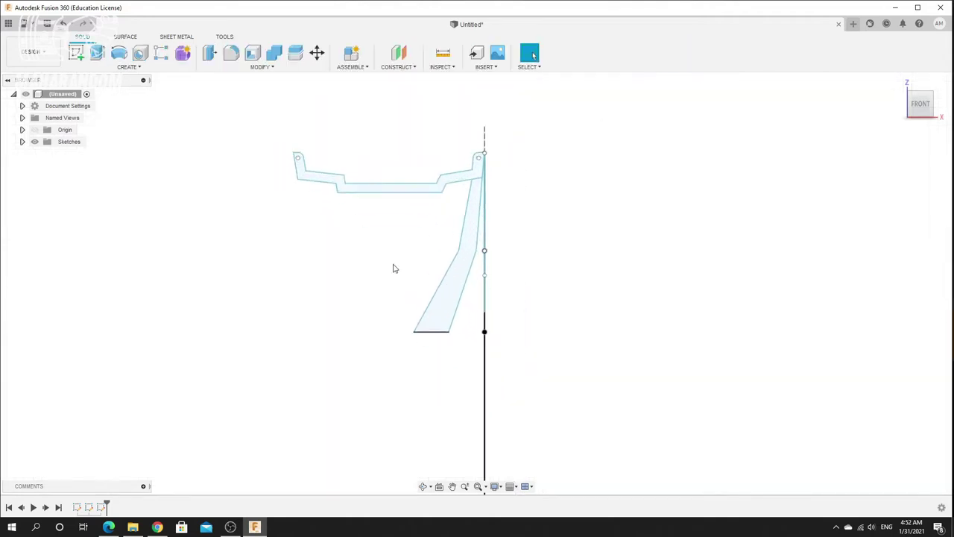
pyautogui.keyDown('shift'); pyautogui.moveTo(396, 268); pyautogui.dragTo(359, 248, button='middle'); pyautogui.keyUp('shift')
pyautogui.moveTo(357, 247); pyautogui.dragTo(374, 230)
pyautogui.press('Escape')
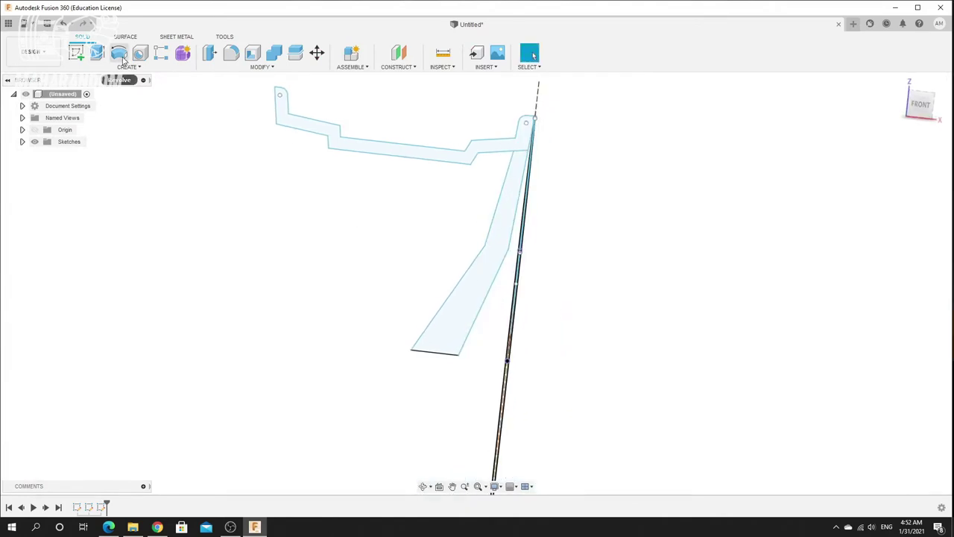
pyautogui.click(120, 52)
pyautogui.click(421, 155)
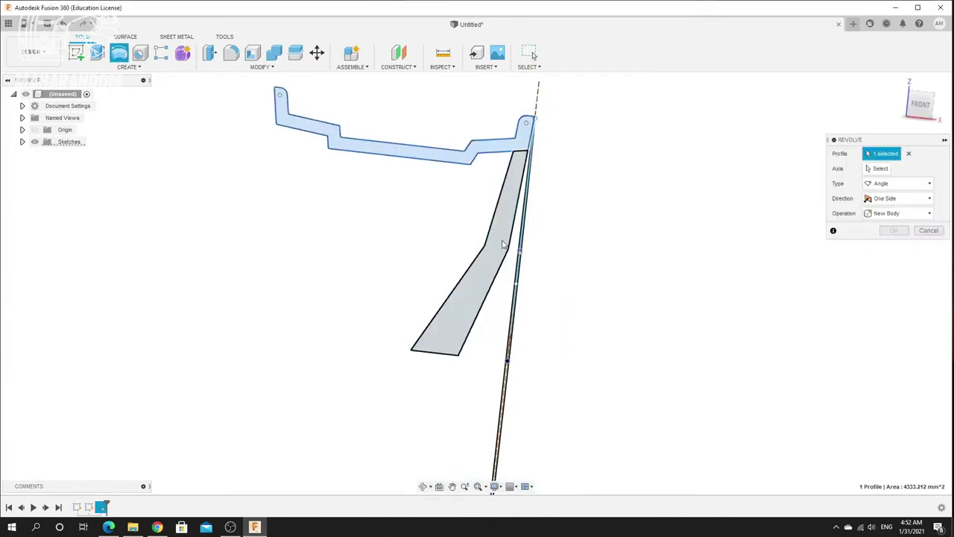
pyautogui.click(482, 263)
pyautogui.click(878, 168)
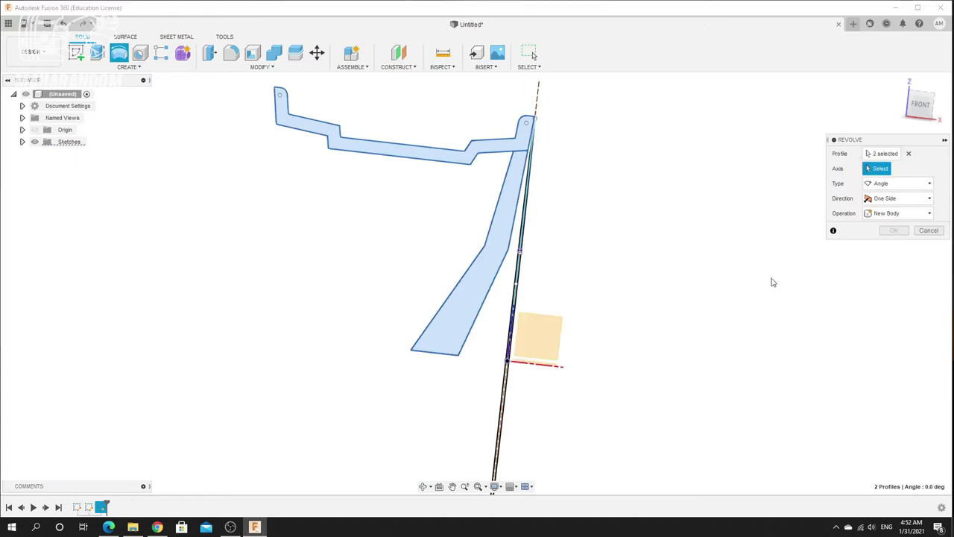
pyautogui.click(436, 353)
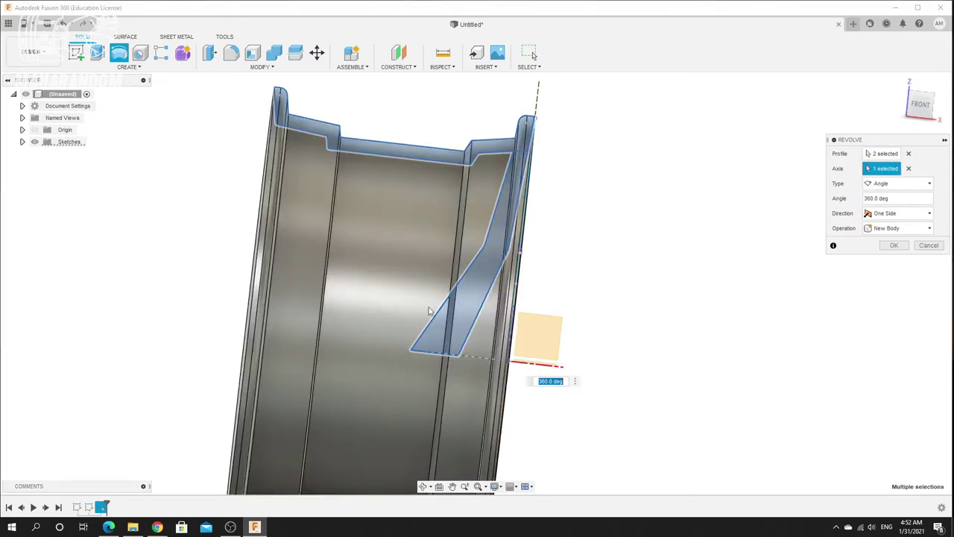
pyautogui.scroll(-3, 426, 304)
pyautogui.keyDown('shift'); pyautogui.moveTo(411, 292); pyautogui.dragTo(389, 268, button='middle'); pyautogui.keyUp('shift')
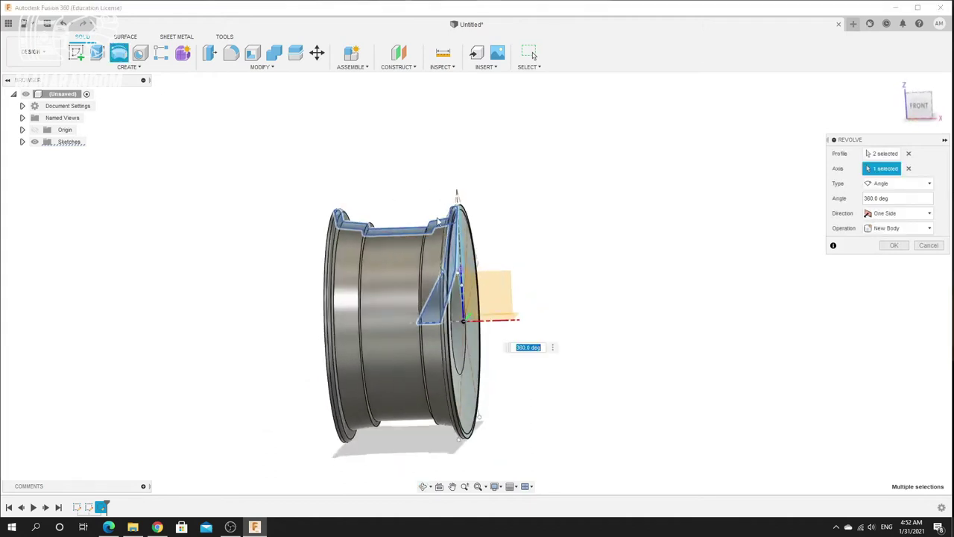
pyautogui.scroll(4, 436, 242)
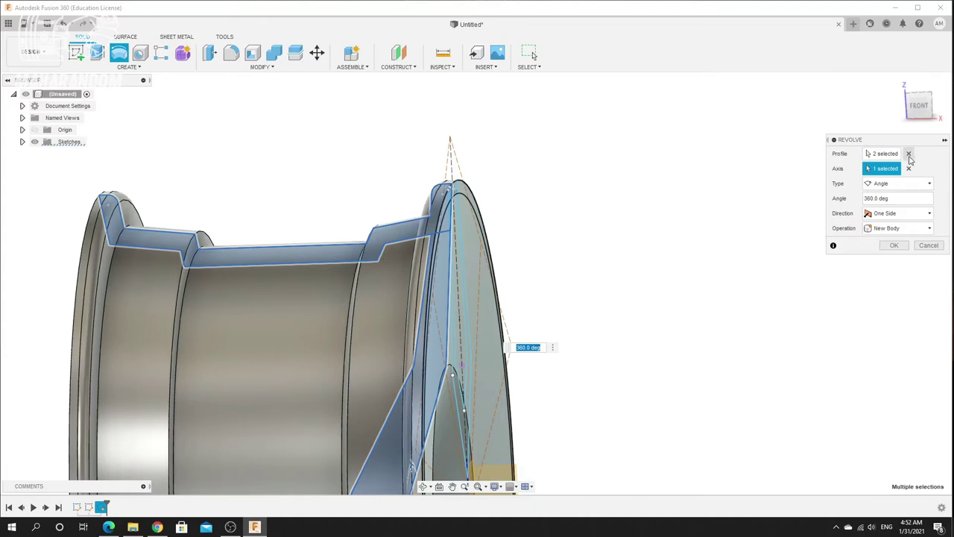
pyautogui.click(909, 154)
pyautogui.scroll(3, 407, 207)
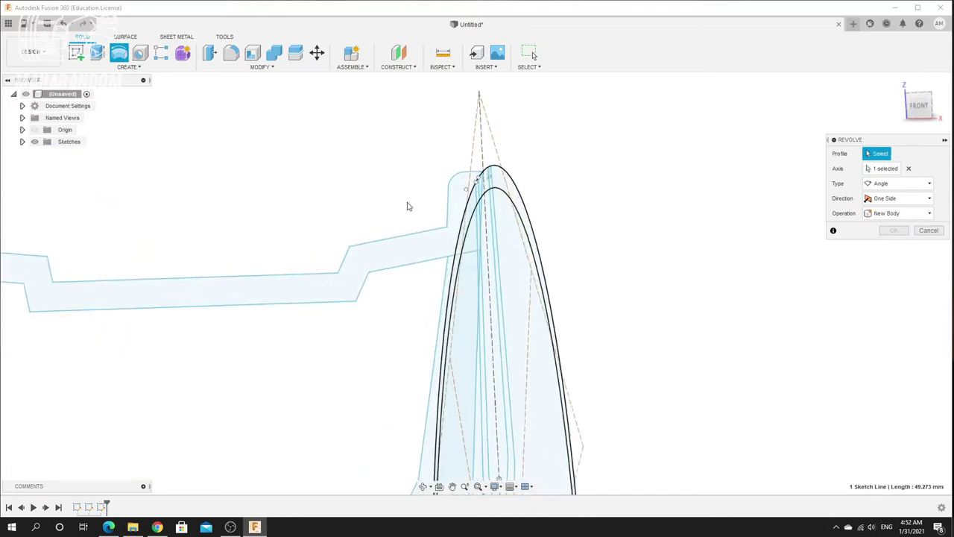
pyautogui.click(930, 231)
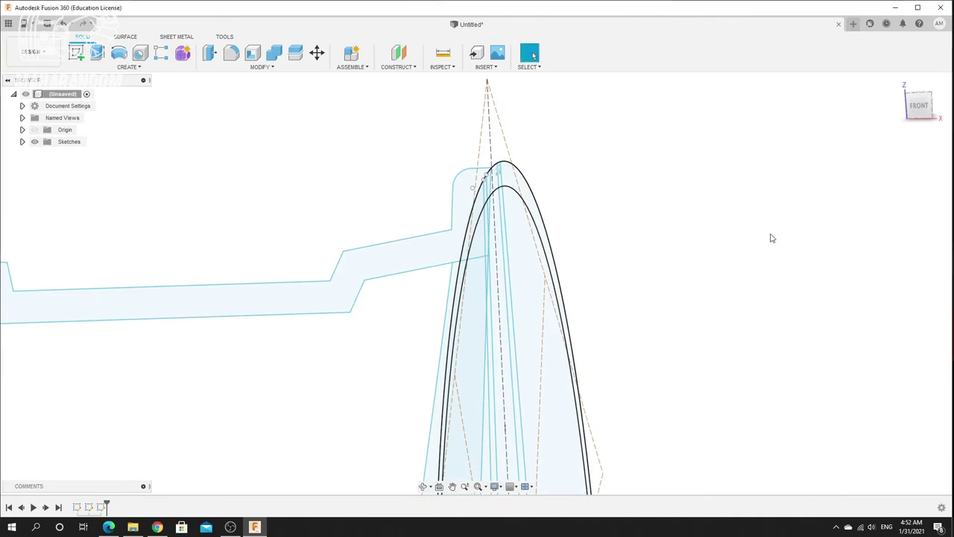
# Edit the side-profile sketch and move the upper end of the spoke's back line to about X -20, Z 216 mm
pyautogui.keyDown('shift'); pyautogui.moveTo(372, 192); pyautogui.dragTo(385, 211, button='middle'); pyautogui.keyUp('shift')
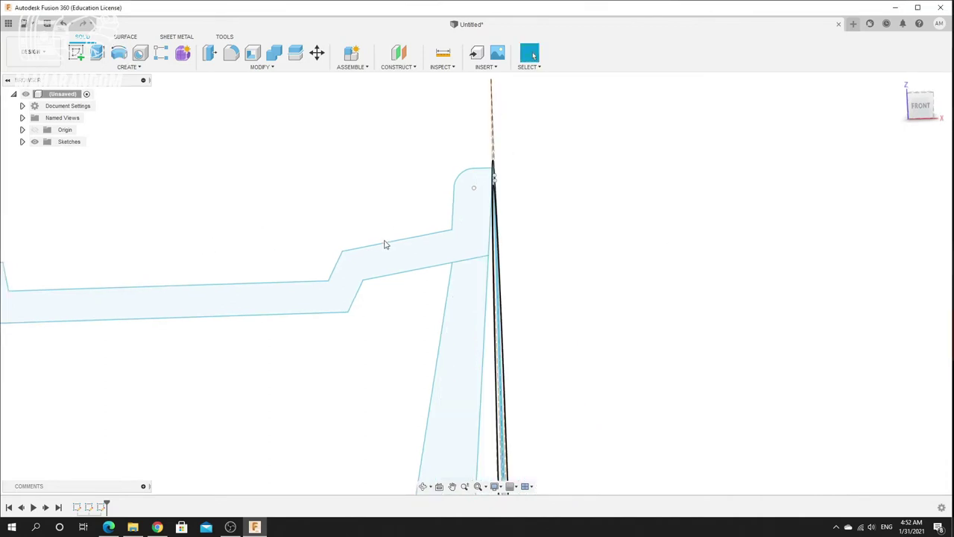
pyautogui.rightClick(385, 248)
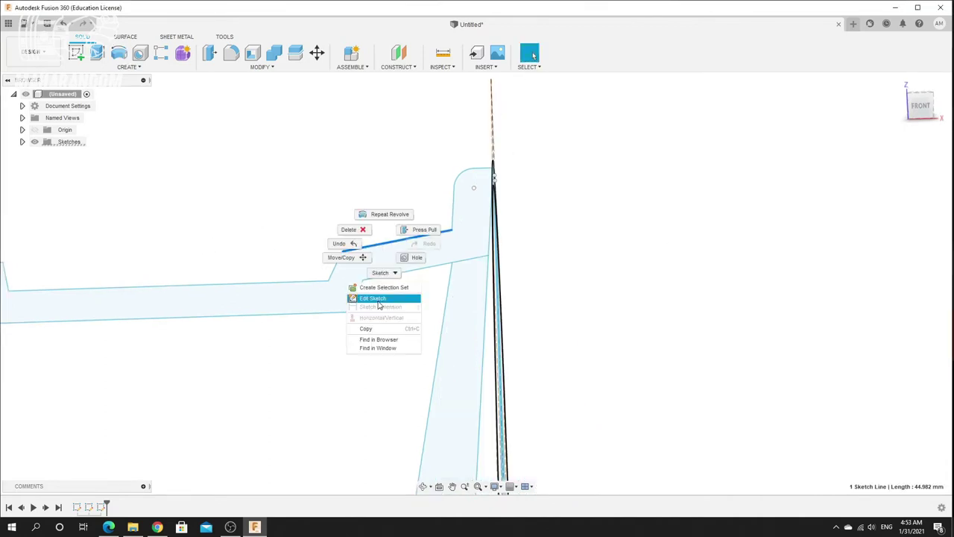
pyautogui.click(389, 292)
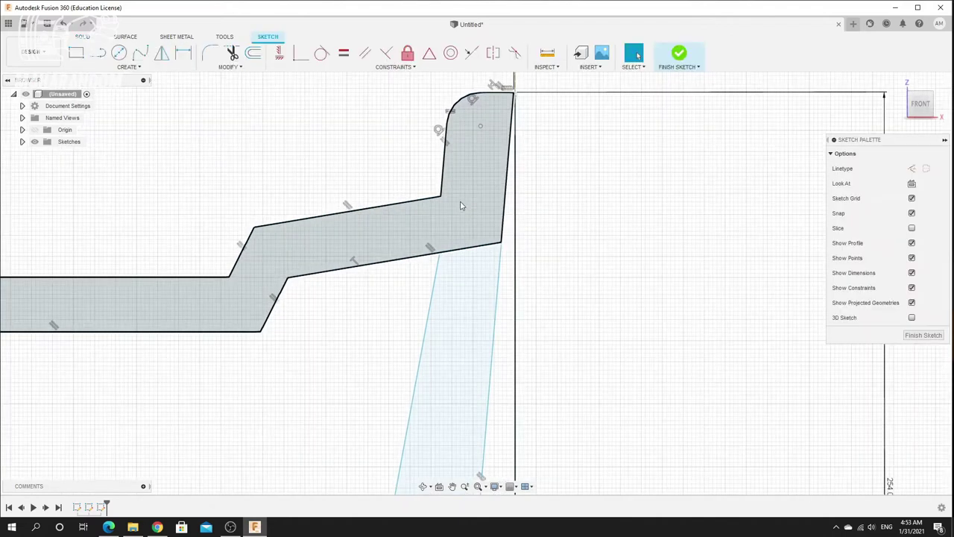
pyautogui.moveTo(440, 254)
pyautogui.mouseDown()
pyautogui.moveTo(434, 243)
pyautogui.moveTo(429, 254)
pyautogui.mouseUp()
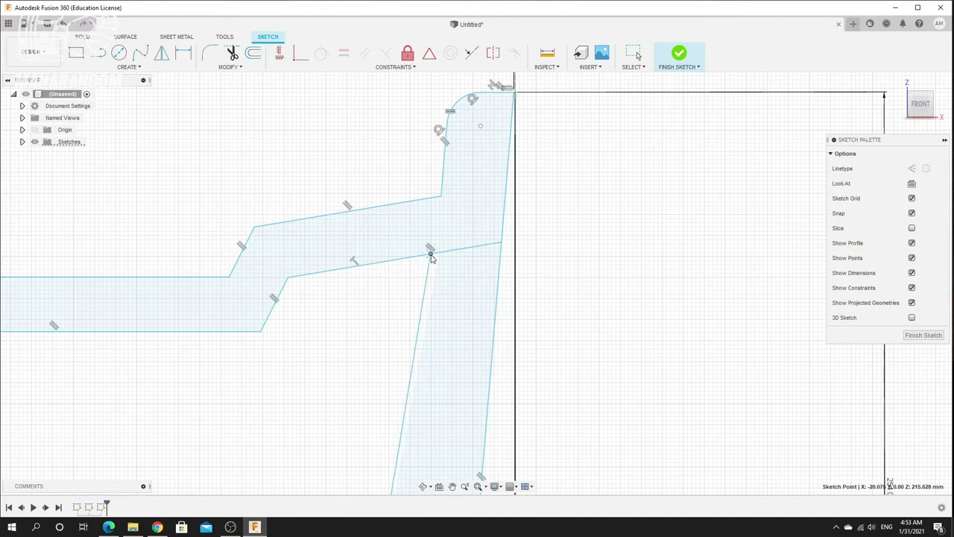
# Draw a slanted line across the outer rim lip, from the rim's underside up to the lip's top edge
pyautogui.click(98, 55)
pyautogui.click(484, 244)
pyautogui.click(509, 137)
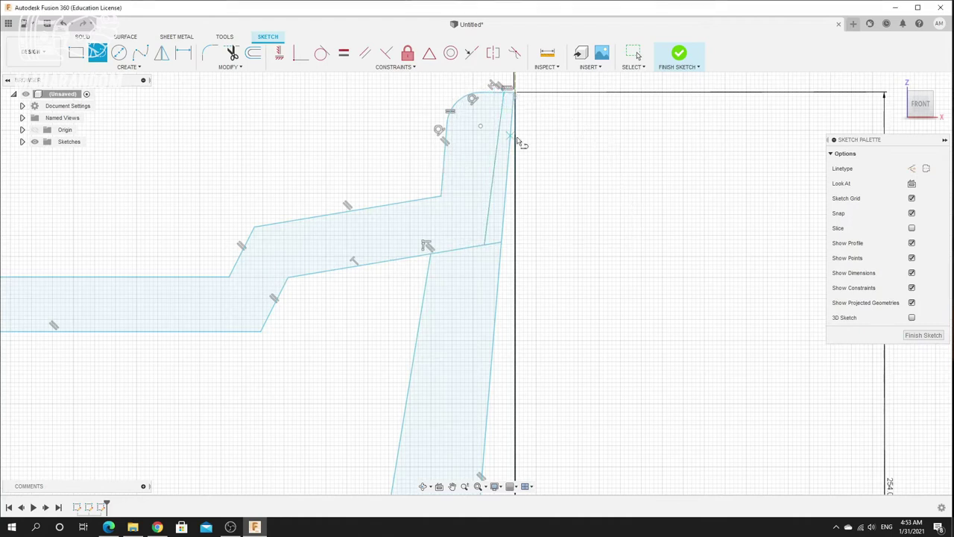
pyautogui.rightClick(637, 157)
pyautogui.click(674, 152)
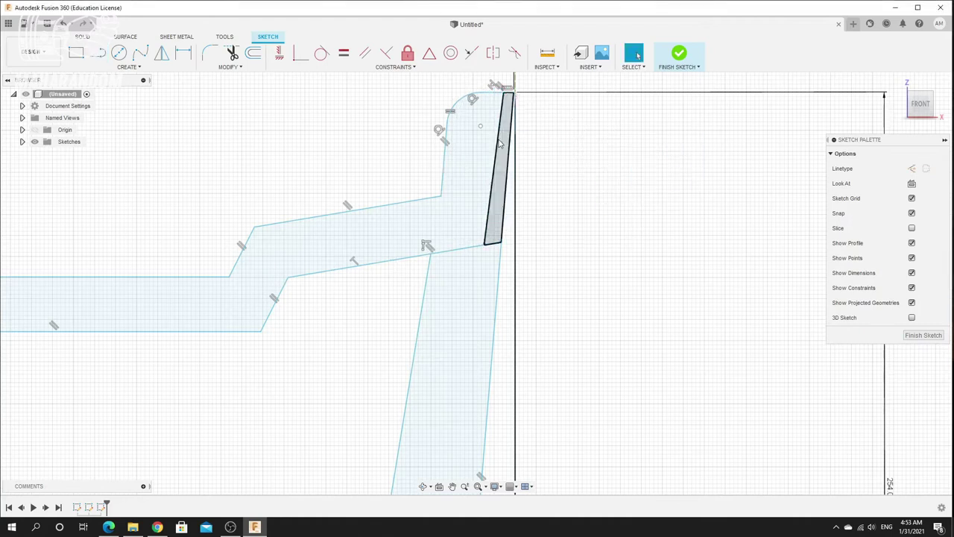
# Make the new line in the rim lip parallel to the lip's slanted outer face line
pyautogui.scroll(2, 480, 127)
pyautogui.scroll(2, 480, 126)
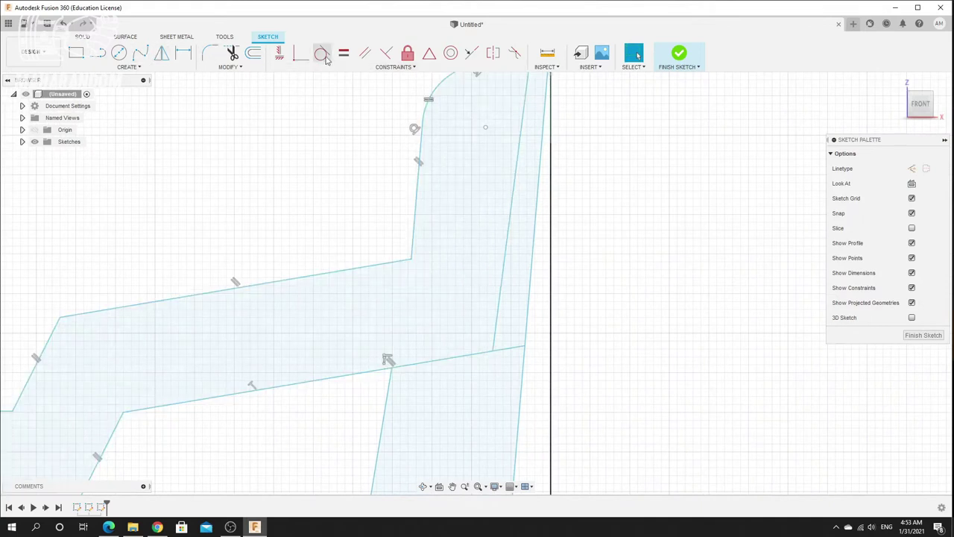
pyautogui.click(511, 213)
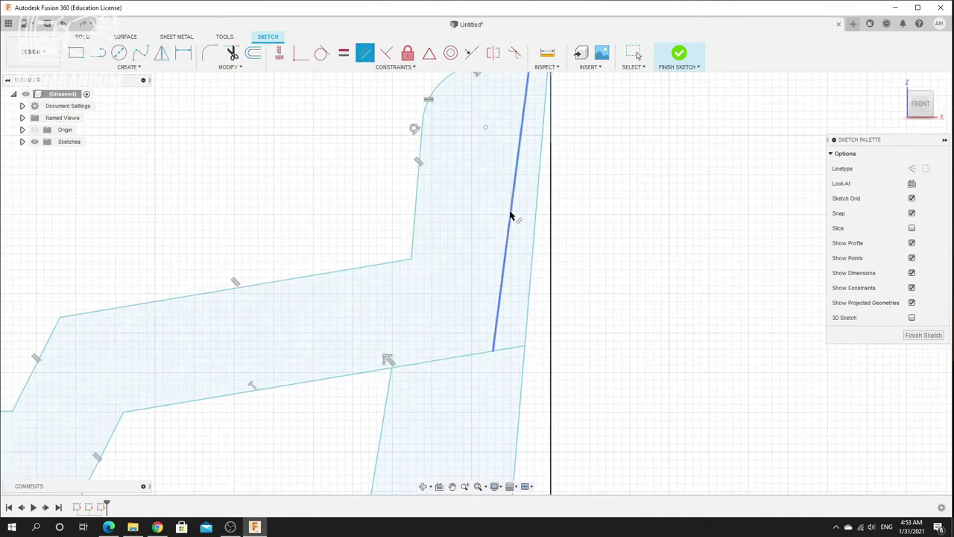
pyautogui.click(537, 218)
pyautogui.rightClick(645, 201)
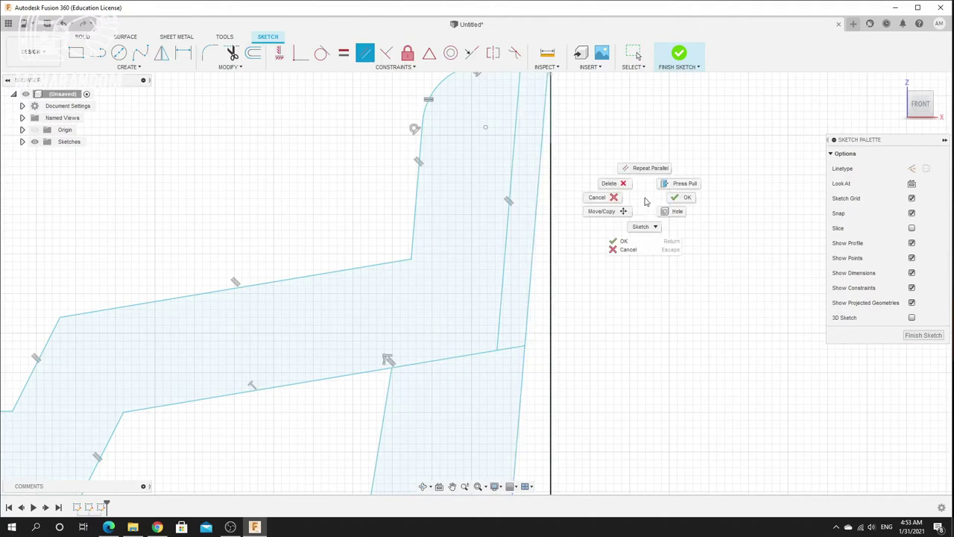
pyautogui.click(662, 198)
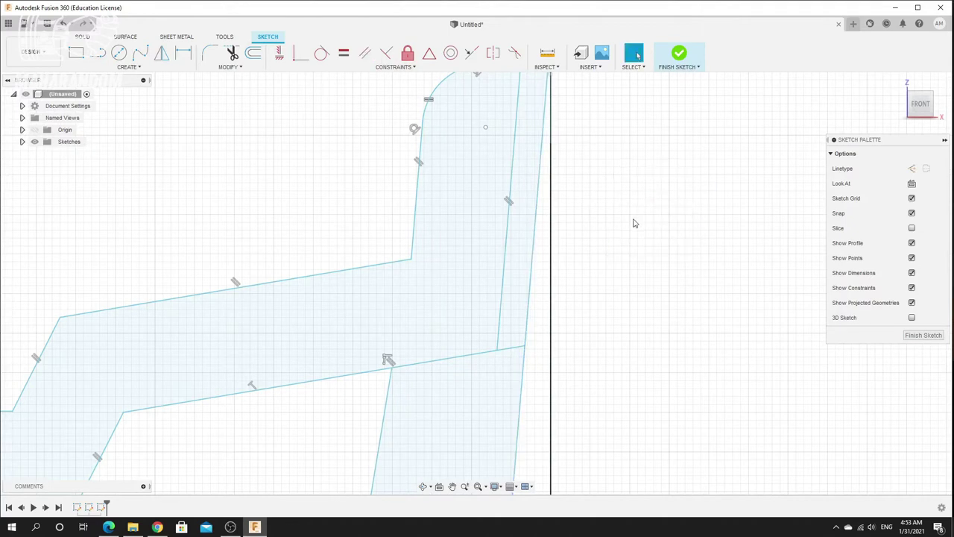
# Dimension the distance between the new line and the lip's outer face line at 5 mm
pyautogui.click(510, 221)
pyautogui.click(534, 231)
pyautogui.click(624, 264)
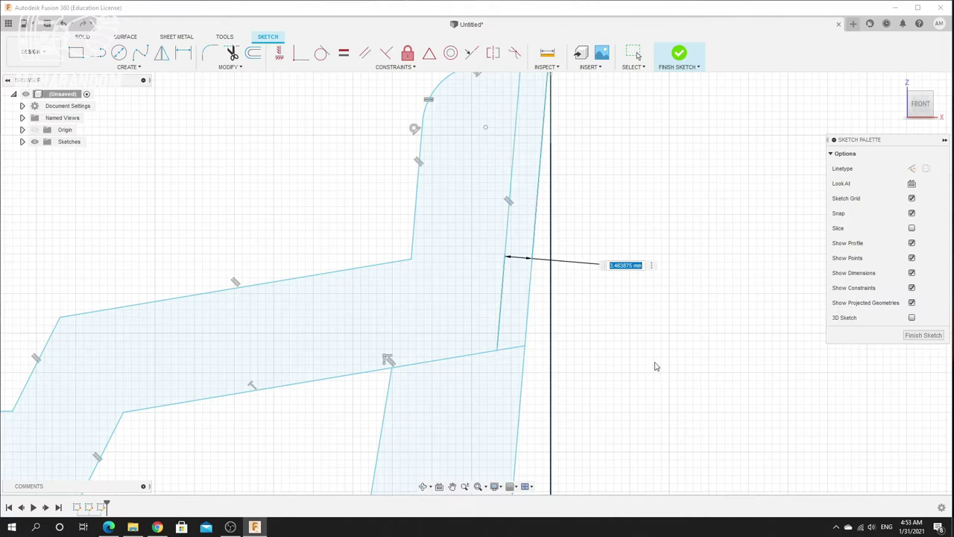
pyautogui.press('Return')
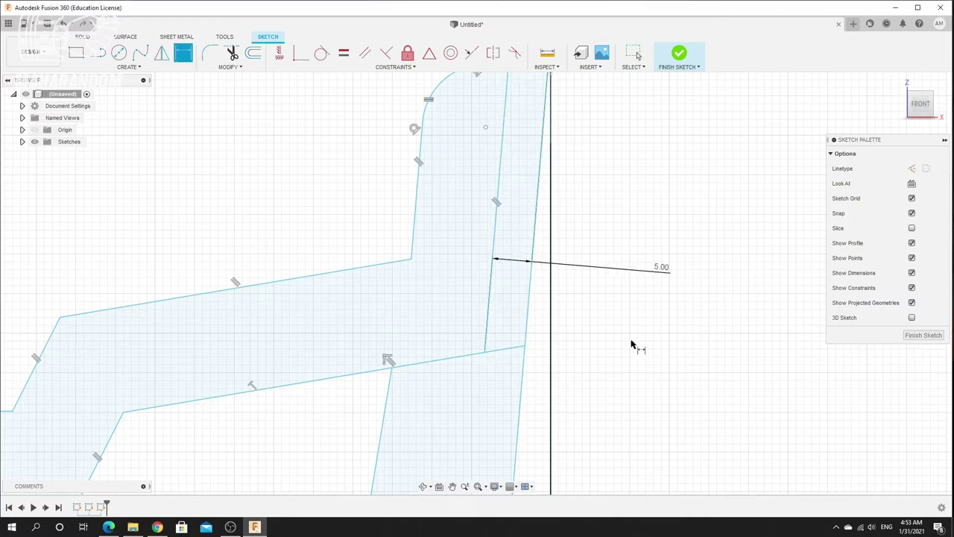
pyautogui.scroll(-3, 630, 344)
pyautogui.rightClick(632, 347)
pyautogui.click(595, 346)
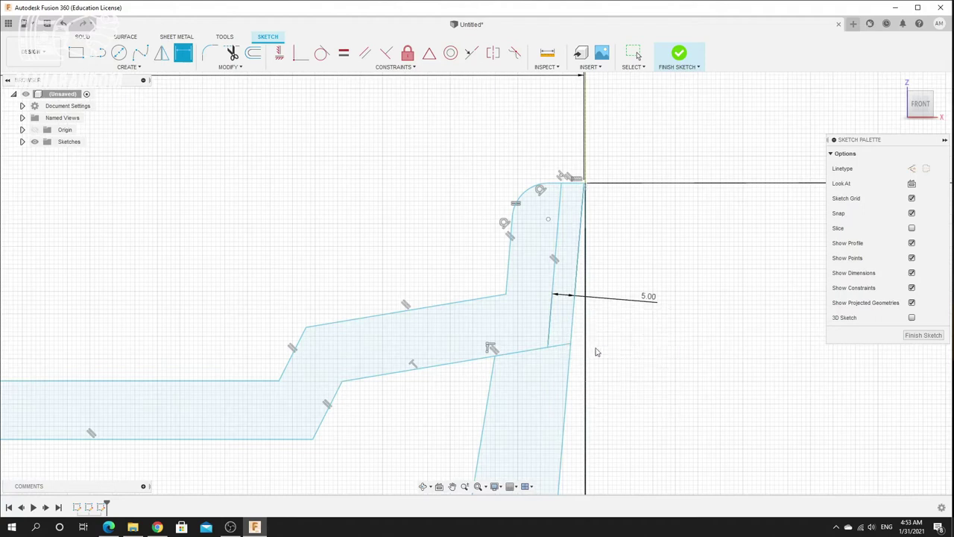
# Move the lip's back wall line inward to thicken the outer rim lip, and finish the sketch
pyautogui.moveTo(506, 281); pyautogui.dragTo(497, 284)
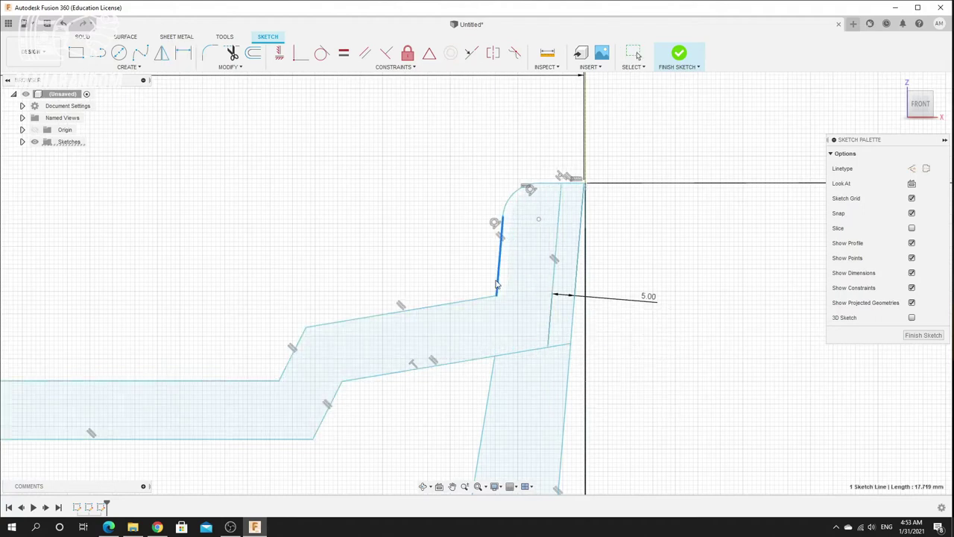
pyautogui.click(660, 262)
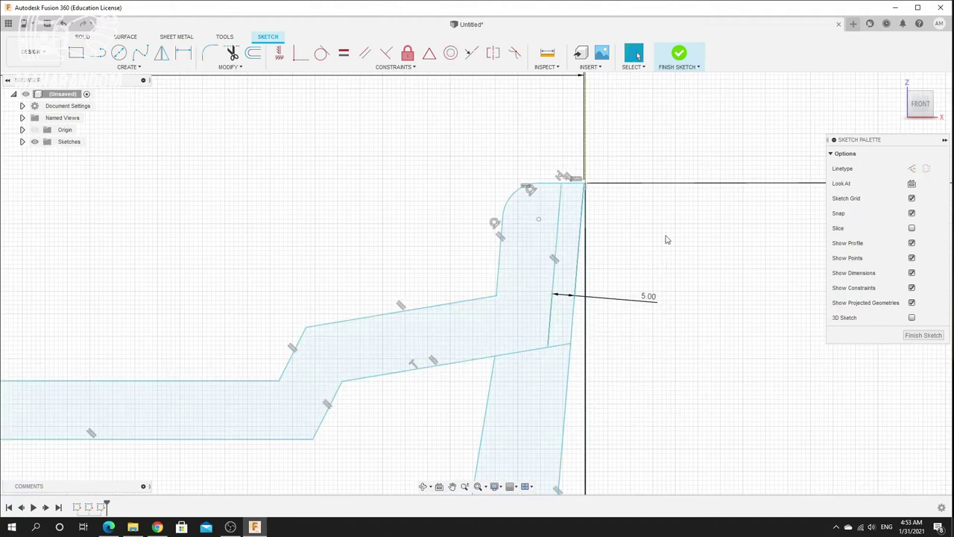
pyautogui.click(678, 53)
# Revolve the spoke section and the 5 mm lip strip 360 degrees about the spoke section's bottom line as a new body
pyautogui.scroll(-5, 604, 211)
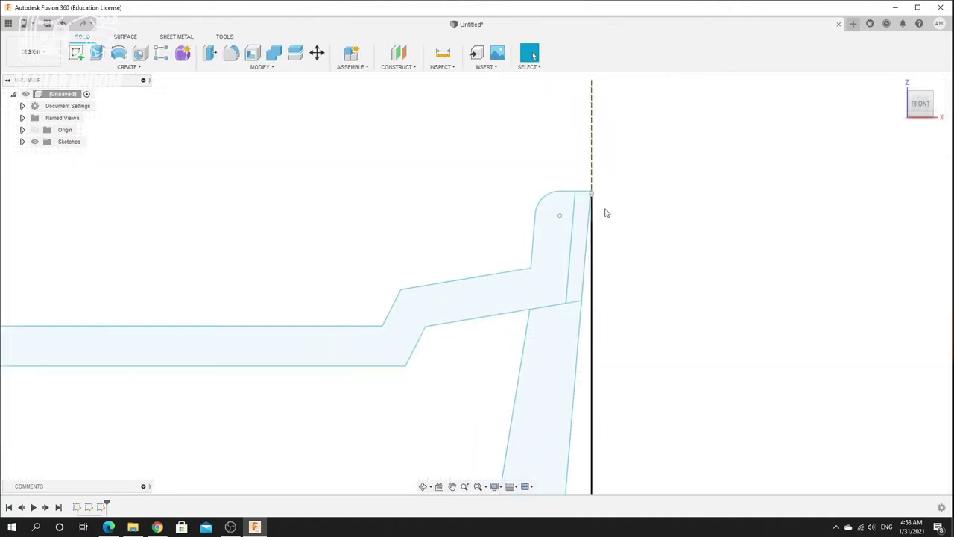
pyautogui.moveTo(594, 283)
pyautogui.keyDown('shift'); pyautogui.mouseDown(button='middle')
pyautogui.moveTo(594, 260)
pyautogui.moveTo(558, 269)
pyautogui.moveTo(589, 264)
pyautogui.mouseUp(button='middle'); pyautogui.keyUp('shift')
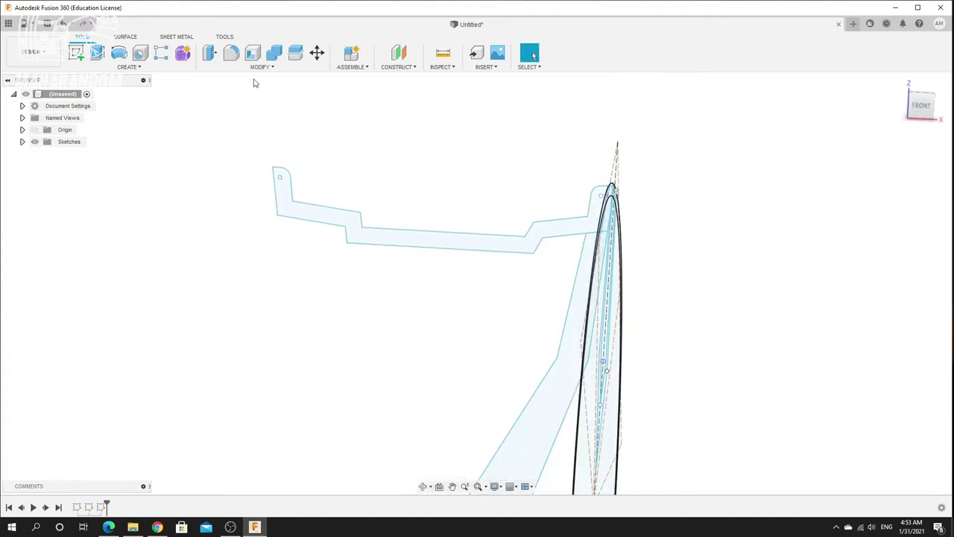
pyautogui.click(118, 54)
pyautogui.click(571, 372)
pyautogui.scroll(3, 609, 198)
pyautogui.moveTo(610, 197)
pyautogui.keyDown('shift'); pyautogui.mouseDown(button='middle')
pyautogui.moveTo(609, 211)
pyautogui.moveTo(575, 241)
pyautogui.moveTo(503, 240)
pyautogui.moveTo(499, 275)
pyautogui.moveTo(491, 263)
pyautogui.moveTo(547, 254)
pyautogui.moveTo(521, 260)
pyautogui.moveTo(529, 257)
pyautogui.mouseUp(button='middle'); pyautogui.keyUp('shift')
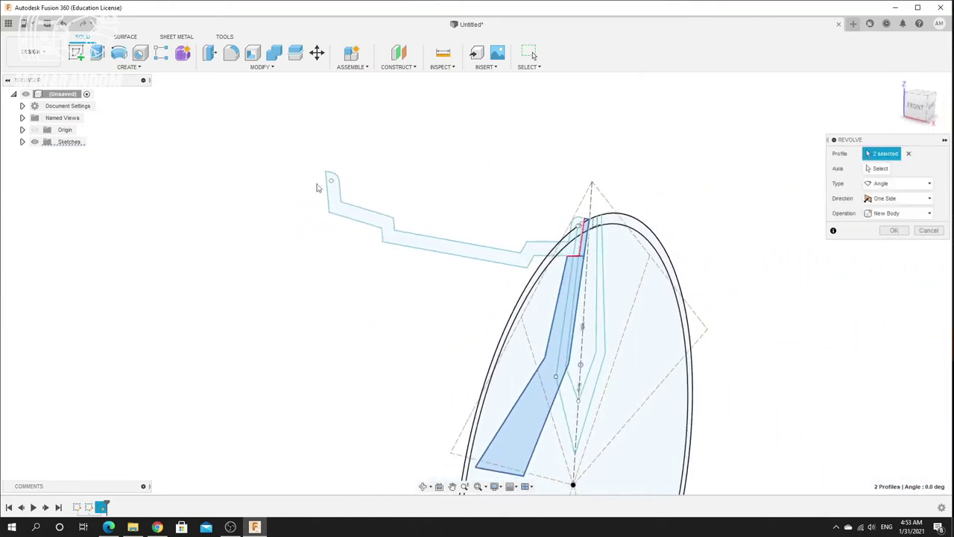
pyautogui.click(879, 170)
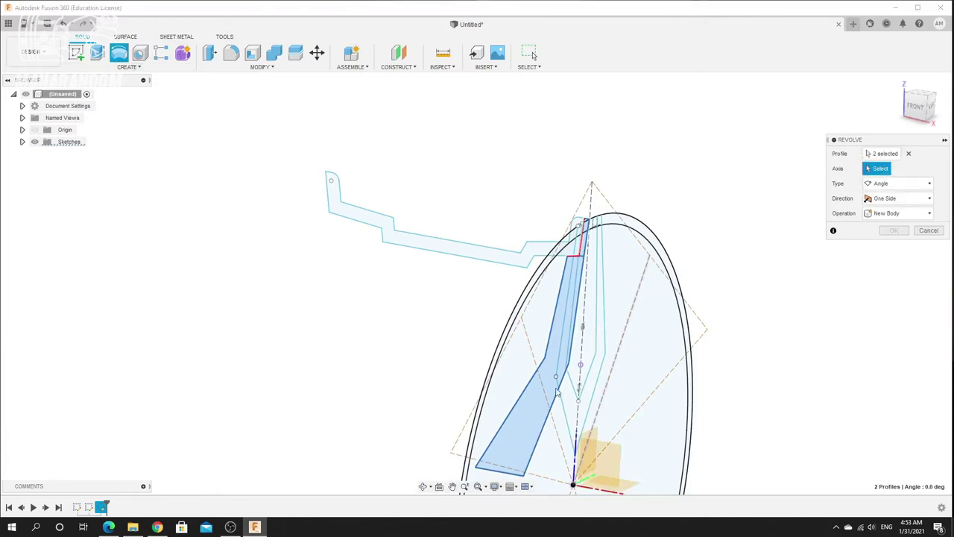
pyautogui.click(494, 474)
pyautogui.scroll(-3, 522, 285)
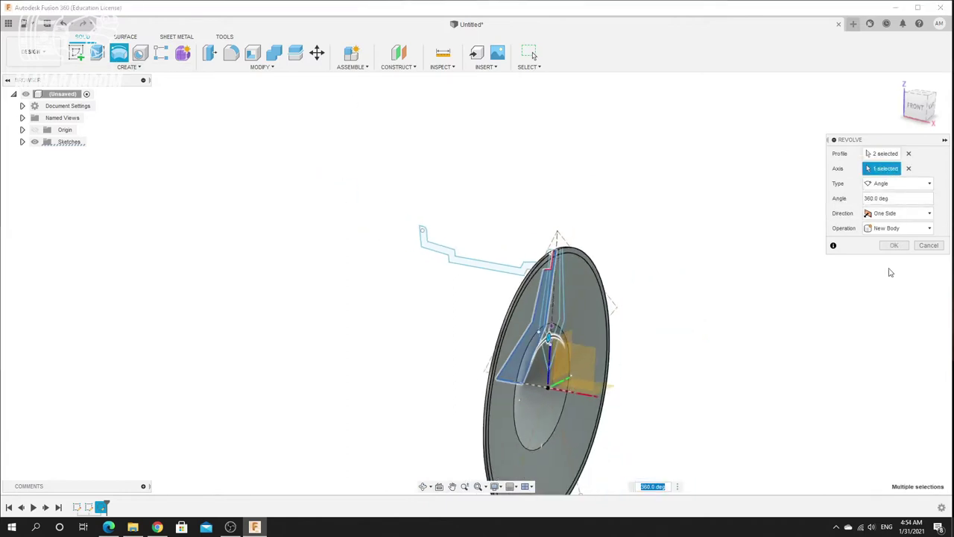
pyautogui.click(894, 245)
# Toggle the visibility of Sketch3 to compare it with the revolved disc, leaving it hidden
pyautogui.keyDown('shift'); pyautogui.moveTo(537, 283); pyautogui.dragTo(467, 281, button='middle'); pyautogui.keyUp('shift')
pyautogui.click(22, 154)
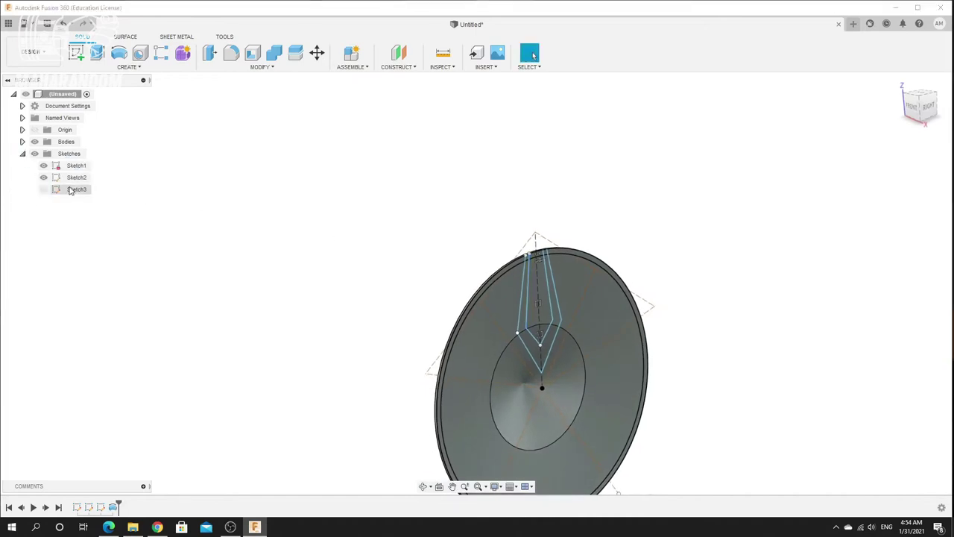
pyautogui.click(42, 189)
pyautogui.click(42, 190)
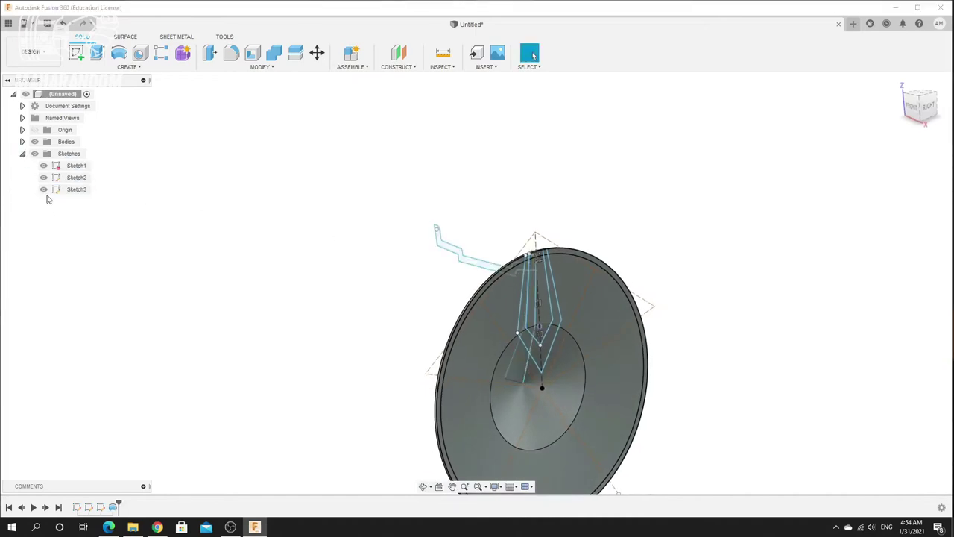
pyautogui.click(43, 190)
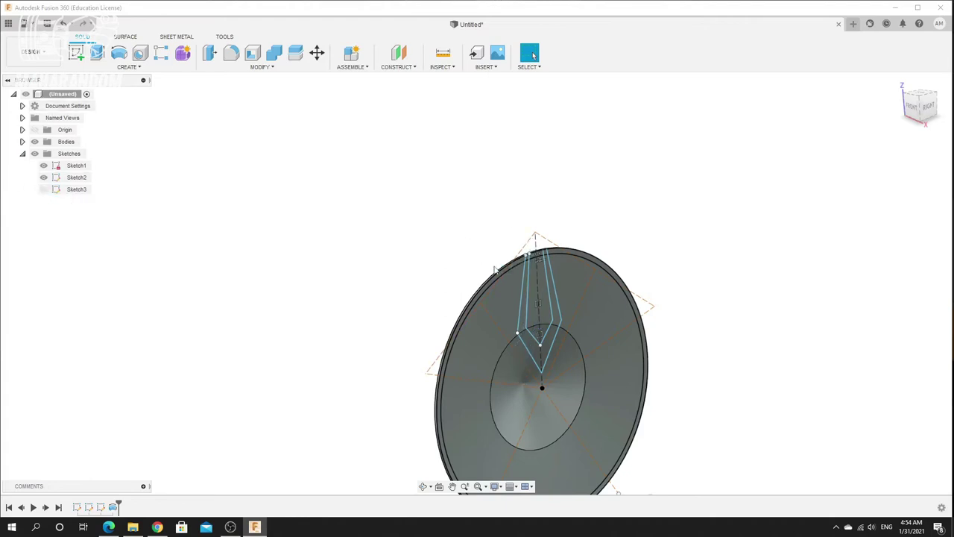
# Open Sketch2, which holds the spoke outlines, for editing
pyautogui.scroll(3, 543, 324)
pyautogui.keyDown('shift'); pyautogui.moveTo(562, 339); pyautogui.dragTo(541, 316, button='middle'); pyautogui.keyUp('shift')
pyautogui.scroll(3, 552, 364)
pyautogui.scroll(-4, 552, 359)
pyautogui.scroll(3, 567, 375)
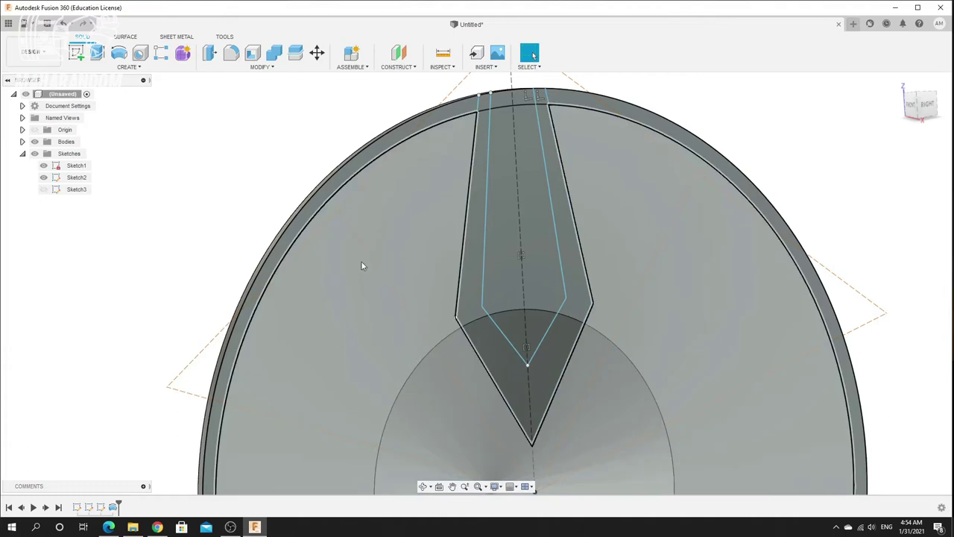
pyautogui.scroll(-3, 329, 279)
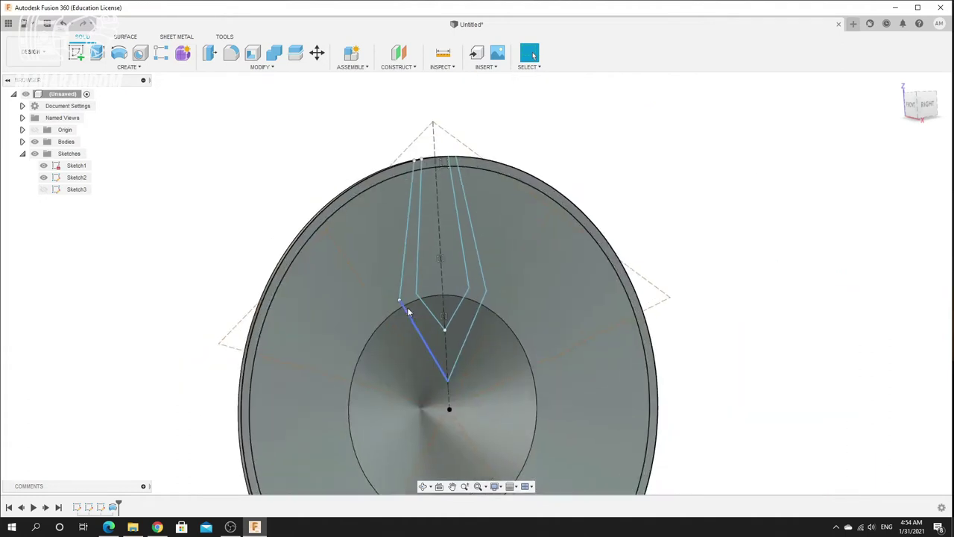
pyautogui.click(417, 255)
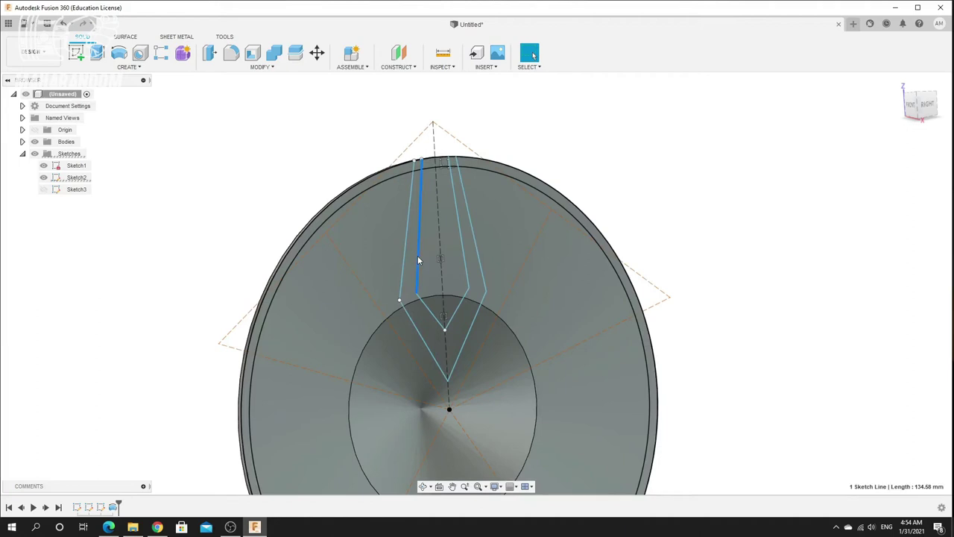
pyautogui.rightClick(418, 258)
pyautogui.click(406, 310)
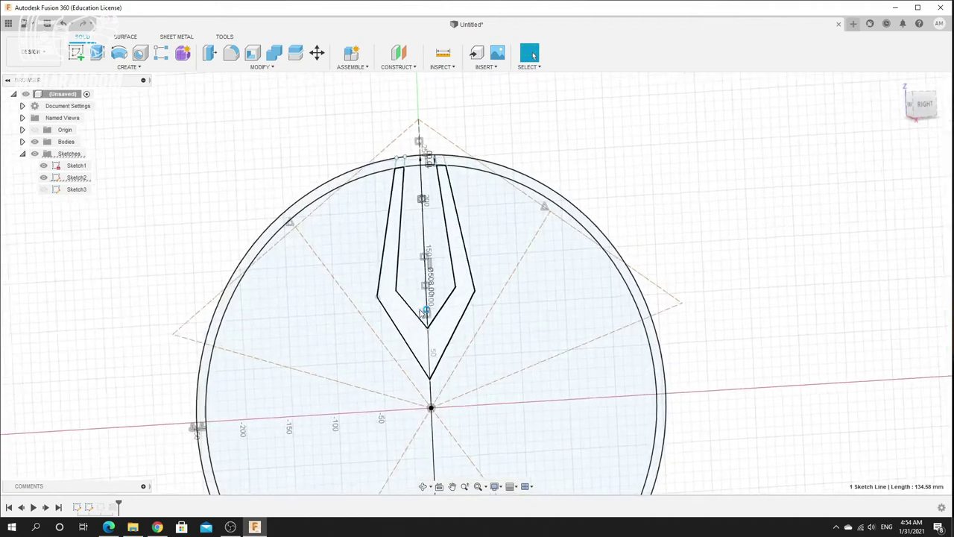
# Sketch a line about 50 mm long outward across the rim ring from the midpoint of the upper-right construction pentagon side
pyautogui.scroll(5, 555, 208)
pyautogui.scroll(1, 555, 208)
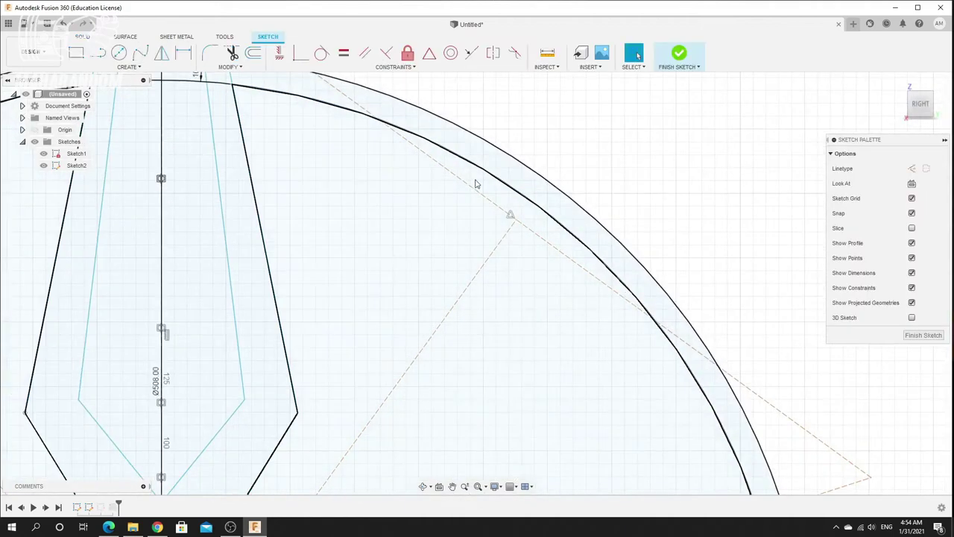
pyautogui.press('l')
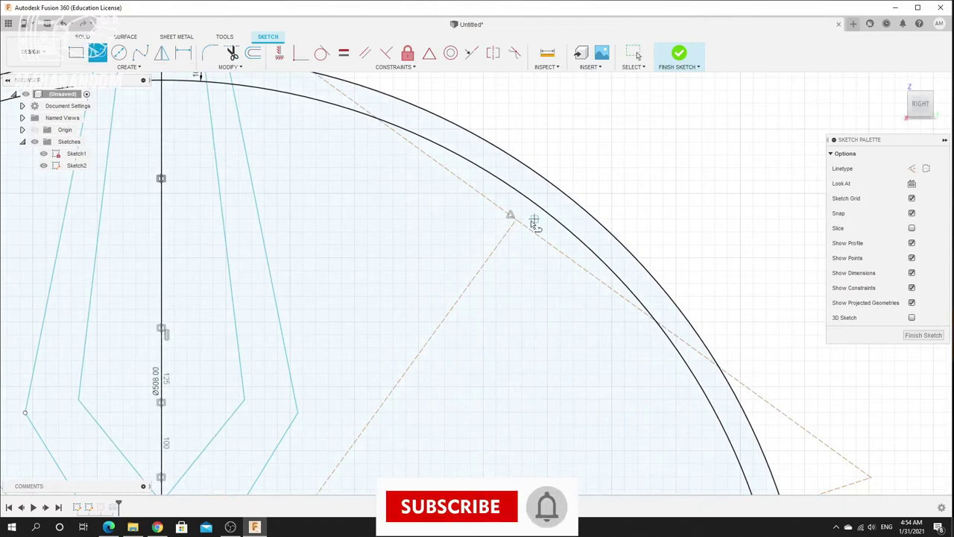
pyautogui.click(514, 217)
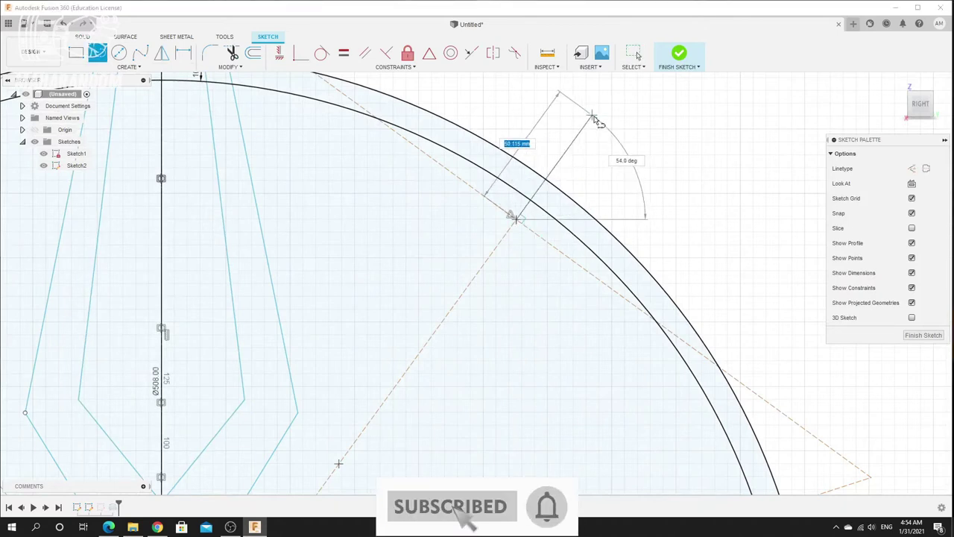
pyautogui.click(593, 116)
pyautogui.click(613, 130)
# Sketch a matching line outward across the ring from the midpoint of the upper-left pentagon side, and finish the sketch
pyautogui.scroll(-4, 616, 183)
pyautogui.scroll(2, 246, 217)
pyautogui.click(231, 190)
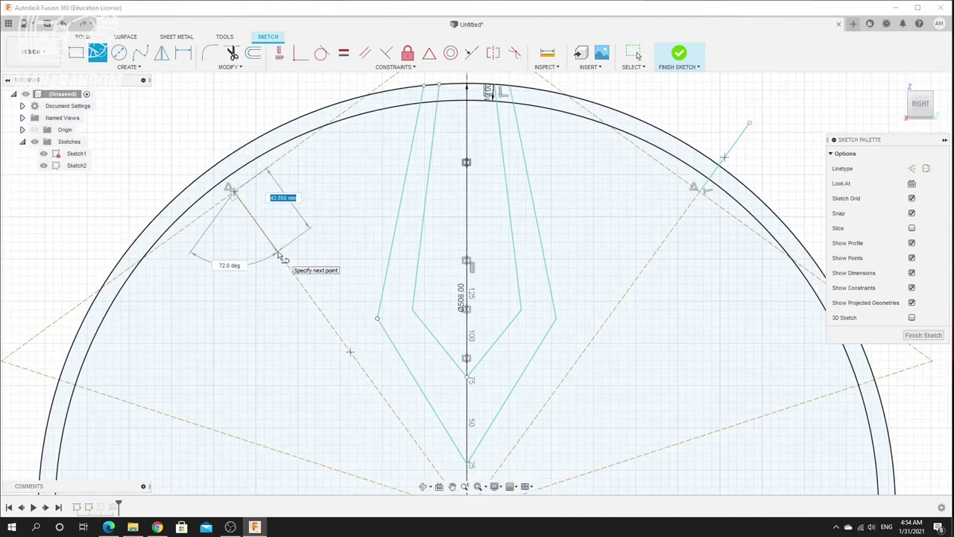
pyautogui.click(183, 122)
pyautogui.press('Escape')
pyautogui.scroll(-3, 310, 122)
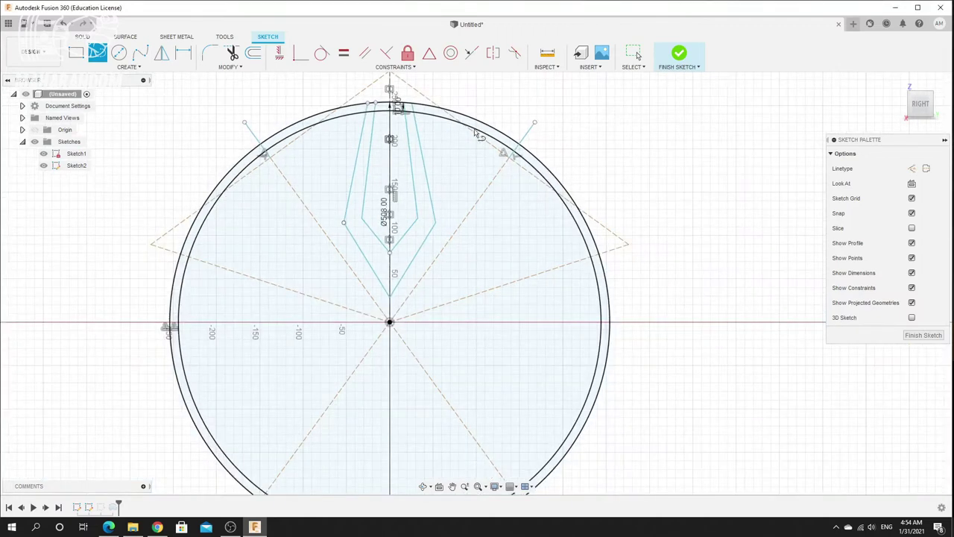
pyautogui.click(679, 53)
pyautogui.scroll(-2, 499, 194)
pyautogui.moveTo(405, 201)
pyautogui.keyDown('shift'); pyautogui.mouseDown(button='middle')
pyautogui.moveTo(394, 204)
pyautogui.moveTo(455, 246)
pyautogui.mouseUp(button='middle'); pyautogui.keyUp('shift')
pyautogui.scroll(3, 436, 229)
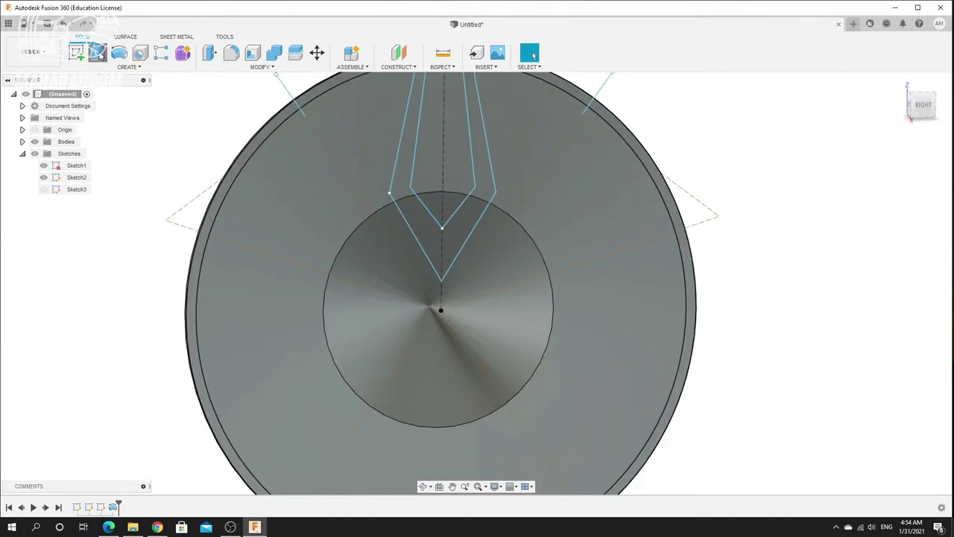
pyautogui.click(99, 55)
pyautogui.scroll(-3, 391, 277)
pyautogui.scroll(2, 402, 272)
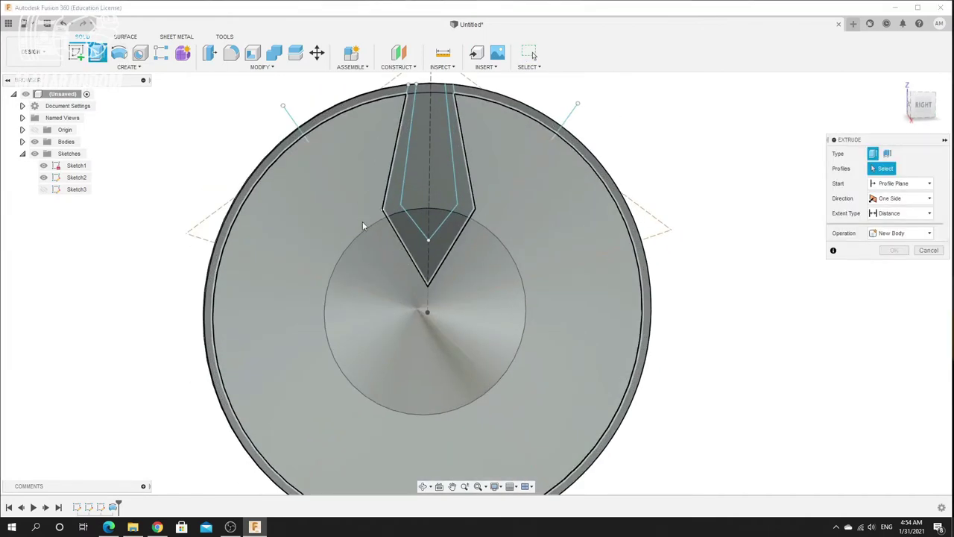
pyautogui.click(360, 167)
pyautogui.click(305, 164)
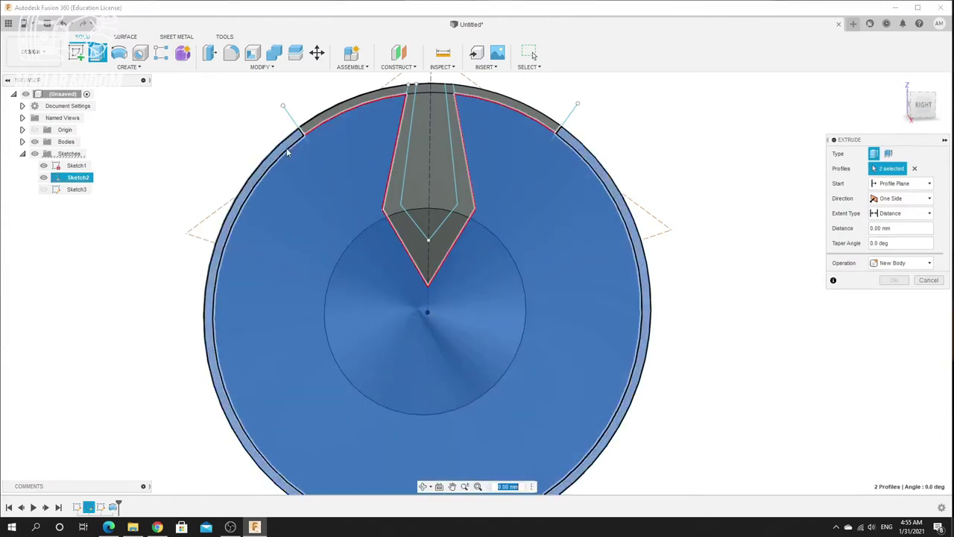
pyautogui.click(440, 168)
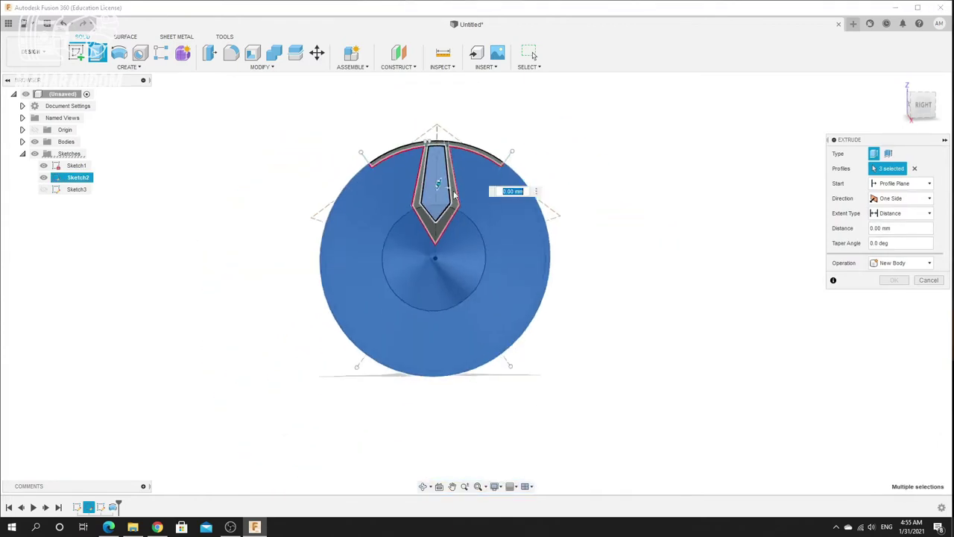
pyautogui.scroll(5, 435, 156)
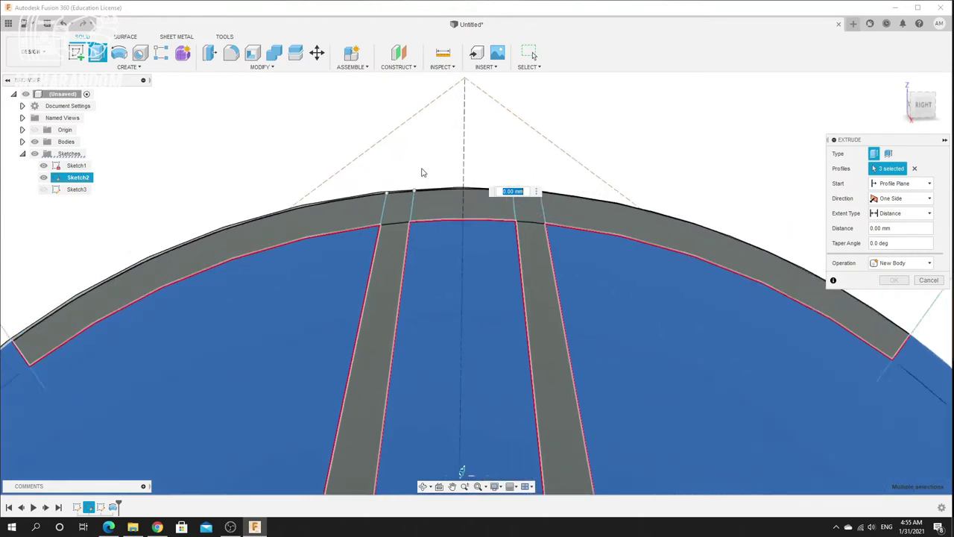
pyautogui.scroll(-5, 406, 223)
pyautogui.keyDown('shift'); pyautogui.moveTo(395, 255); pyautogui.dragTo(440, 299, button='middle'); pyautogui.keyUp('shift')
pyautogui.keyDown('shift'); pyautogui.moveTo(438, 299); pyautogui.dragTo(442, 239, button='middle'); pyautogui.keyUp('shift')
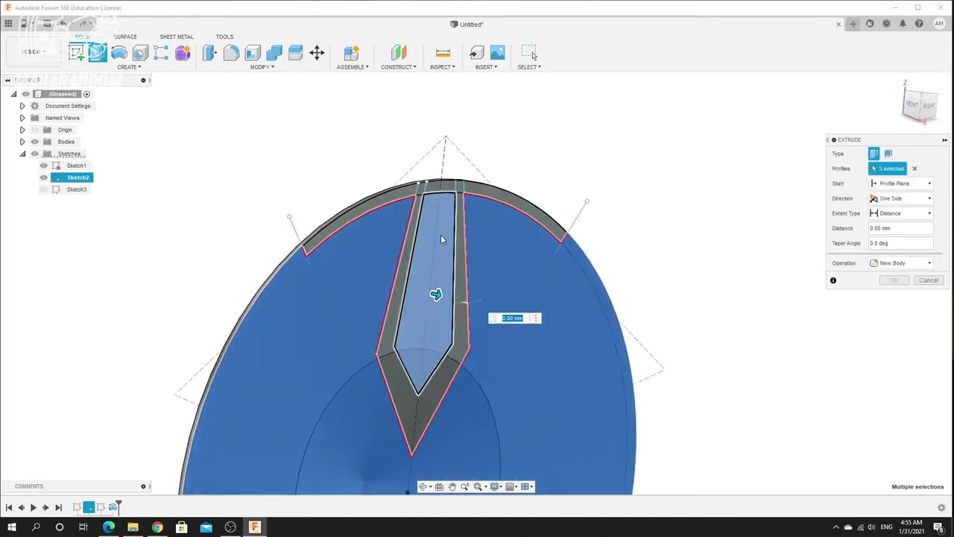
pyautogui.scroll(-3, 450, 290)
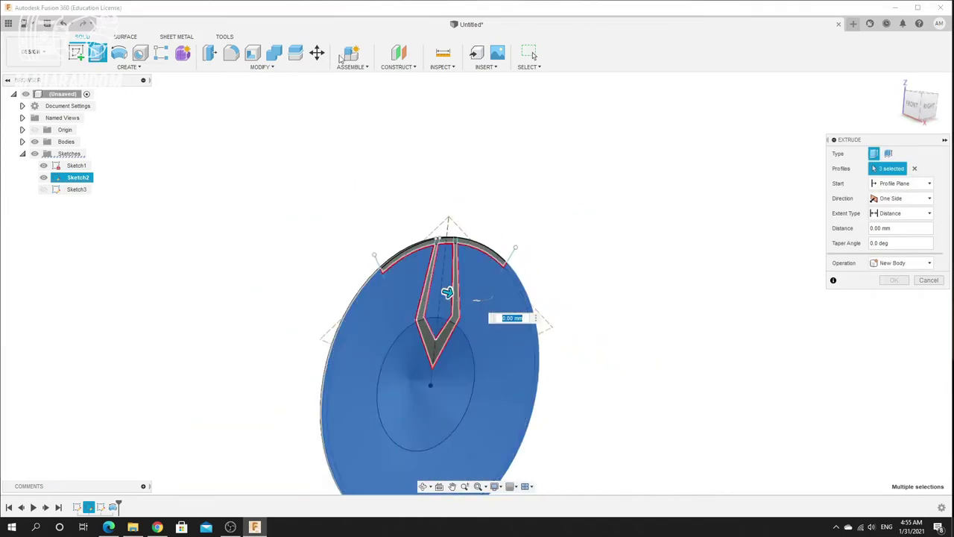
pyautogui.click(317, 52)
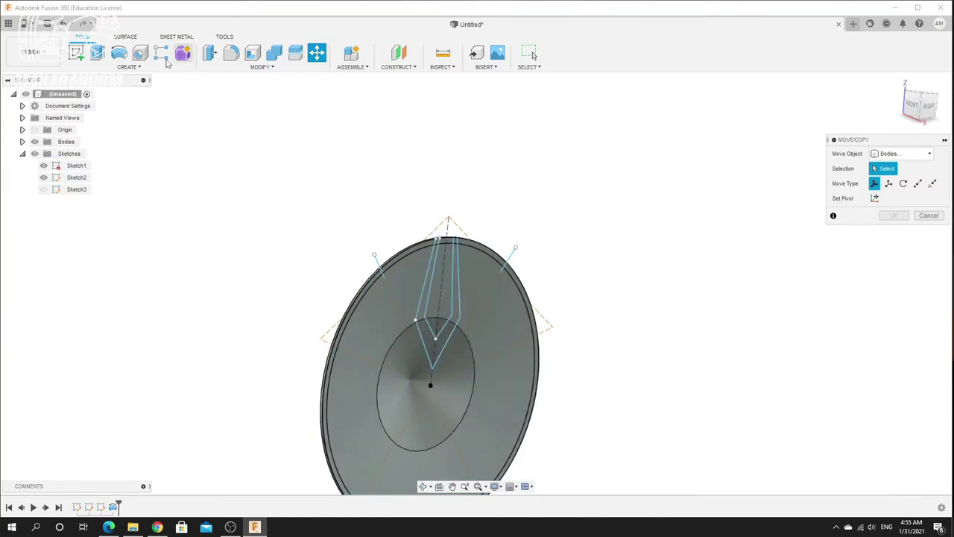
# Extrude the area around the spoke, the spoke's inner opening and the outer ring section -100 mm as a cut
pyautogui.click(97, 52)
pyautogui.scroll(3, 373, 277)
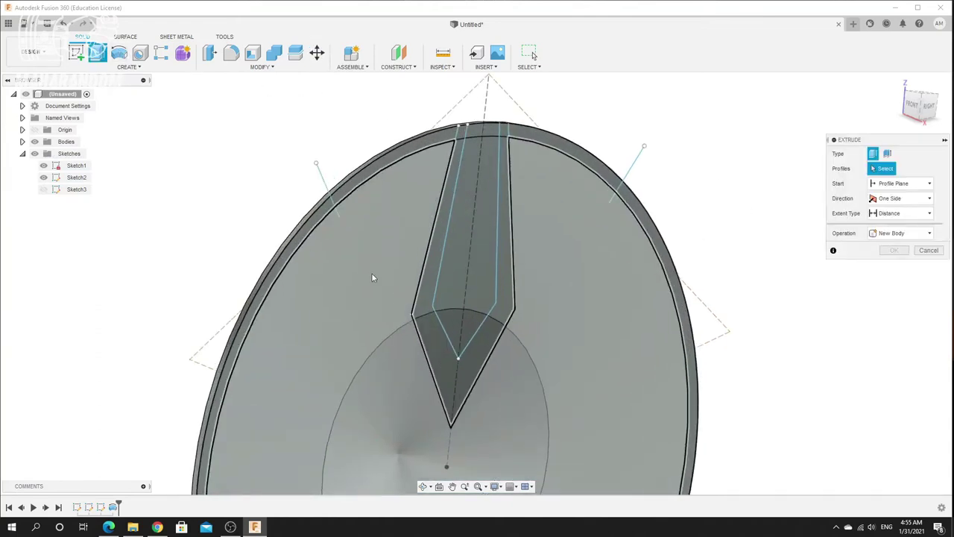
pyautogui.click(373, 276)
pyautogui.click(452, 272)
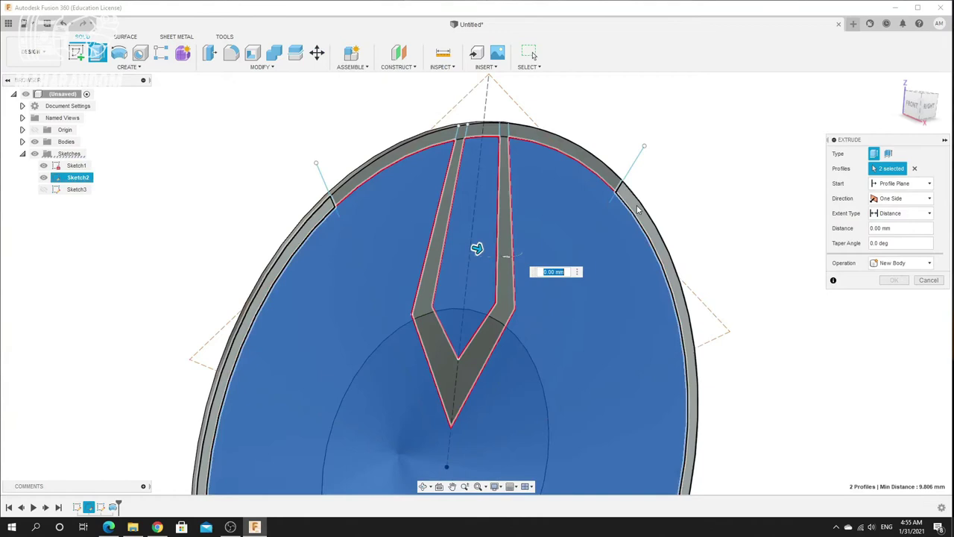
pyautogui.click(636, 213)
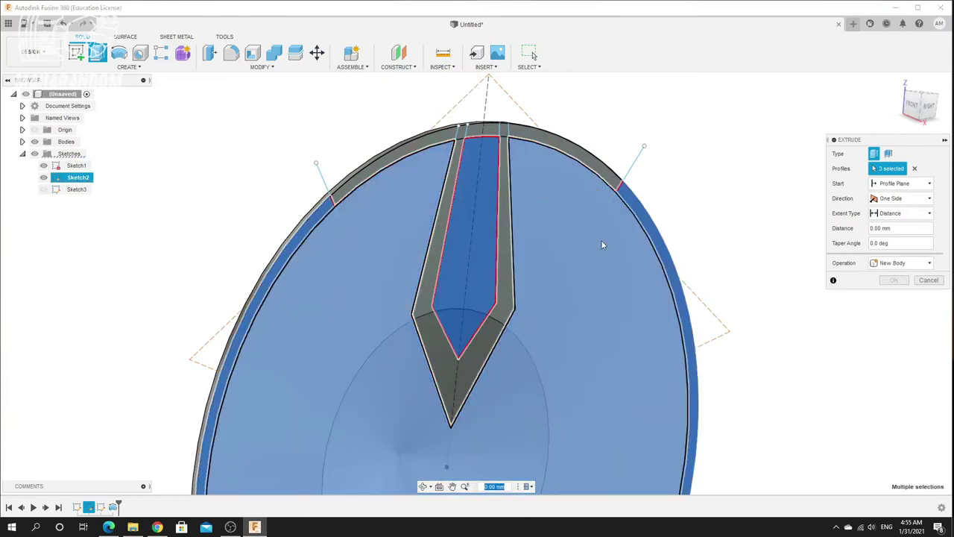
pyautogui.scroll(-5, 459, 364)
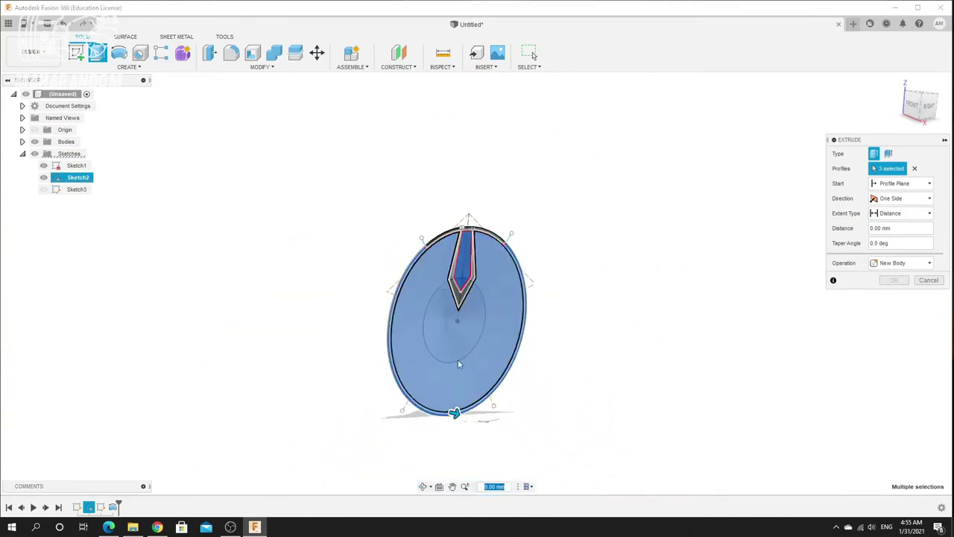
pyautogui.moveTo(437, 409); pyautogui.dragTo(414, 403)
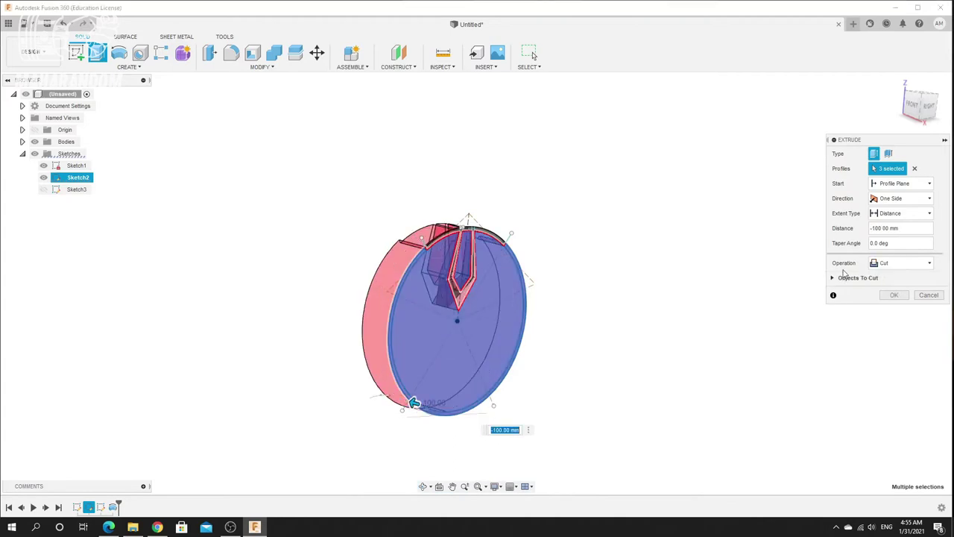
# Try a 5 mm extrusion distance with a taper angle of 1 degree on the selected profiles
pyautogui.scroll(5, 469, 246)
pyautogui.moveTo(470, 219)
pyautogui.keyDown('shift'); pyautogui.mouseDown(button='middle')
pyautogui.moveTo(402, 207)
pyautogui.moveTo(460, 204)
pyautogui.moveTo(394, 205)
pyautogui.moveTo(477, 212)
pyautogui.mouseUp(button='middle'); pyautogui.keyUp('shift')
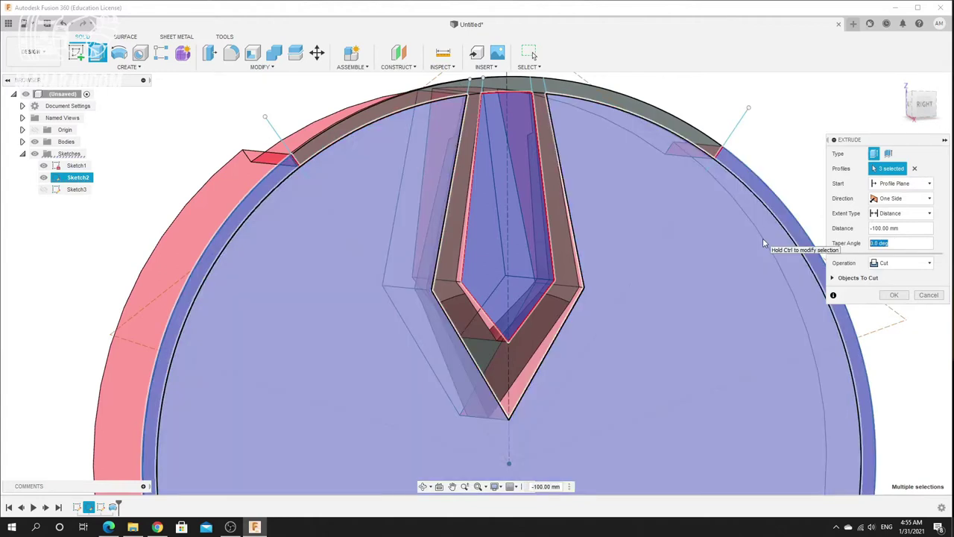
pyautogui.keyDown('shift'); pyautogui.moveTo(763, 238); pyautogui.dragTo(464, 258, button='middle'); pyautogui.keyUp('shift')
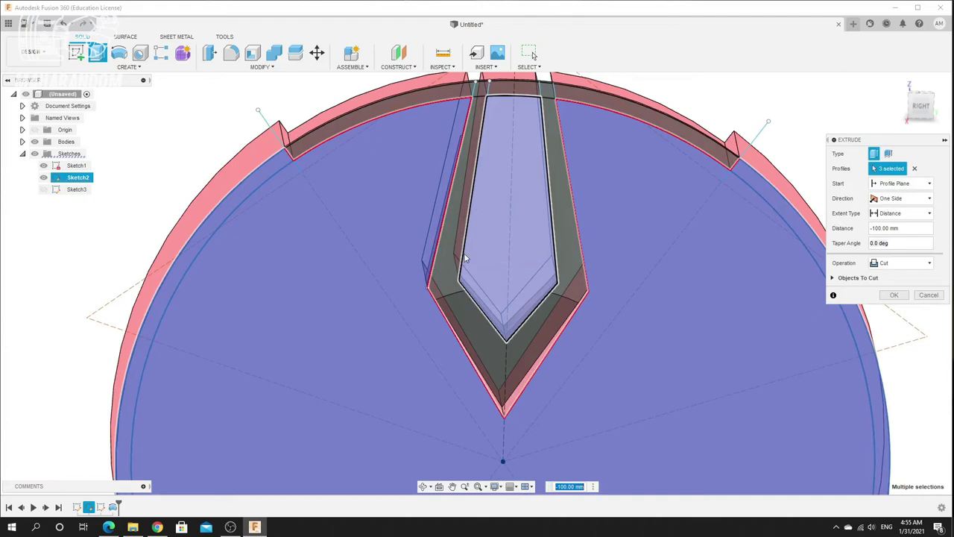
pyautogui.write('5')
pyautogui.keyDown('shift'); pyautogui.moveTo(465, 258); pyautogui.dragTo(493, 245, button='middle'); pyautogui.keyUp('shift')
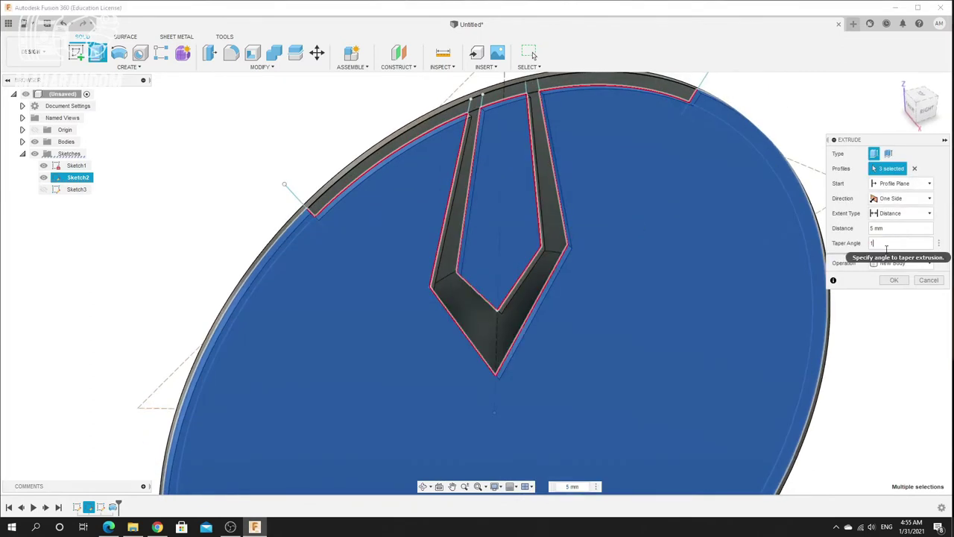
pyautogui.moveTo(495, 220)
pyautogui.keyDown('shift'); pyautogui.mouseDown(button='middle')
pyautogui.moveTo(497, 198)
pyautogui.moveTo(489, 204)
pyautogui.mouseUp(button='middle'); pyautogui.keyUp('shift')
pyautogui.scroll(-4, 492, 237)
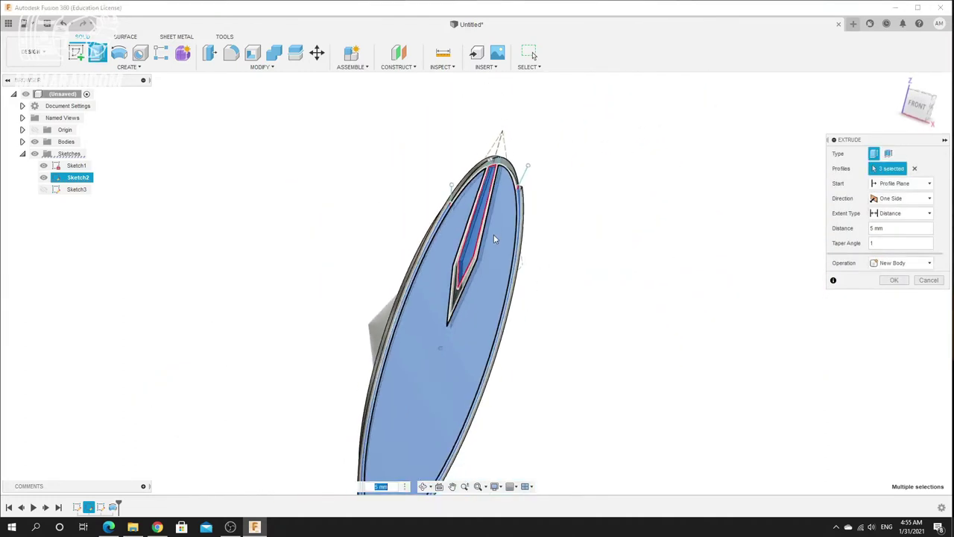
# Set the extrusion distance to -50 mm so that it cuts backward into the disc
pyautogui.moveTo(441, 435); pyautogui.dragTo(425, 429)
pyautogui.scroll(5, 465, 239)
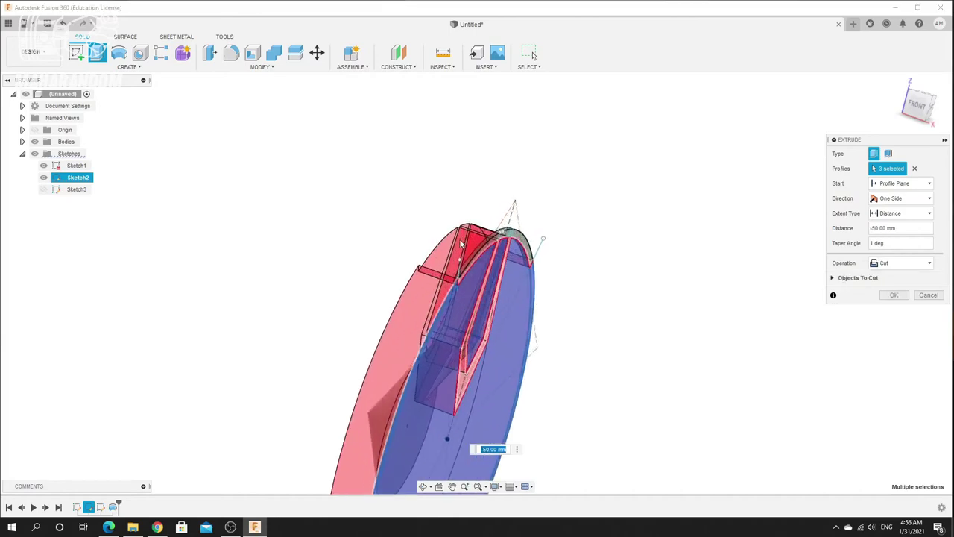
pyautogui.keyDown('shift'); pyautogui.moveTo(458, 274); pyautogui.dragTo(424, 285, button='middle'); pyautogui.keyUp('shift')
pyautogui.scroll(-3, 647, 216)
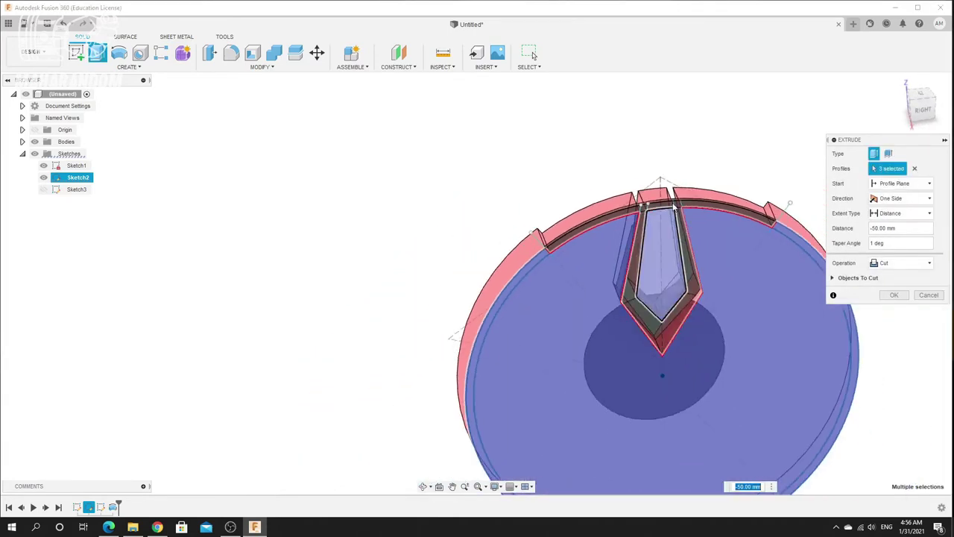
# Try a taper angle of -5 degrees on the cut and check how it slopes the spoke walls
pyautogui.scroll(4, 697, 193)
pyautogui.keyDown('shift'); pyautogui.moveTo(647, 187); pyautogui.dragTo(632, 219, button='middle'); pyautogui.keyUp('shift')
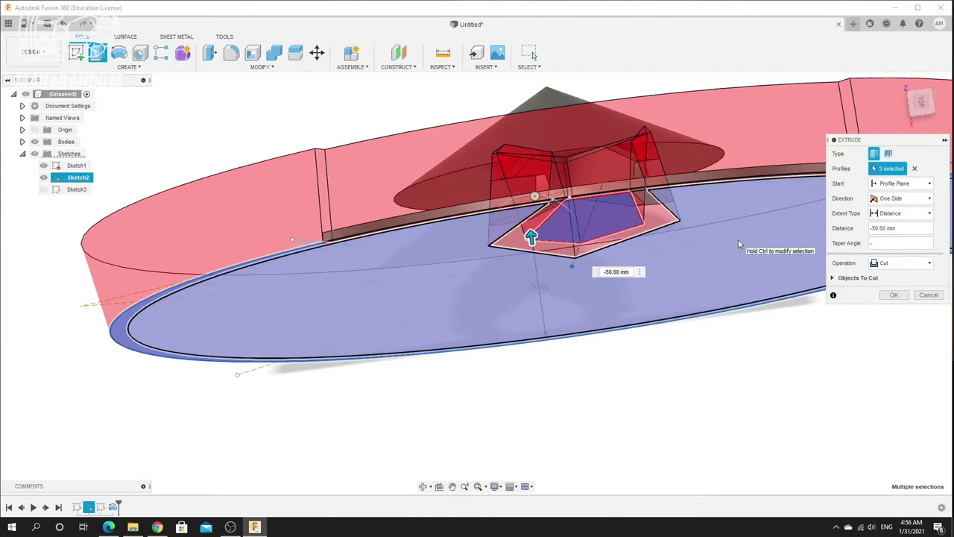
pyautogui.write('5')
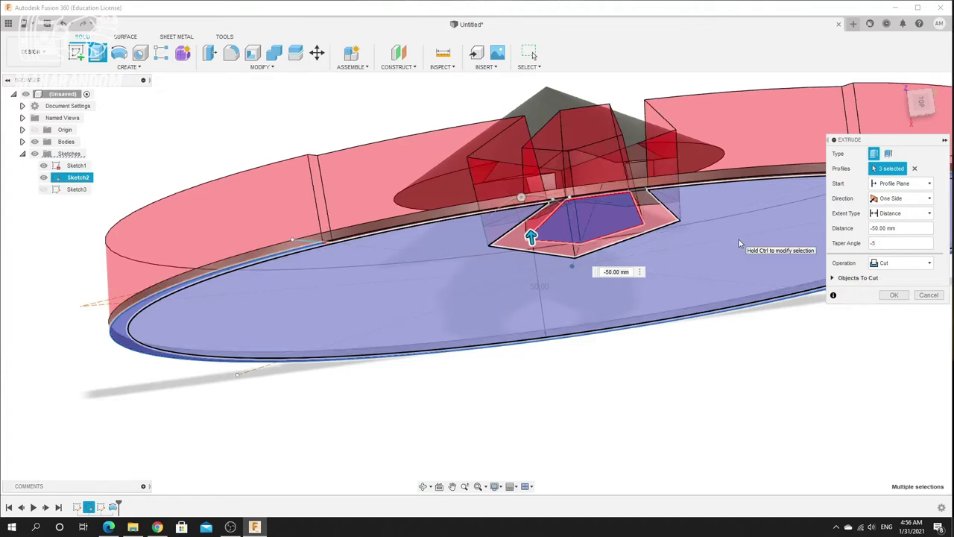
pyautogui.keyDown('shift'); pyautogui.moveTo(579, 194); pyautogui.dragTo(550, 105, button='middle'); pyautogui.keyUp('shift')
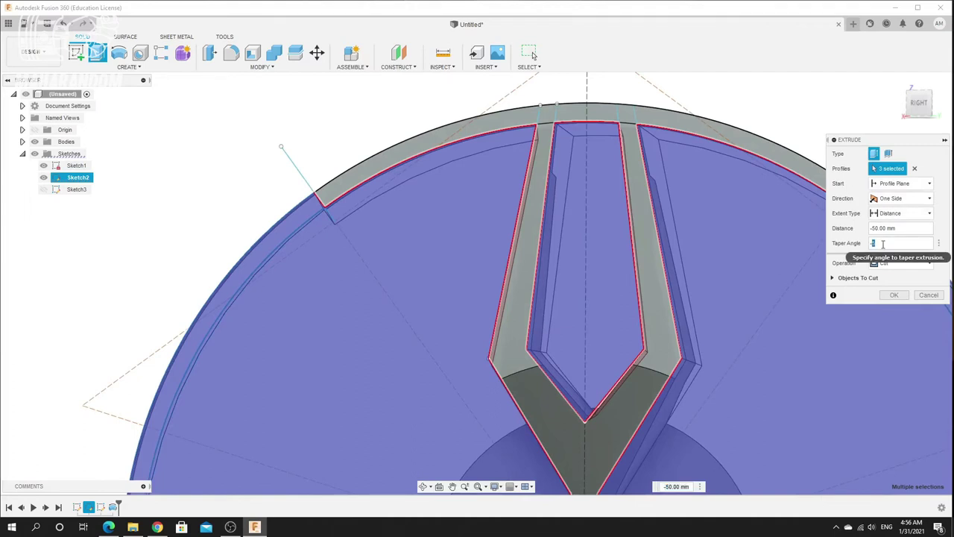
# Set the cut's taper angle to -10 degrees and apply the cut
pyautogui.keyDown('shift'); pyautogui.moveTo(595, 280); pyautogui.dragTo(609, 285, button='middle'); pyautogui.keyUp('shift')
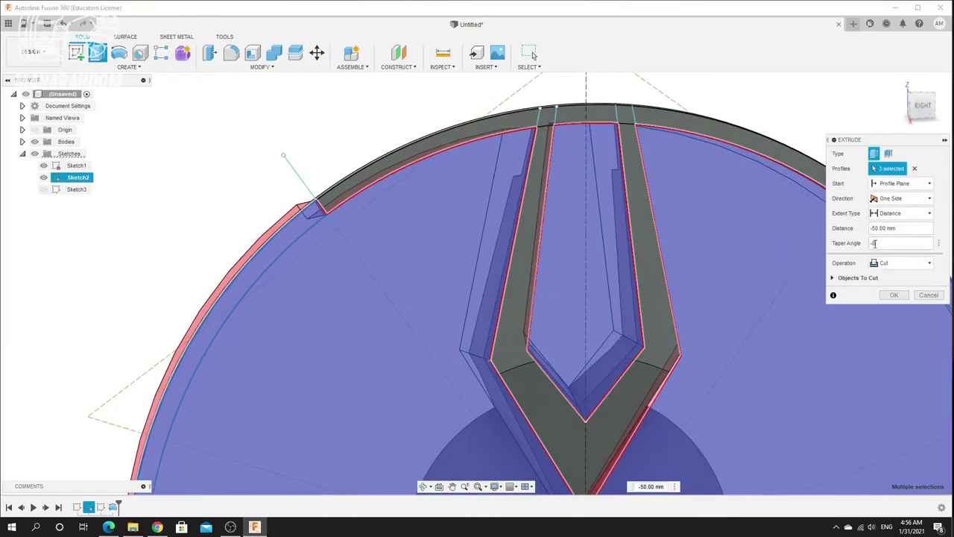
pyautogui.write('0')
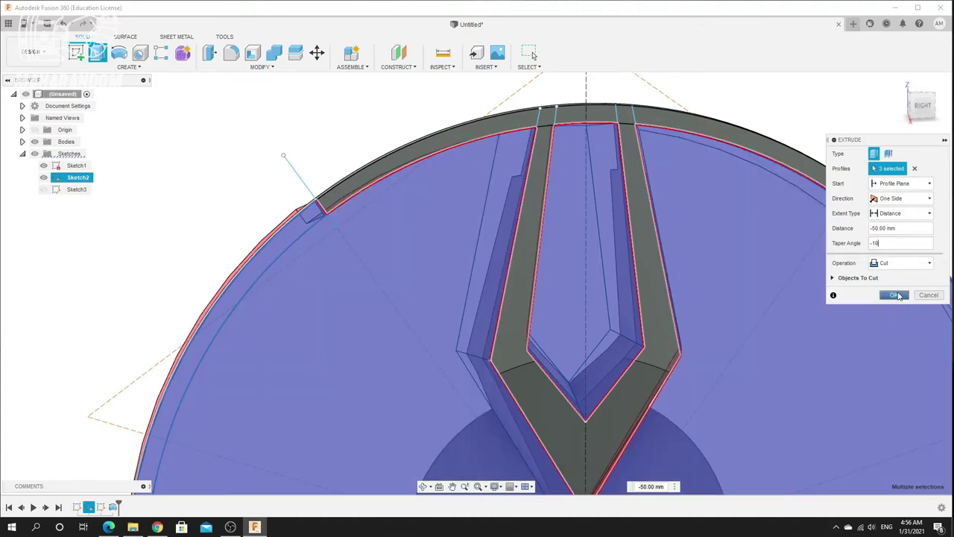
pyautogui.click(898, 295)
# Edit the tapered spoke cut and extend its distance farther back so it passes completely through the hub cone
pyautogui.scroll(-3, 577, 273)
pyautogui.keyDown('shift'); pyautogui.moveTo(577, 281); pyautogui.dragTo(536, 313, button='middle'); pyautogui.keyUp('shift')
pyautogui.scroll(-3, 536, 314)
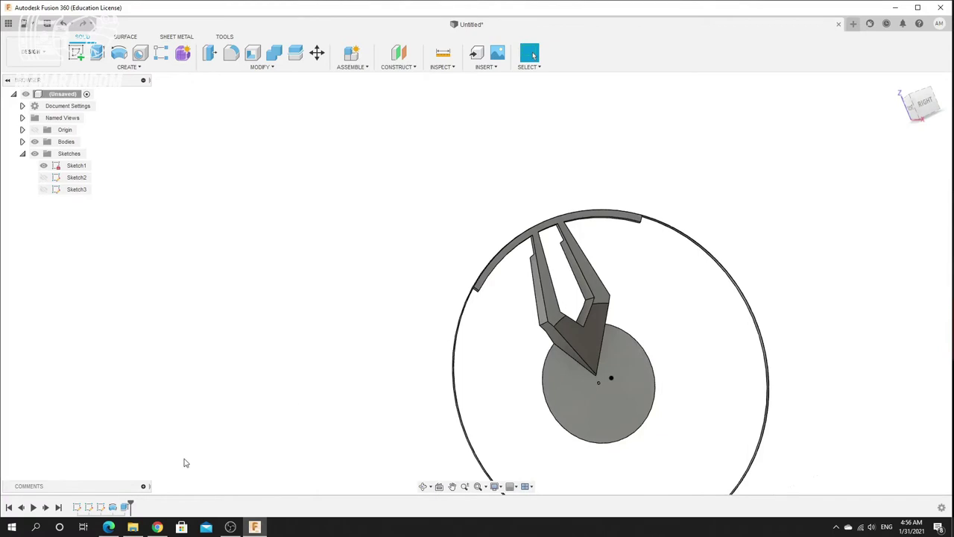
pyautogui.rightClick(126, 507)
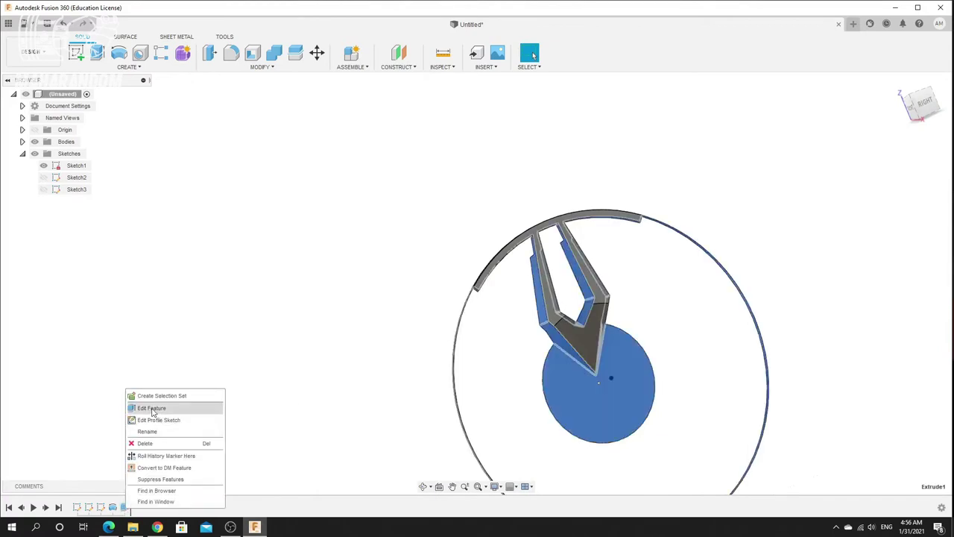
pyautogui.click(153, 409)
pyautogui.keyDown('shift'); pyautogui.moveTo(515, 394); pyautogui.dragTo(542, 452, button='middle'); pyautogui.keyUp('shift')
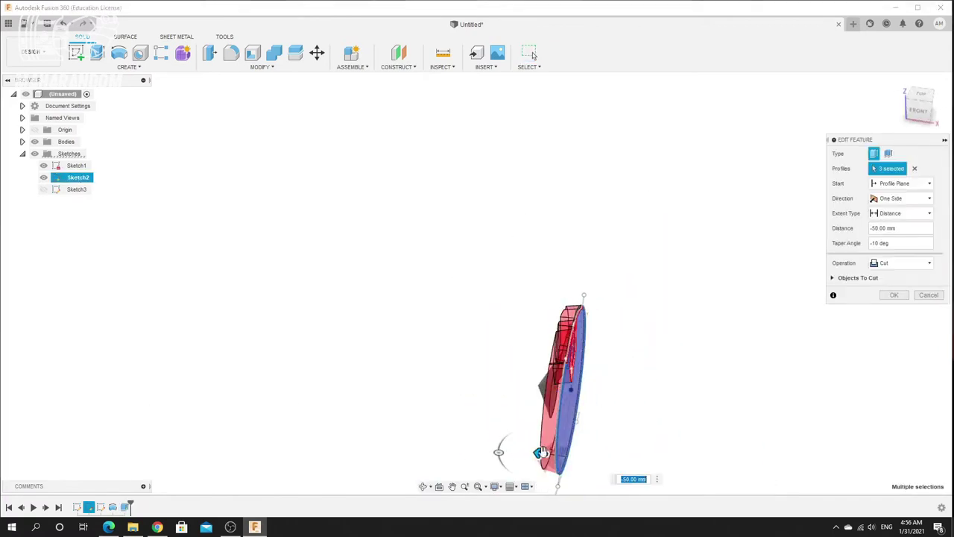
pyautogui.moveTo(538, 453); pyautogui.dragTo(494, 438)
pyautogui.keyDown('shift'); pyautogui.moveTo(498, 436); pyautogui.dragTo(488, 358, button='middle'); pyautogui.keyUp('shift')
pyautogui.click(893, 295)
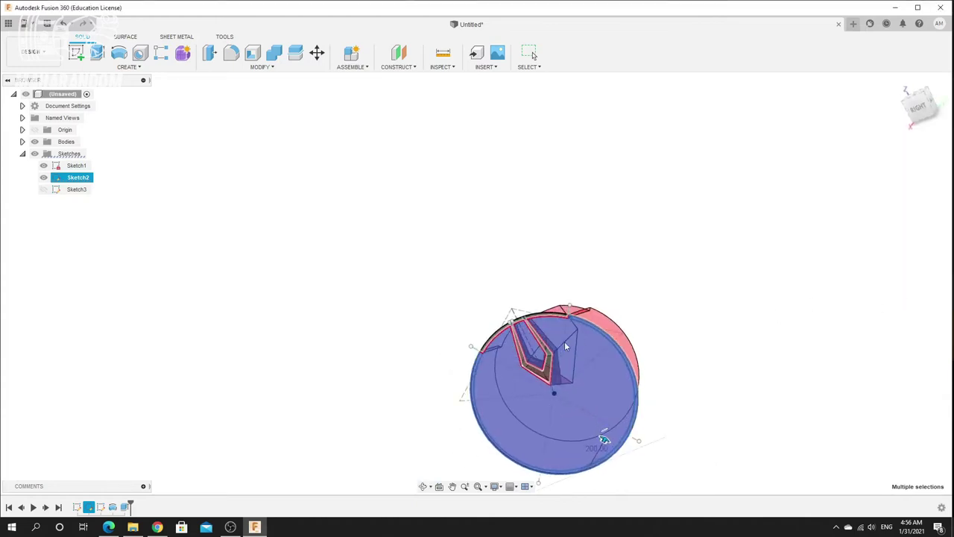
# Examine the remaining spoke's tapered walls and its joint with the rim arc from several angles
pyautogui.scroll(5, 538, 339)
pyautogui.keyDown('shift'); pyautogui.moveTo(534, 342); pyautogui.dragTo(564, 387, button='middle'); pyautogui.keyUp('shift')
pyautogui.scroll(-3, 565, 349)
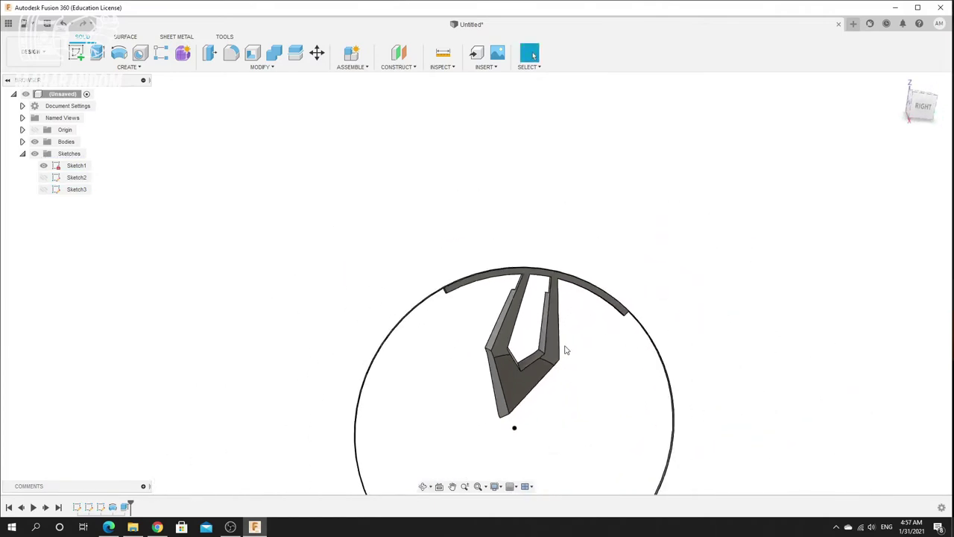
pyautogui.scroll(3, 531, 377)
pyautogui.scroll(-2, 520, 381)
pyautogui.scroll(1, 504, 383)
pyautogui.keyDown('shift'); pyautogui.moveTo(504, 382); pyautogui.dragTo(466, 391, button='middle'); pyautogui.keyUp('shift')
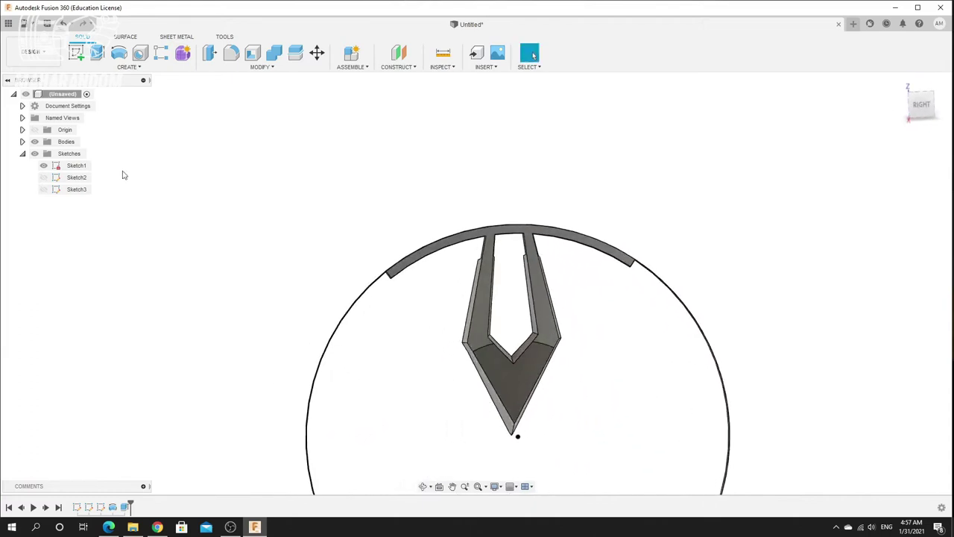
# Circular-pattern the spoke body around the X axis with full angular spacing and a quantity of 5
pyautogui.click(129, 67)
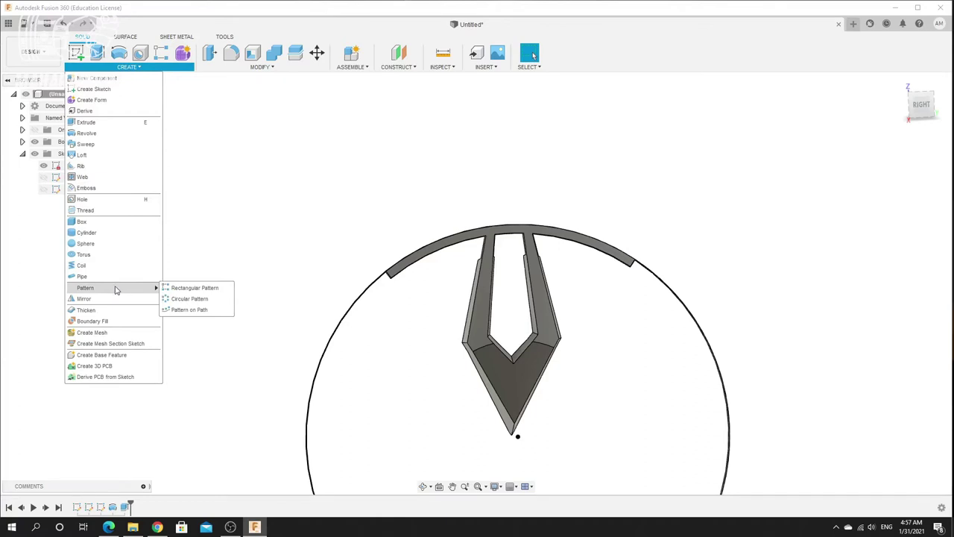
pyautogui.click(188, 298)
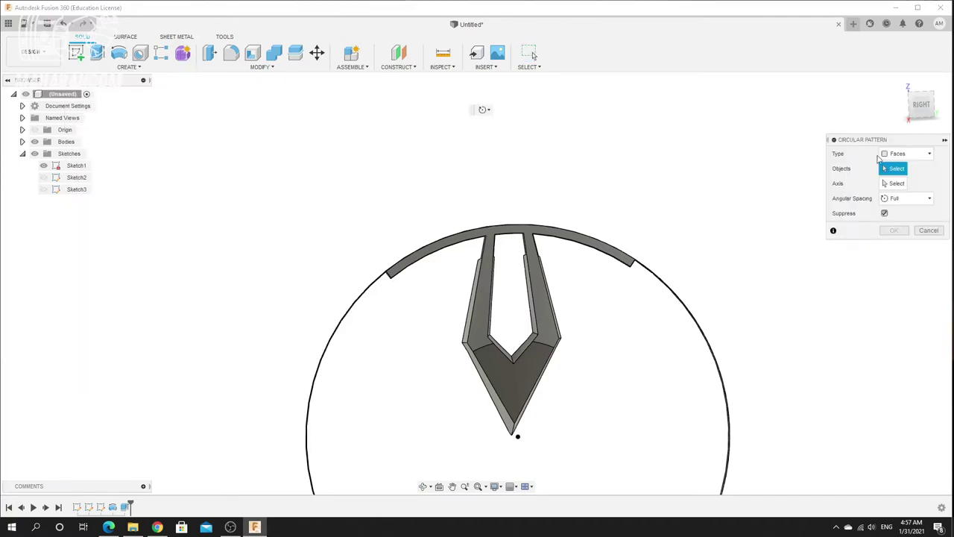
pyautogui.click(900, 178)
pyautogui.click(539, 300)
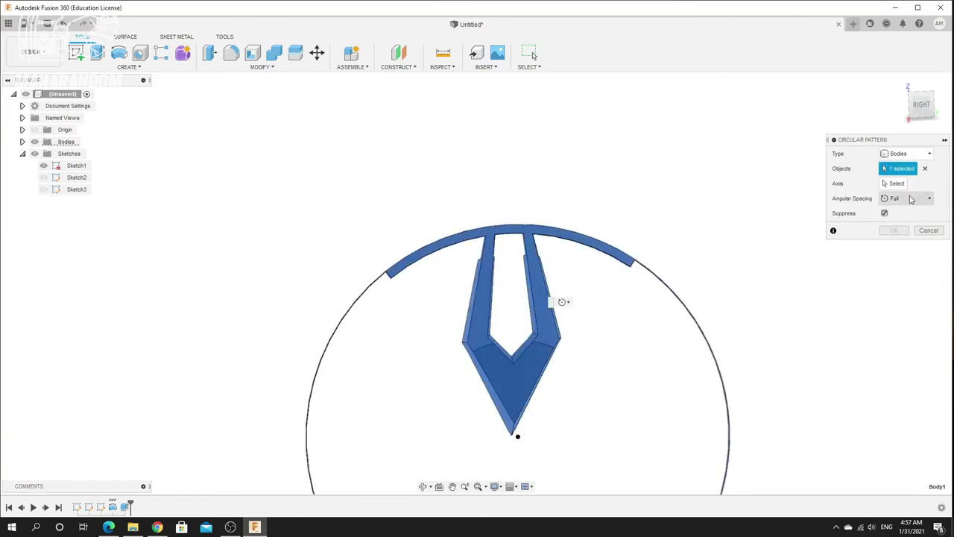
pyautogui.click(900, 185)
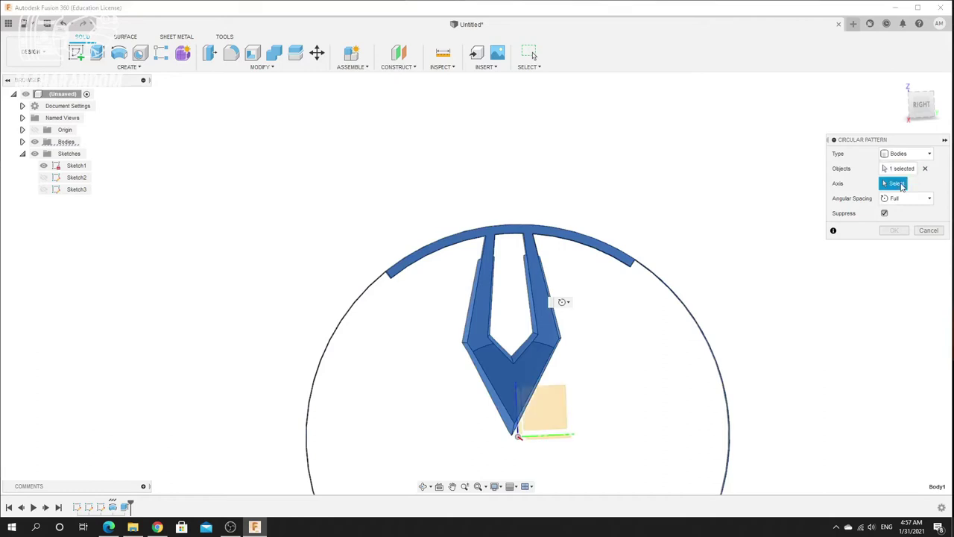
pyautogui.scroll(-3, 497, 319)
pyautogui.scroll(3, 497, 393)
pyautogui.keyDown('shift'); pyautogui.moveTo(474, 364); pyautogui.dragTo(529, 352, button='middle'); pyautogui.keyUp('shift')
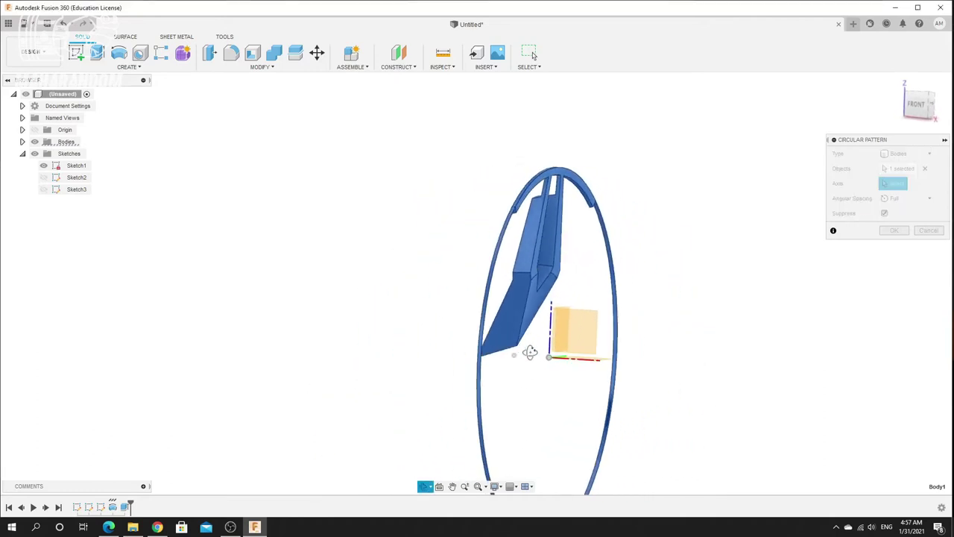
pyautogui.click(585, 359)
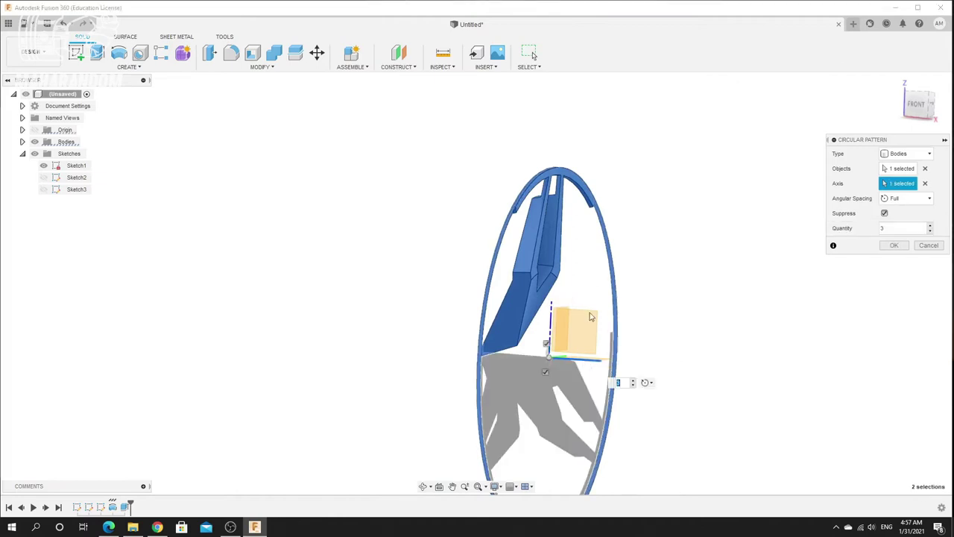
pyautogui.keyDown('shift'); pyautogui.moveTo(590, 313); pyautogui.dragTo(547, 333, button='middle'); pyautogui.keyUp('shift')
pyautogui.click(931, 227)
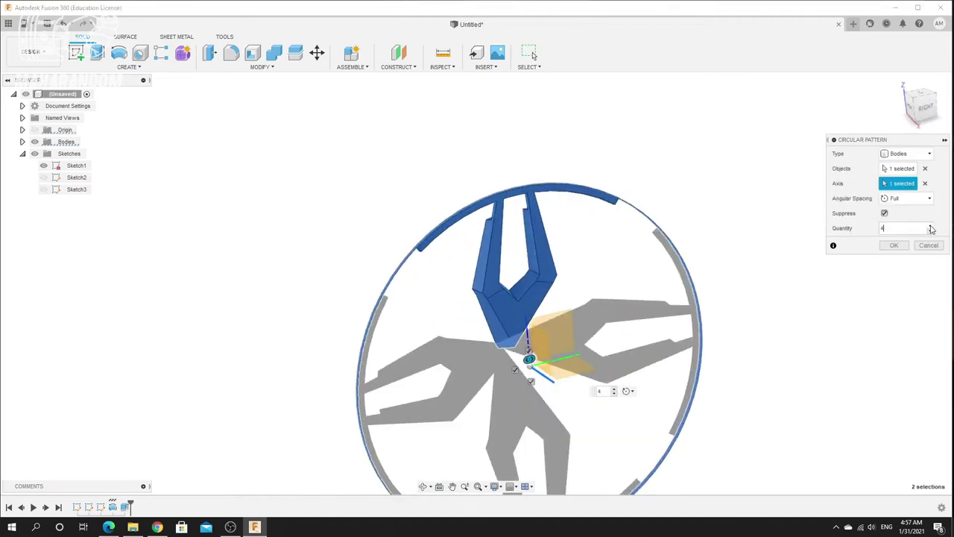
pyautogui.click(930, 226)
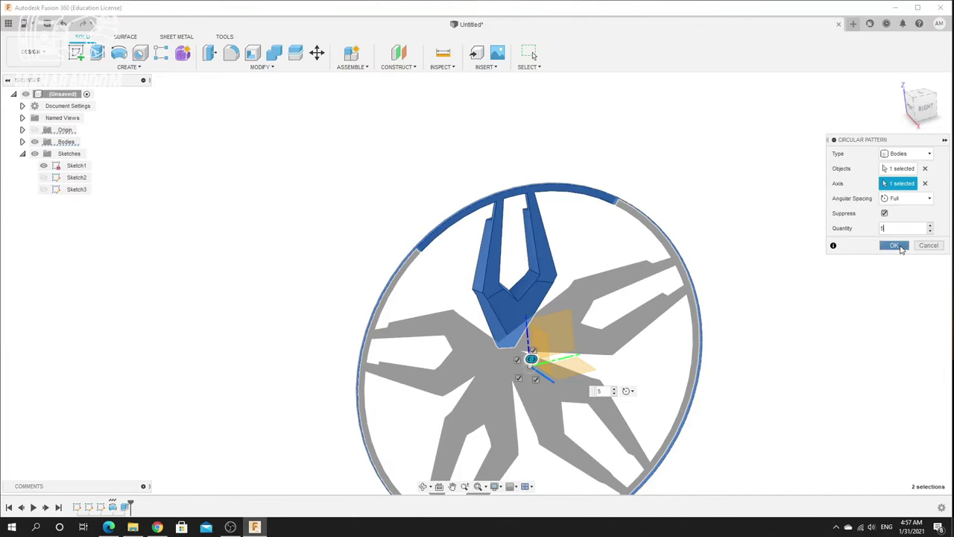
pyautogui.click(894, 245)
# Inspect the patterned spokes where they meet at the hub and review the circular pattern's settings
pyautogui.scroll(3, 589, 323)
pyautogui.moveTo(498, 333)
pyautogui.keyDown('shift'); pyautogui.mouseDown(button='middle')
pyautogui.moveTo(465, 342)
pyautogui.moveTo(366, 275)
pyautogui.moveTo(671, 298)
pyautogui.moveTo(490, 329)
pyautogui.mouseUp(button='middle'); pyautogui.keyUp('shift')
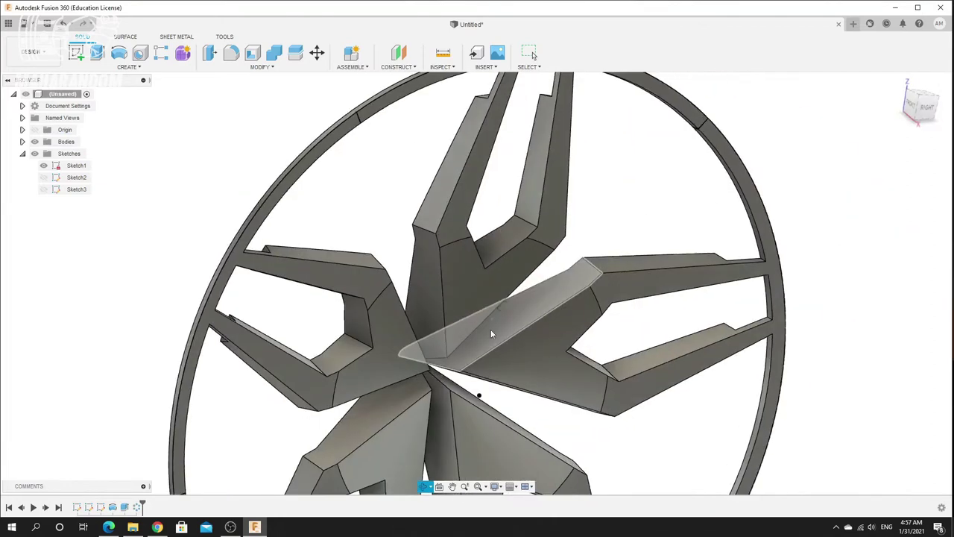
pyautogui.rightClick(136, 507)
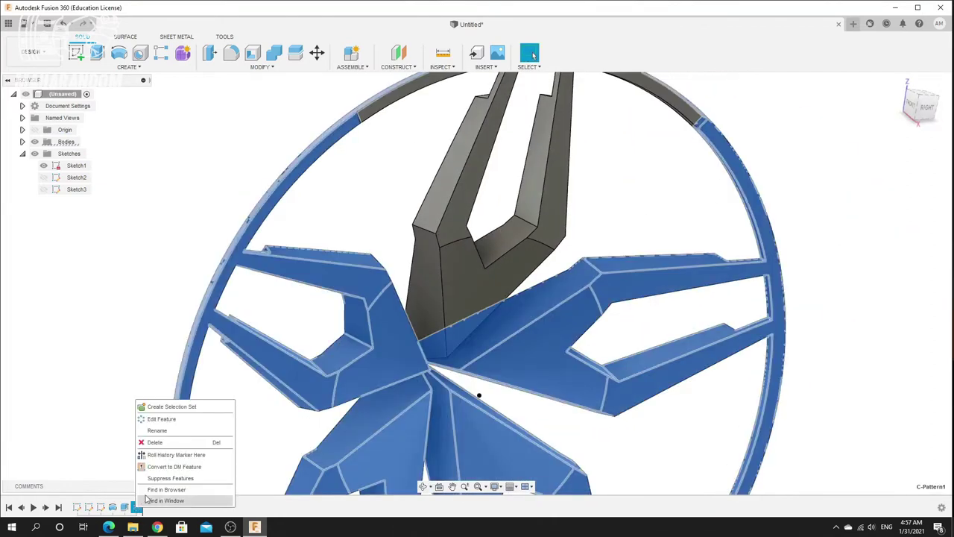
pyautogui.click(167, 419)
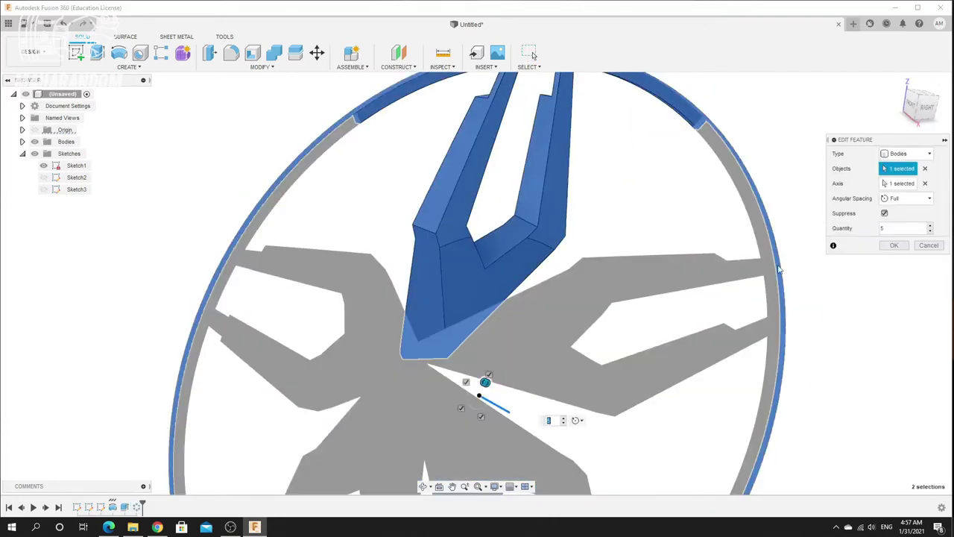
pyautogui.click(894, 246)
pyautogui.scroll(-4, 422, 308)
pyautogui.scroll(2, 419, 338)
pyautogui.keyDown('shift'); pyautogui.moveTo(420, 339); pyautogui.dragTo(353, 213, button='middle'); pyautogui.keyUp('shift')
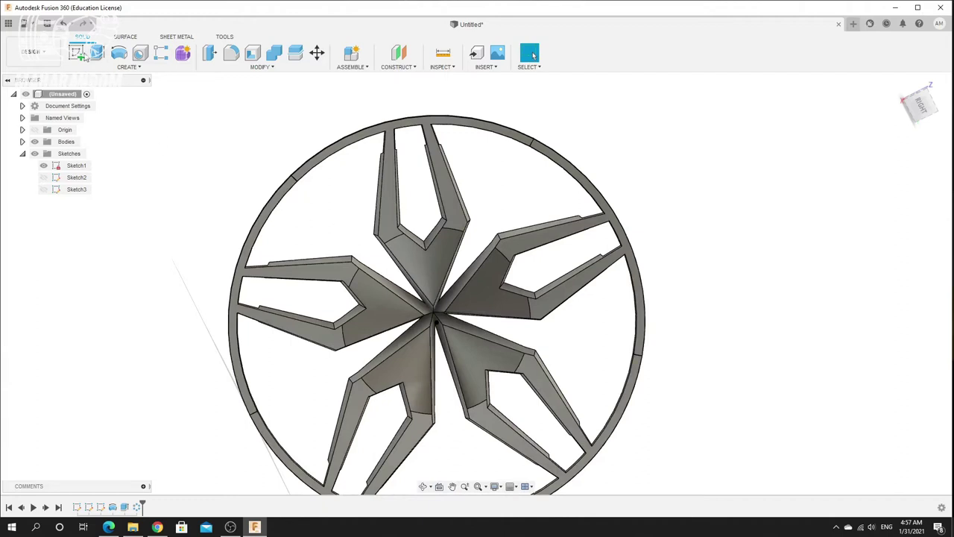
pyautogui.click(83, 56)
pyautogui.moveTo(447, 278)
pyautogui.keyDown('shift'); pyautogui.mouseDown(button='middle')
pyautogui.moveTo(500, 305)
pyautogui.moveTo(517, 246)
pyautogui.moveTo(493, 258)
pyautogui.moveTo(480, 219)
pyautogui.mouseUp(button='middle'); pyautogui.keyUp('shift')
pyautogui.rightClick(284, 122)
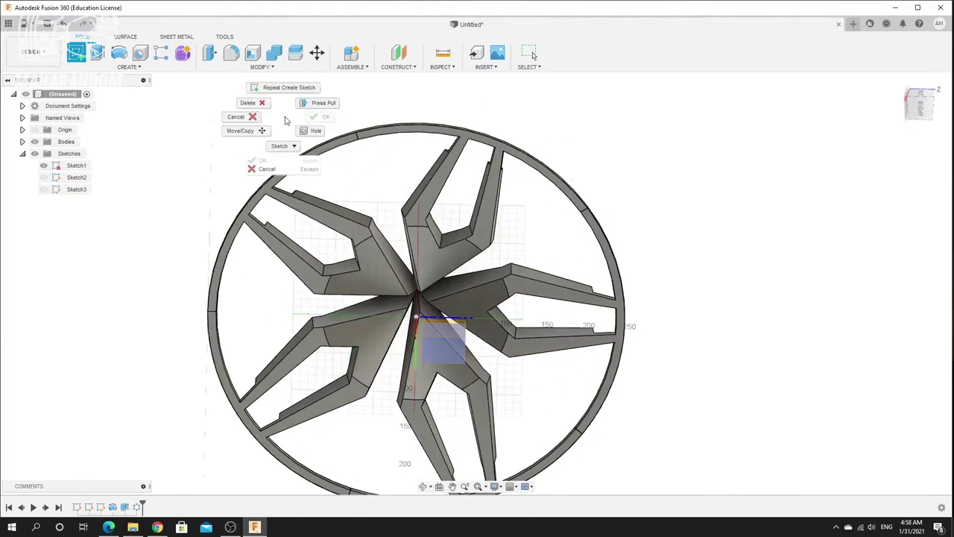
pyautogui.click(239, 117)
pyautogui.keyDown('shift'); pyautogui.moveTo(335, 217); pyautogui.dragTo(395, 200, button='middle'); pyautogui.keyUp('shift')
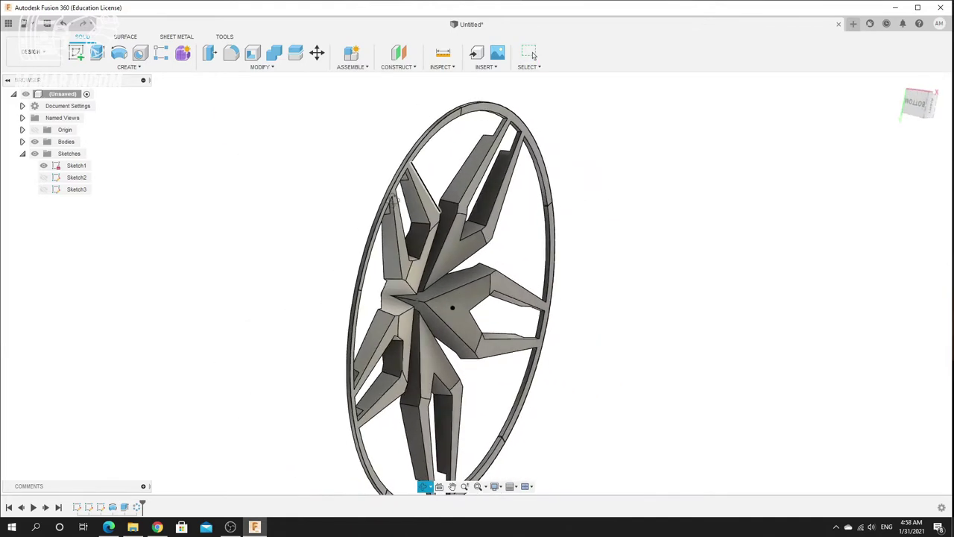
# Show Sketch3 with the rim barrel profile while keeping Sketch2 hidden
pyautogui.click(43, 190)
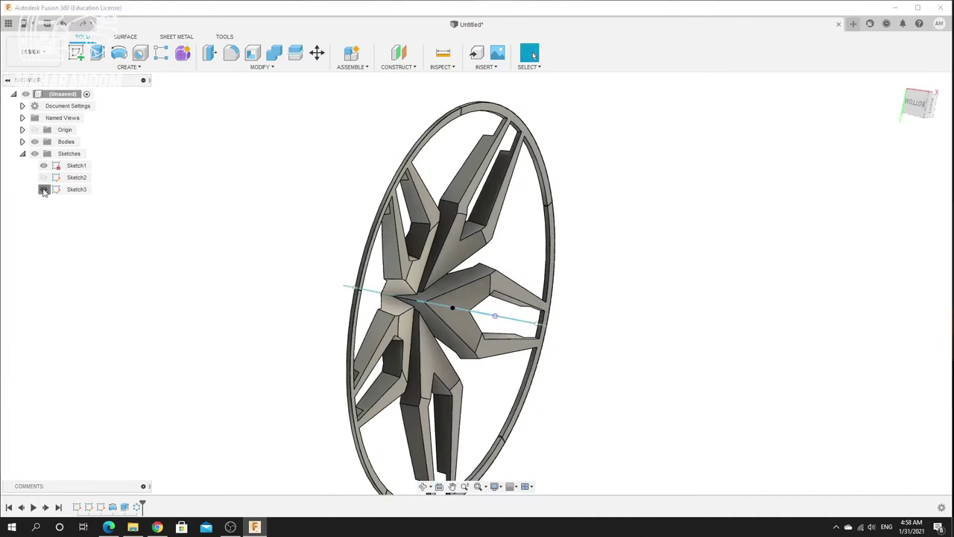
pyautogui.click(43, 178)
pyautogui.moveTo(247, 210)
pyautogui.keyDown('shift'); pyautogui.mouseDown(button='middle')
pyautogui.moveTo(262, 228)
pyautogui.moveTo(240, 264)
pyautogui.moveTo(160, 223)
pyautogui.mouseUp(button='middle'); pyautogui.keyUp('shift')
pyautogui.click(44, 190)
pyautogui.click(44, 177)
pyautogui.scroll(-2, 395, 192)
pyautogui.scroll(3, 411, 163)
pyautogui.click(438, 166)
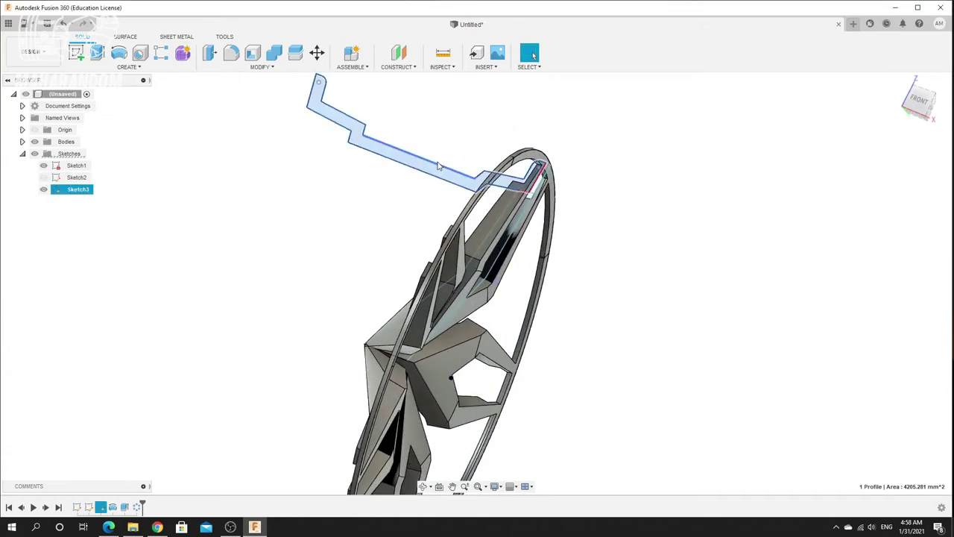
pyautogui.click(366, 203)
pyautogui.scroll(-3, 341, 216)
pyautogui.scroll(2, 340, 218)
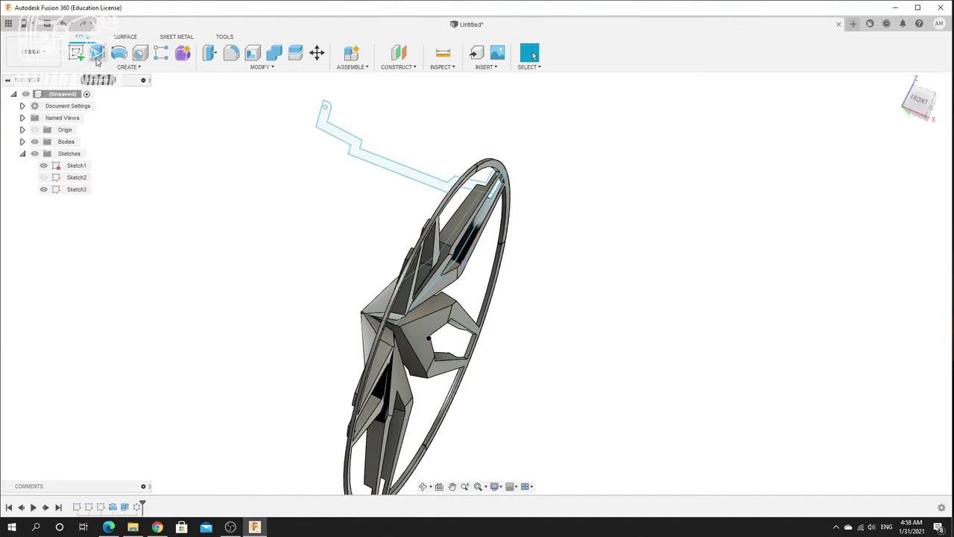
# Revolve the rim barrel profile 360 degrees about the X axis and join it to the spokes
pyautogui.click(122, 60)
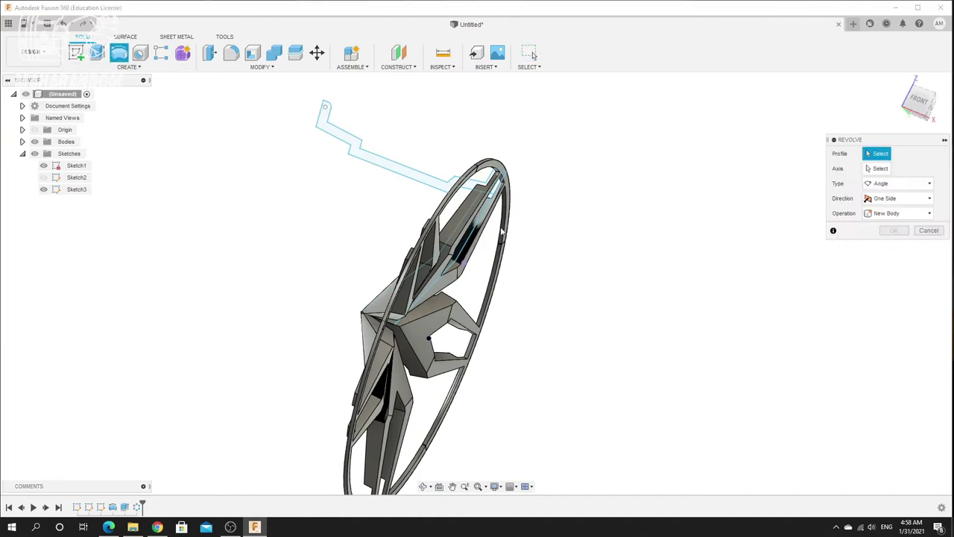
pyautogui.click(418, 177)
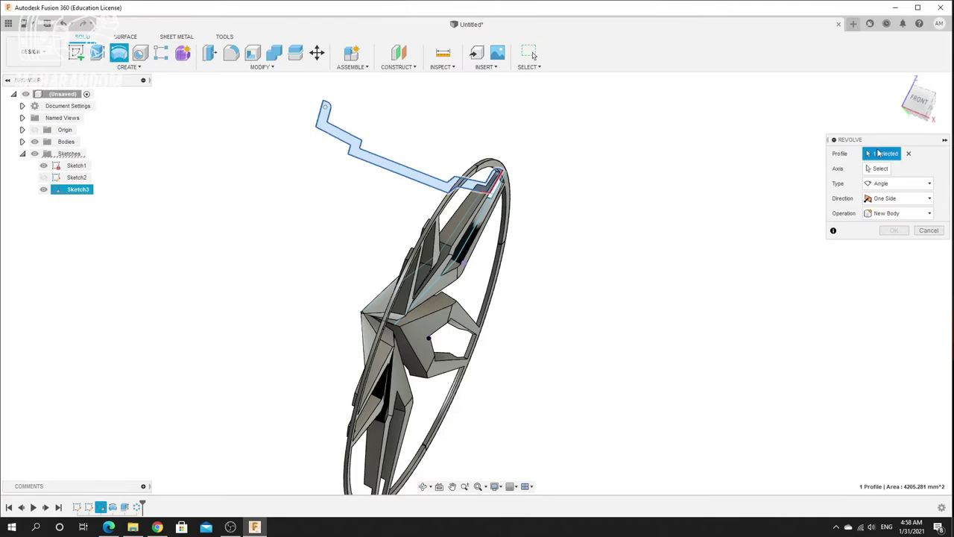
pyautogui.click(876, 170)
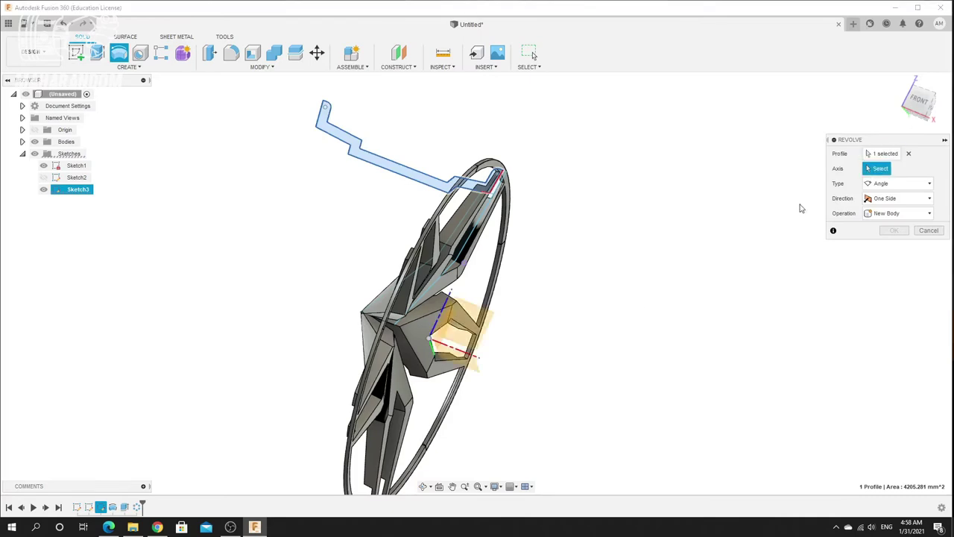
pyautogui.click(463, 355)
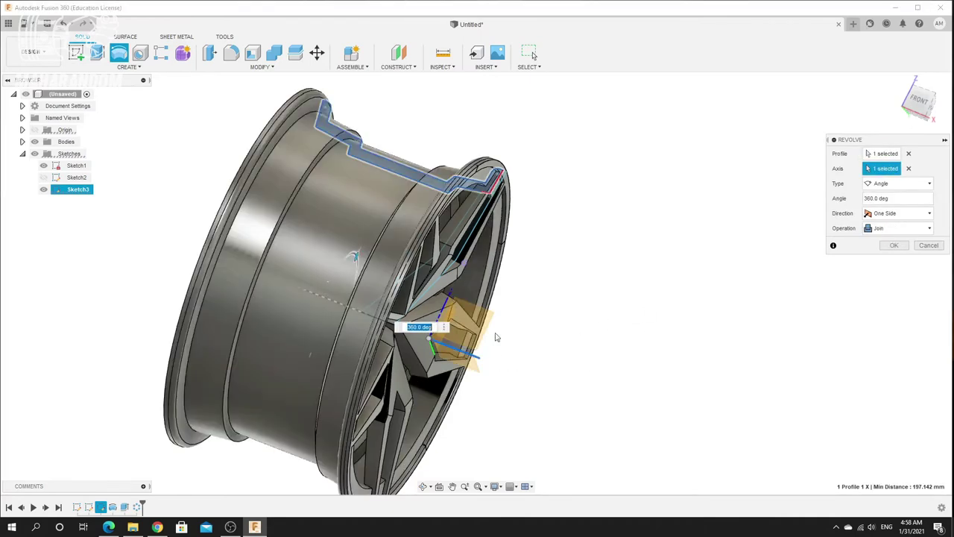
pyautogui.keyDown('shift'); pyautogui.moveTo(499, 248); pyautogui.dragTo(396, 161, button='middle'); pyautogui.keyUp('shift')
pyautogui.scroll(2, 396, 162)
pyautogui.scroll(2, 410, 219)
pyautogui.scroll(-3, 393, 230)
pyautogui.moveTo(393, 230)
pyautogui.keyDown('shift'); pyautogui.mouseDown(button='middle')
pyautogui.moveTo(424, 225)
pyautogui.moveTo(423, 240)
pyautogui.moveTo(379, 247)
pyautogui.moveTo(399, 221)
pyautogui.moveTo(387, 236)
pyautogui.mouseUp(button='middle'); pyautogui.keyUp('shift')
pyautogui.scroll(3, 529, 298)
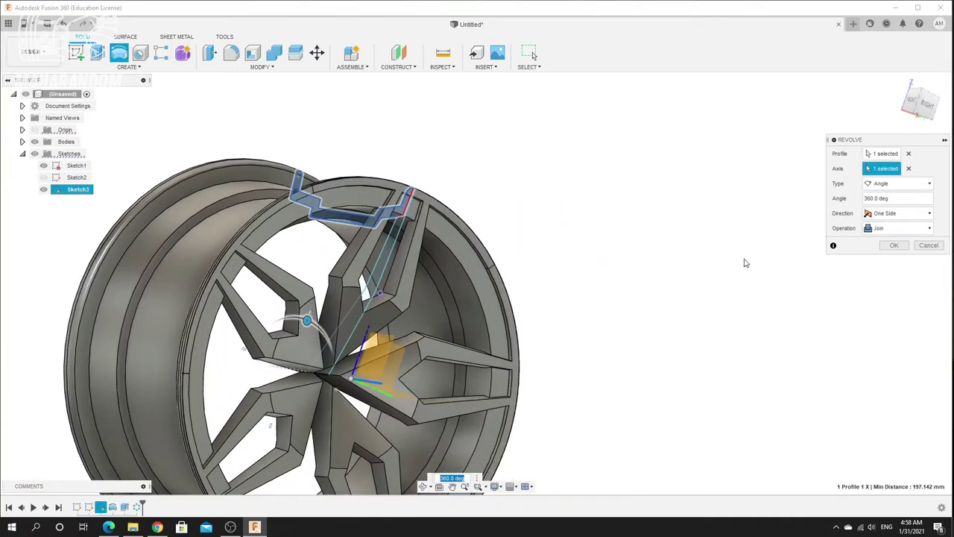
pyautogui.click(895, 246)
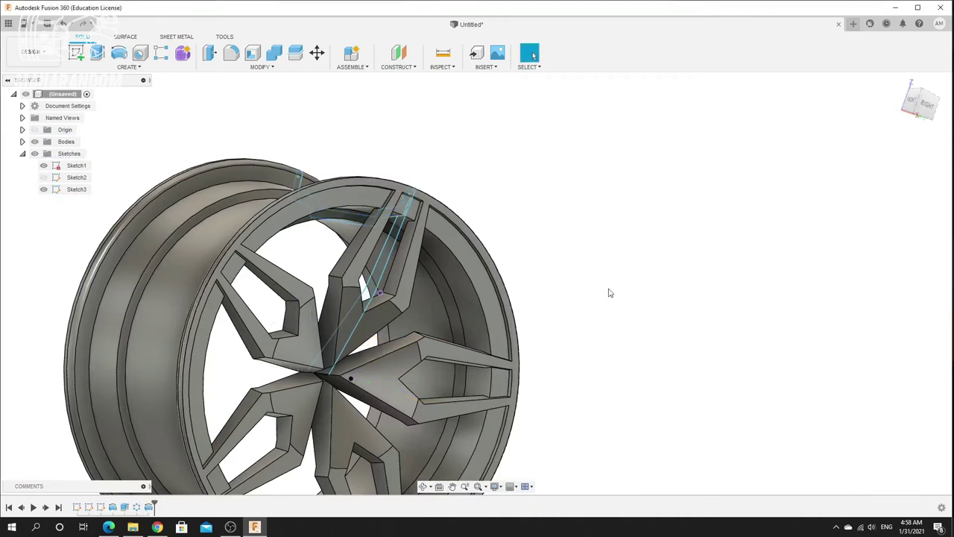
# Examine the joined barrel, the spoke ends at the rim lip and the hub centre from several angles
pyautogui.scroll(-5, 608, 293)
pyautogui.keyDown('shift'); pyautogui.moveTo(608, 293); pyautogui.dragTo(376, 331, button='middle'); pyautogui.keyUp('shift')
pyautogui.scroll(4, 377, 331)
pyautogui.keyDown('shift'); pyautogui.moveTo(501, 313); pyautogui.dragTo(522, 323, button='middle'); pyautogui.keyUp('shift')
pyautogui.scroll(3, 544, 370)
pyautogui.keyDown('shift'); pyautogui.moveTo(541, 375); pyautogui.dragTo(535, 336, button='middle'); pyautogui.keyUp('shift')
pyautogui.scroll(-2, 534, 336)
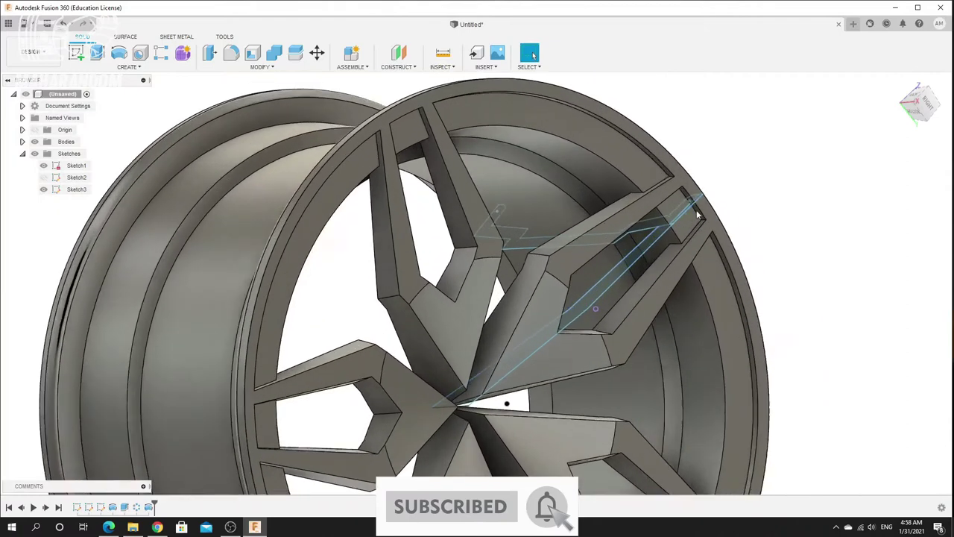
pyautogui.scroll(4, 696, 213)
pyautogui.keyDown('shift'); pyautogui.moveTo(600, 259); pyautogui.dragTo(619, 238, button='middle'); pyautogui.keyUp('shift')
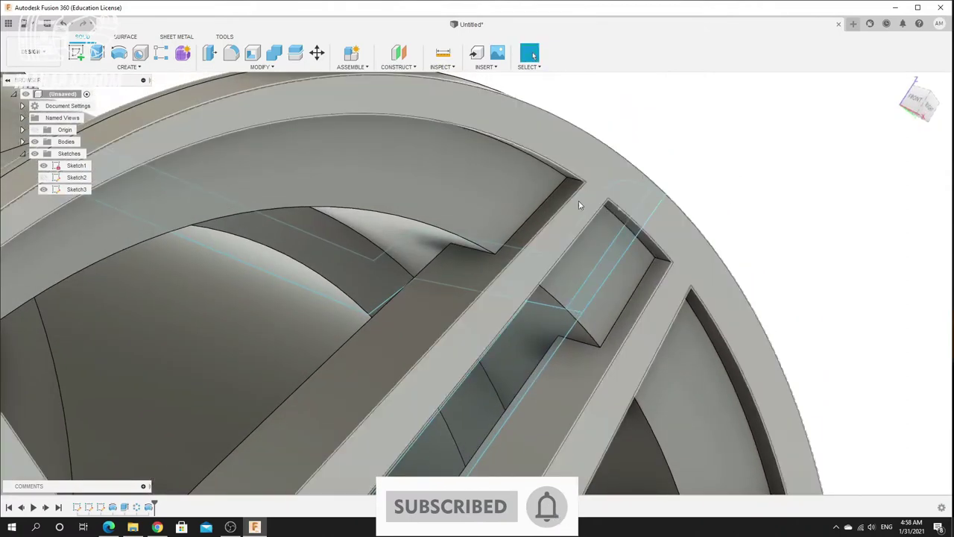
pyautogui.scroll(-5, 496, 270)
pyautogui.keyDown('shift'); pyautogui.moveTo(503, 407); pyautogui.dragTo(460, 305, button='middle'); pyautogui.keyUp('shift')
pyautogui.scroll(5, 409, 390)
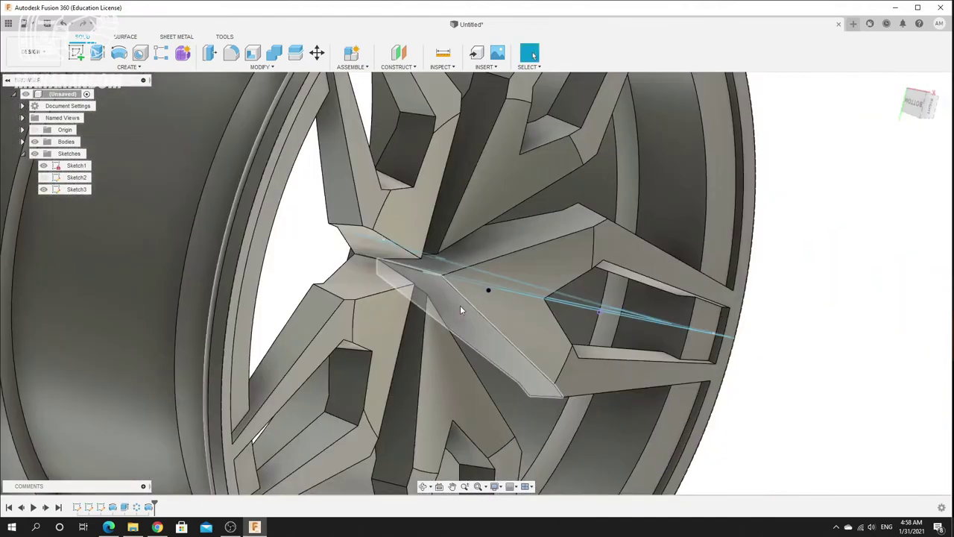
pyautogui.scroll(-4, 460, 305)
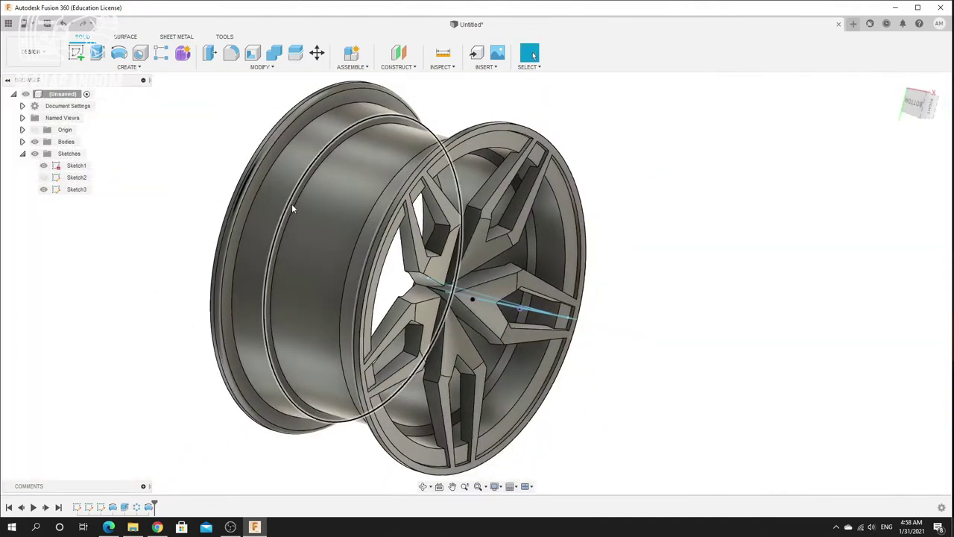
# Create a construction plane offset -80 mm from the YZ plane, behind the hub
pyautogui.click(403, 59)
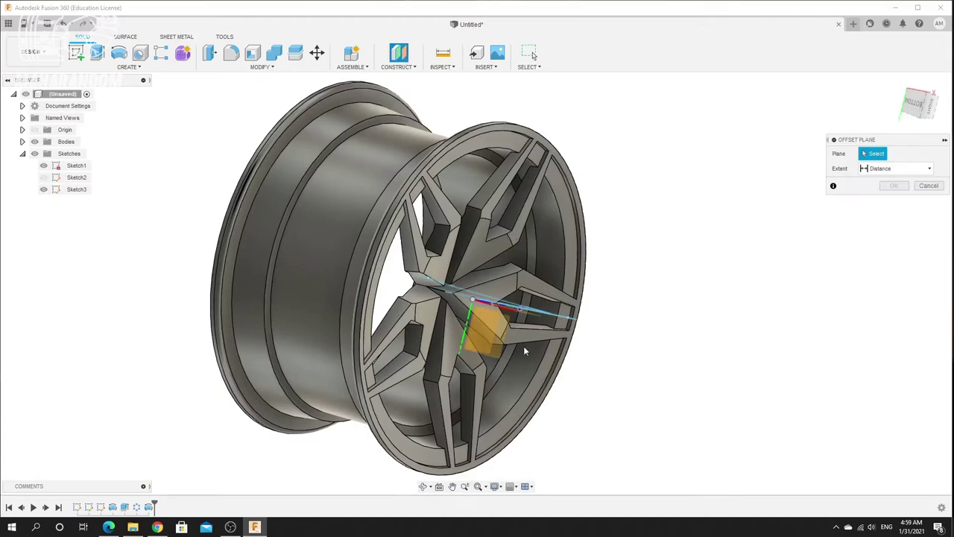
pyautogui.scroll(3, 512, 329)
pyautogui.keyDown('shift'); pyautogui.moveTo(537, 228); pyautogui.dragTo(477, 283, button='middle'); pyautogui.keyUp('shift')
pyautogui.keyDown('shift'); pyautogui.moveTo(421, 347); pyautogui.dragTo(429, 212, button='middle'); pyautogui.keyUp('shift')
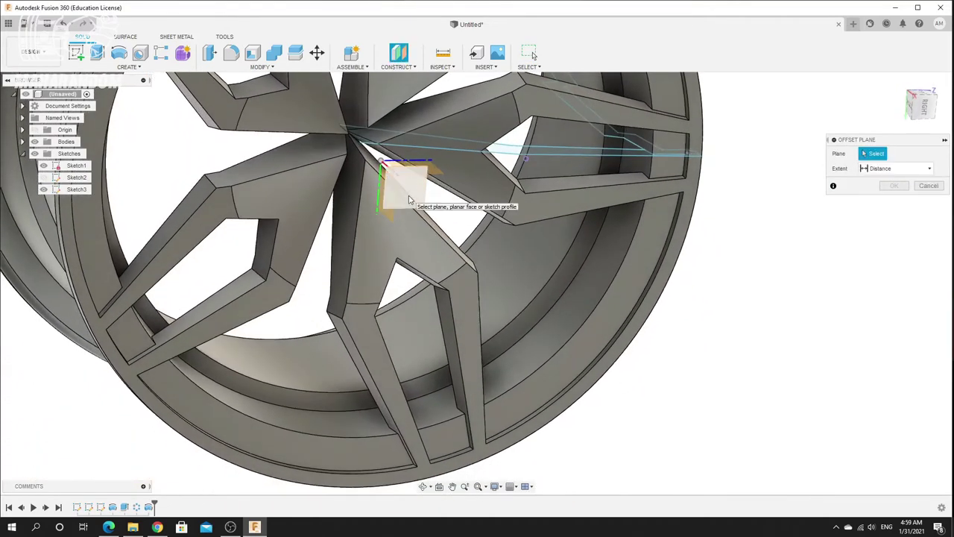
pyautogui.click(409, 199)
pyautogui.keyDown('shift'); pyautogui.moveTo(437, 248); pyautogui.dragTo(448, 228, button='middle'); pyautogui.keyUp('shift')
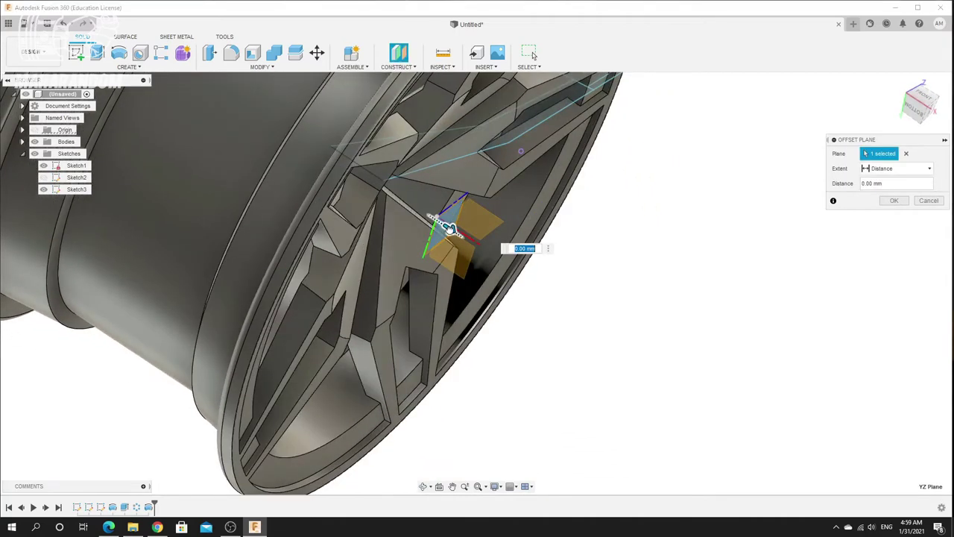
pyautogui.keyDown('shift'); pyautogui.moveTo(337, 155); pyautogui.dragTo(330, 194, button='middle'); pyautogui.keyUp('shift')
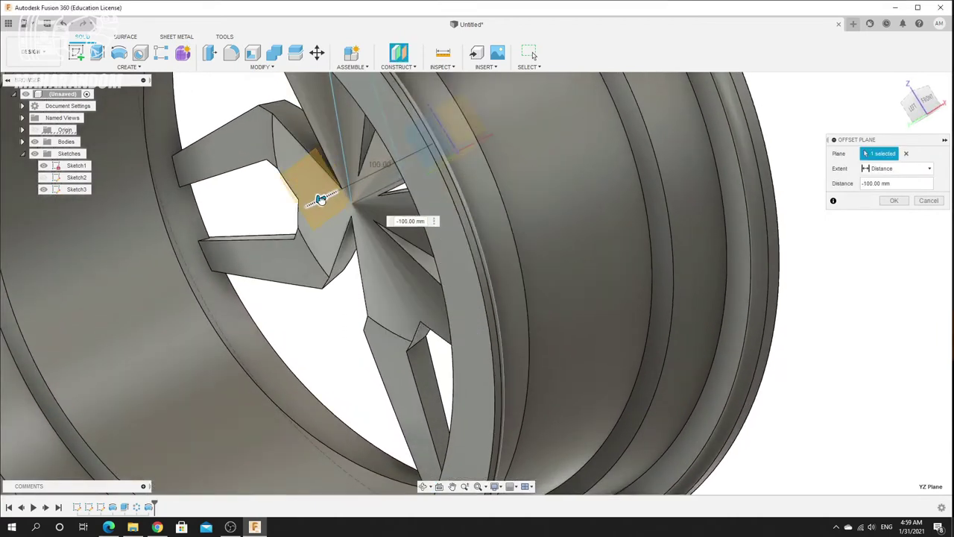
pyautogui.moveTo(319, 200)
pyautogui.keyDown('shift'); pyautogui.mouseDown(button='middle')
pyautogui.moveTo(325, 178)
pyautogui.moveTo(436, 173)
pyautogui.moveTo(424, 159)
pyautogui.moveTo(323, 185)
pyautogui.mouseUp(button='middle'); pyautogui.keyUp('shift')
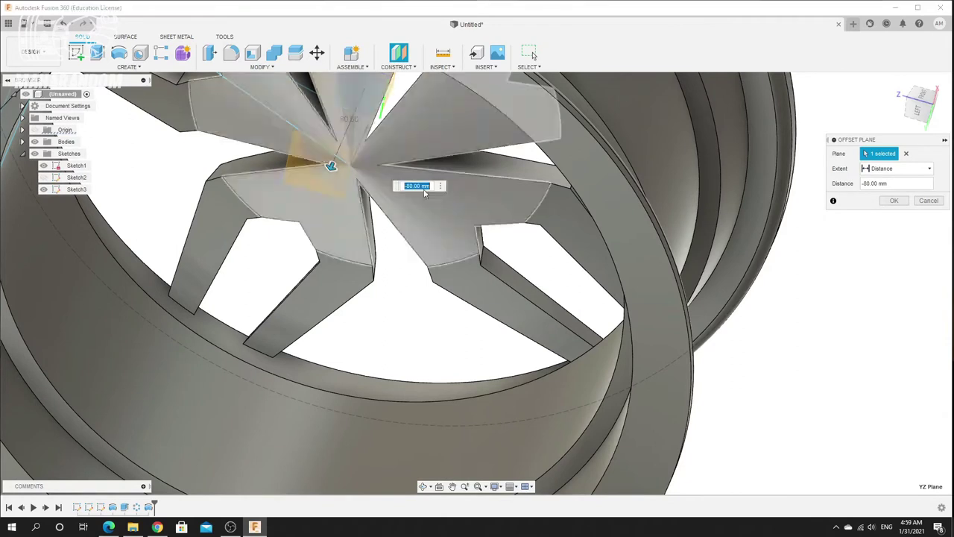
pyautogui.click(891, 202)
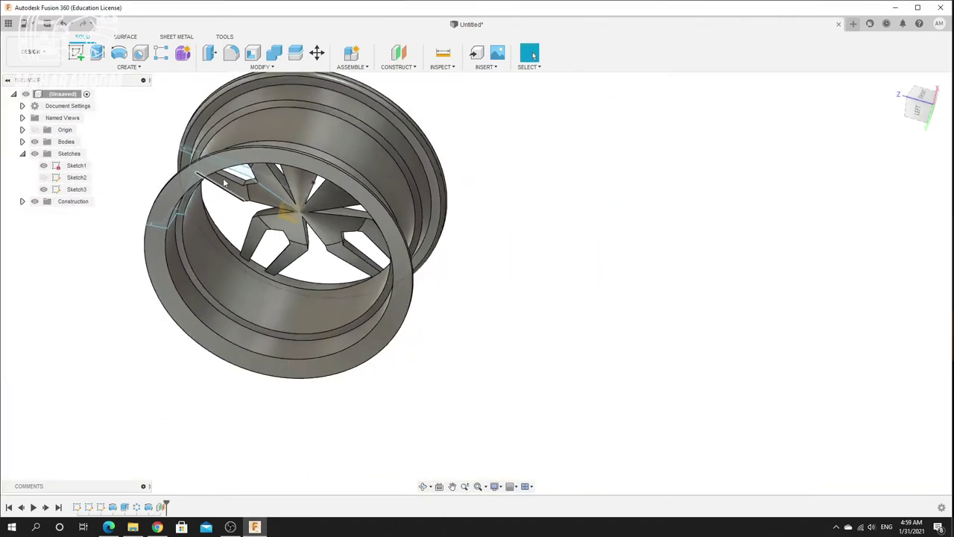
# Sketch a 130 mm diameter circle centred on the wheel axis on the offset plane behind the hub
pyautogui.click(305, 231)
pyautogui.scroll(5, 525, 293)
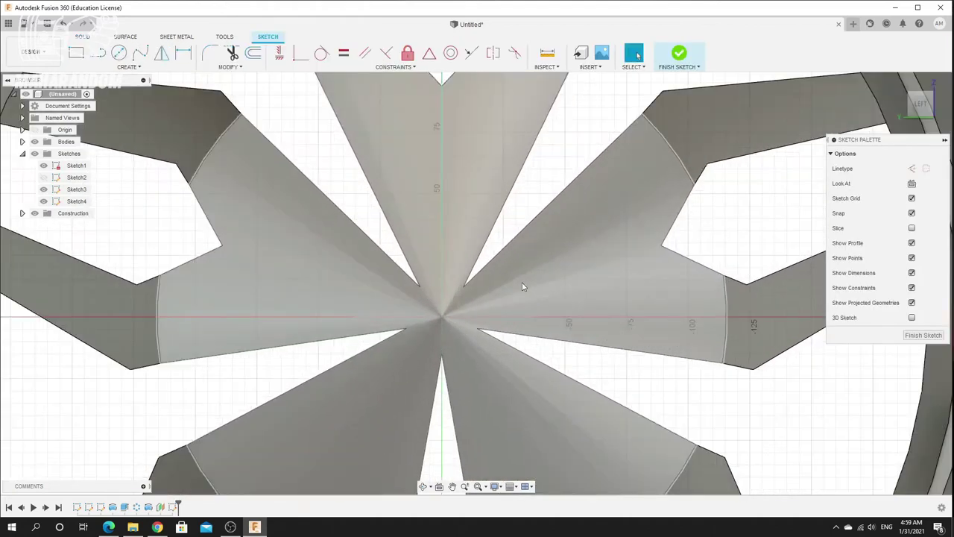
pyautogui.click(120, 53)
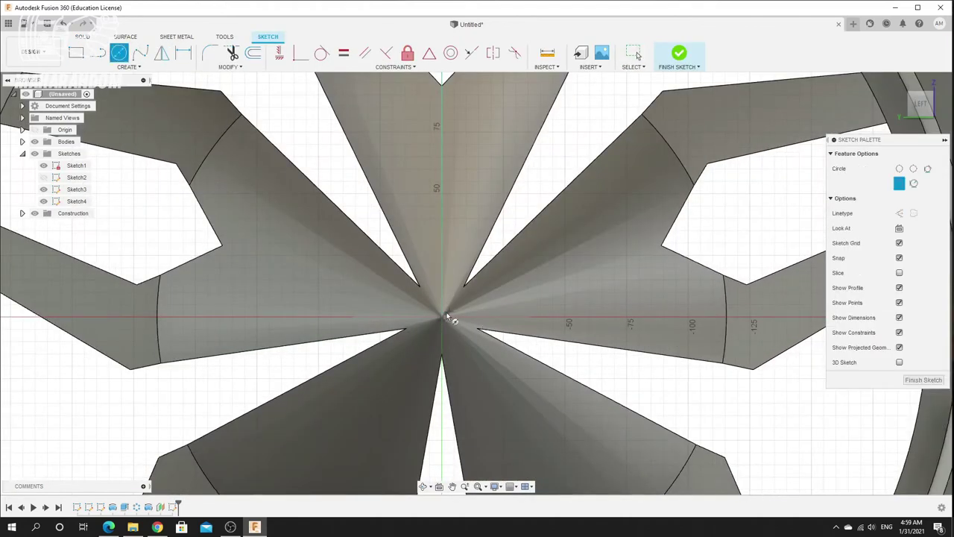
pyautogui.click(444, 322)
pyautogui.scroll(-5, 443, 322)
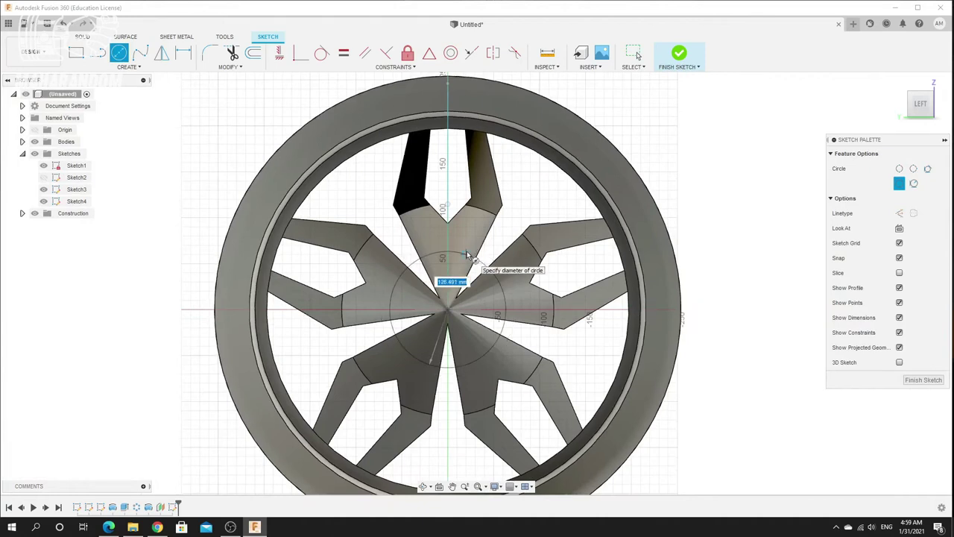
pyautogui.scroll(3, 466, 255)
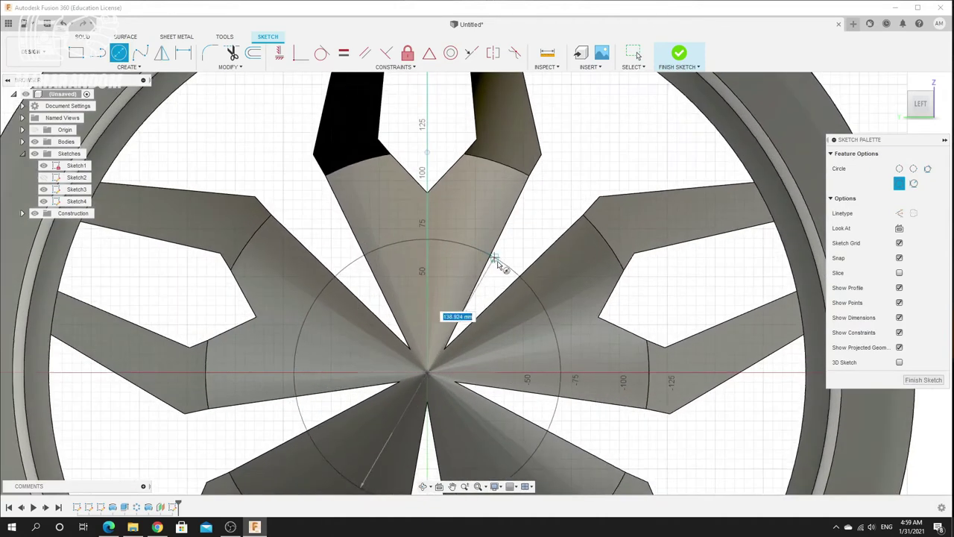
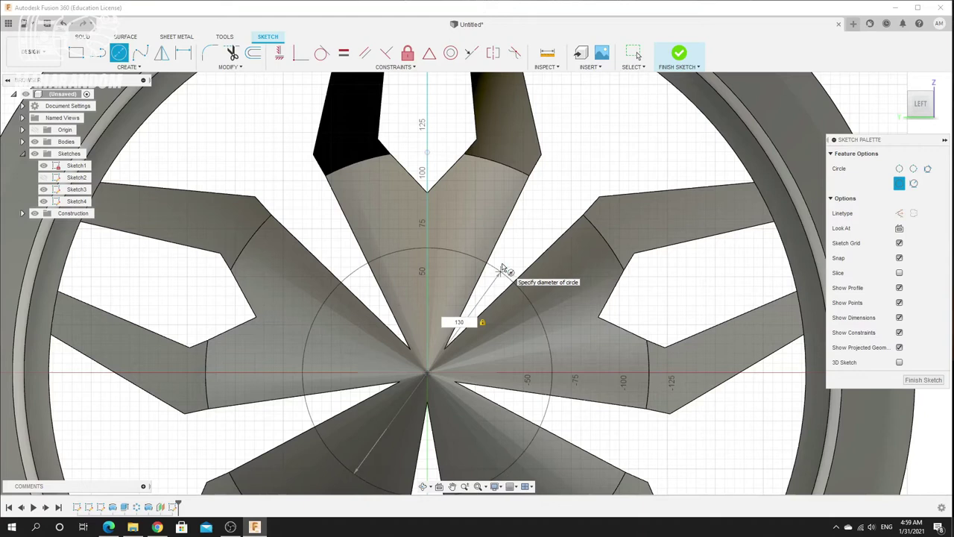
pyautogui.press('Return')
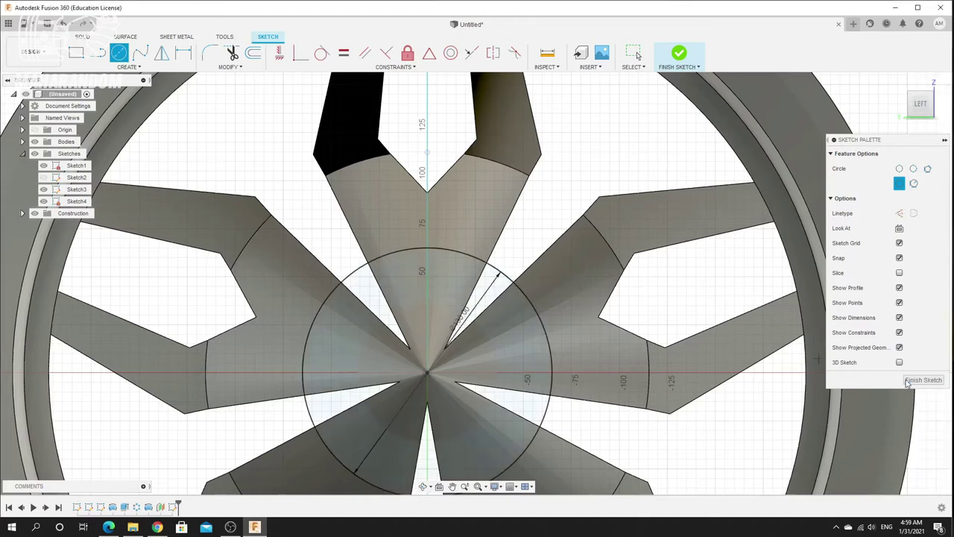
pyautogui.click(923, 380)
# Extrude the 130 mm circle -140 mm backward as a cut to trim the rear of the spoke roots
pyautogui.moveTo(492, 298)
pyautogui.keyDown('shift'); pyautogui.mouseDown(button='middle')
pyautogui.moveTo(372, 292)
pyautogui.moveTo(271, 272)
pyautogui.mouseUp(button='middle'); pyautogui.keyUp('shift')
pyautogui.click(97, 52)
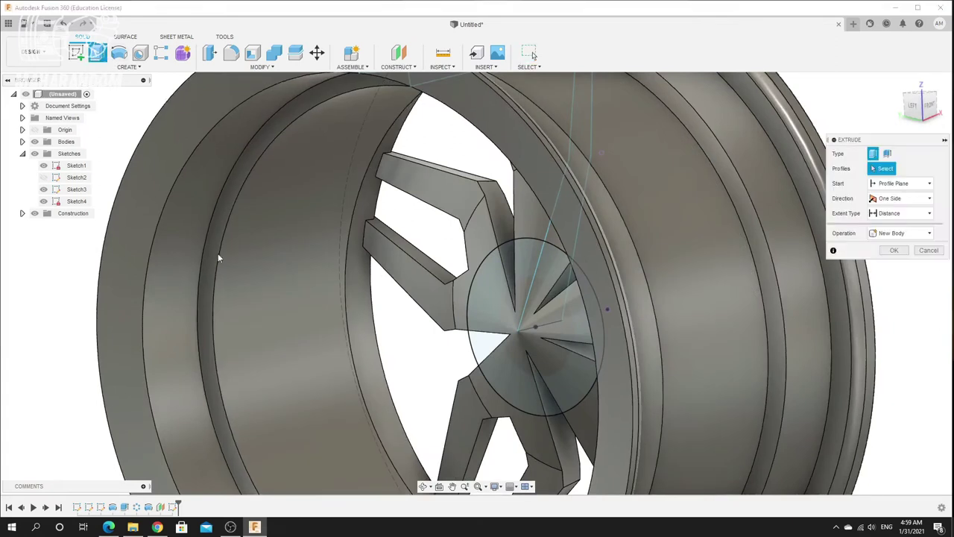
pyautogui.click(522, 270)
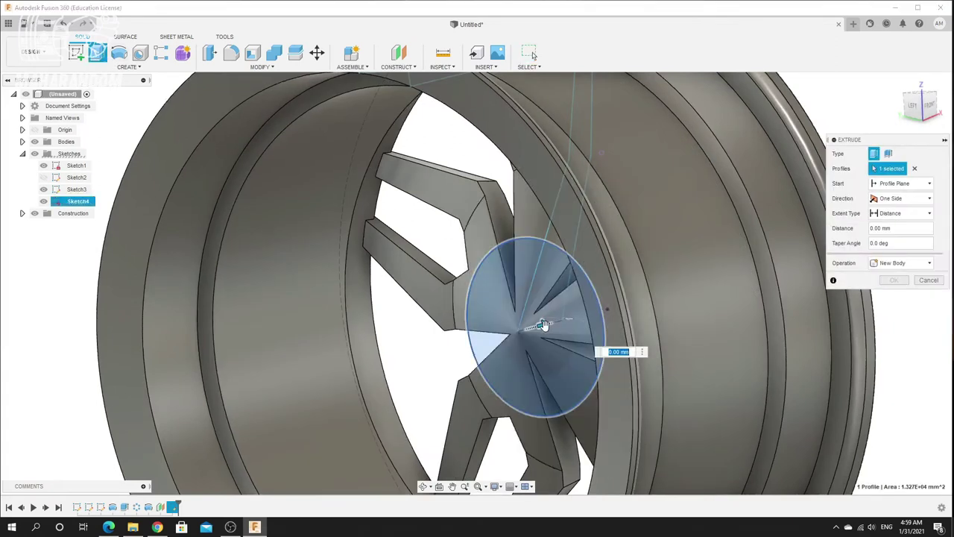
pyautogui.moveTo(543, 325); pyautogui.dragTo(405, 358)
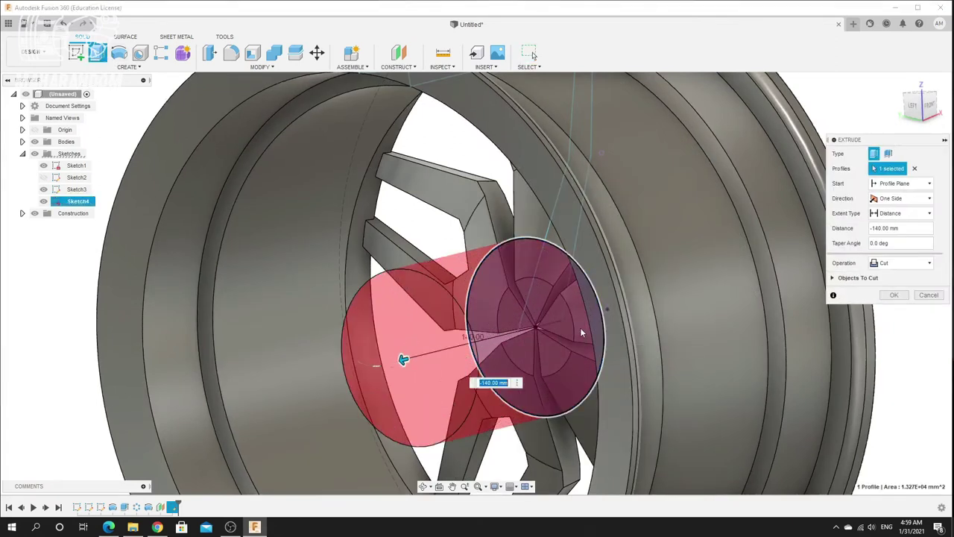
pyautogui.keyDown('shift'); pyautogui.moveTo(405, 358); pyautogui.dragTo(598, 410, button='middle'); pyautogui.keyUp('shift')
pyautogui.keyDown('shift'); pyautogui.moveTo(555, 306); pyautogui.dragTo(495, 327, button='middle'); pyautogui.keyUp('shift')
pyautogui.keyDown('shift'); pyautogui.moveTo(655, 287); pyautogui.dragTo(578, 238, button='middle'); pyautogui.keyUp('shift')
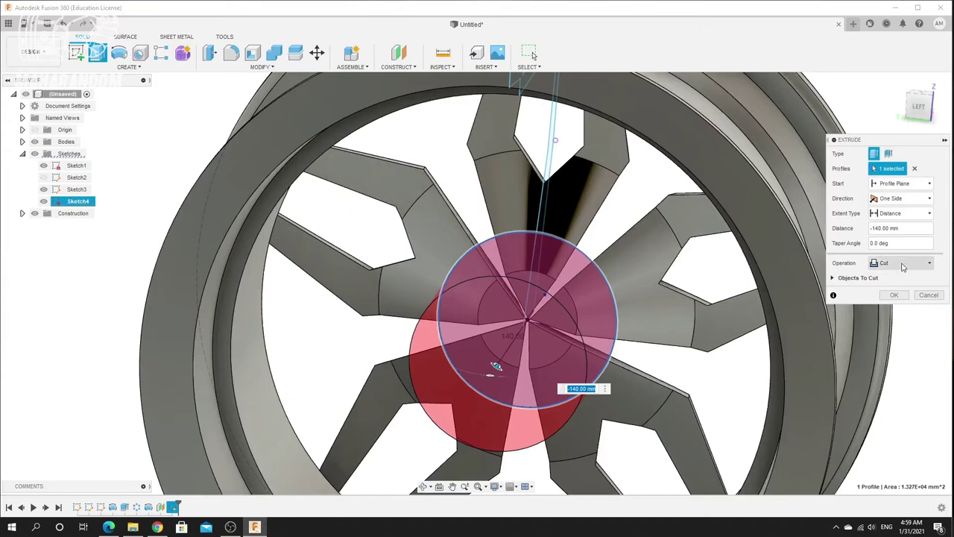
pyautogui.click(897, 295)
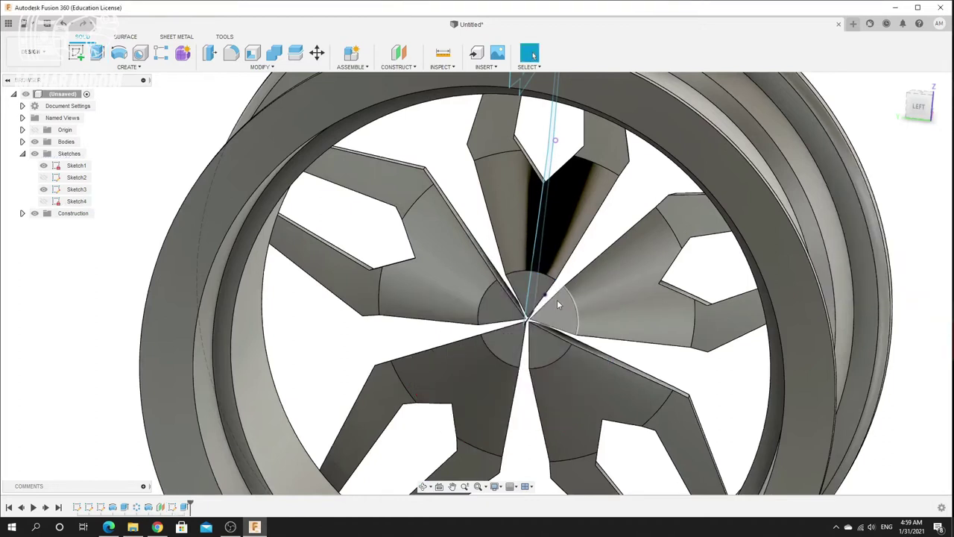
# Show Sketch4 with the hub circle again
pyautogui.click(48, 203)
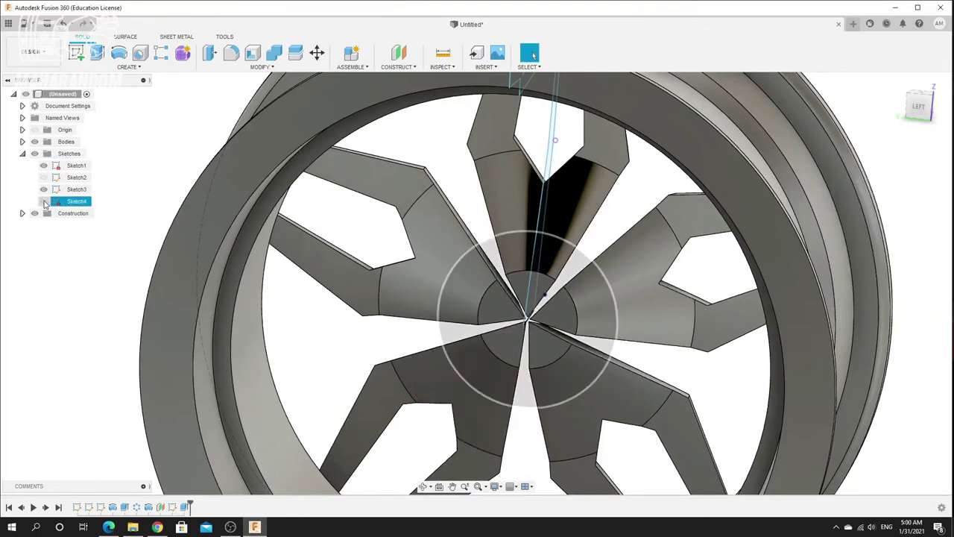
pyautogui.click(44, 203)
pyautogui.moveTo(505, 276)
pyautogui.keyDown('shift'); pyautogui.mouseDown(button='middle')
pyautogui.moveTo(466, 260)
pyautogui.moveTo(489, 267)
pyautogui.mouseUp(button='middle'); pyautogui.keyUp('shift')
# Set up a 75 mm forward cut extrusion of the hub circle through the centre of the spokes
pyautogui.click(97, 53)
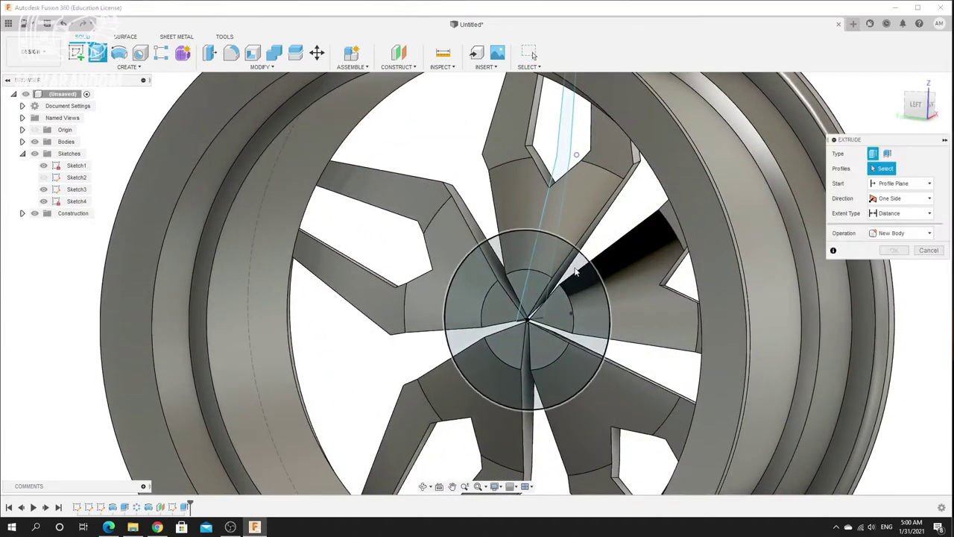
pyautogui.click(618, 259)
pyautogui.moveTo(618, 260)
pyautogui.keyDown('shift'); pyautogui.mouseDown(button='middle')
pyautogui.moveTo(629, 214)
pyautogui.moveTo(454, 258)
pyautogui.mouseUp(button='middle'); pyautogui.keyUp('shift')
pyautogui.scroll(-5, 436, 265)
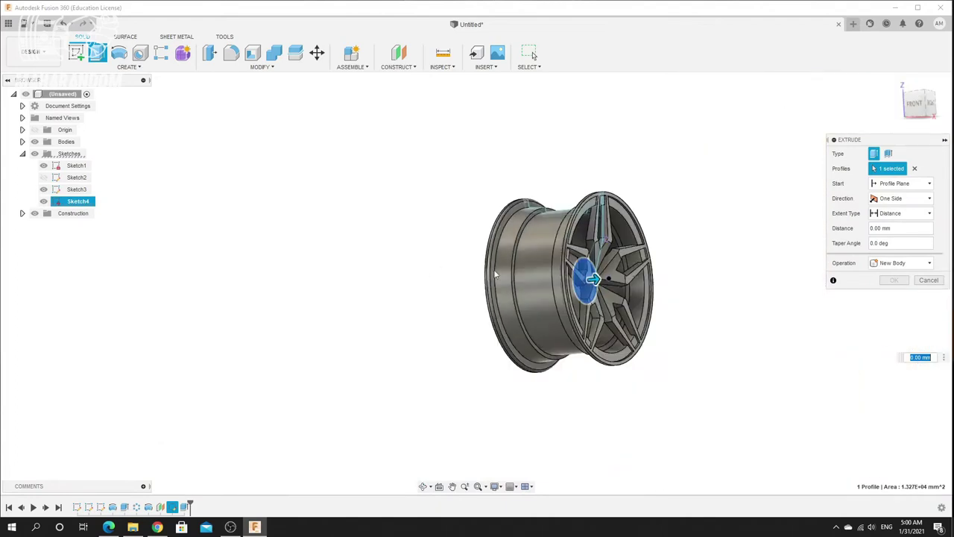
pyautogui.scroll(3, 743, 297)
pyautogui.scroll(2, 484, 235)
pyautogui.keyDown('shift'); pyautogui.moveTo(450, 220); pyautogui.dragTo(440, 243, button='middle'); pyautogui.keyUp('shift')
pyautogui.scroll(3, 401, 314)
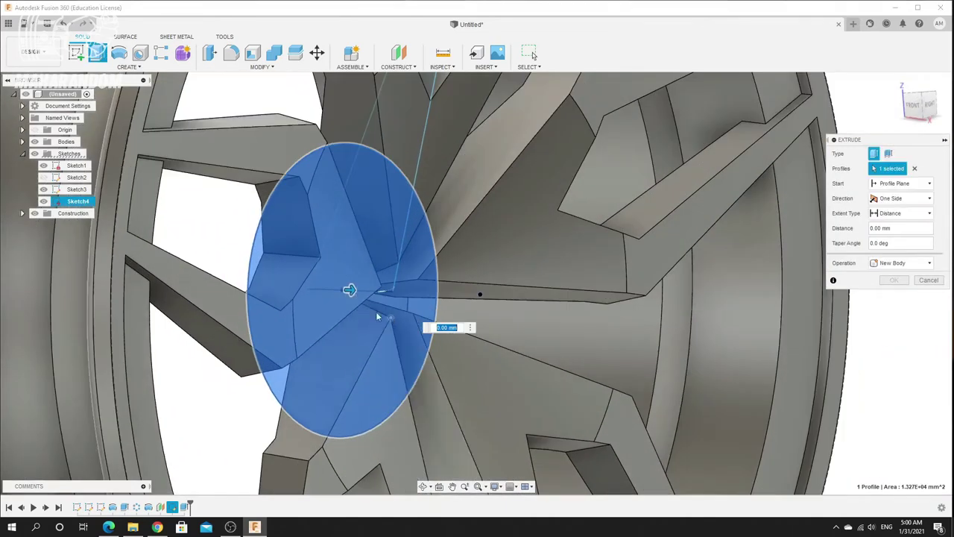
pyautogui.moveTo(353, 290); pyautogui.dragTo(436, 289)
pyautogui.keyDown('shift'); pyautogui.moveTo(436, 289); pyautogui.dragTo(395, 251, button='middle'); pyautogui.keyUp('shift')
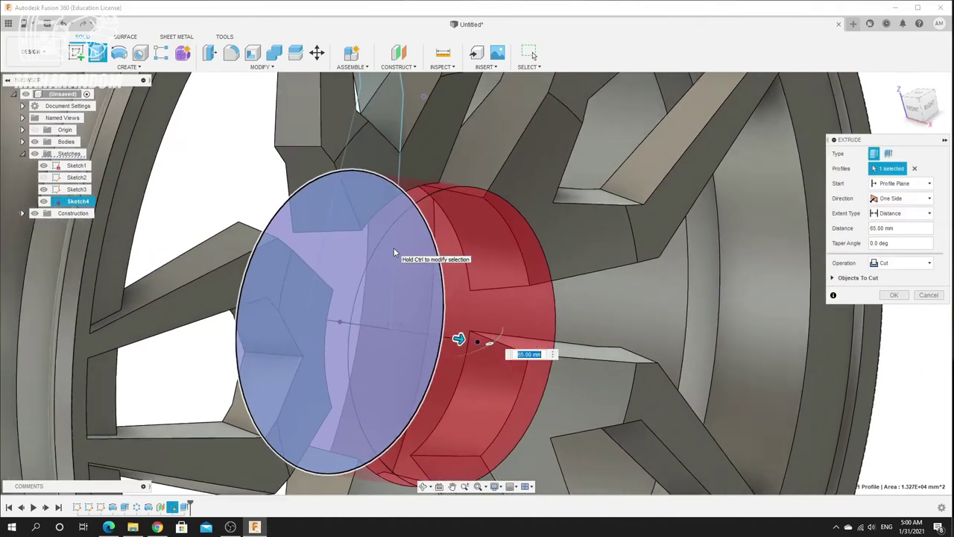
pyautogui.moveTo(455, 340); pyautogui.dragTo(474, 340)
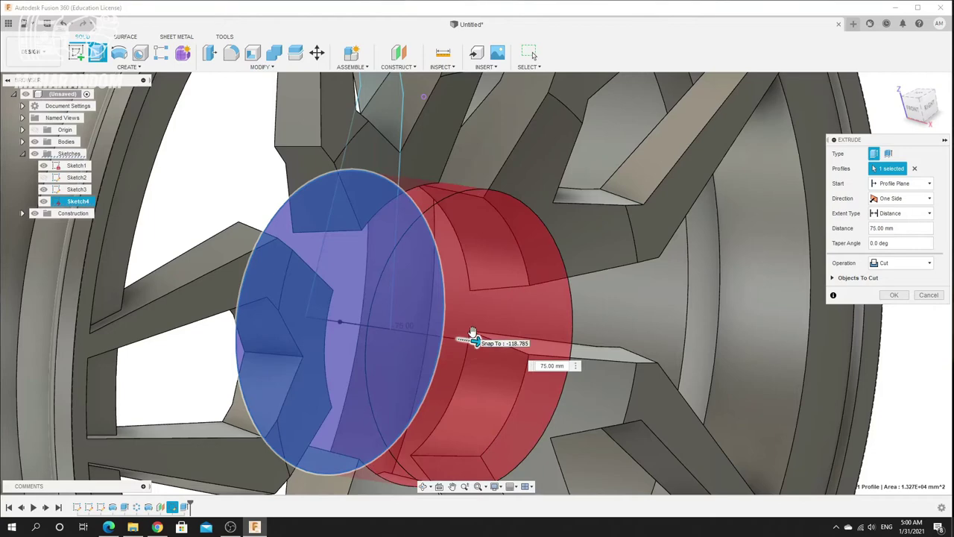
# Extend the forward hub cut to 110 mm and apply it
pyautogui.scroll(-3, 486, 266)
pyautogui.moveTo(485, 265)
pyautogui.keyDown('shift'); pyautogui.mouseDown(button='middle')
pyautogui.moveTo(455, 256)
pyautogui.moveTo(483, 255)
pyautogui.mouseUp(button='middle'); pyautogui.keyUp('shift')
pyautogui.keyDown('shift'); pyautogui.moveTo(551, 276); pyautogui.dragTo(372, 288, button='middle'); pyautogui.keyUp('shift')
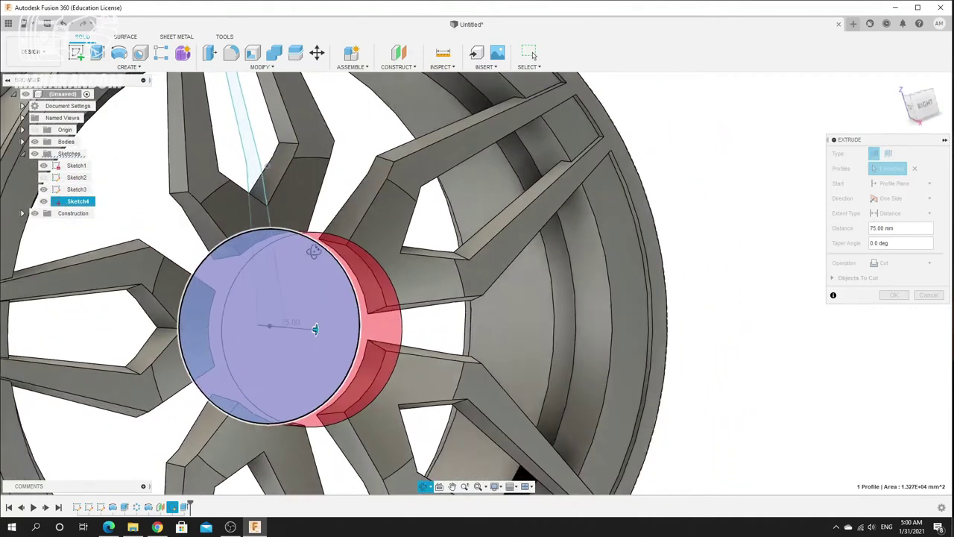
pyautogui.keyDown('shift'); pyautogui.moveTo(314, 251); pyautogui.dragTo(310, 273, button='middle'); pyautogui.keyUp('shift')
pyautogui.moveTo(274, 324); pyautogui.dragTo(349, 328)
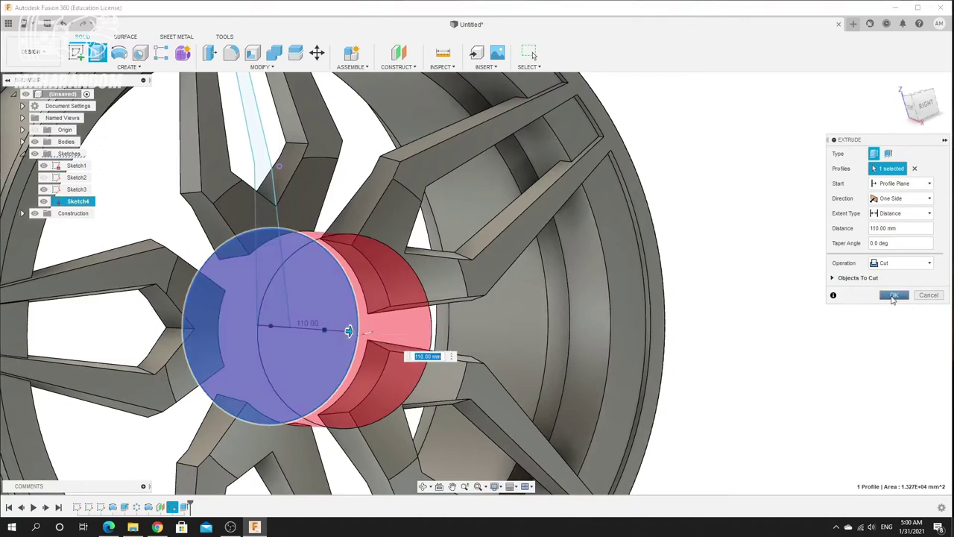
pyautogui.click(893, 296)
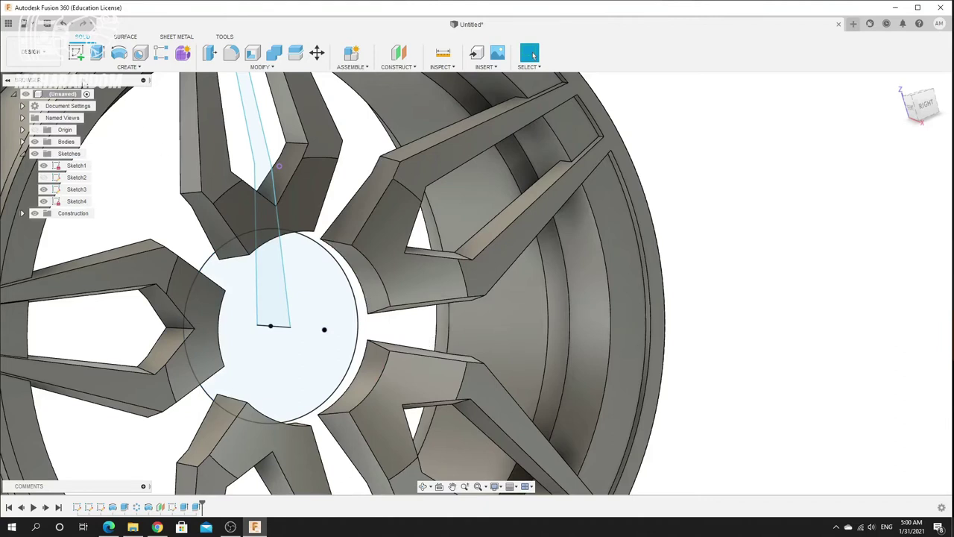
# Extrude the 130 mm circle forward 45 mm and join it to the spokes as a solid hub
pyautogui.click(97, 54)
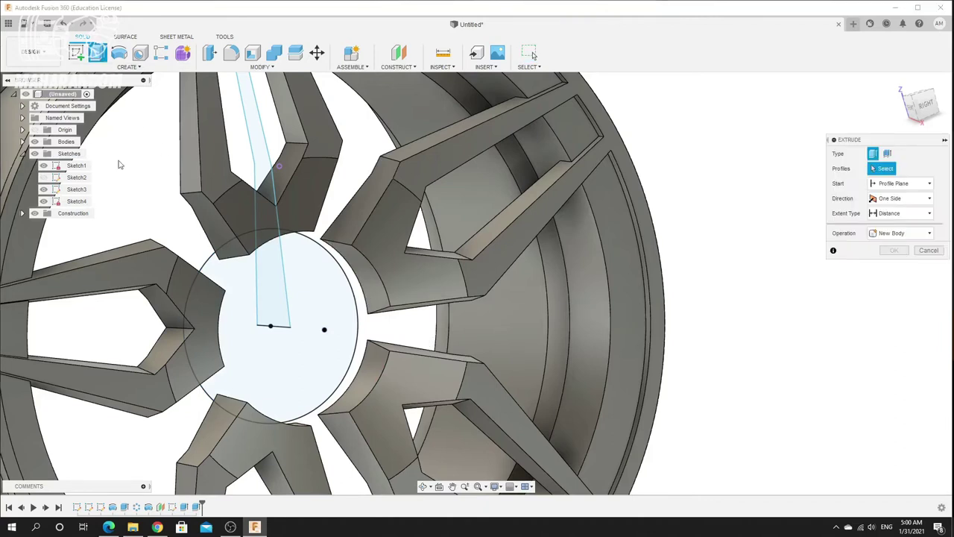
pyautogui.click(237, 269)
pyautogui.keyDown('shift'); pyautogui.moveTo(250, 298); pyautogui.dragTo(294, 333, button='middle'); pyautogui.keyUp('shift')
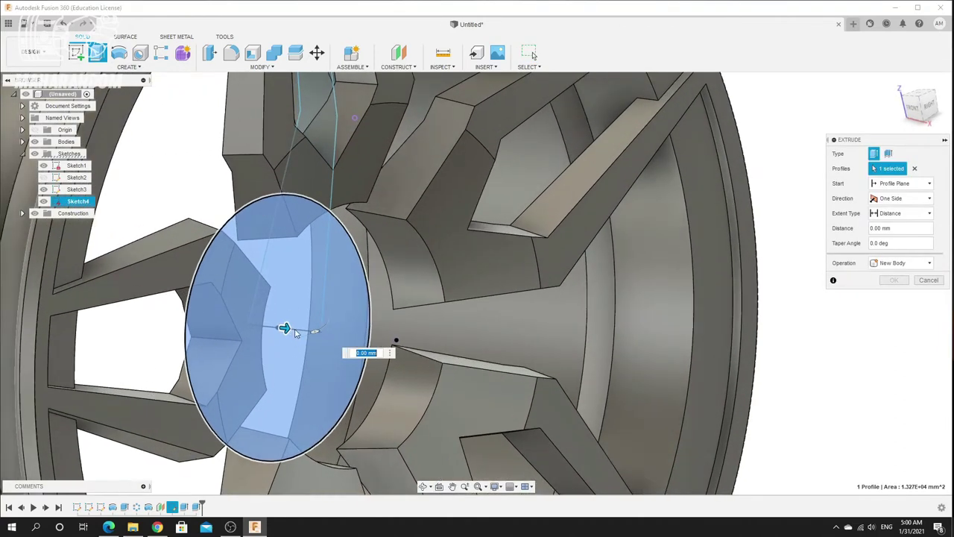
pyautogui.moveTo(284, 328); pyautogui.dragTo(347, 334)
pyautogui.scroll(5, 424, 245)
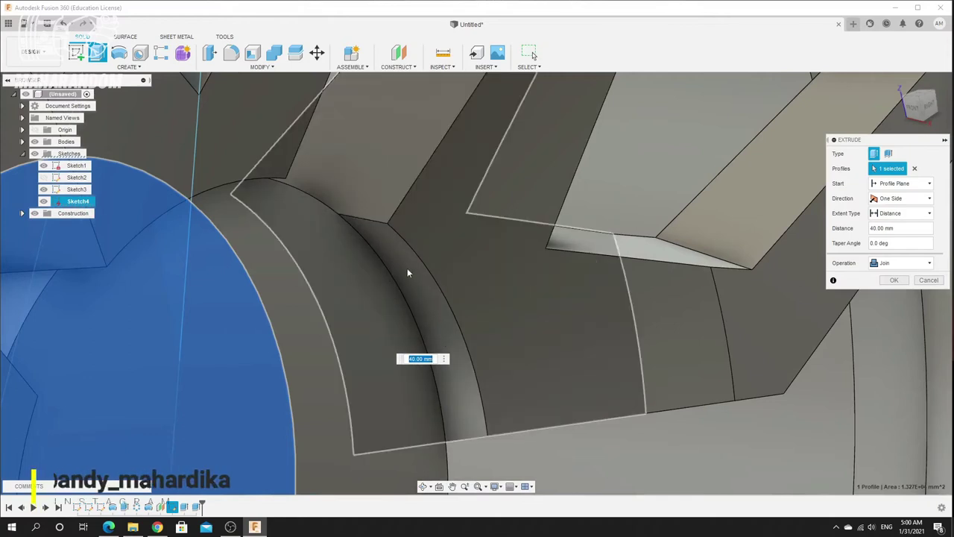
pyautogui.scroll(-5, 398, 277)
pyautogui.scroll(6, 347, 377)
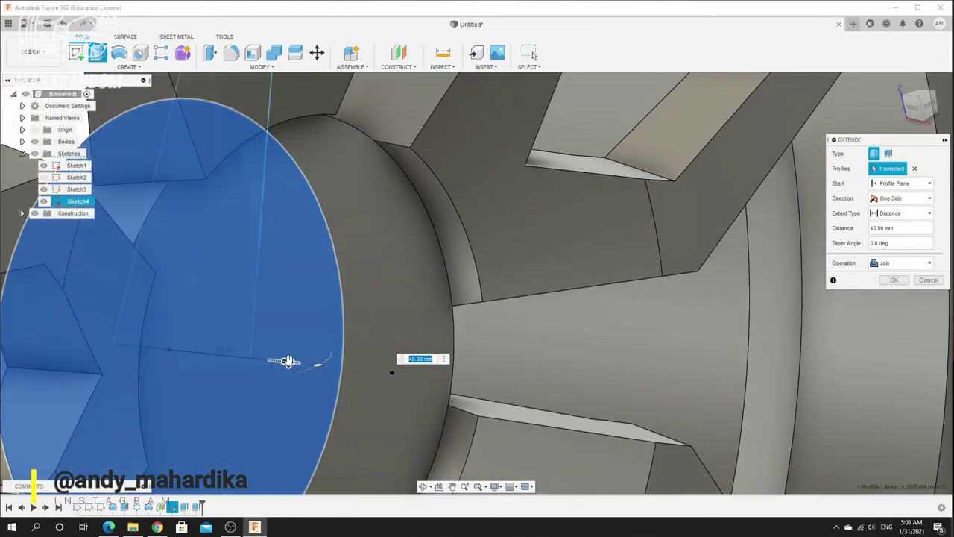
pyautogui.moveTo(287, 361)
pyautogui.mouseDown()
pyautogui.moveTo(311, 363)
pyautogui.moveTo(302, 362)
pyautogui.mouseUp()
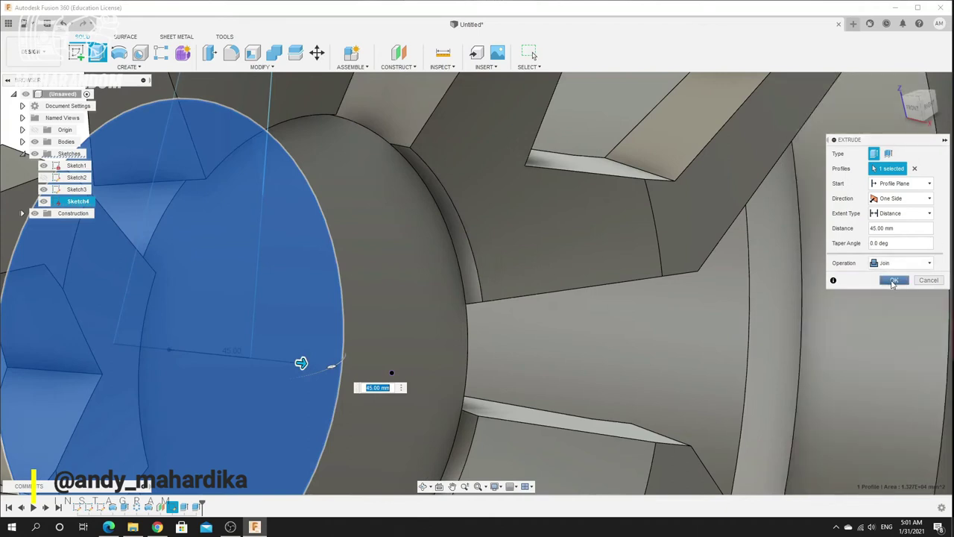
pyautogui.click(893, 280)
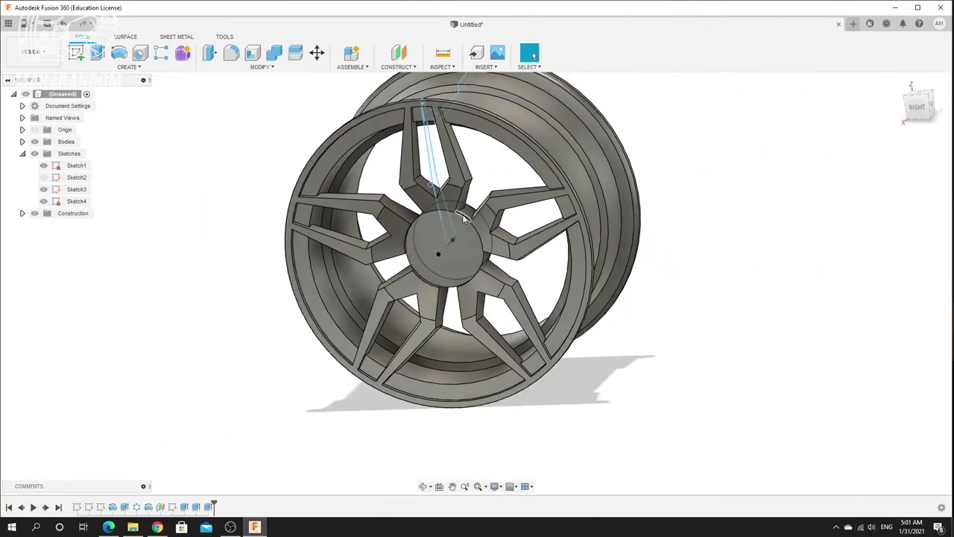
# Sketch a concentric circle about 180 mm in diameter on the hub's rear face
pyautogui.keyDown('shift'); pyautogui.moveTo(451, 224); pyautogui.dragTo(596, 222, button='middle'); pyautogui.keyUp('shift')
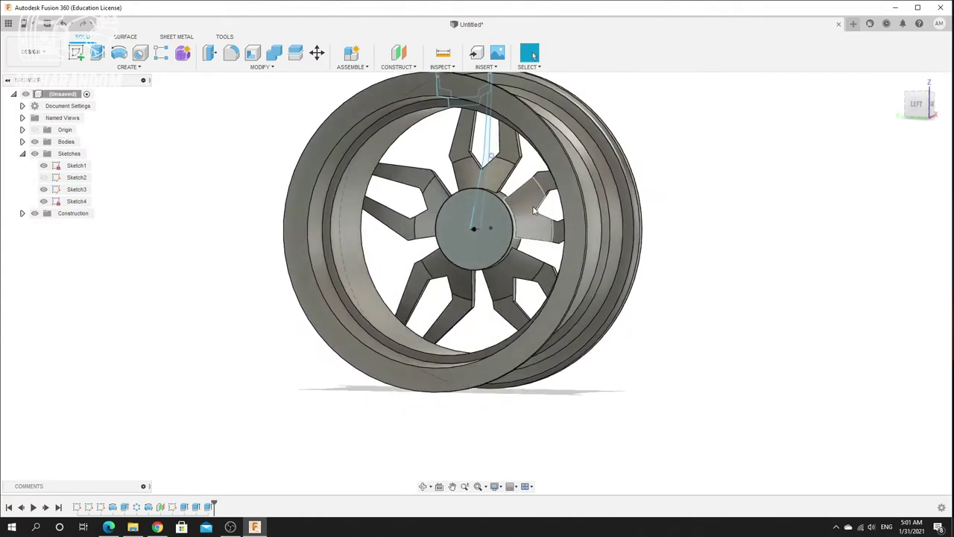
pyautogui.scroll(4, 511, 200)
pyautogui.keyDown('shift'); pyautogui.moveTo(151, 128); pyautogui.dragTo(199, 96, button='middle'); pyautogui.keyUp('shift')
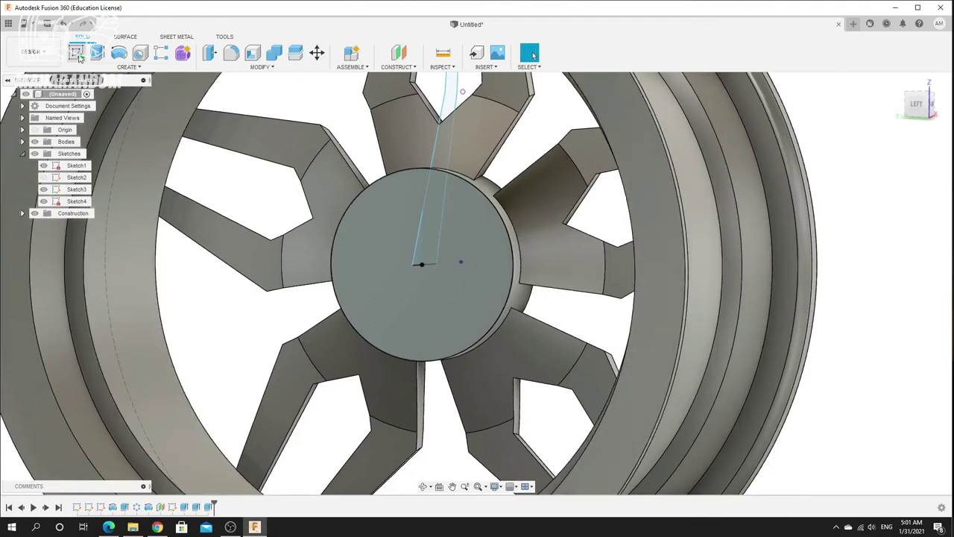
pyautogui.click(488, 220)
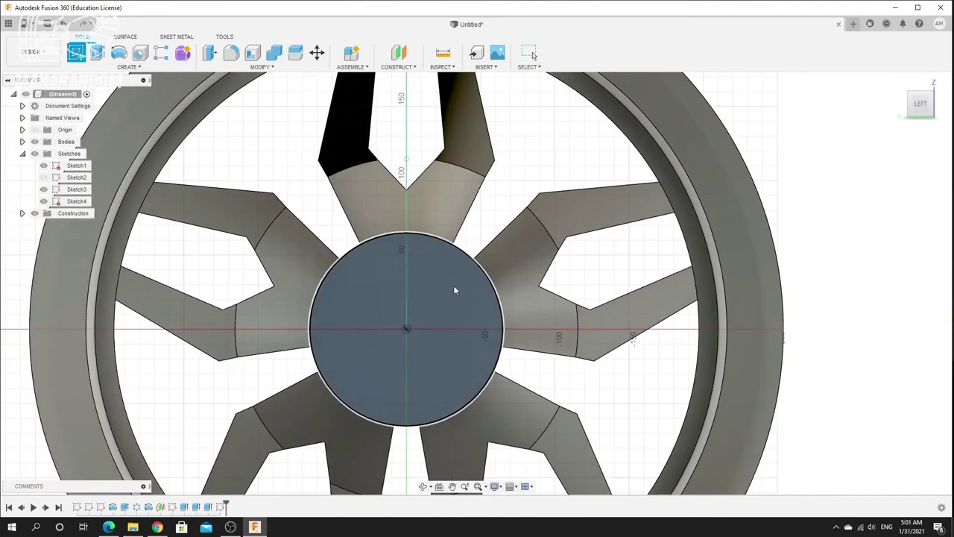
pyautogui.click(119, 54)
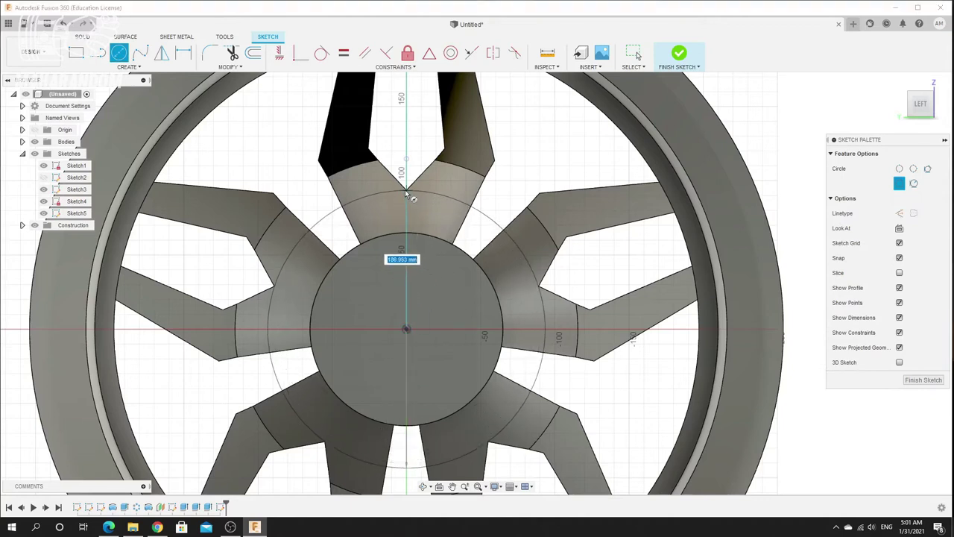
pyautogui.click(407, 200)
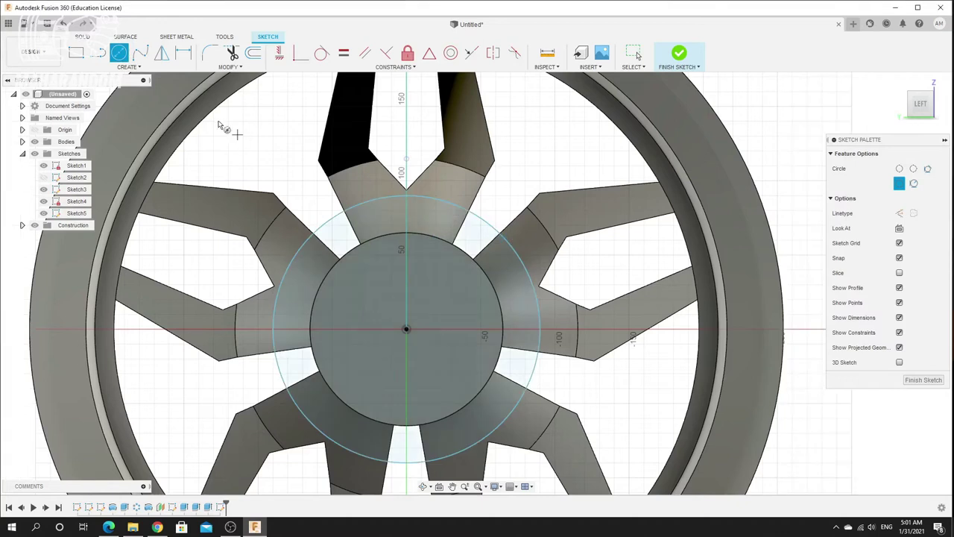
pyautogui.click(666, 68)
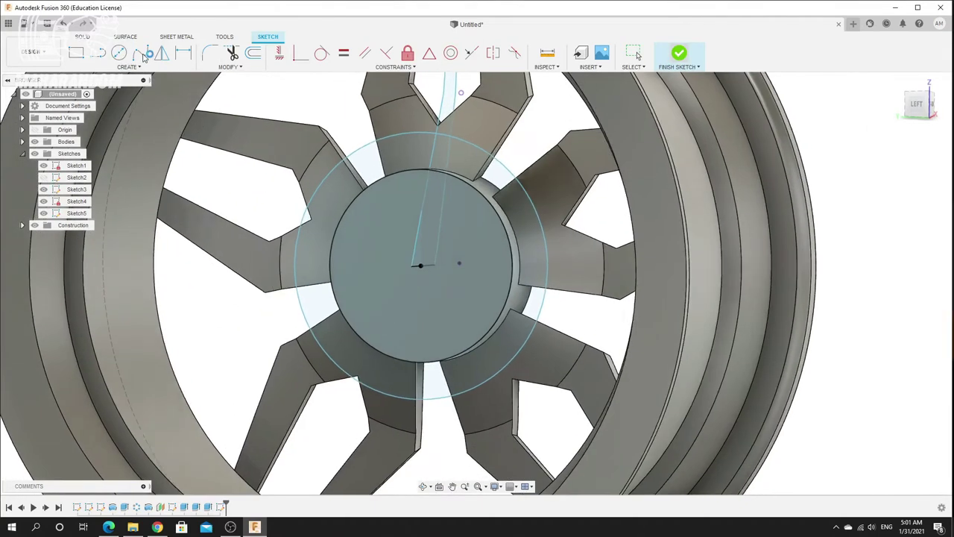
# Set up a 35 mm forward extrusion of the larger hub circle with the Join operation
pyautogui.click(96, 53)
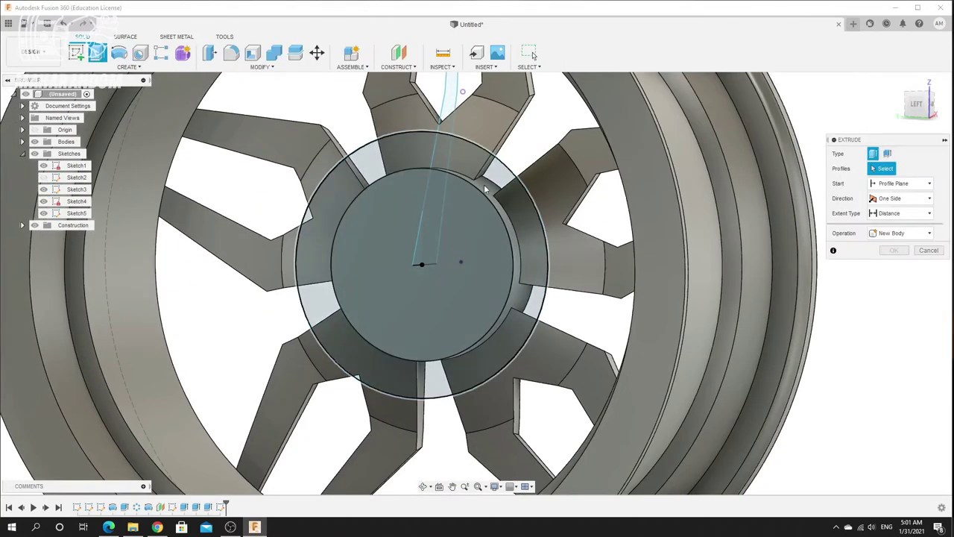
pyautogui.click(489, 188)
pyautogui.keyDown('shift'); pyautogui.moveTo(548, 173); pyautogui.dragTo(531, 205, button='middle'); pyautogui.keyUp('shift')
pyautogui.scroll(-2, 460, 179)
pyautogui.scroll(3, 690, 225)
pyautogui.moveTo(492, 226); pyautogui.dragTo(542, 237)
pyautogui.click(900, 267)
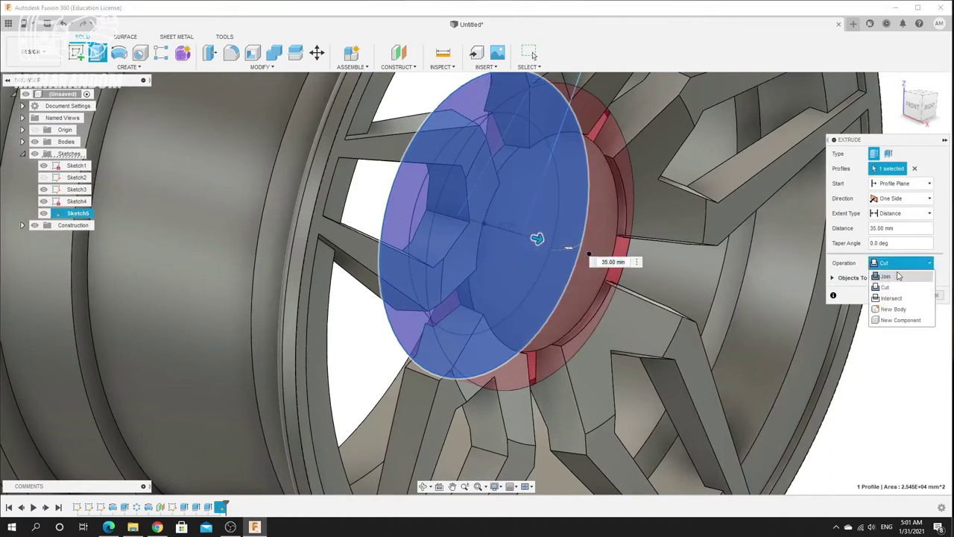
pyautogui.click(892, 278)
# Increase the joined hub flange extrusion to 45 mm and check it from the front
pyautogui.keyDown('shift'); pyautogui.moveTo(560, 130); pyautogui.dragTo(580, 200, button='middle'); pyautogui.keyUp('shift')
pyautogui.scroll(3, 577, 197)
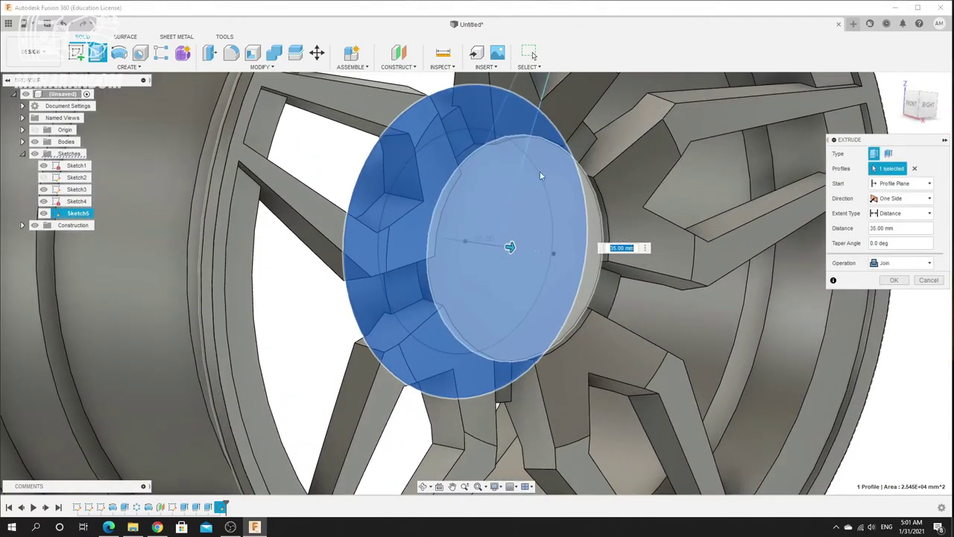
pyautogui.moveTo(511, 247); pyautogui.dragTo(522, 248)
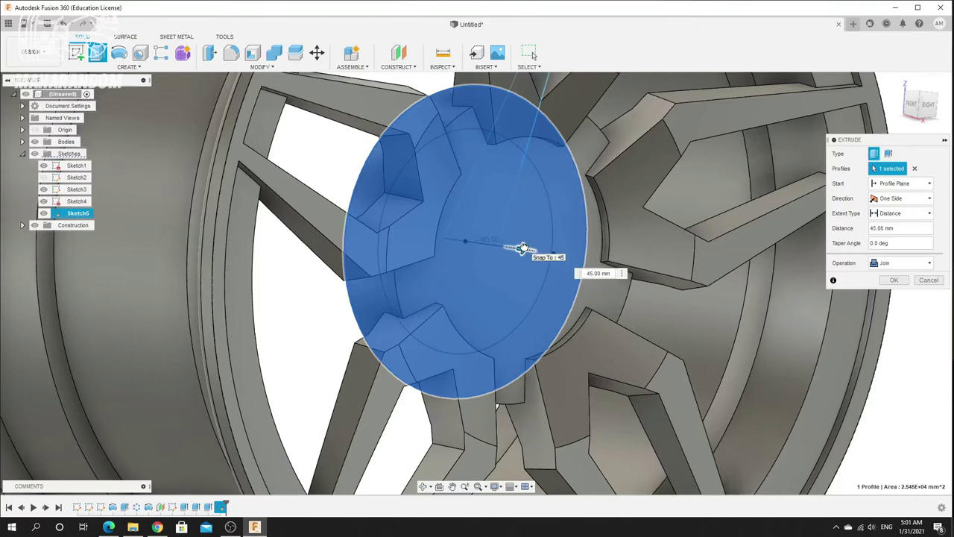
pyautogui.scroll(-4, 626, 181)
pyautogui.keyDown('shift'); pyautogui.moveTo(626, 181); pyautogui.dragTo(509, 195, button='middle'); pyautogui.keyUp('shift')
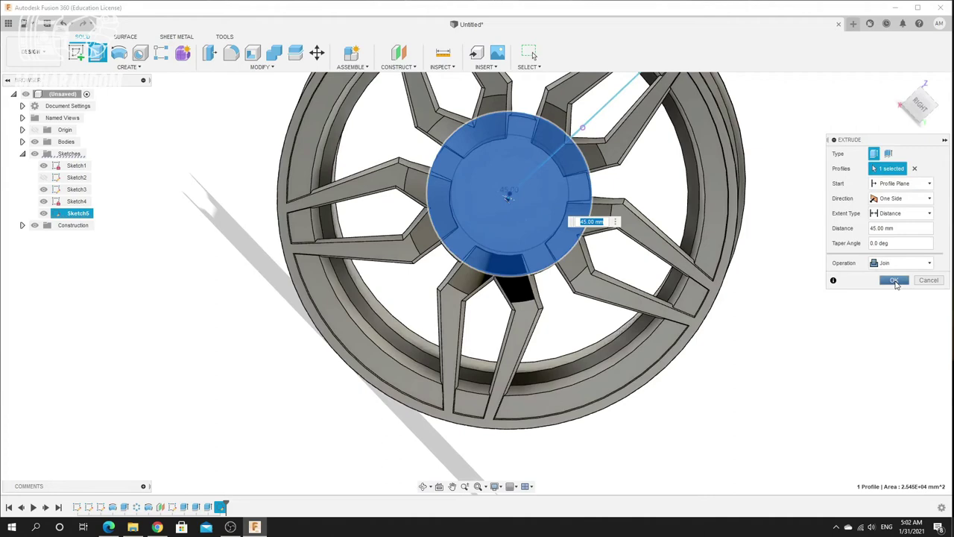
# Extrude the circular hub profile 45 mm on one side and join it to the wheel
pyautogui.click(895, 281)
pyautogui.scroll(-4, 632, 217)
pyautogui.scroll(2, 511, 256)
pyautogui.moveTo(510, 255)
pyautogui.keyDown('shift'); pyautogui.mouseDown(button='middle')
pyautogui.moveTo(506, 234)
pyautogui.moveTo(549, 249)
pyautogui.moveTo(519, 239)
pyautogui.mouseUp(button='middle'); pyautogui.keyUp('shift')
pyautogui.scroll(-2, 518, 239)
pyautogui.scroll(-2, 531, 232)
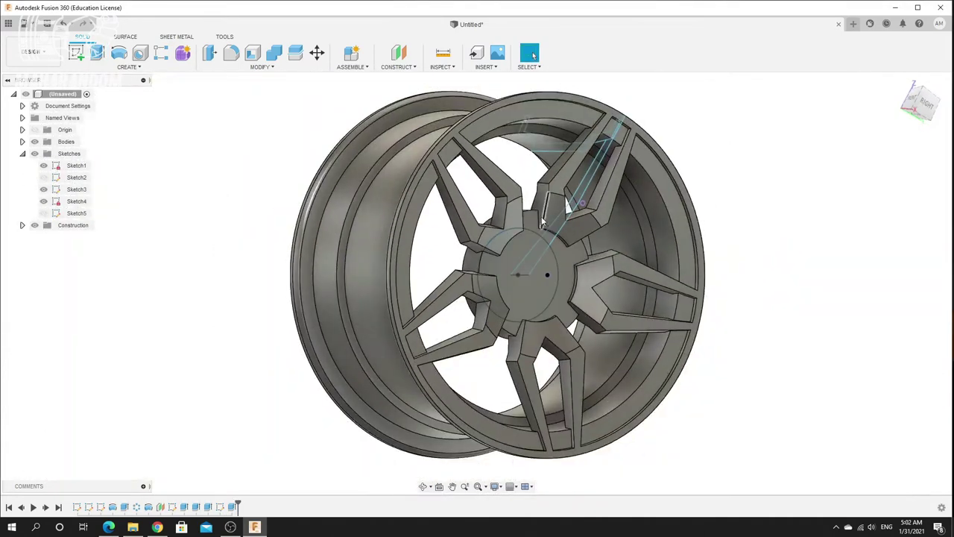
# Start a constant-radius fillet and select three inner edges of the front rim in the openings between the spokes
pyautogui.scroll(3, 536, 104)
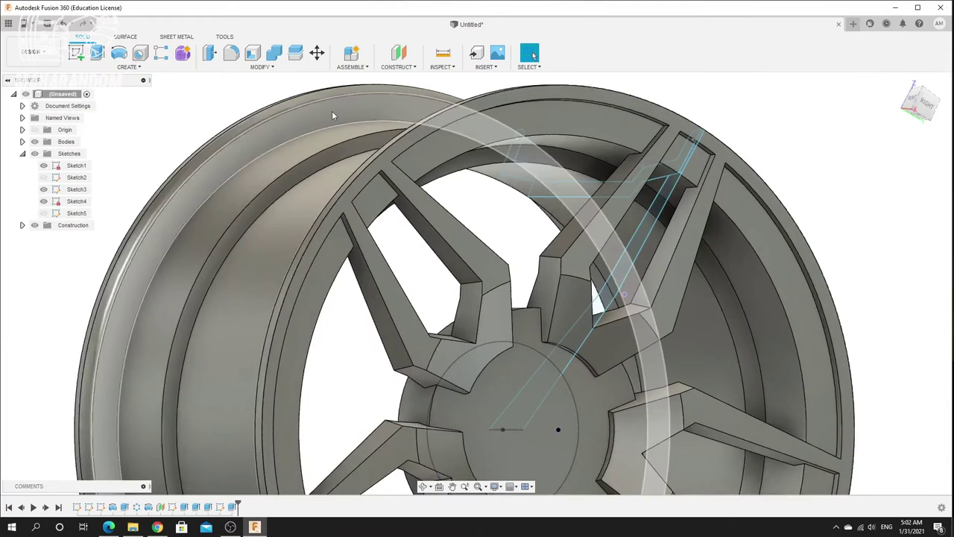
pyautogui.scroll(-3, 616, 233)
pyautogui.scroll(2, 570, 140)
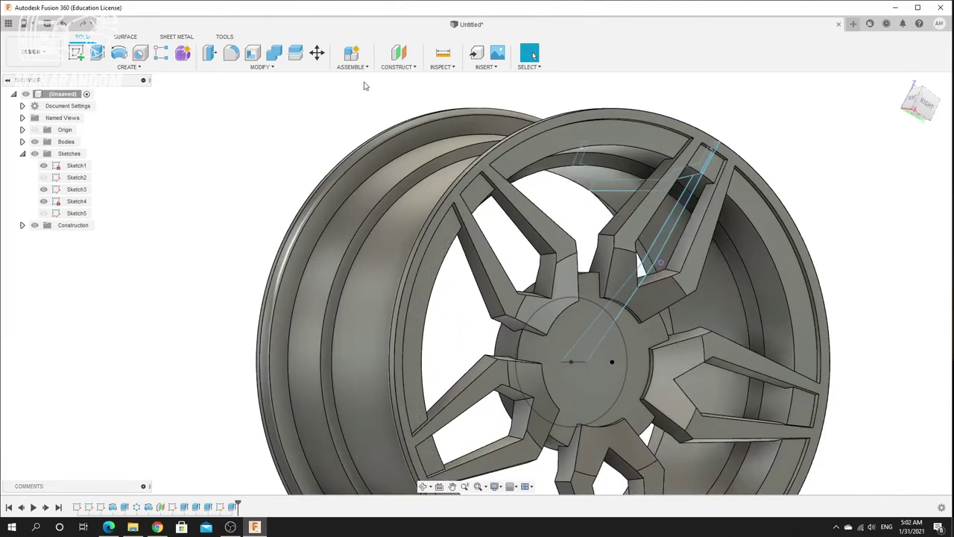
pyautogui.click(231, 53)
pyautogui.scroll(3, 611, 142)
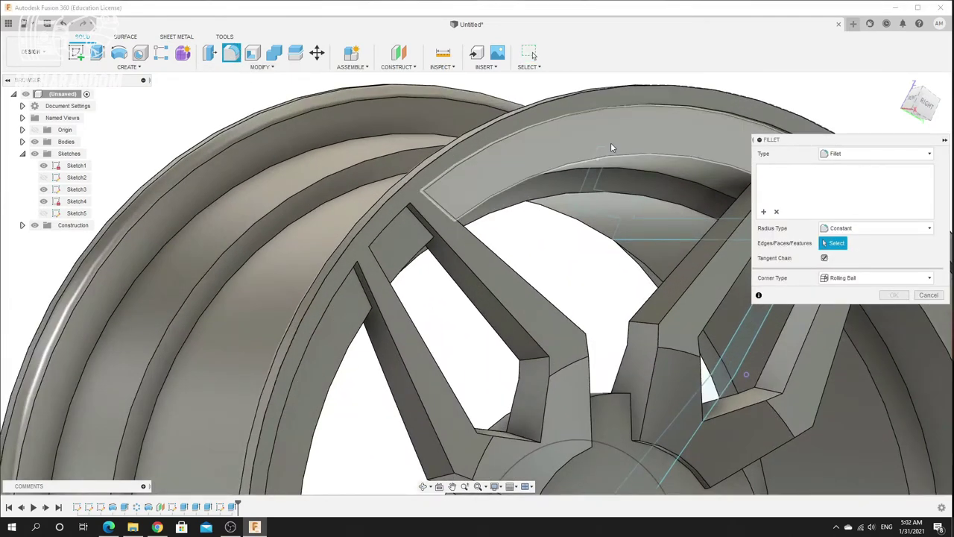
pyautogui.click(583, 166)
pyautogui.scroll(-3, 428, 180)
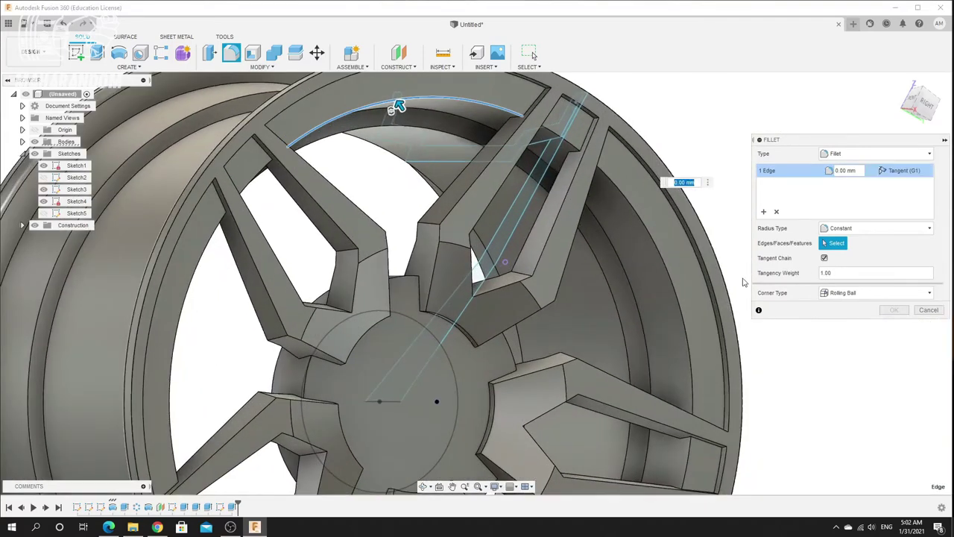
pyautogui.click(660, 256)
pyautogui.scroll(-2, 555, 288)
pyautogui.keyDown('shift'); pyautogui.moveTo(555, 287); pyautogui.dragTo(115, 297, button='middle'); pyautogui.keyUp('shift')
pyautogui.click(114, 297)
pyautogui.scroll(-5, 114, 298)
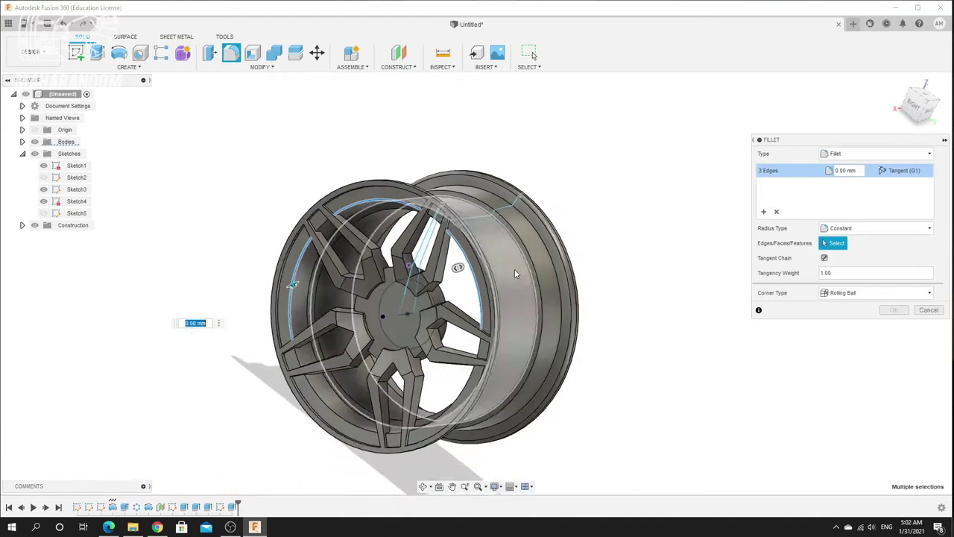
# Add the remaining six inner front-rim edges between and within the spokes to the fillet selection
pyautogui.scroll(5, 297, 420)
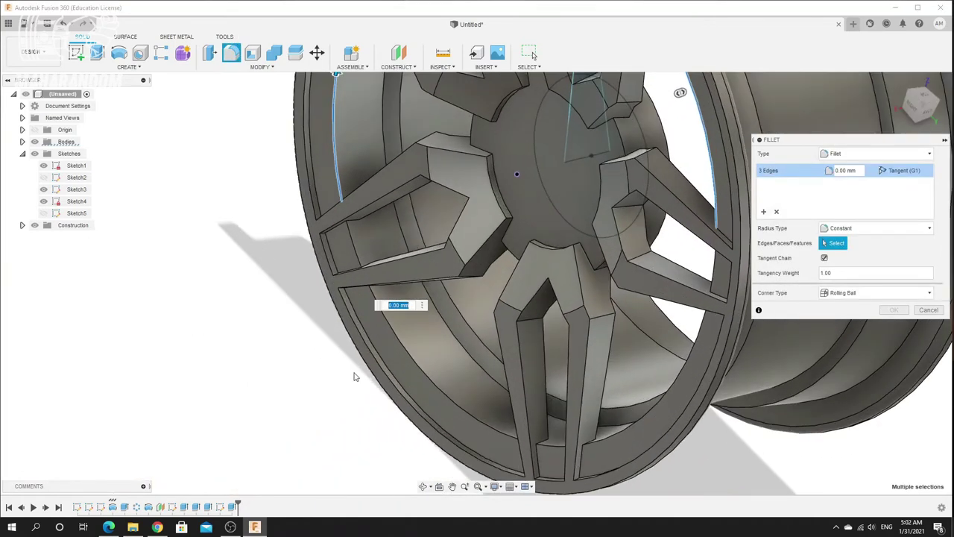
pyautogui.click(401, 348)
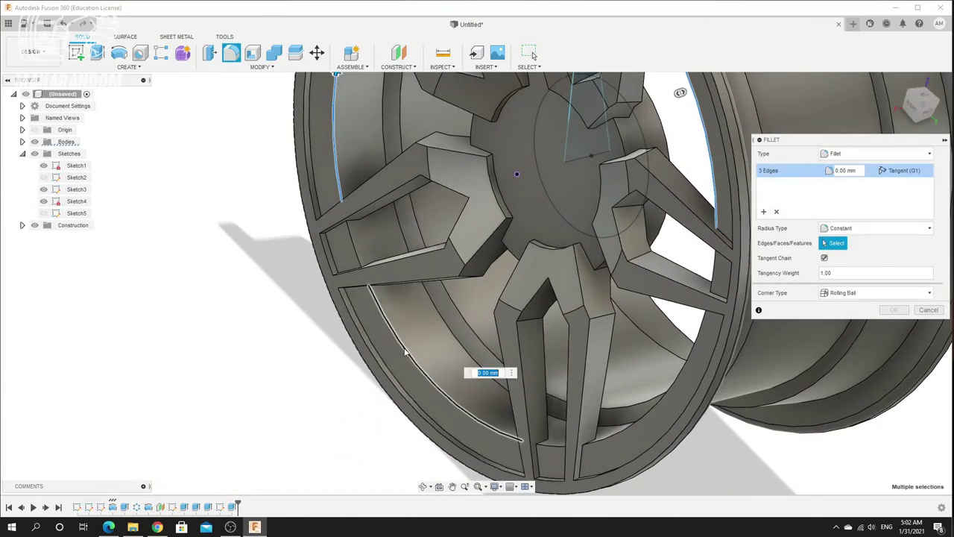
pyautogui.click(555, 447)
pyautogui.click(635, 422)
pyautogui.scroll(-5, 544, 391)
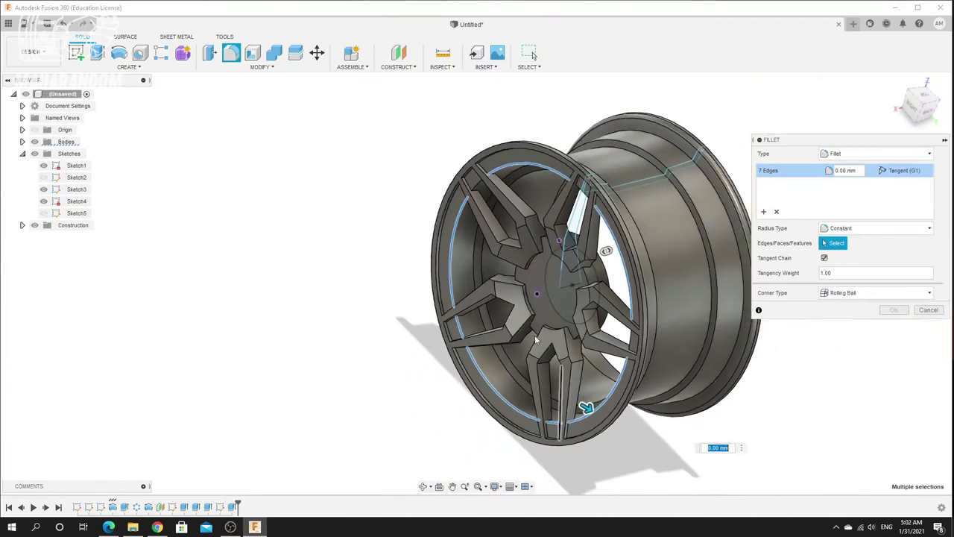
pyautogui.keyDown('shift'); pyautogui.moveTo(544, 383); pyautogui.dragTo(728, 233, button='middle'); pyautogui.keyUp('shift')
pyautogui.scroll(5, 666, 300)
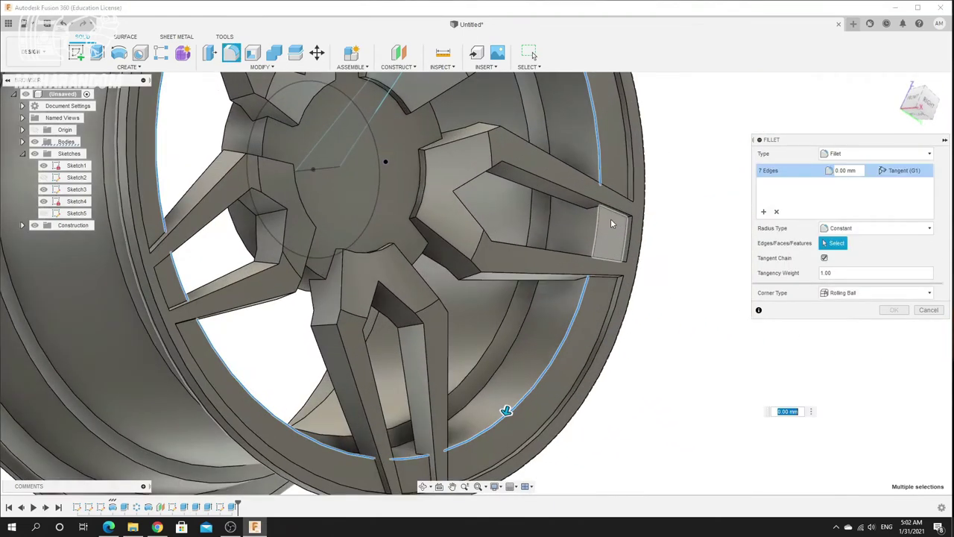
pyautogui.click(598, 234)
pyautogui.scroll(-5, 592, 286)
pyautogui.keyDown('shift'); pyautogui.moveTo(593, 287); pyautogui.dragTo(547, 280, button='middle'); pyautogui.keyUp('shift')
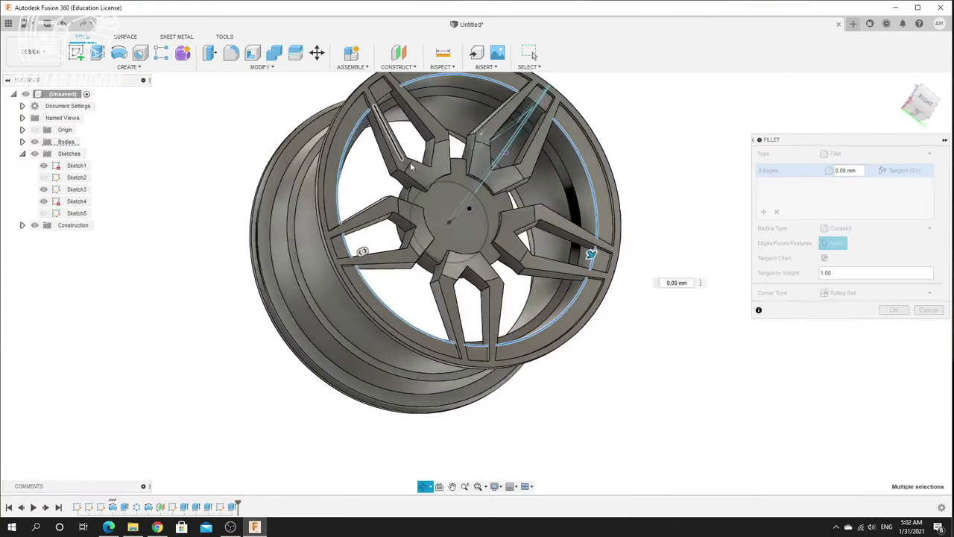
pyautogui.scroll(-4, 547, 280)
pyautogui.scroll(7, 454, 195)
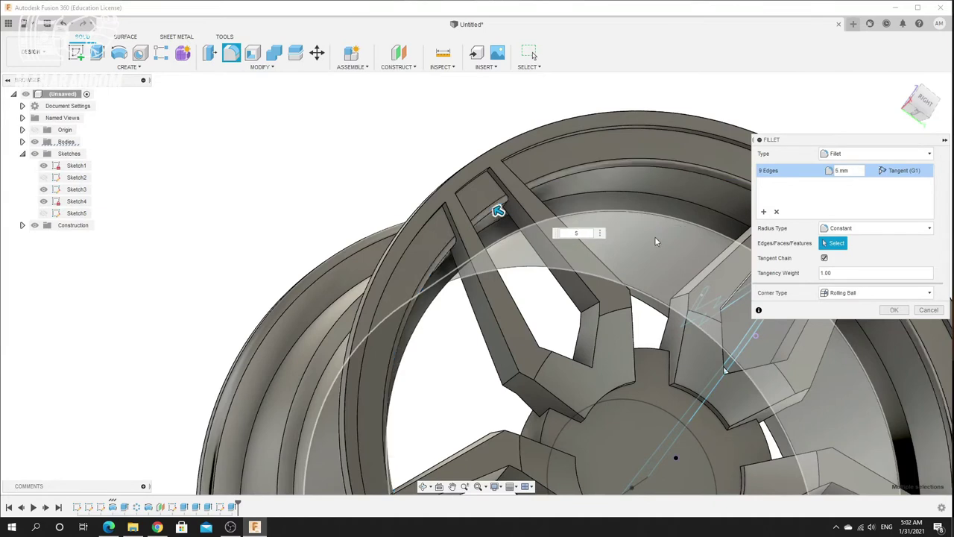
# Set the fillet radius to 10 mm, add the rear rim's inner circular edge, and apply the fillet
pyautogui.click(583, 233)
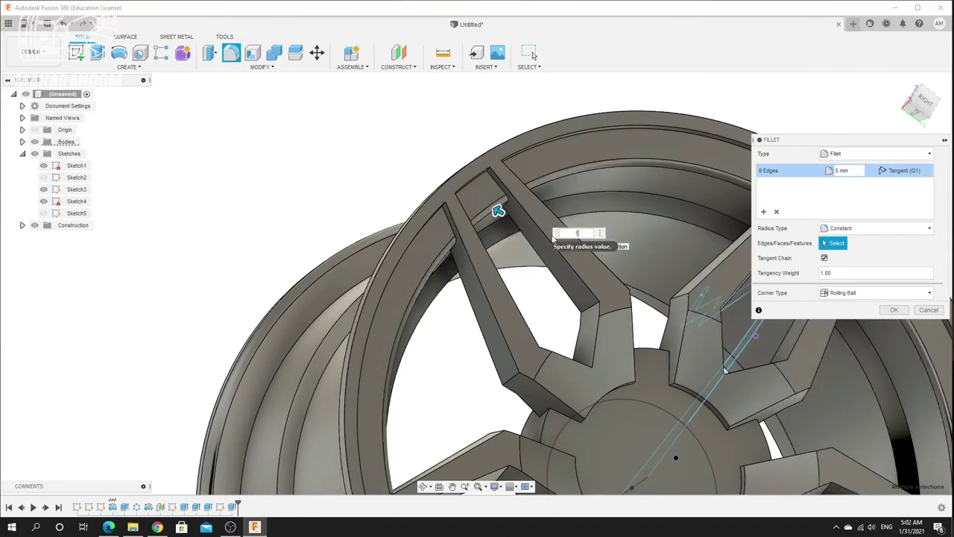
pyautogui.write('10')
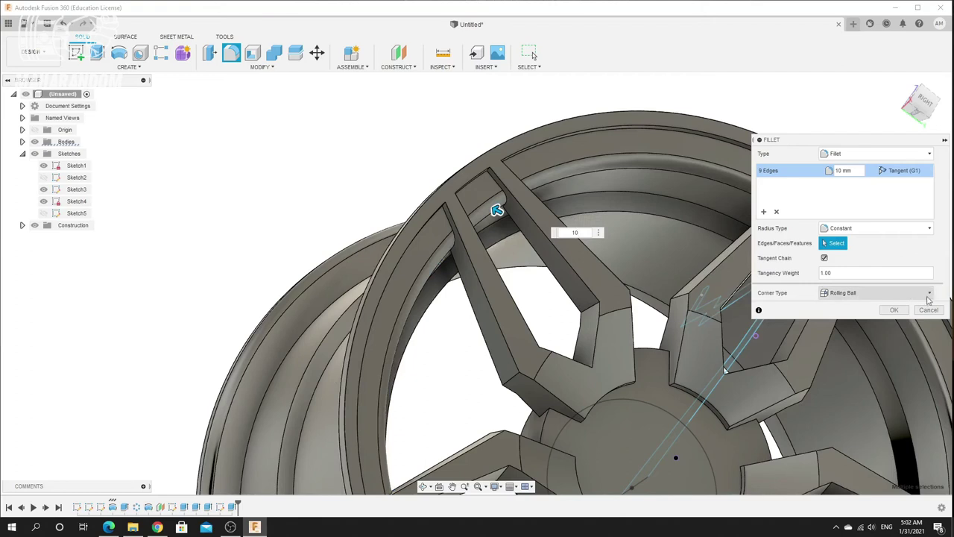
pyautogui.keyDown('shift'); pyautogui.moveTo(457, 319); pyautogui.dragTo(242, 313, button='middle'); pyautogui.keyUp('shift')
pyautogui.scroll(3, 242, 313)
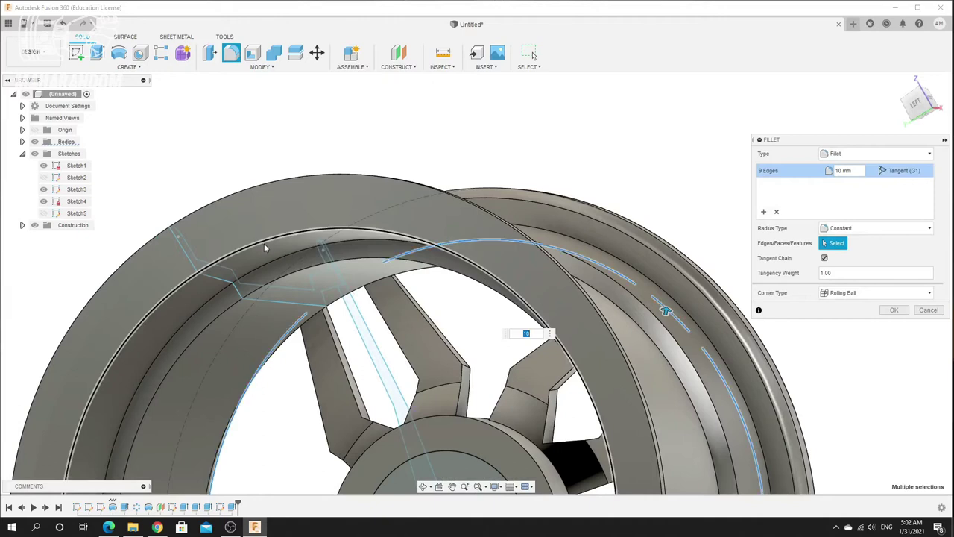
pyautogui.click(265, 246)
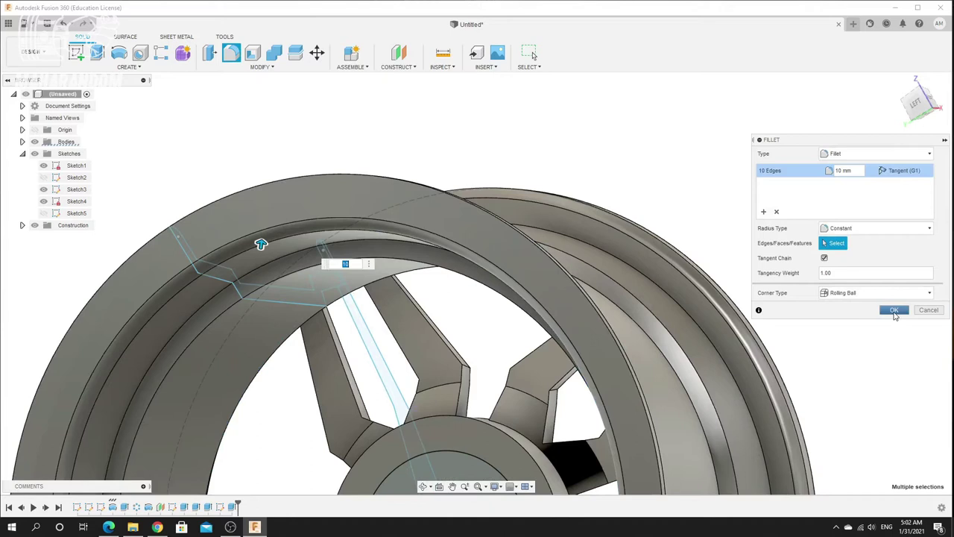
pyautogui.click(894, 311)
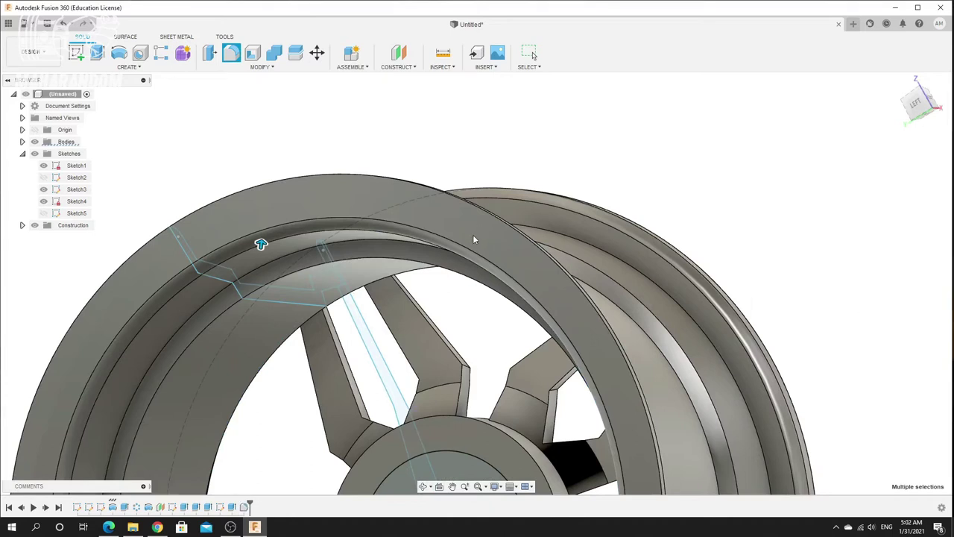
pyautogui.scroll(-5, 471, 238)
pyautogui.scroll(2, 477, 272)
pyautogui.keyDown('shift'); pyautogui.moveTo(475, 273); pyautogui.dragTo(379, 259, button='middle'); pyautogui.keyUp('shift')
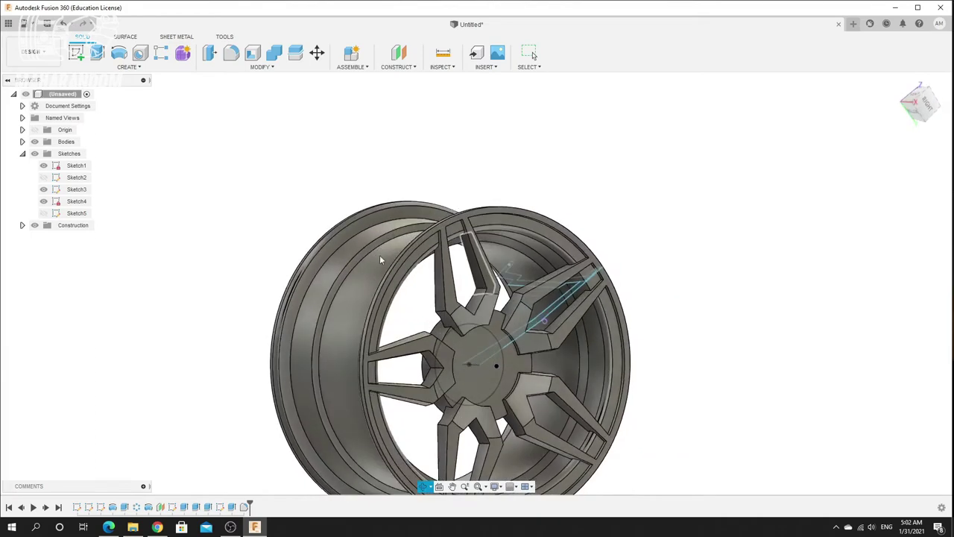
pyautogui.scroll(5, 461, 223)
pyautogui.scroll(-5, 507, 313)
pyautogui.scroll(5, 549, 426)
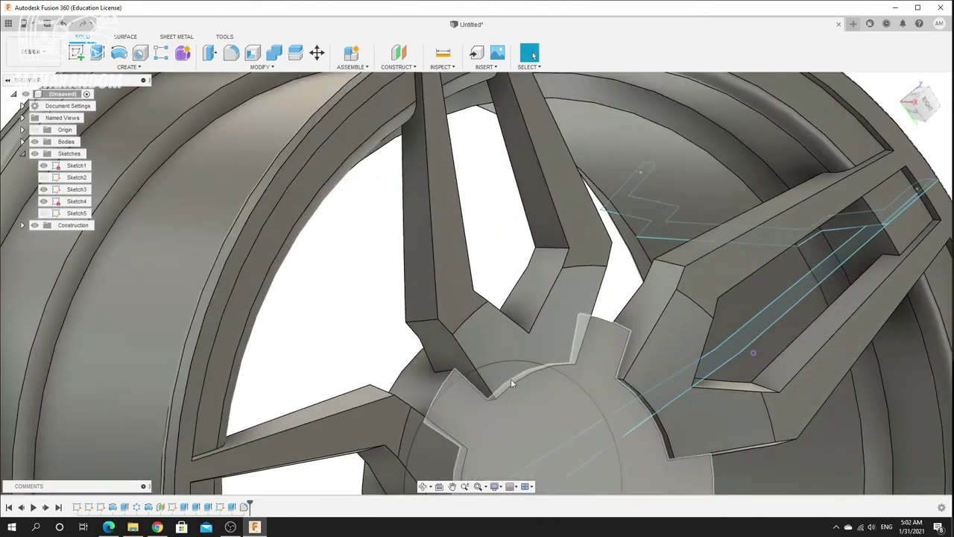
pyautogui.click(231, 53)
pyautogui.keyDown('shift'); pyautogui.moveTo(574, 225); pyautogui.dragTo(567, 249, button='middle'); pyautogui.keyUp('shift')
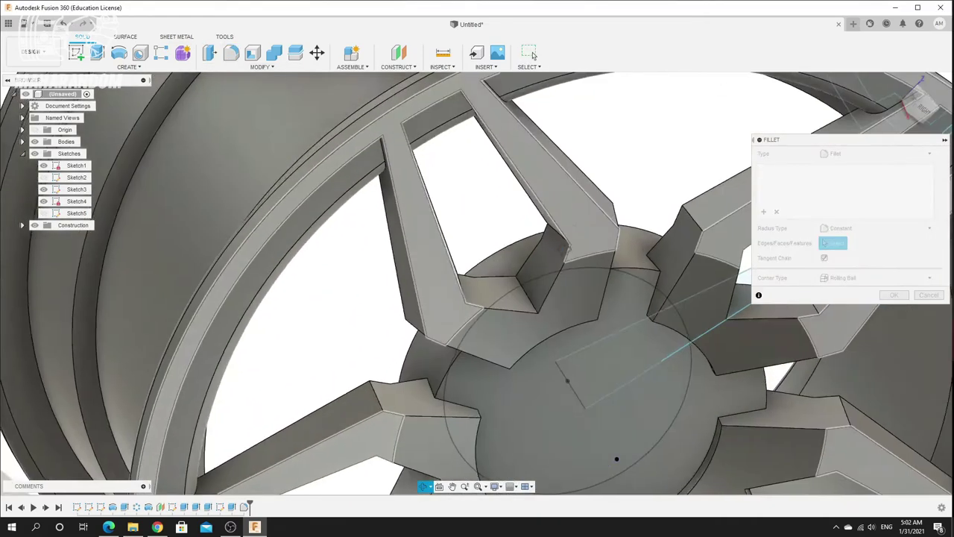
pyautogui.scroll(3, 515, 261)
pyautogui.click(501, 282)
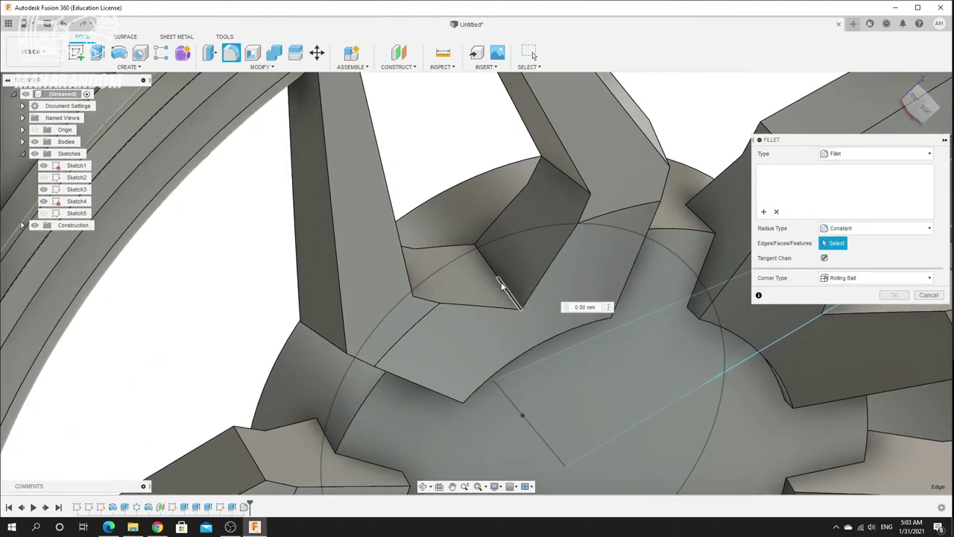
pyautogui.scroll(-3, 471, 273)
pyautogui.click(672, 292)
pyautogui.scroll(2, 671, 292)
pyautogui.keyDown('shift'); pyautogui.moveTo(671, 292); pyautogui.dragTo(586, 247, button='middle'); pyautogui.keyUp('shift')
pyautogui.scroll(4, 604, 276)
pyautogui.click(576, 248)
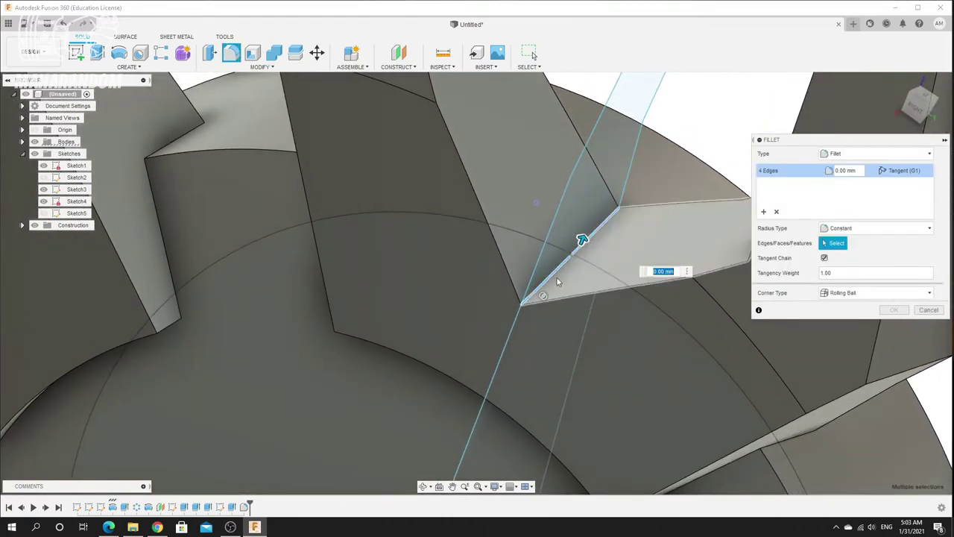
# Inspect the selected spoke corner edge up close where the hub circle crosses it, and cancel the fillet
pyautogui.scroll(-5, 570, 270)
pyautogui.scroll(5, 559, 269)
pyautogui.scroll(3, 518, 243)
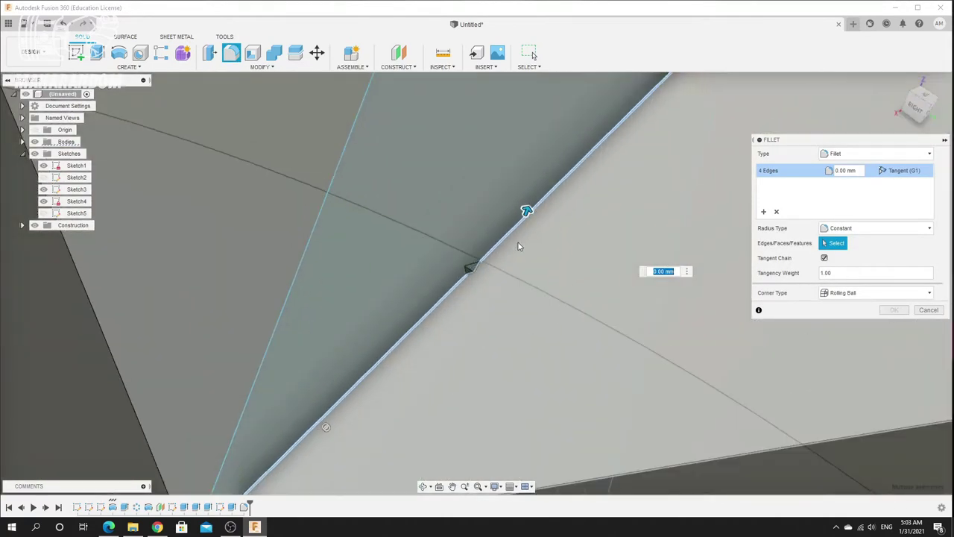
pyautogui.scroll(3, 474, 280)
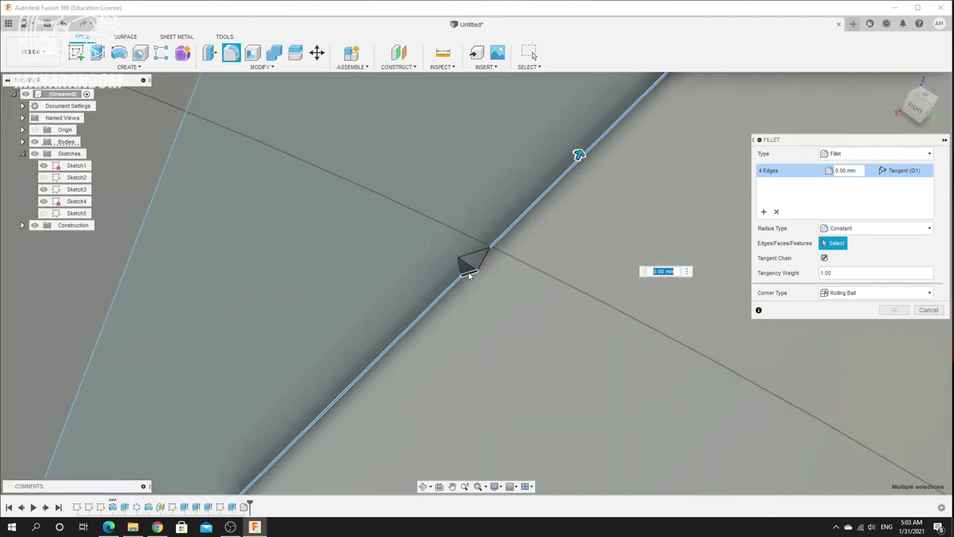
pyautogui.scroll(-1, 472, 266)
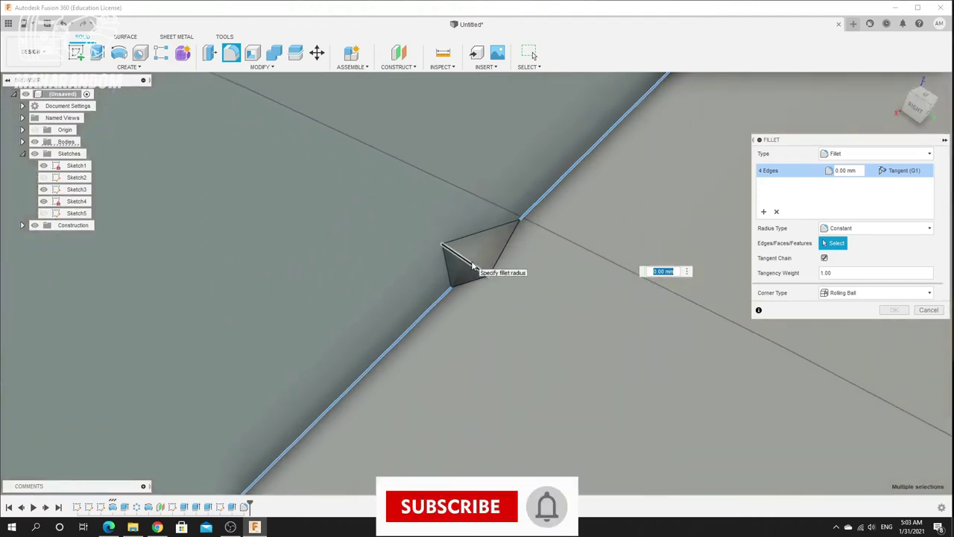
pyautogui.scroll(-5, 471, 265)
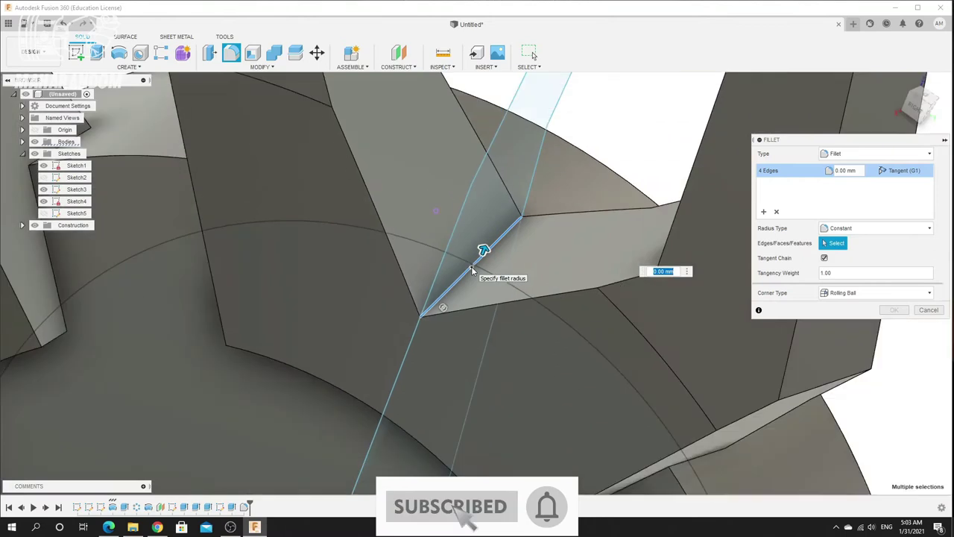
pyautogui.click(927, 310)
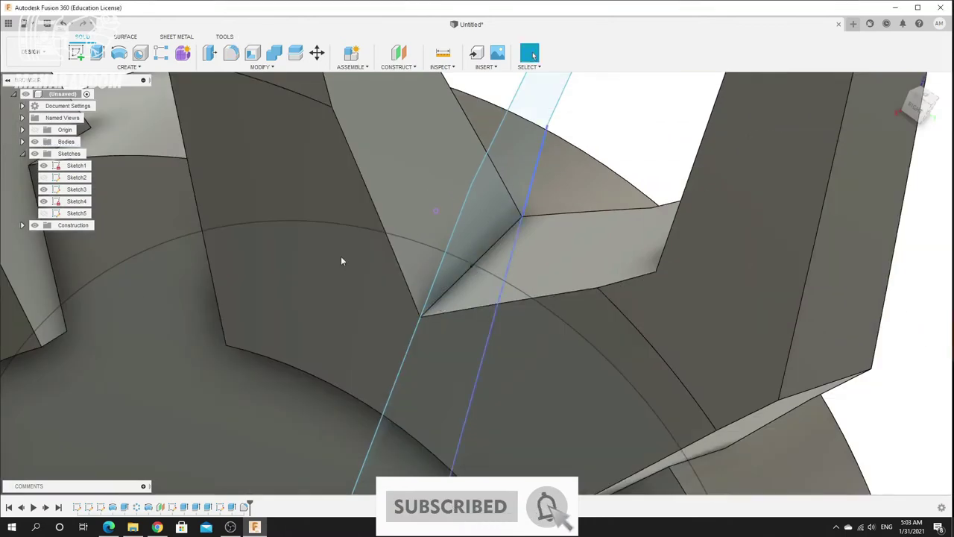
# Delete the extrusion of the large hub circle from the design history
pyautogui.scroll(-5, 342, 255)
pyautogui.keyDown('shift'); pyautogui.moveTo(363, 221); pyautogui.dragTo(401, 230, button='middle'); pyautogui.keyUp('shift')
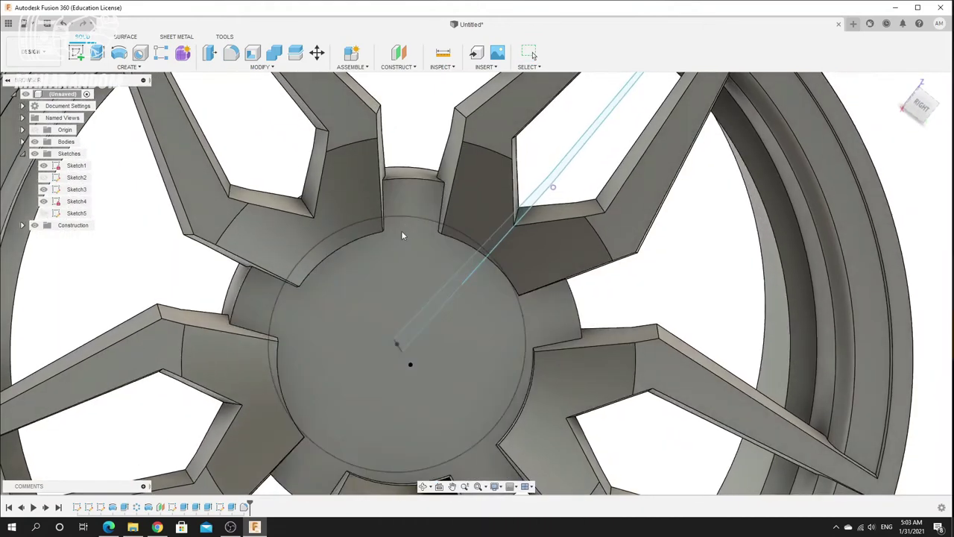
pyautogui.click(231, 508)
pyautogui.rightClick(233, 508)
pyautogui.click(255, 440)
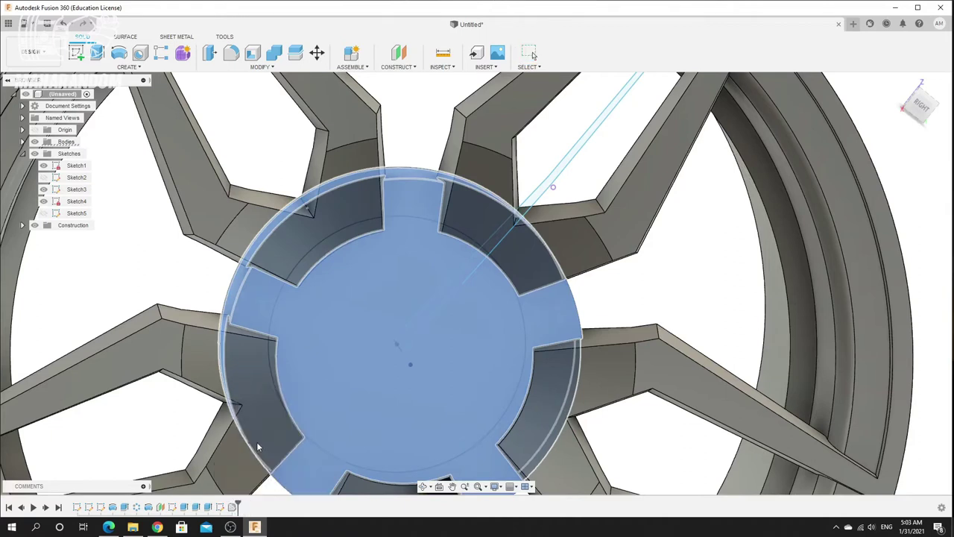
pyautogui.scroll(-5, 376, 335)
pyautogui.moveTo(387, 288)
pyautogui.keyDown('shift'); pyautogui.mouseDown(button='middle')
pyautogui.moveTo(339, 283)
pyautogui.moveTo(378, 282)
pyautogui.mouseUp(button='middle'); pyautogui.keyUp('shift')
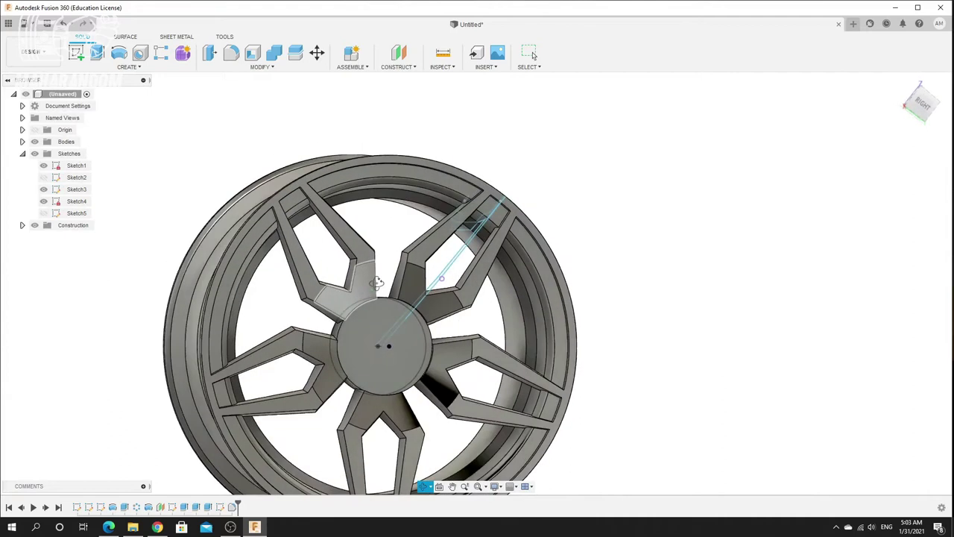
# Edit Sketch5, dimension the large hub circle to a diameter of 160 mm, and finish the sketch
pyautogui.click(220, 507)
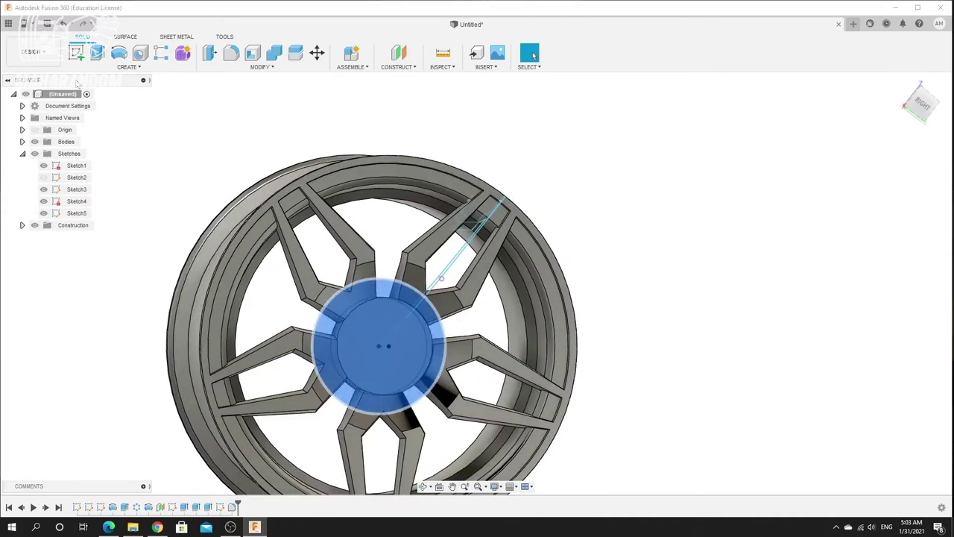
pyautogui.rightClick(219, 509)
pyautogui.click(245, 406)
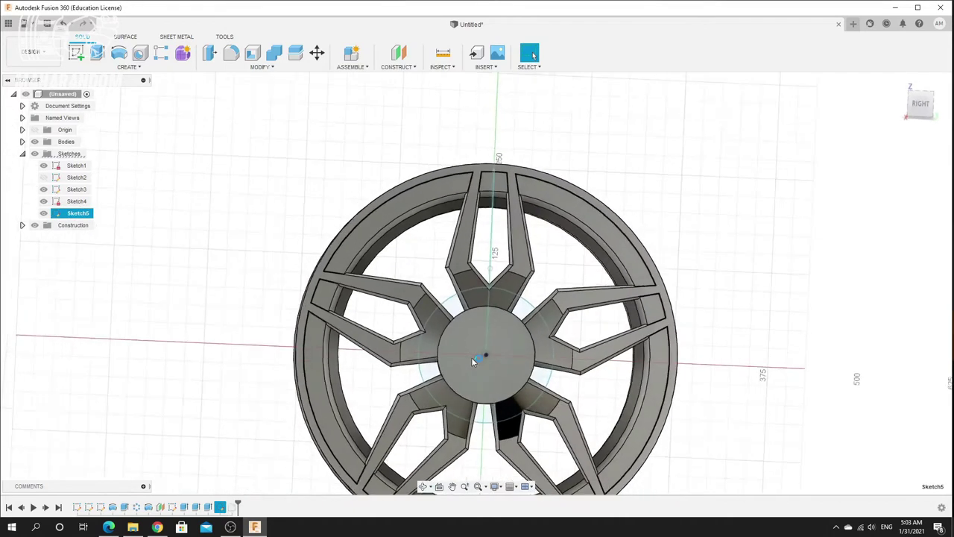
pyautogui.scroll(-4, 354, 310)
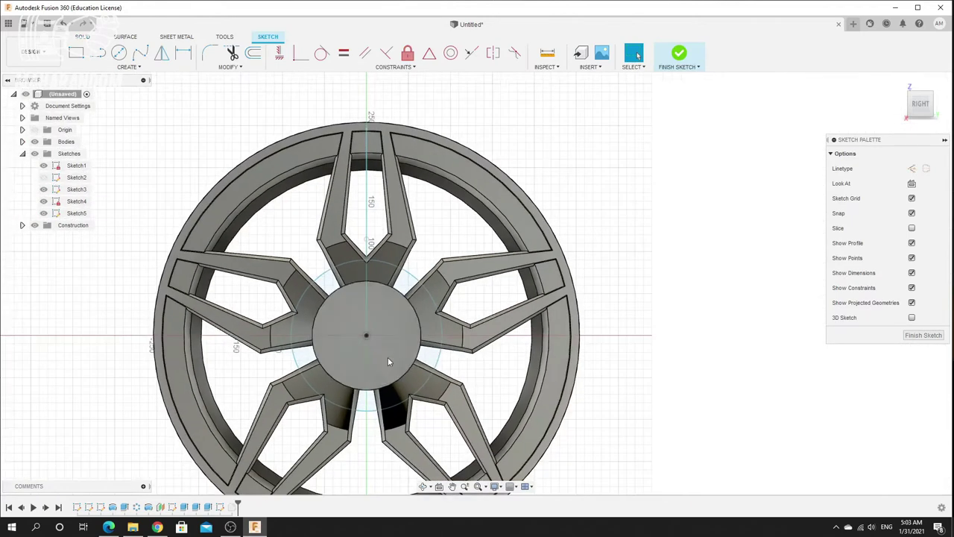
pyautogui.scroll(3, 390, 363)
pyautogui.click(462, 354)
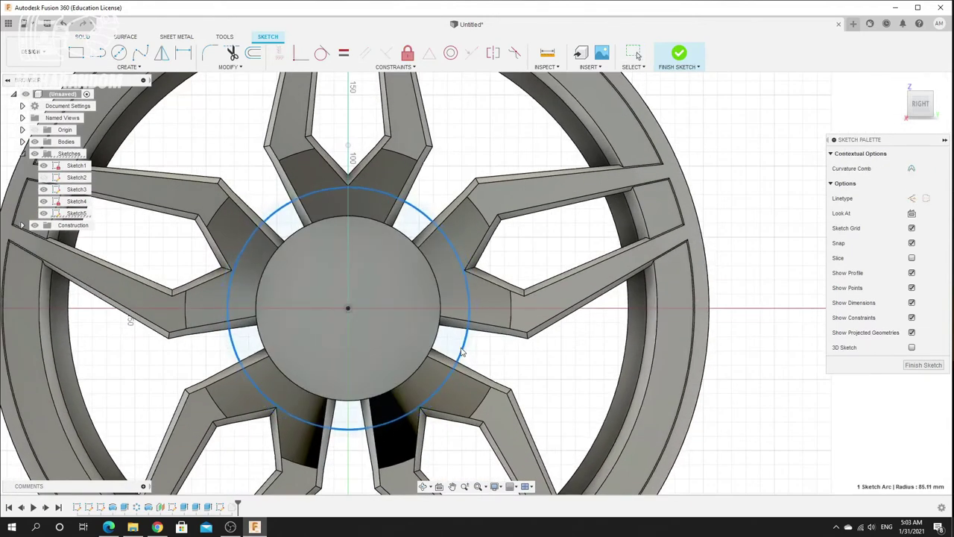
pyautogui.press('d')
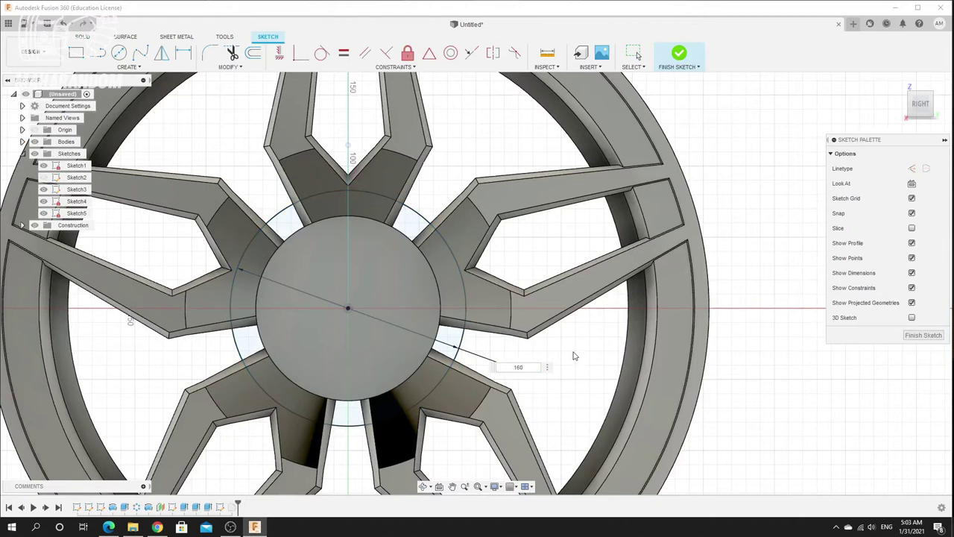
pyautogui.click(675, 59)
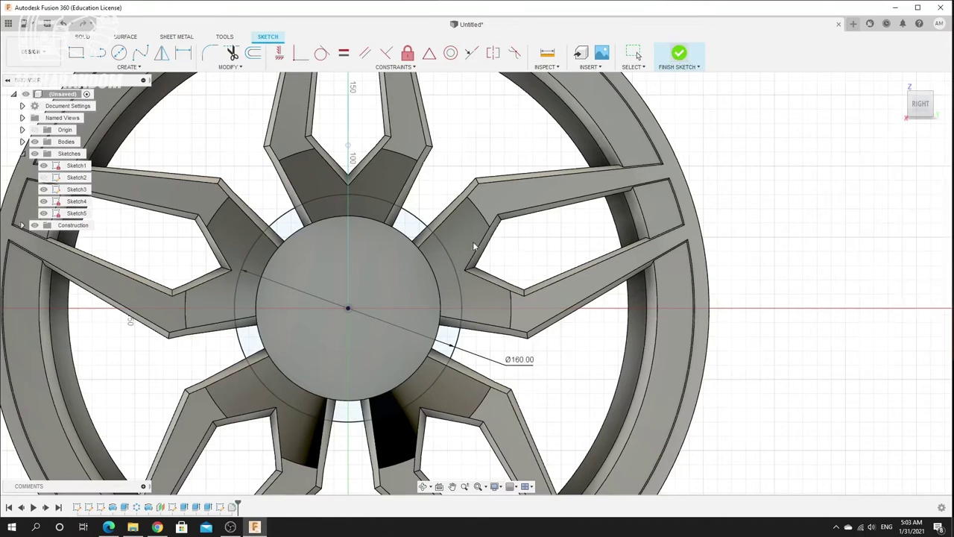
# Extrude the 160 mm hub circle 30 mm behind the spokes, joining it to the wheel body
pyautogui.keyDown('shift'); pyautogui.moveTo(294, 267); pyautogui.dragTo(276, 241, button='middle'); pyautogui.keyUp('shift')
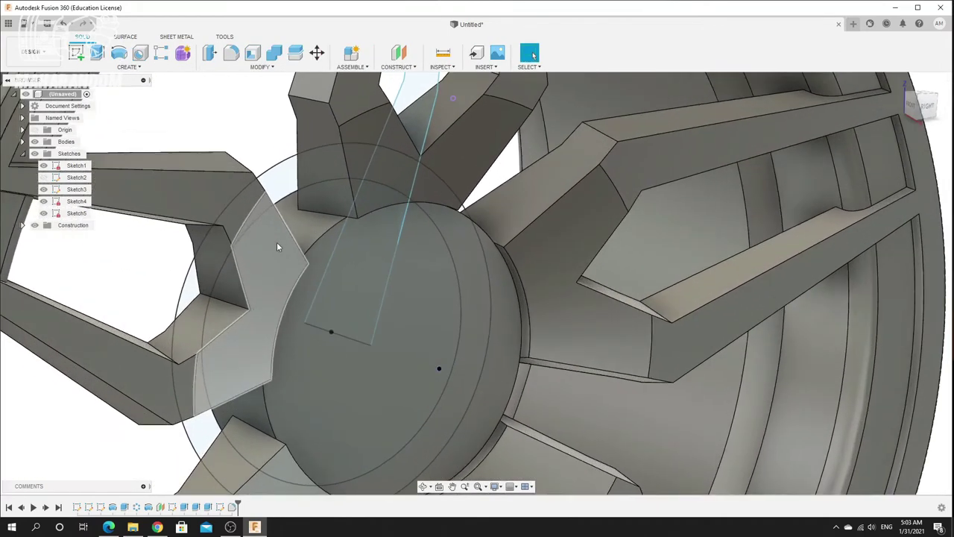
pyautogui.click(97, 53)
pyautogui.click(321, 273)
pyautogui.moveTo(336, 333); pyautogui.dragTo(378, 347)
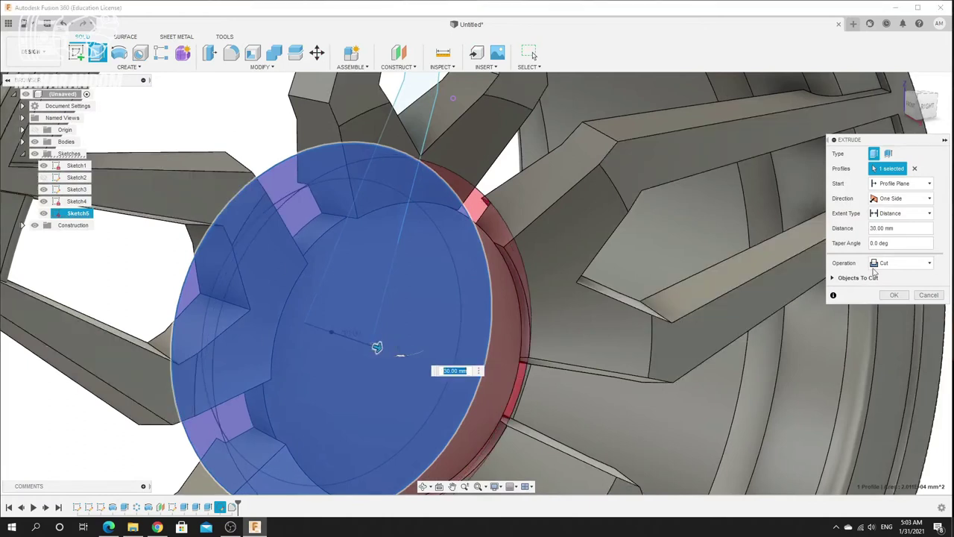
pyautogui.click(889, 280)
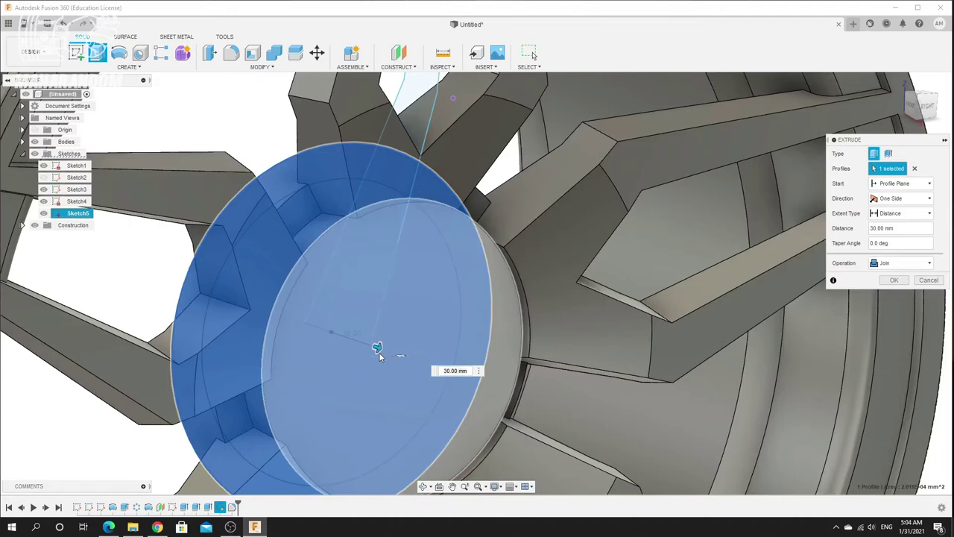
pyautogui.click(894, 280)
# Hide Sketch5, Sketch4, Sketch3 and Sketch1 so only the wheel body is displayed
pyautogui.scroll(-5, 333, 204)
pyautogui.scroll(3, 339, 164)
pyautogui.keyDown('shift'); pyautogui.moveTo(339, 163); pyautogui.dragTo(339, 199, button='middle'); pyautogui.keyUp('shift')
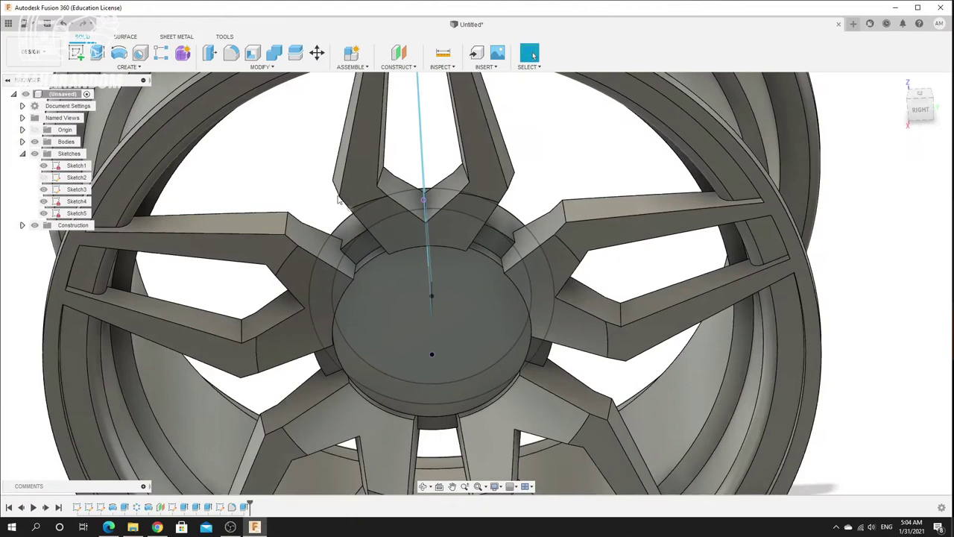
pyautogui.click(43, 213)
pyautogui.click(43, 201)
pyautogui.click(43, 188)
pyautogui.click(43, 165)
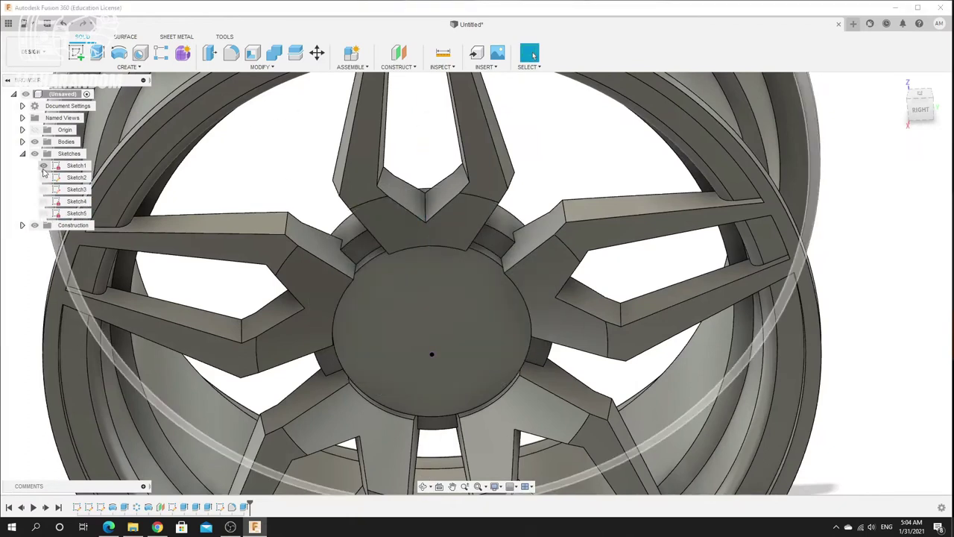
pyautogui.scroll(-5, 437, 232)
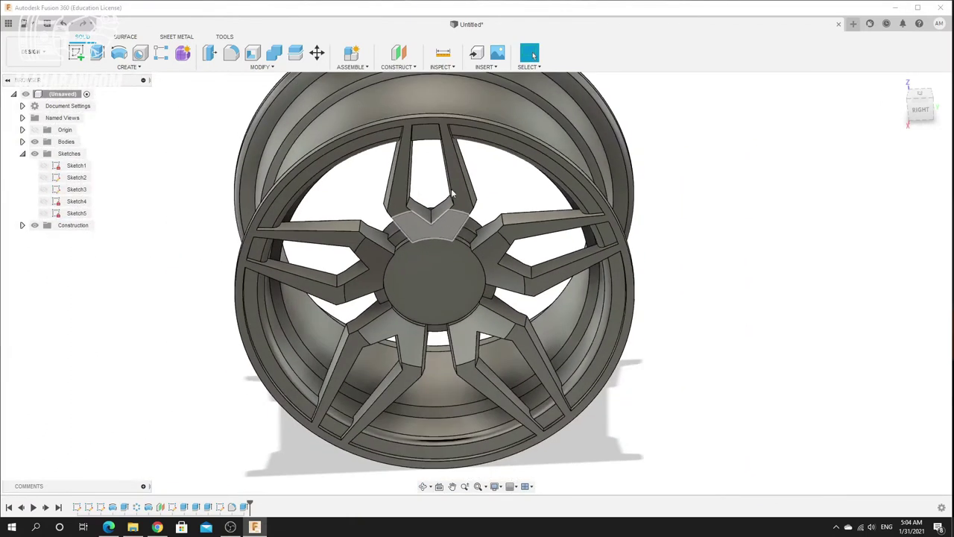
# Fillet the inner V-corner edges of all five spoke openings near the hub with a 15 mm radius
pyautogui.click(231, 53)
pyautogui.scroll(10, 447, 219)
pyautogui.click(367, 246)
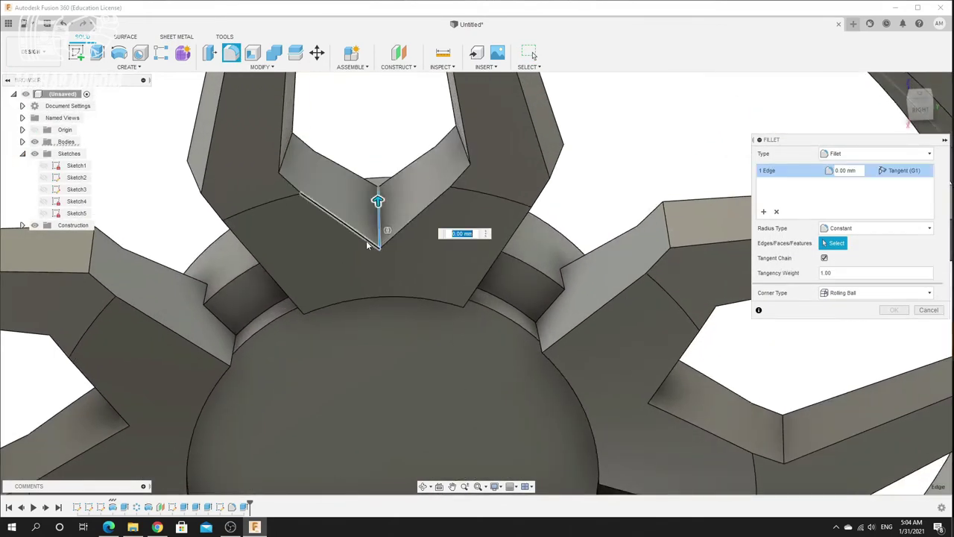
pyautogui.scroll(-5, 373, 224)
pyautogui.scroll(8, 398, 234)
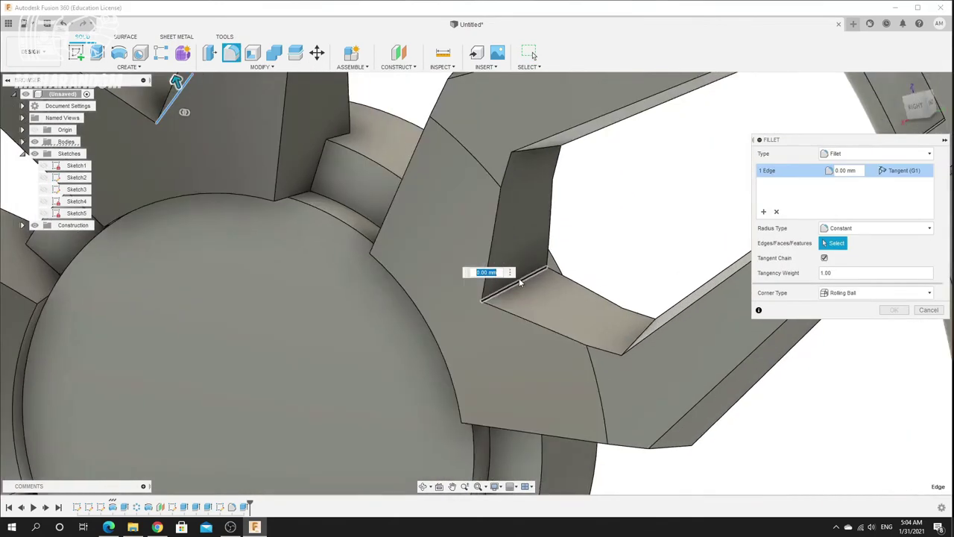
pyautogui.click(520, 282)
pyautogui.scroll(-5, 520, 283)
pyautogui.scroll(6, 459, 280)
pyautogui.keyDown('shift'); pyautogui.moveTo(459, 281); pyautogui.dragTo(342, 284, button='middle'); pyautogui.keyUp('shift')
pyautogui.click(398, 366)
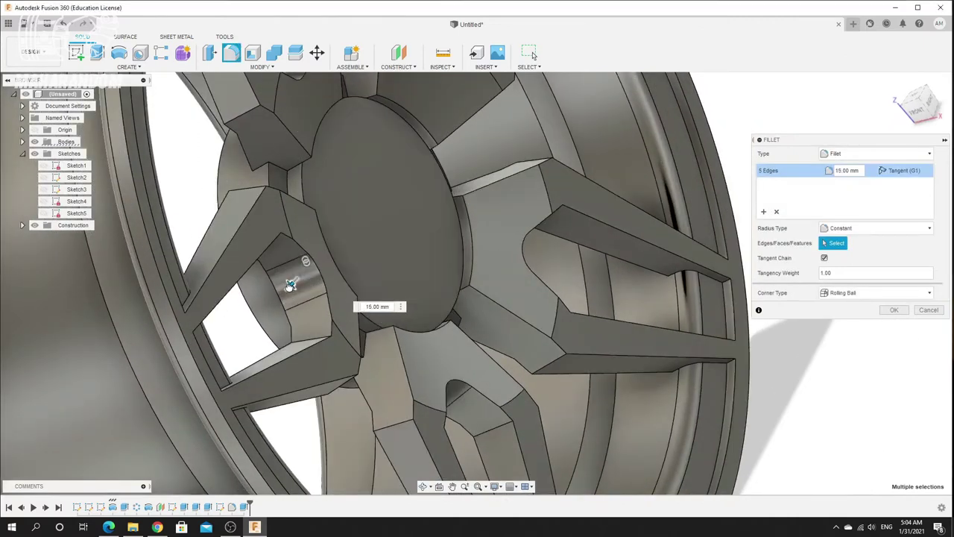
pyautogui.keyDown('shift'); pyautogui.moveTo(330, 237); pyautogui.dragTo(283, 252, button='middle'); pyautogui.keyUp('shift')
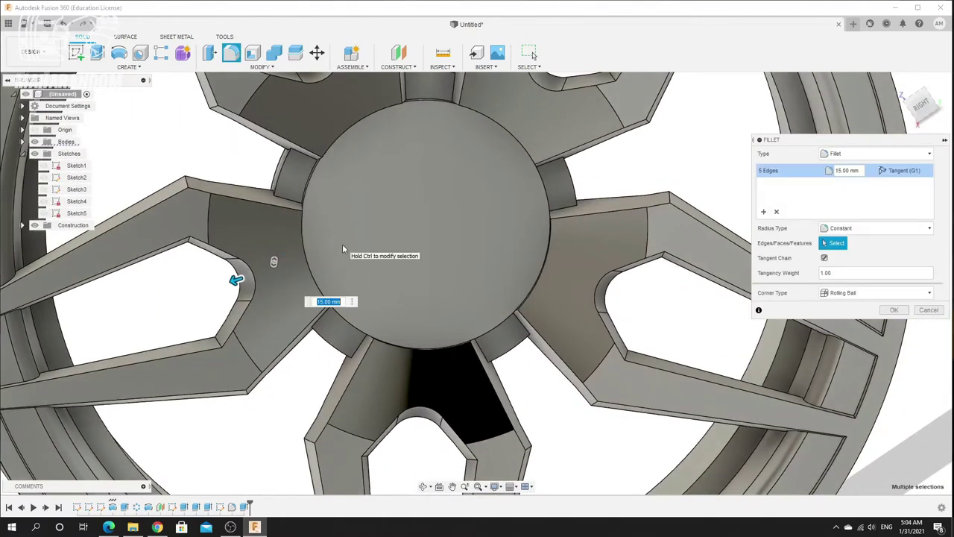
pyautogui.press('Return')
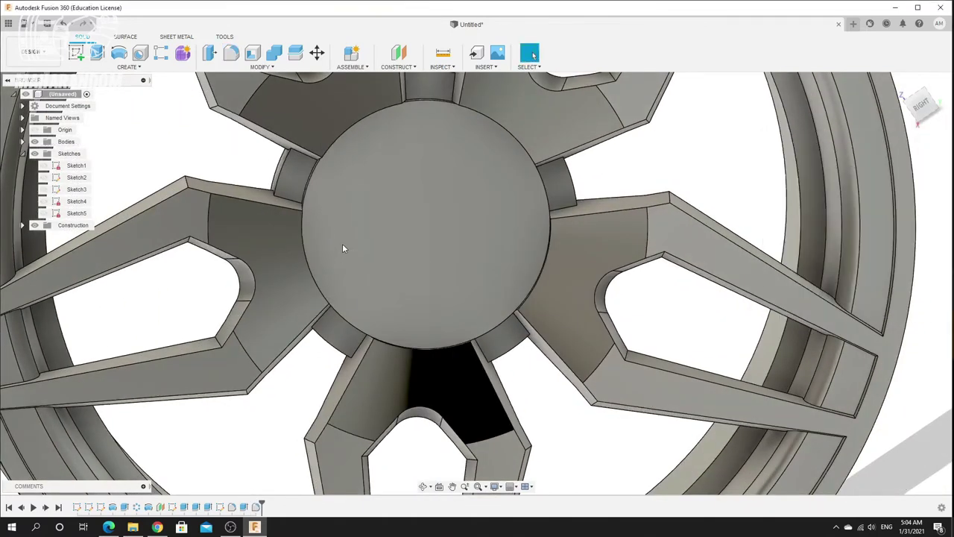
# Start a fillet and select the first five short corner edges where the spokes meet the central hub
pyautogui.scroll(-4, 342, 248)
pyautogui.keyDown('shift'); pyautogui.moveTo(310, 192); pyautogui.dragTo(352, 192, button='middle'); pyautogui.keyUp('shift')
pyautogui.scroll(5, 273, 209)
pyautogui.keyDown('shift'); pyautogui.moveTo(352, 192); pyautogui.dragTo(399, 203, button='middle'); pyautogui.keyUp('shift')
pyautogui.click(230, 56)
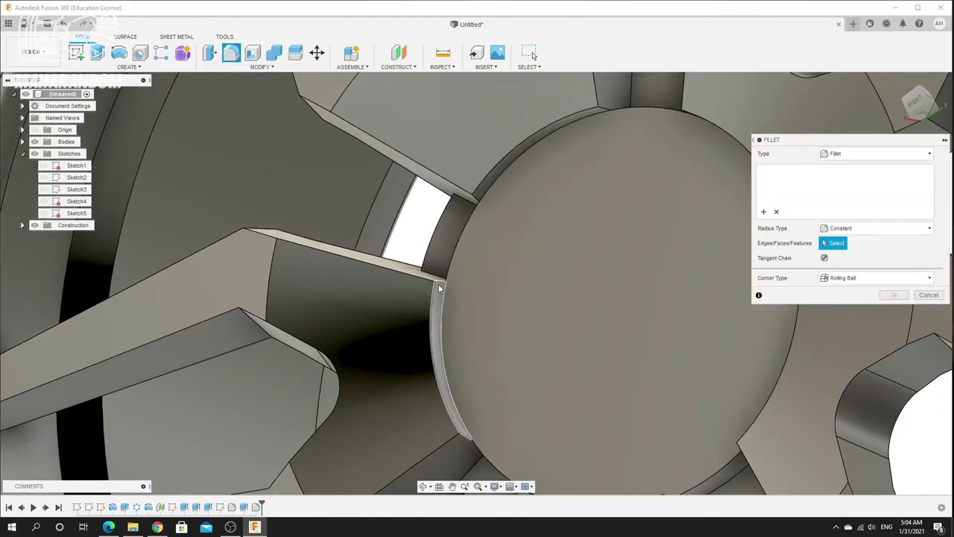
pyautogui.click(441, 284)
pyautogui.scroll(-2, 449, 336)
pyautogui.scroll(2, 469, 419)
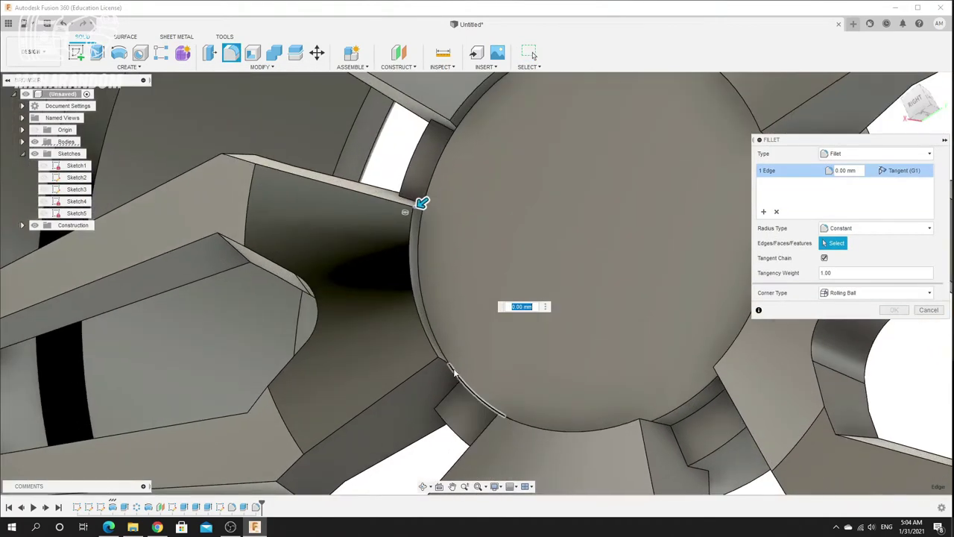
pyautogui.click(441, 358)
pyautogui.keyDown('shift'); pyautogui.moveTo(450, 358); pyautogui.dragTo(440, 443, button='middle'); pyautogui.keyUp('shift')
pyautogui.click(553, 162)
pyautogui.click(588, 146)
pyautogui.click(682, 117)
# Add four more spoke-to-hub corner edges around the rest of the hub to the fillet selection
pyautogui.scroll(-3, 615, 146)
pyautogui.scroll(2, 731, 143)
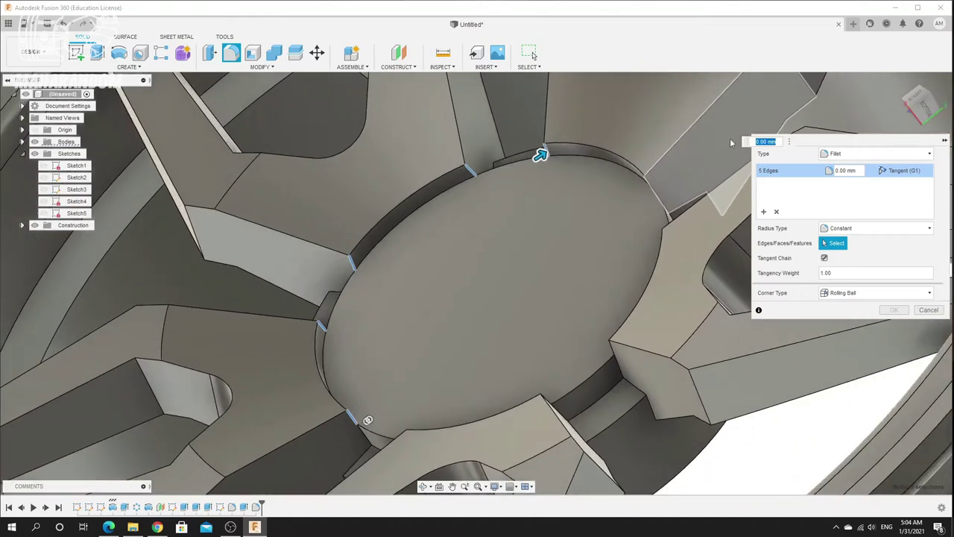
pyautogui.click(658, 185)
pyautogui.keyDown('shift'); pyautogui.moveTo(658, 186); pyautogui.dragTo(626, 368, button='middle'); pyautogui.keyUp('shift')
pyautogui.click(618, 288)
pyautogui.scroll(5, 626, 368)
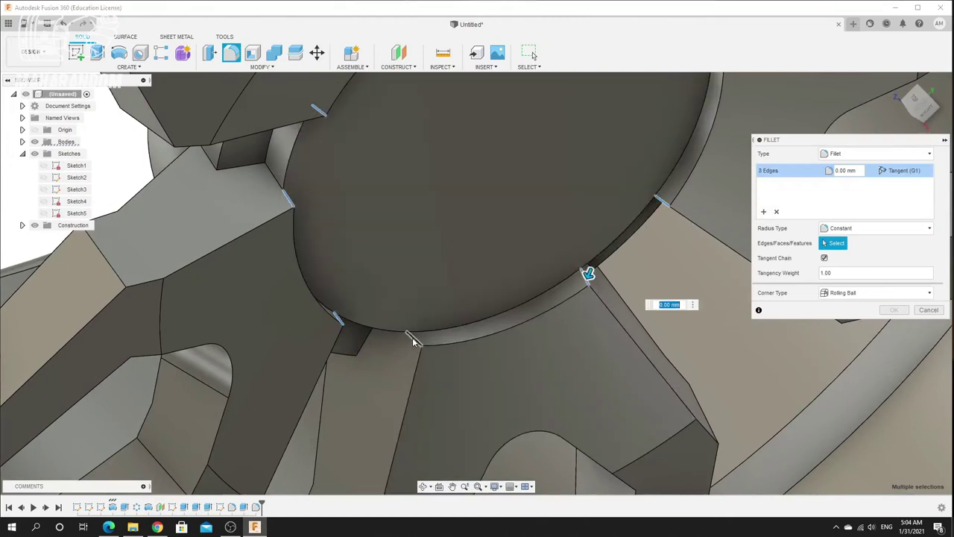
pyautogui.scroll(-5, 537, 327)
pyautogui.scroll(5, 469, 328)
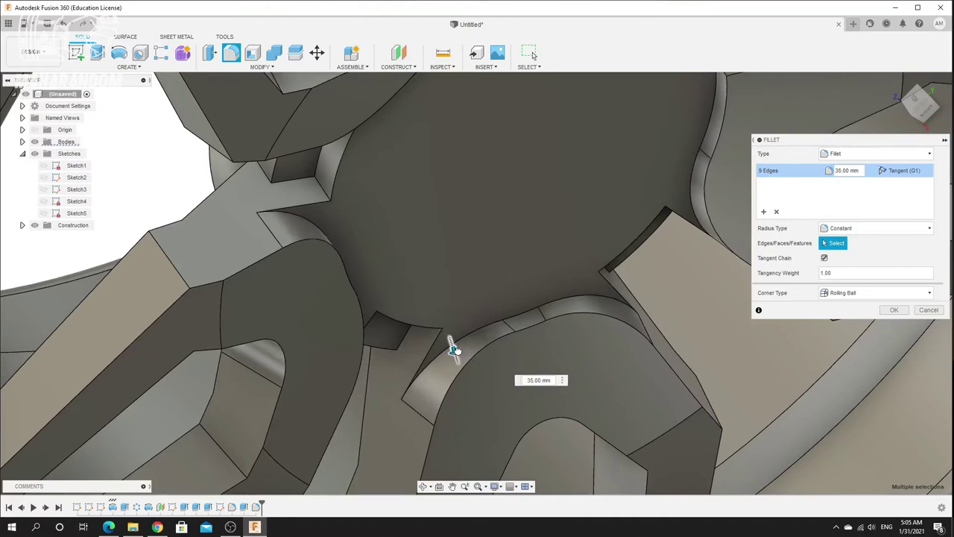
# Set the radius of the spoke-to-hub corner fillet to 15 mm and apply it
pyautogui.scroll(-10, 453, 349)
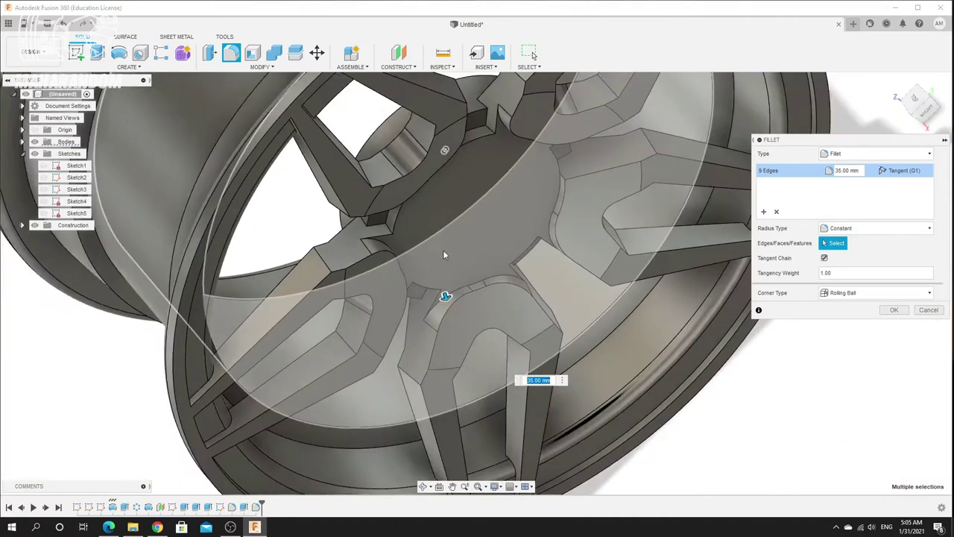
pyautogui.keyDown('shift'); pyautogui.moveTo(402, 162); pyautogui.dragTo(433, 282, button='middle'); pyautogui.keyUp('shift')
pyautogui.scroll(8, 434, 281)
pyautogui.moveTo(480, 339); pyautogui.dragTo(467, 311)
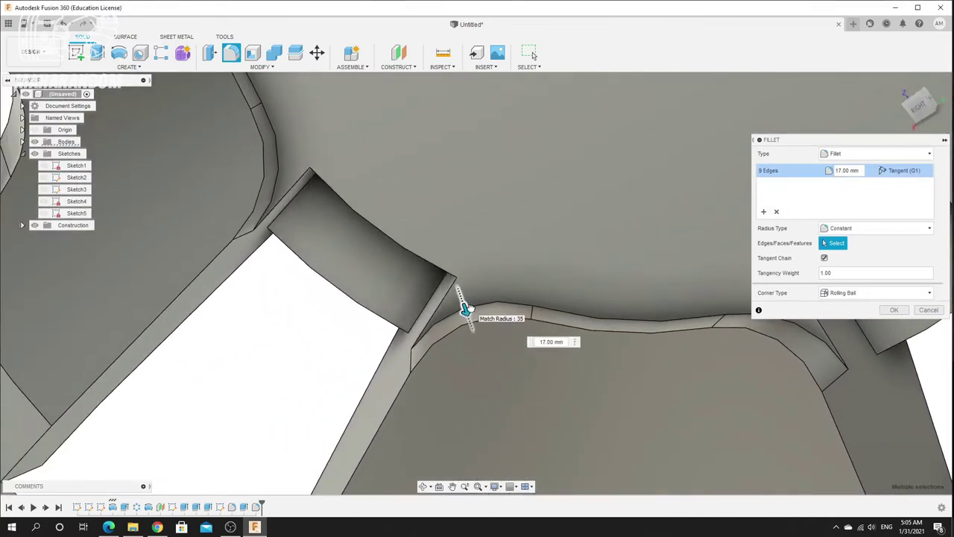
pyautogui.press('Return')
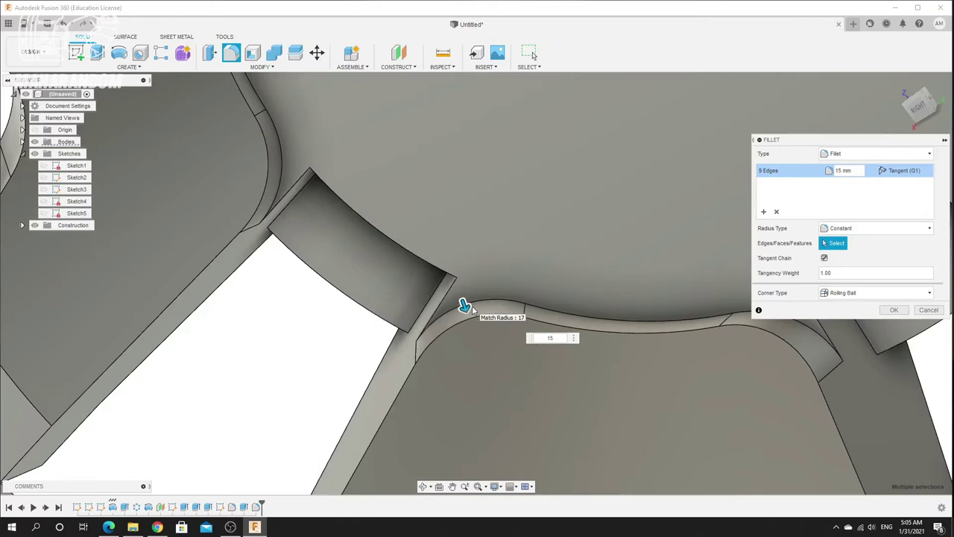
pyautogui.scroll(-6, 509, 330)
pyautogui.keyDown('shift'); pyautogui.moveTo(545, 260); pyautogui.dragTo(538, 240, button='middle'); pyautogui.keyUp('shift')
pyautogui.scroll(-4, 540, 240)
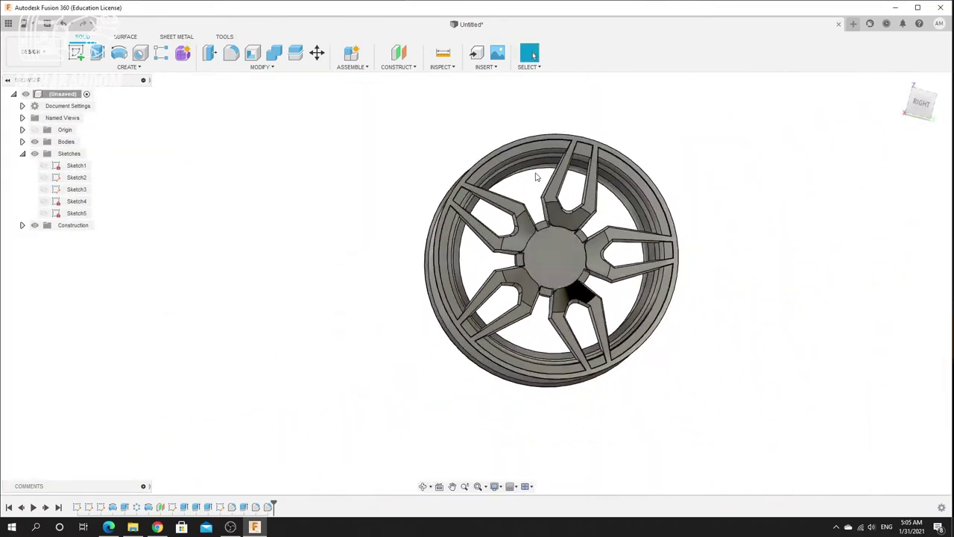
# Start a new fillet and select the four inner and outer bend edges on the first spoke's two arms
pyautogui.scroll(5, 535, 176)
pyautogui.click(231, 52)
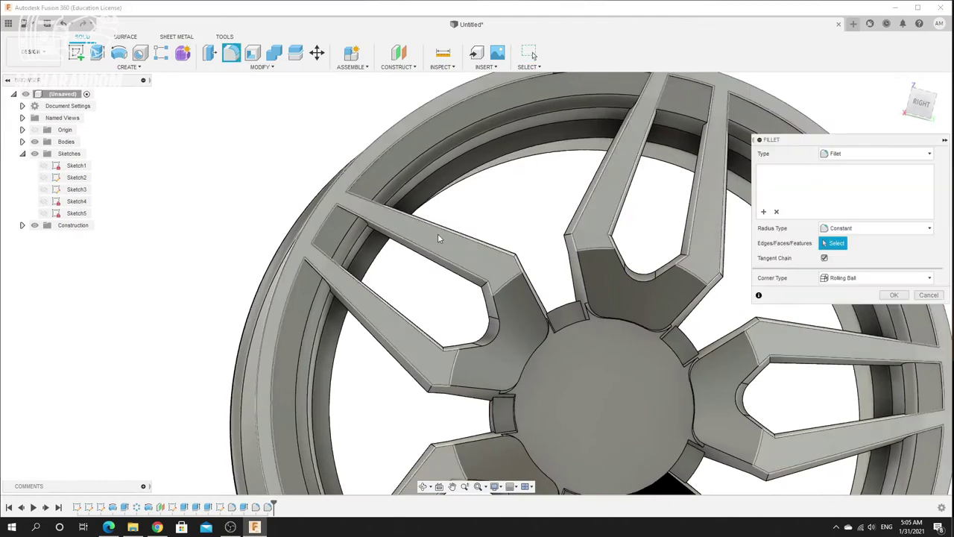
pyautogui.scroll(5, 466, 291)
pyautogui.click(479, 289)
pyautogui.moveTo(557, 214)
pyautogui.keyDown('shift'); pyautogui.mouseDown(button='middle')
pyautogui.moveTo(535, 230)
pyautogui.moveTo(551, 224)
pyautogui.mouseUp(button='middle'); pyautogui.keyUp('shift')
pyautogui.click(568, 222)
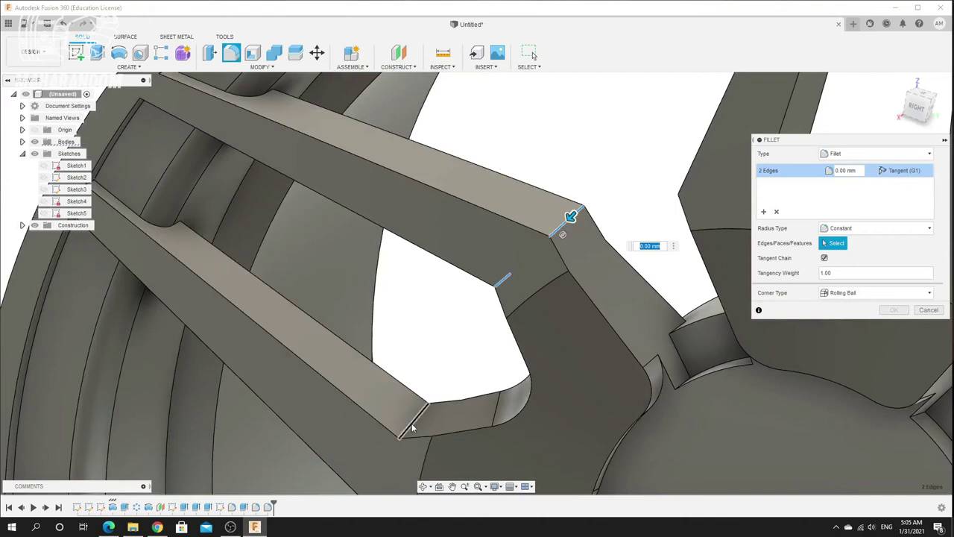
pyautogui.click(412, 427)
pyautogui.scroll(-5, 447, 392)
pyautogui.keyDown('shift'); pyautogui.moveTo(455, 387); pyautogui.dragTo(433, 354, button='middle'); pyautogui.keyUp('shift')
pyautogui.scroll(5, 402, 447)
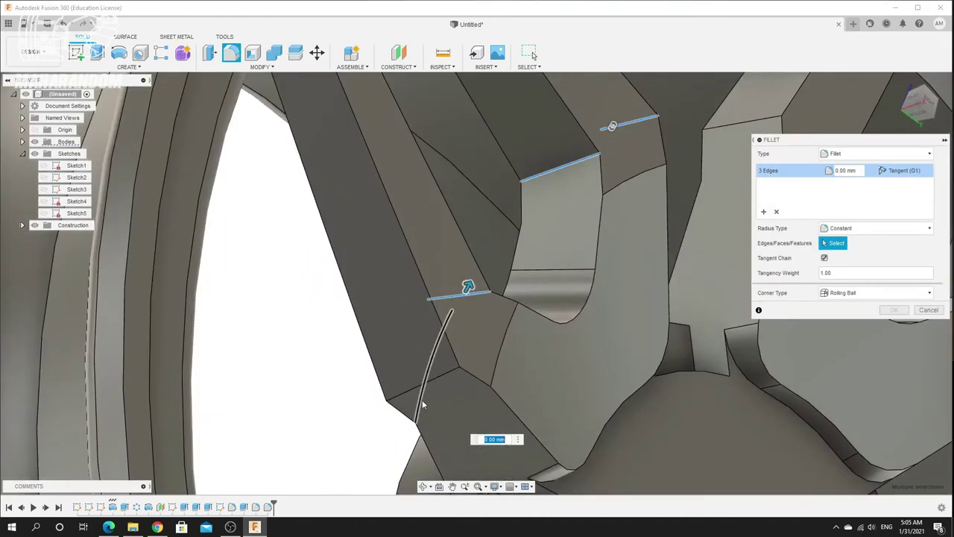
pyautogui.click(426, 385)
pyautogui.scroll(-5, 421, 383)
pyautogui.scroll(5, 503, 316)
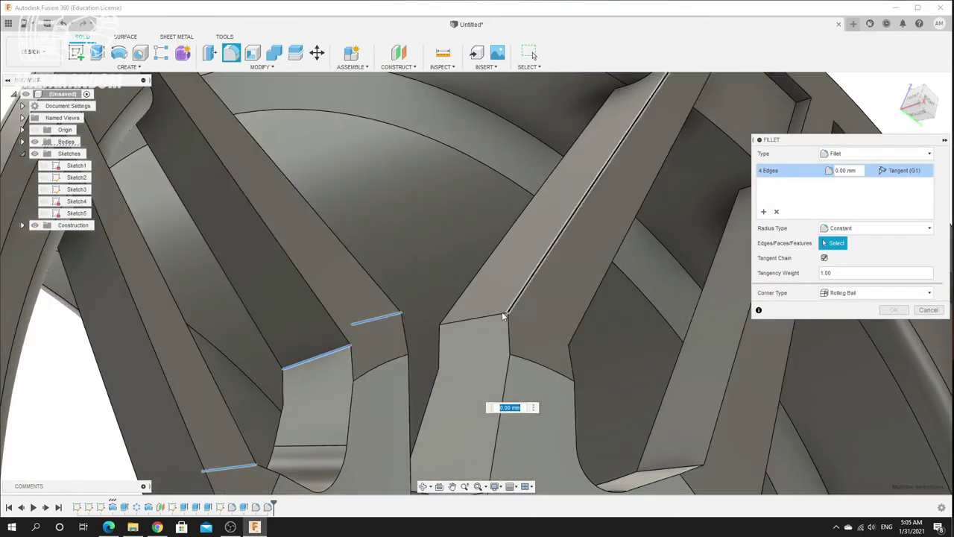
# Add the four inner and outer bend edges of the second spoke to the fillet selection
pyautogui.keyDown('shift'); pyautogui.moveTo(488, 313); pyautogui.dragTo(526, 342, button='middle'); pyautogui.keyUp('shift')
pyautogui.scroll(-5, 525, 341)
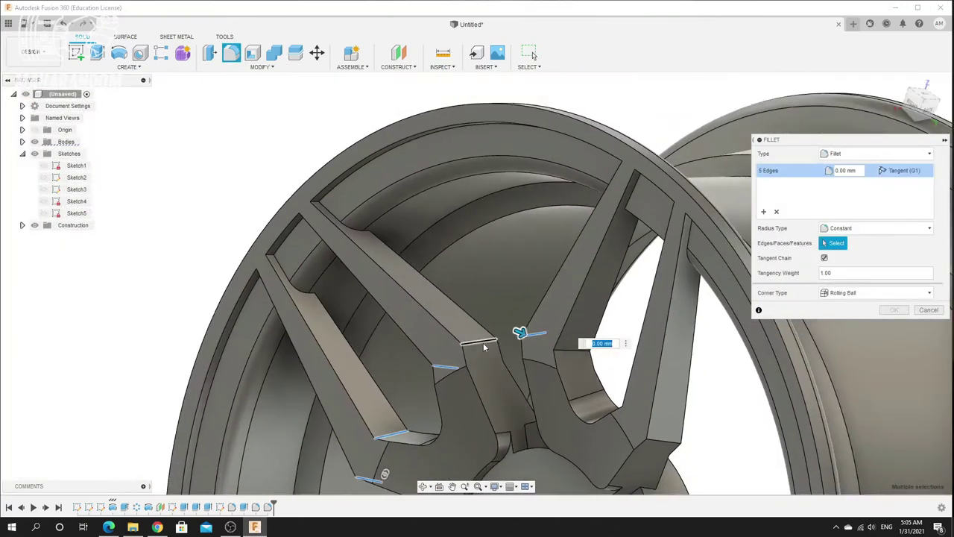
pyautogui.scroll(5, 524, 344)
pyautogui.click(521, 316)
pyautogui.scroll(-5, 521, 316)
pyautogui.scroll(4, 559, 412)
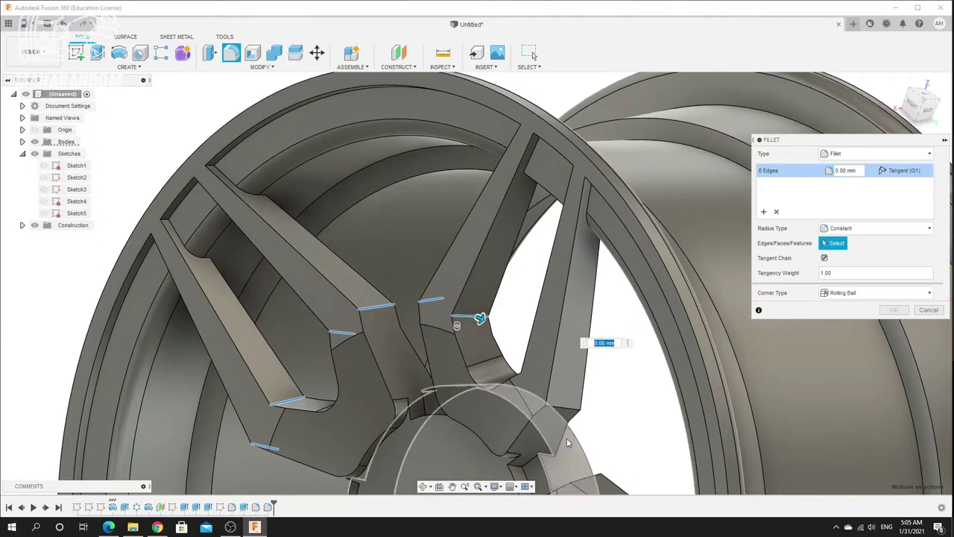
pyautogui.click(559, 410)
pyautogui.keyDown('shift'); pyautogui.moveTo(560, 411); pyautogui.dragTo(533, 357, button='middle'); pyautogui.keyUp('shift')
pyautogui.click(571, 391)
# Add the third spoke's four inner and outer bend edges to the fillet selection, making 12 edges
pyautogui.scroll(-4, 512, 379)
pyautogui.keyDown('shift'); pyautogui.moveTo(613, 451); pyautogui.dragTo(584, 395, button='middle'); pyautogui.keyUp('shift')
pyautogui.scroll(5, 580, 459)
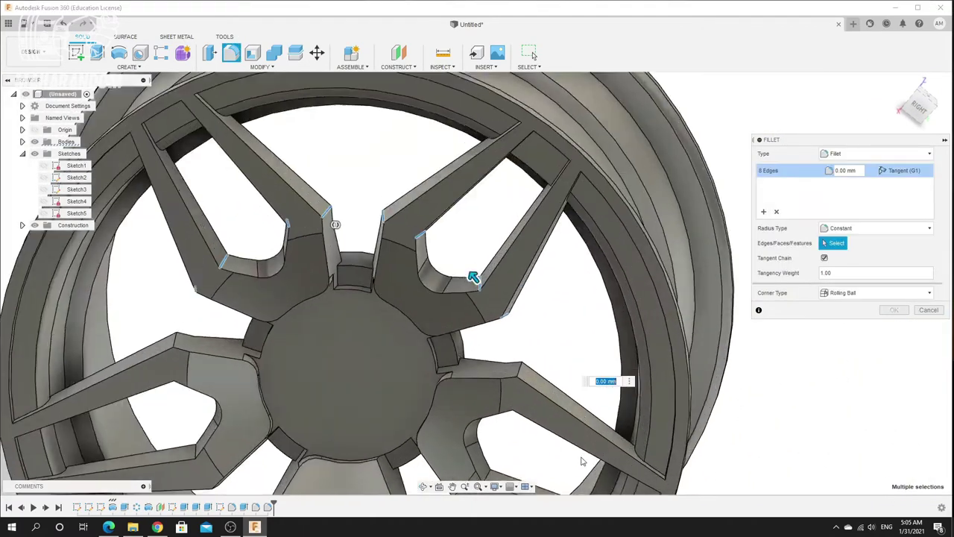
pyautogui.click(488, 318)
pyautogui.scroll(-5, 487, 317)
pyautogui.keyDown('shift'); pyautogui.moveTo(477, 316); pyautogui.dragTo(479, 315, button='middle'); pyautogui.keyUp('shift')
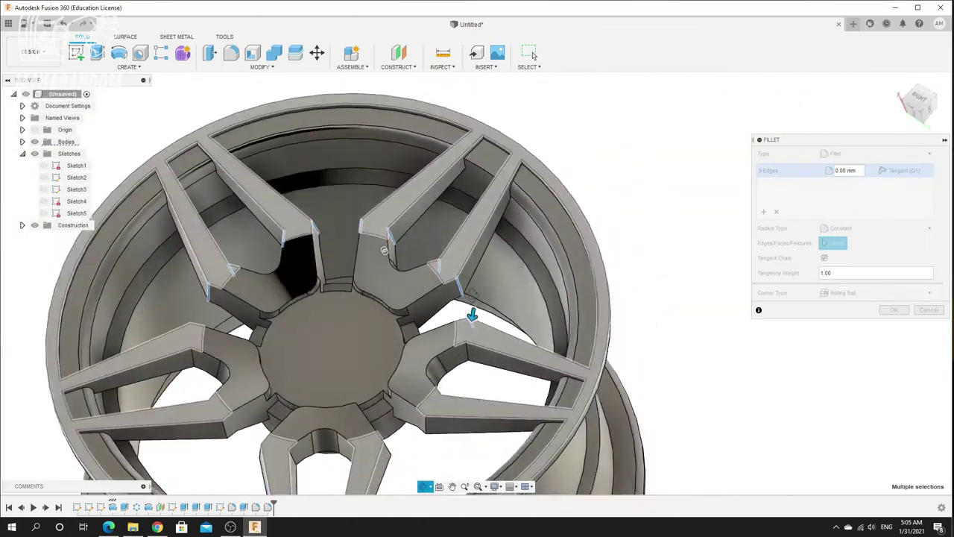
pyautogui.scroll(5, 466, 372)
pyautogui.click(470, 323)
pyautogui.scroll(-5, 468, 332)
pyautogui.moveTo(456, 349)
pyautogui.keyDown('shift'); pyautogui.mouseDown(button='middle')
pyautogui.moveTo(416, 403)
pyautogui.moveTo(451, 344)
pyautogui.mouseUp(button='middle'); pyautogui.keyUp('shift')
pyautogui.scroll(5, 416, 403)
pyautogui.click(421, 386)
pyautogui.click(401, 462)
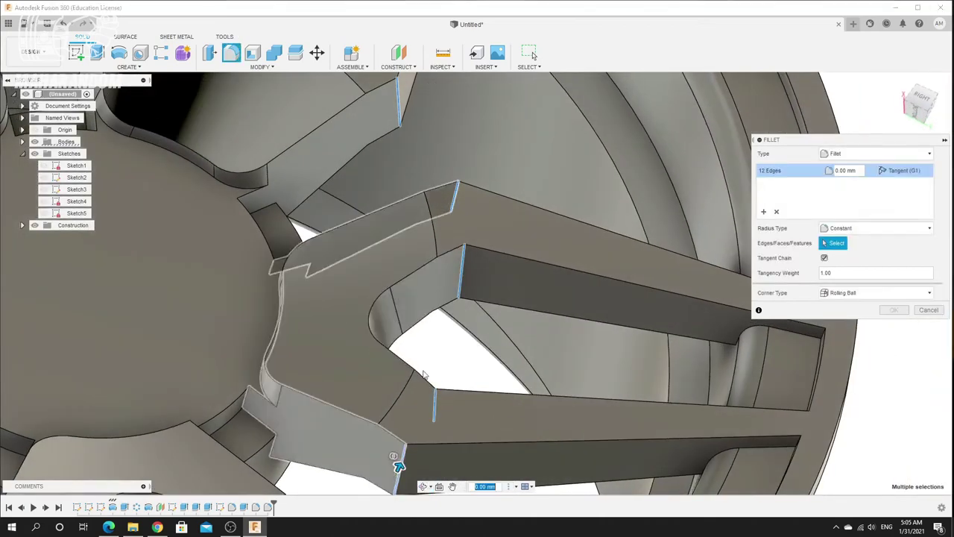
# Add the fourth spoke's four inner and outer bend edges to the fillet selection, making 16 edges
pyautogui.scroll(-5, 415, 370)
pyautogui.scroll(5, 365, 416)
pyautogui.scroll(5, 334, 423)
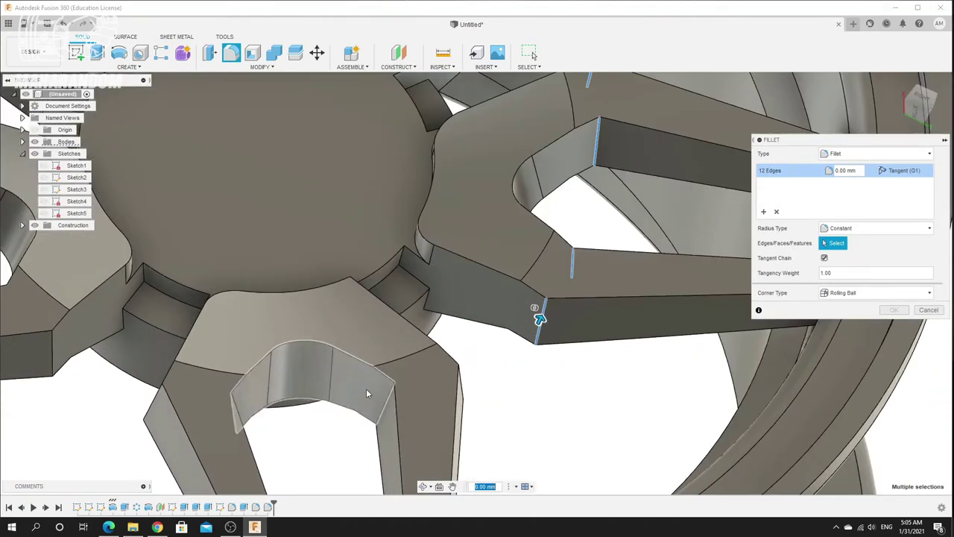
pyautogui.moveTo(412, 348); pyautogui.dragTo(502, 345, button='middle')
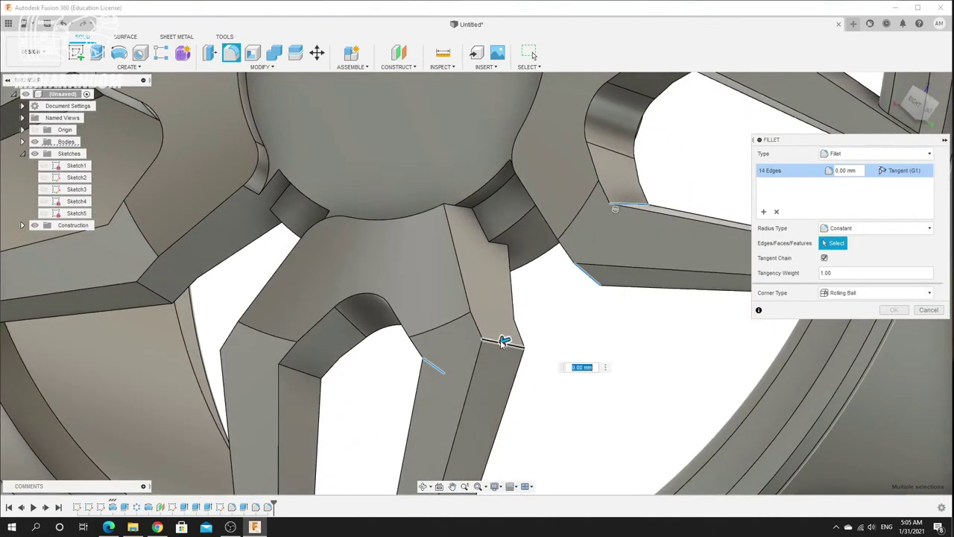
pyautogui.click(303, 377)
pyautogui.keyDown('shift'); pyautogui.moveTo(303, 376); pyautogui.dragTo(258, 365, button='middle'); pyautogui.keyUp('shift')
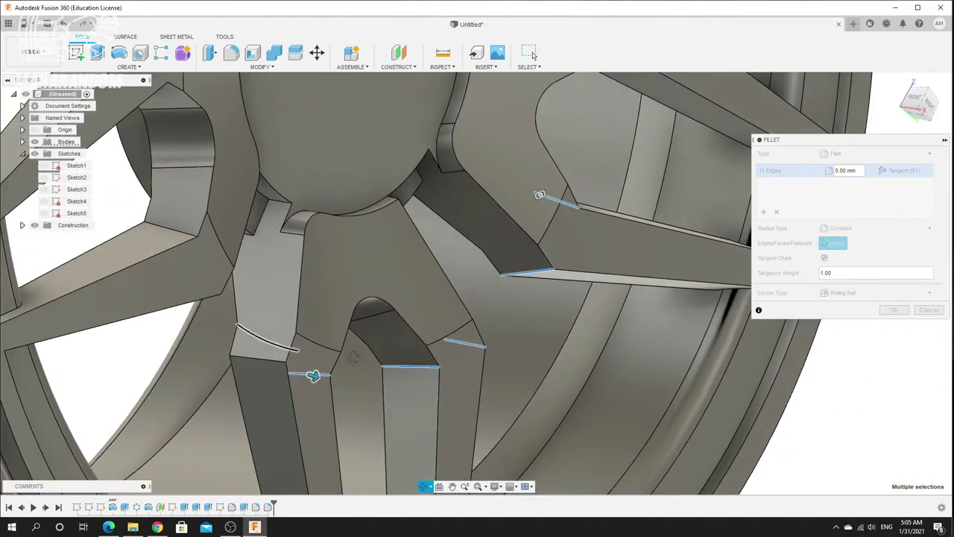
# Add the fifth spoke's four inner and outer bend edges to the fillet selection, making 20 edges
pyautogui.click(169, 229)
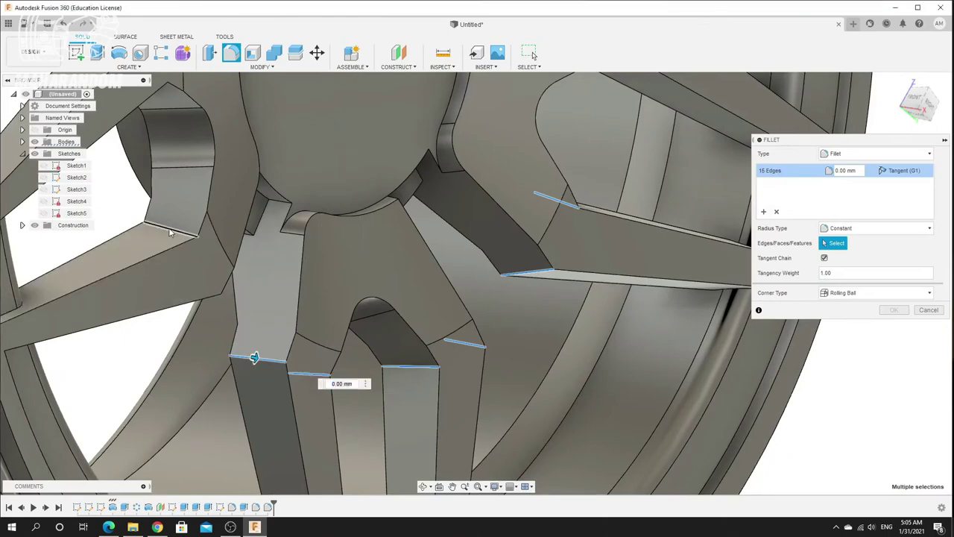
pyautogui.scroll(3, 424, 297)
pyautogui.scroll(-5, 360, 273)
pyautogui.keyDown('shift'); pyautogui.moveTo(370, 303); pyautogui.dragTo(263, 268, button='middle'); pyautogui.keyUp('shift')
pyautogui.scroll(4, 264, 269)
pyautogui.click(354, 339)
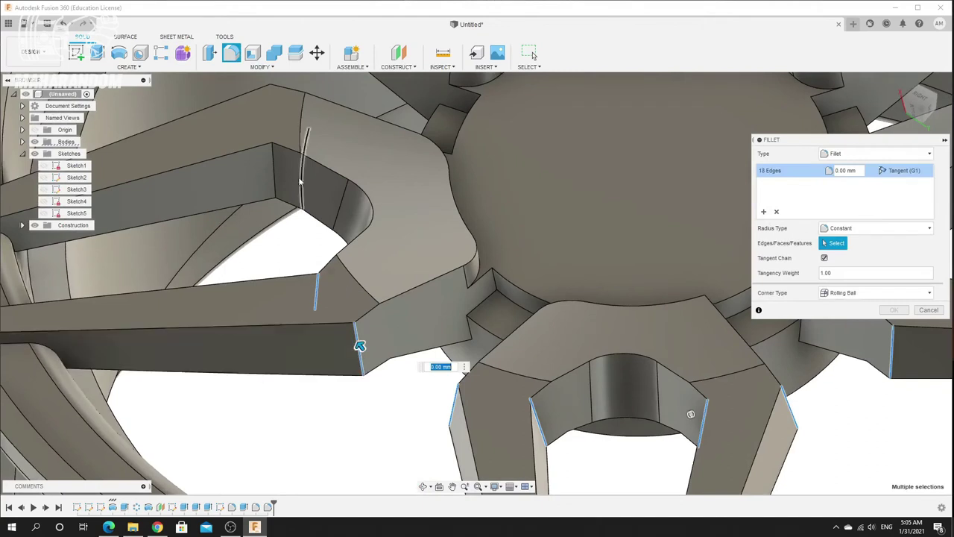
pyautogui.keyDown('shift'); pyautogui.moveTo(359, 345); pyautogui.dragTo(288, 187, button='middle'); pyautogui.keyUp('shift')
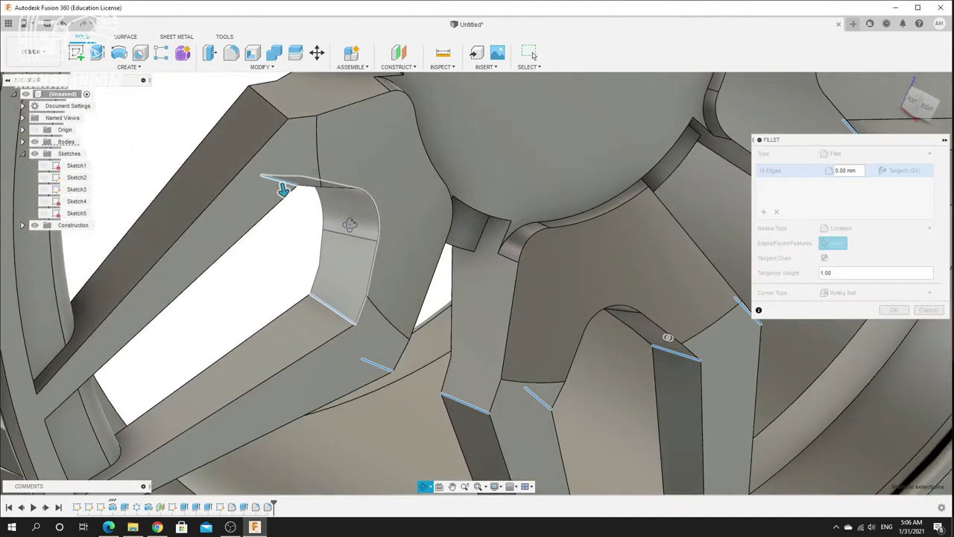
pyautogui.click(285, 186)
pyautogui.click(273, 108)
# Set the radius of the spoke bend fillet to 5 mm and apply it
pyautogui.scroll(-8, 565, 218)
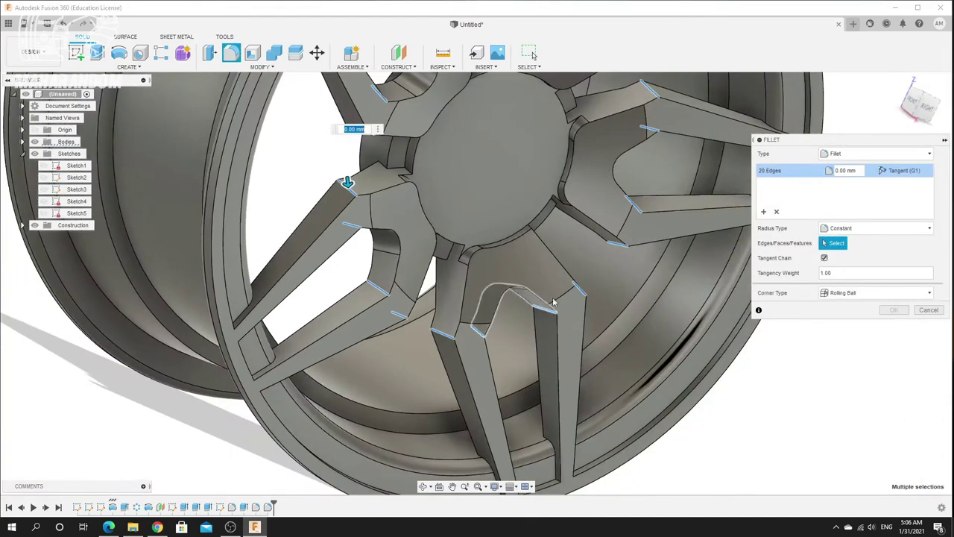
pyautogui.scroll(6, 564, 218)
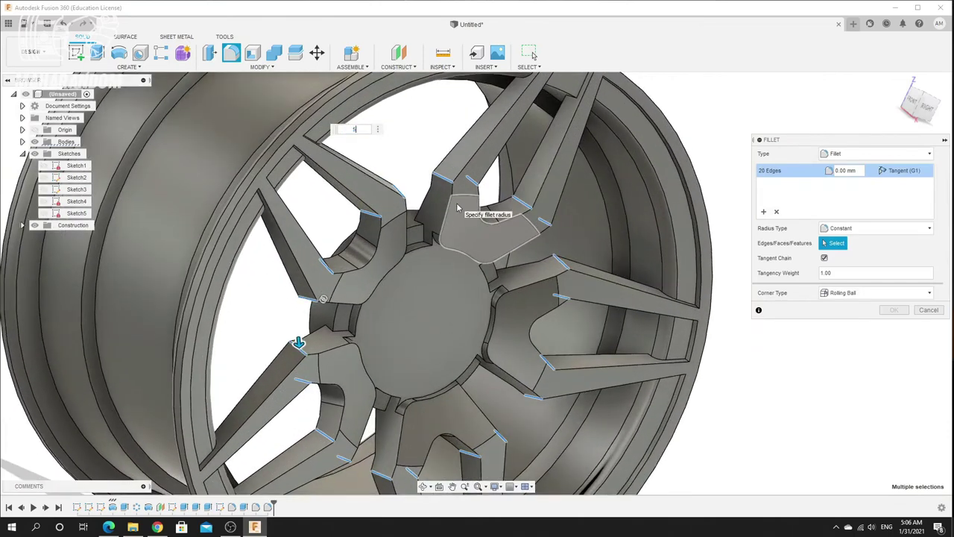
pyautogui.write('5')
pyautogui.keyDown('shift'); pyautogui.moveTo(456, 167); pyautogui.dragTo(404, 159, button='middle'); pyautogui.keyUp('shift')
pyautogui.click(893, 311)
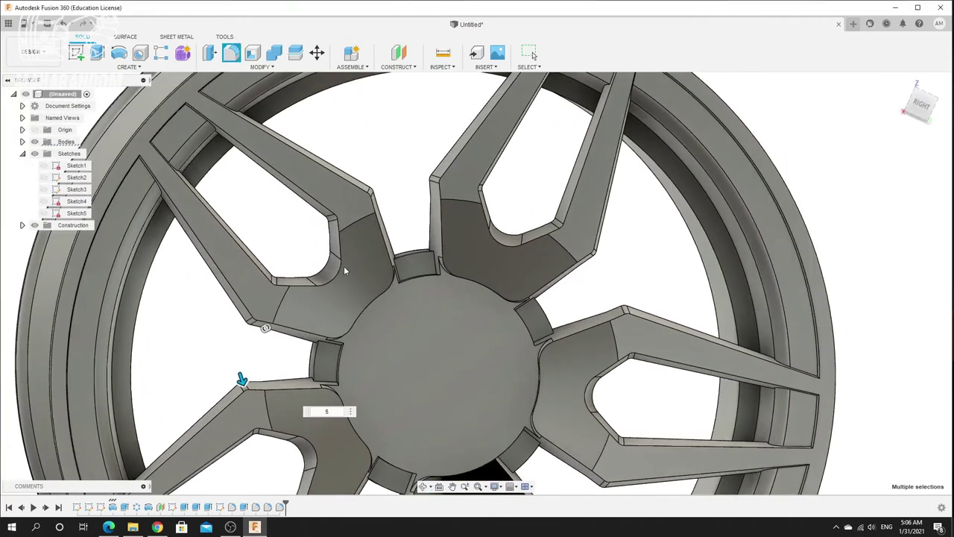
# Edit the hub extrusion's extent so that it reaches the central hub face, and apply the change
pyautogui.scroll(-3, 345, 265)
pyautogui.scroll(-1, 379, 267)
pyautogui.scroll(1, 377, 269)
pyautogui.keyDown('shift'); pyautogui.moveTo(377, 269); pyautogui.dragTo(373, 245, button='middle'); pyautogui.keyUp('shift')
pyautogui.scroll(5, 373, 244)
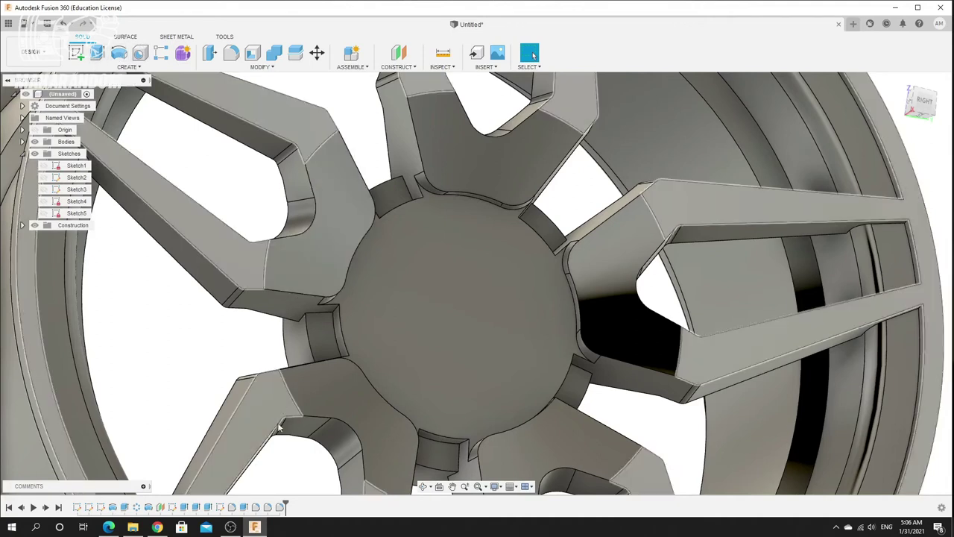
pyautogui.rightClick(244, 507)
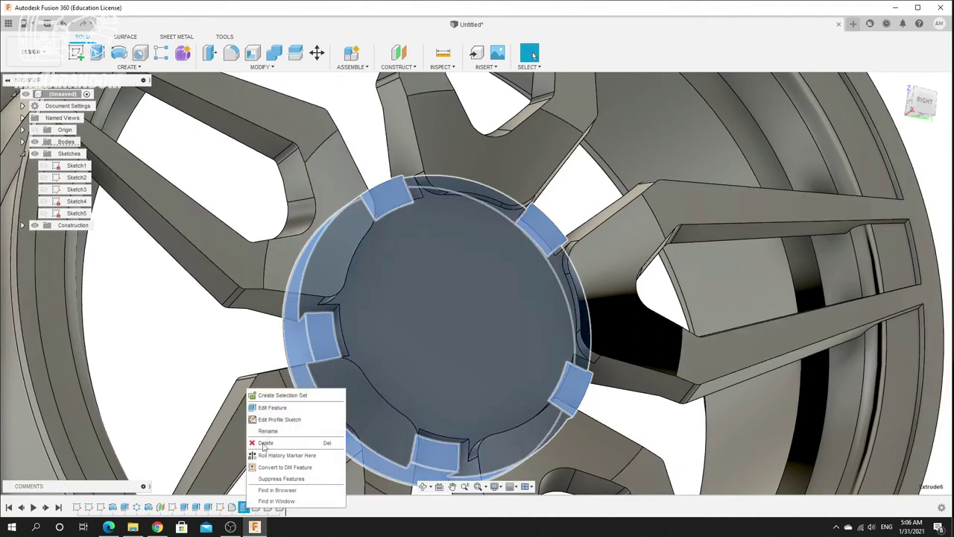
pyautogui.click(273, 409)
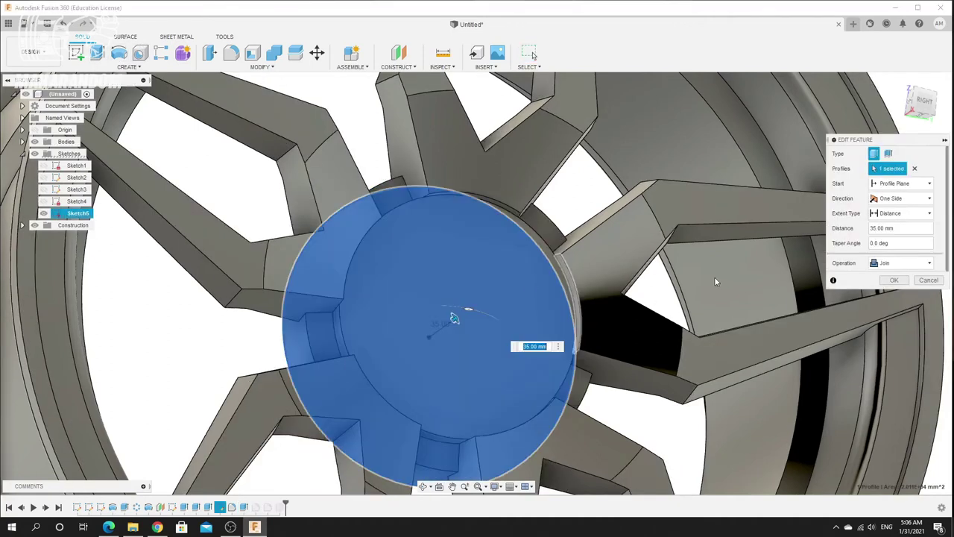
pyautogui.click(897, 215)
pyautogui.click(891, 237)
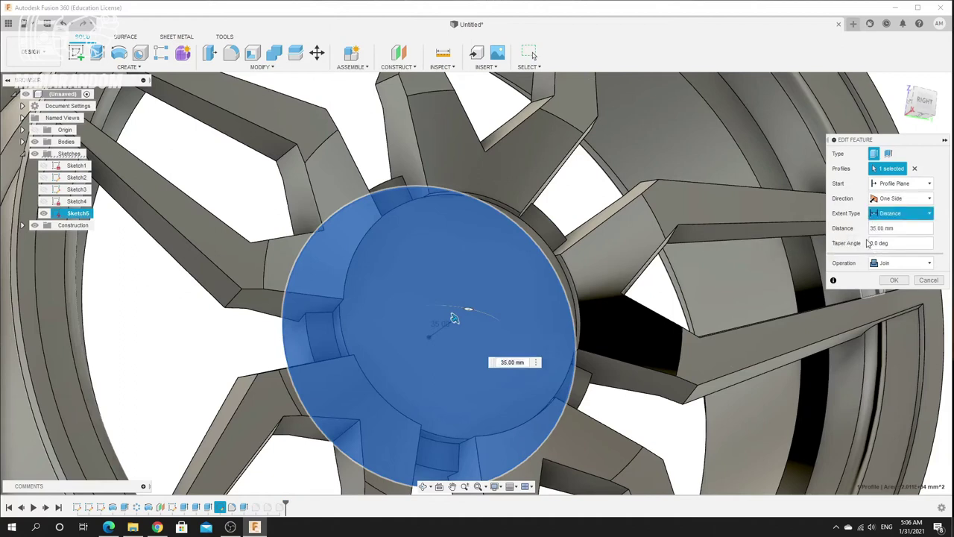
pyautogui.click(462, 238)
pyautogui.press('Return')
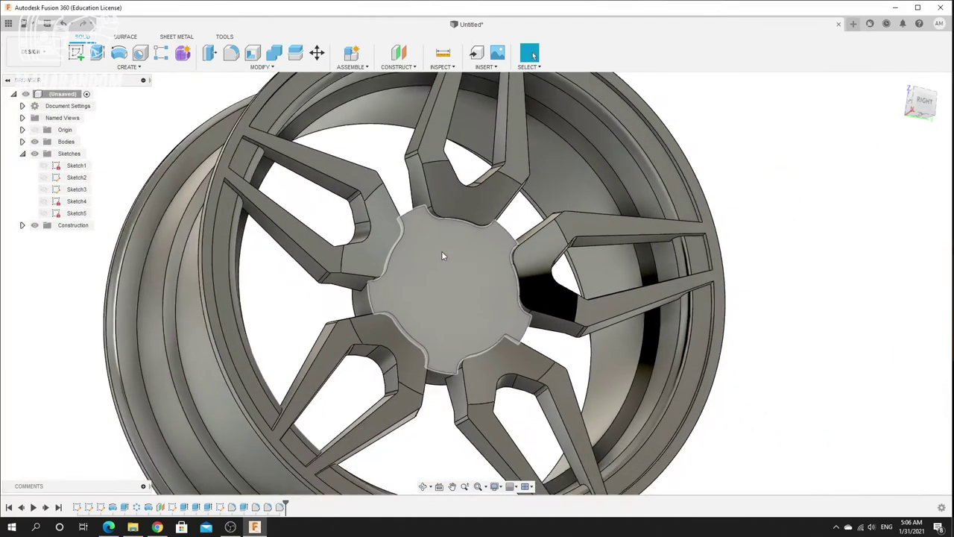
# Start a chamfer and select the five outer hub edge segments between the spokes
pyautogui.scroll(-3, 441, 251)
pyautogui.scroll(3, 441, 251)
pyautogui.keyDown('shift'); pyautogui.moveTo(441, 250); pyautogui.dragTo(421, 249, button='middle'); pyautogui.keyUp('shift')
pyautogui.scroll(3, 403, 237)
pyautogui.click(261, 66)
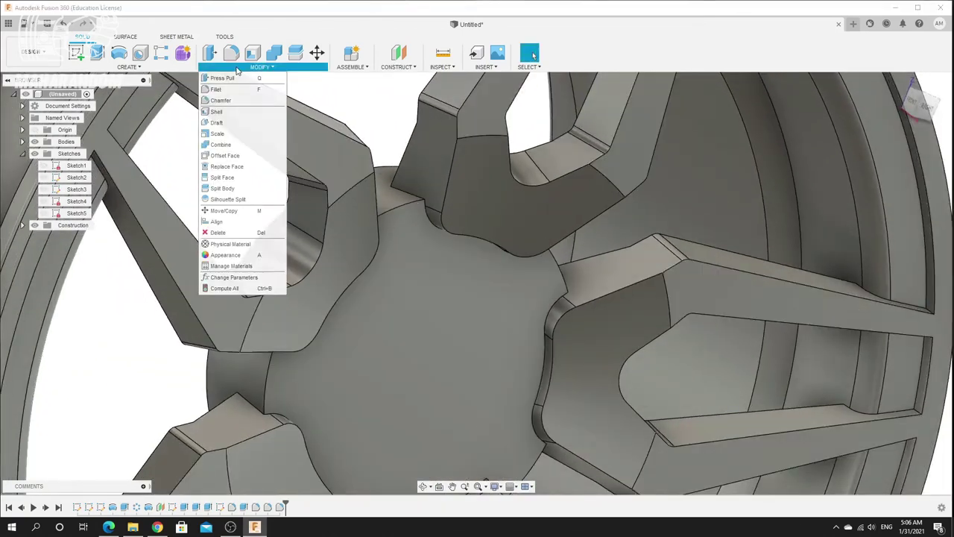
pyautogui.click(223, 99)
pyautogui.click(396, 206)
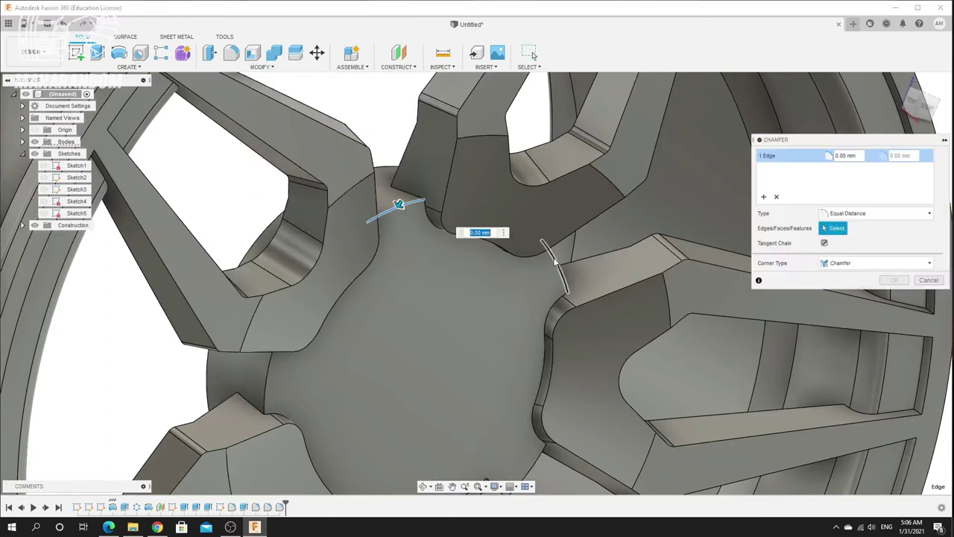
pyautogui.click(265, 377)
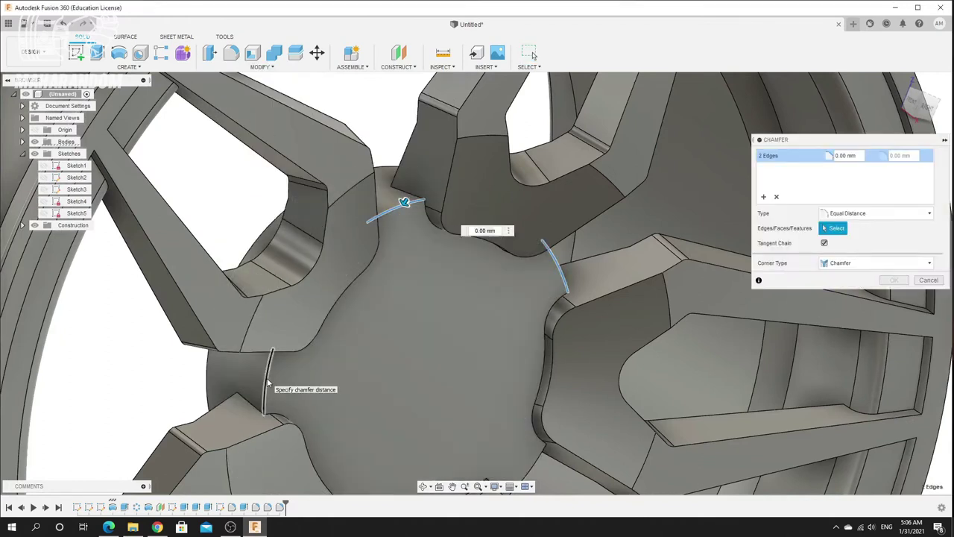
pyautogui.scroll(-5, 276, 432)
pyautogui.scroll(1, 288, 477)
pyautogui.keyDown('shift'); pyautogui.moveTo(356, 169); pyautogui.dragTo(343, 149, button='middle'); pyautogui.keyUp('shift')
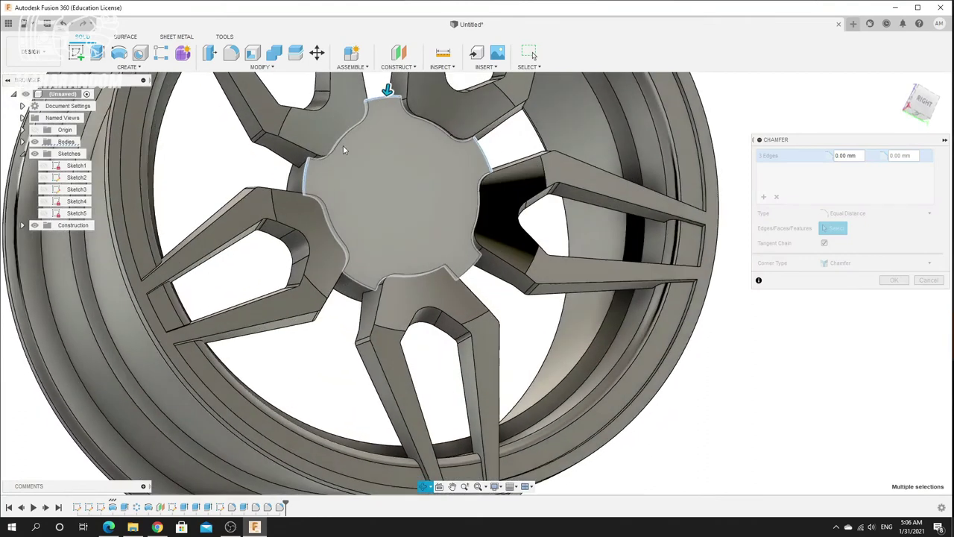
pyautogui.click(360, 281)
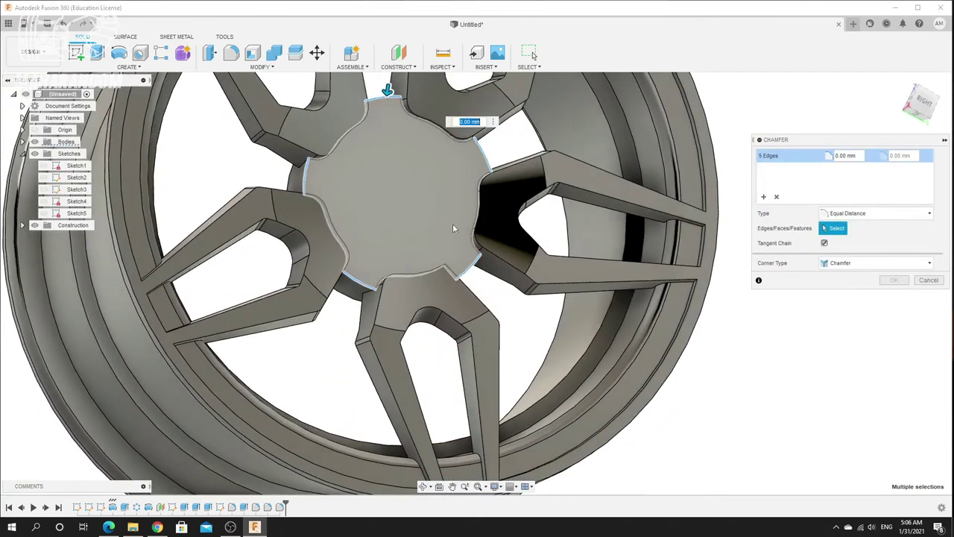
# Set the equal-distance chamfer on the five hub edges to 10 mm and apply it
pyautogui.write('28')
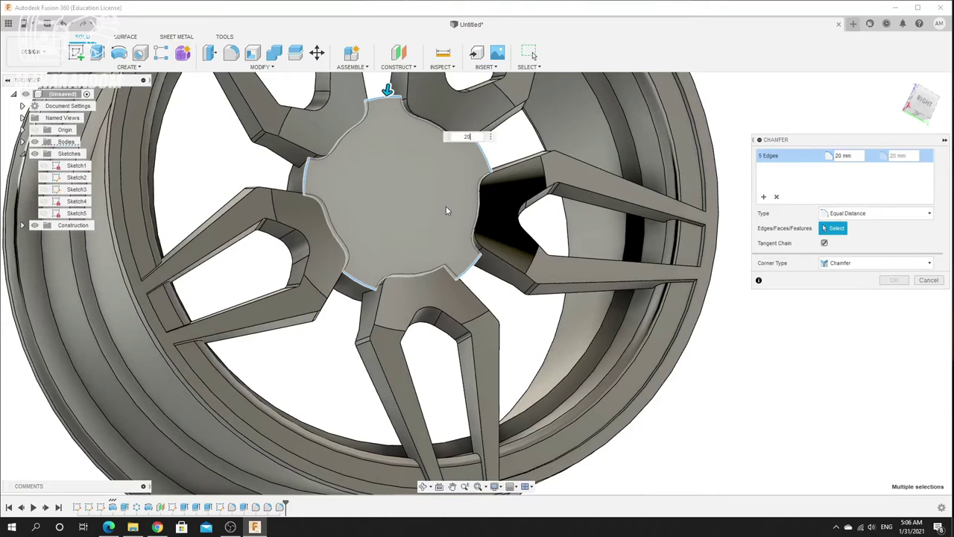
pyautogui.write('10')
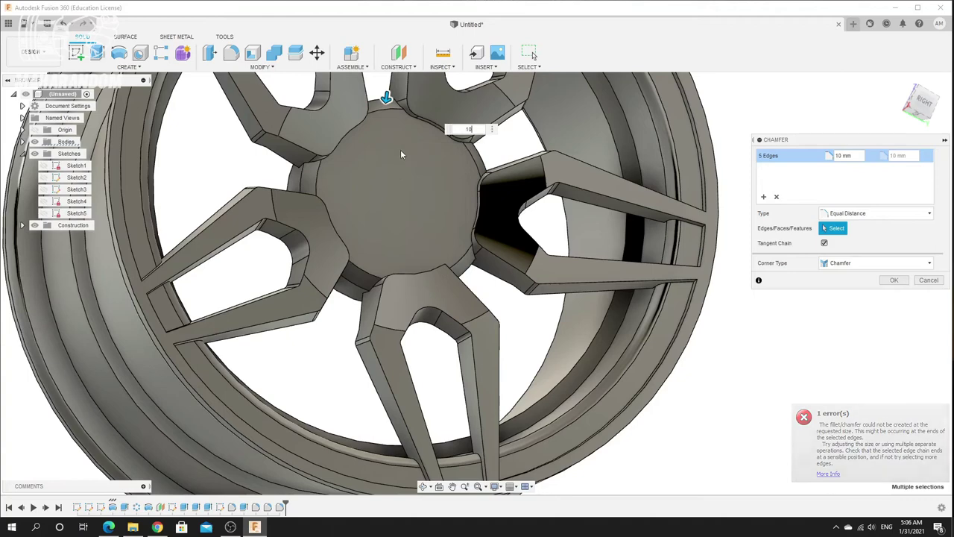
pyautogui.moveTo(390, 140)
pyautogui.keyDown('shift'); pyautogui.mouseDown(button='middle')
pyautogui.moveTo(324, 133)
pyautogui.moveTo(383, 144)
pyautogui.mouseUp(button='middle'); pyautogui.keyUp('shift')
pyautogui.click(887, 282)
# Examine the chamfered hub and its junctions with the spokes from several angles
pyautogui.scroll(-5, 447, 223)
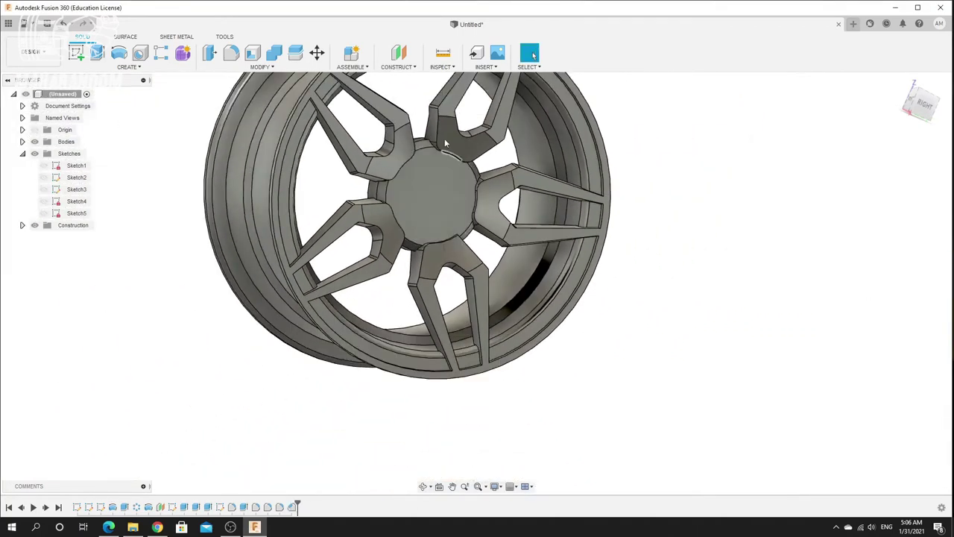
pyautogui.scroll(3, 456, 217)
pyautogui.scroll(-4, 472, 178)
pyautogui.scroll(8, 472, 178)
pyautogui.moveTo(435, 142)
pyautogui.keyDown('shift'); pyautogui.mouseDown(button='middle')
pyautogui.moveTo(443, 154)
pyautogui.moveTo(432, 160)
pyautogui.mouseUp(button='middle'); pyautogui.keyUp('shift')
pyautogui.scroll(-6, 515, 287)
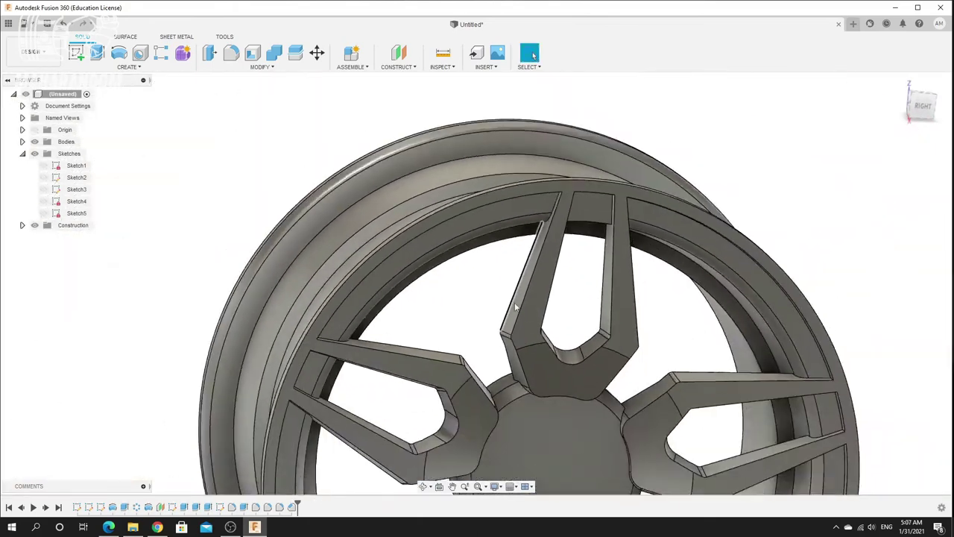
pyautogui.moveTo(533, 363)
pyautogui.keyDown('shift'); pyautogui.mouseDown(button='middle')
pyautogui.moveTo(594, 335)
pyautogui.moveTo(481, 371)
pyautogui.moveTo(523, 370)
pyautogui.mouseUp(button='middle'); pyautogui.keyUp('shift')
pyautogui.scroll(5, 518, 431)
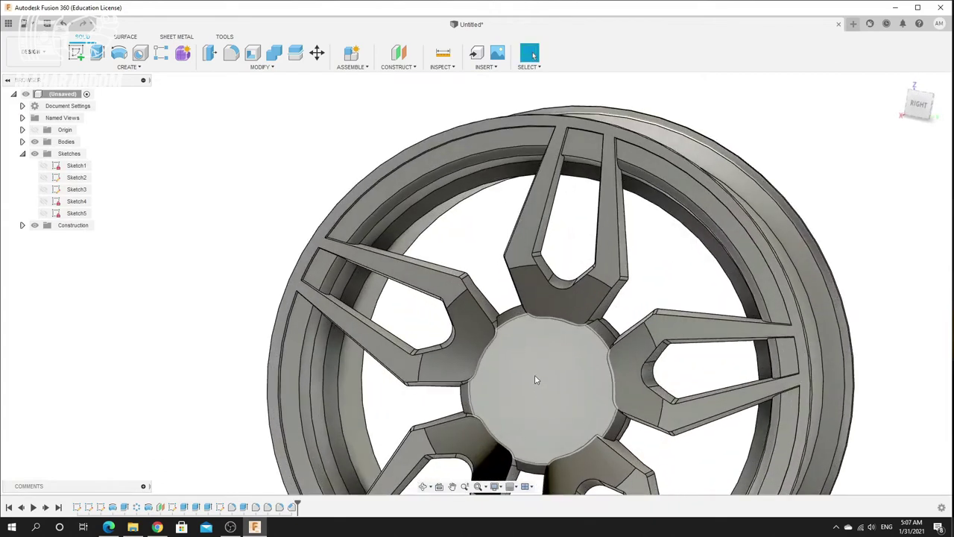
# Start a sketch on the hub's front face and draw a circle about 20 mm in diameter directly above the centre
pyautogui.click(76, 52)
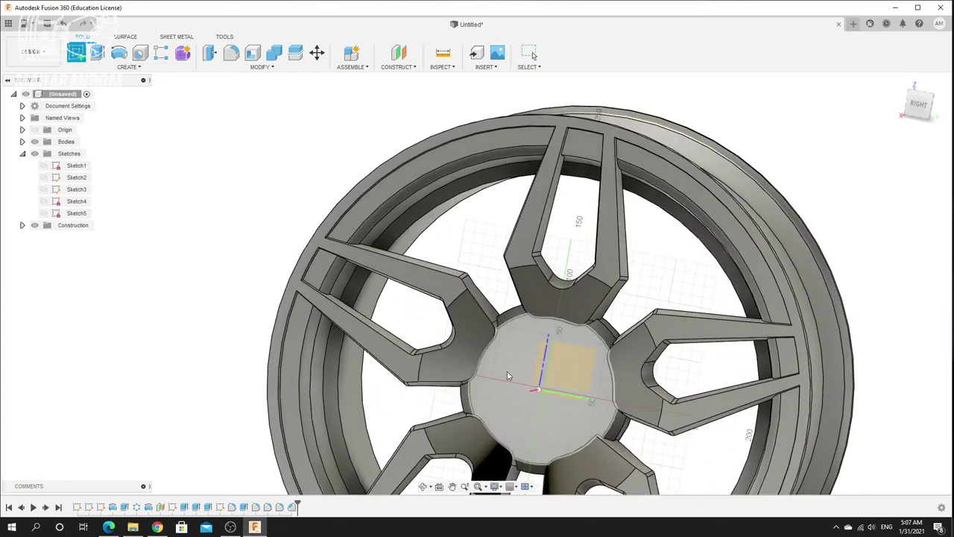
pyautogui.moveTo(507, 371)
pyautogui.keyDown('shift'); pyautogui.mouseDown(button='middle')
pyautogui.moveTo(507, 323)
pyautogui.moveTo(550, 339)
pyautogui.moveTo(520, 330)
pyautogui.moveTo(489, 391)
pyautogui.mouseUp(button='middle'); pyautogui.keyUp('shift')
pyautogui.click(488, 386)
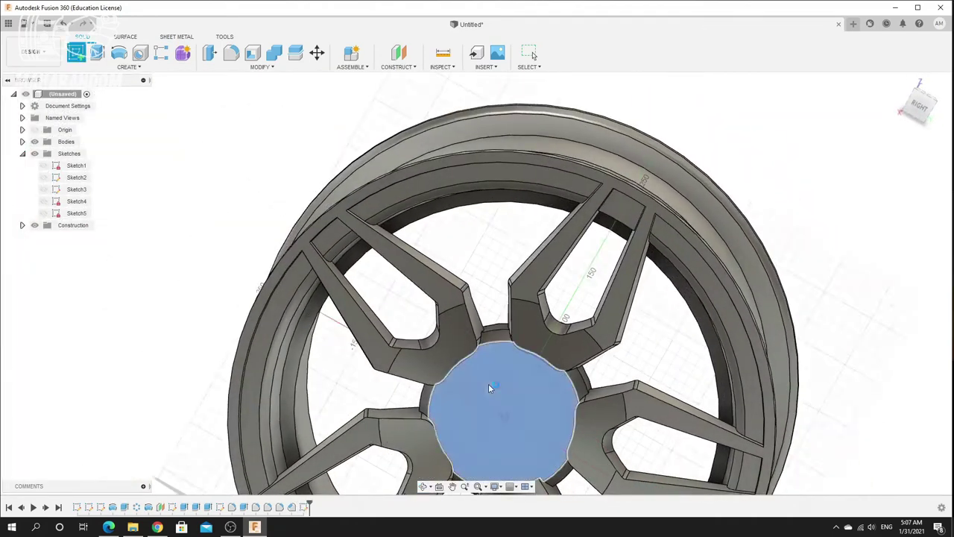
pyautogui.press('c')
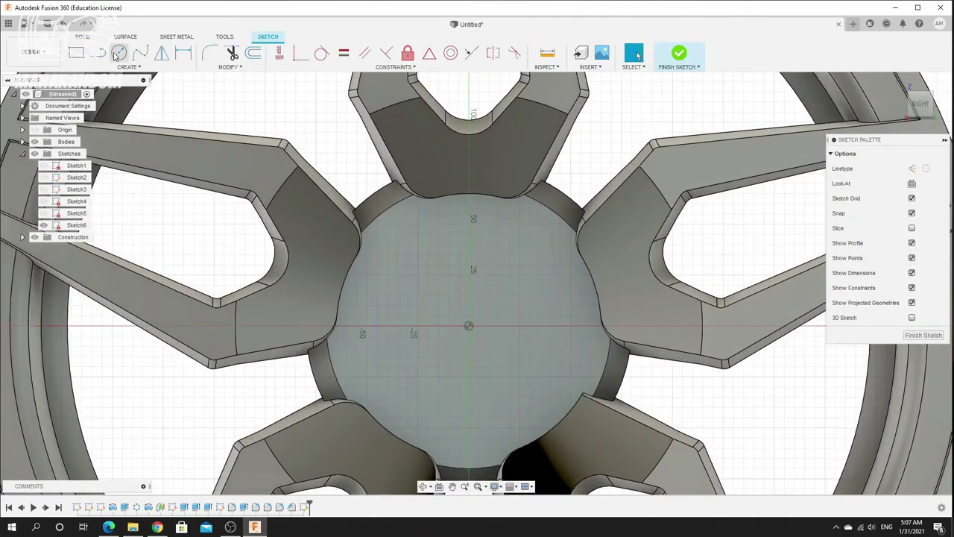
pyautogui.click(468, 237)
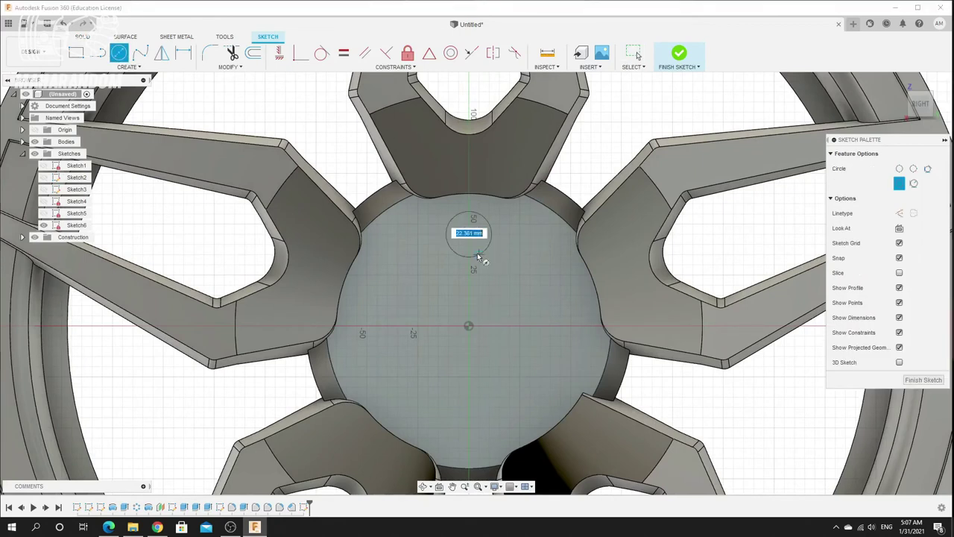
pyautogui.click(473, 260)
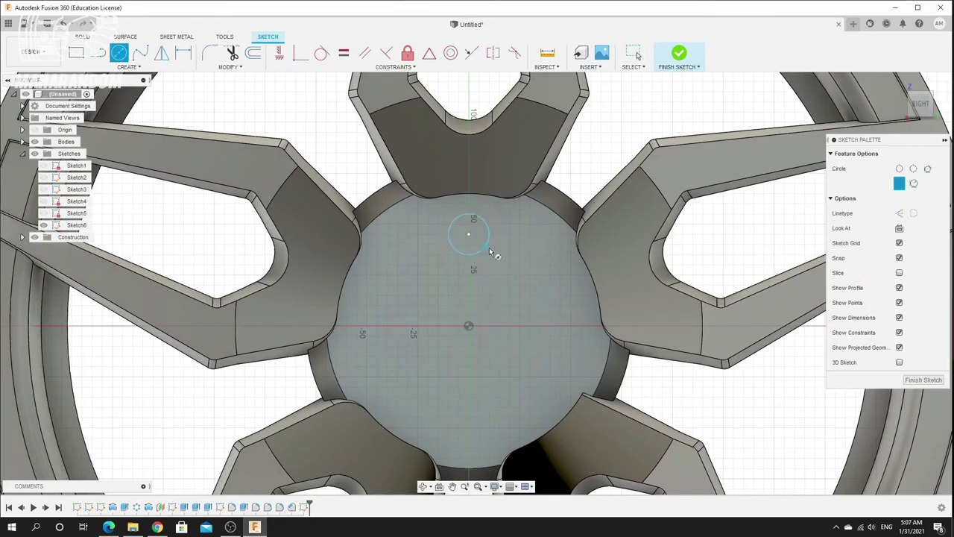
# Dimension the circle's diameter as 12 mm
pyautogui.press('d')
pyautogui.click(505, 280)
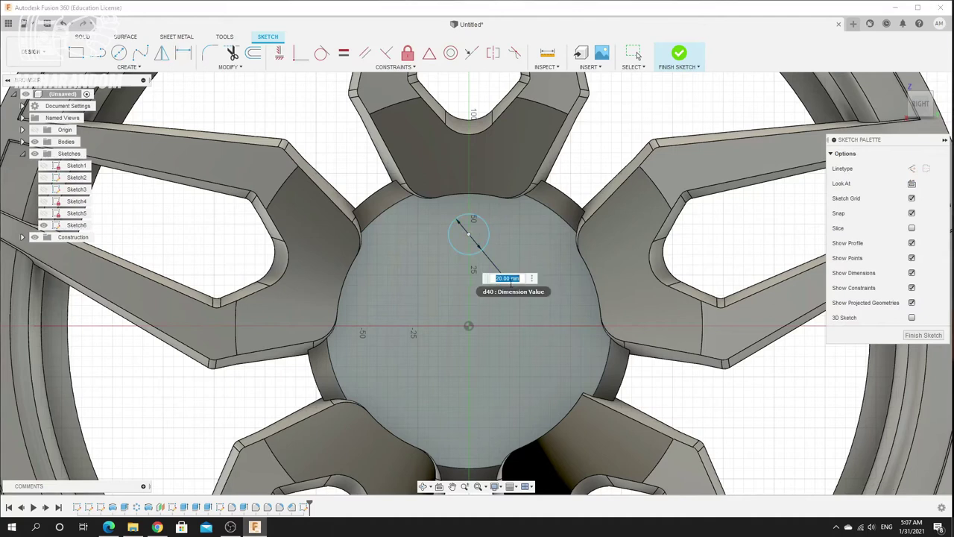
pyautogui.write('12')
pyautogui.press('Return')
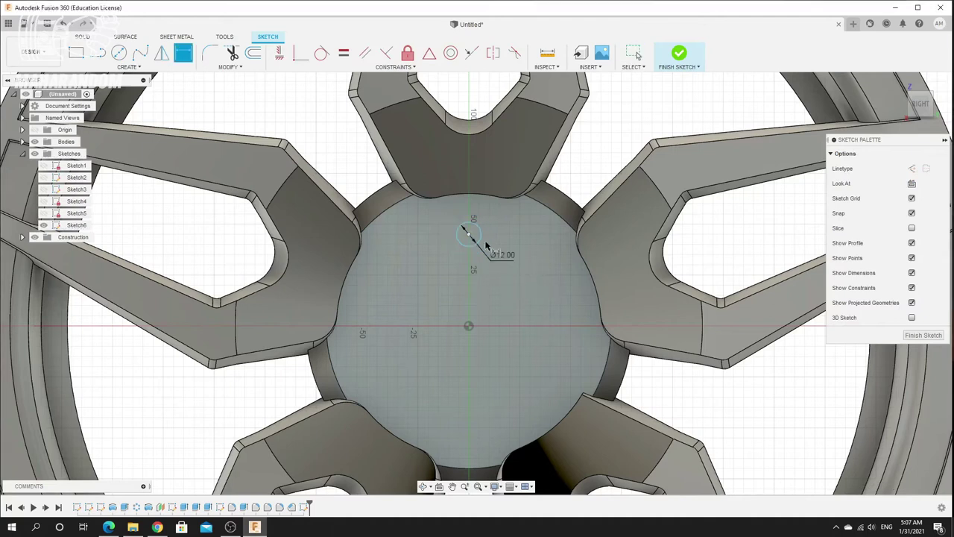
# Dimension the circle's centre 44 mm above the hub's centre and finish the sketch
pyautogui.scroll(3, 486, 246)
pyautogui.scroll(-2, 470, 257)
pyautogui.press('f')
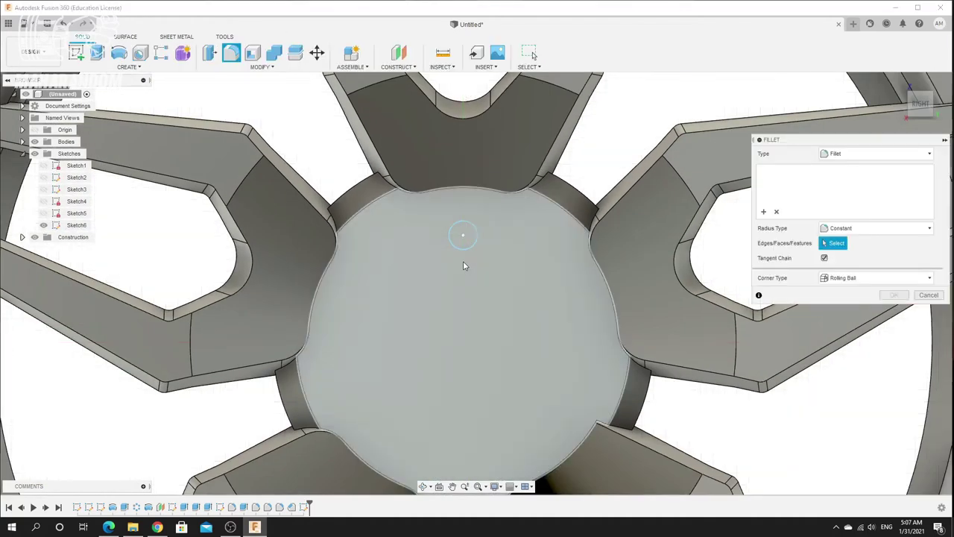
pyautogui.click(928, 295)
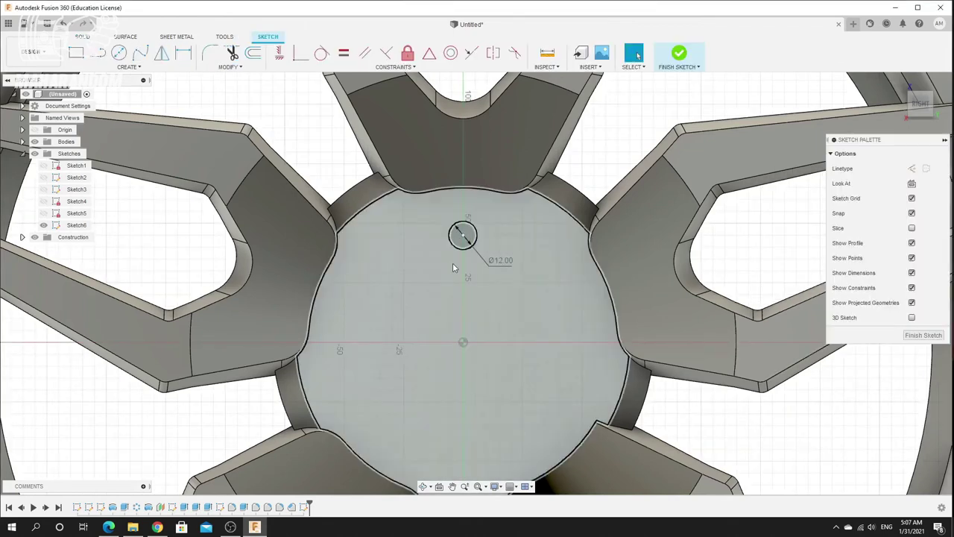
pyautogui.press('d')
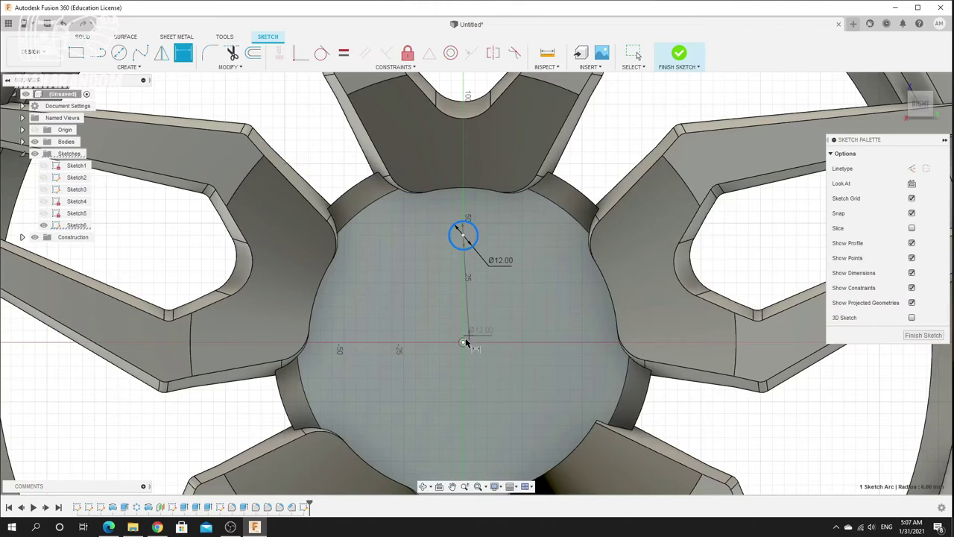
pyautogui.click(404, 307)
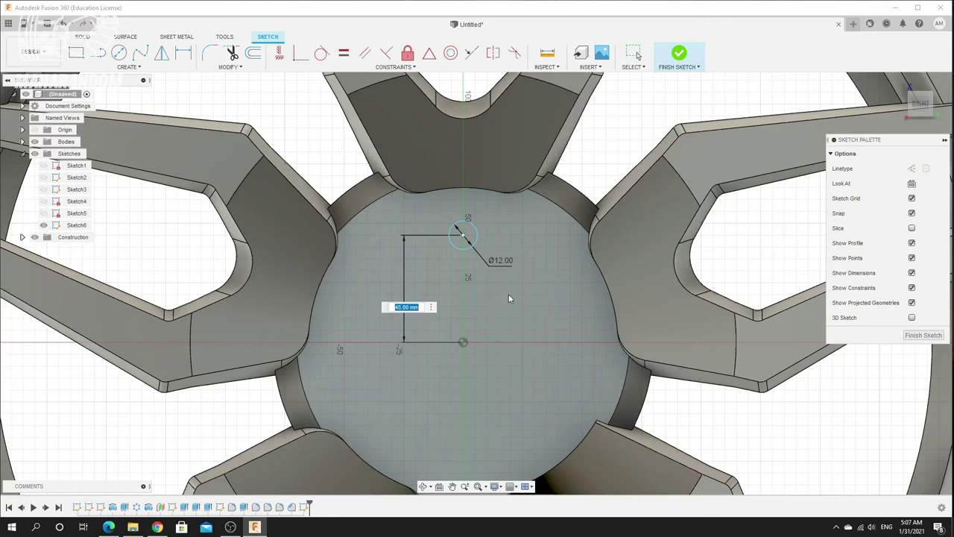
pyautogui.write('44')
pyautogui.press('Return')
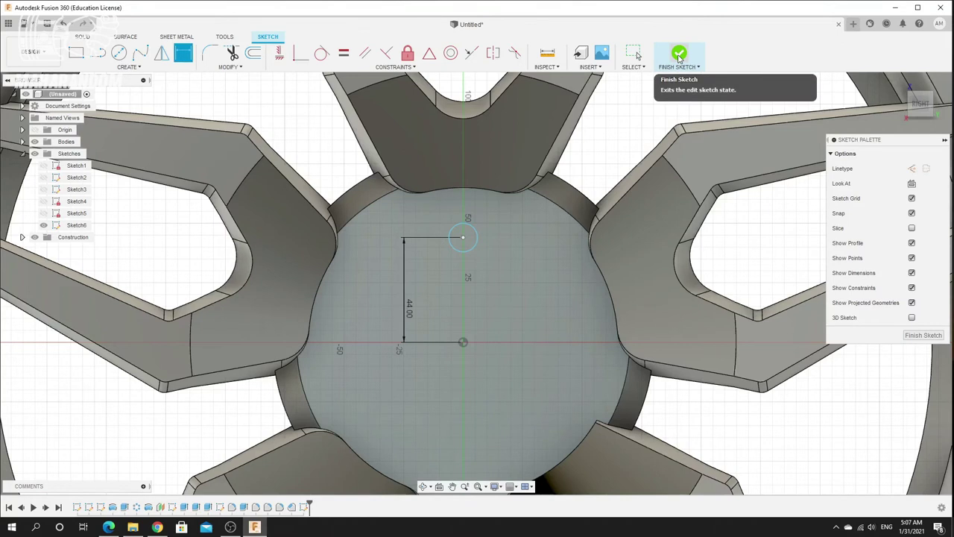
pyautogui.click(679, 54)
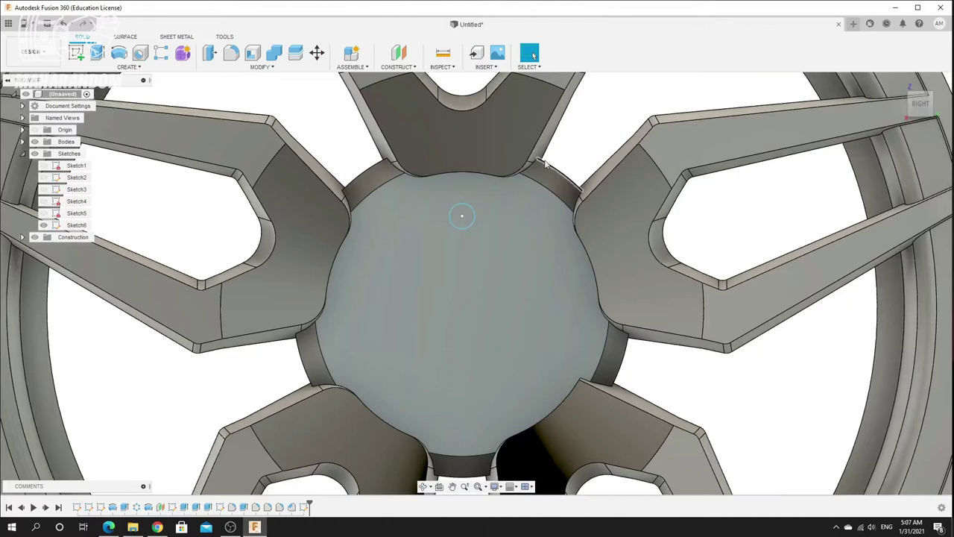
# Extrude the 12 mm circle as a cut with a distance of -100 mm through the hub
pyautogui.click(100, 57)
pyautogui.scroll(-1, 502, 202)
pyautogui.scroll(1, 501, 195)
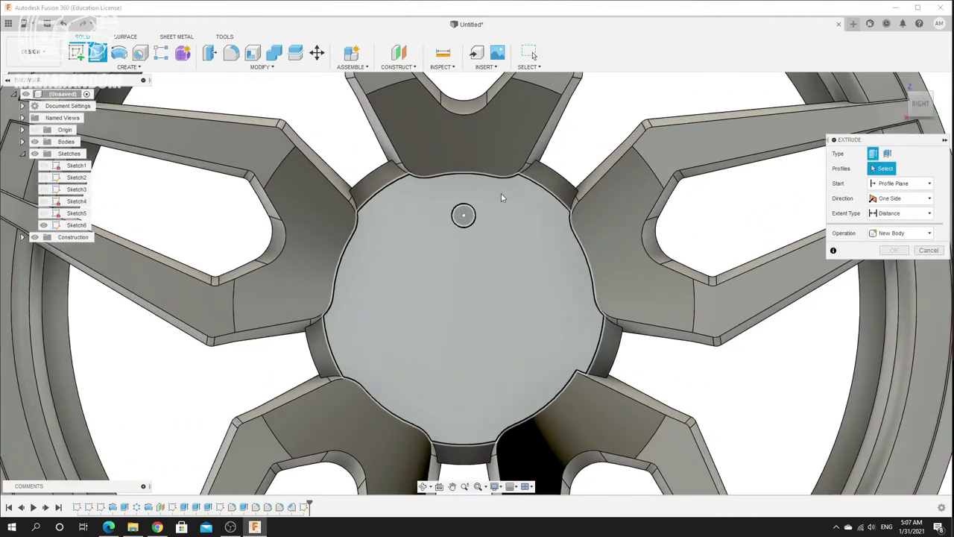
pyautogui.keyDown('shift'); pyautogui.moveTo(500, 193); pyautogui.dragTo(566, 199, button='middle'); pyautogui.keyUp('shift')
pyautogui.scroll(2, 493, 200)
pyautogui.click(465, 228)
pyautogui.moveTo(483, 237); pyautogui.dragTo(191, 179)
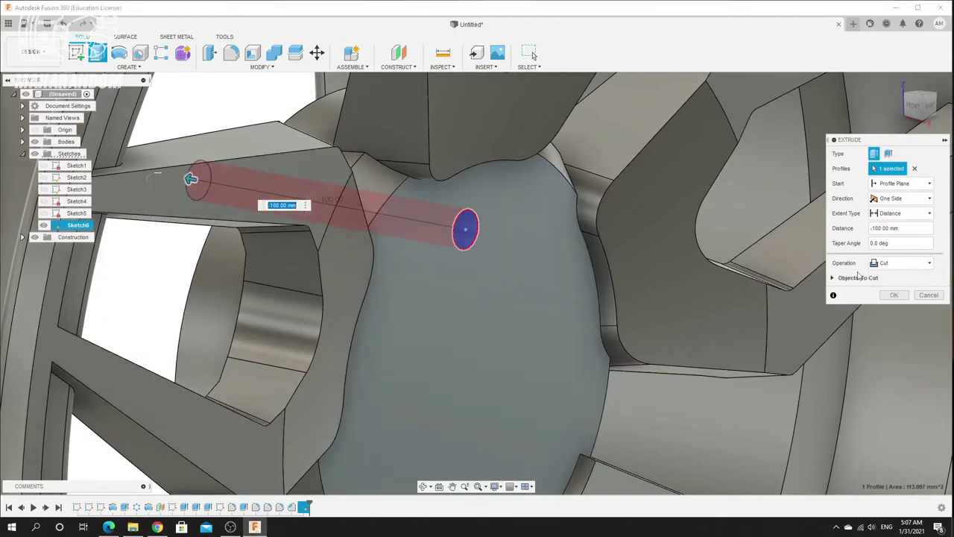
pyautogui.click(894, 295)
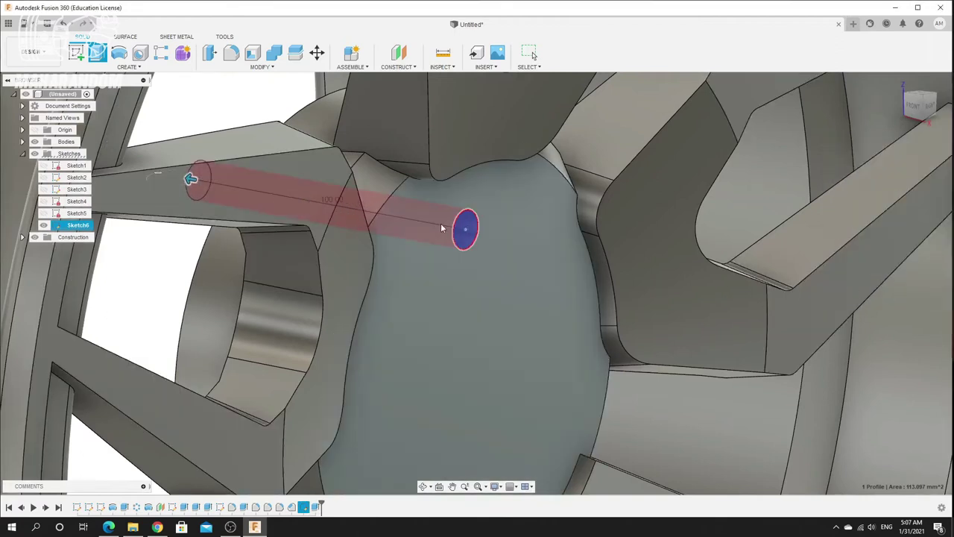
# Sketch a circle about 28 mm in diameter on the hub's front face, concentric with the 12 mm hole, and finish the sketch
pyautogui.moveTo(440, 223)
pyautogui.keyDown('shift'); pyautogui.mouseDown(button='middle')
pyautogui.moveTo(469, 229)
pyautogui.moveTo(423, 223)
pyautogui.mouseUp(button='middle'); pyautogui.keyUp('shift')
pyautogui.click(77, 52)
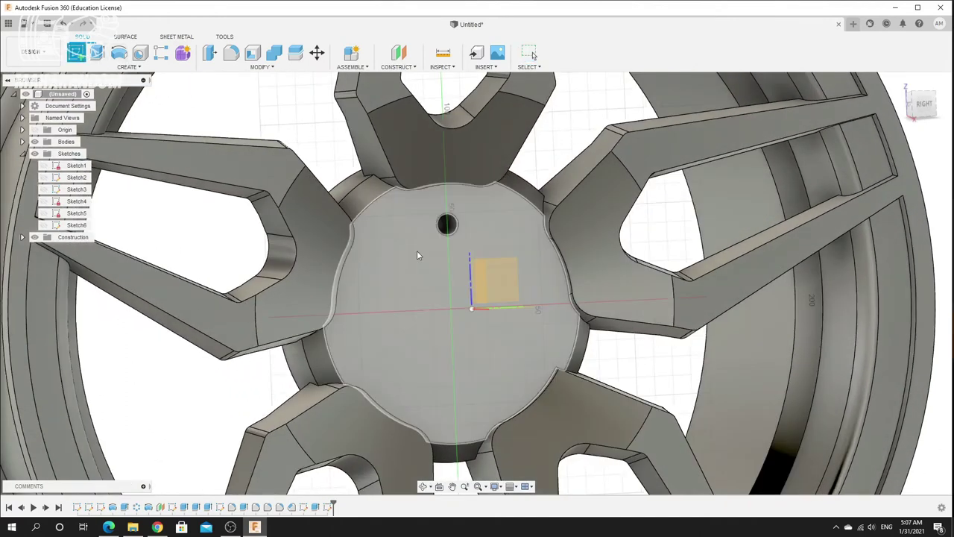
pyautogui.click(416, 251)
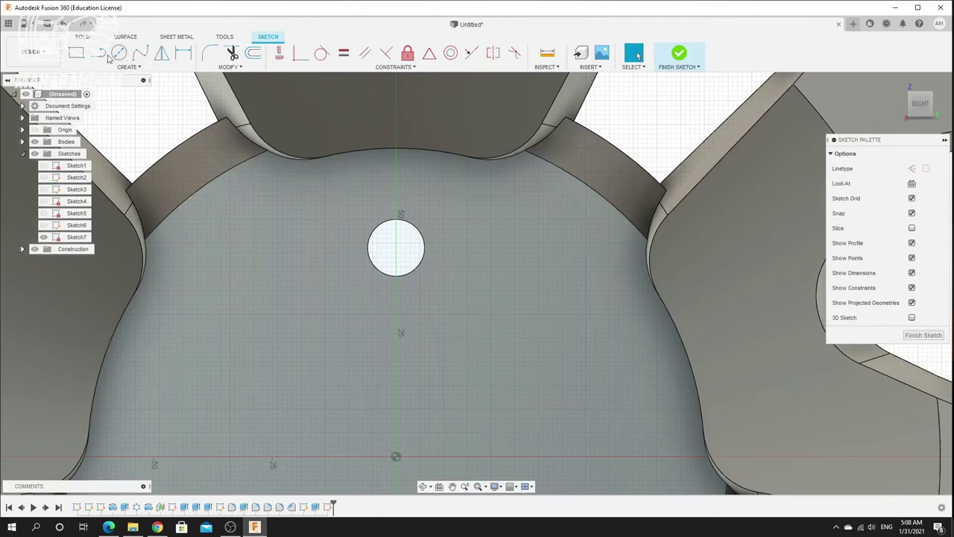
pyautogui.click(114, 56)
pyautogui.click(396, 248)
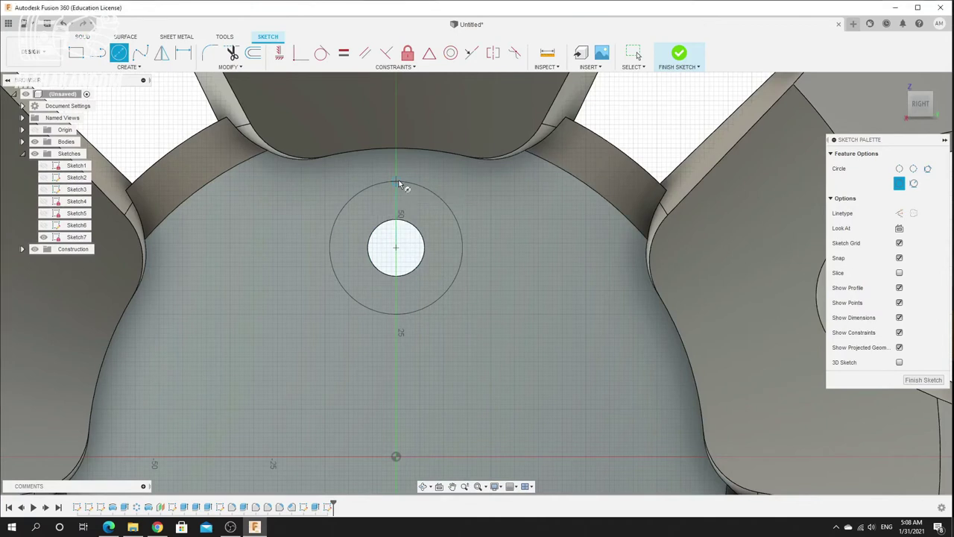
pyautogui.scroll(-3, 389, 249)
pyautogui.keyDown('shift'); pyautogui.moveTo(389, 249); pyautogui.dragTo(421, 250, button='middle'); pyautogui.keyUp('shift')
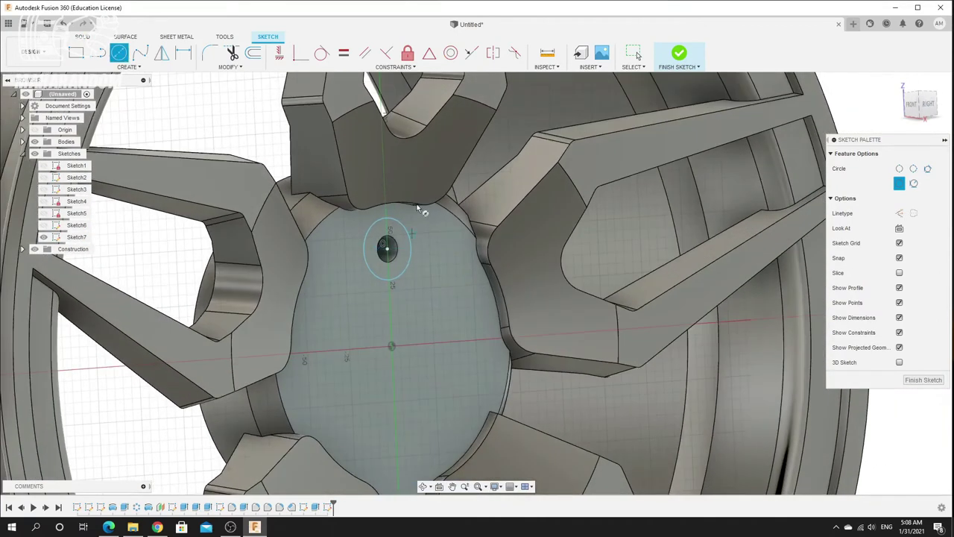
pyautogui.scroll(2, 422, 210)
pyautogui.click(673, 61)
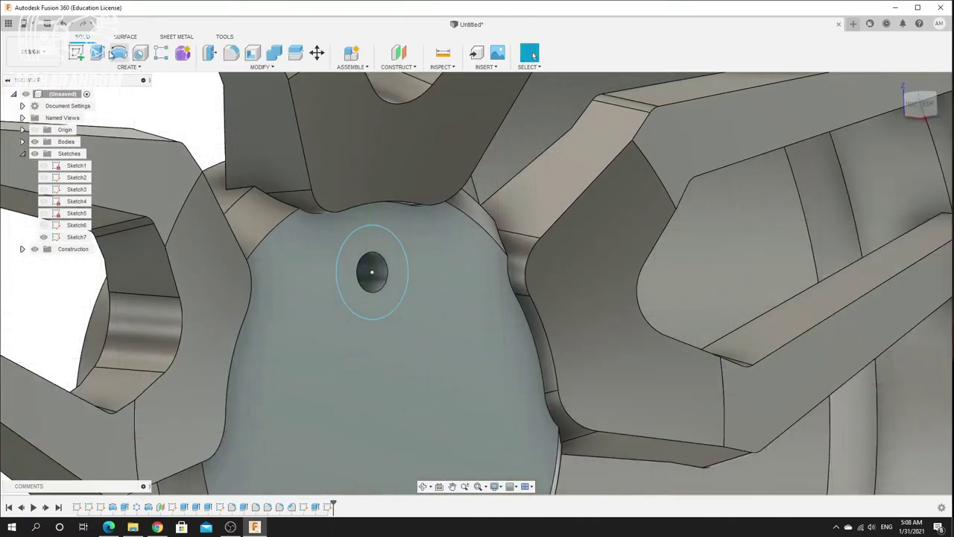
# Extrude the ring around the 12 mm hole a short way into the hub as a cut to form a counterbore
pyautogui.press('e')
pyautogui.click(387, 243)
pyautogui.moveTo(393, 269); pyautogui.dragTo(371, 270)
pyautogui.click(894, 295)
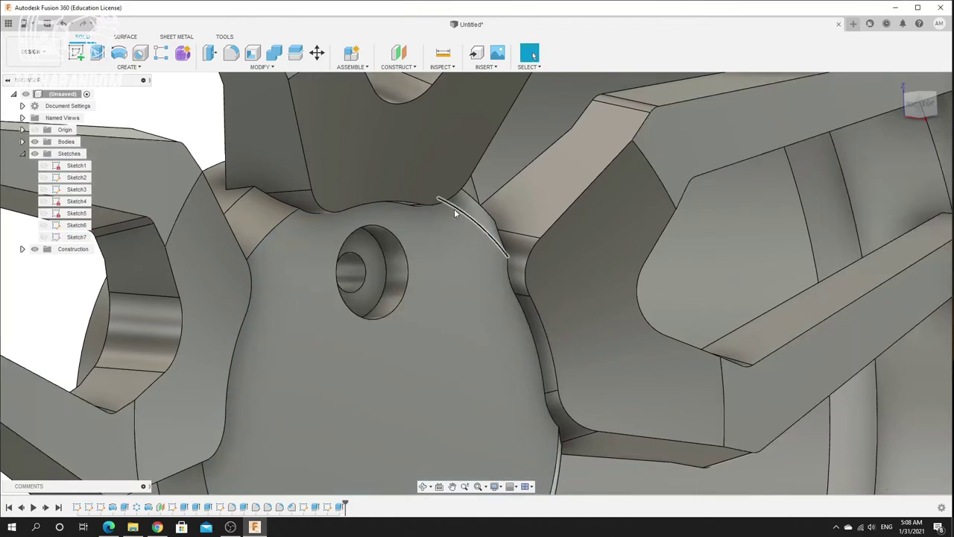
# Chamfer the small hole's edge at the counterbore floor with an equal distance of 8 mm
pyautogui.click(253, 67)
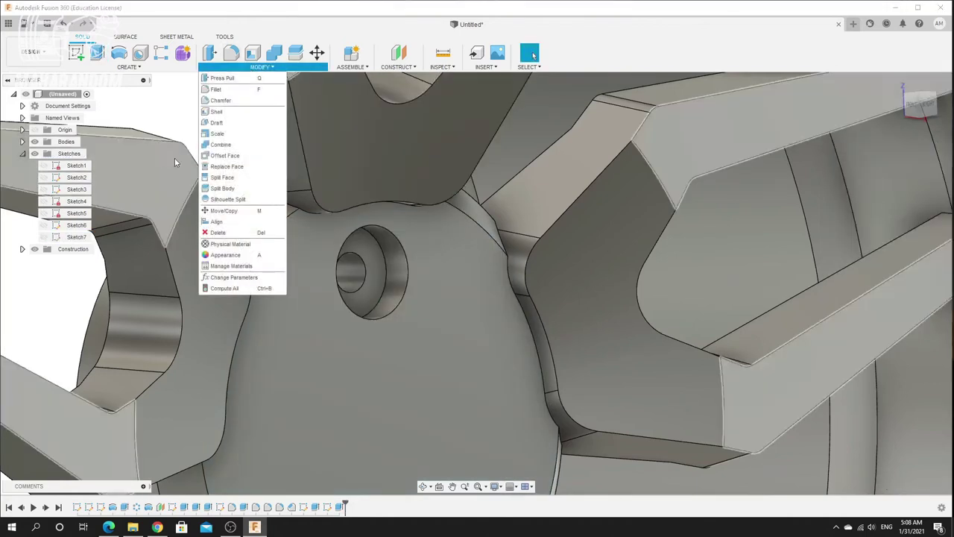
pyautogui.click(221, 101)
pyautogui.scroll(5, 357, 257)
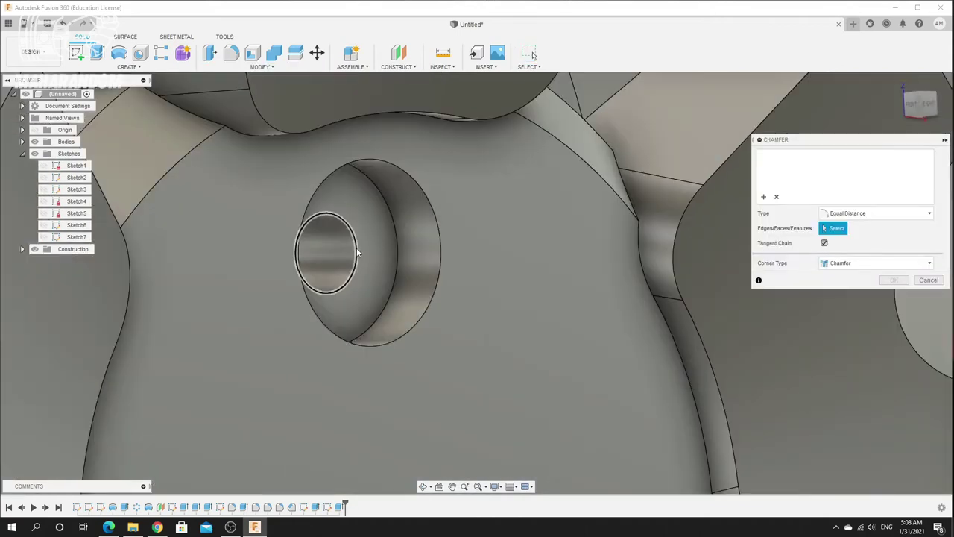
pyautogui.click(356, 247)
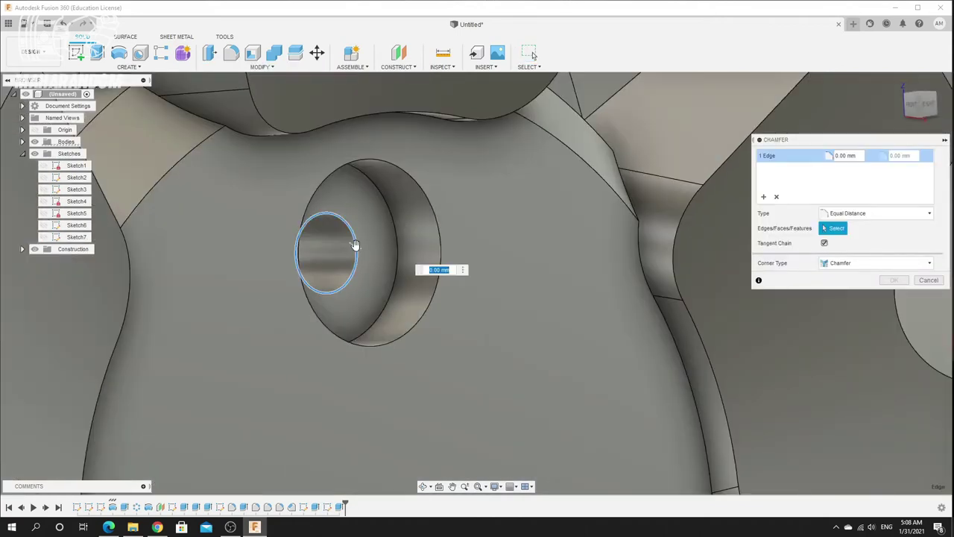
pyautogui.write('10')
pyautogui.press('BackSpace')
pyautogui.press('BackSpace')
pyautogui.write('7')
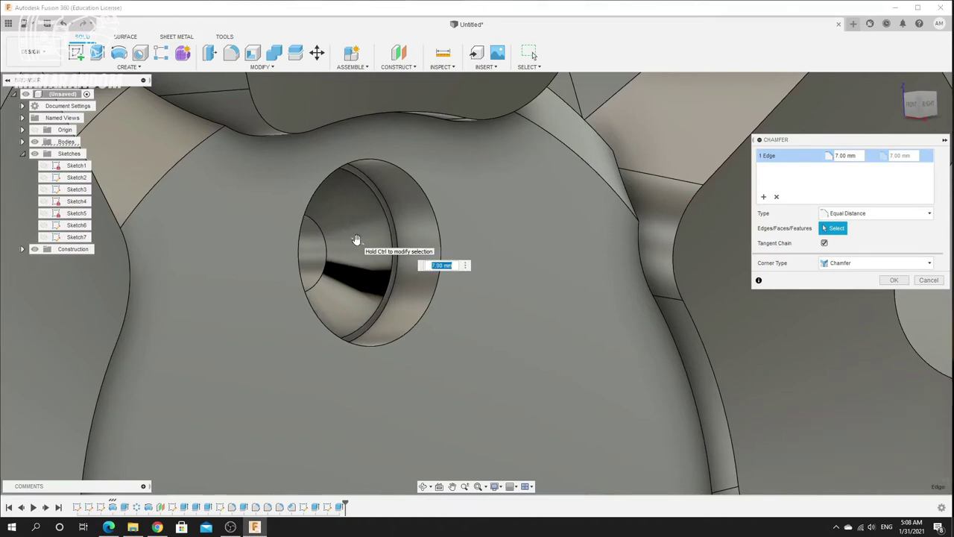
pyautogui.scroll(-6, 370, 249)
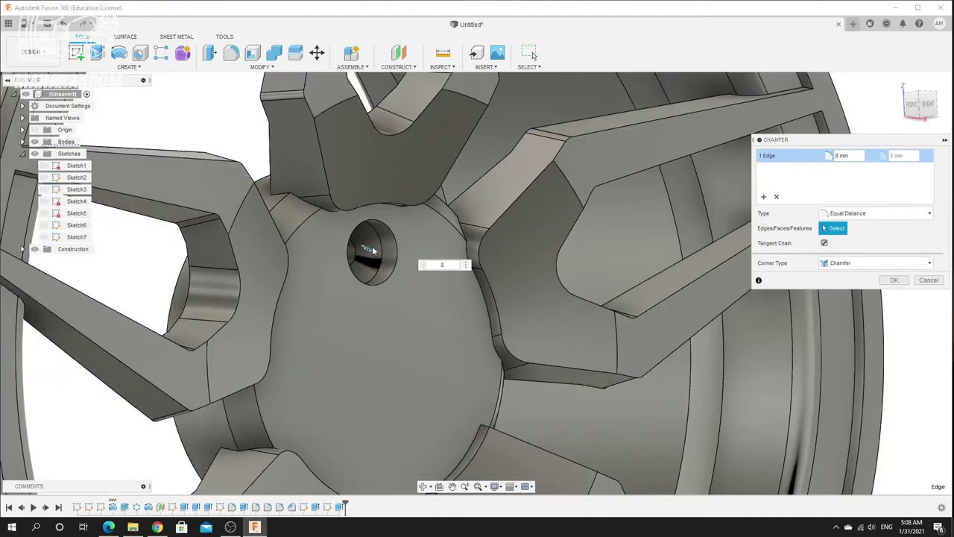
pyautogui.keyDown('shift'); pyautogui.moveTo(333, 217); pyautogui.dragTo(278, 207, button='middle'); pyautogui.keyUp('shift')
pyautogui.keyDown('shift'); pyautogui.moveTo(403, 253); pyautogui.dragTo(478, 238, button='middle'); pyautogui.keyUp('shift')
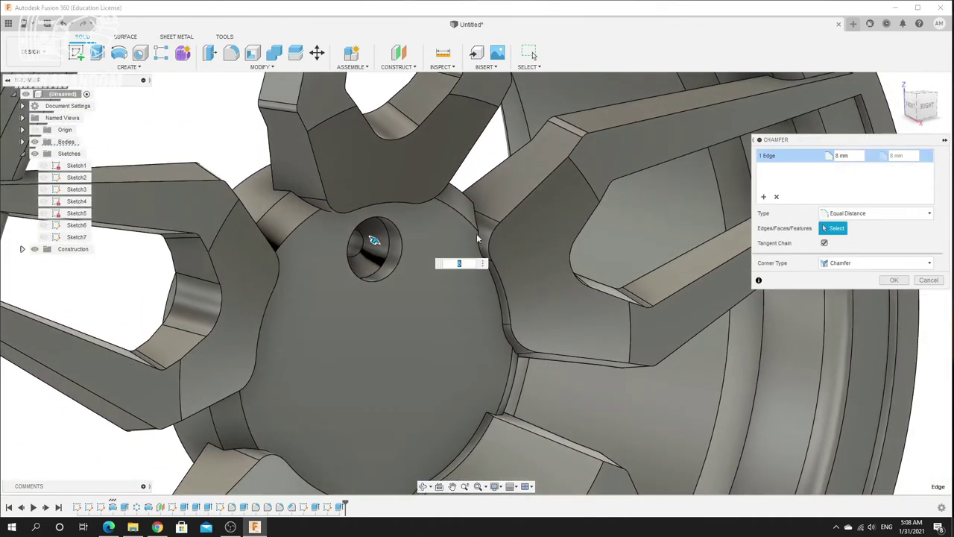
pyautogui.click(894, 281)
# Fillet the counterbore's outer rim on the hub face with a 3 mm radius
pyautogui.scroll(5, 398, 228)
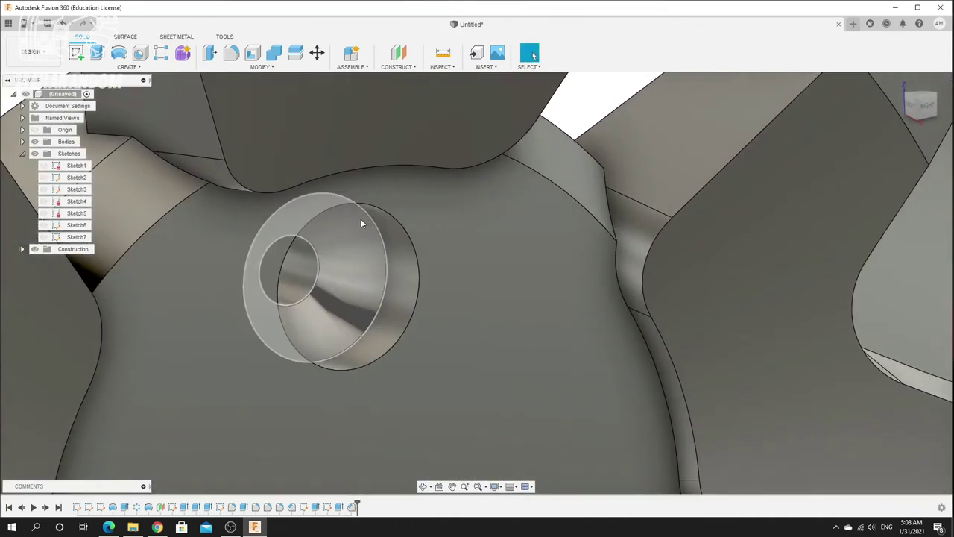
pyautogui.click(231, 52)
pyautogui.click(401, 230)
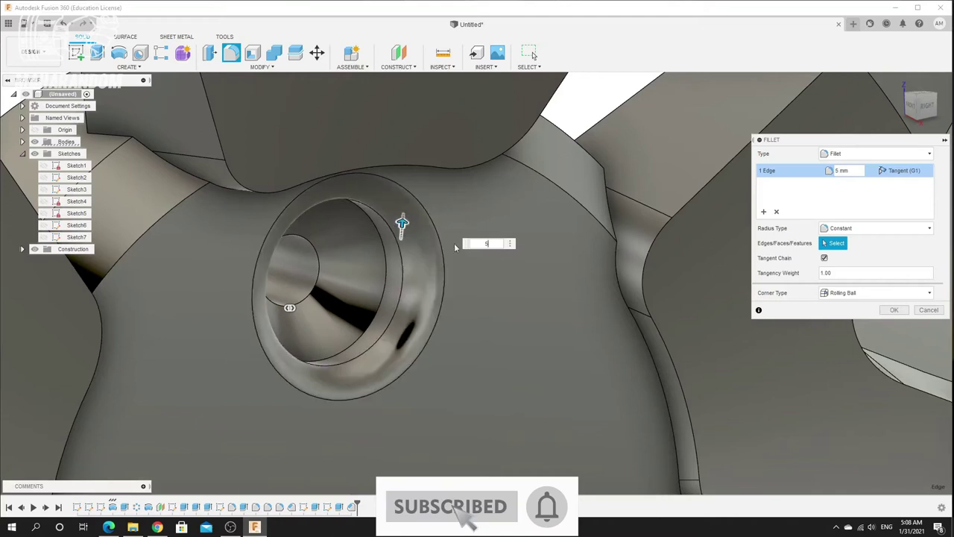
pyautogui.scroll(-5, 391, 231)
pyautogui.keyDown('shift'); pyautogui.moveTo(375, 257); pyautogui.dragTo(472, 228, button='middle'); pyautogui.keyUp('shift')
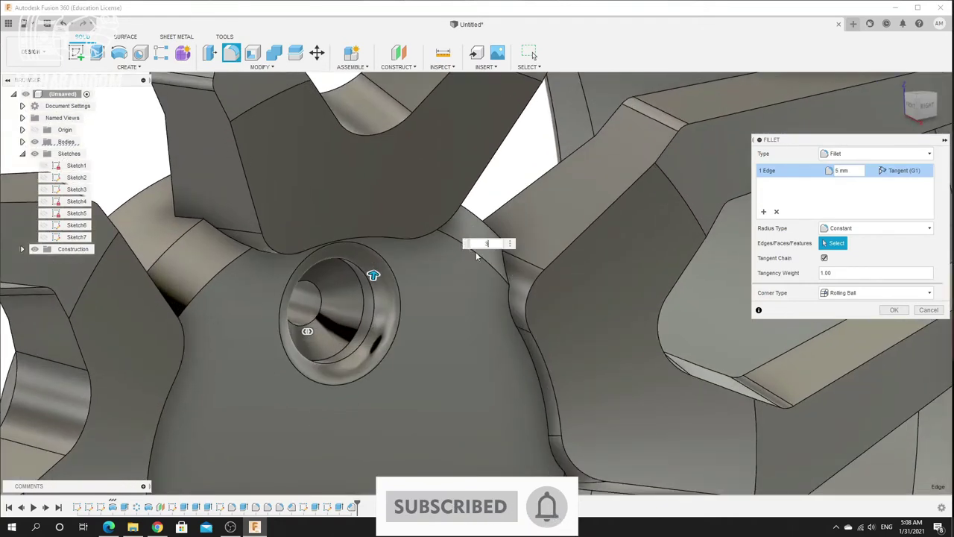
pyautogui.click(893, 309)
pyautogui.scroll(-4, 413, 257)
pyautogui.keyDown('shift'); pyautogui.moveTo(360, 282); pyautogui.dragTo(393, 311, button='middle'); pyautogui.keyUp('shift')
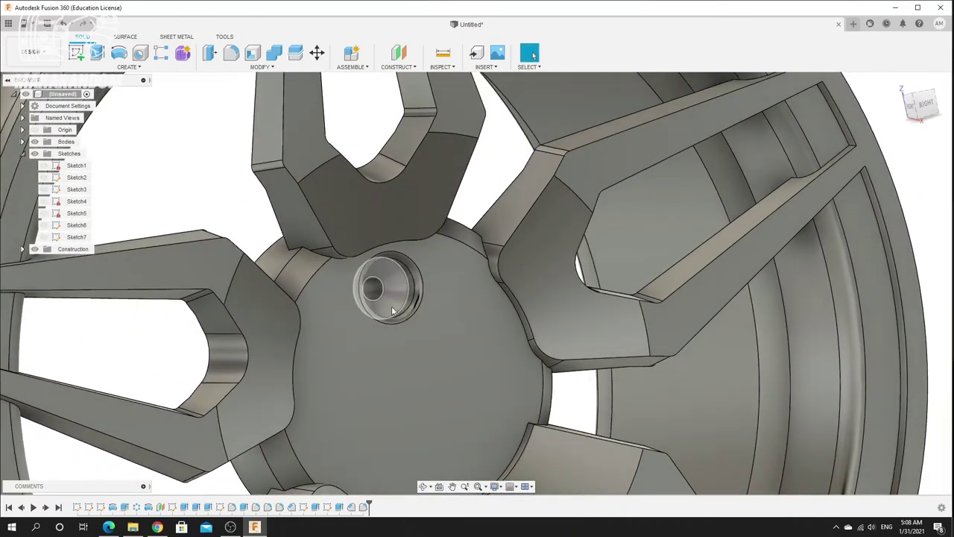
# Start a circular pattern of features and select the bolt hole's two cuts, chamfer and fillet as the objects
pyautogui.scroll(4, 393, 311)
pyautogui.click(128, 67)
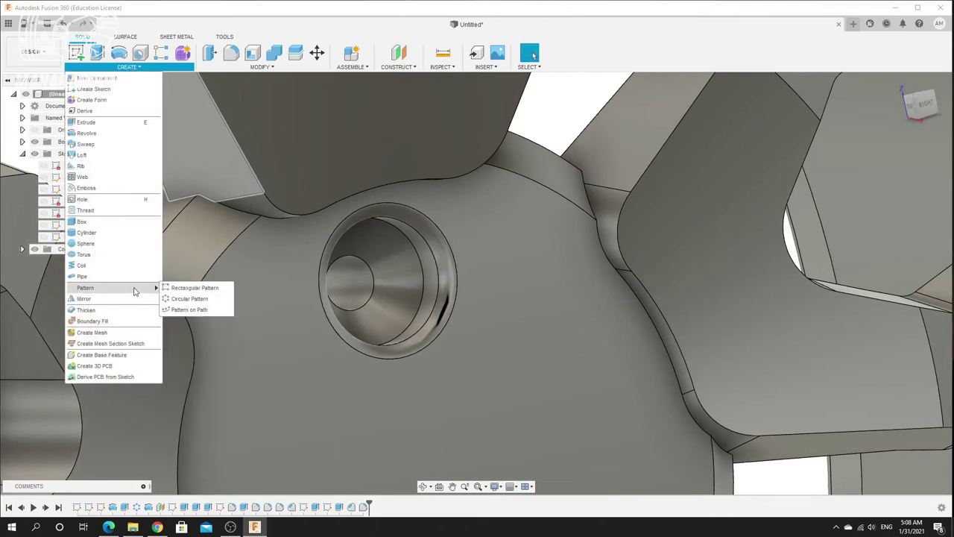
pyautogui.click(190, 298)
pyautogui.scroll(3, 383, 266)
pyautogui.scroll(-3, 327, 288)
pyautogui.keyDown('shift'); pyautogui.moveTo(327, 288); pyautogui.dragTo(305, 287, button='middle'); pyautogui.keyUp('shift')
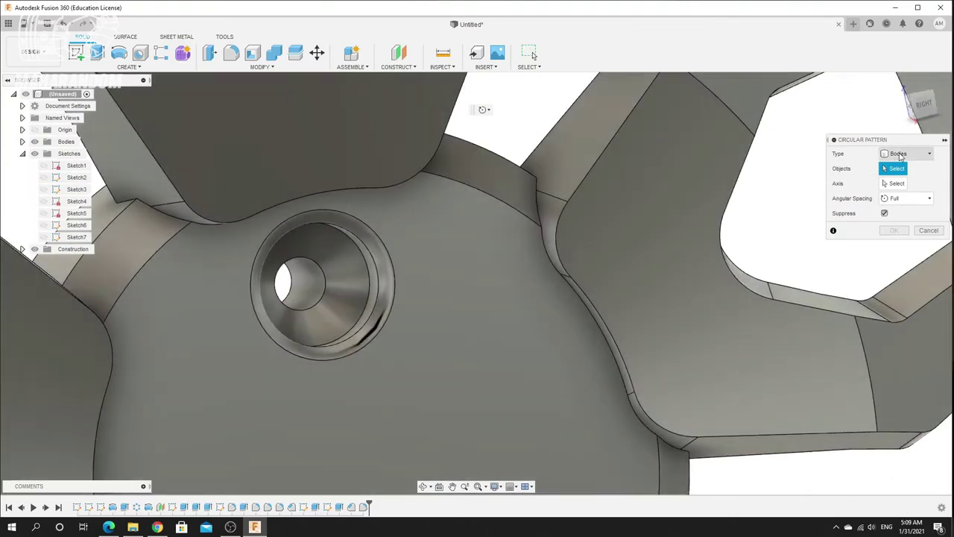
pyautogui.click(900, 154)
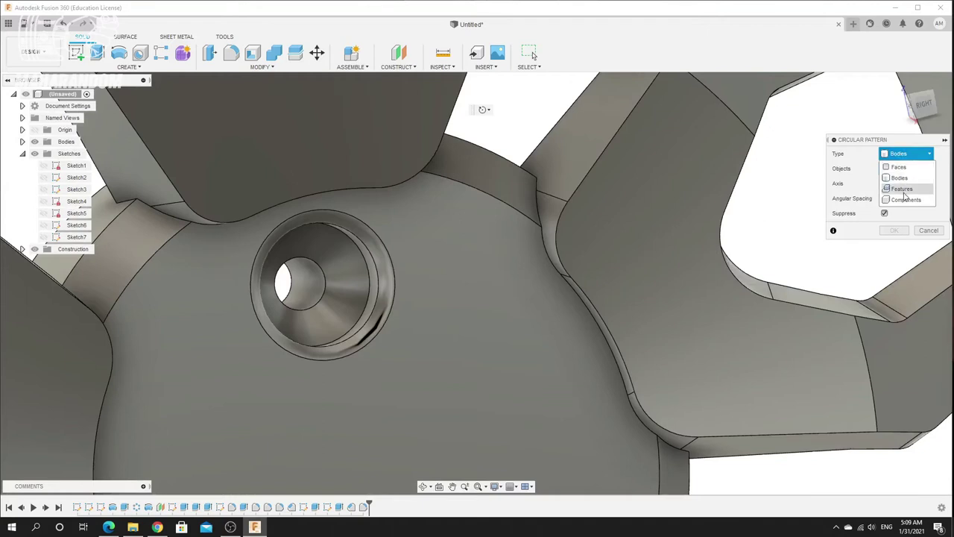
pyautogui.click(902, 189)
pyautogui.click(299, 288)
pyautogui.click(376, 282)
pyautogui.click(373, 306)
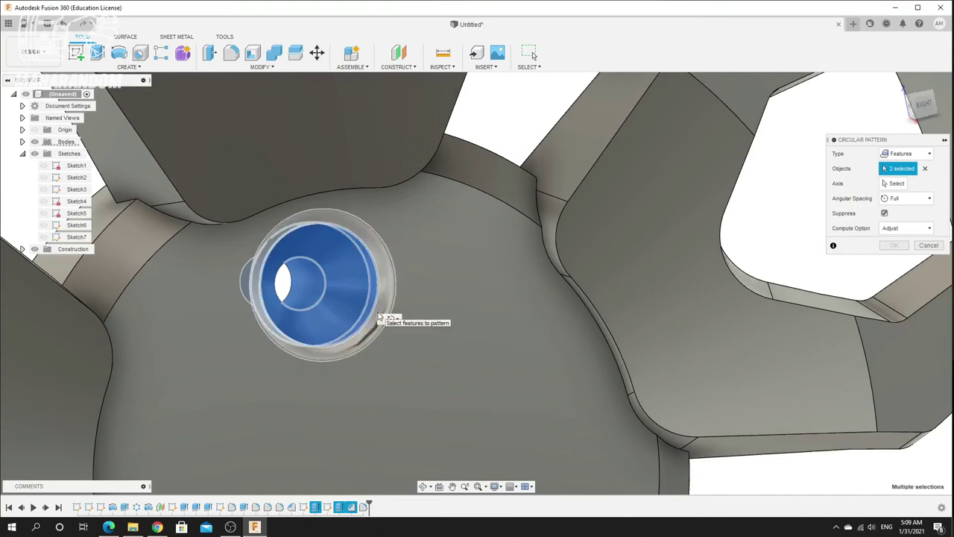
pyautogui.scroll(-5, 376, 317)
# Pattern the bolt hole features around the wheel's central axis with full angular spacing and a quantity of 5
pyautogui.click(894, 183)
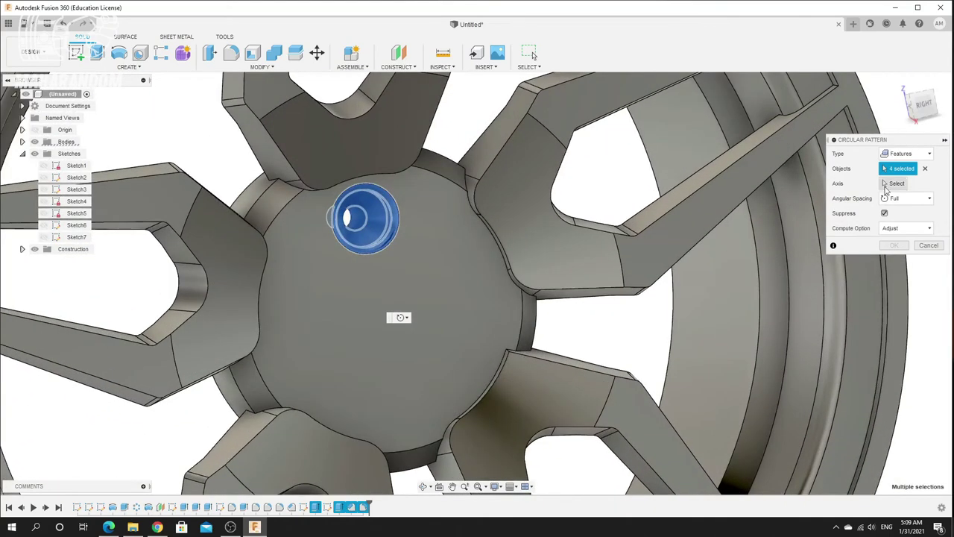
pyautogui.scroll(-5, 475, 271)
pyautogui.scroll(5, 453, 289)
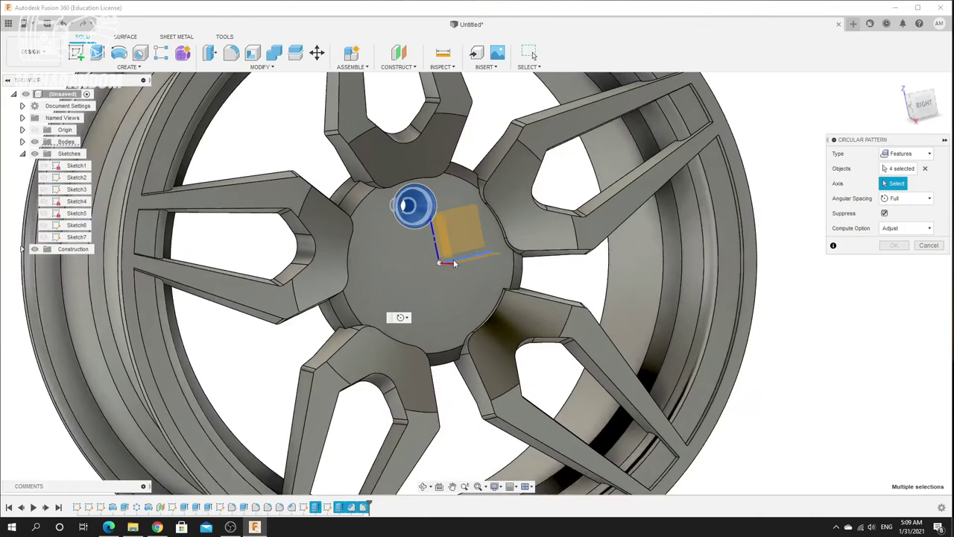
pyautogui.keyDown('shift'); pyautogui.moveTo(447, 270); pyautogui.dragTo(482, 274, button='middle'); pyautogui.keyUp('shift')
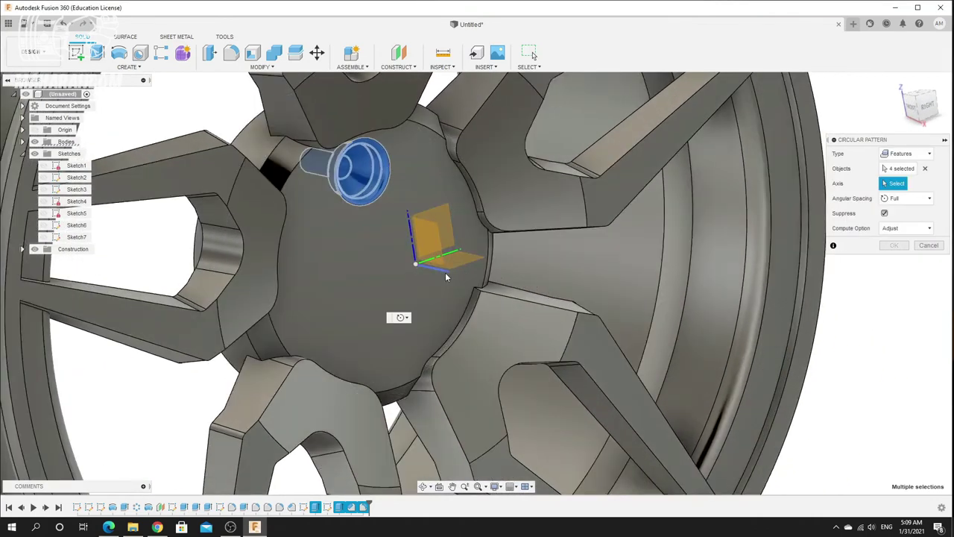
pyautogui.click(444, 277)
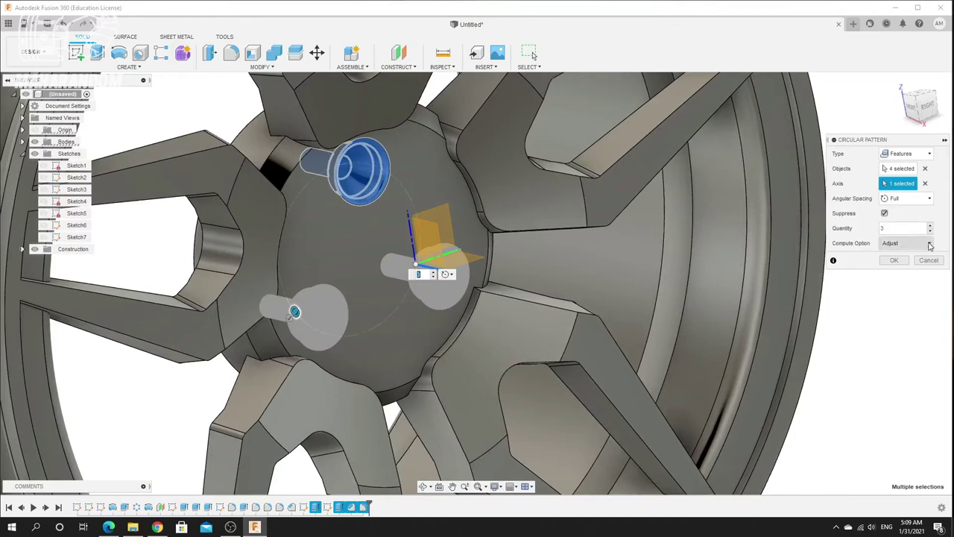
pyautogui.click(930, 227)
pyautogui.click(930, 227)
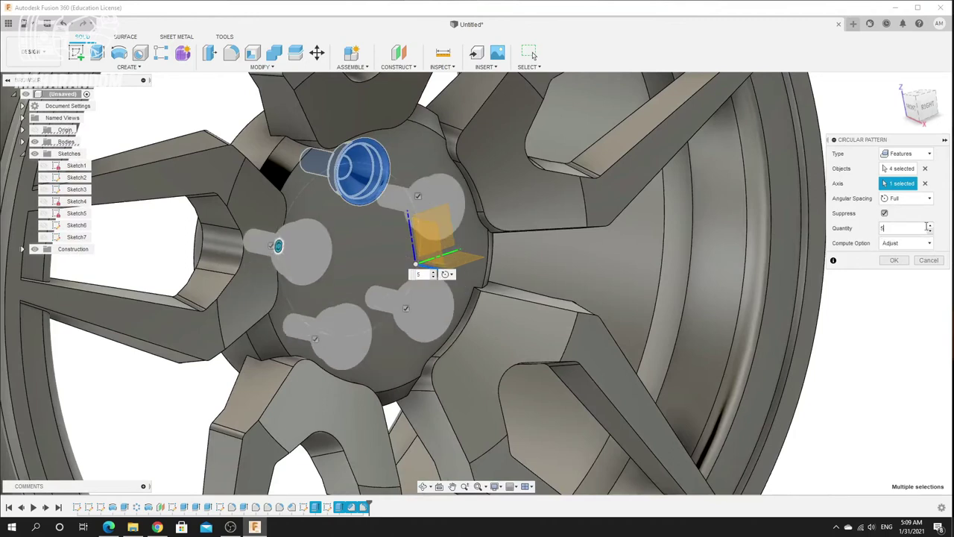
pyautogui.click(901, 262)
pyautogui.scroll(-3, 513, 173)
pyautogui.keyDown('shift'); pyautogui.moveTo(507, 142); pyautogui.dragTo(369, 144, button='middle'); pyautogui.keyUp('shift')
pyautogui.scroll(5, 478, 202)
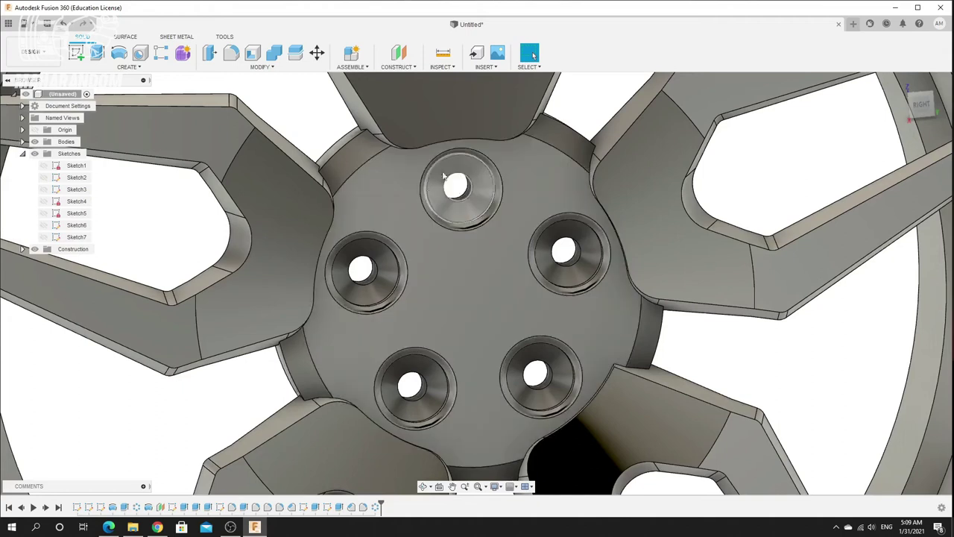
# Edit the bolt hole's chamfer feature and set its distance to 5 mm
pyautogui.rightClick(352, 508)
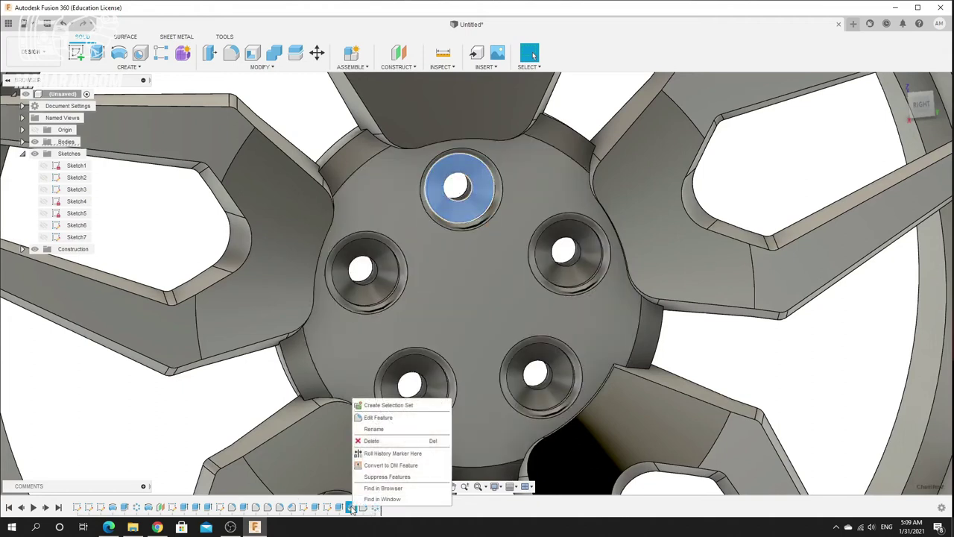
pyautogui.click(377, 418)
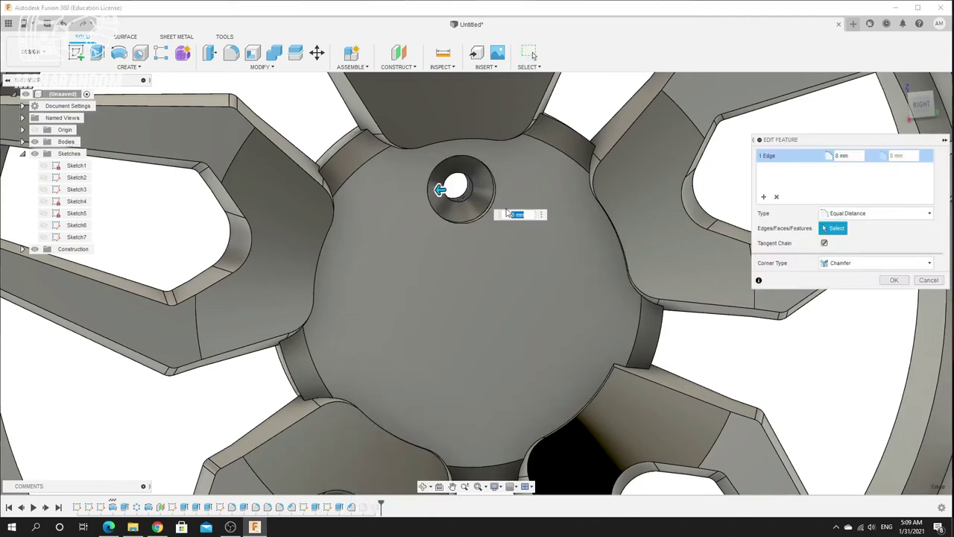
pyautogui.write('5')
pyautogui.press('Return')
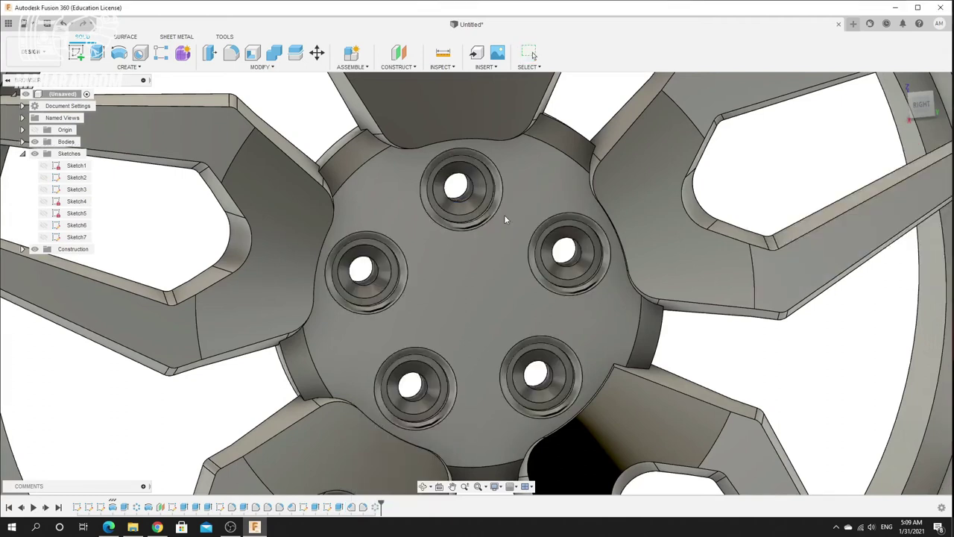
# Edit the counterbore sketch of the bolt hole, dimension its circle to a 22 mm diameter and finish the sketch
pyautogui.rightClick(328, 507)
pyautogui.click(504, 511)
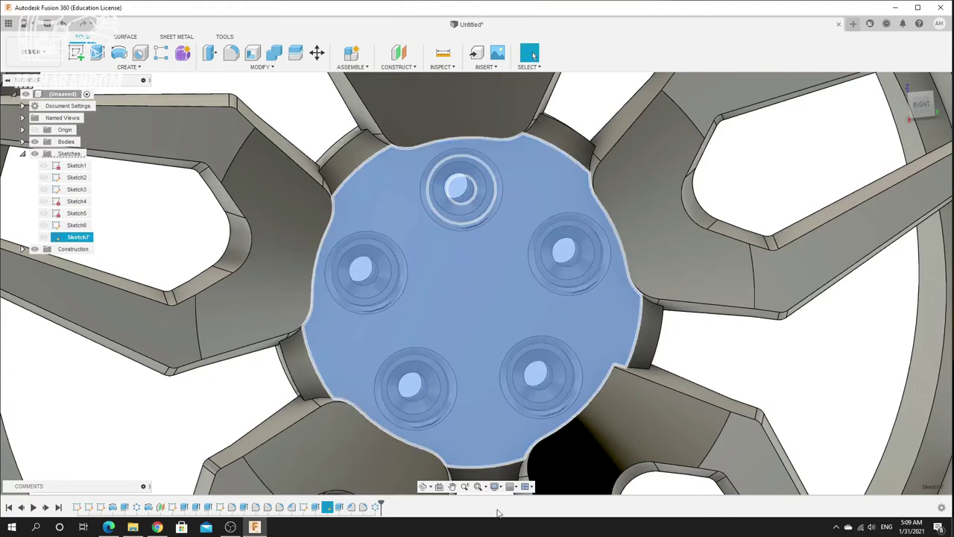
pyautogui.rightClick(331, 508)
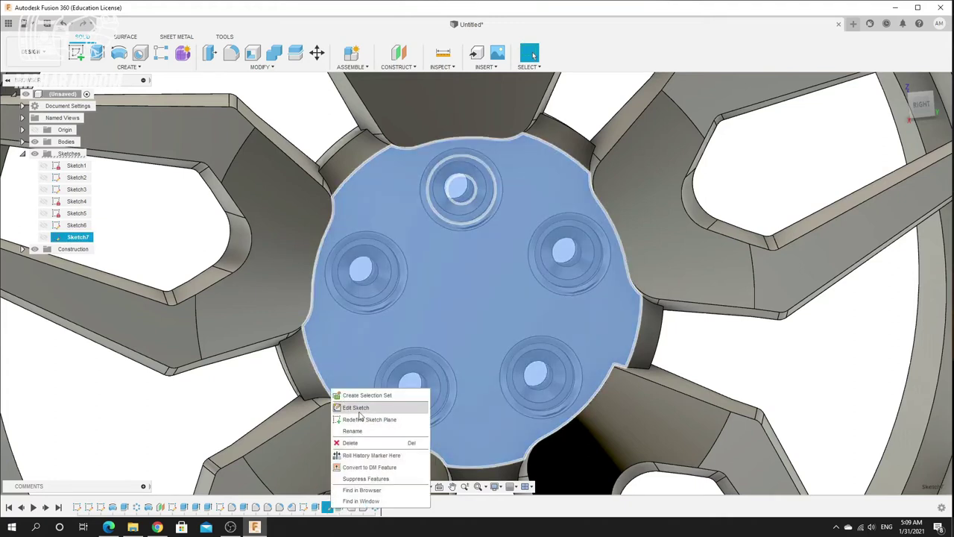
pyautogui.click(356, 408)
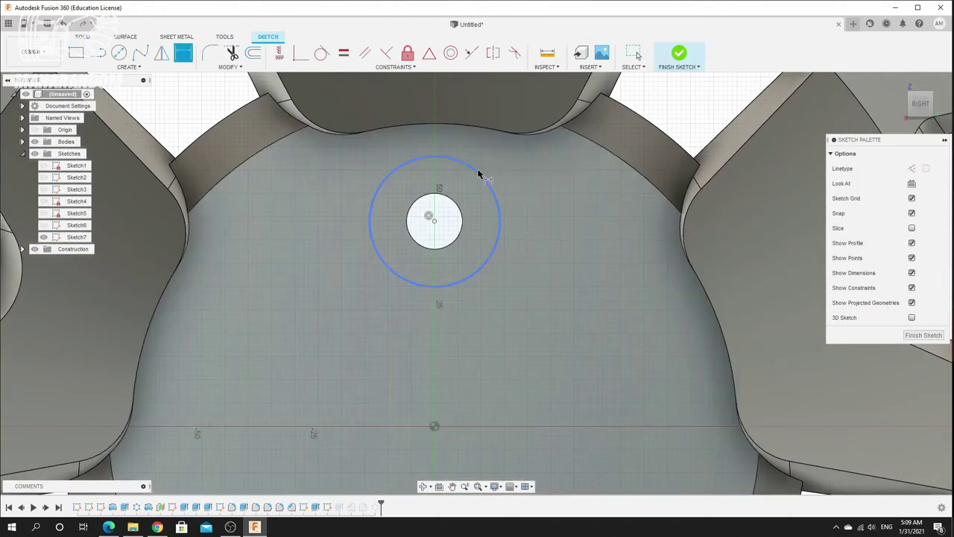
pyautogui.click(479, 173)
pyautogui.click(570, 240)
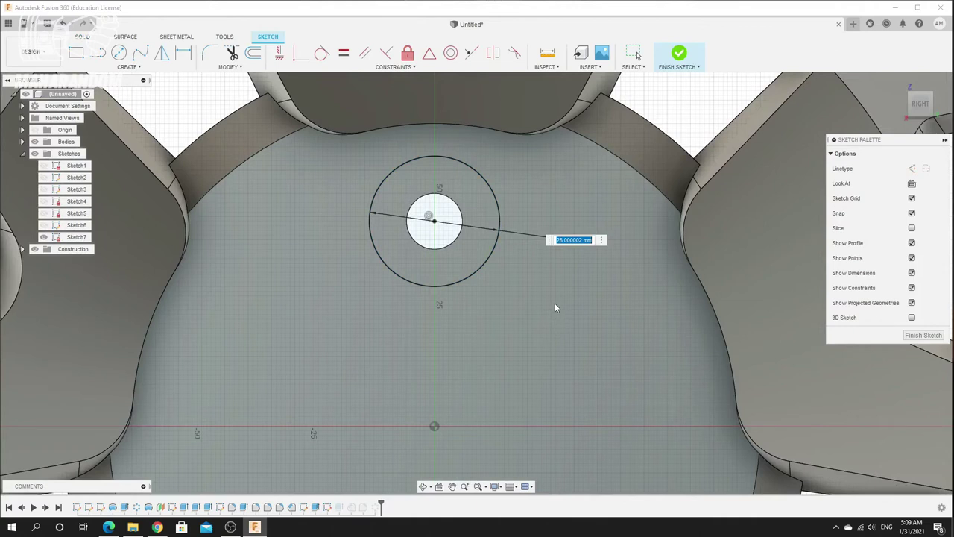
pyautogui.write('24')
pyautogui.press('Return')
pyautogui.write('22')
pyautogui.press('Return')
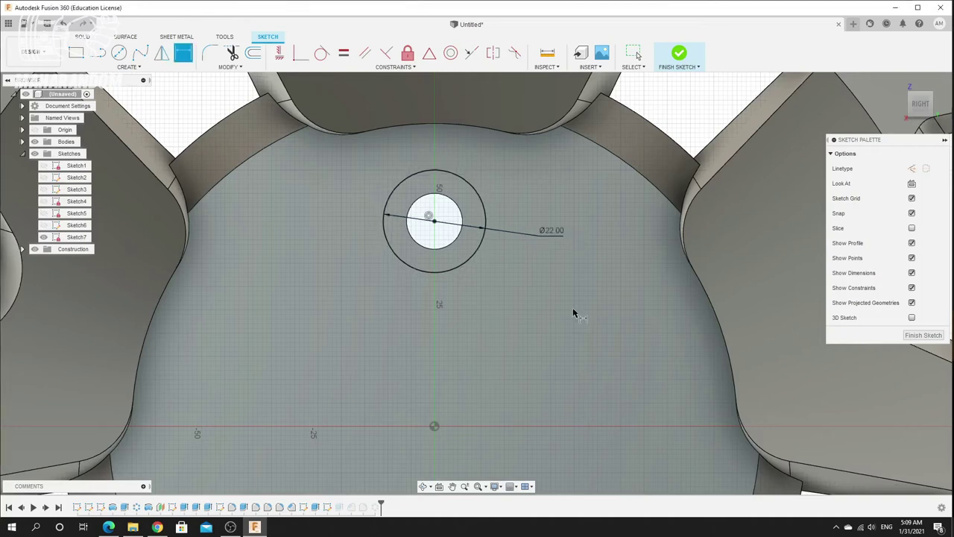
pyautogui.click(678, 53)
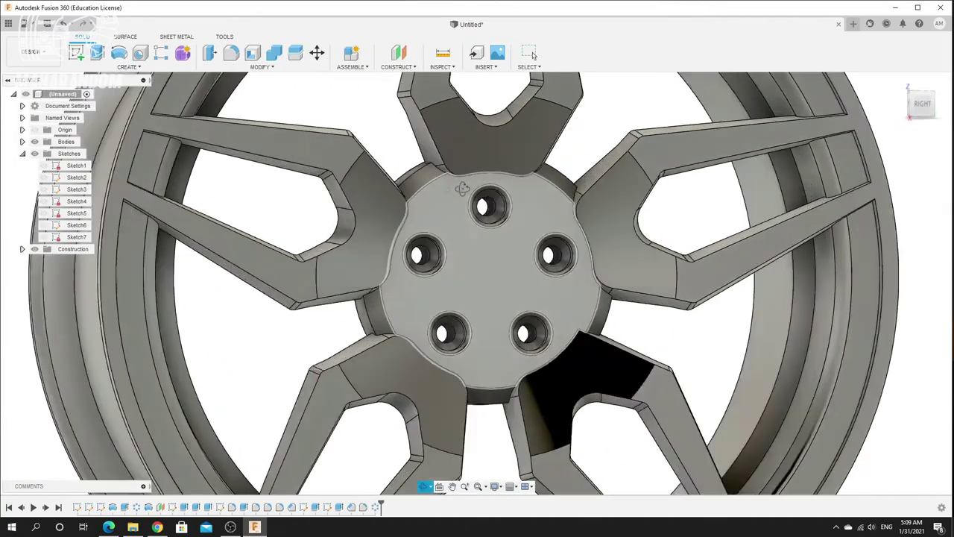
# Sketch a 45 mm diameter circle on the hub's front face, centred on the origin, and finish the sketch
pyautogui.keyDown('shift'); pyautogui.moveTo(462, 188); pyautogui.dragTo(417, 208, button='middle'); pyautogui.keyUp('shift')
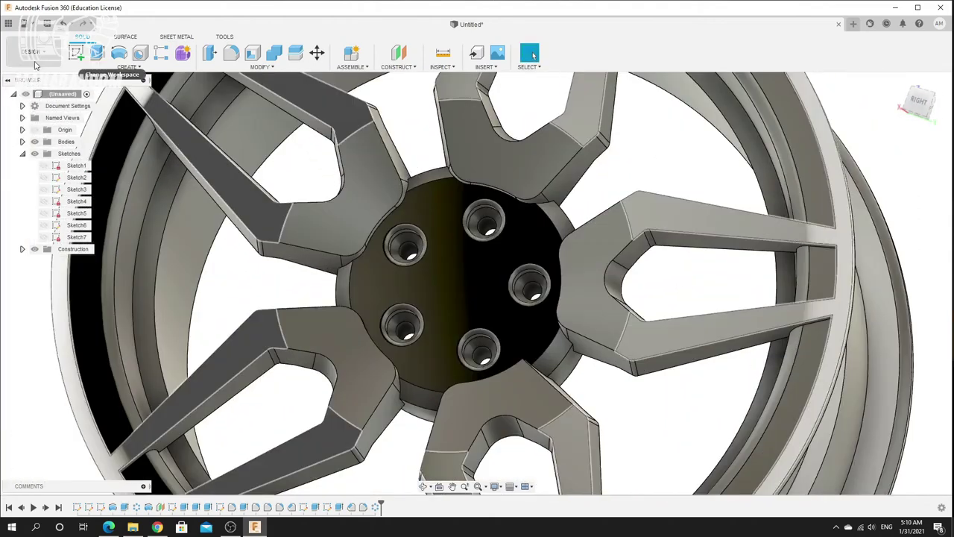
pyautogui.click(77, 53)
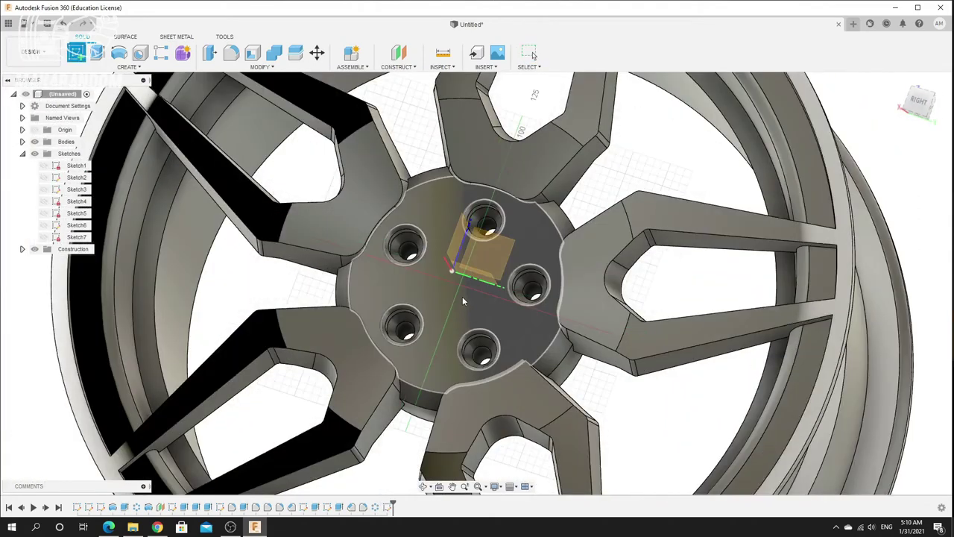
pyautogui.click(462, 296)
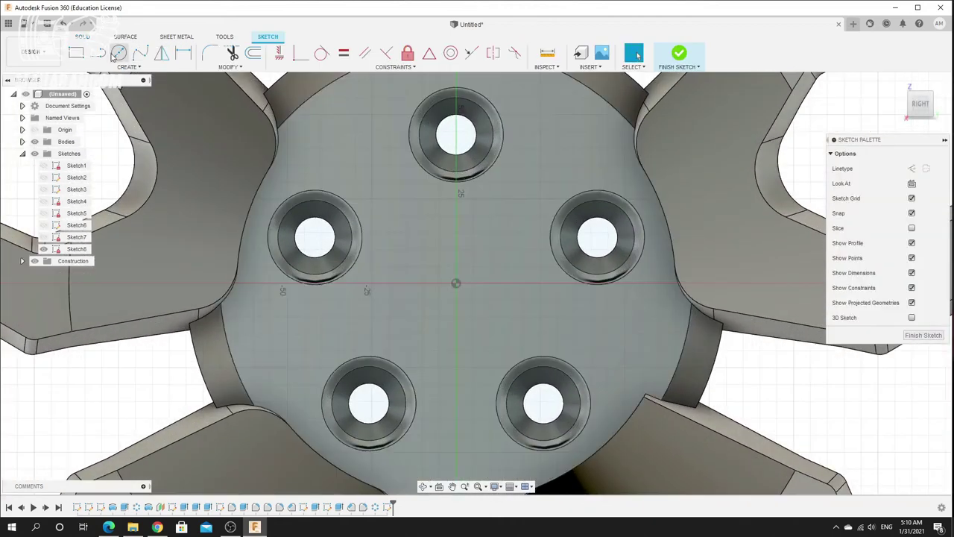
pyautogui.click(117, 53)
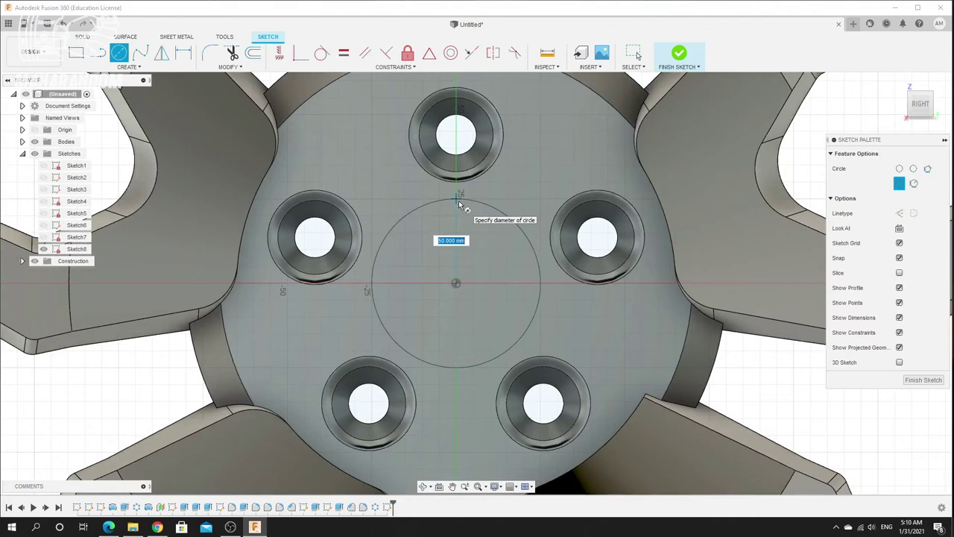
pyautogui.click(493, 204)
pyautogui.press('Escape')
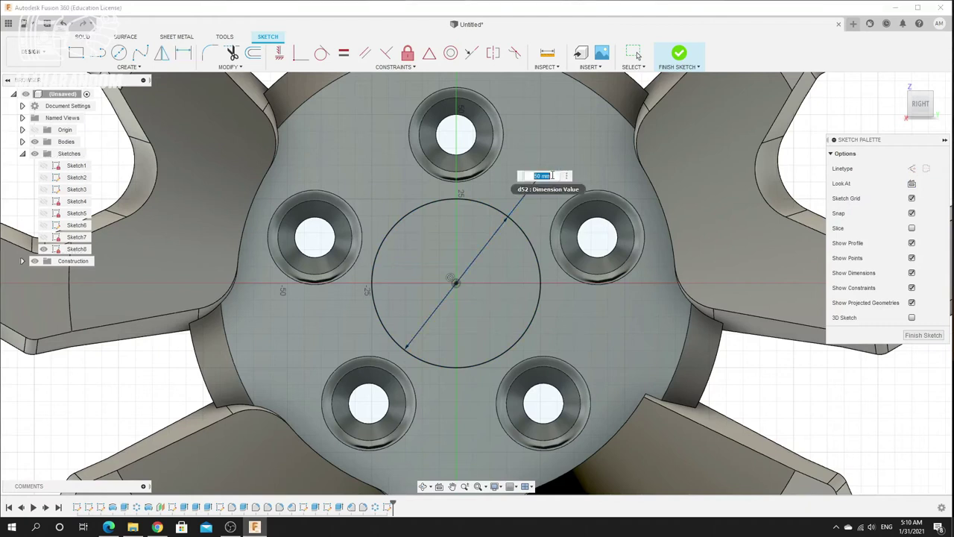
pyautogui.press('Return')
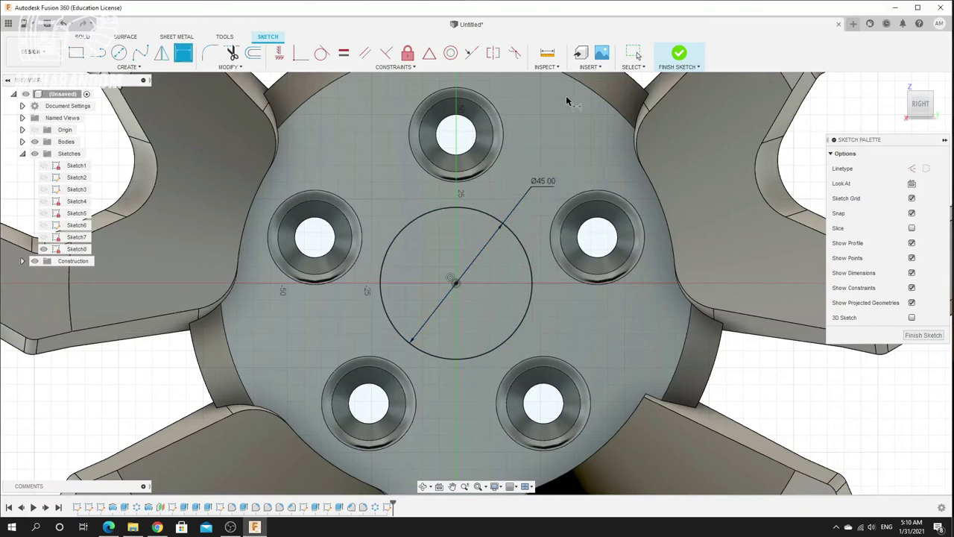
pyautogui.click(678, 56)
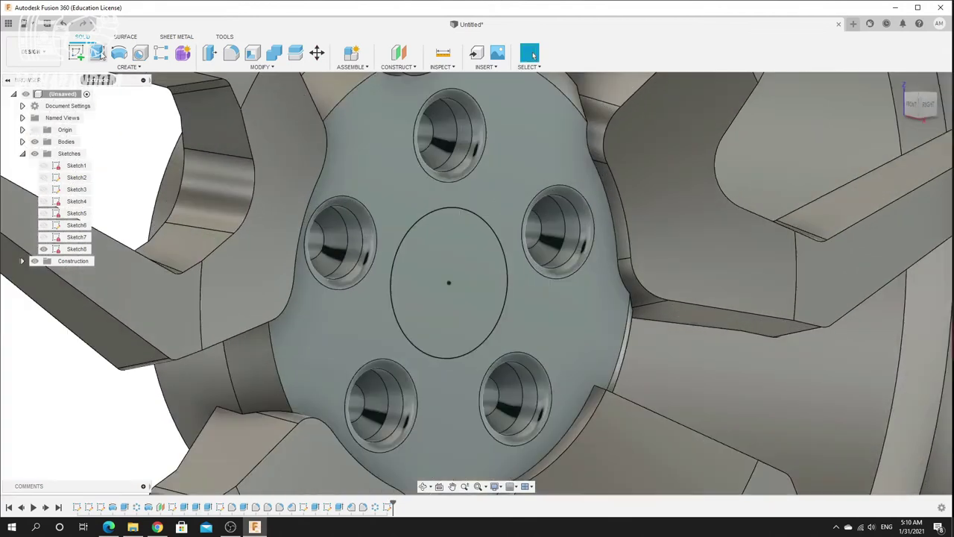
# Extrude the central circle as a cut 10 mm deep into the hub
pyautogui.click(97, 53)
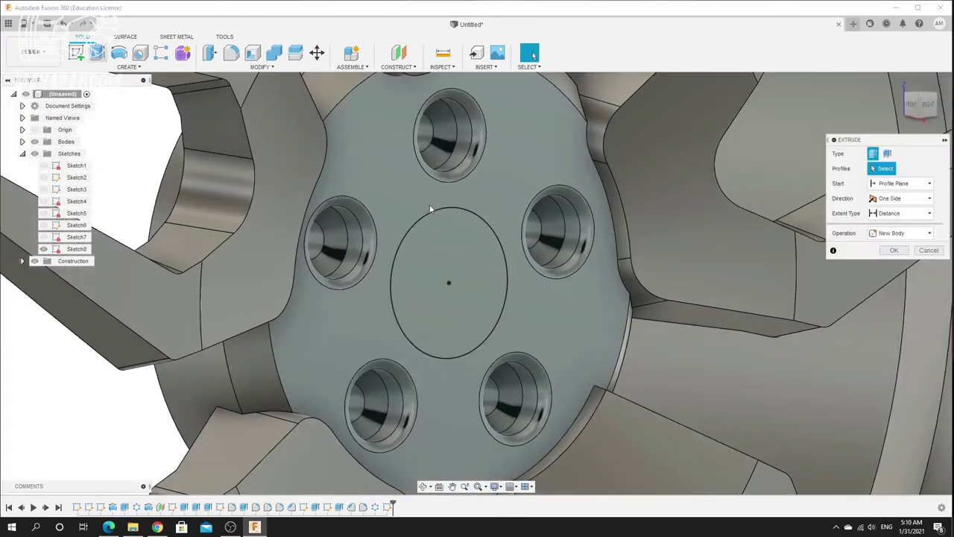
pyautogui.click(451, 277)
pyautogui.moveTo(444, 284); pyautogui.dragTo(445, 279)
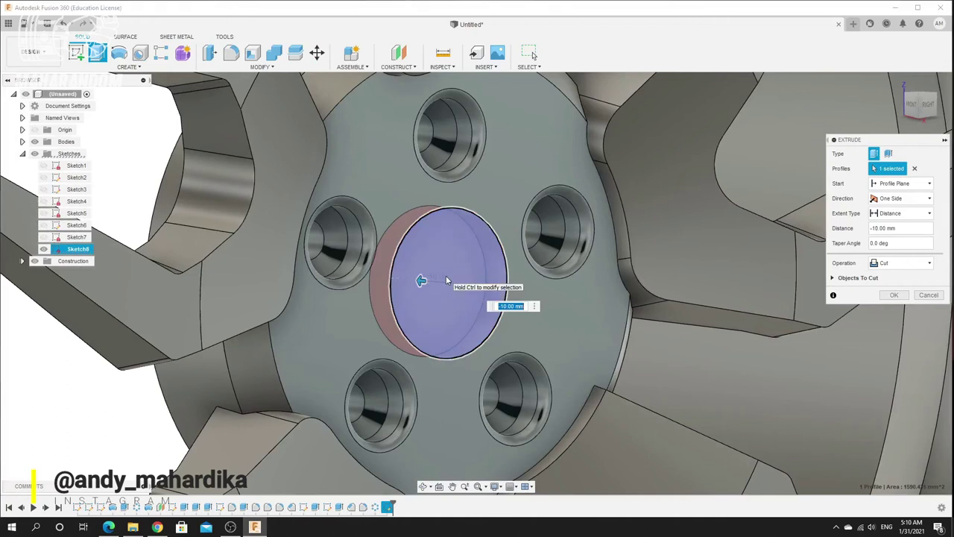
pyautogui.press('Return')
# Sketch a 38 mm diameter circle on the floor of the central recess, centred on the origin
pyautogui.keyDown('shift'); pyautogui.moveTo(514, 274); pyautogui.dragTo(399, 246, button='middle'); pyautogui.keyUp('shift')
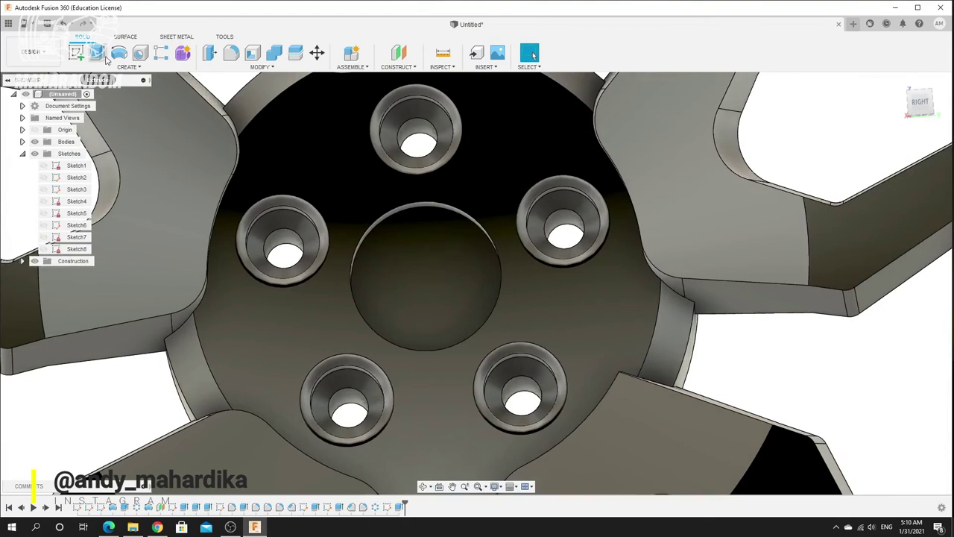
pyautogui.click(77, 54)
pyautogui.click(384, 270)
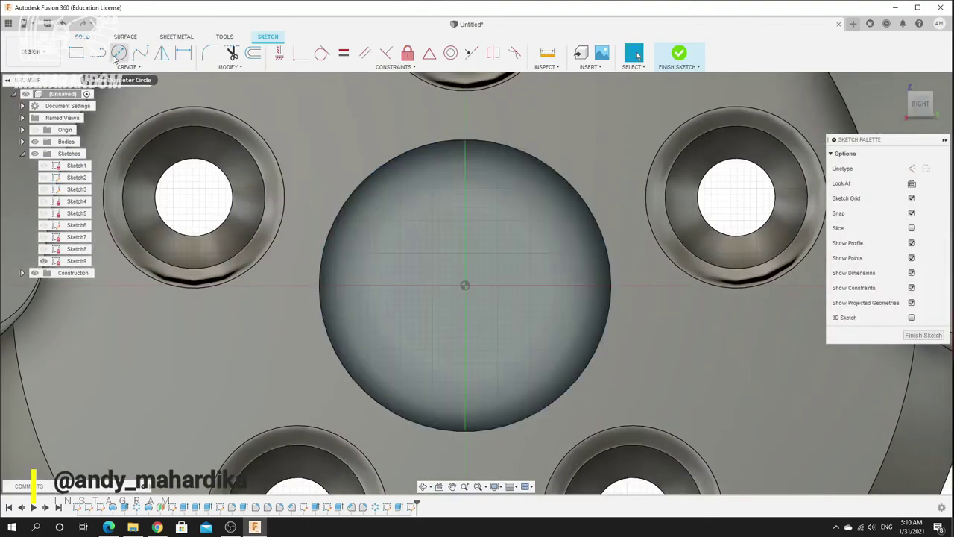
pyautogui.click(118, 54)
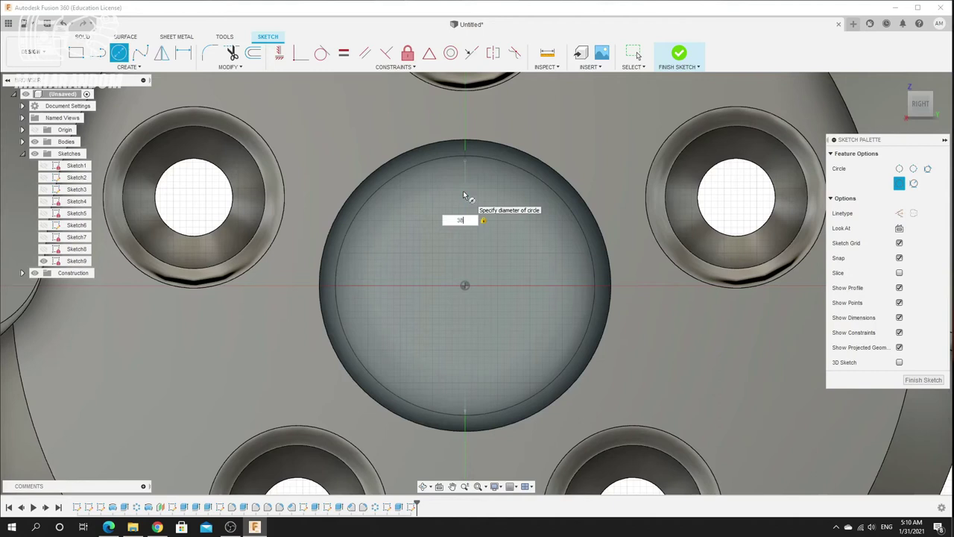
pyautogui.press('Return')
pyautogui.press('Escape')
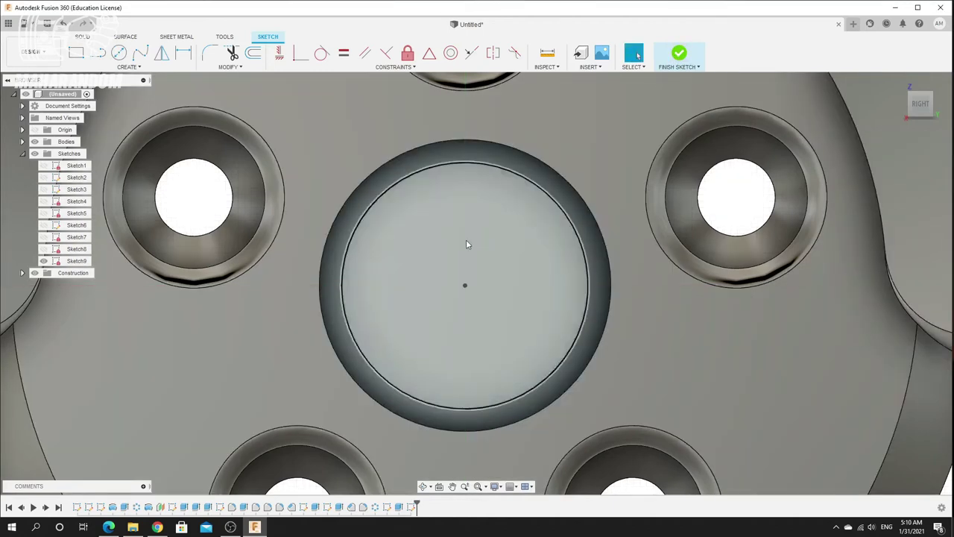
# Extrude the 38 mm circle as a cut all the way through the hub to make the centre bore
pyautogui.press('e')
pyautogui.click(97, 54)
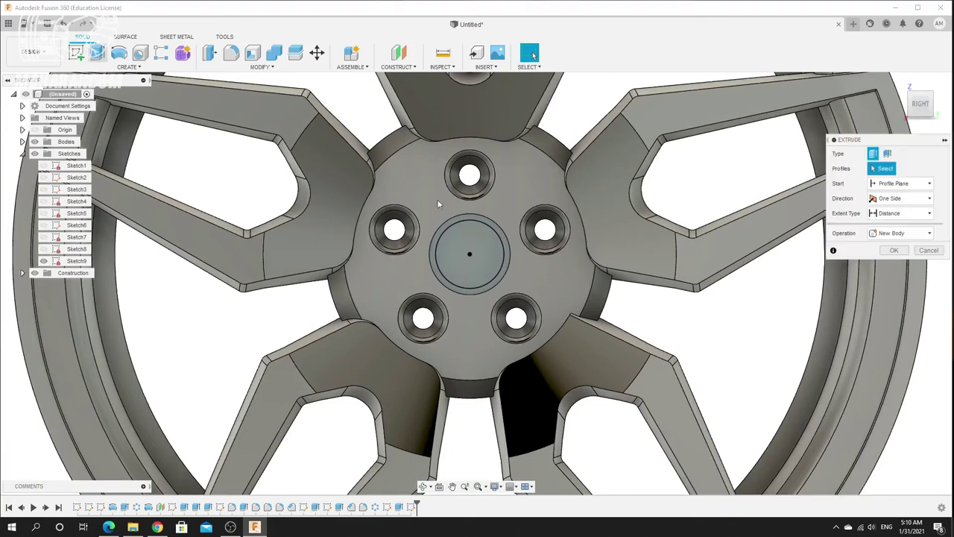
pyautogui.click(465, 250)
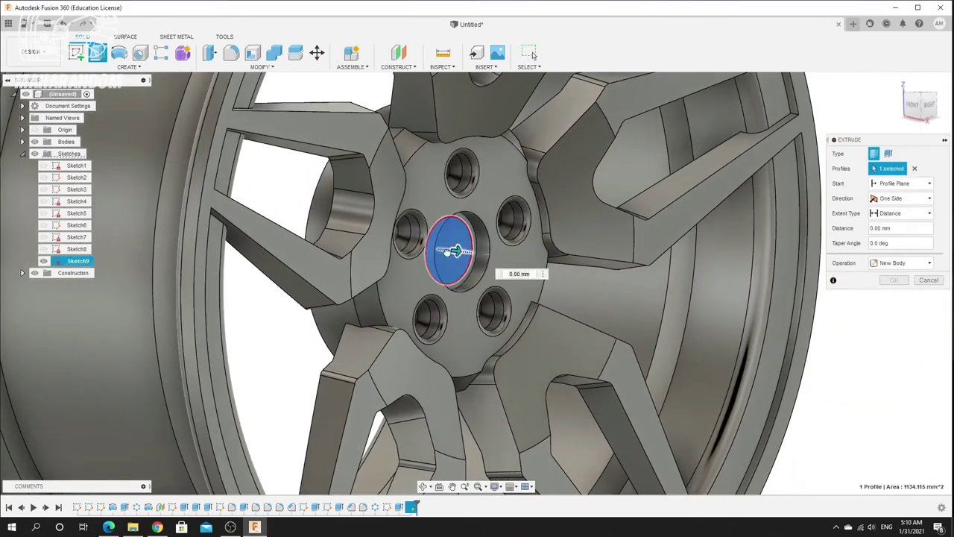
pyautogui.moveTo(447, 249); pyautogui.dragTo(276, 217)
pyautogui.click(894, 296)
# Inspect the centre bore from the back of the hub and the wheel's rim and spokes from the front
pyautogui.scroll(-3, 560, 240)
pyautogui.scroll(2, 560, 240)
pyautogui.keyDown('shift'); pyautogui.moveTo(533, 224); pyautogui.dragTo(629, 304, button='middle'); pyautogui.keyUp('shift')
pyautogui.press('Escape')
pyautogui.scroll(5, 578, 117)
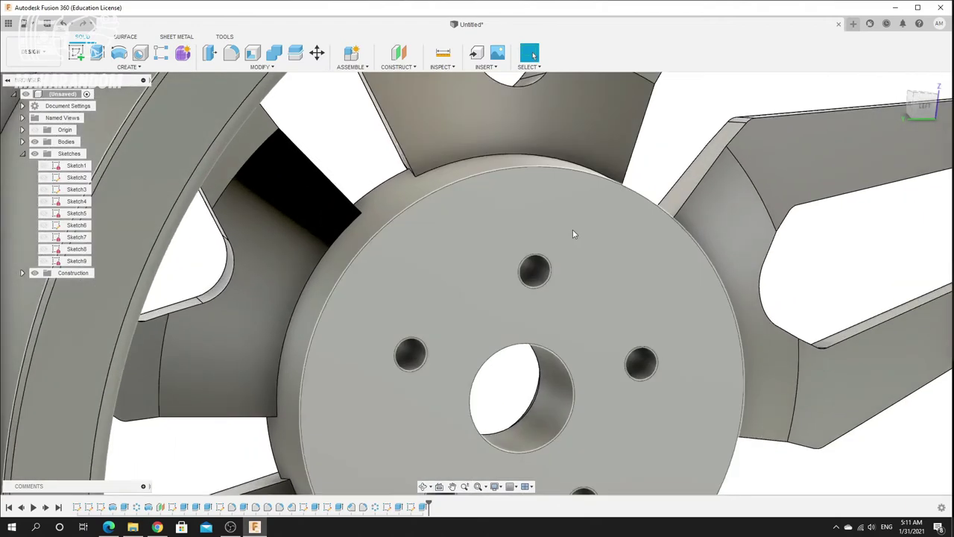
pyautogui.scroll(-6, 572, 229)
pyautogui.keyDown('shift'); pyautogui.moveTo(623, 234); pyautogui.dragTo(450, 228, button='middle'); pyautogui.keyUp('shift')
pyautogui.scroll(-4, 631, 253)
pyautogui.scroll(5, 646, 252)
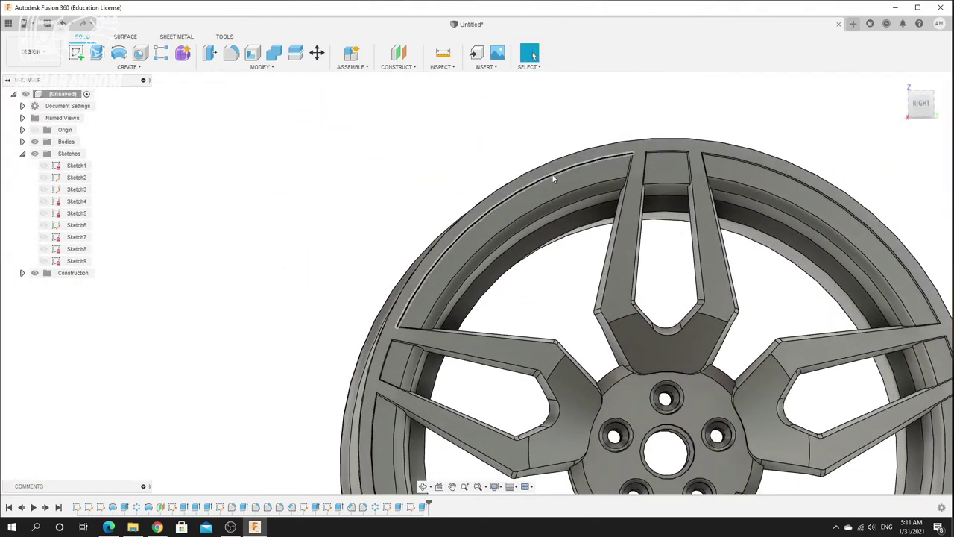
# Start a fillet and select the outer circular edges of the rim's front and rear lips
pyautogui.keyDown('shift'); pyautogui.moveTo(552, 174); pyautogui.dragTo(577, 173, button='middle'); pyautogui.keyUp('shift')
pyautogui.scroll(-5, 583, 172)
pyautogui.scroll(5, 583, 173)
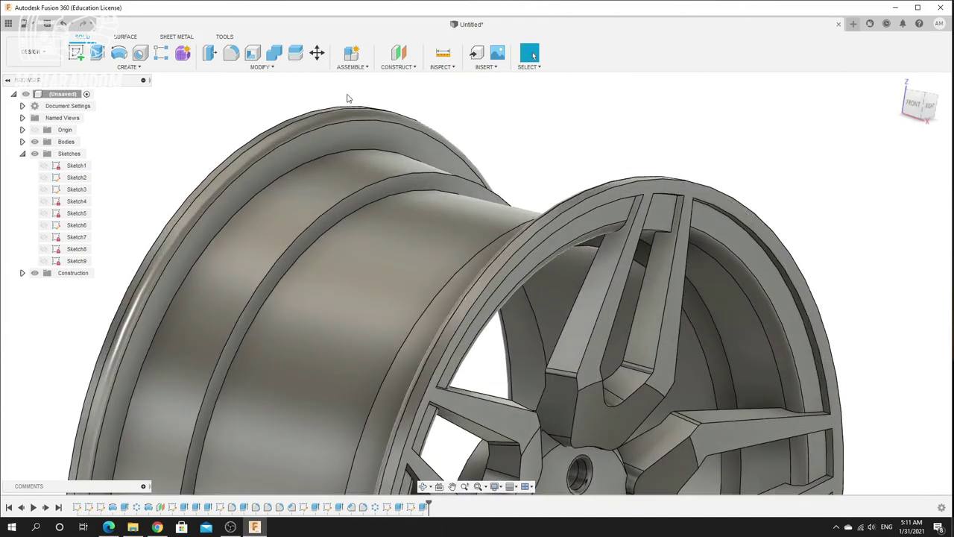
pyautogui.click(231, 52)
pyautogui.click(633, 180)
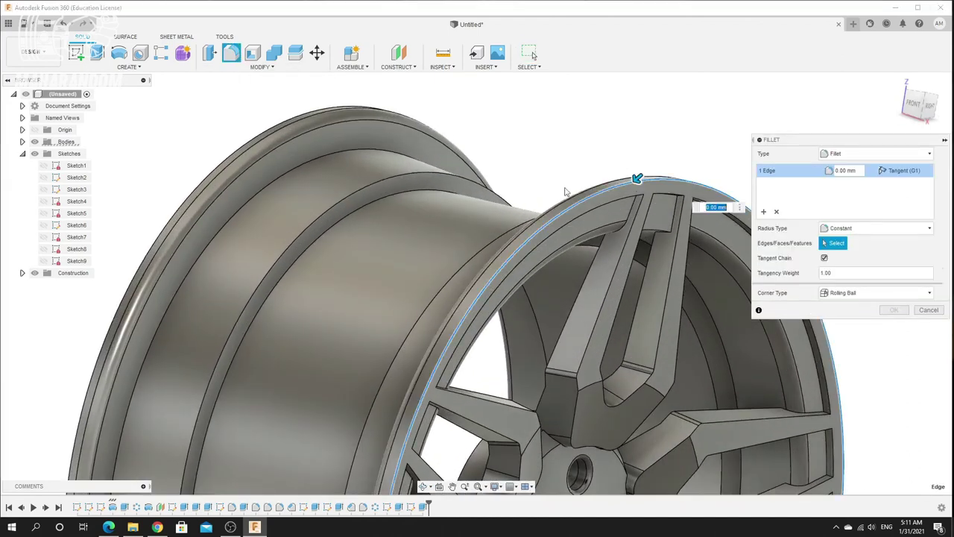
pyautogui.click(267, 130)
pyautogui.scroll(-3, 327, 135)
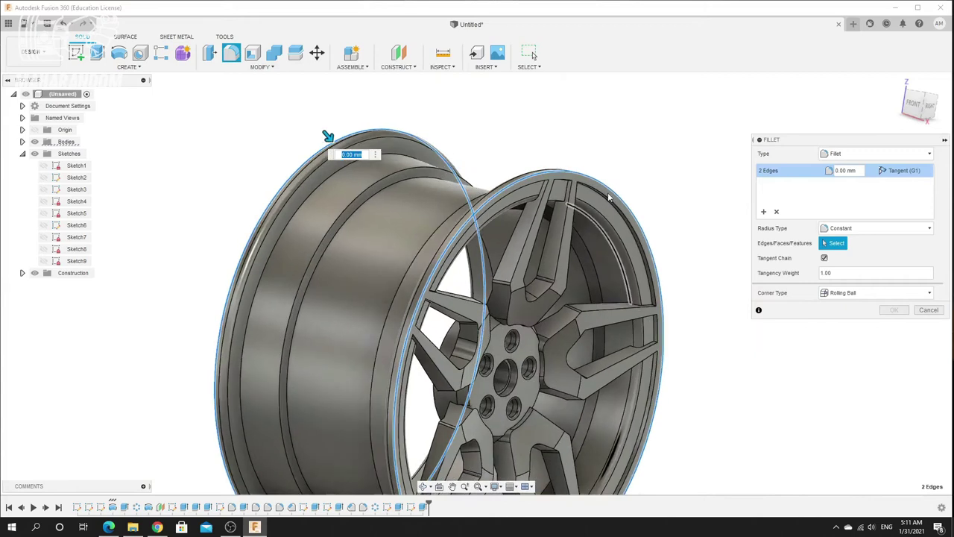
# Add the front rim's inner edge segments around the top, side and bottom of the wheel to the fillet selection
pyautogui.scroll(5, 439, 190)
pyautogui.click(439, 193)
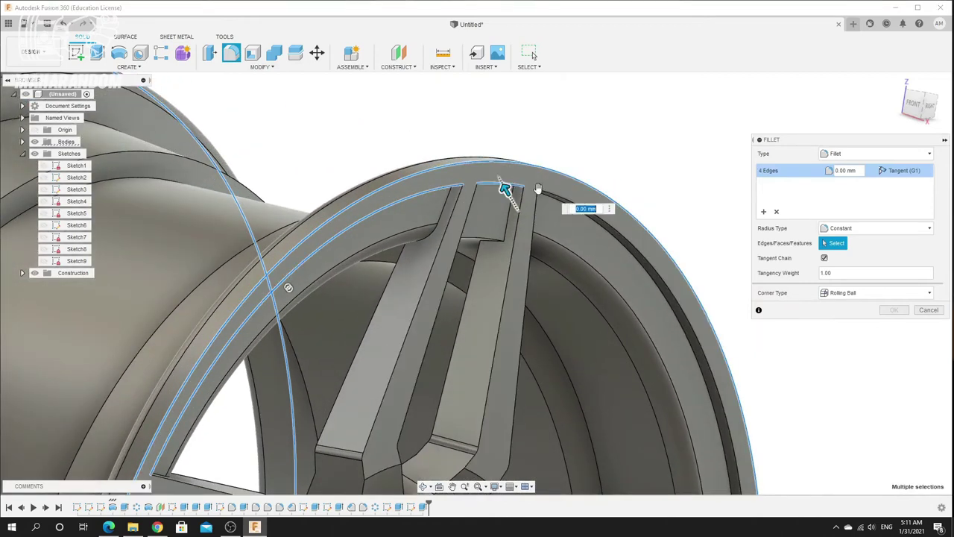
pyautogui.click(556, 197)
pyautogui.scroll(-5, 556, 198)
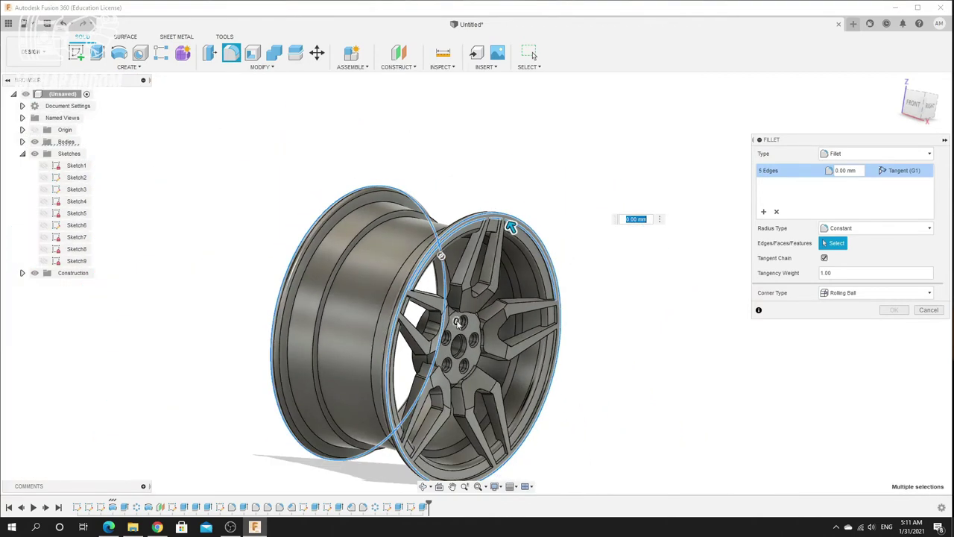
pyautogui.scroll(5, 548, 339)
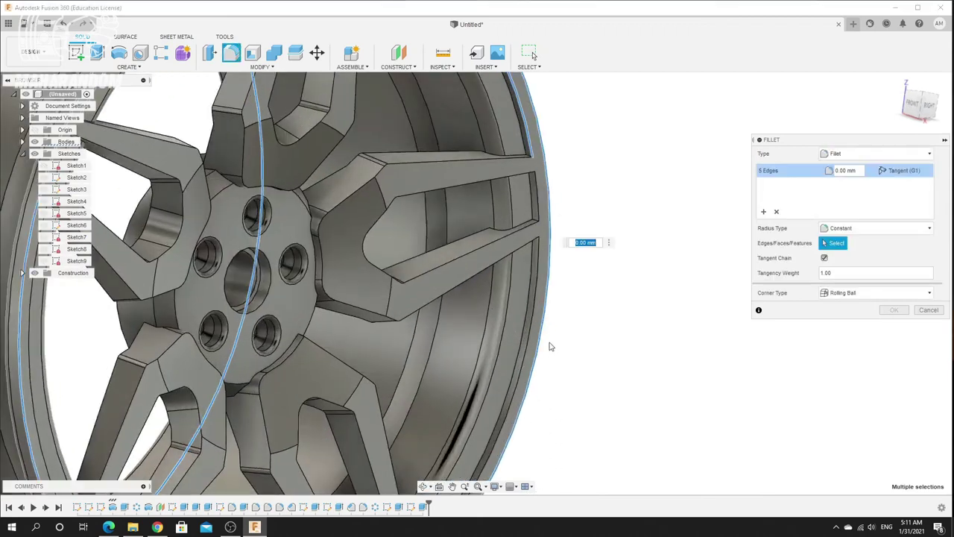
pyautogui.click(538, 298)
pyautogui.scroll(-5, 451, 401)
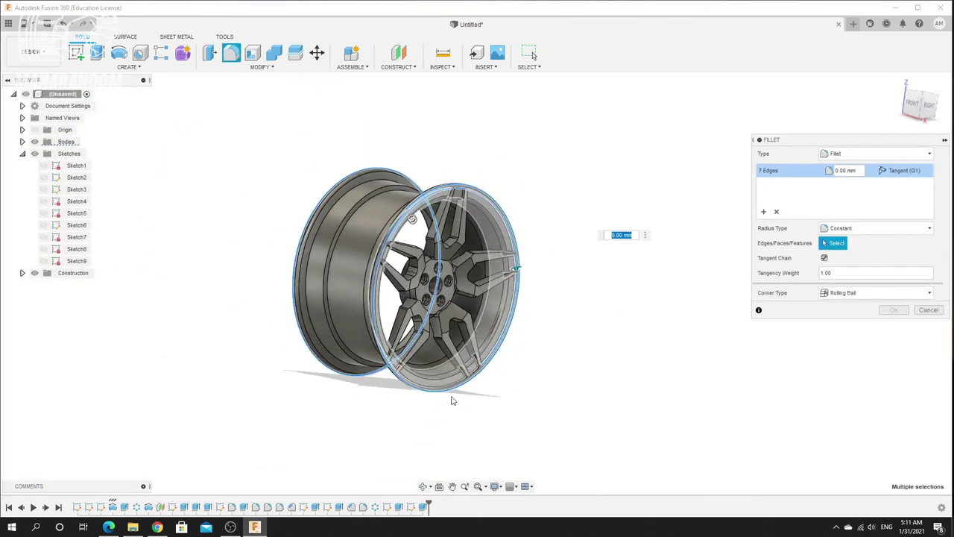
pyautogui.scroll(6, 535, 356)
pyautogui.click(487, 387)
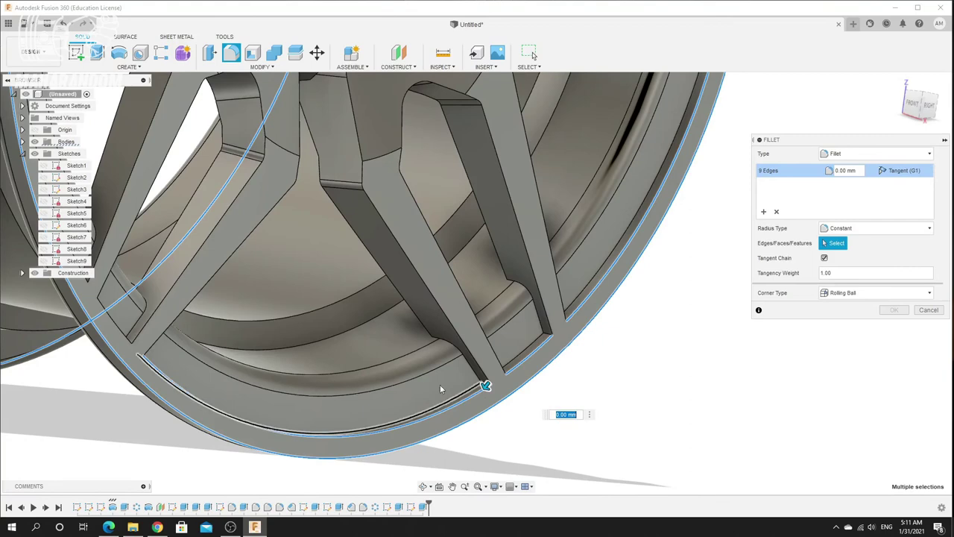
# Add the remaining inner edge segments of the front rim between the spokes to the fillet selection
pyautogui.scroll(-3, 415, 263)
pyautogui.scroll(-3, 415, 263)
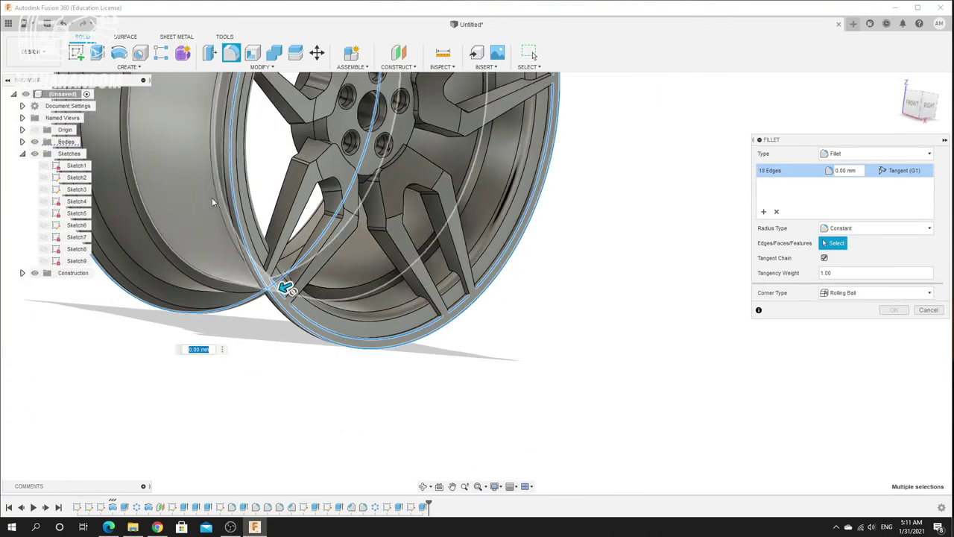
pyautogui.click(250, 231)
pyautogui.scroll(-3, 321, 216)
pyautogui.scroll(4, 307, 91)
pyautogui.keyDown('shift'); pyautogui.moveTo(291, 147); pyautogui.dragTo(246, 145, button='middle'); pyautogui.keyUp('shift')
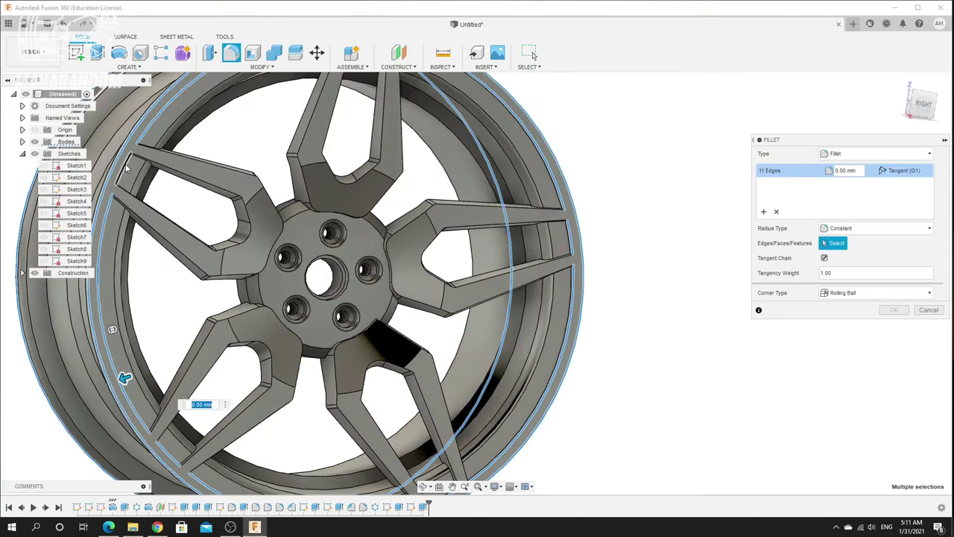
pyautogui.click(130, 170)
# Add the short corner edges where the top spoke meets the rim and the edges of its inner opening to the fillet
pyautogui.scroll(-3, 129, 169)
pyautogui.scroll(6, 365, 112)
pyautogui.scroll(3, 349, 135)
pyautogui.keyDown('shift'); pyautogui.moveTo(361, 159); pyautogui.dragTo(416, 206, button='middle'); pyautogui.keyUp('shift')
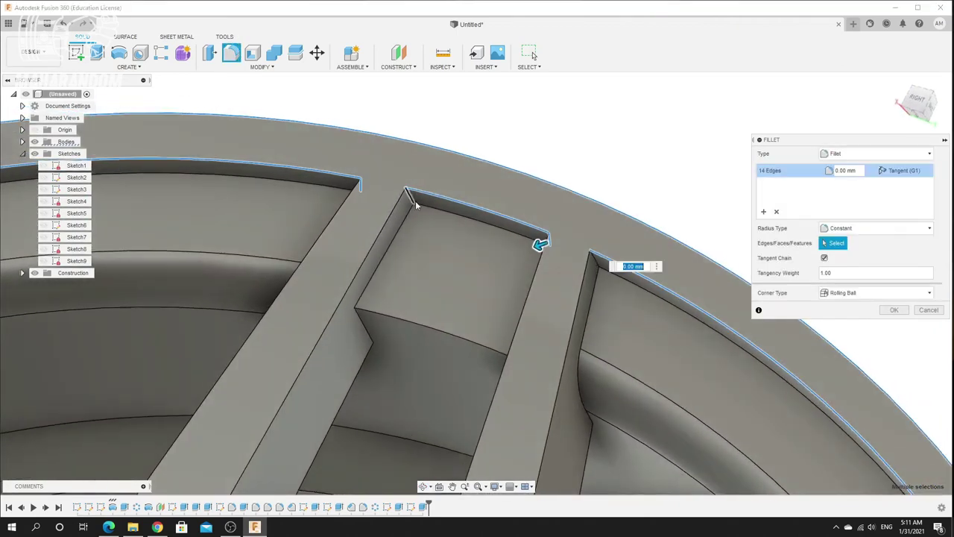
pyautogui.click(411, 200)
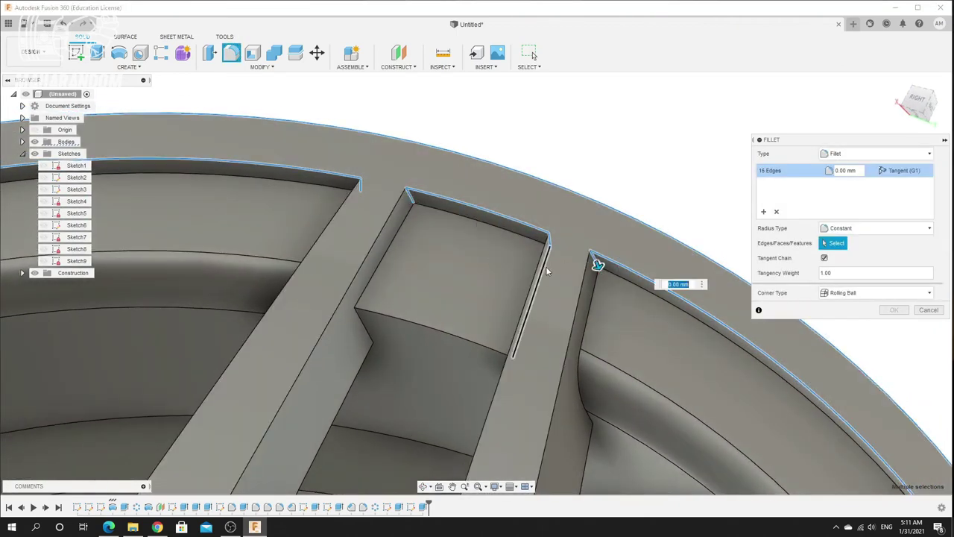
pyautogui.click(538, 270)
pyautogui.click(371, 257)
pyautogui.scroll(-5, 384, 258)
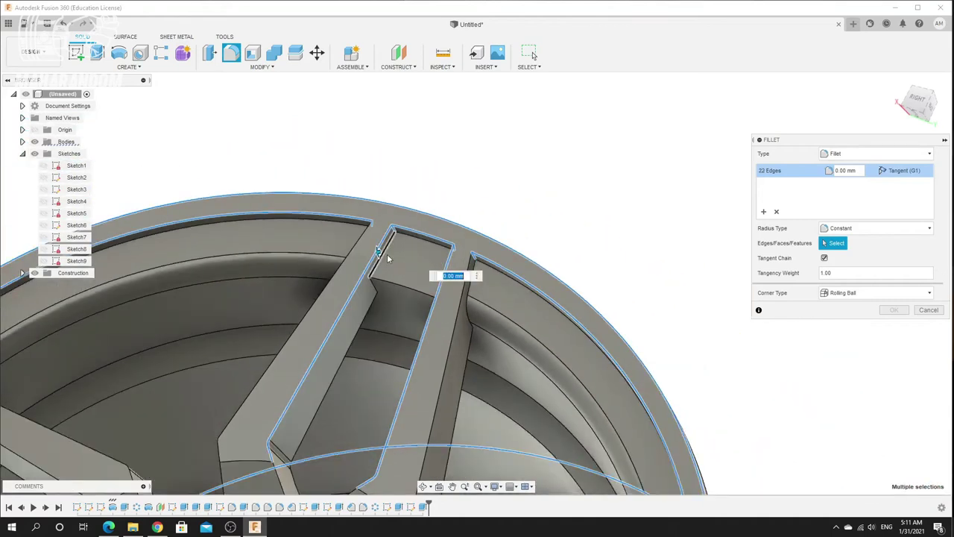
pyautogui.scroll(5, 325, 414)
pyautogui.click(315, 341)
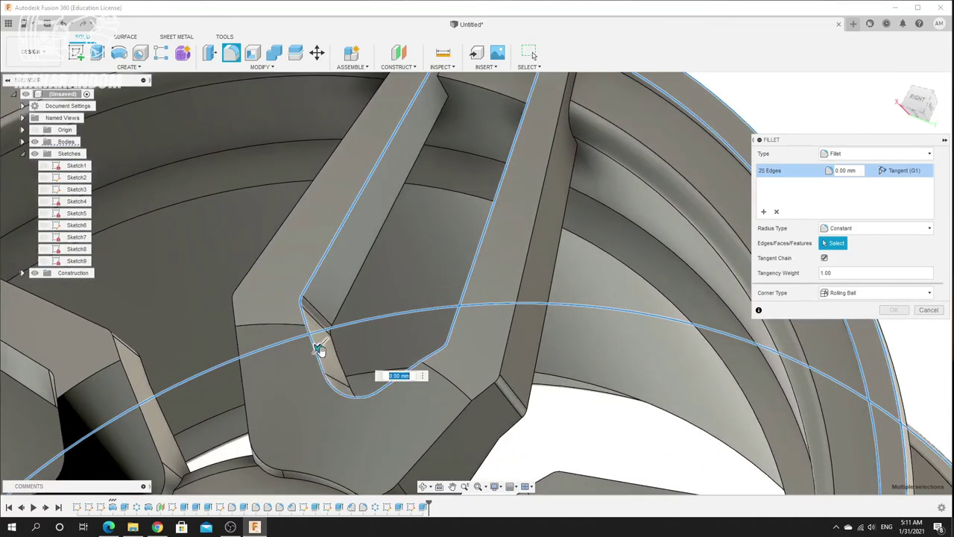
pyautogui.scroll(-5, 372, 357)
# Add the outer front edges of the top spoke and its hub end to the fillet, leaving the front face unselected
pyautogui.click(440, 311)
pyautogui.click(446, 369)
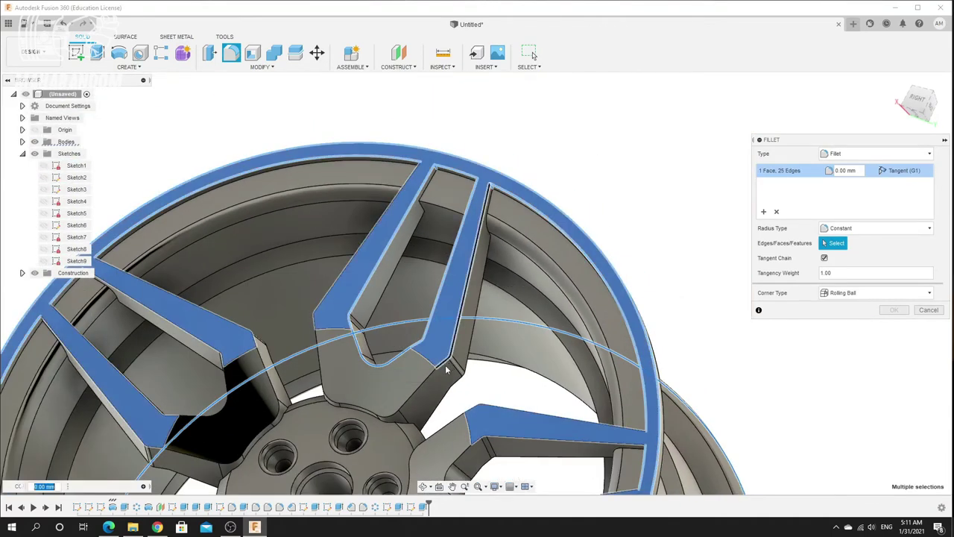
pyautogui.click(455, 348)
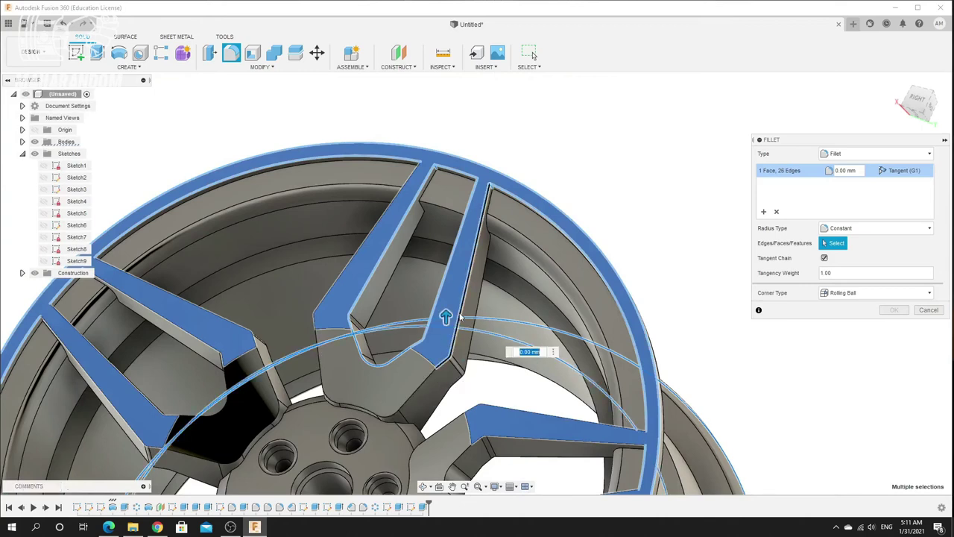
pyautogui.click(468, 290)
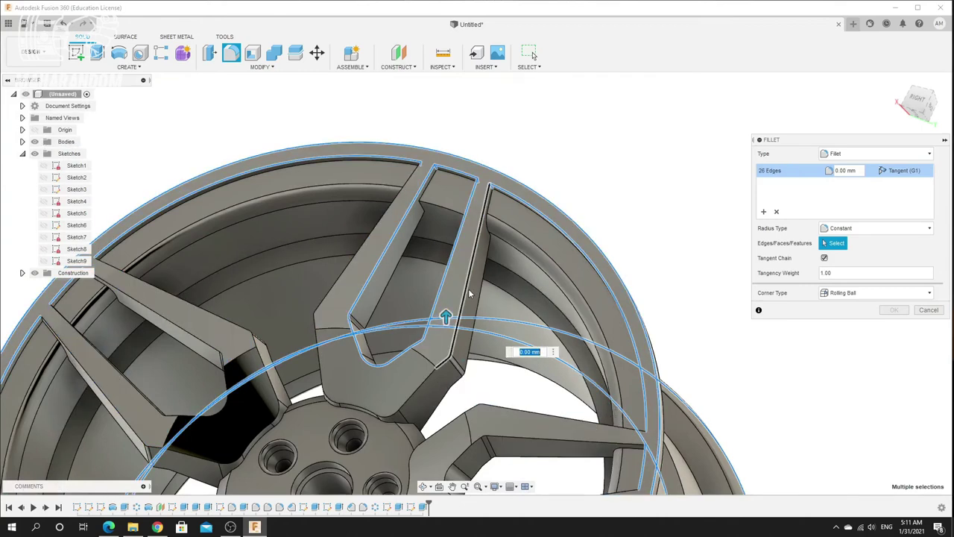
pyautogui.click(425, 384)
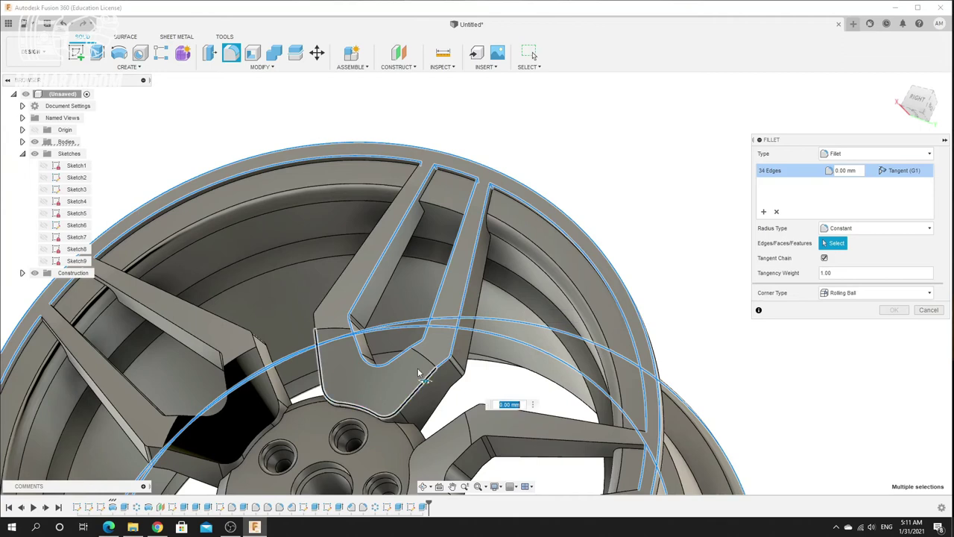
pyautogui.click(316, 326)
# Add the opening edges and rim corner edges of the adjacent upper-left spoke to the fillet selection
pyautogui.scroll(-3, 283, 328)
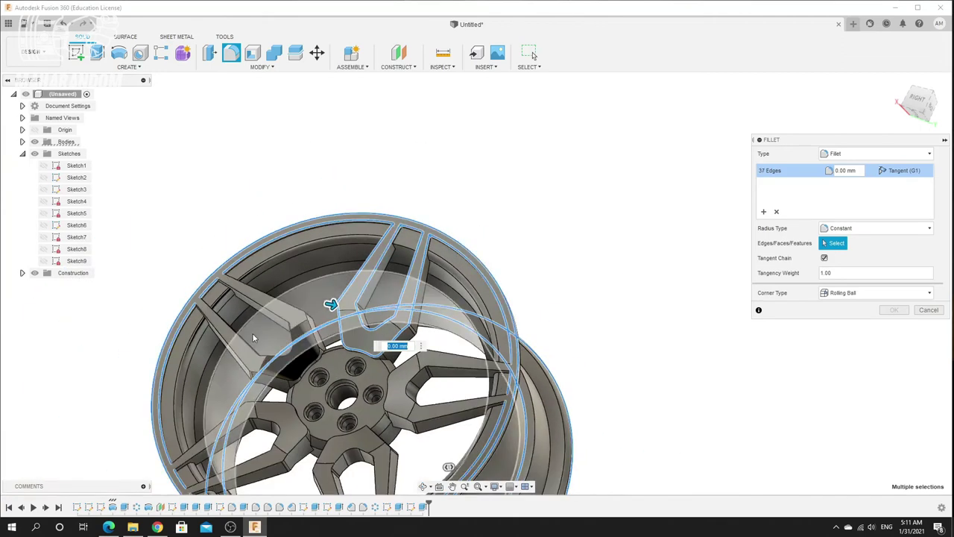
pyautogui.scroll(6, 182, 247)
pyautogui.scroll(2, 107, 398)
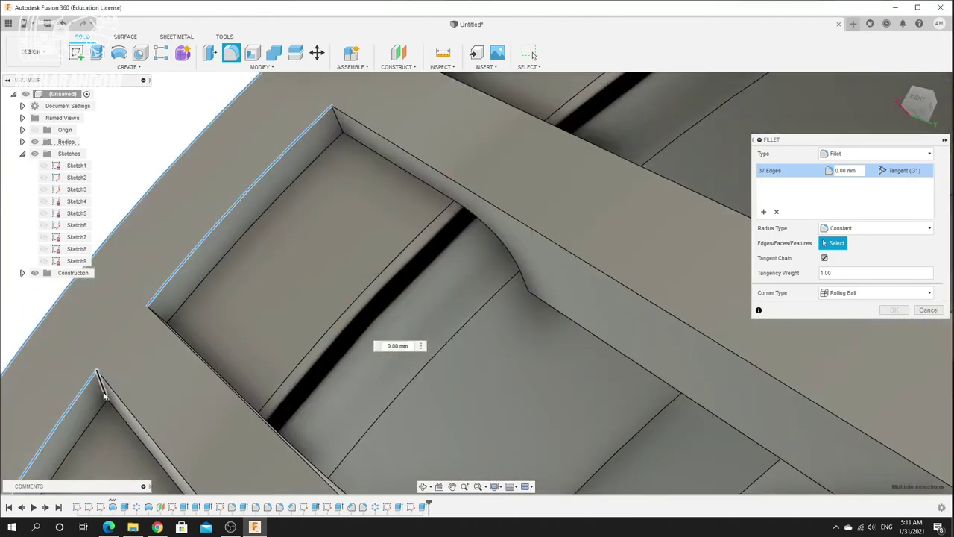
pyautogui.click(116, 395)
pyautogui.click(179, 341)
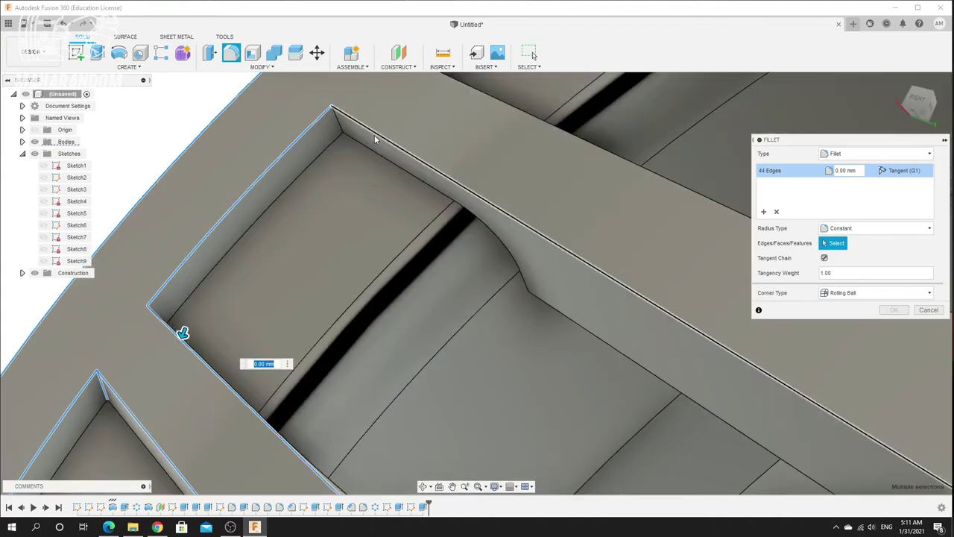
pyautogui.click(372, 132)
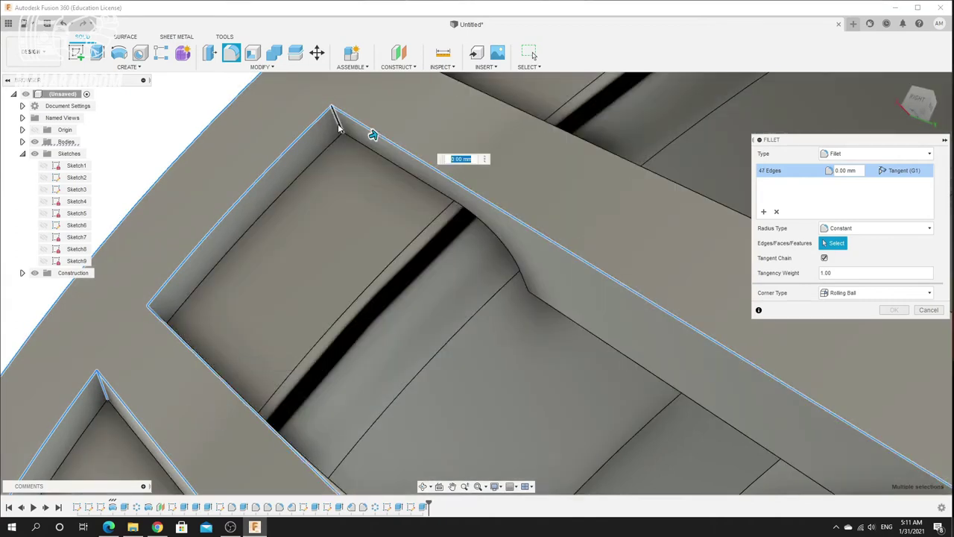
pyautogui.click(338, 128)
# Complete the upper-left spoke's fillet selection with its outer side, remaining corner and hub-end edges
pyautogui.click(530, 115)
pyautogui.scroll(-3, 369, 195)
pyautogui.keyDown('shift'); pyautogui.moveTo(297, 176); pyautogui.dragTo(295, 175, button='middle'); pyautogui.keyUp('shift')
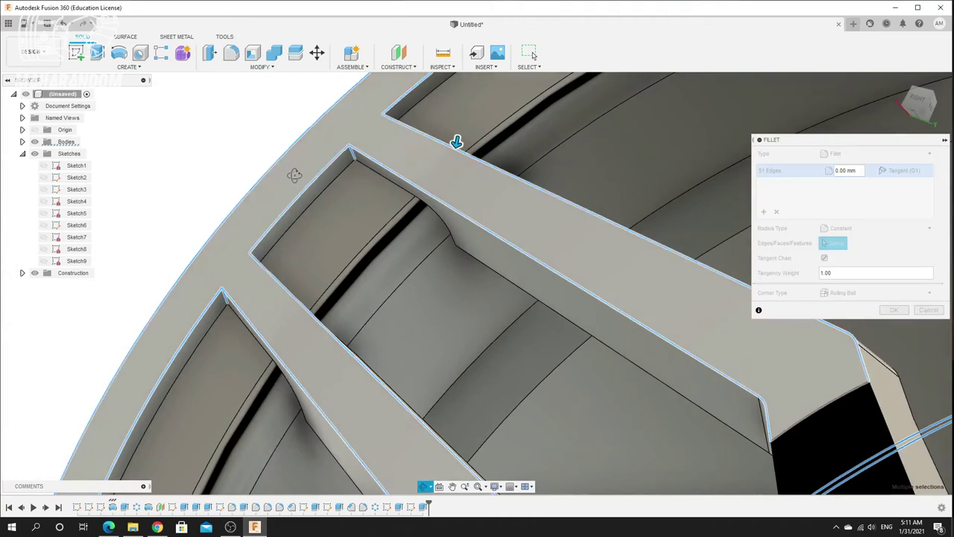
pyautogui.click(261, 254)
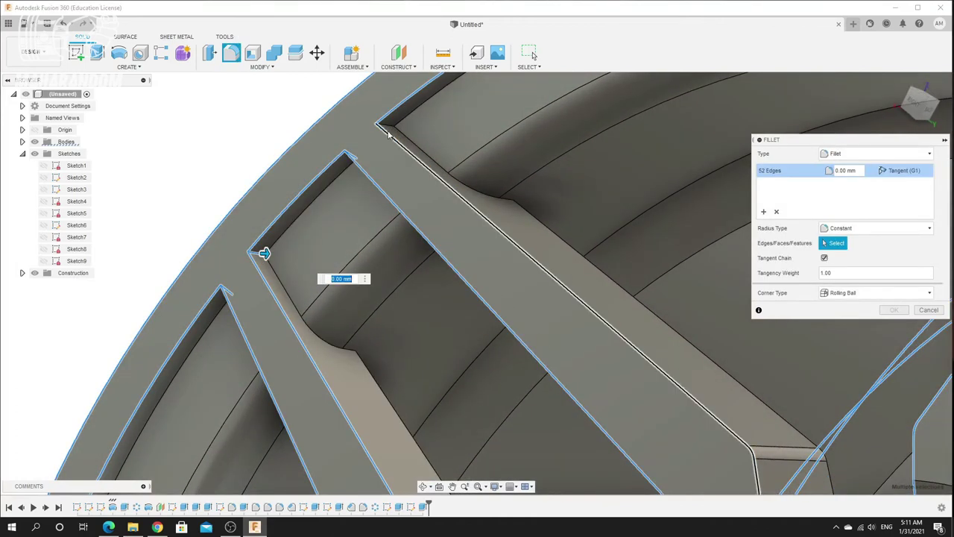
pyautogui.scroll(-4, 387, 133)
pyautogui.click(447, 356)
pyautogui.click(492, 346)
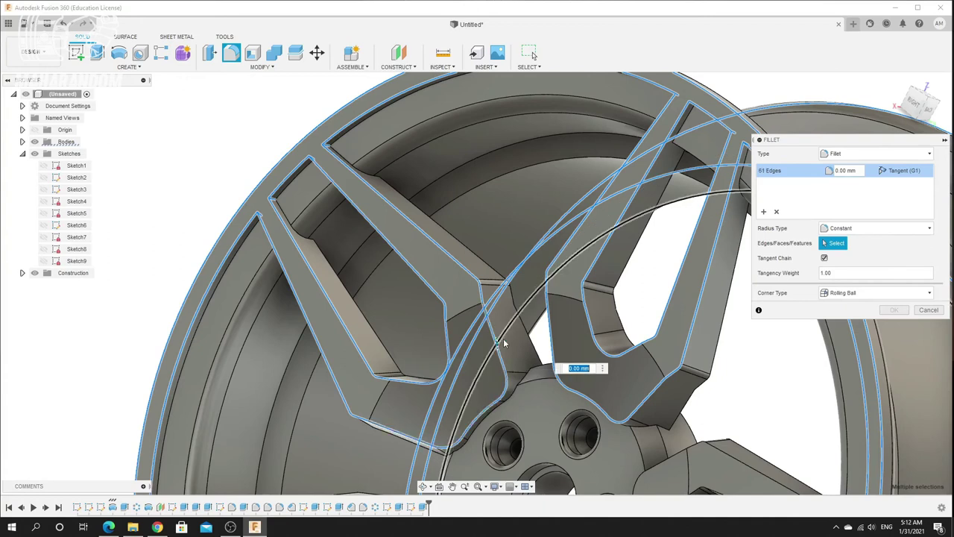
# Add the upper outer edges and the inner opening edges of the third spoke, beside the top spoke, to the fillet
pyautogui.scroll(-3, 504, 343)
pyautogui.scroll(3, 632, 350)
pyautogui.scroll(-5, 608, 361)
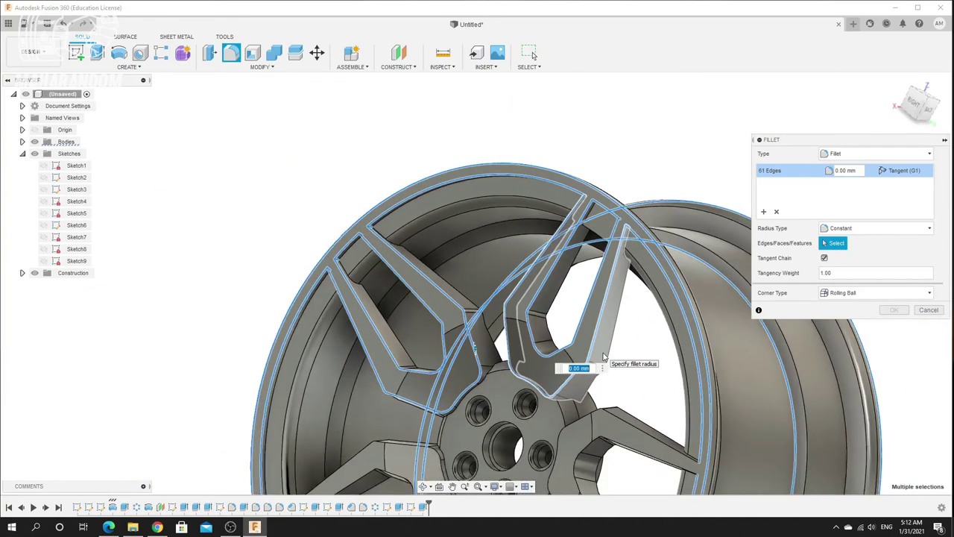
pyautogui.scroll(5, 619, 373)
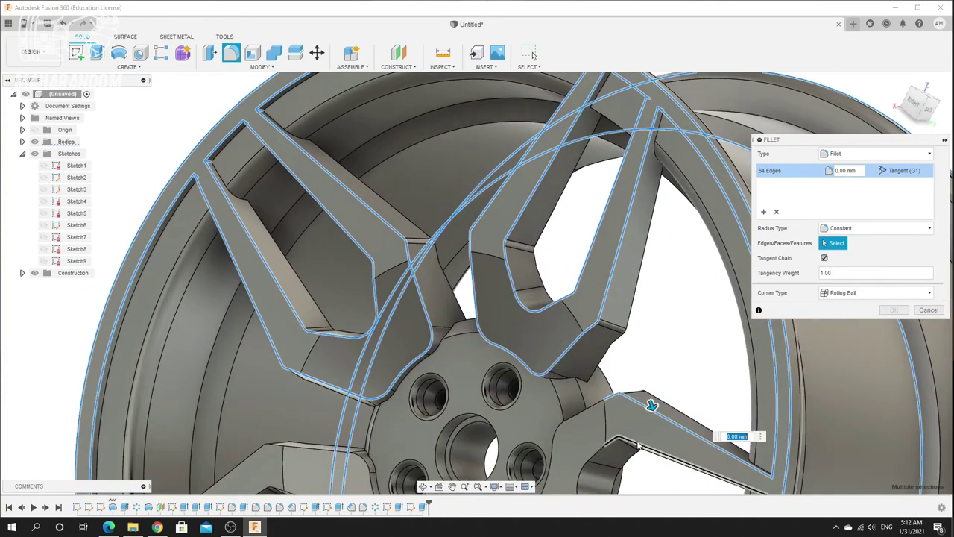
pyautogui.click(589, 460)
# Add the remaining long front edges of the third spoke's lower arm to the fillet selection
pyautogui.scroll(-5, 559, 395)
pyautogui.keyDown('shift'); pyautogui.moveTo(511, 328); pyautogui.dragTo(556, 363, button='middle'); pyautogui.keyUp('shift')
pyautogui.scroll(-3, 556, 364)
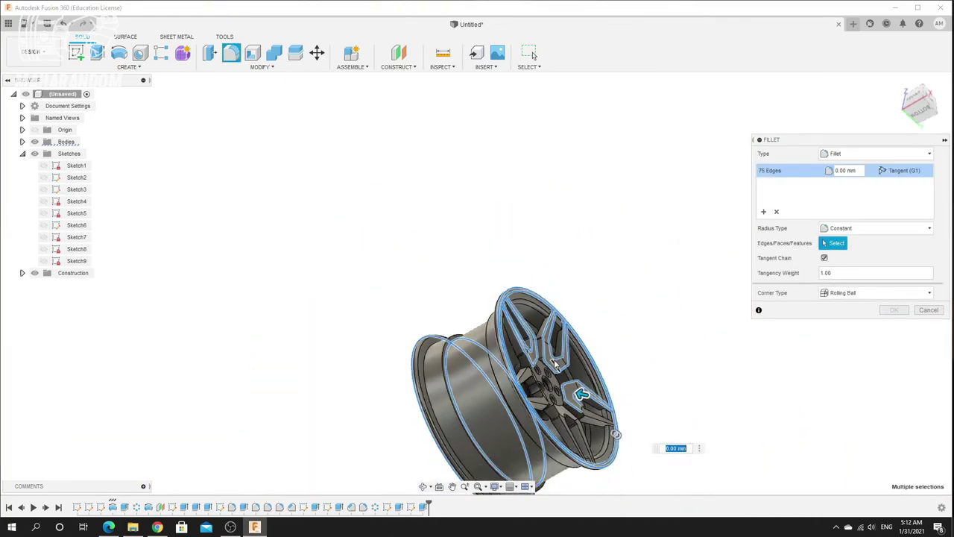
pyautogui.scroll(10, 555, 363)
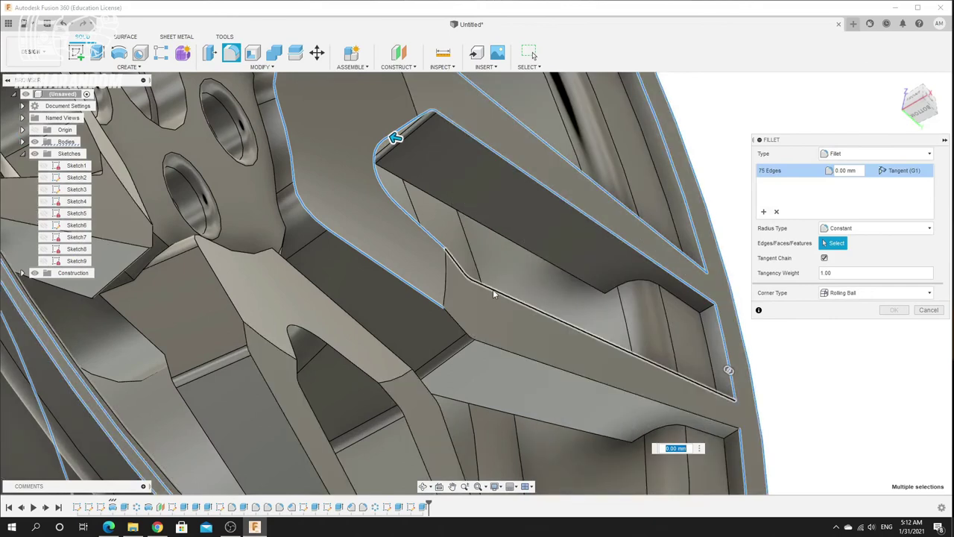
pyautogui.click(493, 291)
pyautogui.scroll(5, 500, 345)
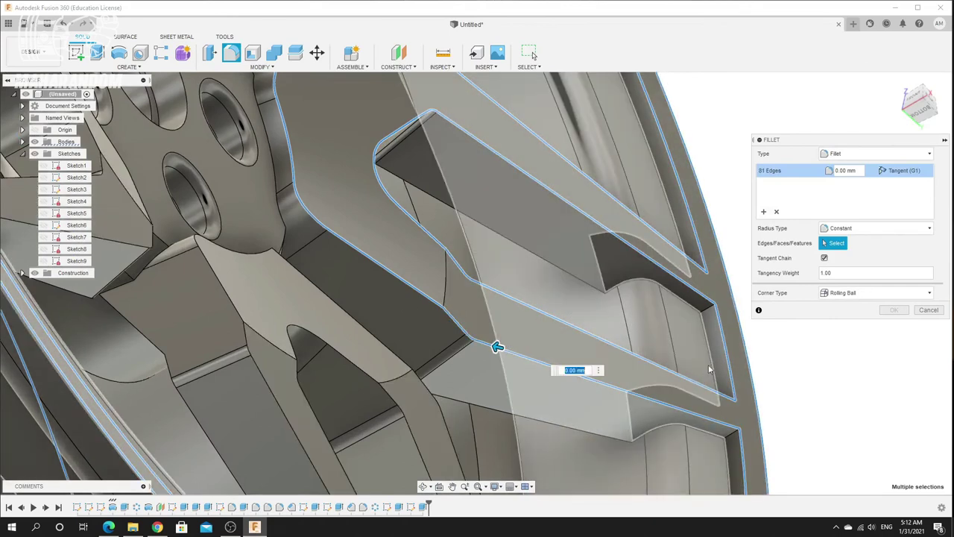
# Add the short corner edges where the third spoke's arms meet the rim to the fillet selection
pyautogui.click(692, 298)
pyautogui.scroll(-5, 656, 336)
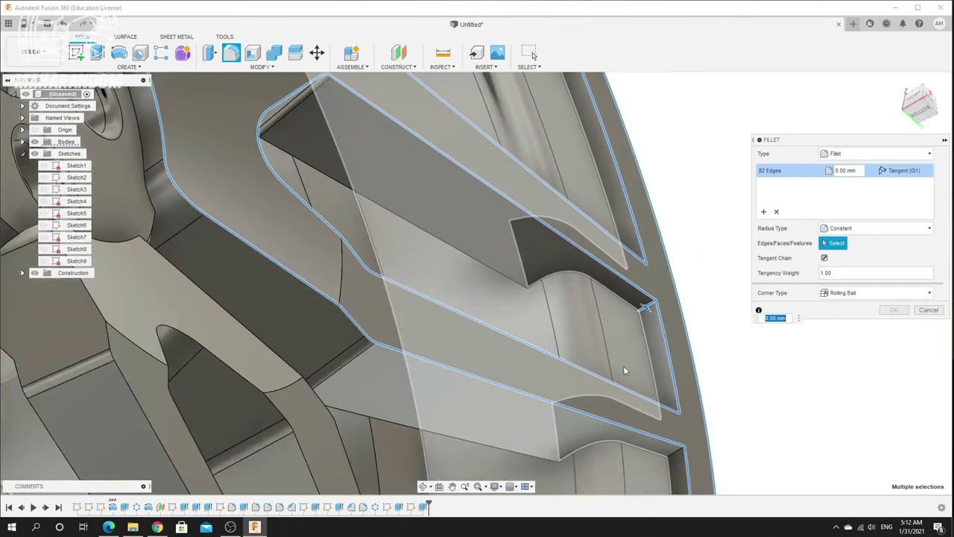
pyautogui.scroll(5, 677, 436)
pyautogui.scroll(-4, 667, 421)
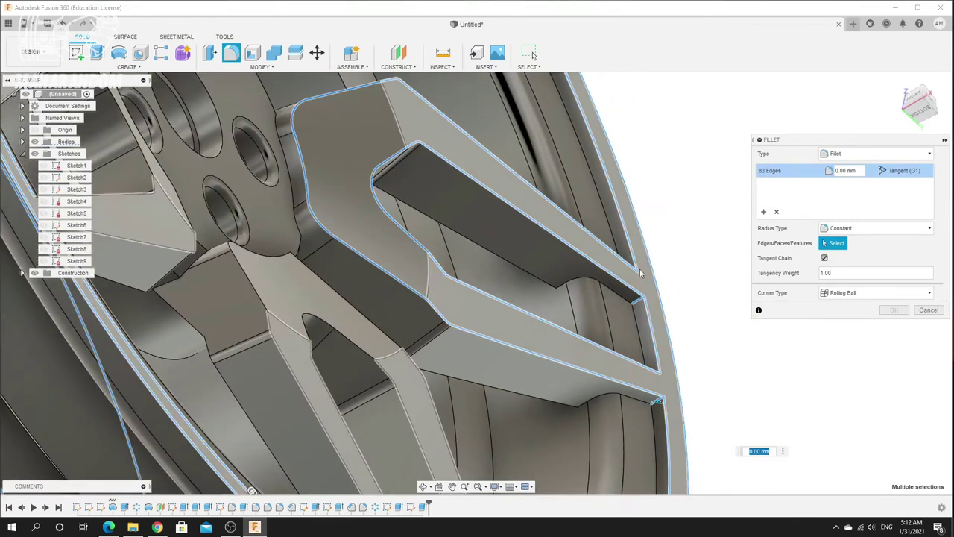
pyautogui.keyDown('shift'); pyautogui.moveTo(668, 421); pyautogui.dragTo(660, 426, button='middle'); pyautogui.keyUp('shift')
pyautogui.scroll(5, 656, 379)
pyautogui.click(654, 379)
pyautogui.click(568, 118)
# Add the lower-left spoke's long front arm edges and the short corner edges where its arms meet the rim to the fillet
pyautogui.scroll(-6, 509, 224)
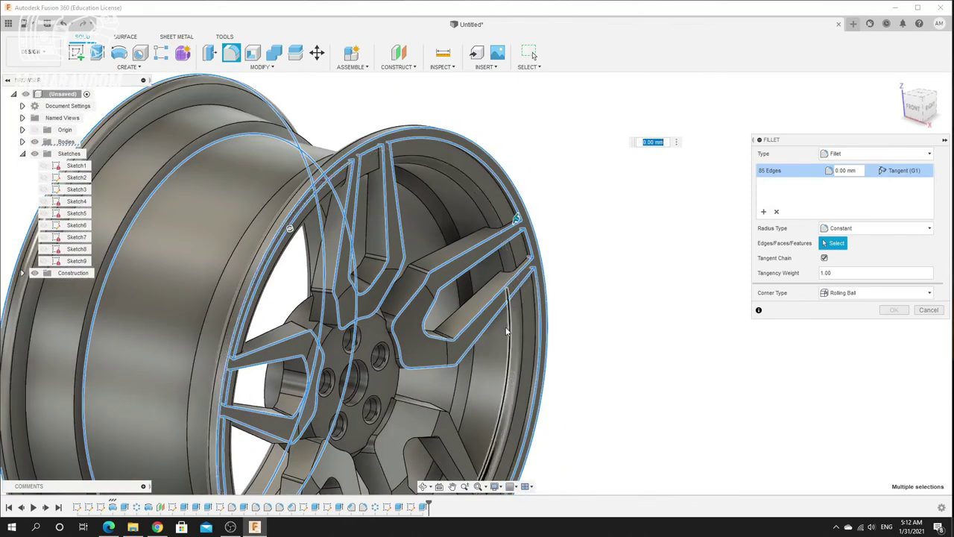
pyautogui.scroll(3, 506, 331)
pyautogui.scroll(-5, 447, 335)
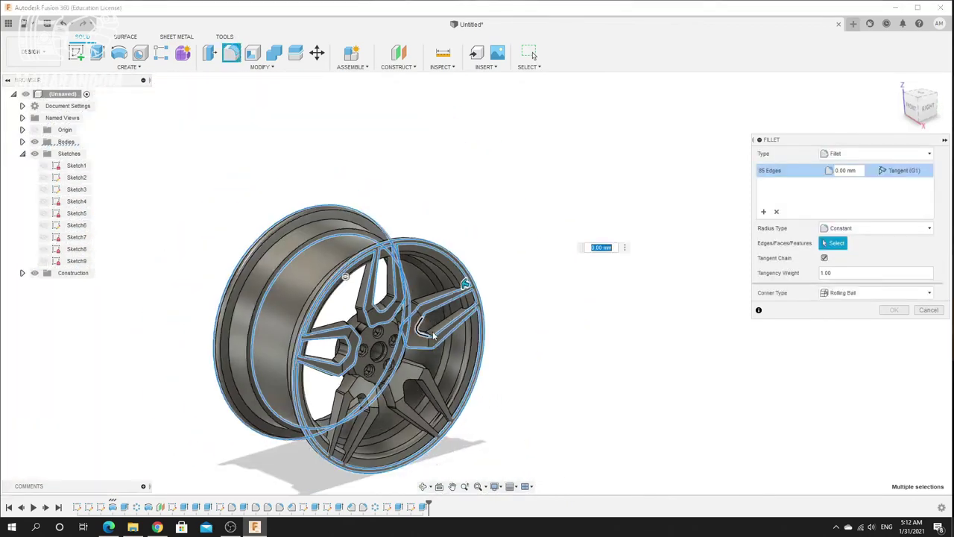
pyautogui.scroll(6, 414, 396)
pyautogui.moveTo(352, 311)
pyautogui.keyDown('shift'); pyautogui.mouseDown(button='middle')
pyautogui.moveTo(315, 297)
pyautogui.moveTo(365, 321)
pyautogui.mouseUp(button='middle'); pyautogui.keyUp('shift')
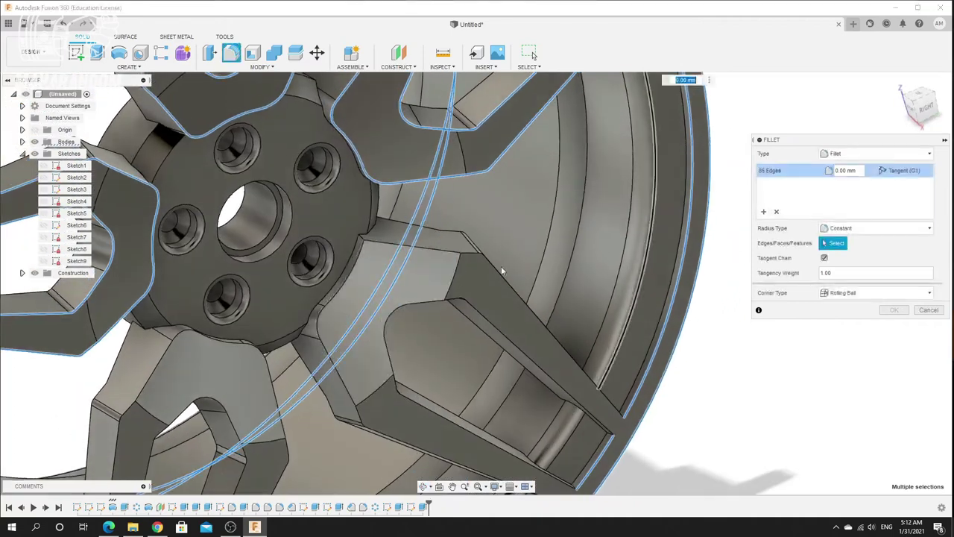
pyautogui.scroll(-4, 417, 280)
pyautogui.scroll(3, 287, 358)
pyautogui.scroll(-3, 277, 380)
pyautogui.scroll(5, 294, 446)
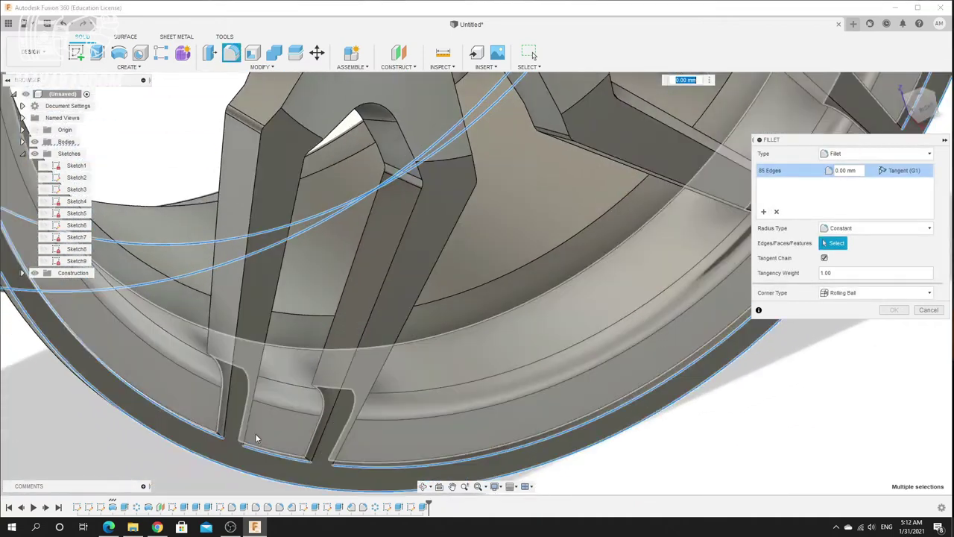
pyautogui.scroll(3, 255, 437)
pyautogui.keyDown('shift'); pyautogui.moveTo(205, 424); pyautogui.dragTo(201, 438, button='middle'); pyautogui.keyUp('shift')
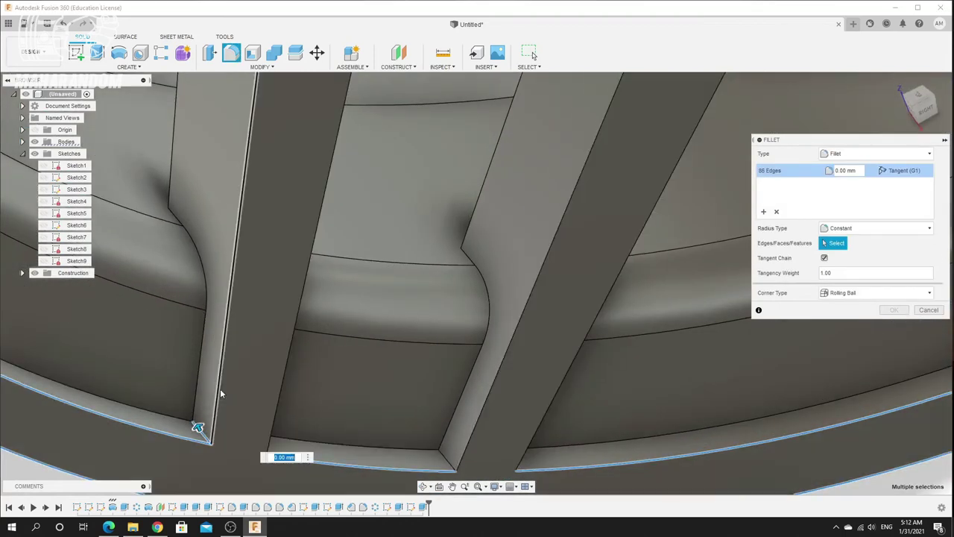
pyautogui.click(458, 452)
# Add the lower-left spoke's hub-end edges and the curved inner edges of its opening to the fillet selection
pyautogui.scroll(-10, 551, 410)
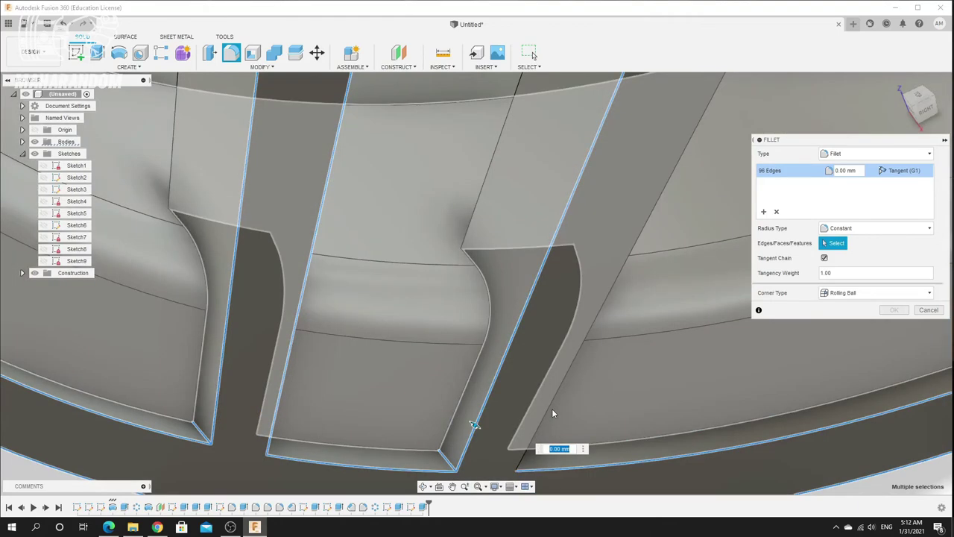
pyautogui.scroll(6, 440, 304)
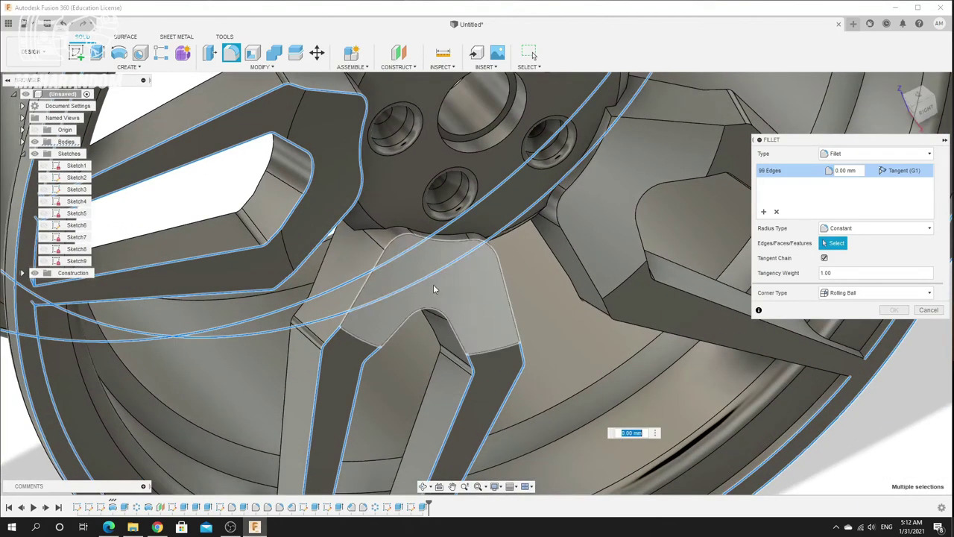
pyautogui.click(445, 317)
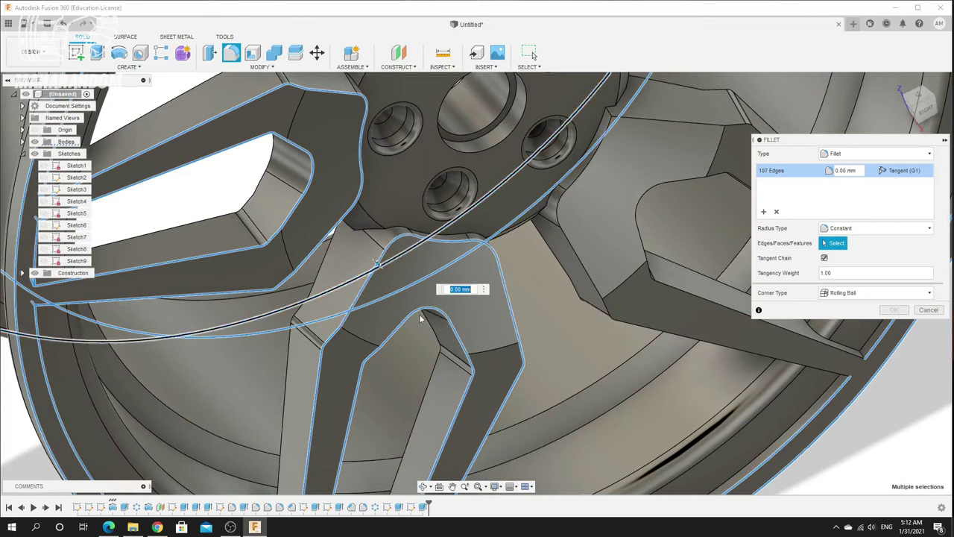
pyautogui.scroll(-5, 421, 319)
# Add the lower-right spoke's hub-end, outer side and inner opening front edges to the fillet selection
pyautogui.scroll(5, 462, 177)
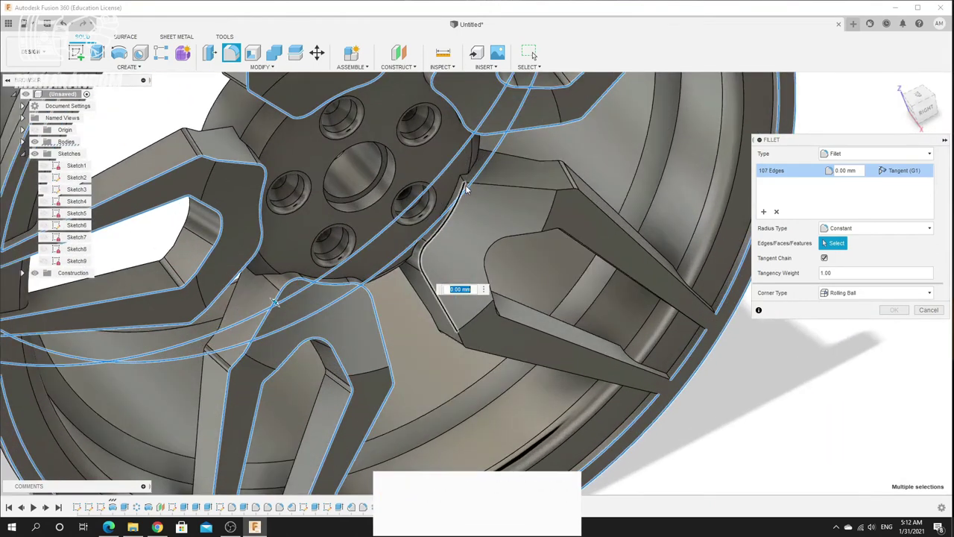
pyautogui.click(439, 307)
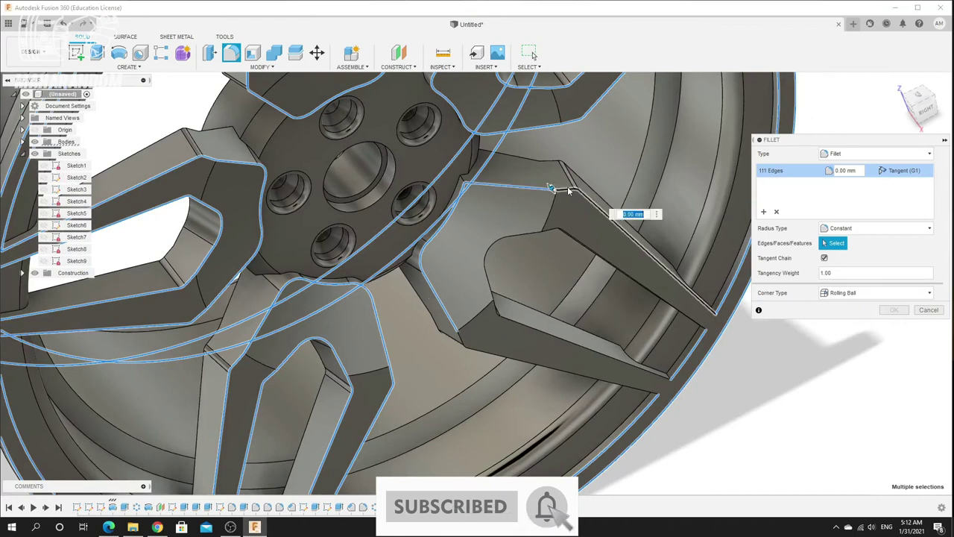
pyautogui.click(483, 362)
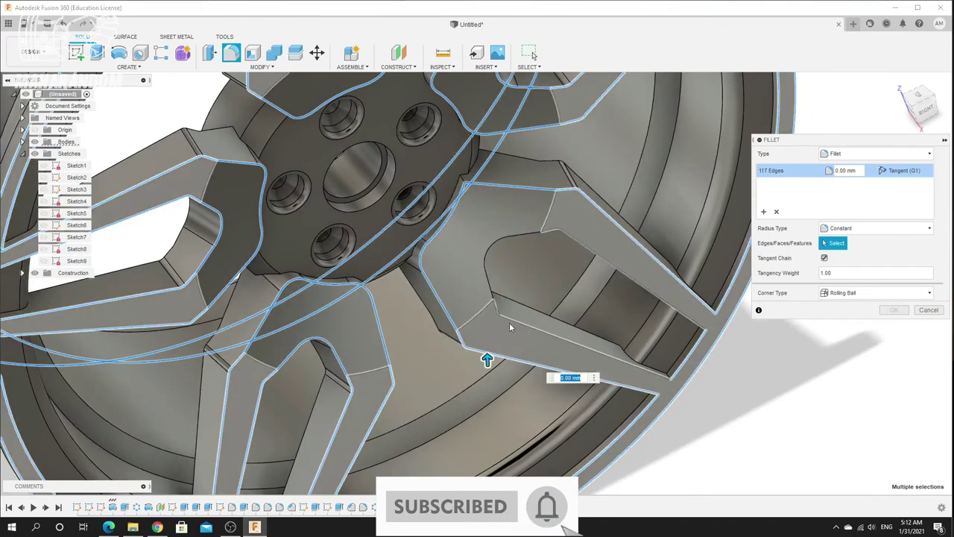
pyautogui.click(511, 320)
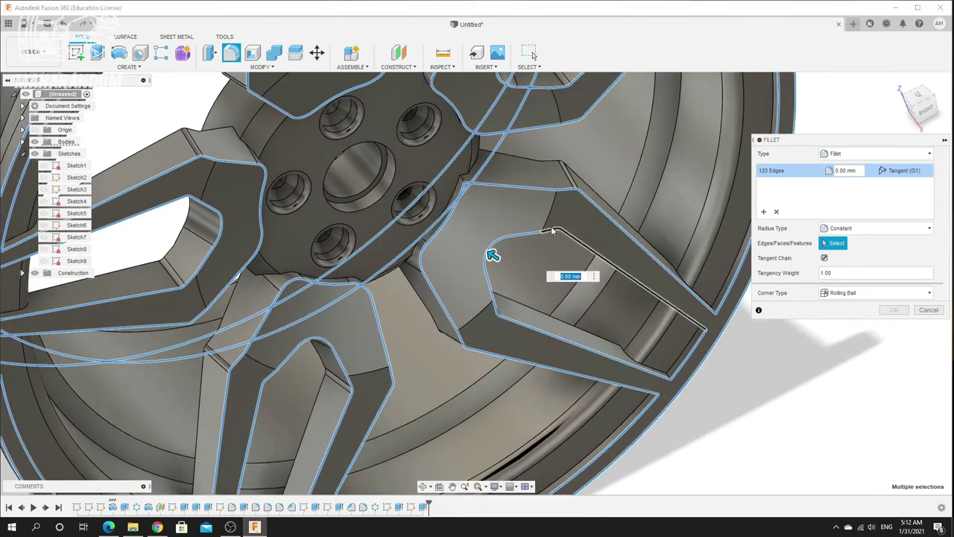
pyautogui.click(558, 232)
pyautogui.scroll(-10, 557, 232)
pyautogui.scroll(15, 577, 311)
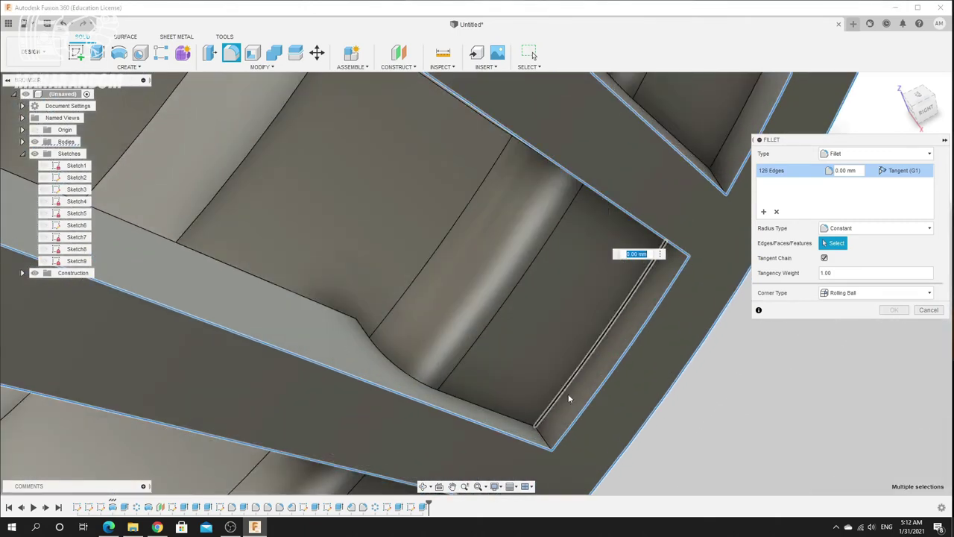
# Add the short corner edges where the lower-right spoke's arms meet the rim to the fillet selection
pyautogui.click(544, 439)
pyautogui.scroll(-4, 543, 371)
pyautogui.keyDown('shift'); pyautogui.moveTo(534, 283); pyautogui.dragTo(584, 332, button='middle'); pyautogui.keyUp('shift')
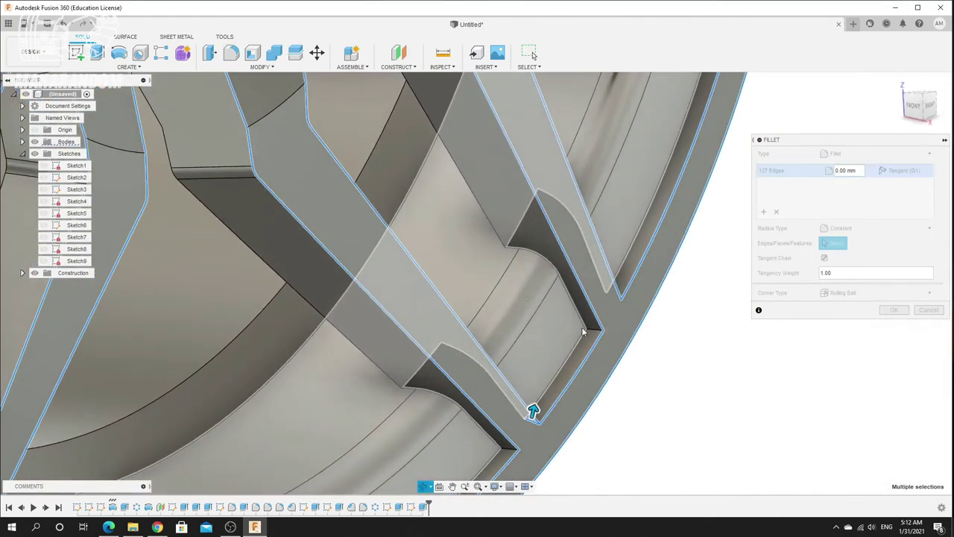
pyautogui.click(509, 452)
pyautogui.scroll(-10, 453, 362)
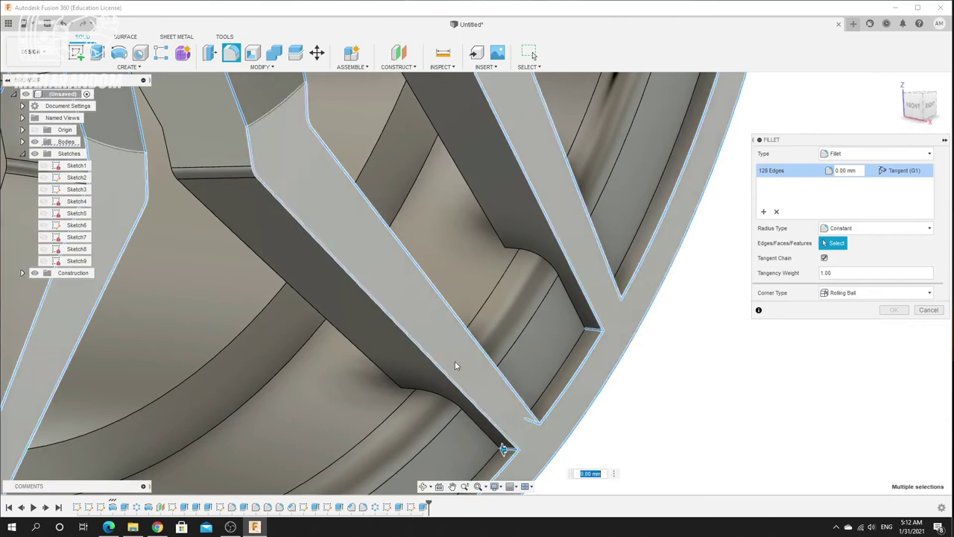
pyautogui.keyDown('shift'); pyautogui.moveTo(457, 396); pyautogui.dragTo(472, 400, button='middle'); pyautogui.keyUp('shift')
pyautogui.scroll(12, 537, 322)
pyautogui.click(537, 322)
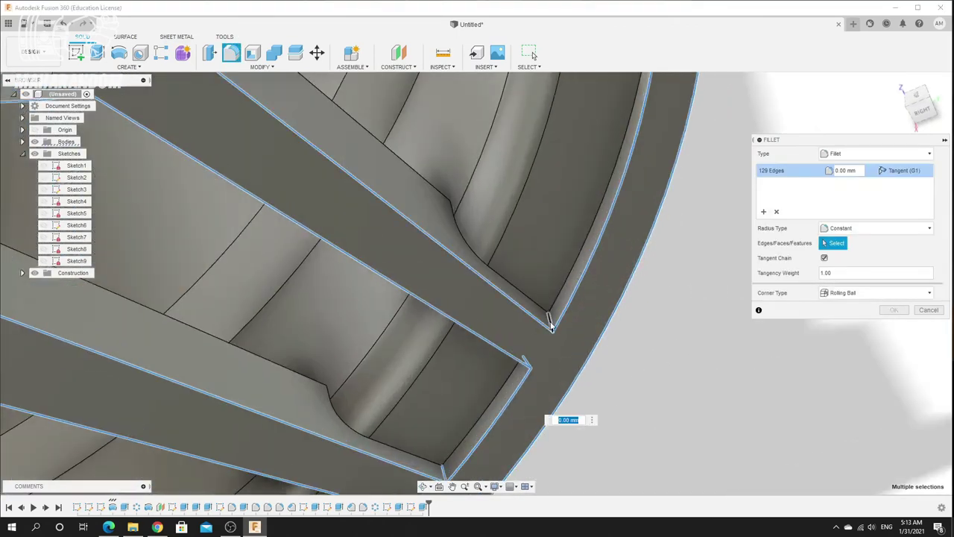
pyautogui.scroll(-10, 536, 322)
pyautogui.scroll(10, 376, 231)
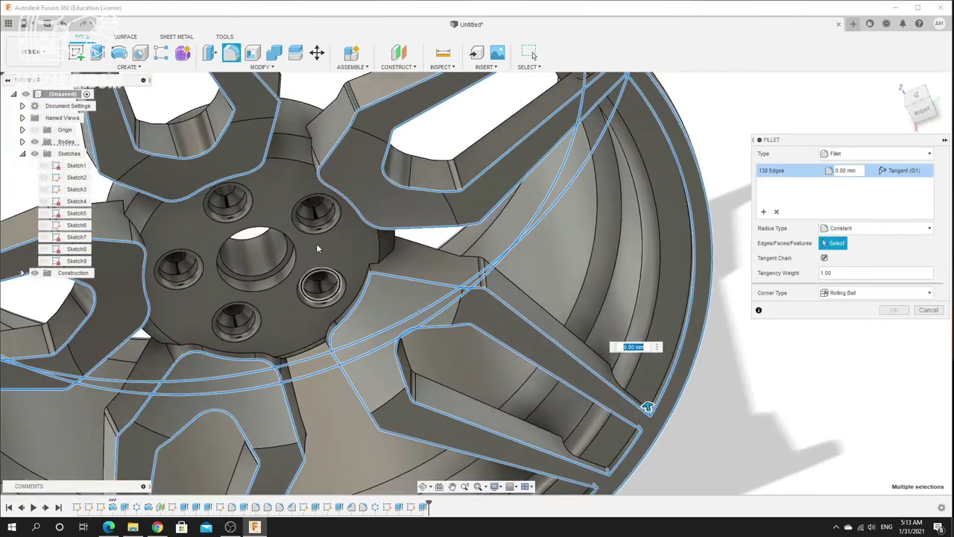
# Set the radius to 2 mm for all selected spoke and rim edges and apply the fillet
pyautogui.scroll(-10, 317, 248)
pyautogui.keyDown('shift'); pyautogui.moveTo(327, 268); pyautogui.dragTo(473, 424, button='middle'); pyautogui.keyUp('shift')
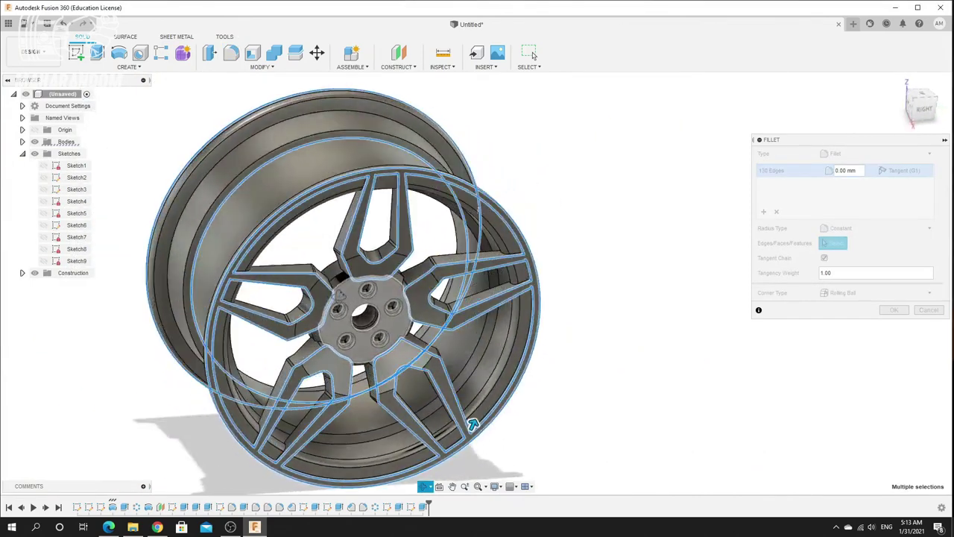
pyautogui.scroll(8, 410, 268)
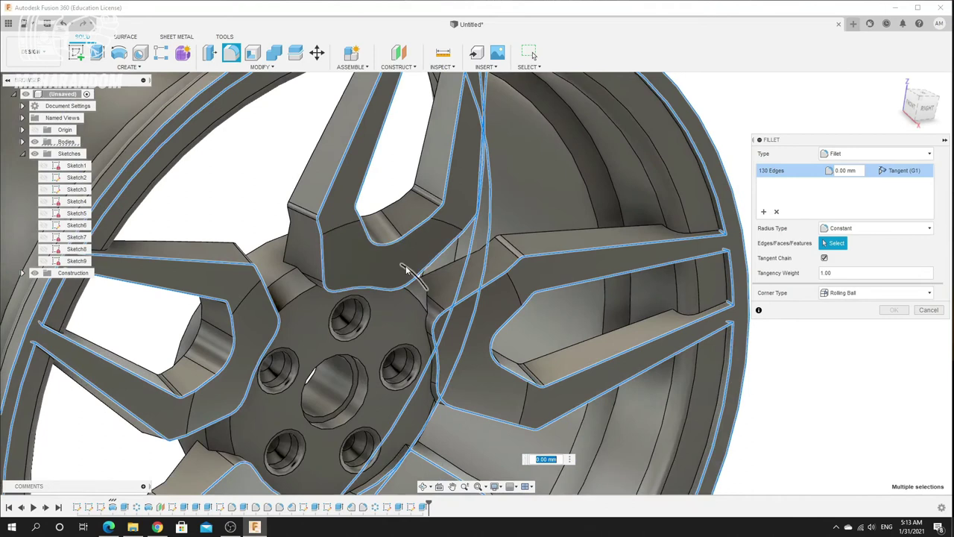
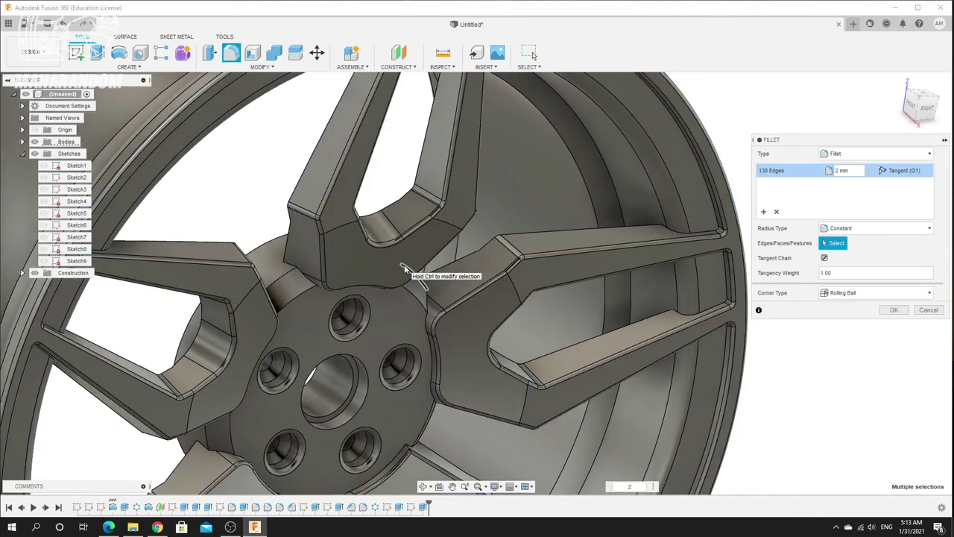
pyautogui.scroll(-5, 396, 298)
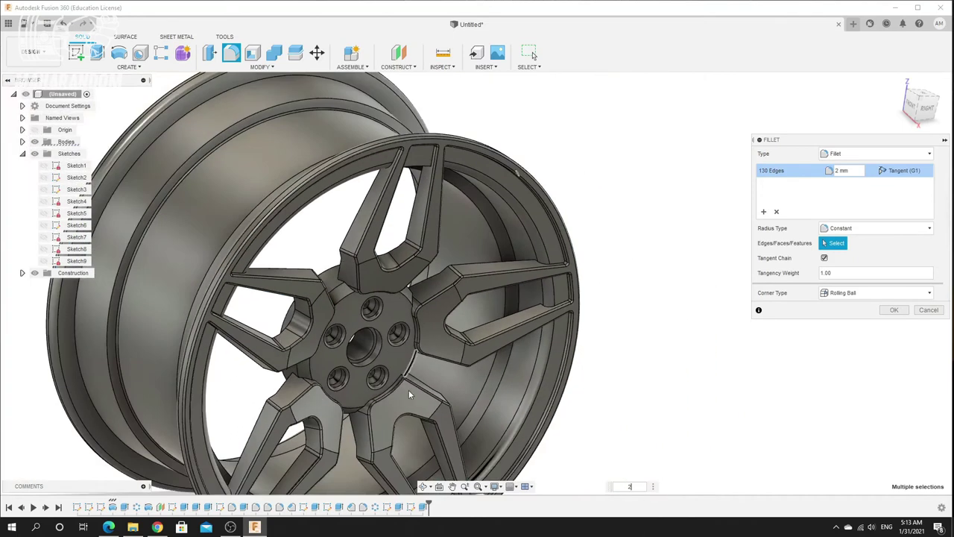
pyautogui.scroll(6, 408, 390)
pyautogui.scroll(2, 407, 400)
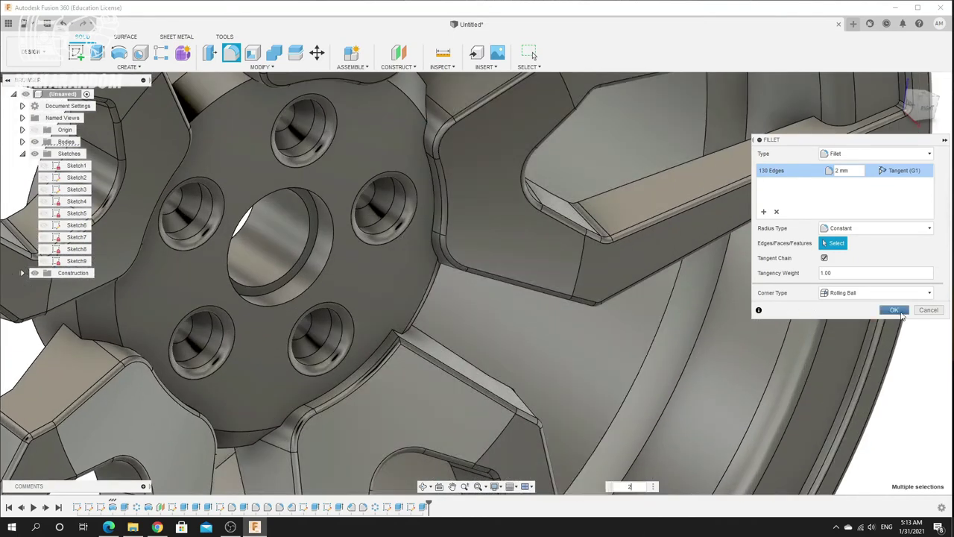
pyautogui.click(894, 310)
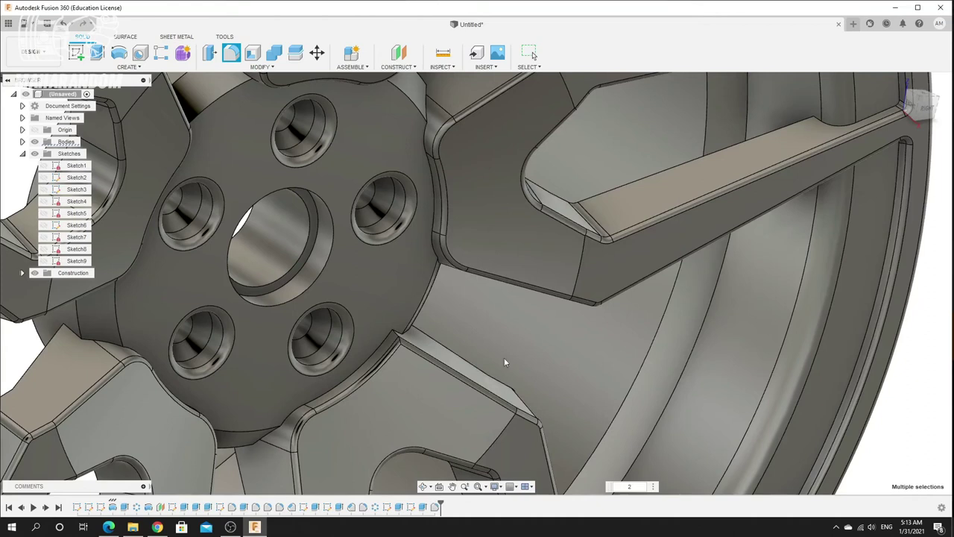
# Check the edges and radius of the existing 15 mm fillet on the spokes' hub-end corners
pyautogui.click(322, 382)
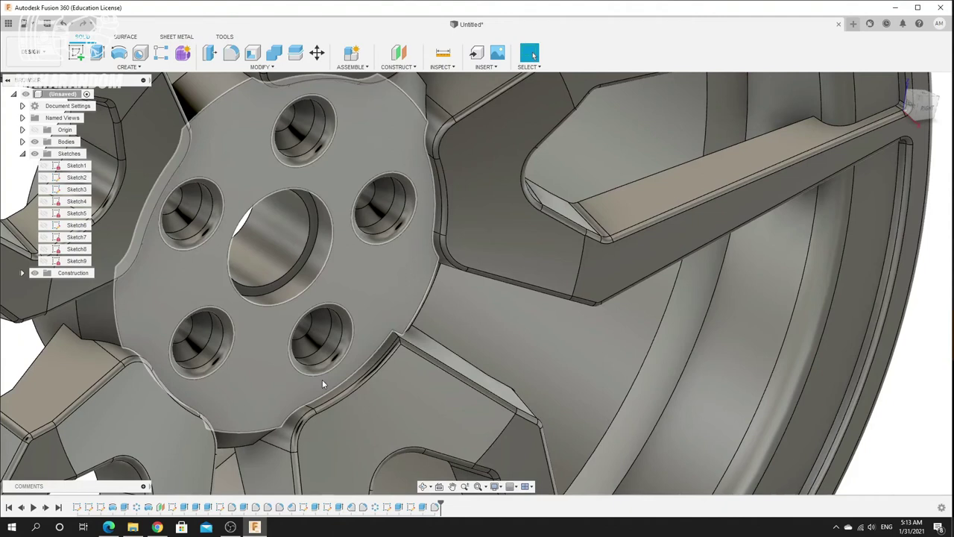
pyautogui.scroll(2, 322, 381)
pyautogui.scroll(-8, 319, 392)
pyautogui.scroll(5, 308, 421)
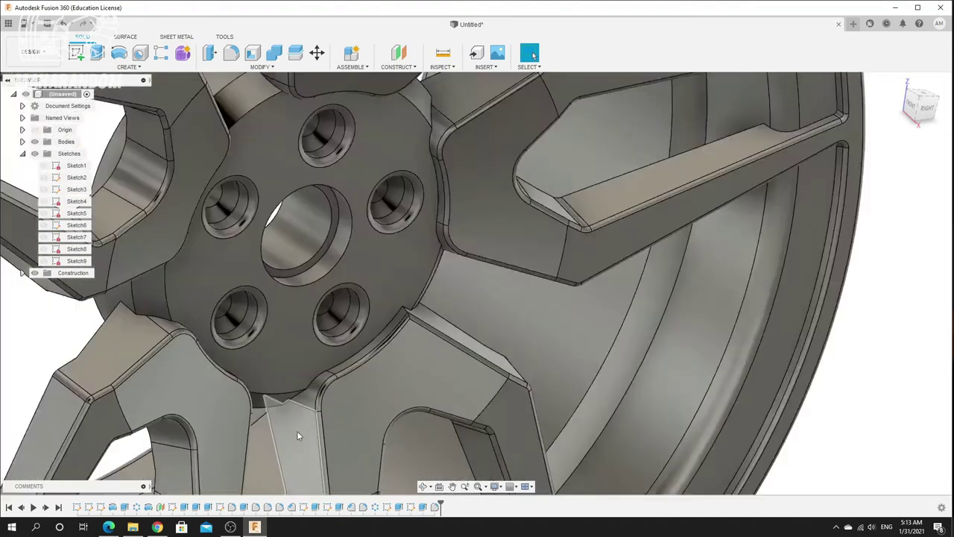
pyautogui.click(311, 379)
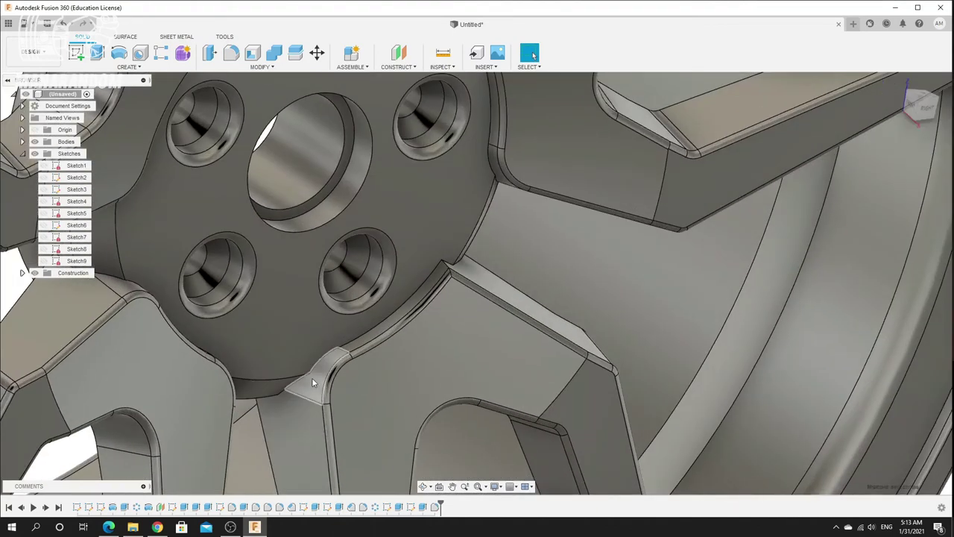
pyautogui.rightClick(268, 507)
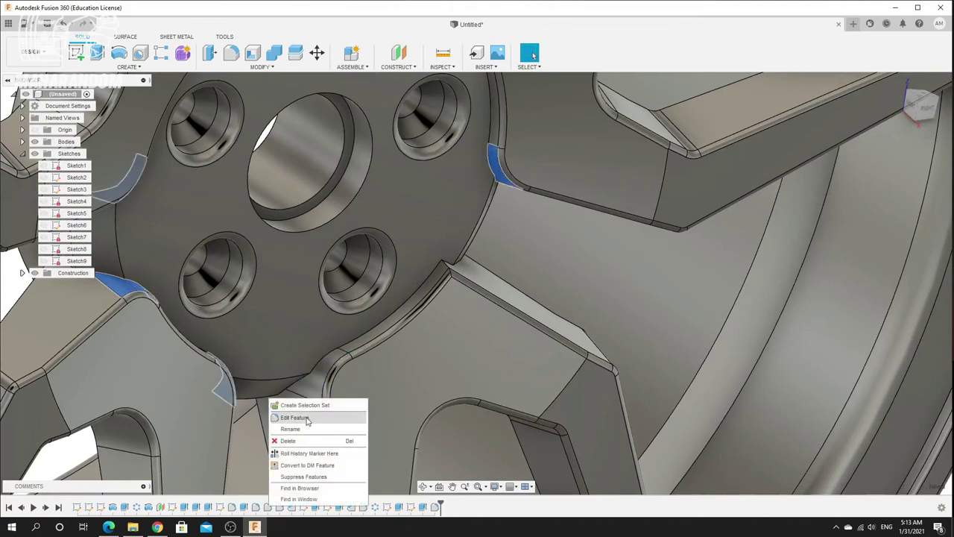
pyautogui.click(306, 419)
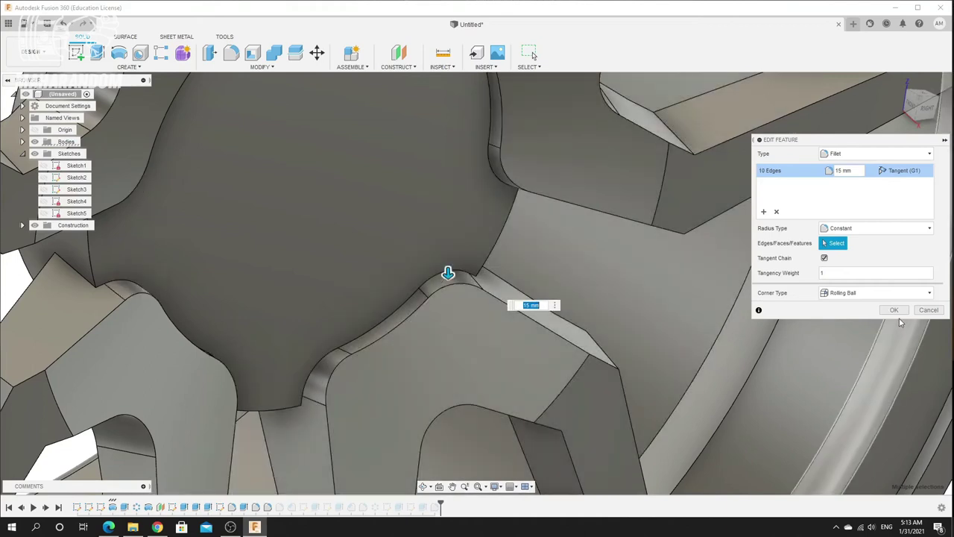
pyautogui.click(894, 309)
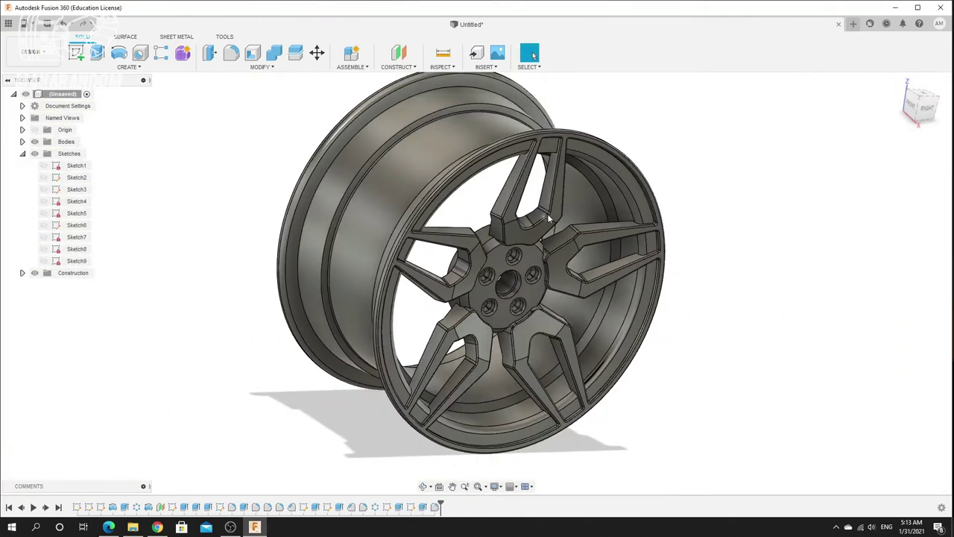
# Edit the 10 mm inner rim fillet to include the short rim edge between the top spoke's two arms
pyautogui.scroll(3, 551, 200)
pyautogui.keyDown('shift'); pyautogui.moveTo(551, 211); pyautogui.dragTo(529, 170, button='middle'); pyautogui.keyUp('shift')
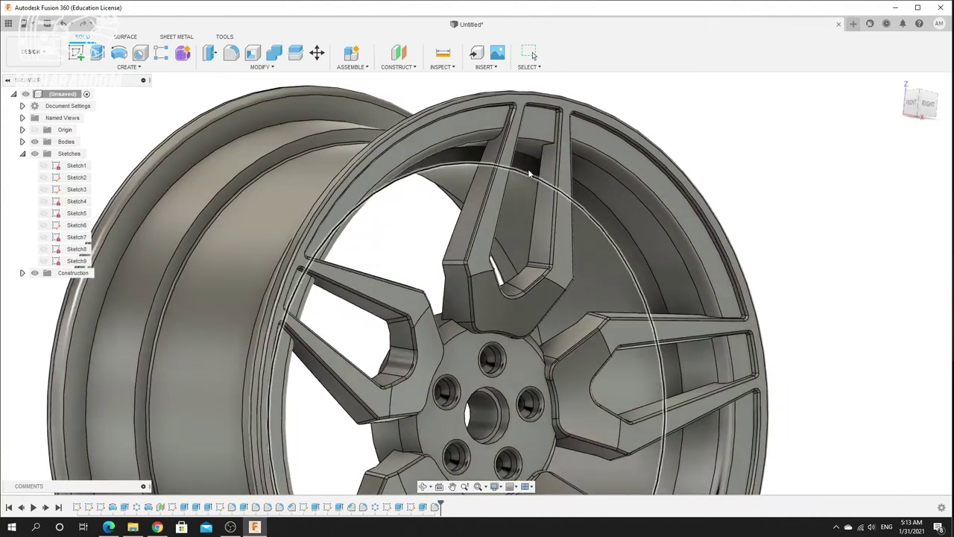
pyautogui.scroll(3, 561, 124)
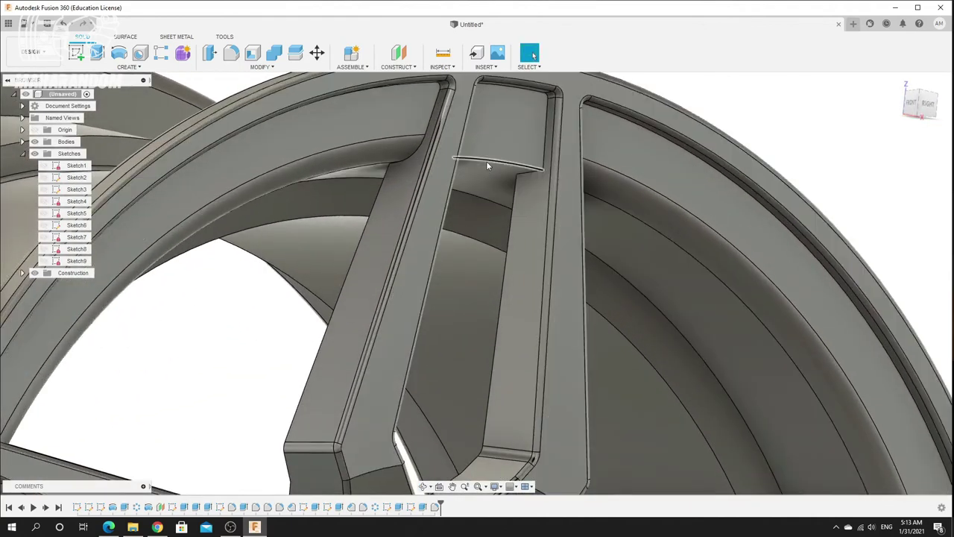
pyautogui.click(615, 195)
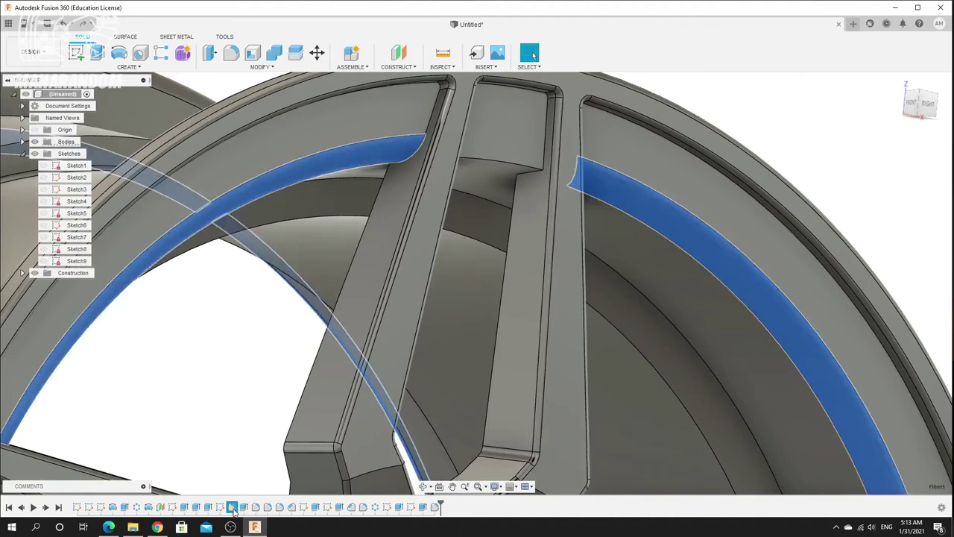
pyautogui.rightClick(233, 507)
pyautogui.click(260, 421)
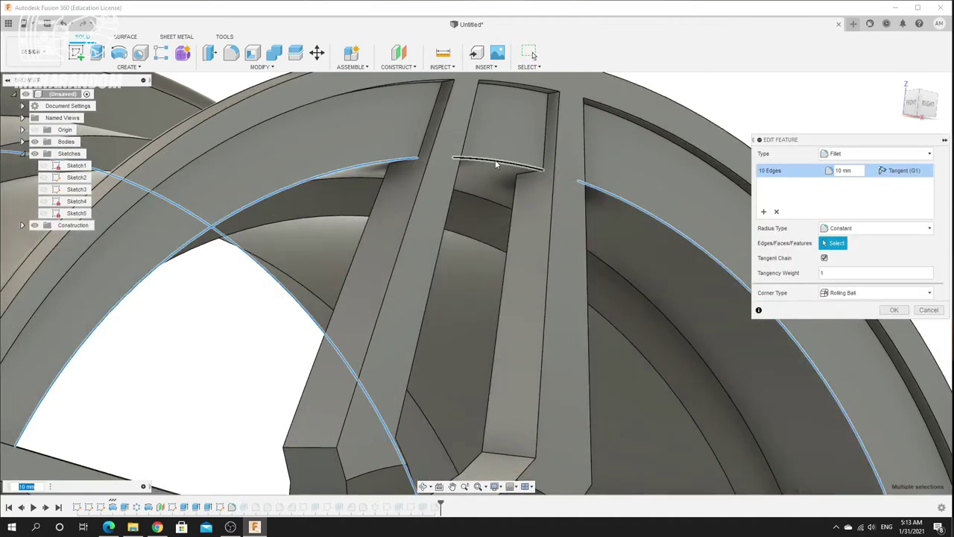
pyautogui.click(495, 161)
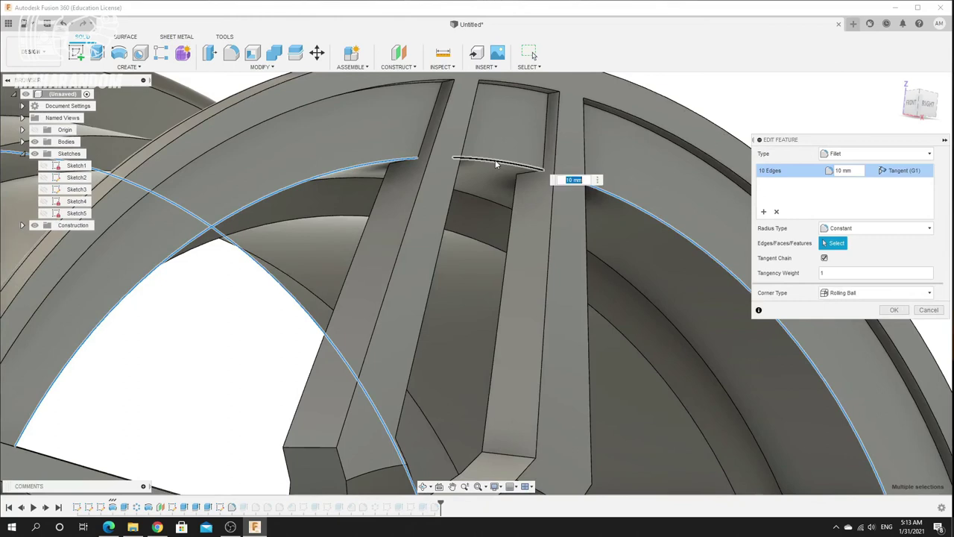
pyautogui.click(891, 310)
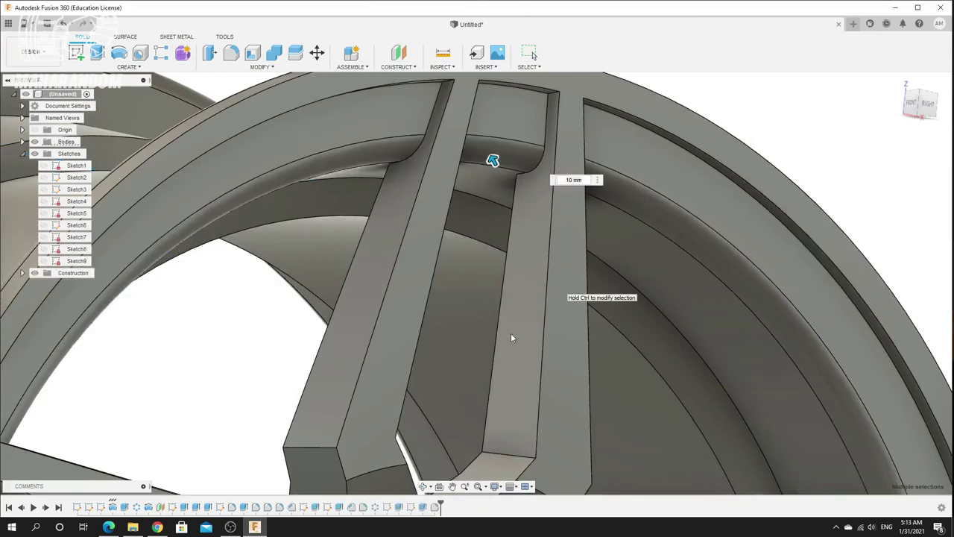
# Reopen the existing 2 mm fillet on the spokes and rim and check its edge selection around the hub-end corners
pyautogui.press('Escape')
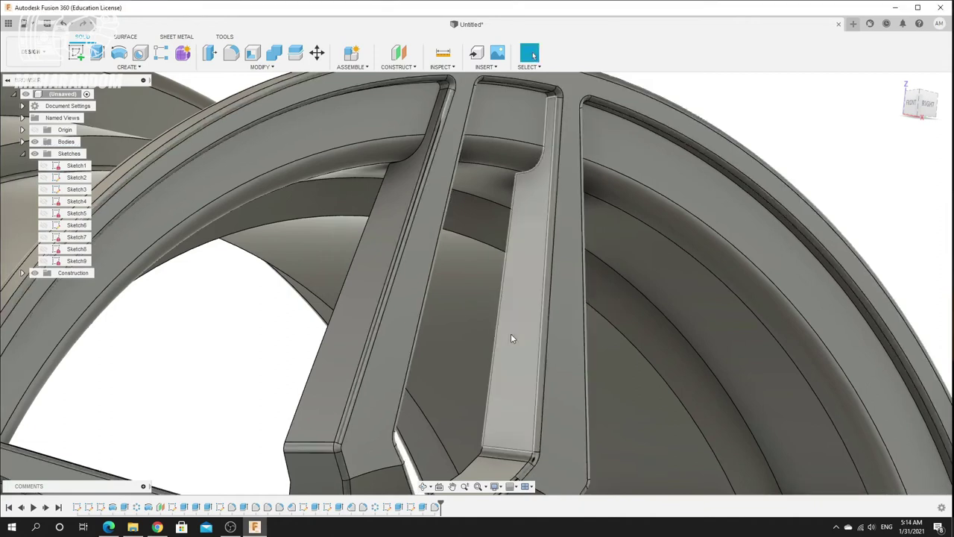
pyautogui.scroll(-10, 513, 342)
pyautogui.scroll(-4, 515, 345)
pyautogui.scroll(8, 494, 463)
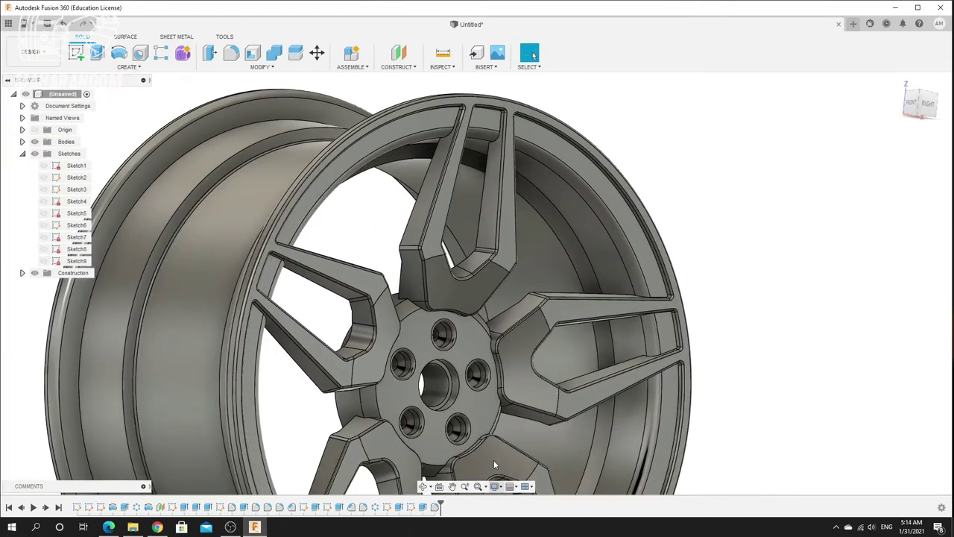
pyautogui.rightClick(434, 507)
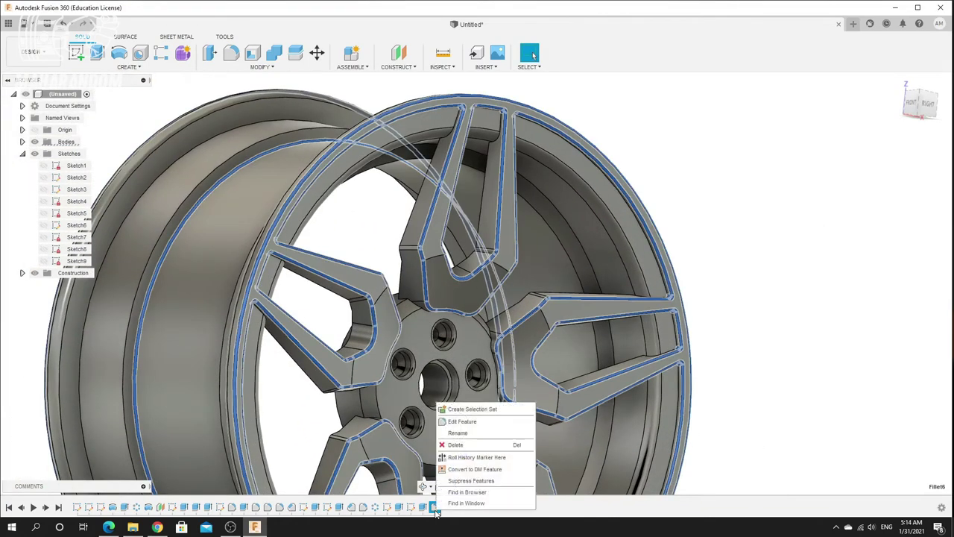
pyautogui.click(471, 420)
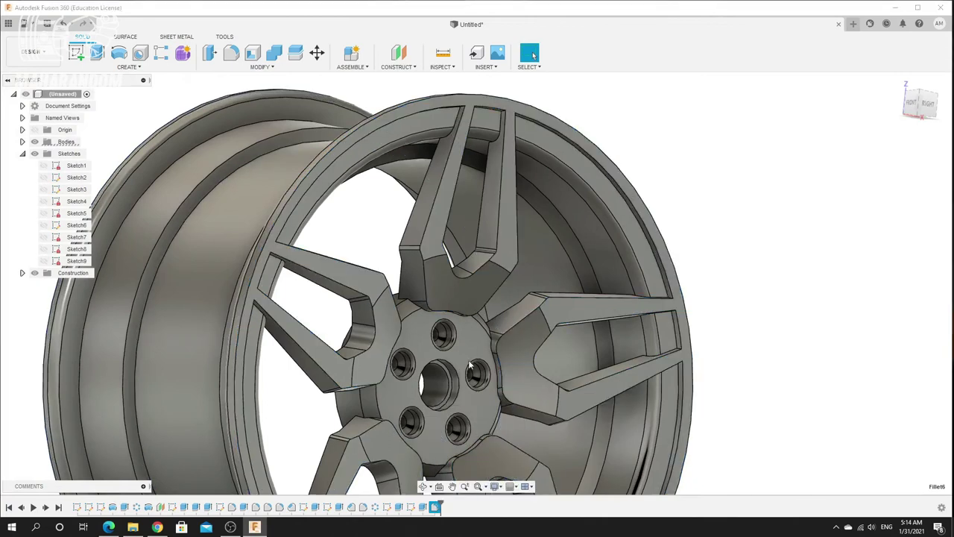
pyautogui.moveTo(454, 402); pyautogui.dragTo(466, 307, button='middle')
pyautogui.scroll(10, 467, 310)
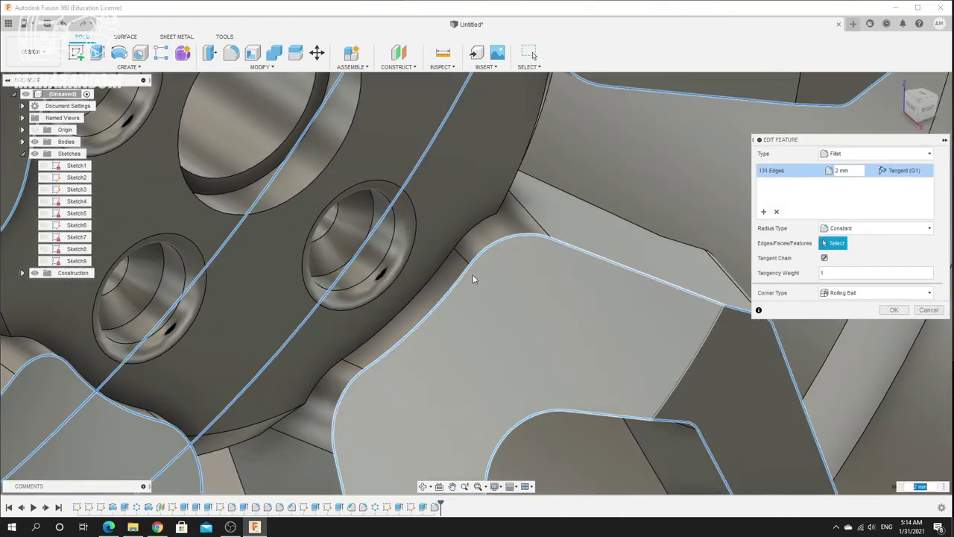
pyautogui.scroll(-5, 470, 277)
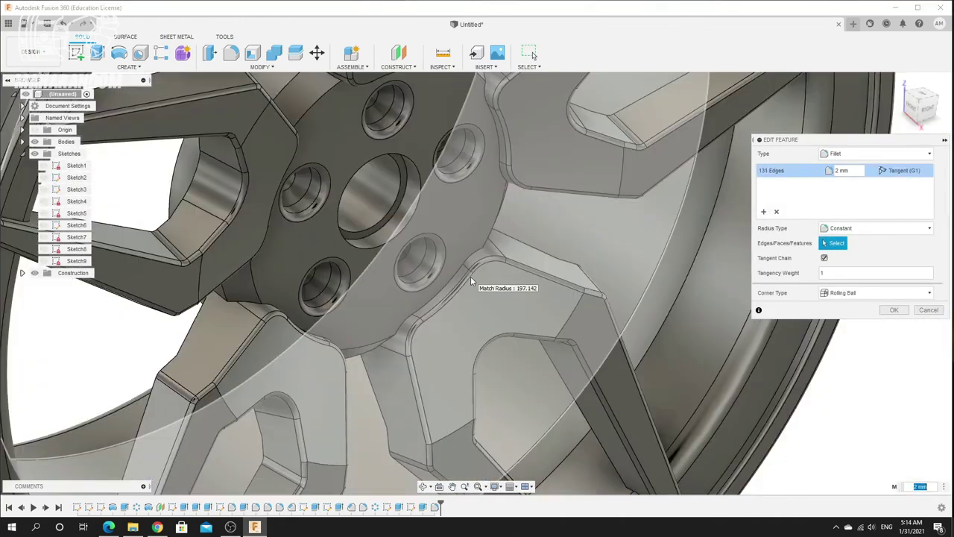
pyautogui.scroll(-3, 474, 278)
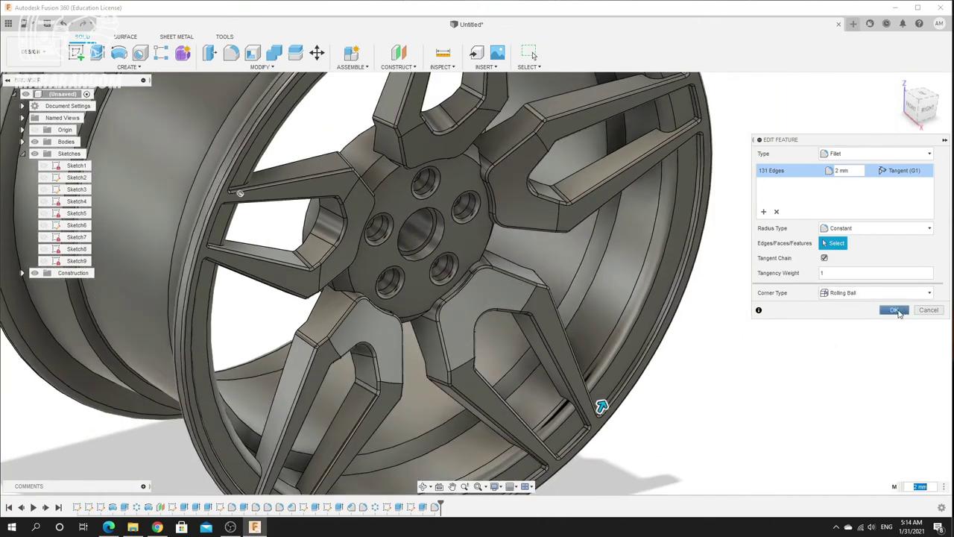
pyautogui.click(894, 310)
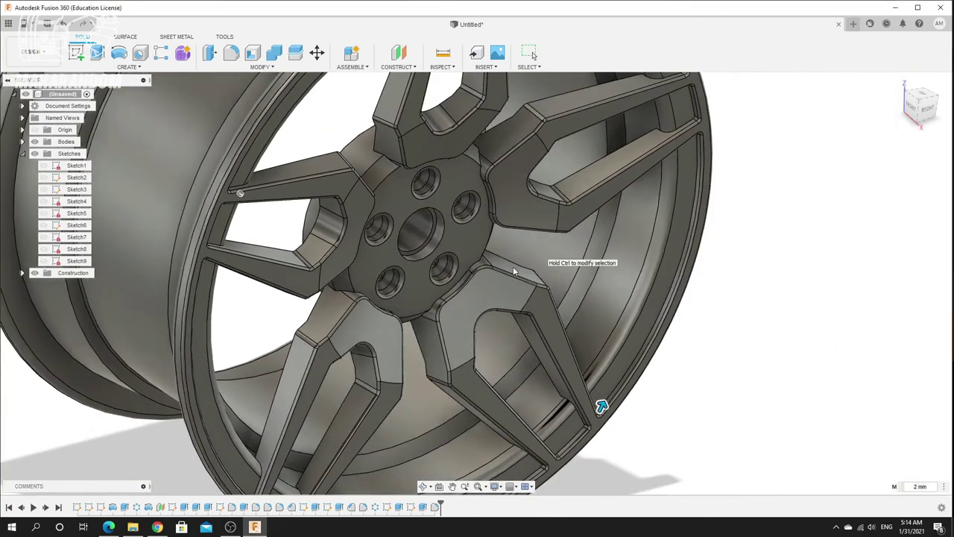
# Start a fillet on the two circular step edges inside the rim barrel nearest the spokes
pyautogui.scroll(3, 527, 276)
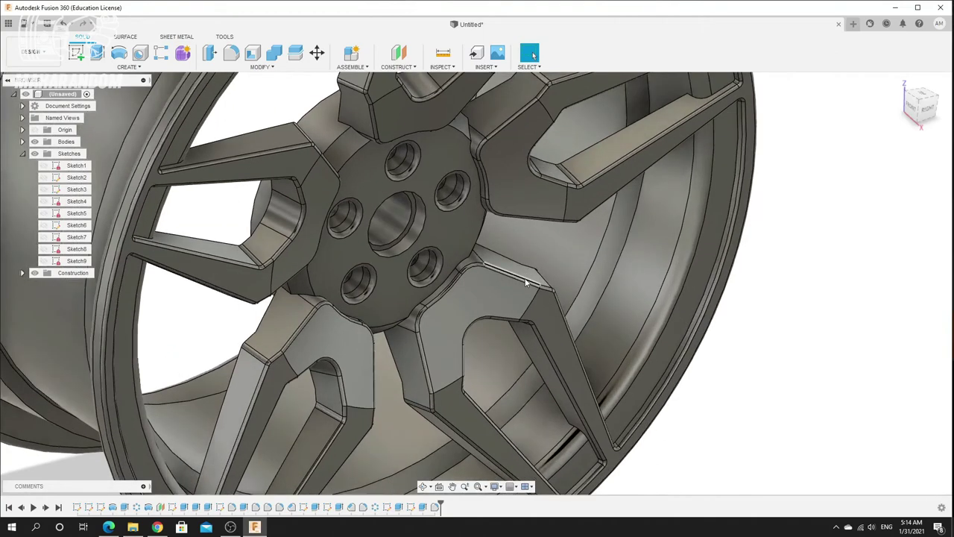
pyautogui.scroll(-5, 535, 283)
pyautogui.keyDown('shift'); pyautogui.moveTo(456, 291); pyautogui.dragTo(491, 209, button='middle'); pyautogui.keyUp('shift')
pyautogui.keyDown('shift'); pyautogui.moveTo(533, 56); pyautogui.dragTo(184, 64, button='middle'); pyautogui.keyUp('shift')
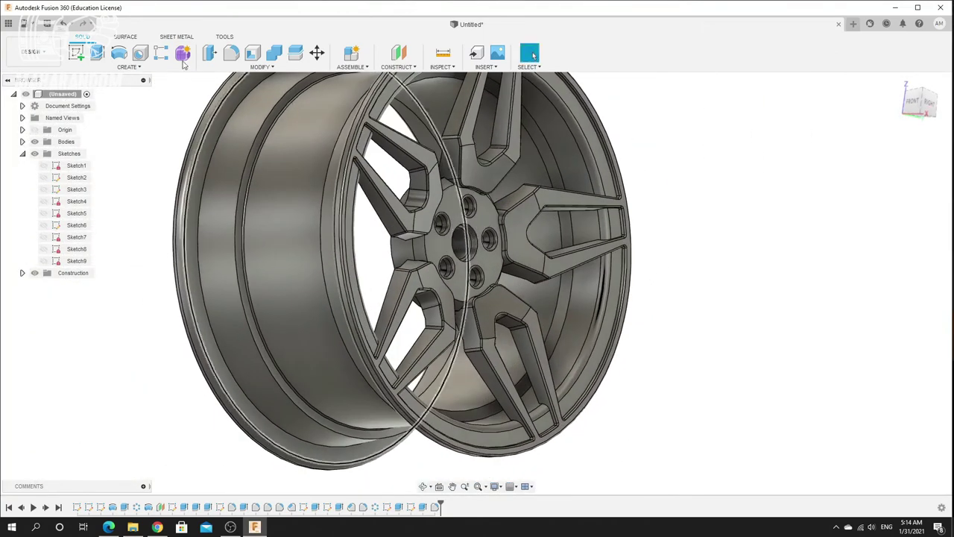
pyautogui.click(238, 57)
pyautogui.scroll(5, 548, 307)
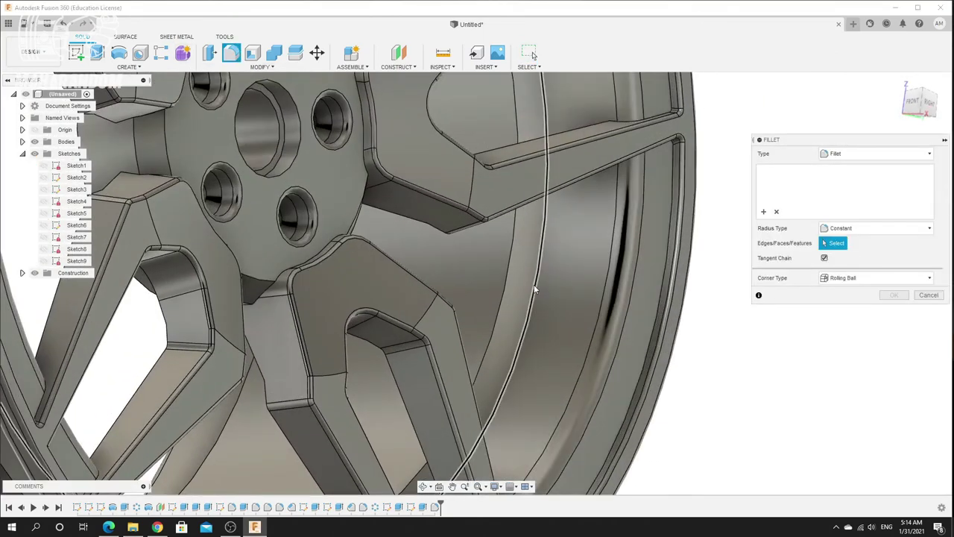
pyautogui.click(532, 285)
# Add the two circular step edges toward the barrel's back end and apply the fillet with a 5 mm radius
pyautogui.scroll(-5, 501, 307)
pyautogui.keyDown('shift'); pyautogui.moveTo(395, 305); pyautogui.dragTo(499, 297, button='middle'); pyautogui.keyUp('shift')
pyautogui.scroll(4, 336, 353)
pyautogui.scroll(4, 336, 357)
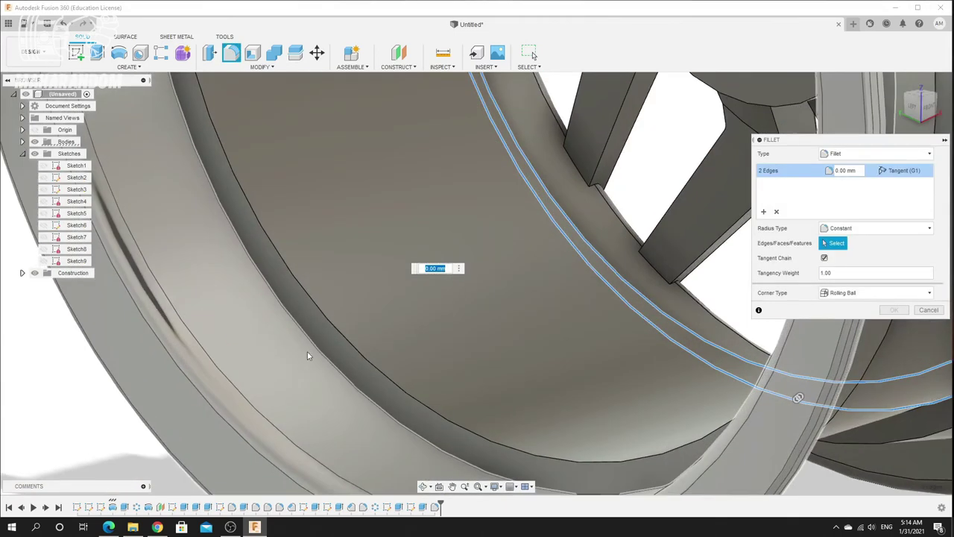
pyautogui.click(318, 344)
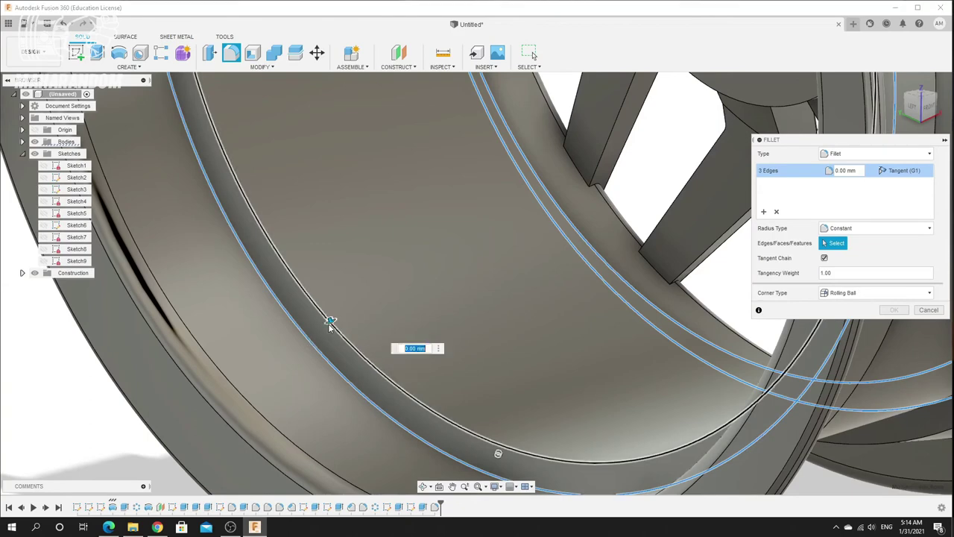
pyautogui.click(329, 325)
pyautogui.scroll(-6, 447, 293)
pyautogui.scroll(5, 490, 208)
pyautogui.keyDown('shift'); pyautogui.moveTo(444, 189); pyautogui.dragTo(378, 199, button='middle'); pyautogui.keyUp('shift')
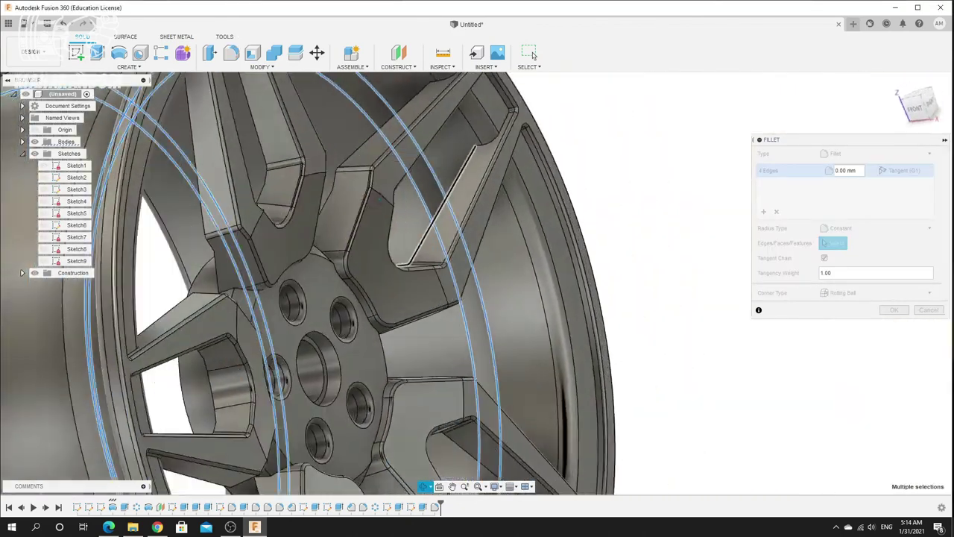
pyautogui.keyDown('shift'); pyautogui.moveTo(417, 245); pyautogui.dragTo(362, 206, button='middle'); pyautogui.keyUp('shift')
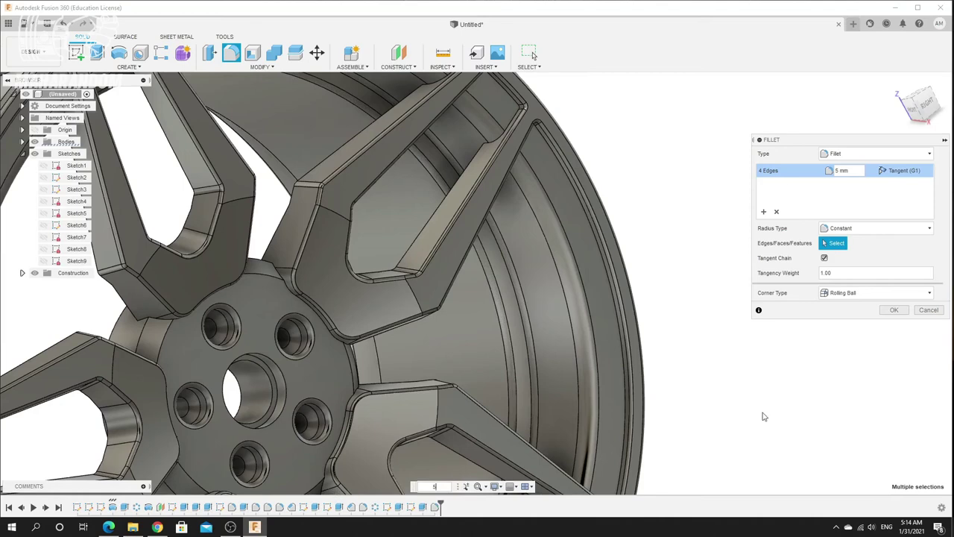
pyautogui.click(894, 310)
# Examine the filleted barrel, spokes and hub of the wheel from several angles
pyautogui.scroll(-5, 423, 343)
pyautogui.scroll(2, 306, 379)
pyautogui.keyDown('shift'); pyautogui.moveTo(306, 379); pyautogui.dragTo(326, 344, button='middle'); pyautogui.keyUp('shift')
pyautogui.keyDown('shift'); pyautogui.moveTo(179, 359); pyautogui.dragTo(325, 319, button='middle'); pyautogui.keyUp('shift')
pyautogui.scroll(3, 389, 246)
pyautogui.scroll(-6, 375, 300)
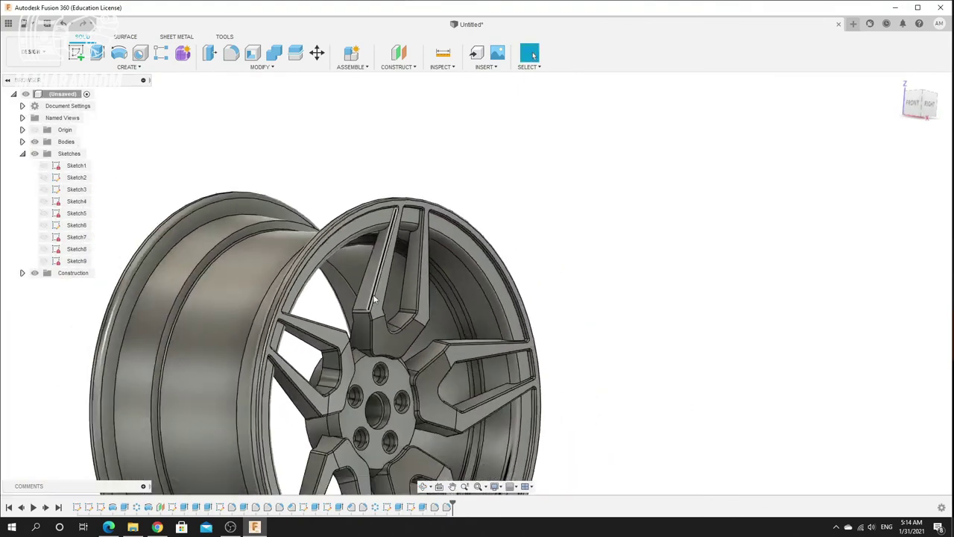
pyautogui.scroll(3, 358, 417)
pyautogui.keyDown('shift'); pyautogui.moveTo(353, 421); pyautogui.dragTo(294, 362, button='middle'); pyautogui.keyUp('shift')
pyautogui.keyDown('shift'); pyautogui.moveTo(357, 358); pyautogui.dragTo(336, 354, button='middle'); pyautogui.keyUp('shift')
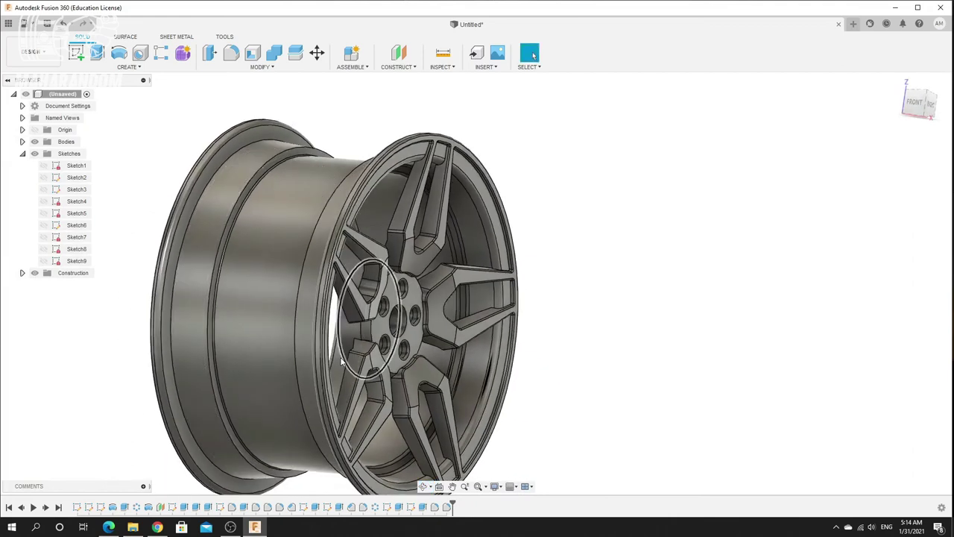
# Save the design to the project under the name Car Wheel
pyautogui.hotkey('ctrl', 's')
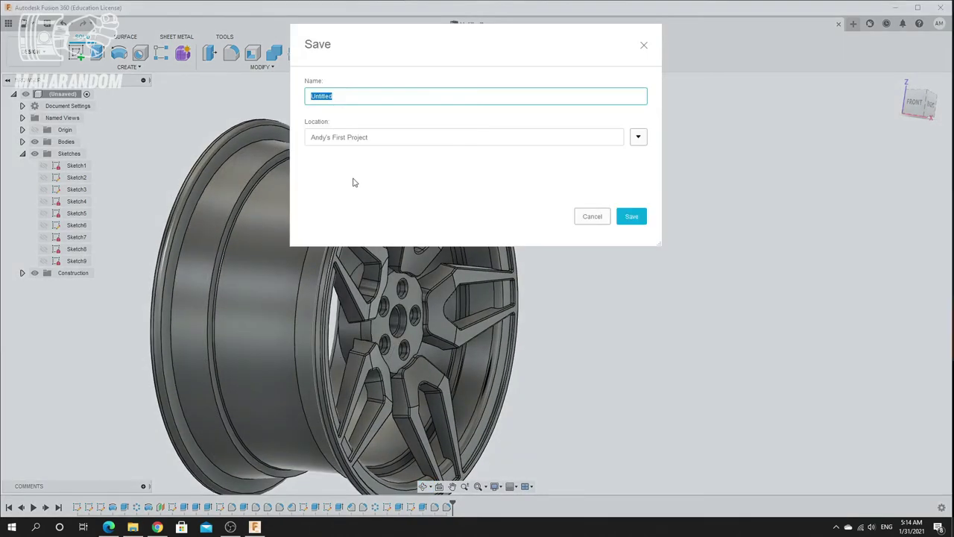
pyautogui.write('Wheel')
pyautogui.click(638, 137)
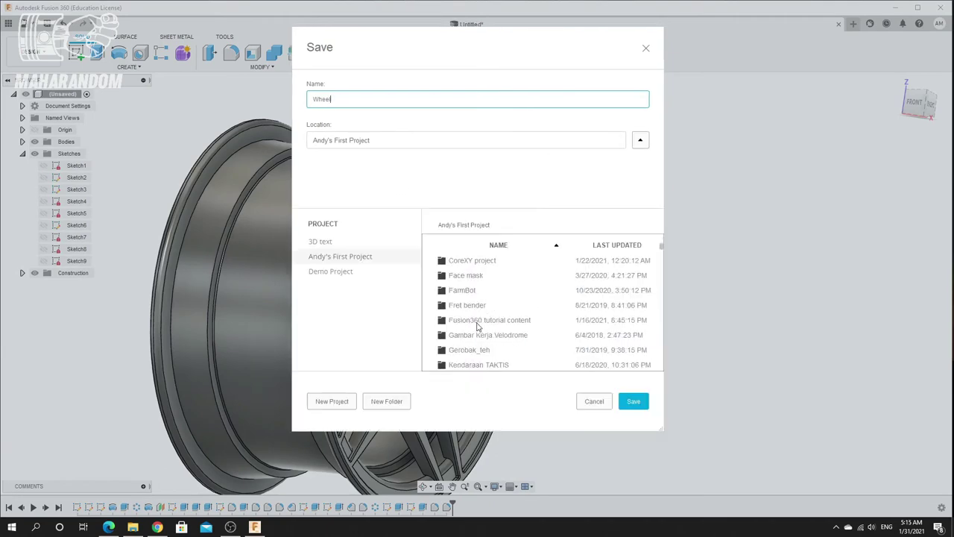
pyautogui.press('Return')
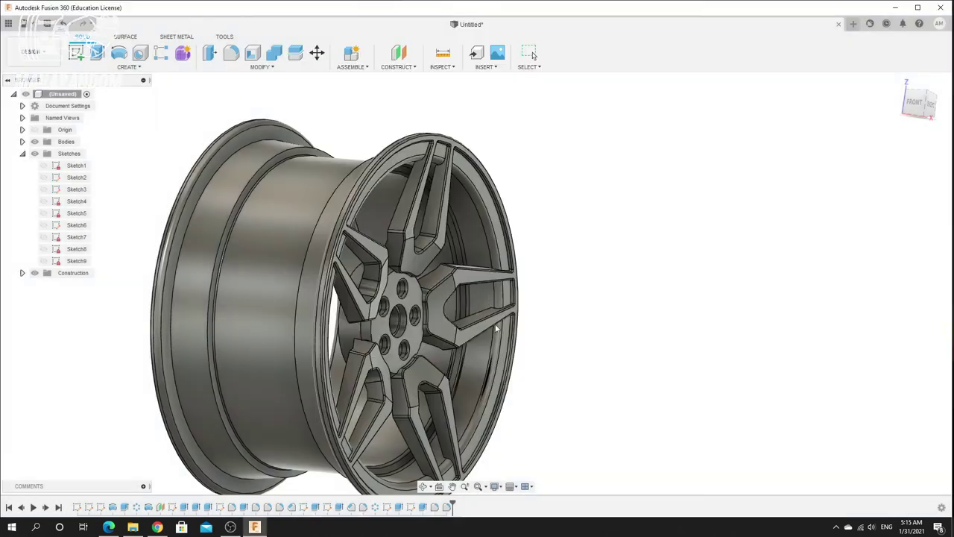
# Start a fillet on the front-face crease edges across both arms of the upper-left and left spokes
pyautogui.keyDown('shift'); pyautogui.moveTo(450, 330); pyautogui.dragTo(300, 274, button='middle'); pyautogui.keyUp('shift')
pyautogui.scroll(5, 424, 258)
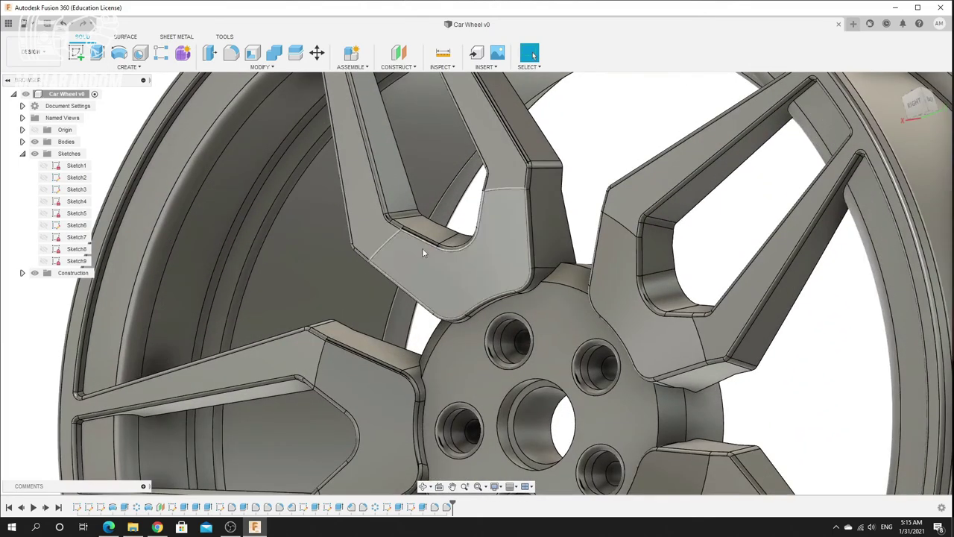
pyautogui.press('f')
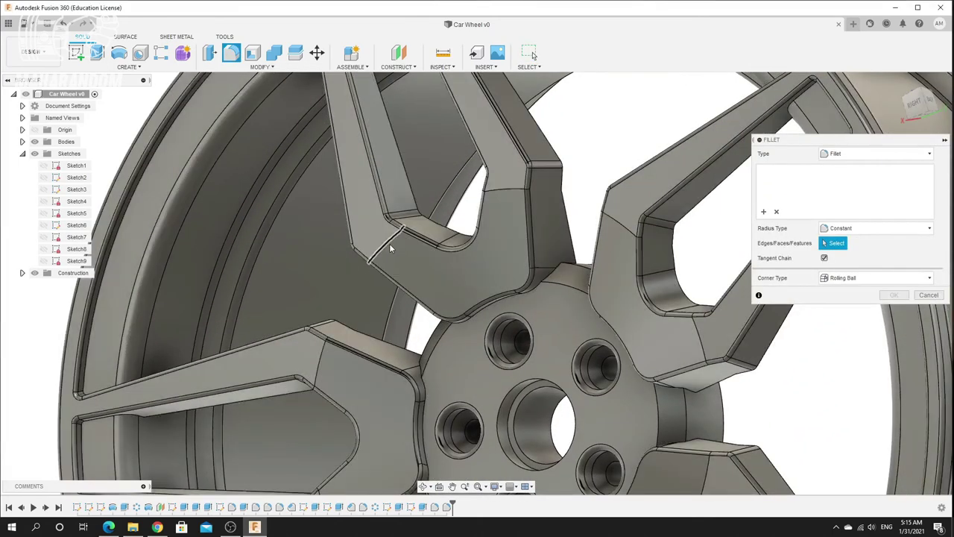
pyautogui.click(389, 243)
pyautogui.click(514, 192)
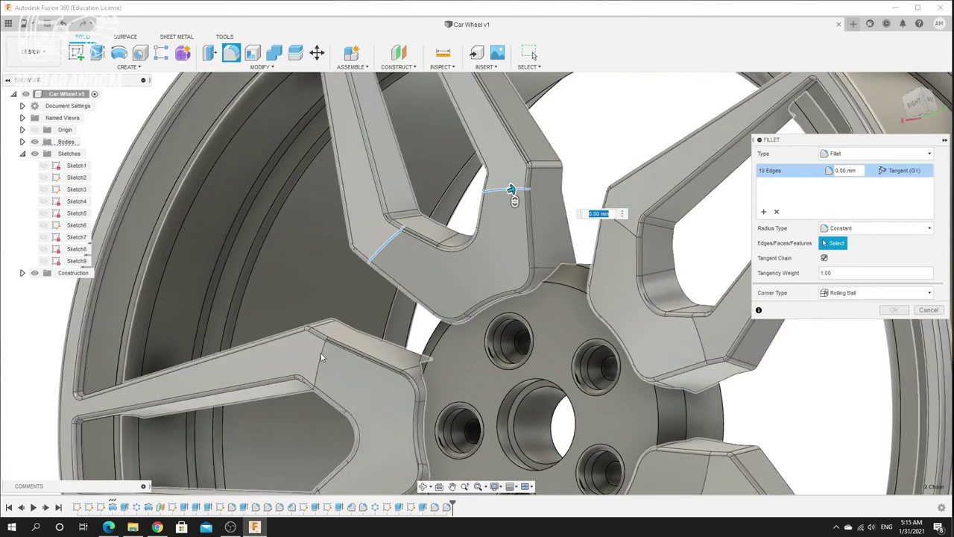
pyautogui.click(322, 354)
pyautogui.scroll(-5, 406, 403)
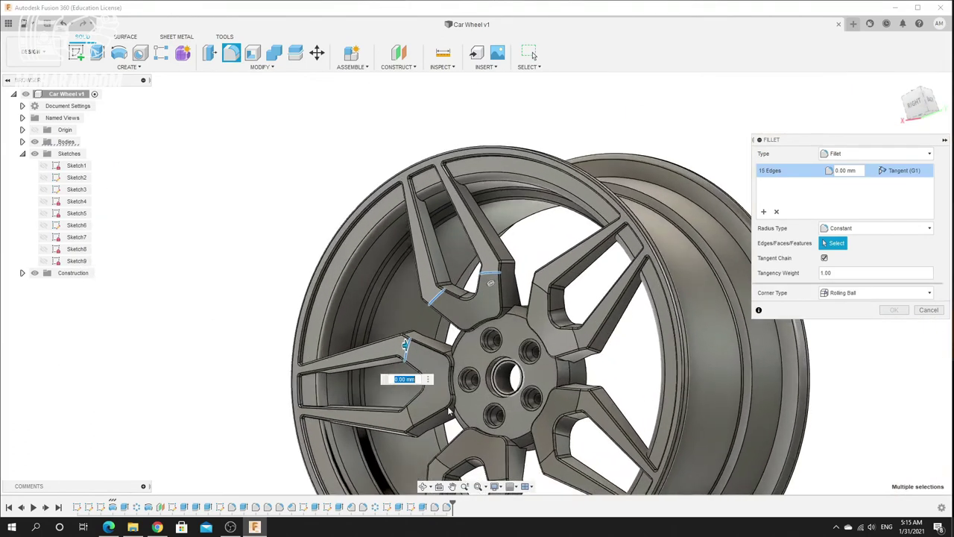
pyautogui.scroll(4, 397, 417)
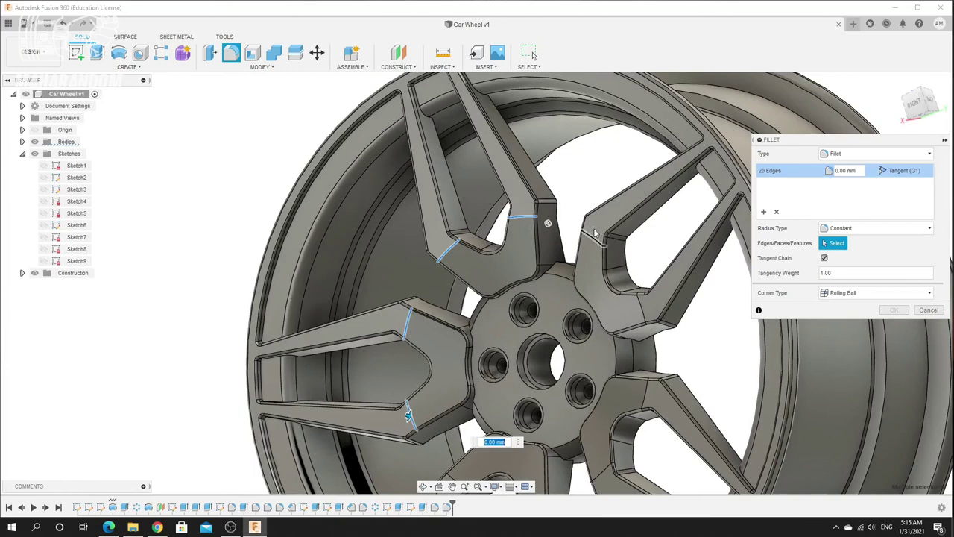
# Add the front-face crease edges of the upper-right, lower-right and bottom spokes to the fillet selection
pyautogui.click(591, 237)
pyautogui.click(640, 309)
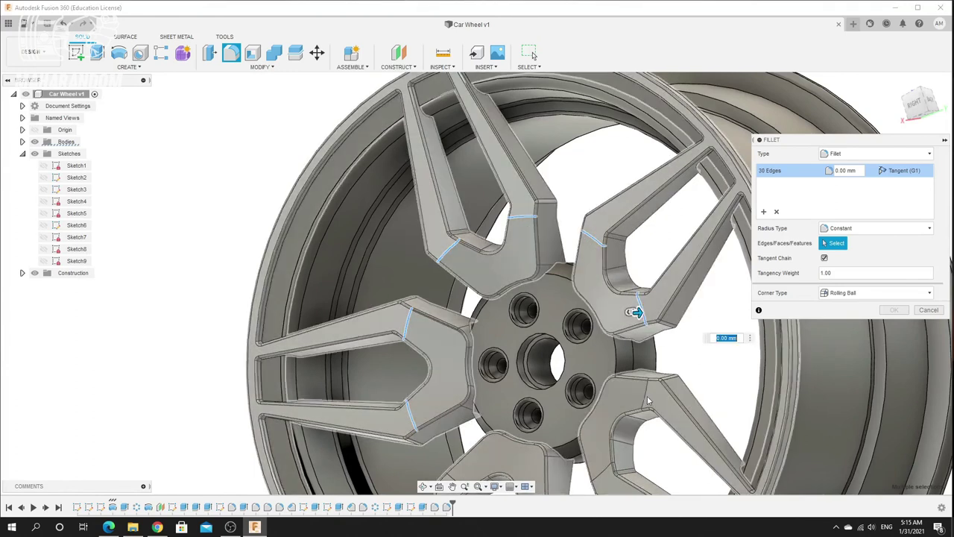
pyautogui.click(640, 395)
pyautogui.click(602, 464)
pyautogui.scroll(-5, 604, 447)
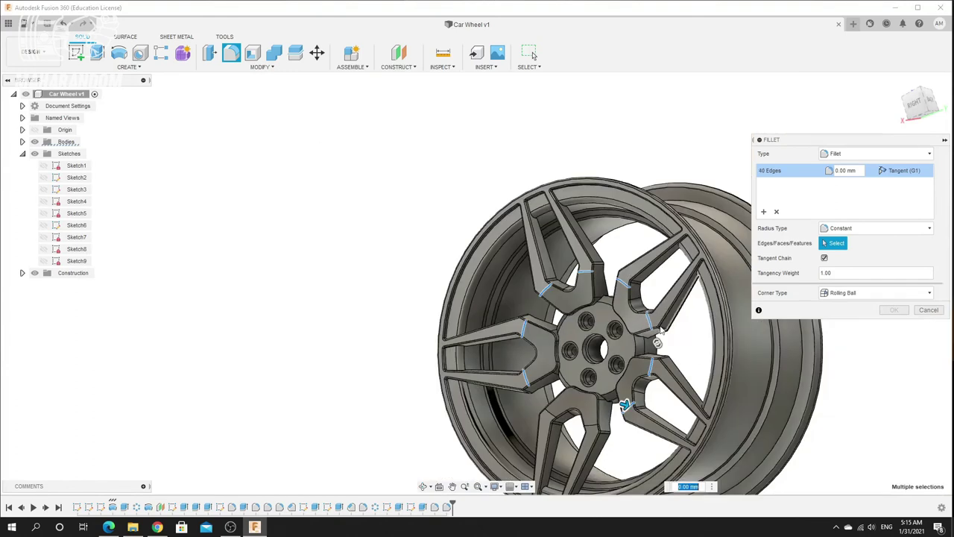
pyautogui.scroll(5, 604, 426)
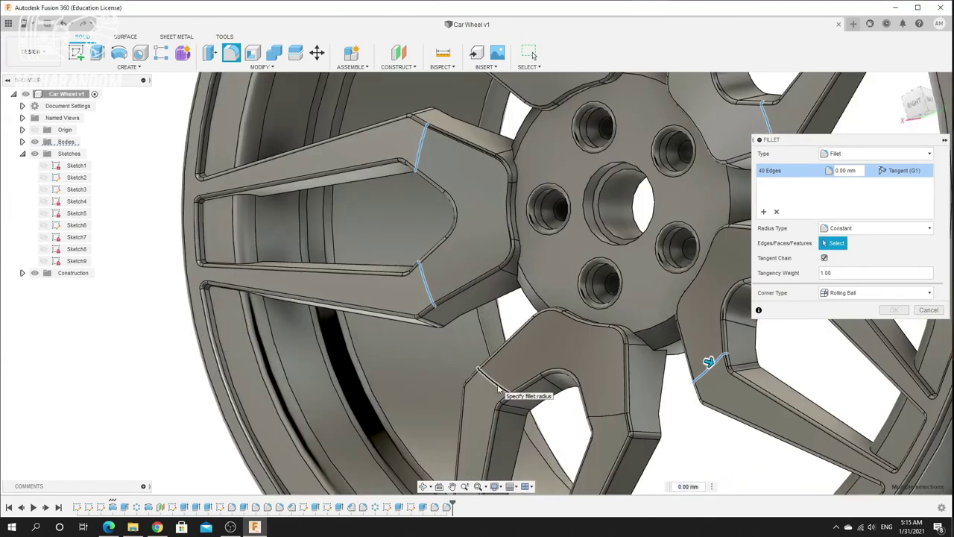
pyautogui.click(499, 389)
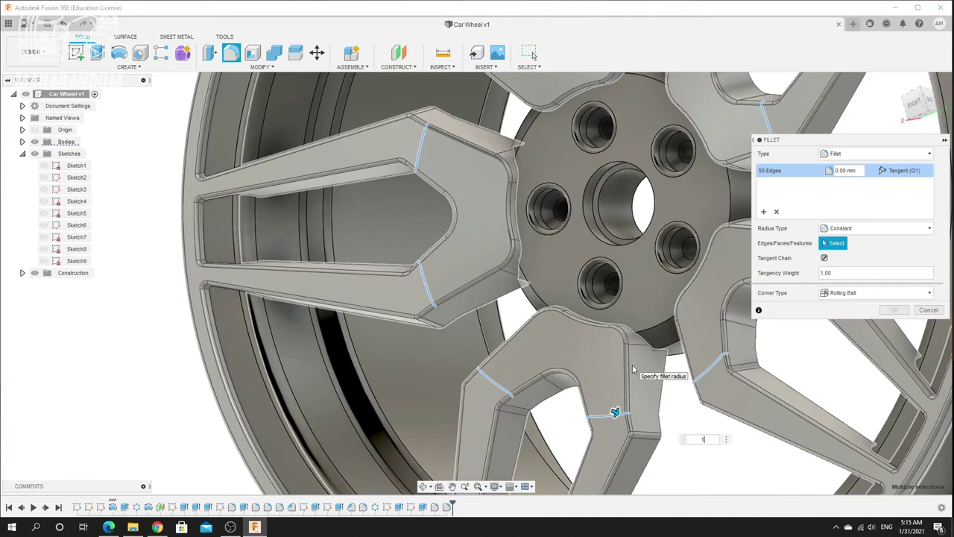
# Preview the spoke crease fillet at 20 mm, set its radius to 50 mm instead and apply it
pyautogui.press('BackSpace')
pyautogui.write('20')
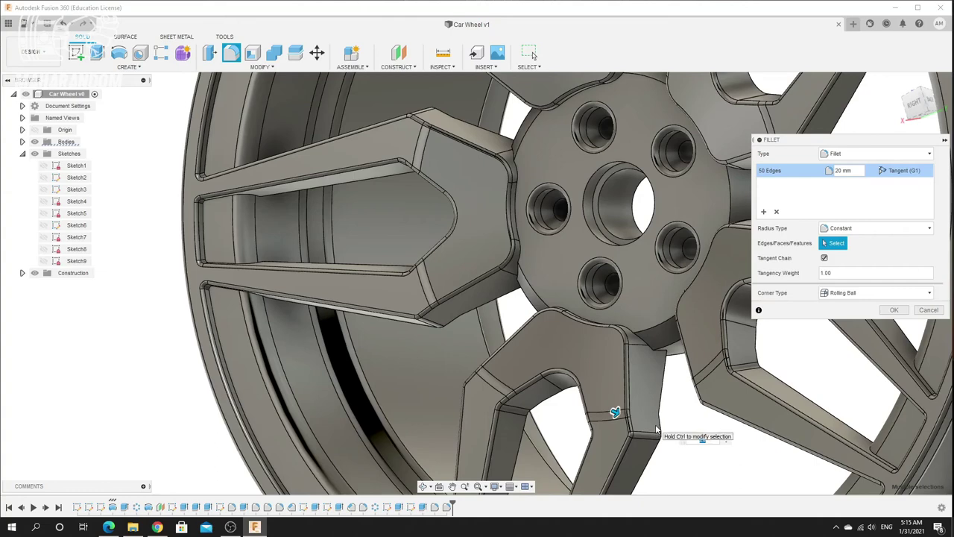
pyautogui.write('50')
pyautogui.keyDown('shift'); pyautogui.moveTo(538, 351); pyautogui.dragTo(482, 205, button='middle'); pyautogui.keyUp('shift')
pyautogui.click(891, 310)
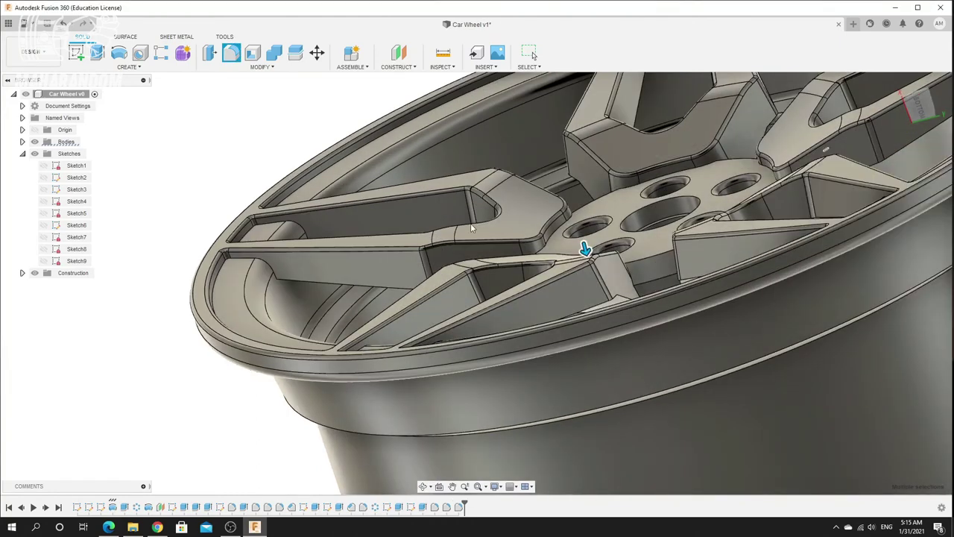
# Start a fillet on the rear-face crease edges across both arms of the upper and right spokes
pyautogui.scroll(-4, 492, 222)
pyautogui.keyDown('shift'); pyautogui.moveTo(567, 223); pyautogui.dragTo(515, 224, button='middle'); pyautogui.keyUp('shift')
pyautogui.scroll(10, 499, 266)
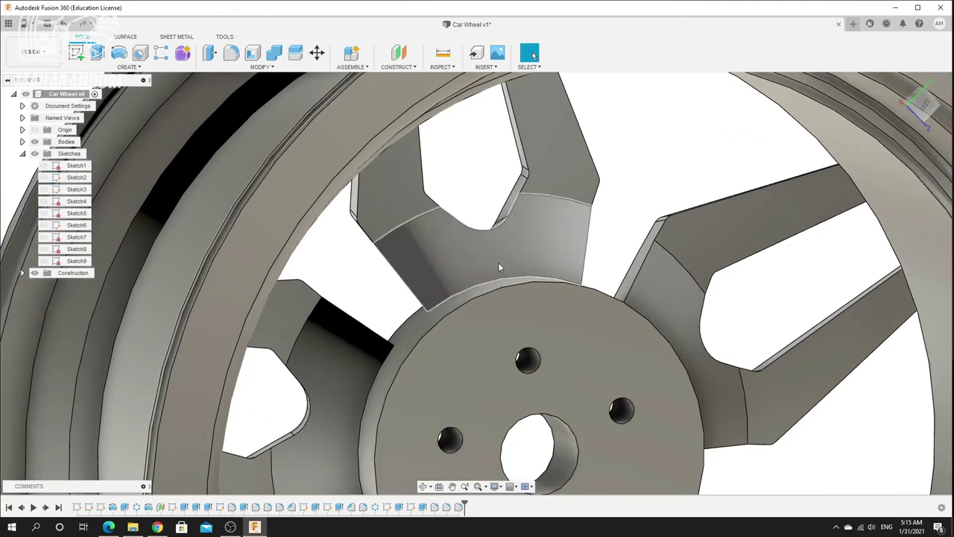
pyautogui.press('f')
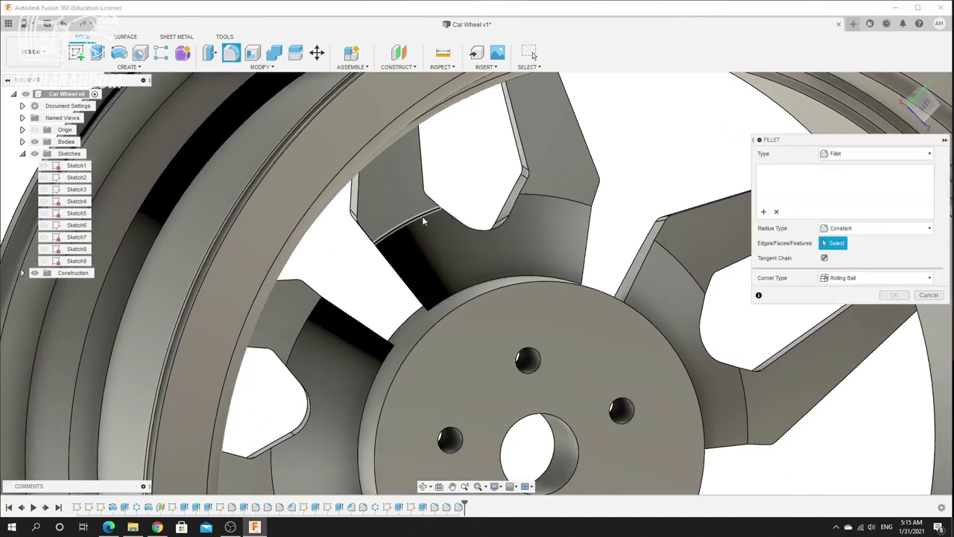
pyautogui.click(423, 221)
pyautogui.click(680, 265)
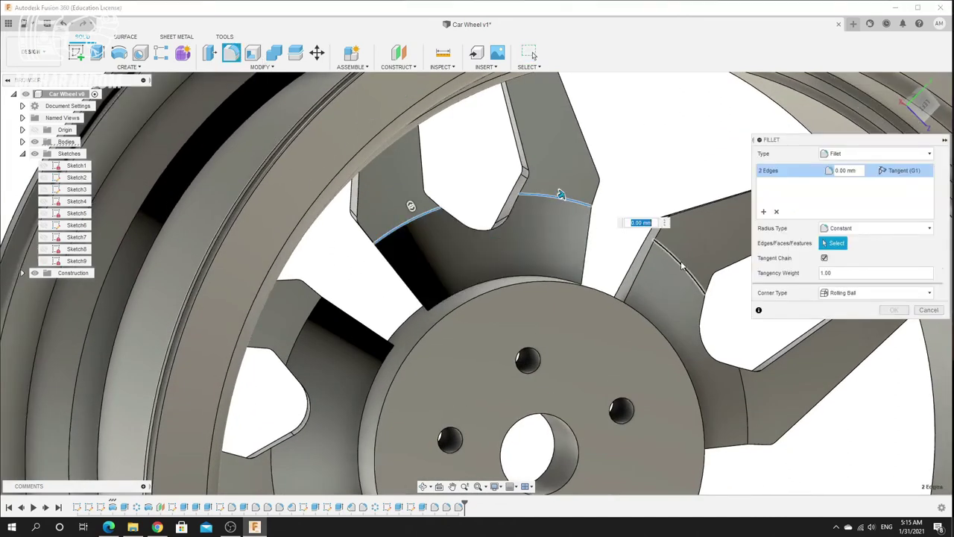
pyautogui.click(750, 395)
# Add the rear-face crease edges of the left spoke and the two lower spokes to the fillet selection
pyautogui.scroll(-5, 492, 356)
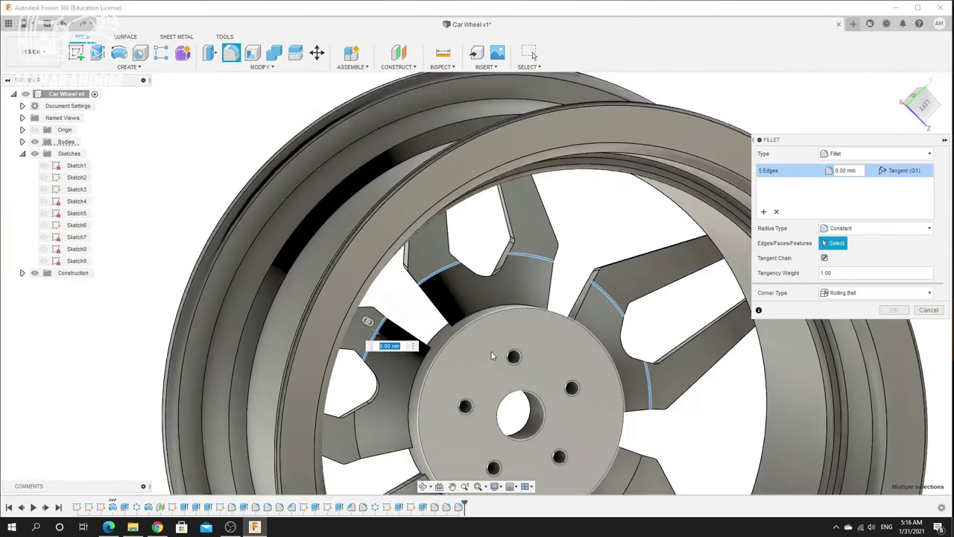
pyautogui.scroll(-5, 494, 384)
pyautogui.scroll(4, 530, 462)
pyautogui.click(370, 339)
pyautogui.click(370, 338)
pyautogui.click(366, 342)
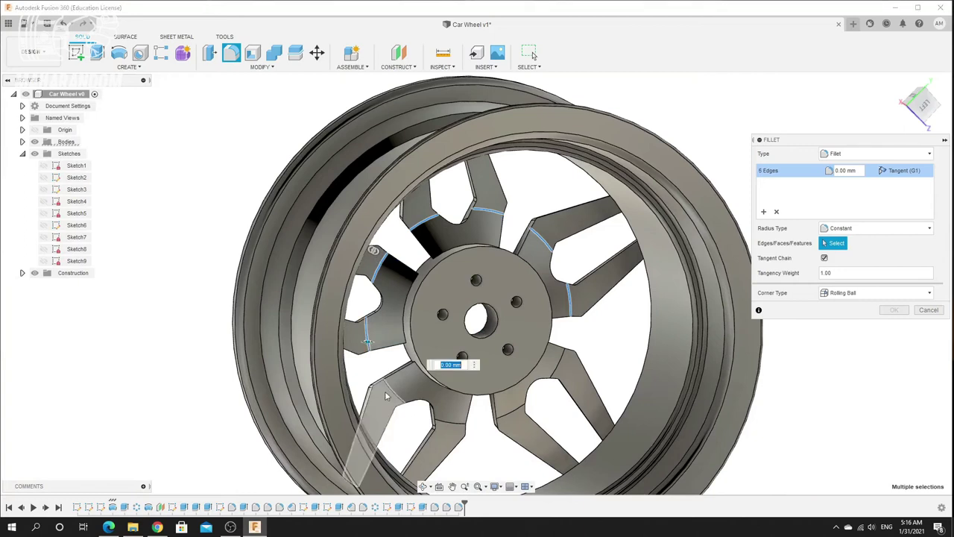
pyautogui.click(389, 392)
pyautogui.click(455, 425)
pyautogui.click(513, 409)
pyautogui.click(557, 371)
# Set the radius of the rear spoke crease fillet to 60 mm and apply it
pyautogui.scroll(5, 419, 266)
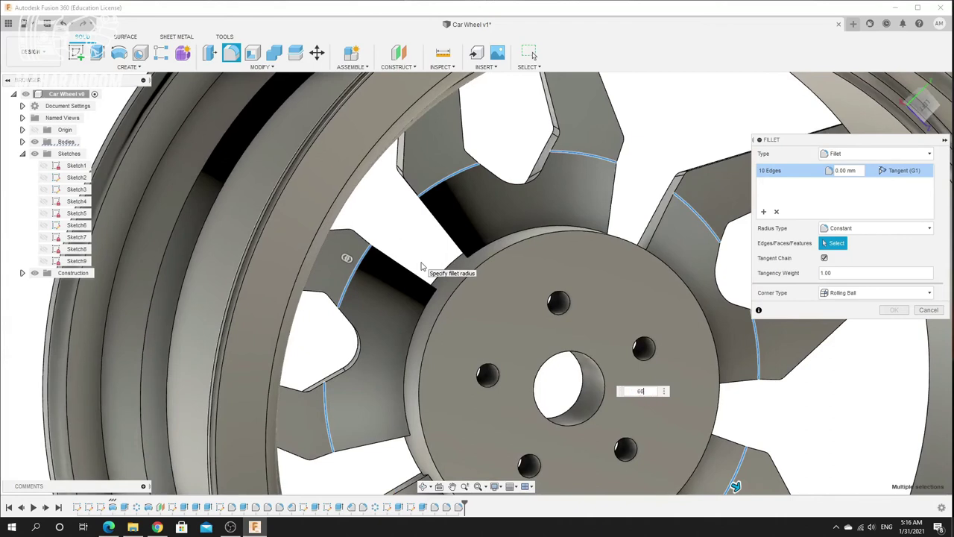
pyautogui.write('60')
pyautogui.press('Return')
pyautogui.click(894, 310)
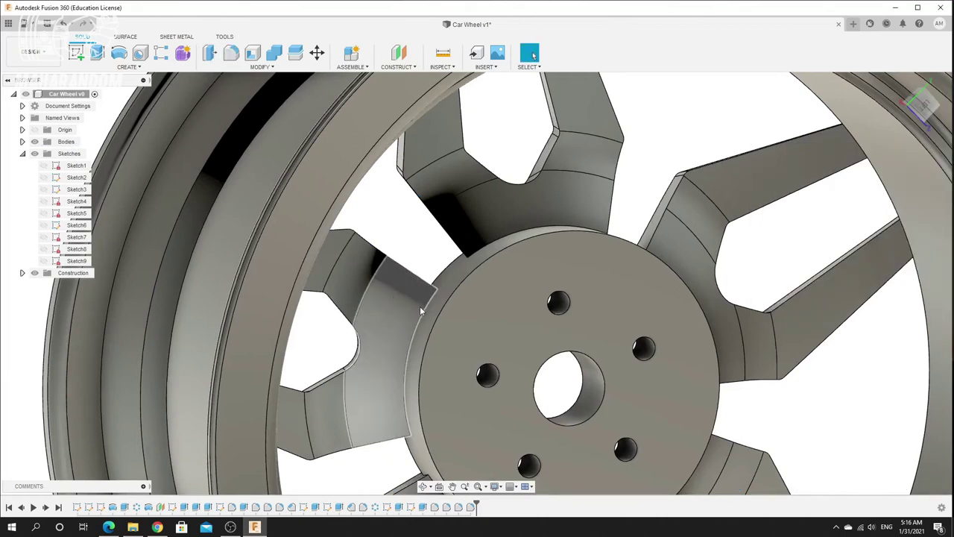
# Start a new sketch on the origin XY plane running through the wheel's axis
pyautogui.scroll(-6, 466, 311)
pyautogui.keyDown('shift'); pyautogui.moveTo(470, 313); pyautogui.dragTo(574, 317, button='middle'); pyautogui.keyUp('shift')
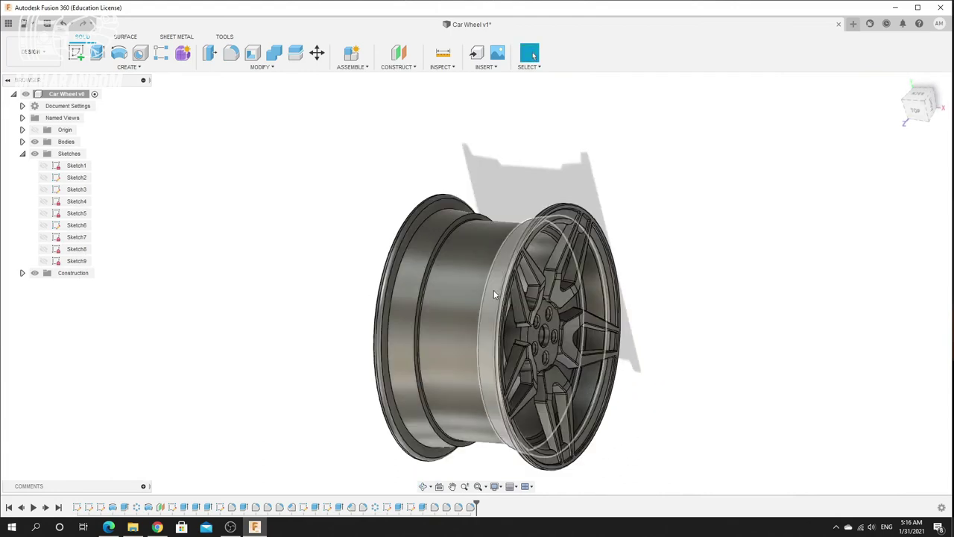
pyautogui.keyDown('shift'); pyautogui.moveTo(501, 281); pyautogui.dragTo(533, 55, button='middle'); pyautogui.keyUp('shift')
pyautogui.keyDown('shift'); pyautogui.moveTo(426, 277); pyautogui.dragTo(493, 266, button='middle'); pyautogui.keyUp('shift')
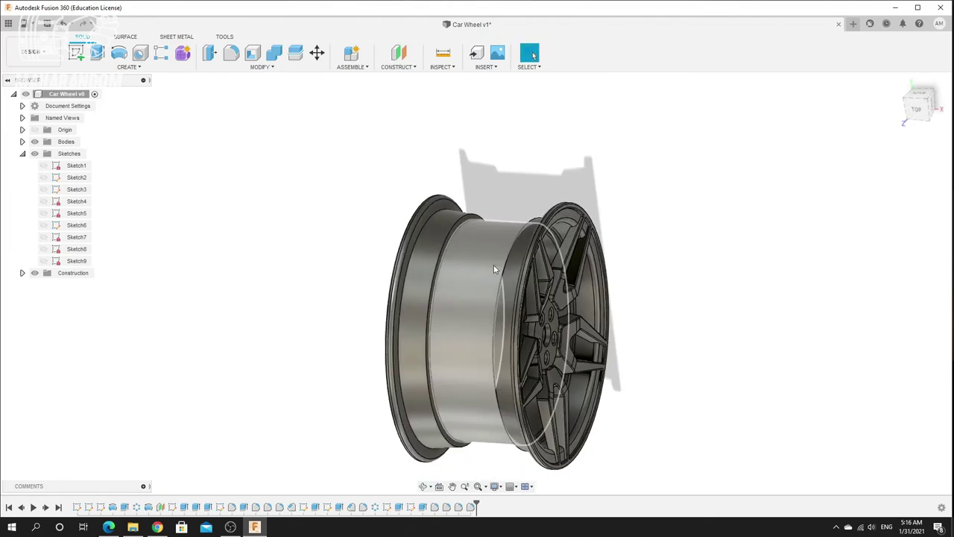
pyautogui.click(77, 53)
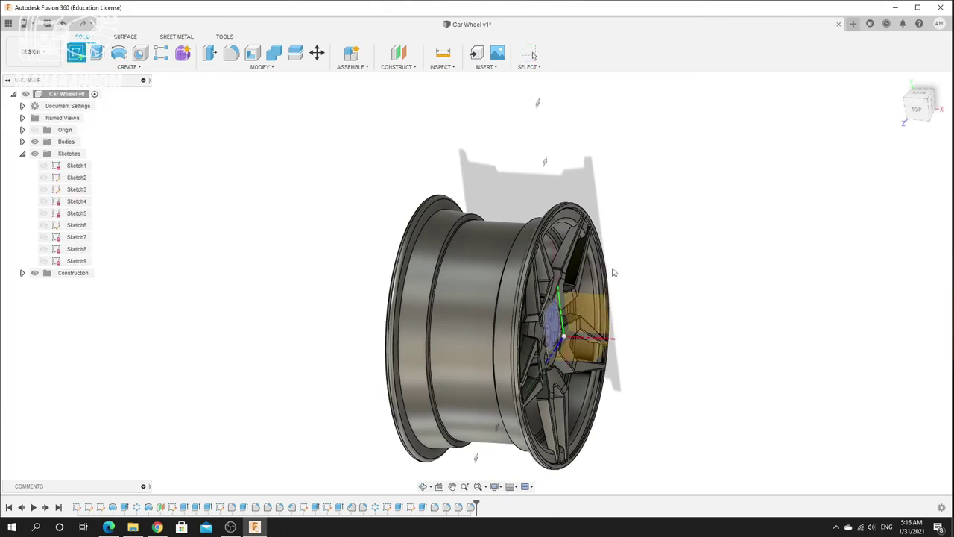
pyautogui.click(596, 310)
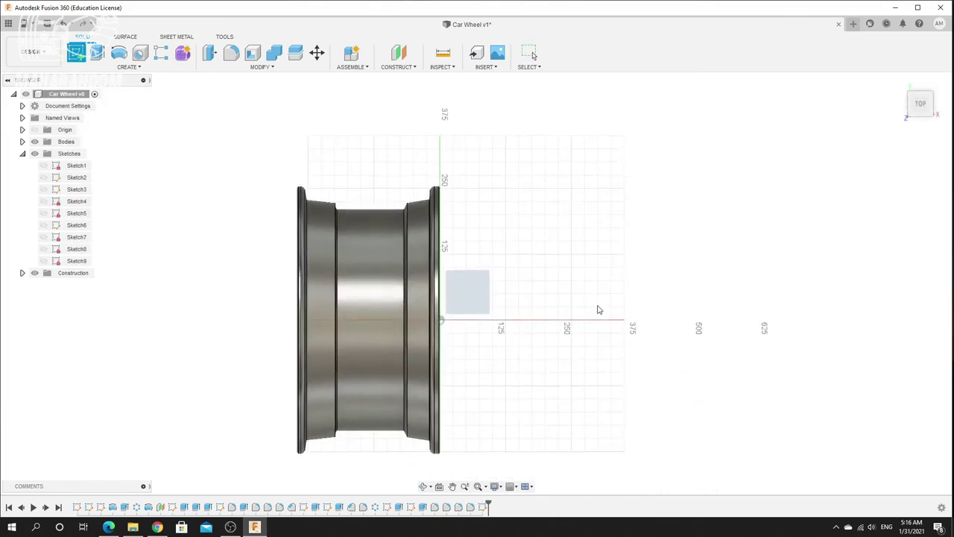
# Sketch connected lines up the inner side of the spoke-side rim flange and across its outer edge
pyautogui.scroll(4, 566, 181)
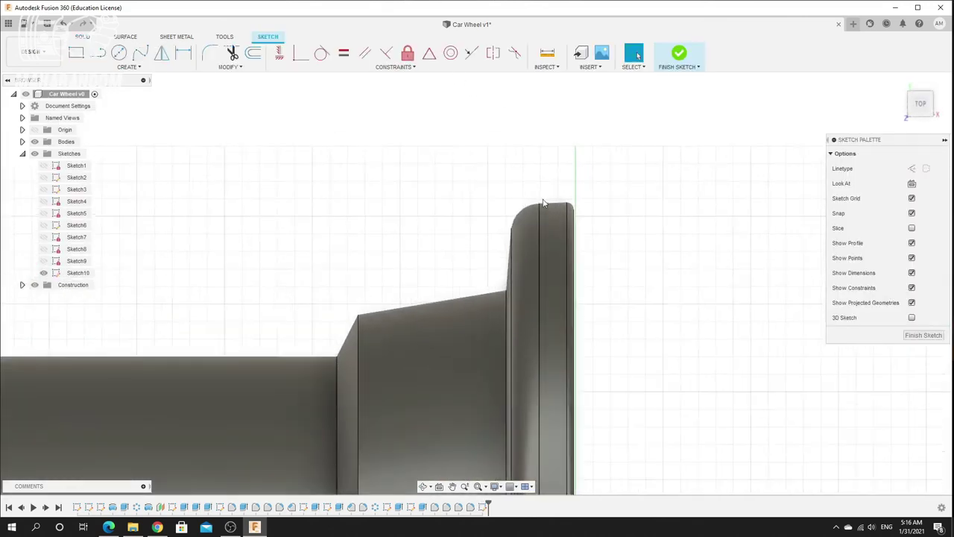
pyautogui.scroll(-3, 454, 223)
pyautogui.scroll(2, 466, 222)
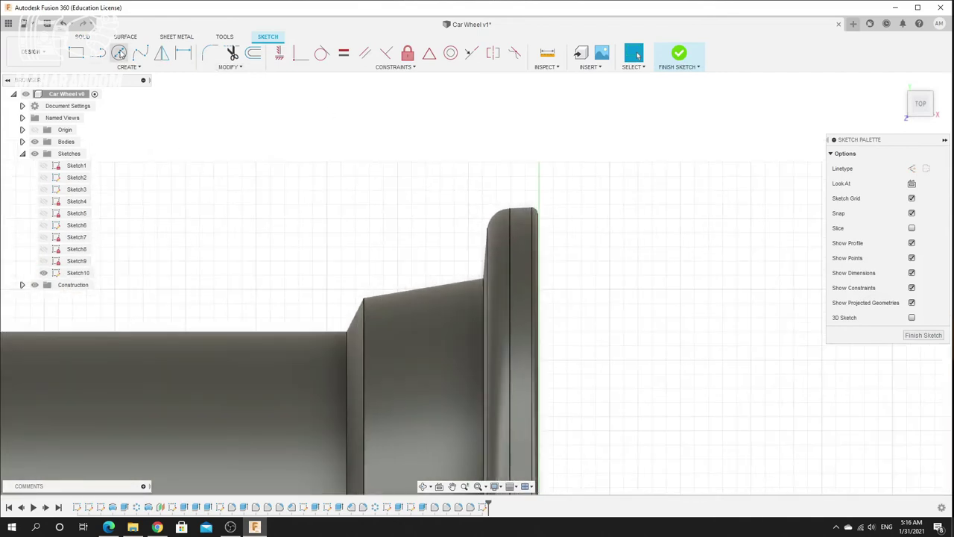
pyautogui.click(98, 54)
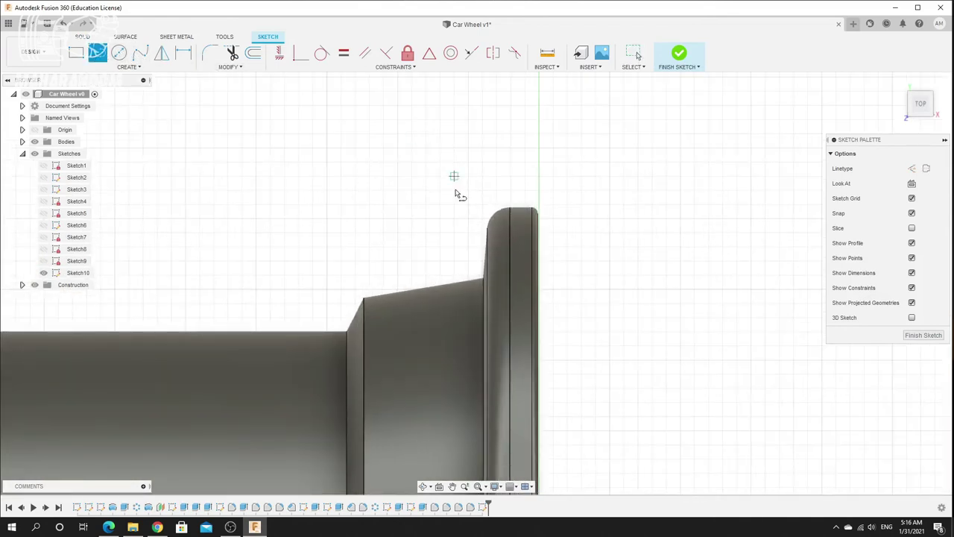
pyautogui.click(479, 270)
pyautogui.click(462, 269)
pyautogui.scroll(3, 486, 231)
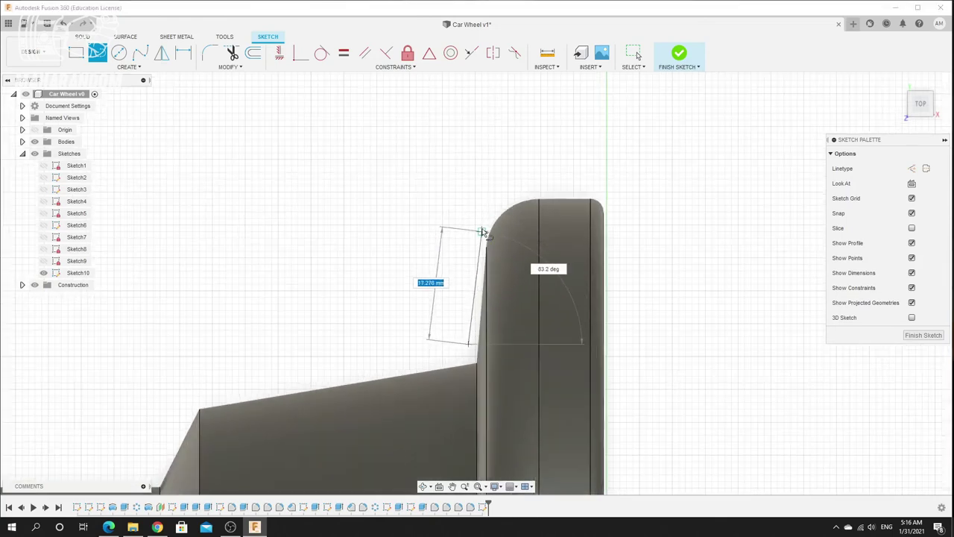
pyautogui.click(483, 199)
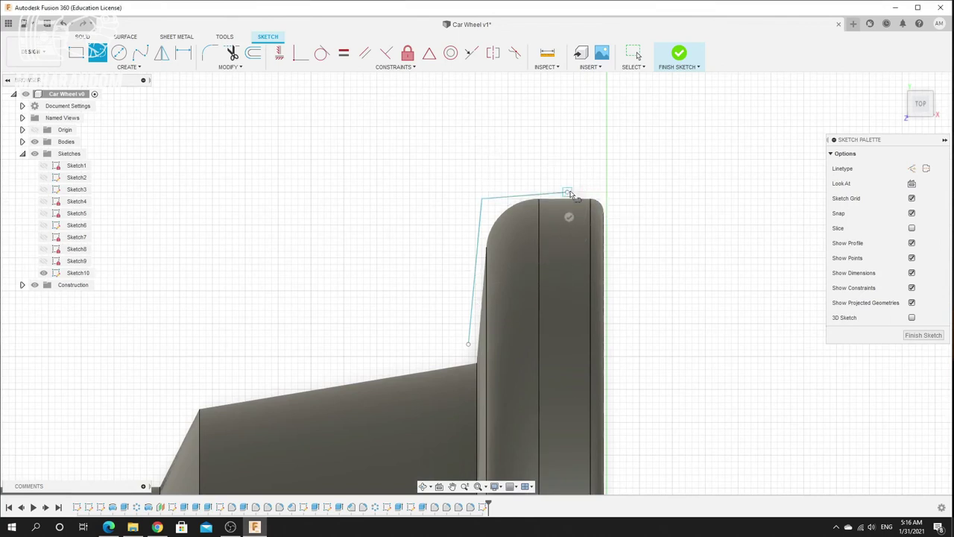
# Continue the profile with a sloped line out to the vertical axis and a vertical sidewall line along it
pyautogui.scroll(-3, 520, 188)
pyautogui.scroll(-2, 519, 187)
pyautogui.scroll(4, 532, 177)
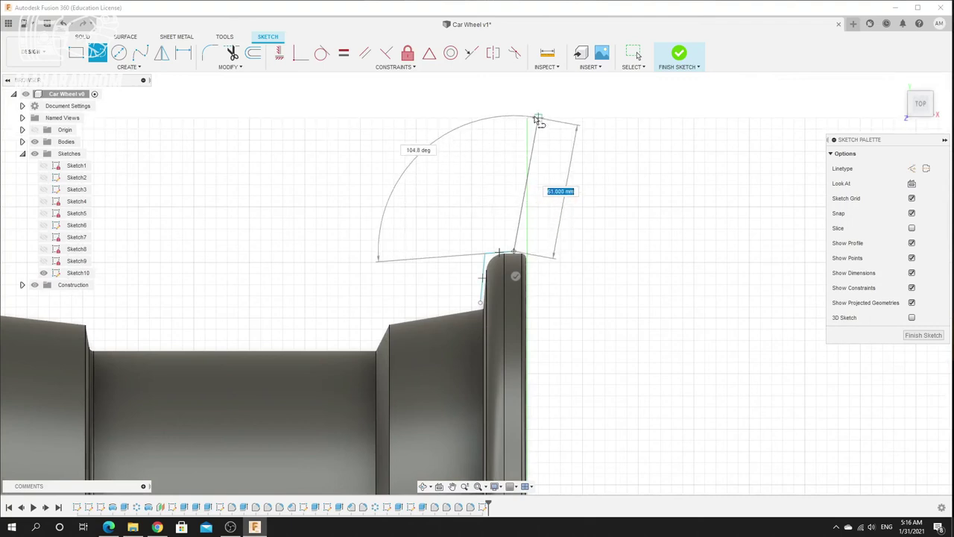
pyautogui.click(527, 211)
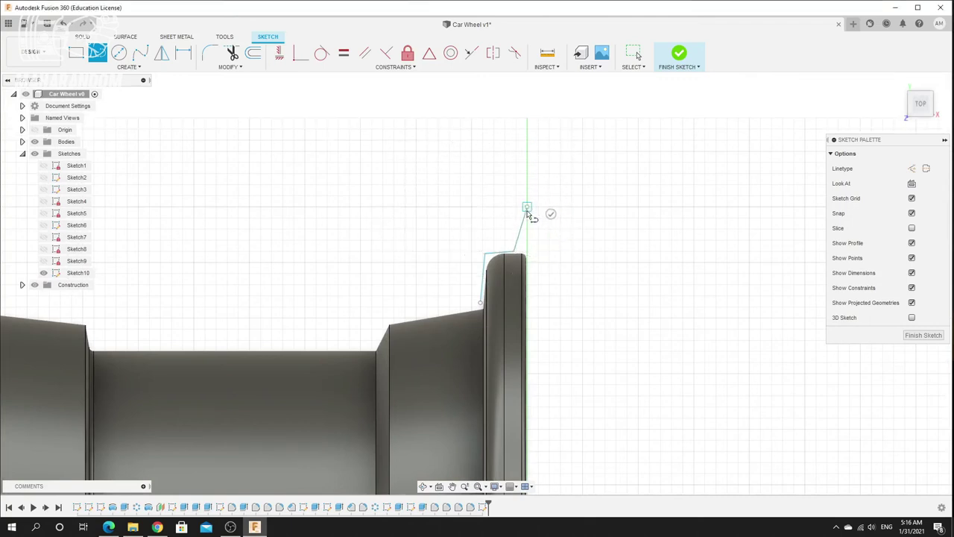
pyautogui.scroll(-3, 527, 211)
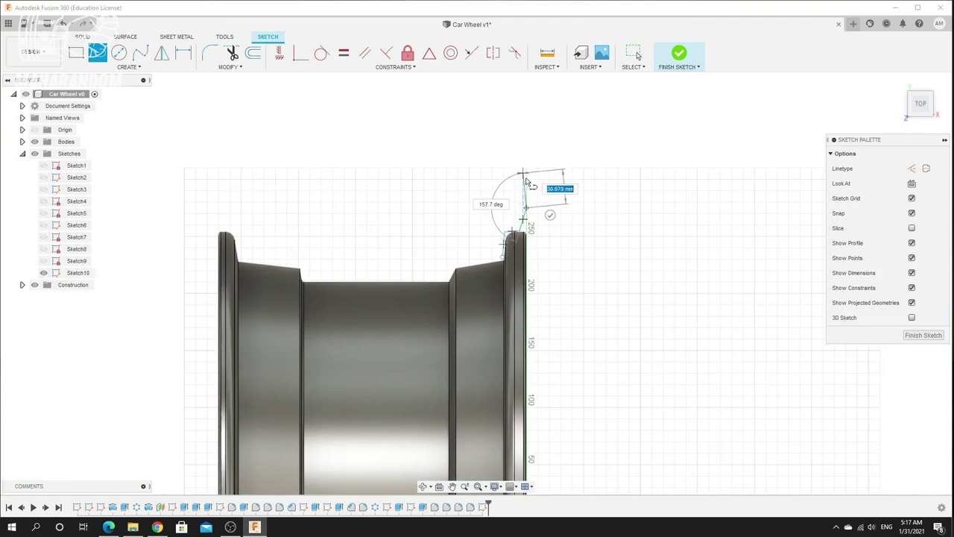
pyautogui.scroll(2, 527, 177)
pyautogui.moveTo(529, 139); pyautogui.dragTo(526, 129)
pyautogui.click(524, 118)
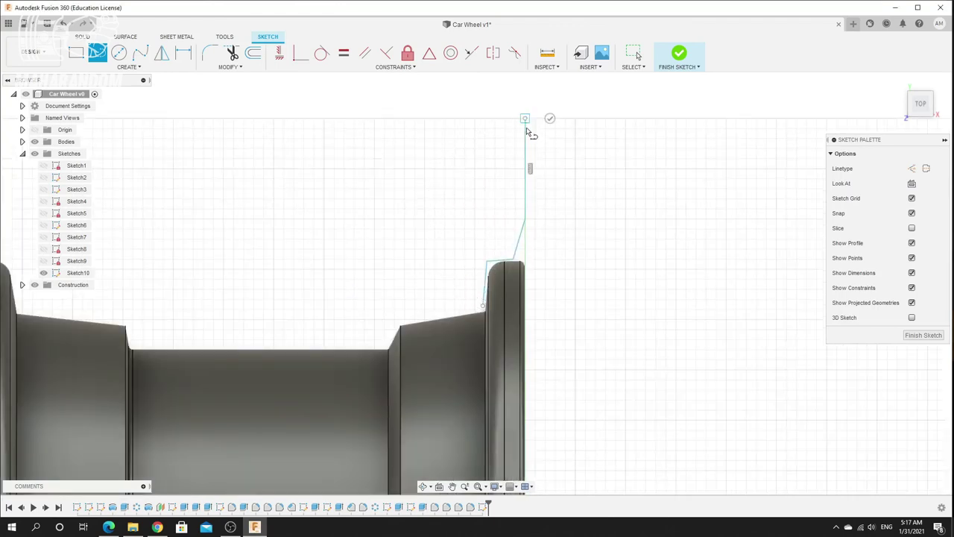
# Draw a horizontal tread line about 270 mm long to the opposite rim face, and a vertical sidewall line about 40 mm towards the rim
pyautogui.scroll(-5, 526, 131)
pyautogui.scroll(3, 365, 127)
pyautogui.scroll(1, 365, 129)
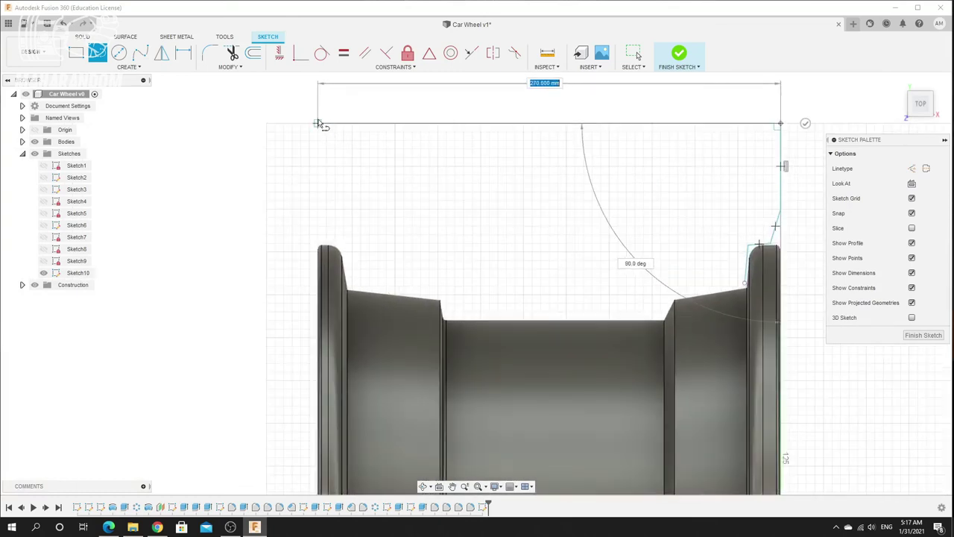
pyautogui.click(318, 123)
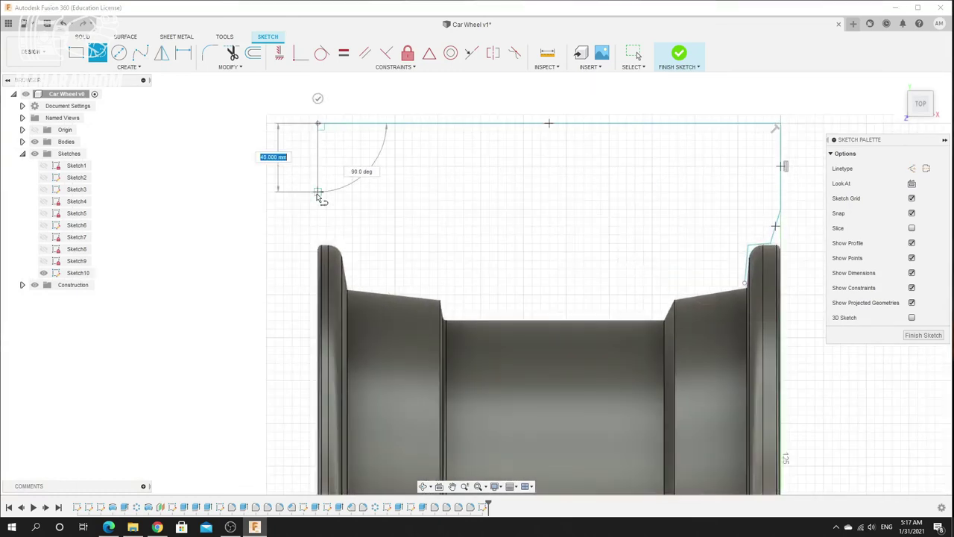
pyautogui.click(318, 196)
# Close the tire profile with lines around the opposite rim flange and back across the barrel to the starting point
pyautogui.scroll(3, 318, 198)
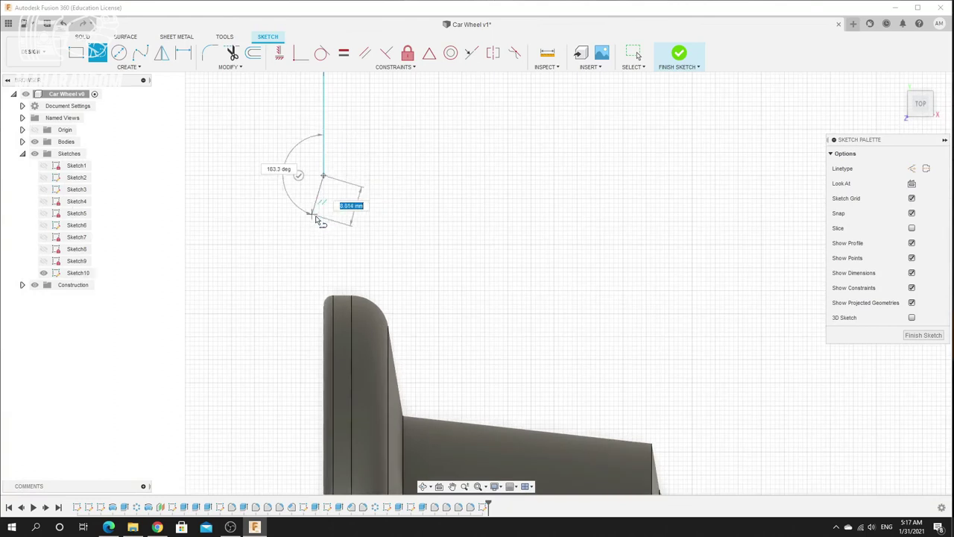
pyautogui.click(342, 291)
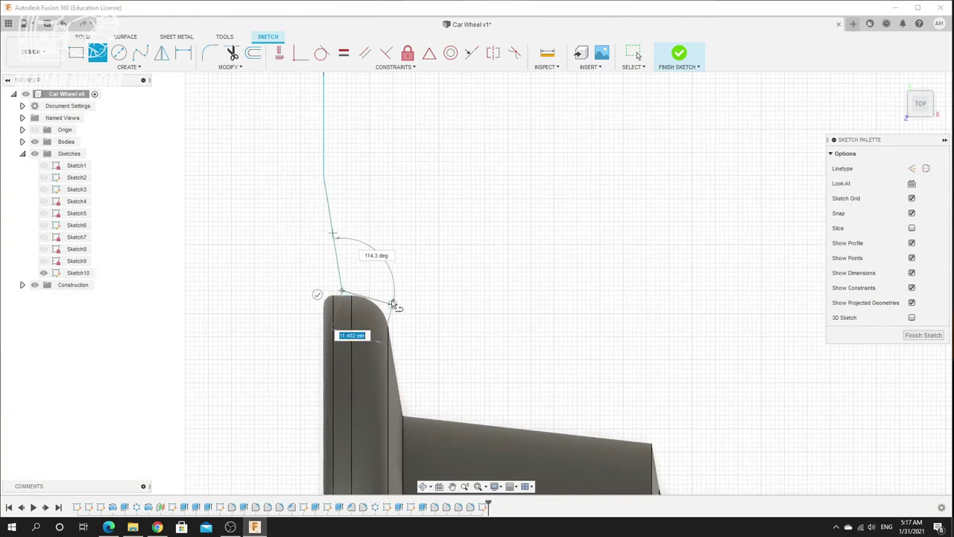
pyautogui.click(389, 300)
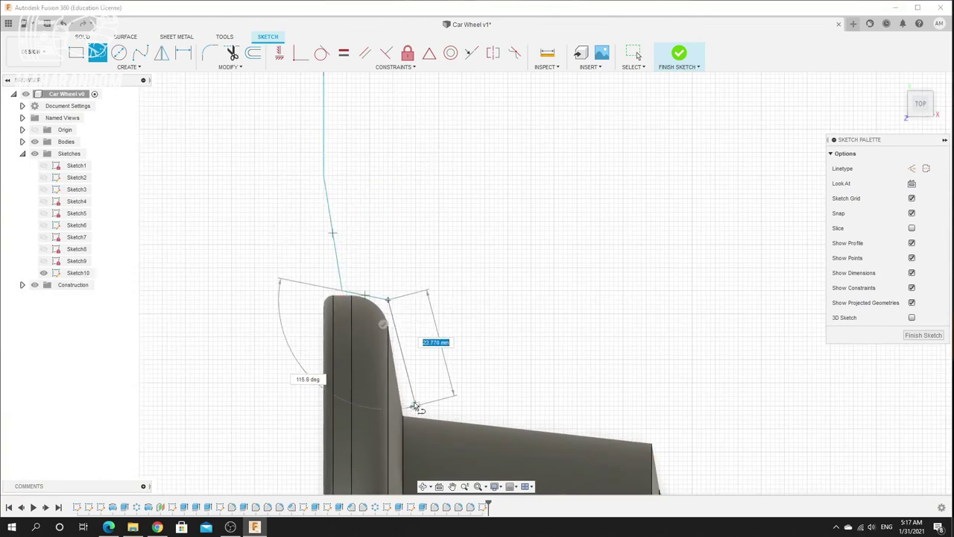
pyautogui.scroll(-6, 410, 406)
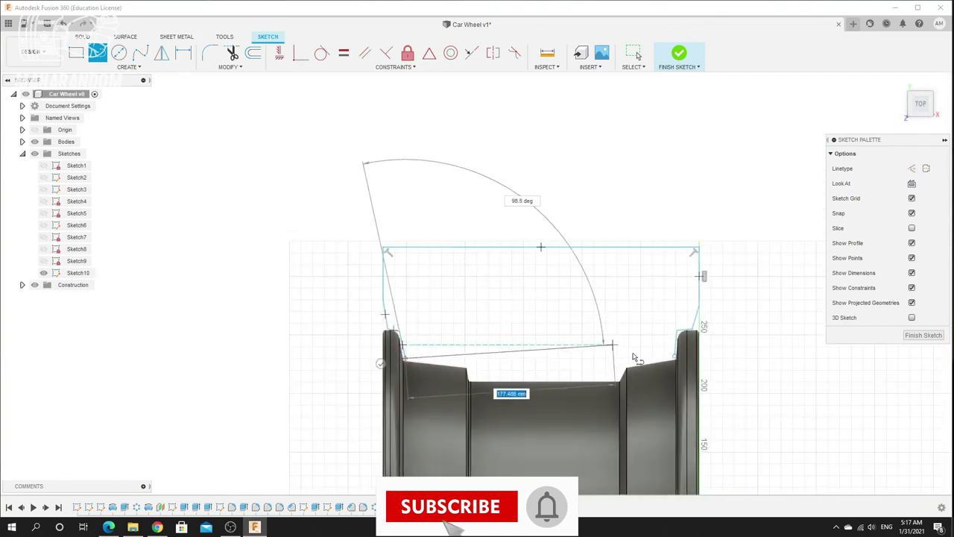
pyautogui.click(675, 358)
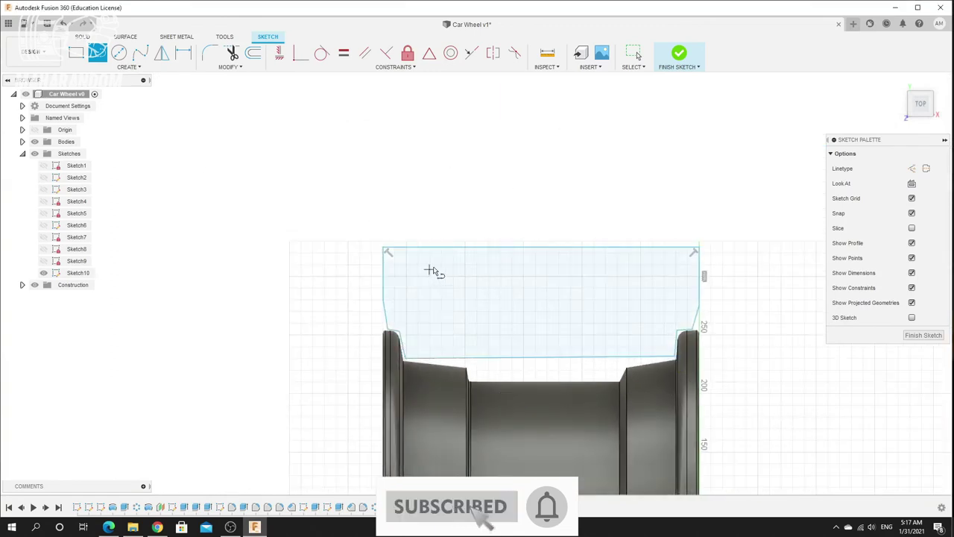
# Fillet both outer corners of the tire profile with a 30 mm radius
pyautogui.scroll(2, 462, 270)
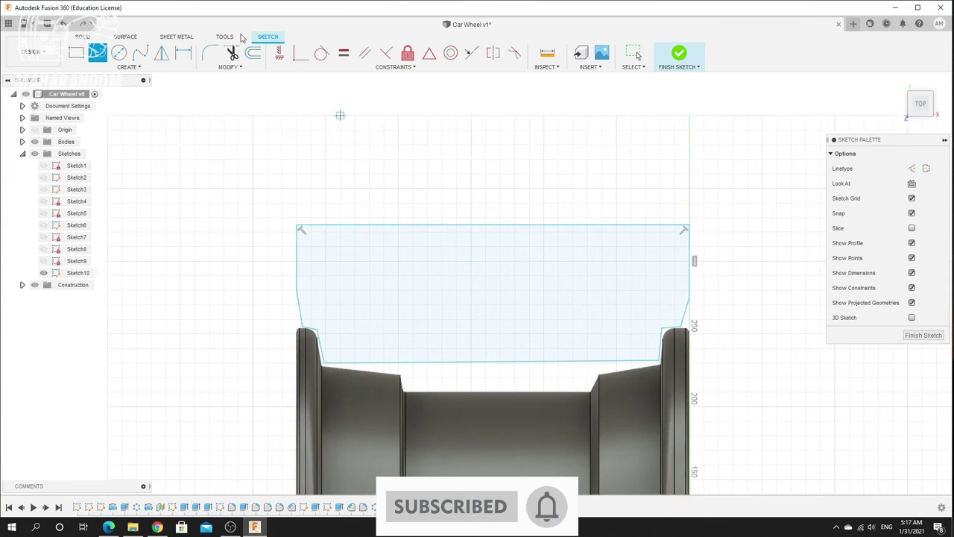
pyautogui.click(209, 52)
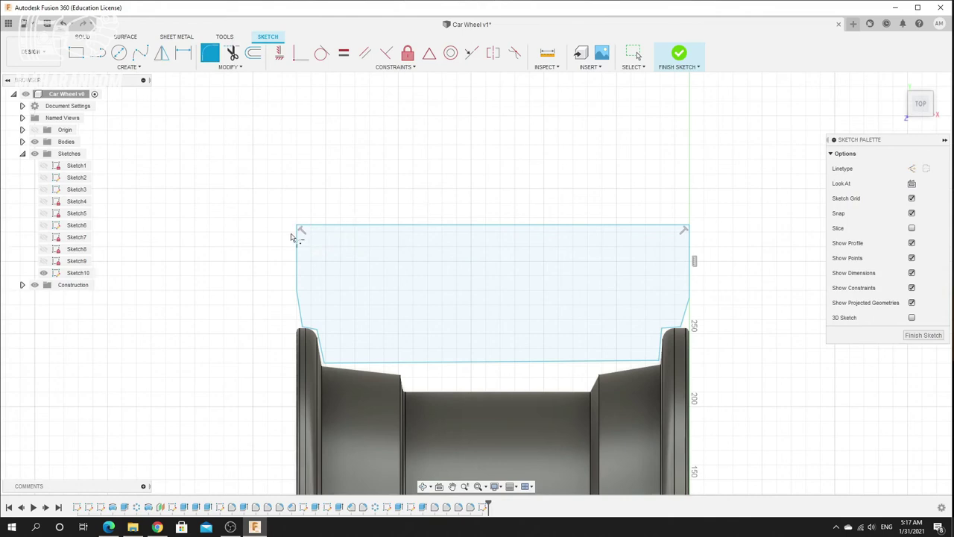
pyautogui.click(301, 225)
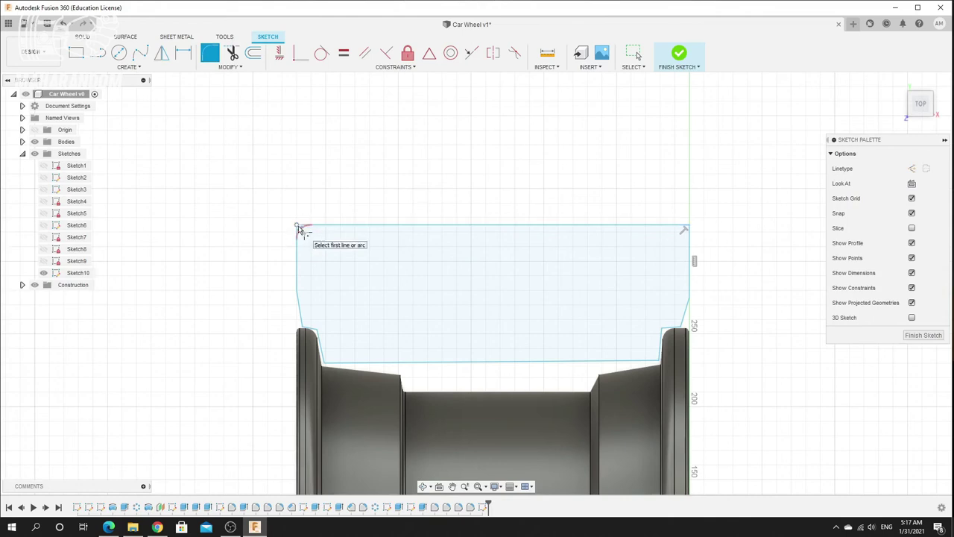
pyautogui.click(690, 228)
pyautogui.moveTo(688, 219); pyautogui.dragTo(680, 234)
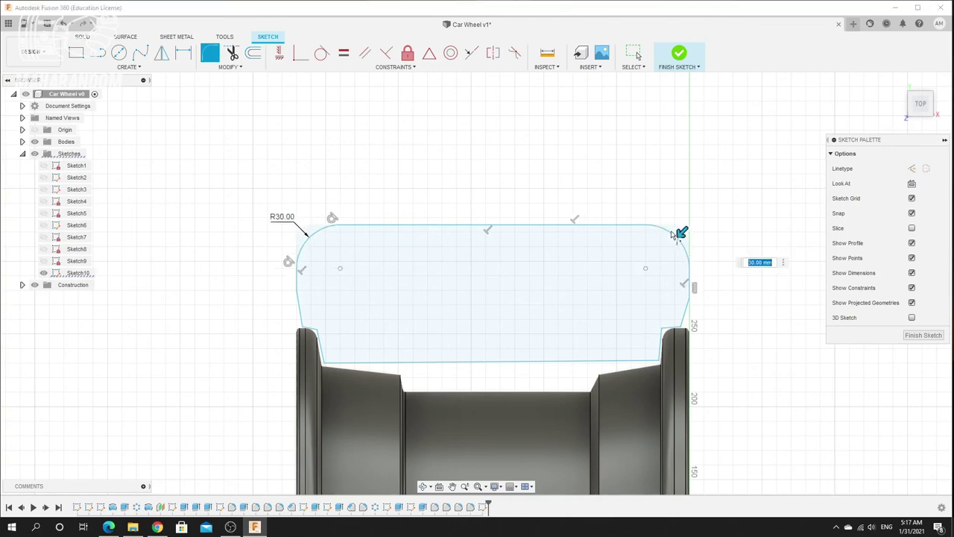
pyautogui.rightClick(654, 169)
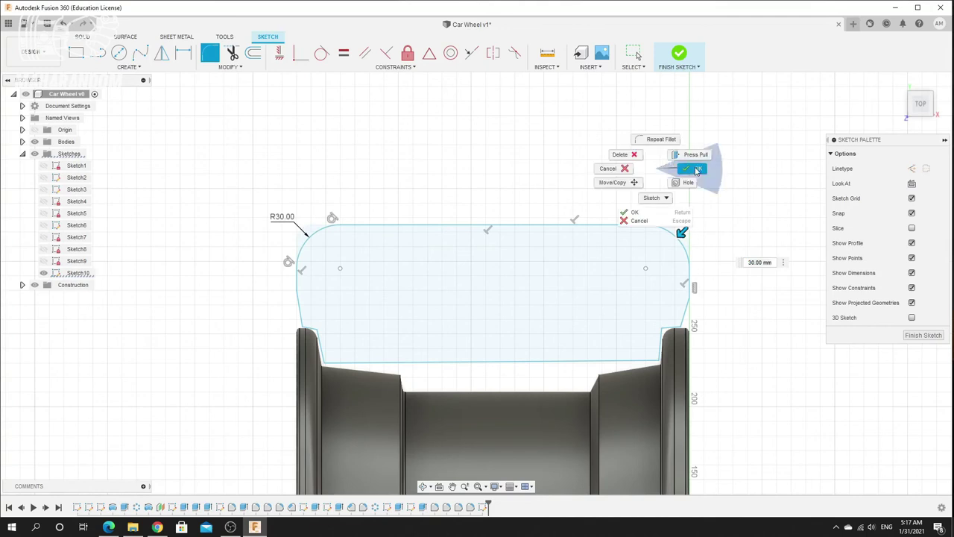
pyautogui.click(697, 170)
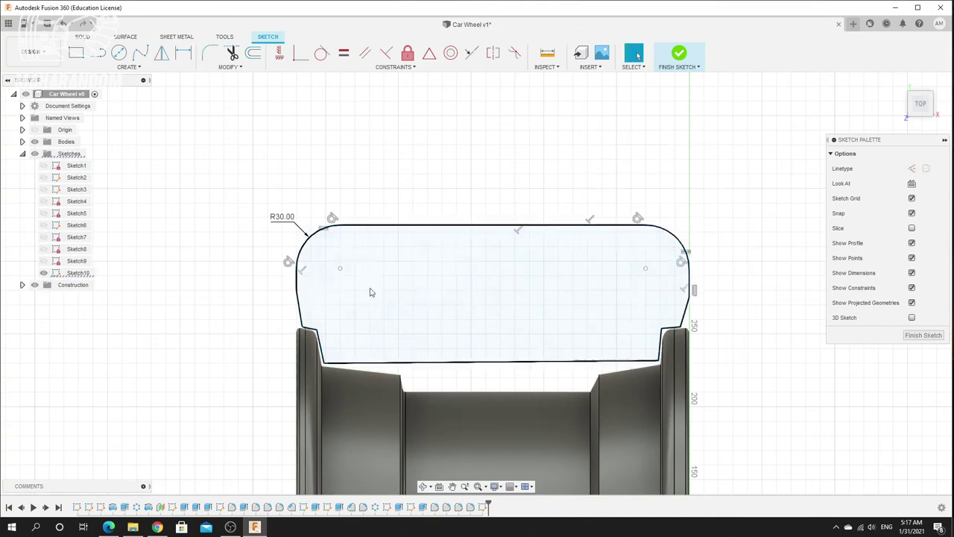
# Move the tire profile's tread line slightly outward, away from the rim
pyautogui.scroll(3, 296, 283)
pyautogui.scroll(-2, 293, 296)
pyautogui.scroll(-2, 294, 296)
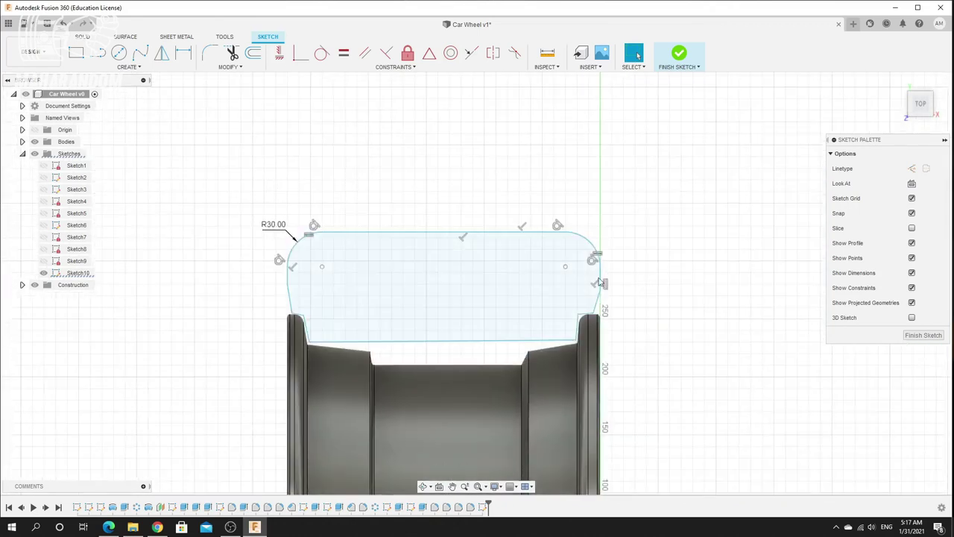
pyautogui.moveTo(471, 236); pyautogui.dragTo(471, 222)
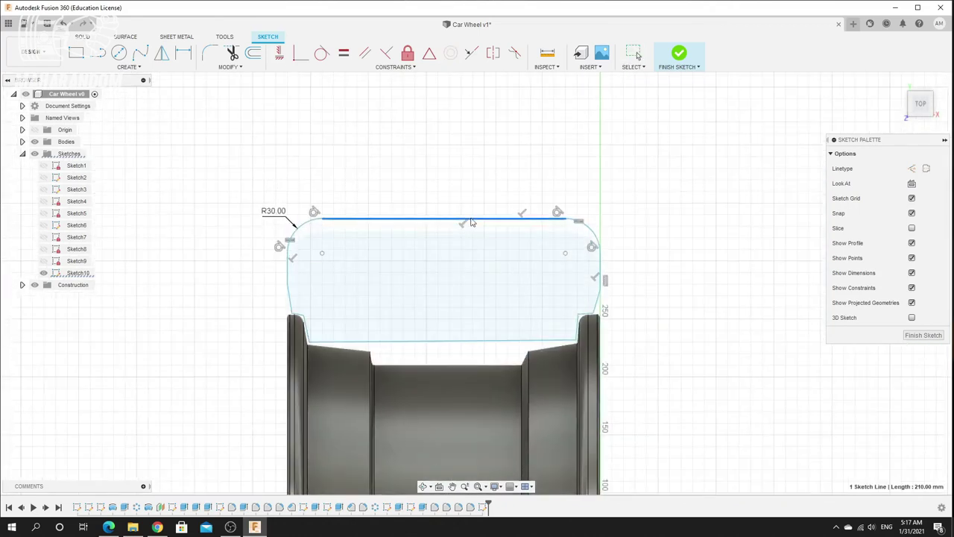
# Fillet both tire profile corners beside the rim flanges with a 5 mm radius and finish the sketch
pyautogui.scroll(-2, 466, 249)
pyautogui.scroll(5, 451, 261)
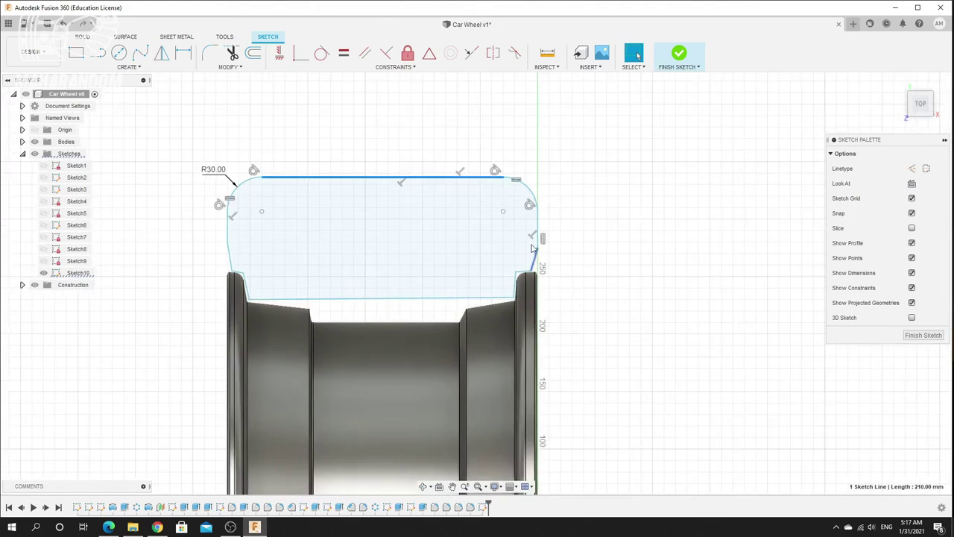
pyautogui.click(209, 51)
pyautogui.click(533, 300)
pyautogui.scroll(-3, 596, 291)
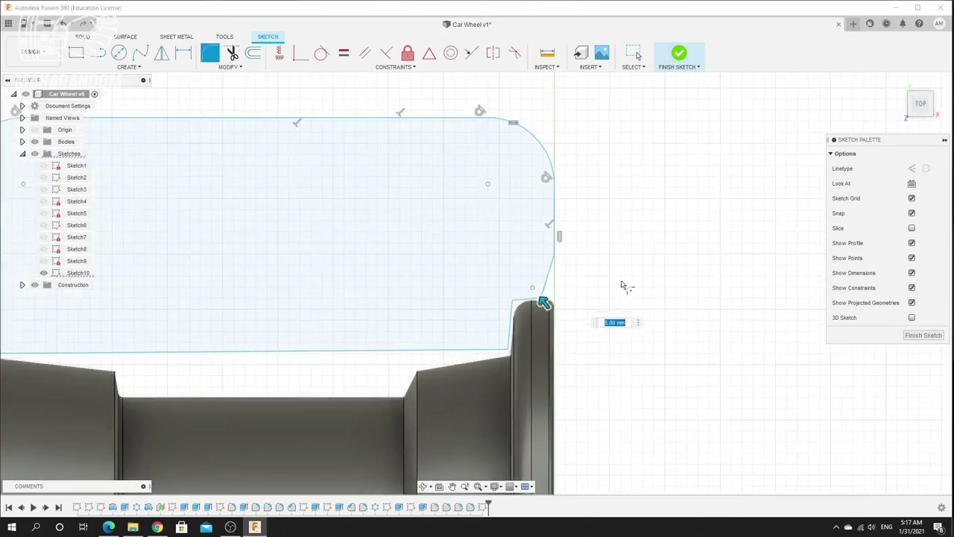
pyautogui.scroll(4, 216, 276)
pyautogui.click(298, 300)
pyautogui.scroll(-3, 383, 278)
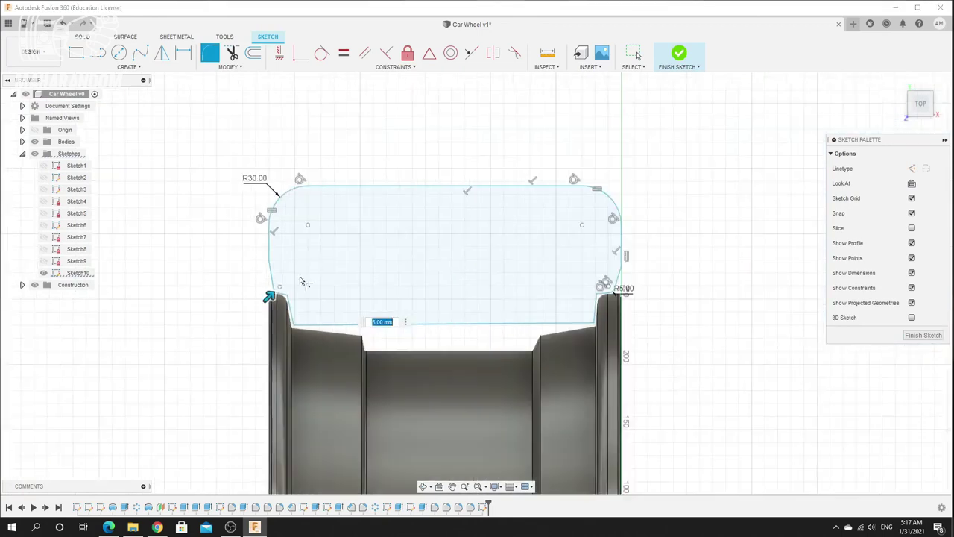
pyautogui.click(678, 54)
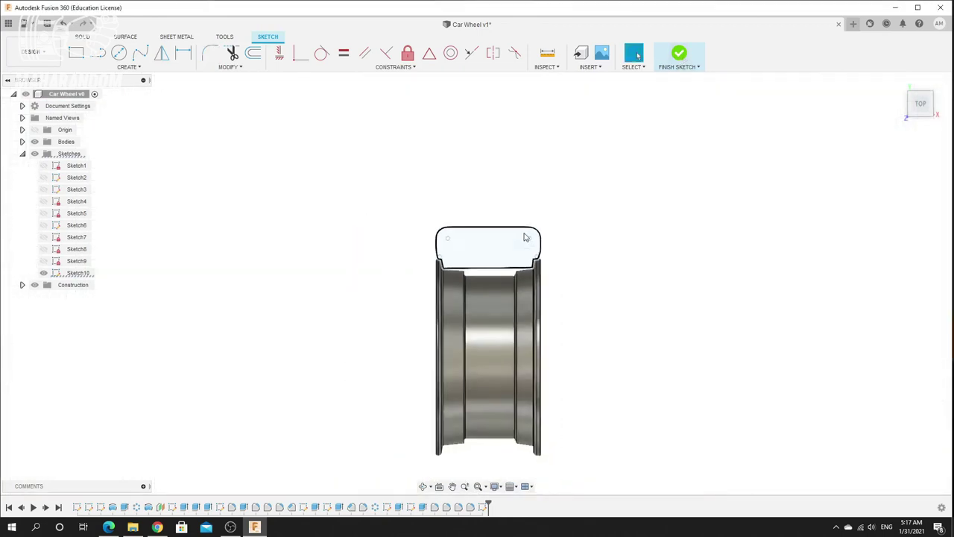
# Revolve the tire profile 360 degrees around the wheel's centre axis as a new body
pyautogui.moveTo(388, 259)
pyautogui.keyDown('shift'); pyautogui.mouseDown(button='middle')
pyautogui.moveTo(354, 264)
pyautogui.moveTo(402, 258)
pyautogui.mouseUp(button='middle'); pyautogui.keyUp('shift')
pyautogui.scroll(-4, 417, 246)
pyautogui.scroll(3, 306, 233)
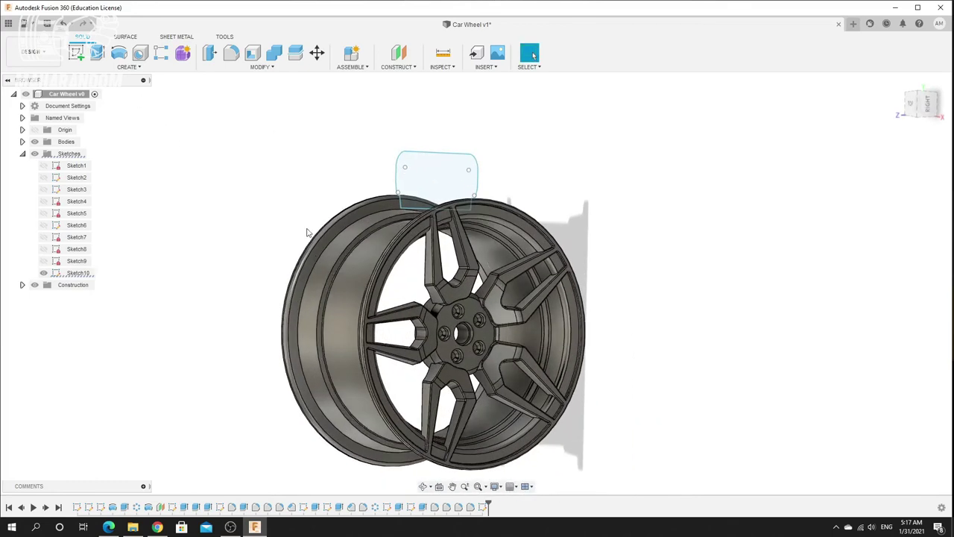
pyautogui.click(114, 55)
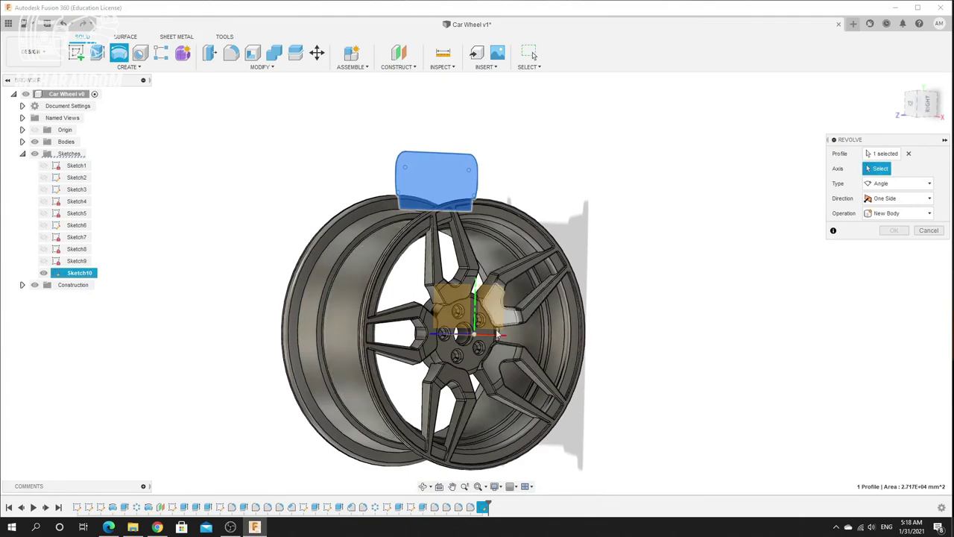
pyautogui.keyDown('shift'); pyautogui.moveTo(477, 339); pyautogui.dragTo(476, 378, button='middle'); pyautogui.keyUp('shift')
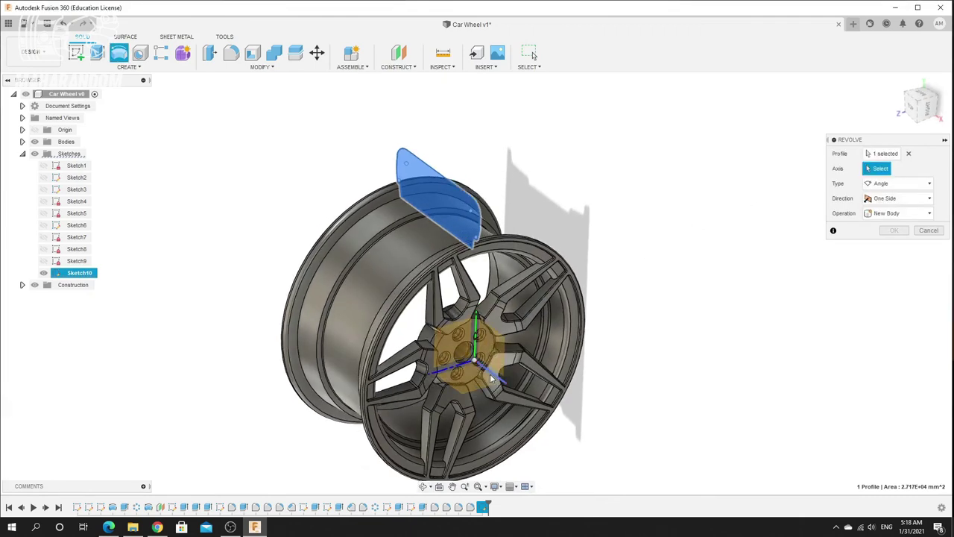
pyautogui.click(492, 378)
pyautogui.click(930, 228)
pyautogui.click(898, 231)
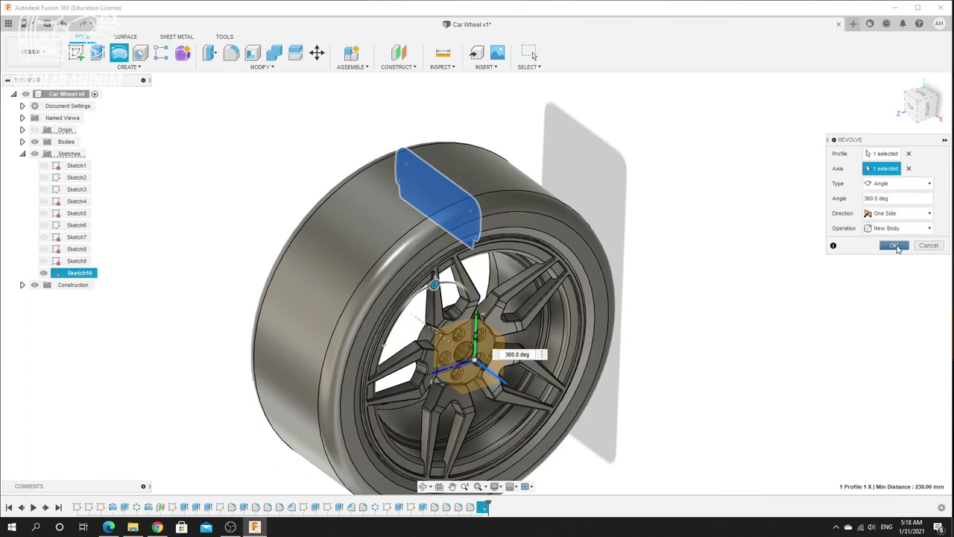
pyautogui.click(898, 246)
# Edit the tire profile sketch, move the tread line inward towards the rim, and set the outer corner radius to 20 mm
pyautogui.keyDown('shift'); pyautogui.moveTo(605, 282); pyautogui.dragTo(751, 209, button='middle'); pyautogui.keyUp('shift')
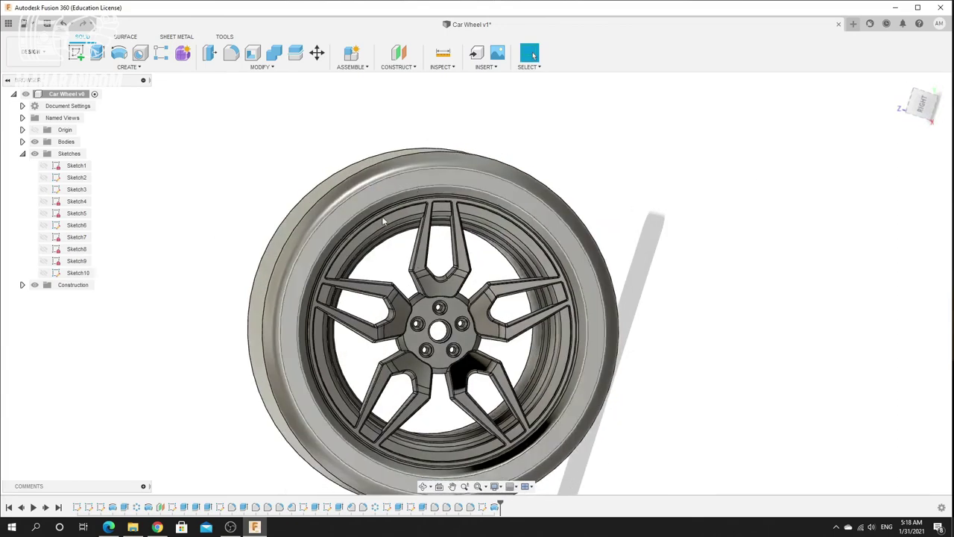
pyautogui.rightClick(83, 276)
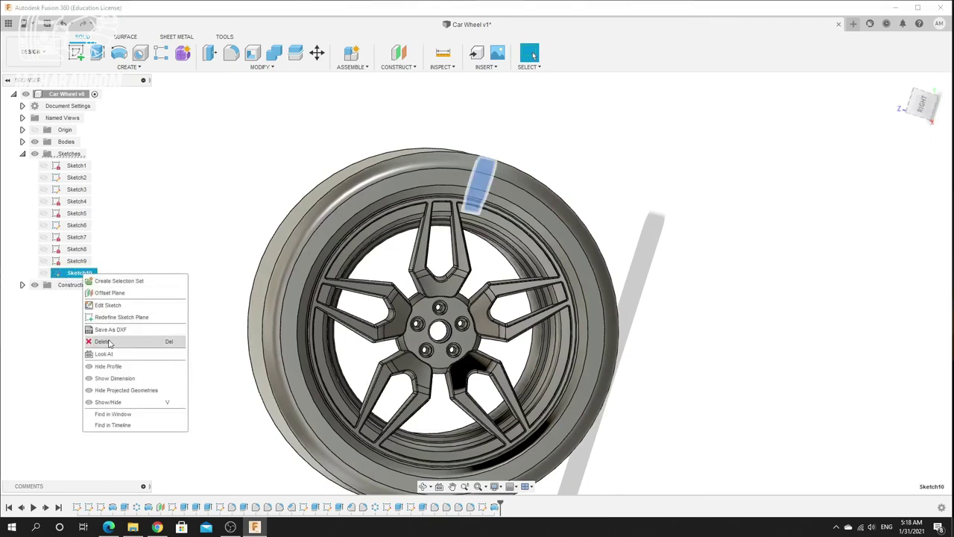
pyautogui.click(107, 305)
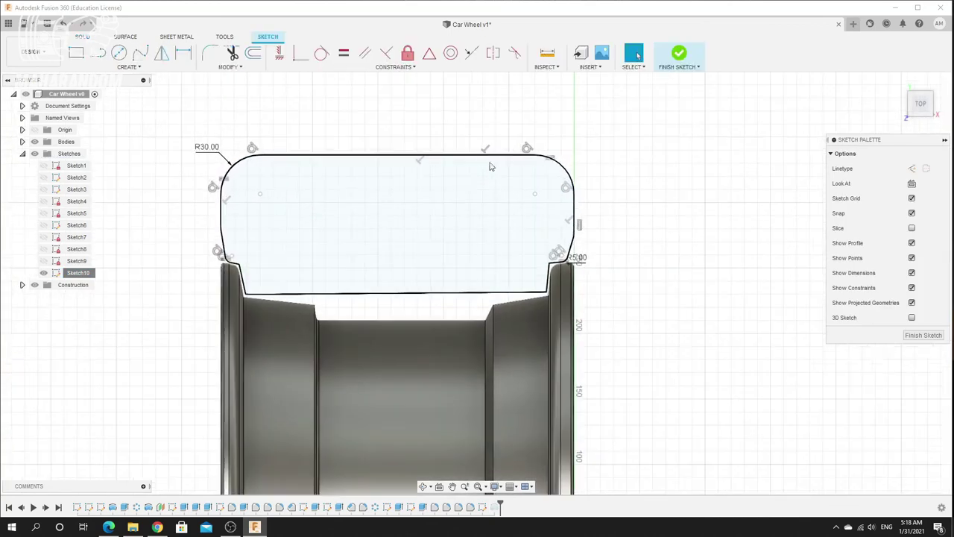
pyautogui.moveTo(477, 161); pyautogui.dragTo(480, 187)
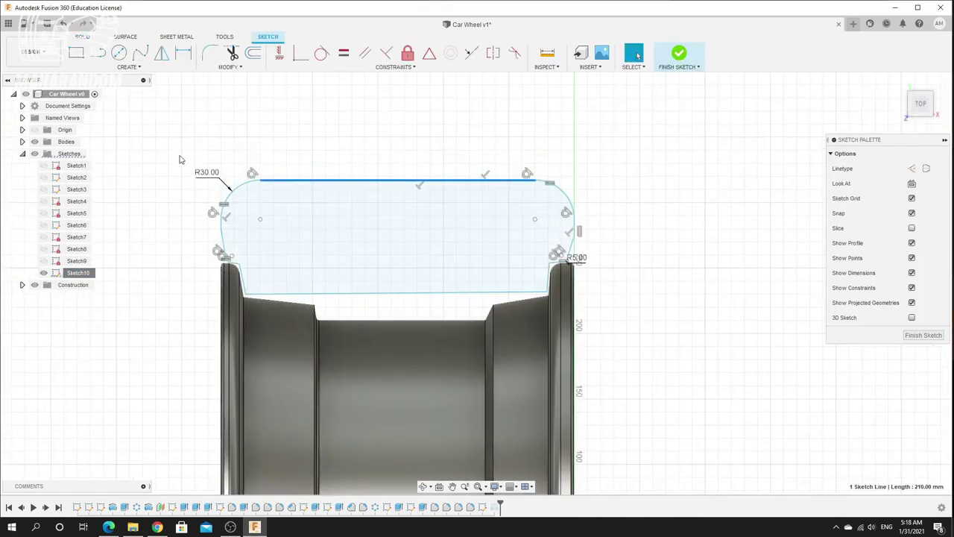
pyautogui.doubleClick(207, 173)
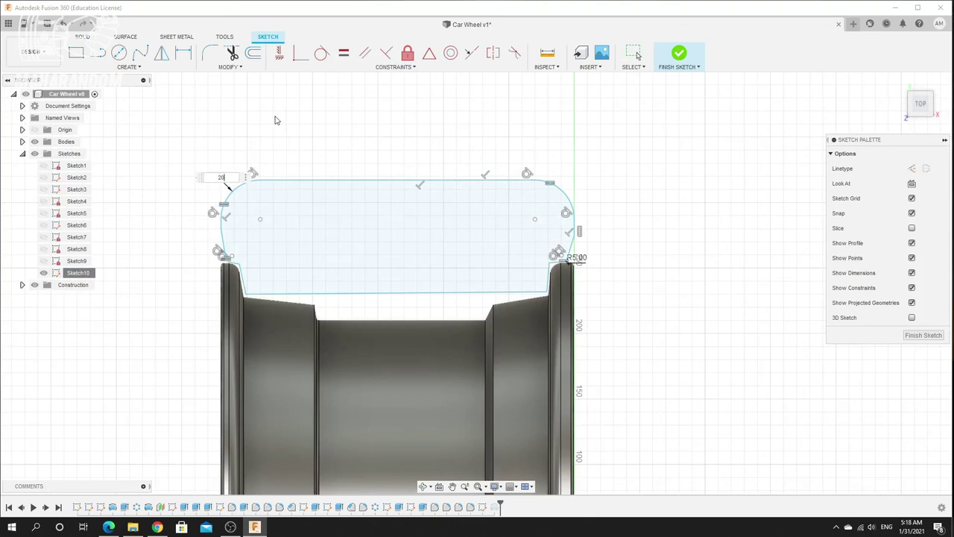
pyautogui.press('Return')
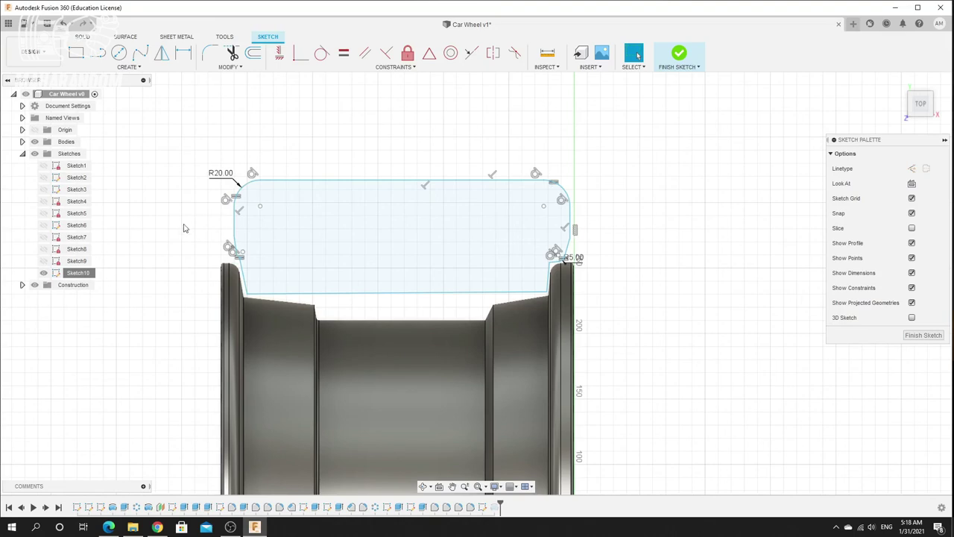
# Move the far-side sidewall lines back over the rim flange, placing the lower sidewall corner at about X -270, Y 270 mm
pyautogui.scroll(3, 201, 231)
pyautogui.moveTo(248, 227)
pyautogui.mouseDown()
pyautogui.moveTo(237, 227)
pyautogui.moveTo(253, 228)
pyautogui.mouseUp()
pyautogui.scroll(3, 240, 250)
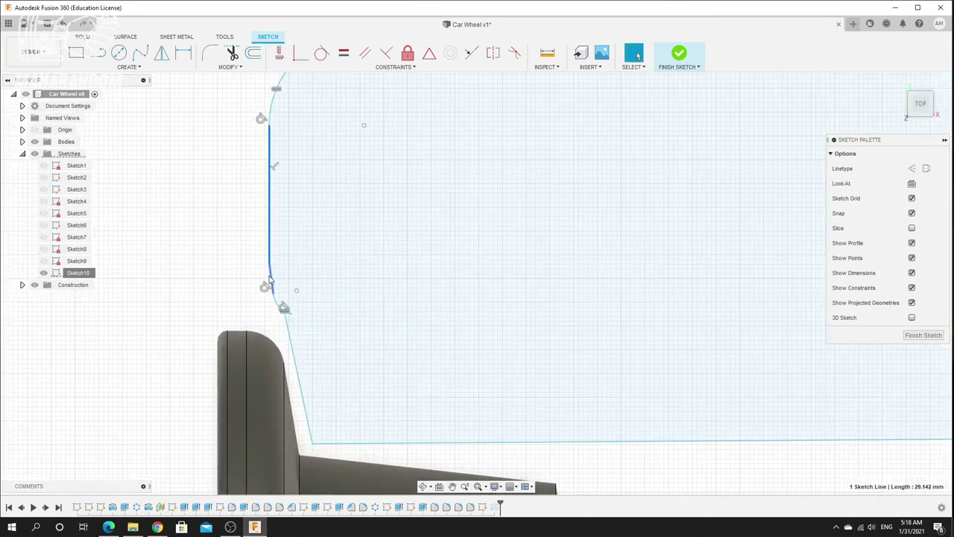
pyautogui.moveTo(270, 288); pyautogui.dragTo(222, 278)
pyautogui.moveTo(261, 306); pyautogui.dragTo(263, 333)
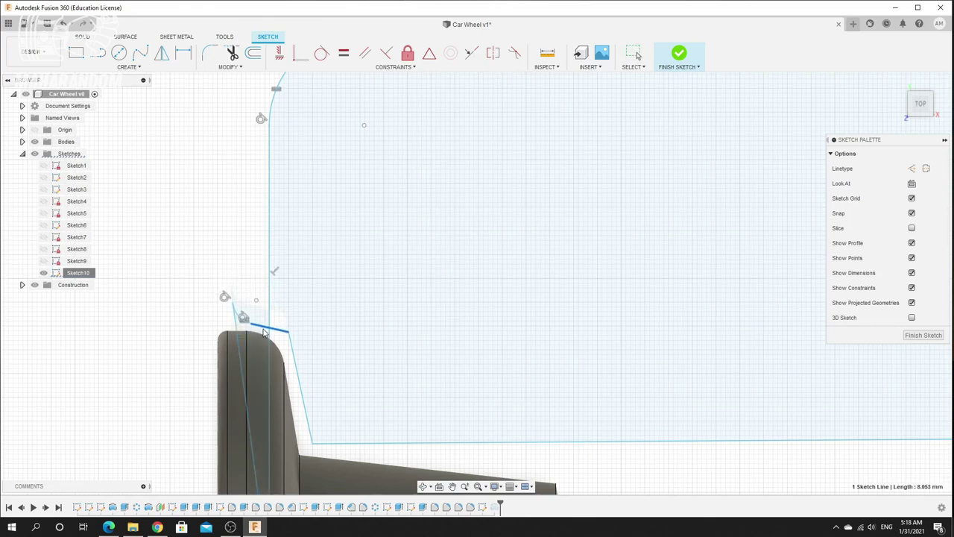
pyautogui.scroll(-3, 265, 335)
pyautogui.scroll(2, 255, 405)
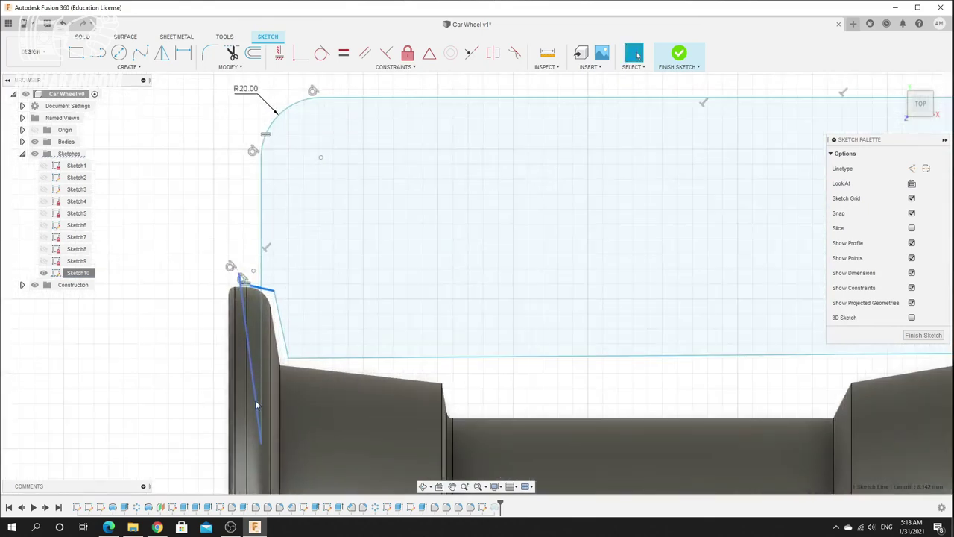
pyautogui.moveTo(260, 444)
pyautogui.mouseDown()
pyautogui.moveTo(246, 301)
pyautogui.moveTo(228, 239)
pyautogui.mouseUp()
pyautogui.scroll(-3, 181, 243)
pyautogui.scroll(4, 524, 213)
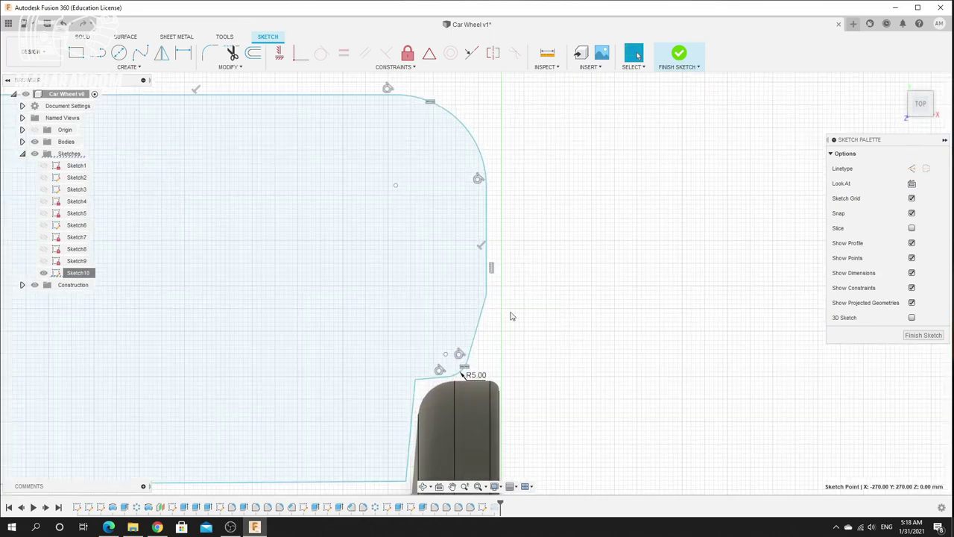
# Move the opposite sidewall and its lower fillet outward, with the fillet centre at about X -8, Y 260 mm, and finish the sketch
pyautogui.moveTo(486, 217); pyautogui.dragTo(495, 220)
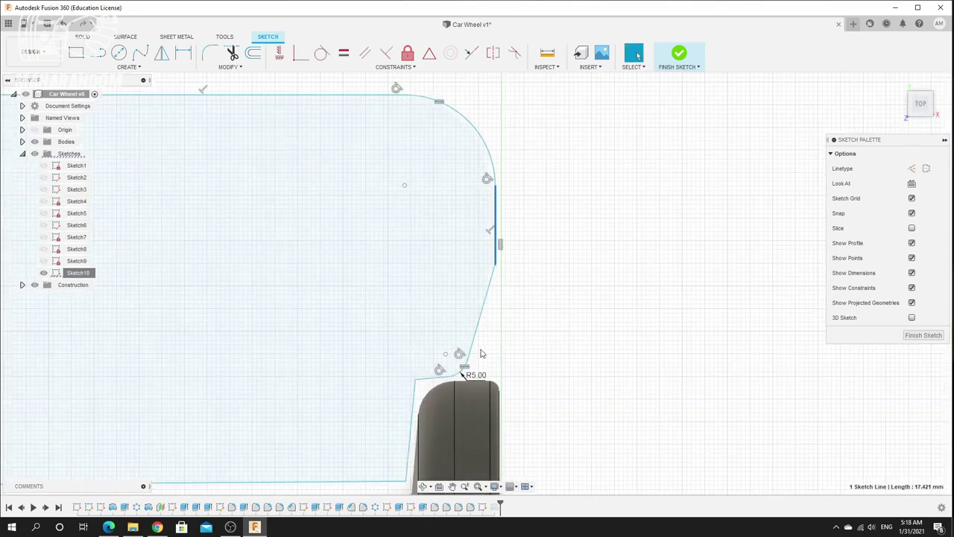
pyautogui.click(439, 379)
pyautogui.moveTo(447, 353); pyautogui.dragTo(468, 352)
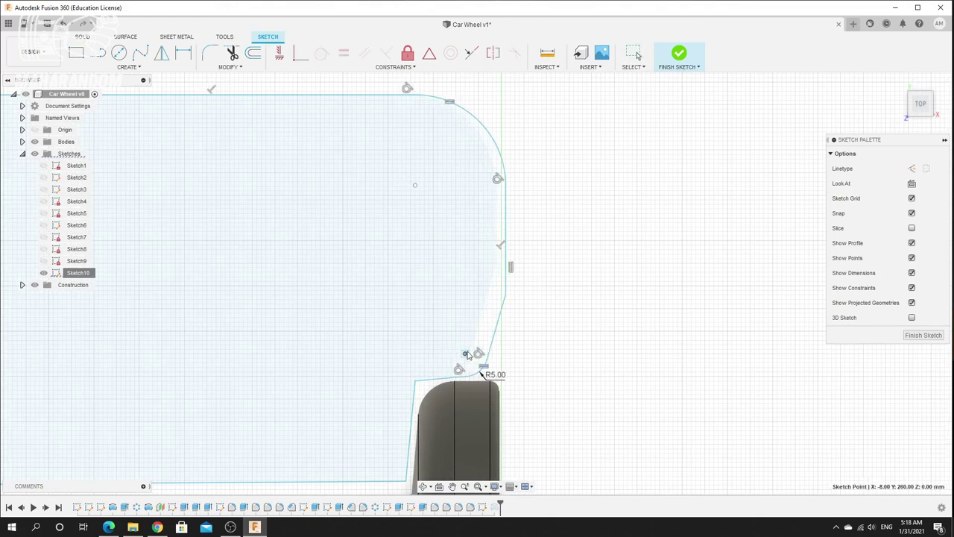
pyautogui.click(676, 56)
pyautogui.keyDown('shift'); pyautogui.moveTo(510, 265); pyautogui.dragTo(414, 275, button='middle'); pyautogui.keyUp('shift')
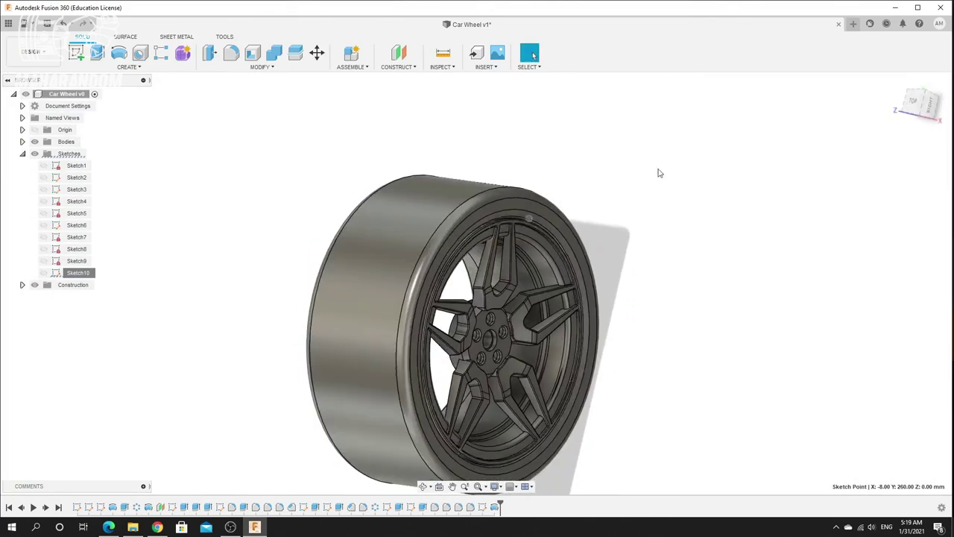
pyautogui.scroll(-3, 462, 321)
pyautogui.scroll(3, 463, 321)
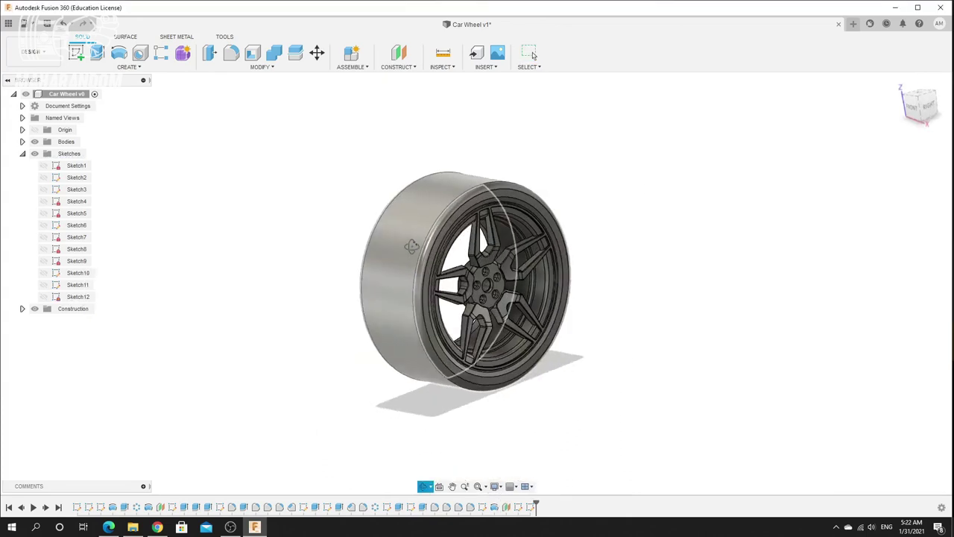
# Switch to the Render workspace and bring the wheel and tire into an angled close-up view
pyautogui.keyDown('shift'); pyautogui.moveTo(412, 246); pyautogui.dragTo(428, 204, button='middle'); pyautogui.keyUp('shift')
pyautogui.scroll(3, 429, 203)
pyautogui.click(33, 52)
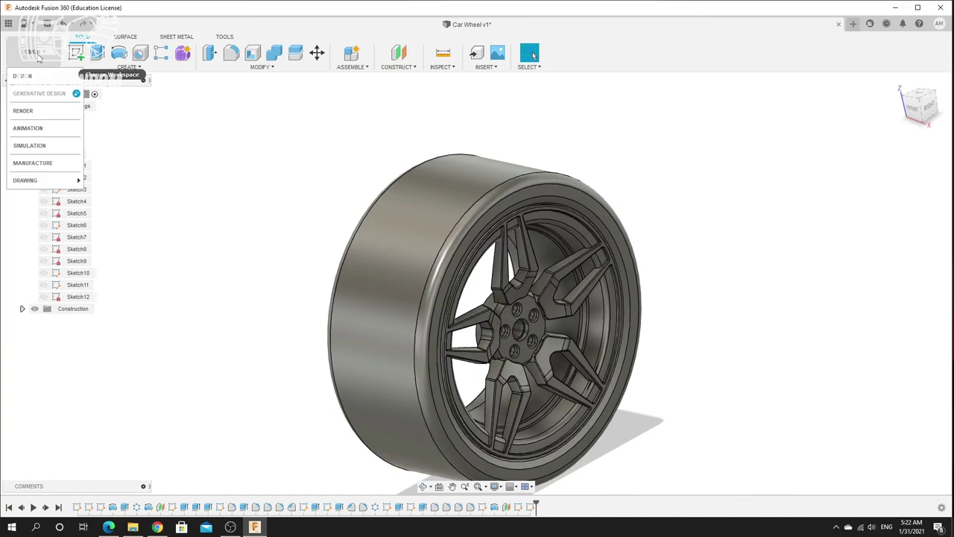
pyautogui.click(24, 110)
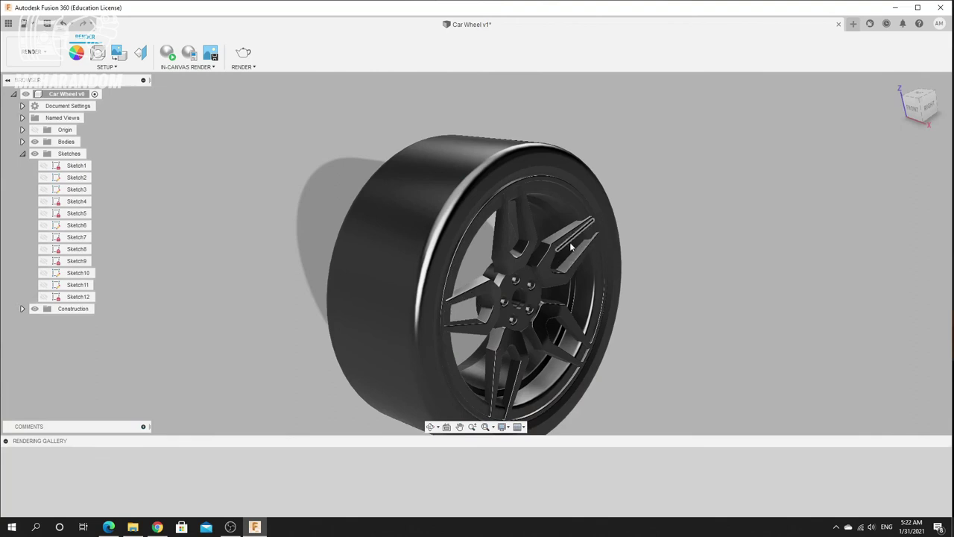
pyautogui.scroll(3, 512, 173)
pyautogui.scroll(-1, 484, 212)
pyautogui.scroll(2, 456, 147)
pyautogui.keyDown('shift'); pyautogui.moveTo(455, 149); pyautogui.dragTo(439, 187, button='middle'); pyautogui.keyUp('shift')
pyautogui.scroll(-5, 439, 187)
pyautogui.scroll(3, 436, 192)
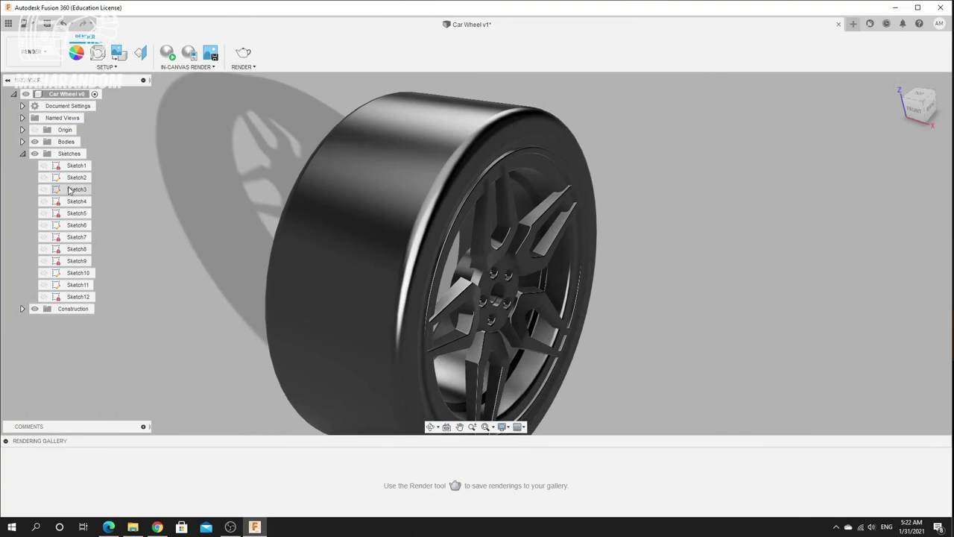
# Search the appearance library for rubber and apply Rubber - Soft to the tire body
pyautogui.press('a')
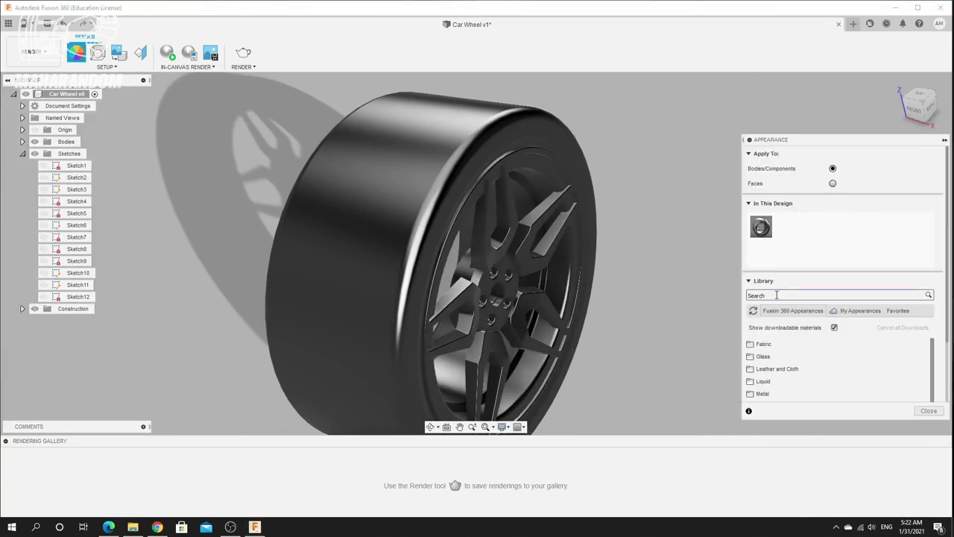
pyautogui.click(778, 295)
pyautogui.write('rubber')
pyautogui.scroll(-1, 783, 358)
pyautogui.moveTo(775, 362); pyautogui.dragTo(462, 206)
pyautogui.keyDown('shift'); pyautogui.moveTo(462, 206); pyautogui.dragTo(419, 170, button='middle'); pyautogui.keyUp('shift')
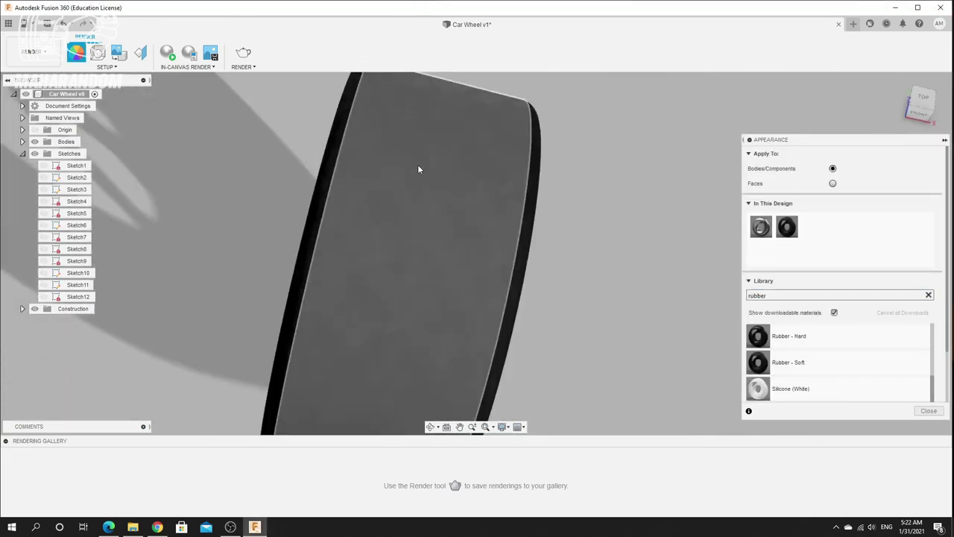
pyautogui.doubleClick(787, 227)
pyautogui.click(718, 361)
pyautogui.scroll(-3, 693, 237)
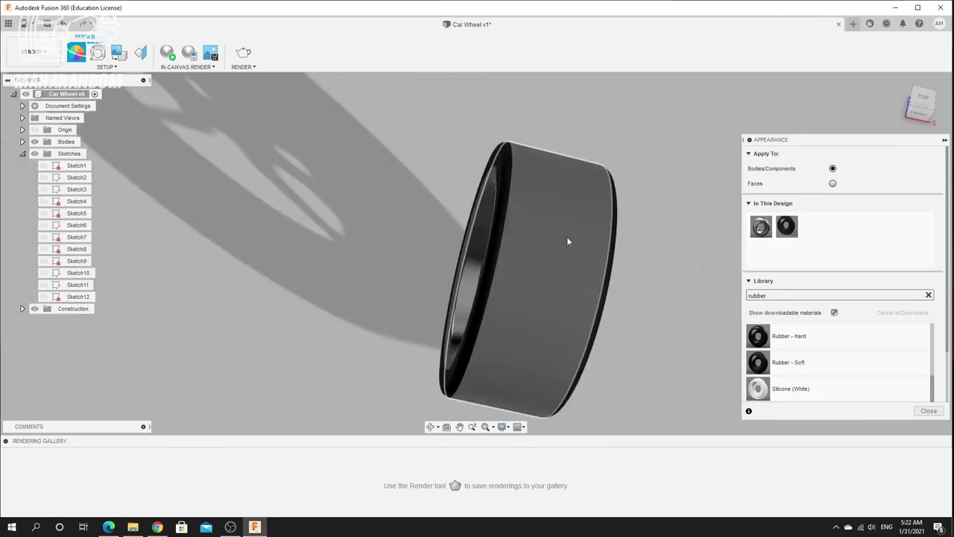
# Browse the library's metal appearances and apply Aluminum - Satin to the wheel body
pyautogui.keyDown('shift'); pyautogui.moveTo(568, 240); pyautogui.dragTo(454, 246, button='middle'); pyautogui.keyUp('shift')
pyautogui.scroll(4, 454, 298)
pyautogui.scroll(-2, 818, 306)
pyautogui.doubleClick(779, 233)
pyautogui.write('allum')
pyautogui.click(928, 233)
pyautogui.scroll(-1, 783, 328)
pyautogui.click(785, 293)
pyautogui.scroll(-1, 817, 322)
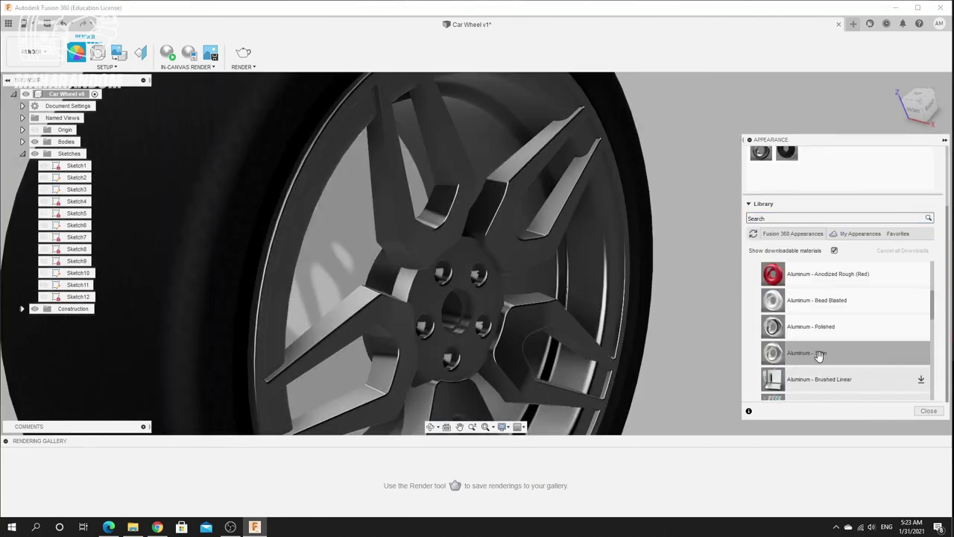
pyautogui.moveTo(818, 355); pyautogui.dragTo(517, 243)
pyautogui.moveTo(585, 119); pyautogui.dragTo(667, 190, button='middle')
pyautogui.keyDown('shift'); pyautogui.moveTo(622, 163); pyautogui.dragTo(656, 238, button='middle'); pyautogui.keyUp('shift')
pyautogui.scroll(3, 762, 313)
# Find the rough powder coat paints and apply Powder Coat - Rough (Black) to a single side face of a spoke
pyautogui.click(756, 294)
pyautogui.scroll(-2, 780, 339)
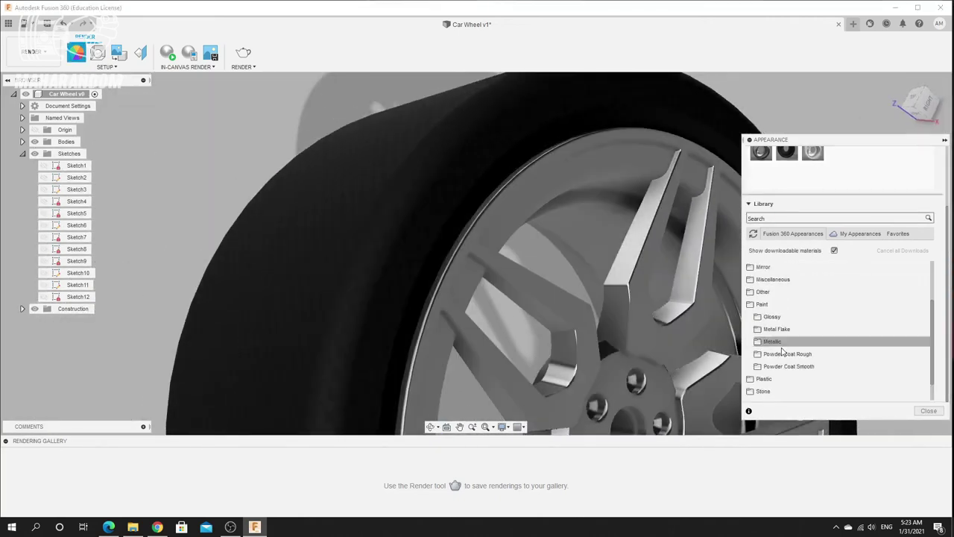
pyautogui.click(759, 329)
pyautogui.scroll(-1, 809, 350)
pyautogui.moveTo(848, 313); pyautogui.dragTo(619, 306)
pyautogui.scroll(-3, 805, 358)
pyautogui.scroll(3, 800, 350)
pyautogui.moveTo(801, 377); pyautogui.dragTo(600, 328)
pyautogui.scroll(3, 630, 285)
pyautogui.keyDown('shift'); pyautogui.moveTo(600, 328); pyautogui.dragTo(582, 358, button='middle'); pyautogui.keyUp('shift')
pyautogui.scroll(-5, 613, 305)
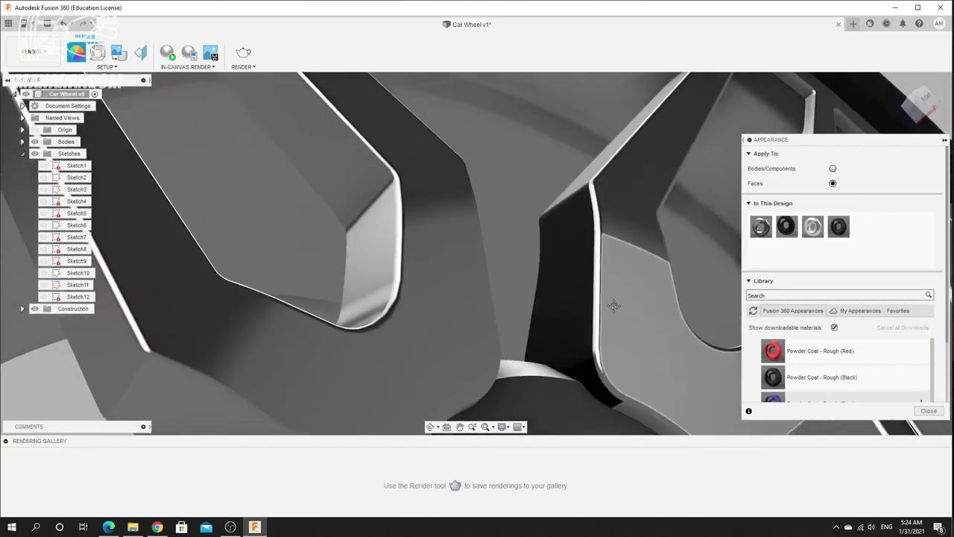
# Apply Powder Coat - Rough (Black) to spoke side faces close to the hub
pyautogui.moveTo(773, 377); pyautogui.dragTo(611, 316)
pyautogui.scroll(-3, 621, 317)
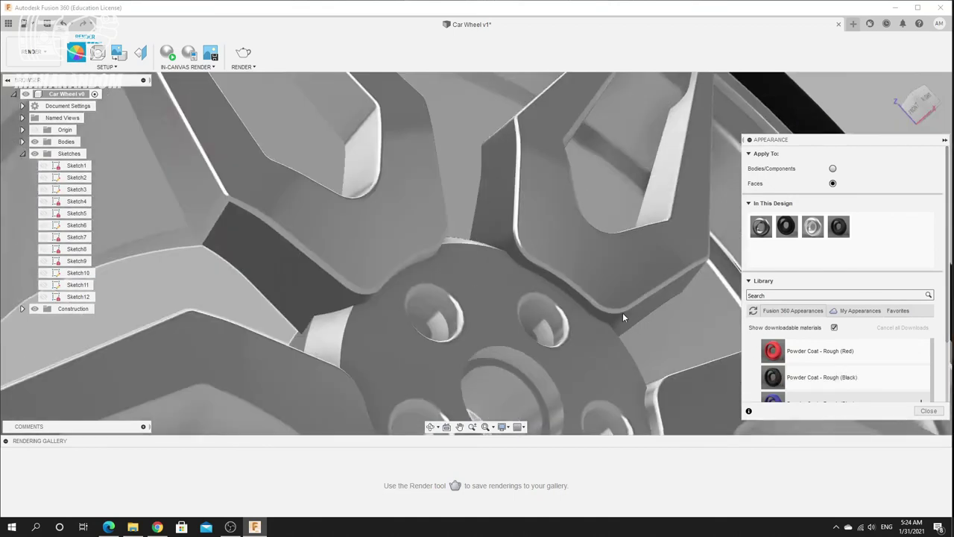
pyautogui.keyDown('shift'); pyautogui.moveTo(622, 317); pyautogui.dragTo(597, 268, button='middle'); pyautogui.keyUp('shift')
pyautogui.moveTo(772, 377); pyautogui.dragTo(433, 341)
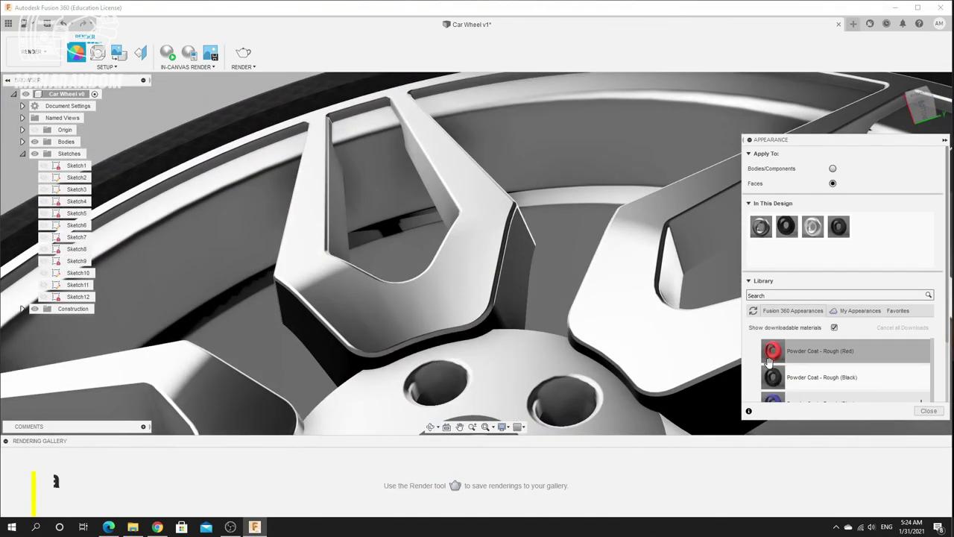
pyautogui.keyDown('shift'); pyautogui.moveTo(521, 298); pyautogui.dragTo(434, 247, button='middle'); pyautogui.keyUp('shift')
pyautogui.scroll(5, 462, 345)
# Continue applying Powder Coat - Rough (Black) to individual side and pocket wall faces of the upper spokes
pyautogui.moveTo(773, 377); pyautogui.dragTo(409, 340)
pyautogui.scroll(-3, 539, 234)
pyautogui.keyDown('shift'); pyautogui.moveTo(539, 234); pyautogui.dragTo(581, 268, button='middle'); pyautogui.keyUp('shift')
pyautogui.moveTo(773, 377); pyautogui.dragTo(567, 270)
pyautogui.keyDown('shift'); pyautogui.moveTo(566, 270); pyautogui.dragTo(447, 164, button='middle'); pyautogui.keyUp('shift')
pyautogui.moveTo(772, 377); pyautogui.dragTo(658, 281)
pyautogui.scroll(-4, 658, 280)
pyautogui.keyDown('shift'); pyautogui.moveTo(658, 280); pyautogui.dragTo(587, 276, button='middle'); pyautogui.keyUp('shift')
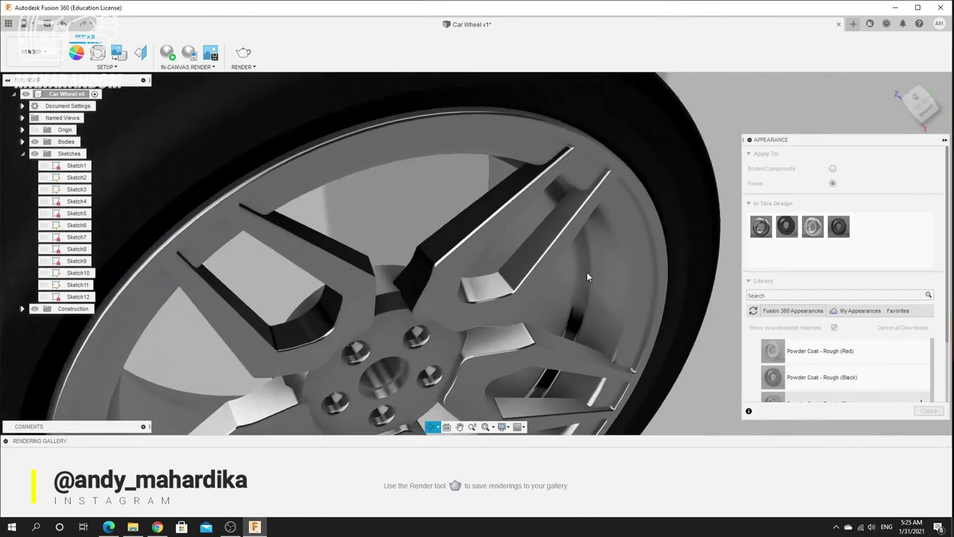
# Coat the remaining uncoated wall faces of the neighbouring spoke with Powder Coat - Rough (Black)
pyautogui.scroll(4, 511, 289)
pyautogui.moveTo(772, 377); pyautogui.dragTo(428, 277)
pyautogui.scroll(-5, 522, 306)
pyautogui.scroll(5, 507, 343)
pyautogui.moveTo(781, 377); pyautogui.dragTo(466, 272)
pyautogui.moveTo(654, 253); pyautogui.dragTo(654, 253)
# Apply Powder Coat - Rough (Black) to the uncoated wall faces of the lower spoke, including its side face beside the hub
pyautogui.scroll(-4, 654, 253)
pyautogui.keyDown('shift'); pyautogui.moveTo(653, 253); pyautogui.dragTo(492, 251, button='middle'); pyautogui.keyUp('shift')
pyautogui.scroll(2, 492, 251)
pyautogui.moveTo(781, 377); pyautogui.dragTo(396, 287)
pyautogui.scroll(-4, 335, 298)
pyautogui.scroll(5, 335, 301)
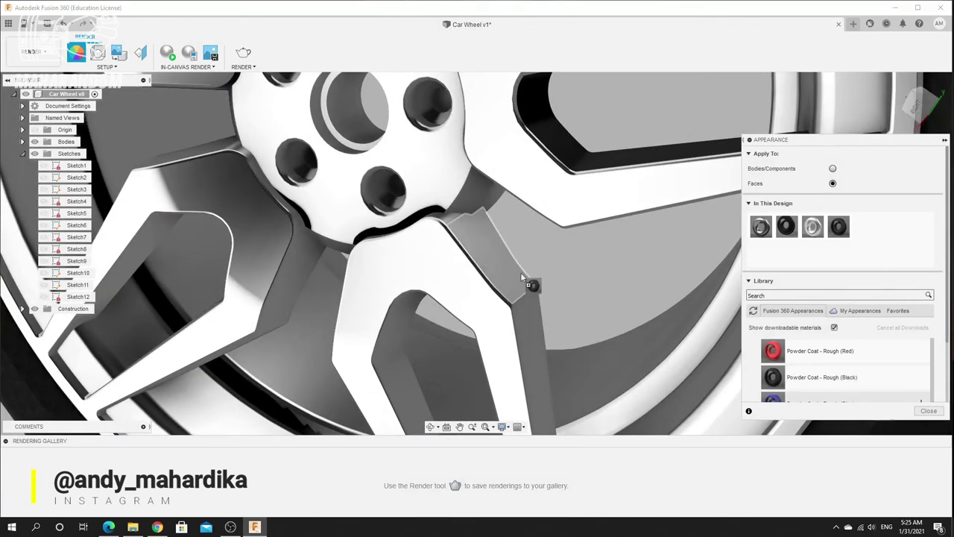
pyautogui.moveTo(775, 376); pyautogui.dragTo(415, 301)
# Coat the adjacent lower spoke's outer side wall and the end walls of its pocket with Powder Coat - Rough (Black)
pyautogui.keyDown('shift'); pyautogui.moveTo(395, 373); pyautogui.dragTo(407, 209, button='middle'); pyautogui.keyUp('shift')
pyautogui.moveTo(352, 156); pyautogui.dragTo(352, 157)
pyautogui.moveTo(812, 376); pyautogui.dragTo(320, 290)
pyautogui.moveTo(812, 376); pyautogui.dragTo(224, 176)
pyautogui.moveTo(805, 376); pyautogui.dragTo(266, 171)
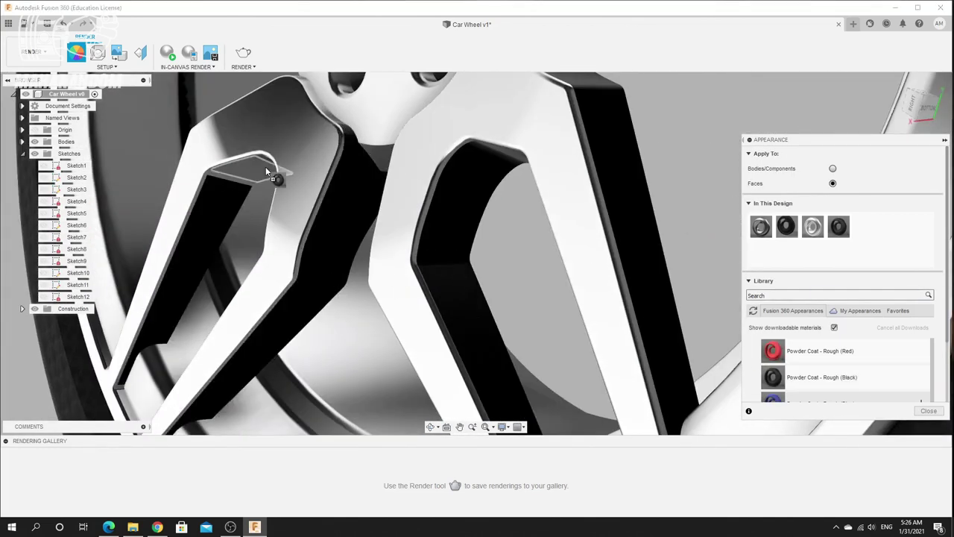
pyautogui.moveTo(319, 108); pyautogui.dragTo(320, 109)
# Apply Powder Coat - Rough (Black) to the remaining outer side walls of the two neighbouring spokes on the uncoated side of the hub
pyautogui.scroll(-5, 388, 112)
pyautogui.moveTo(395, 82); pyautogui.dragTo(496, 194, button='middle')
pyautogui.scroll(6, 496, 194)
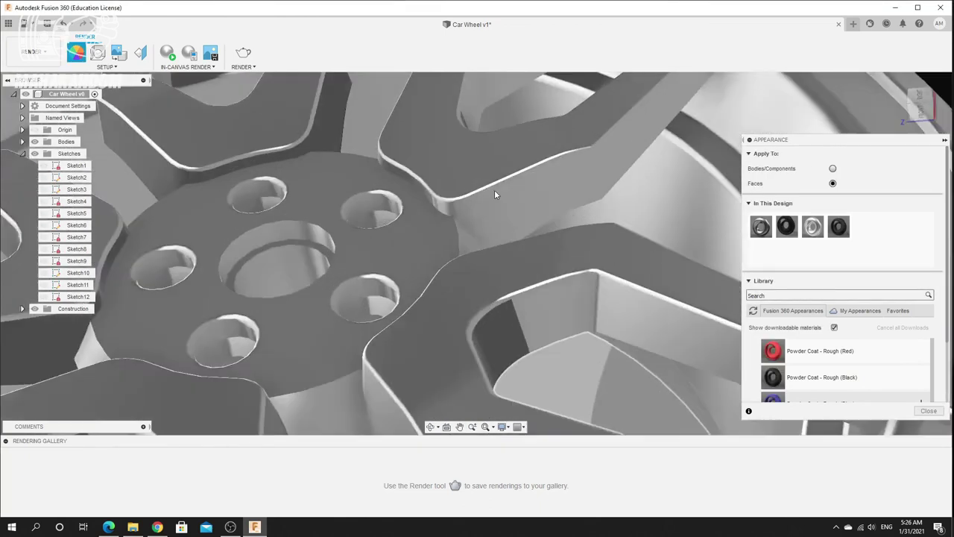
pyautogui.moveTo(838, 227); pyautogui.dragTo(592, 194)
pyautogui.scroll(-3, 539, 239)
pyautogui.scroll(-4, 843, 244)
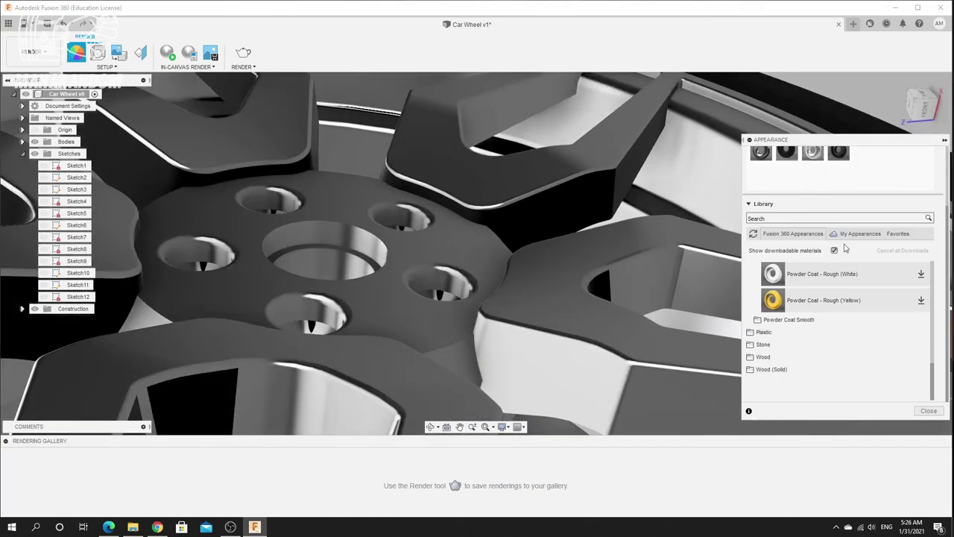
pyautogui.moveTo(671, 271); pyautogui.dragTo(672, 270)
pyautogui.moveTo(837, 153); pyautogui.dragTo(671, 278)
# Start coating the last uncoated spoke's side and pocket walls with Powder Coat - Rough (Black)
pyautogui.keyDown('shift'); pyautogui.moveTo(670, 277); pyautogui.dragTo(667, 223, button='middle'); pyautogui.keyUp('shift')
pyautogui.scroll(3, 667, 224)
pyautogui.moveTo(838, 153); pyautogui.dragTo(375, 223)
pyautogui.scroll(-8, 666, 335)
pyautogui.scroll(10, 432, 244)
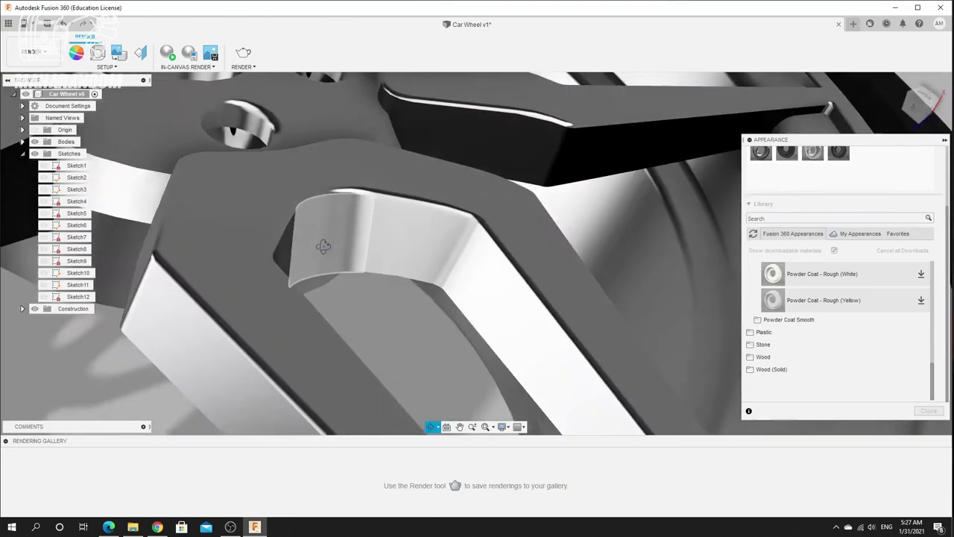
pyautogui.moveTo(432, 245); pyautogui.dragTo(433, 246)
pyautogui.moveTo(837, 153); pyautogui.dragTo(506, 298)
# Continue around the last spoke's pocket, applying Powder Coat - Rough (Black) to its remaining inner wall faces
pyautogui.scroll(-4, 507, 298)
pyautogui.keyDown('shift'); pyautogui.moveTo(507, 298); pyautogui.dragTo(443, 232, button='middle'); pyautogui.keyUp('shift')
pyautogui.scroll(4, 442, 232)
pyautogui.moveTo(837, 152); pyautogui.dragTo(520, 344)
pyautogui.scroll(-4, 520, 344)
pyautogui.scroll(5, 465, 268)
pyautogui.moveTo(837, 153); pyautogui.dragTo(462, 209)
pyautogui.scroll(-3, 467, 258)
# Cover the leftover uncoated wheel faces around the last spoke with Powder Coat - Rough (Black)
pyautogui.moveTo(838, 153); pyautogui.dragTo(451, 345)
pyautogui.scroll(-6, 452, 345)
pyautogui.keyDown('shift'); pyautogui.moveTo(451, 344); pyautogui.dragTo(387, 291, button='middle'); pyautogui.keyUp('shift')
pyautogui.scroll(8, 372, 294)
pyautogui.scroll(3, 839, 223)
pyautogui.moveTo(839, 225); pyautogui.dragTo(538, 240)
pyautogui.scroll(-6, 538, 240)
pyautogui.keyDown('shift'); pyautogui.moveTo(538, 240); pyautogui.dragTo(485, 215, button='middle'); pyautogui.keyUp('shift')
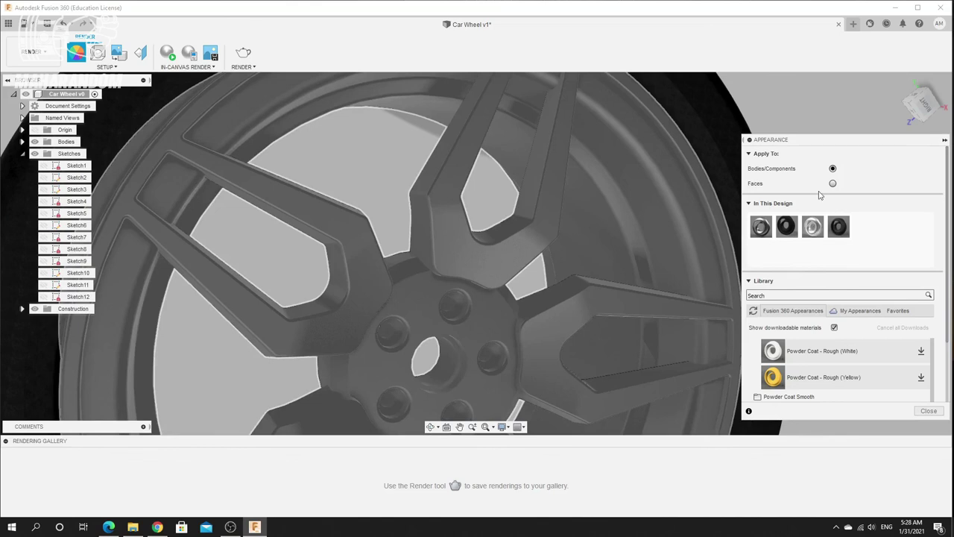
# Set appearances to apply to faces and put the design's aluminum appearance on the front faces of the spokes
pyautogui.click(833, 183)
pyautogui.moveTo(812, 226); pyautogui.dragTo(445, 213)
pyautogui.moveTo(805, 226); pyautogui.dragTo(559, 328)
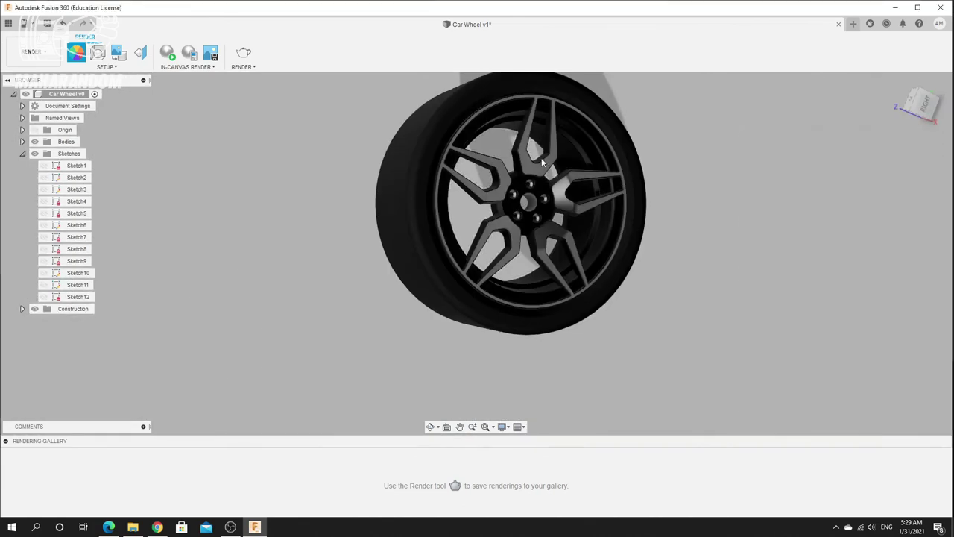
# Frame the whole wheel from a low, angled front-right viewpoint, starting from the home view, as the render composition
pyautogui.scroll(-3, 545, 169)
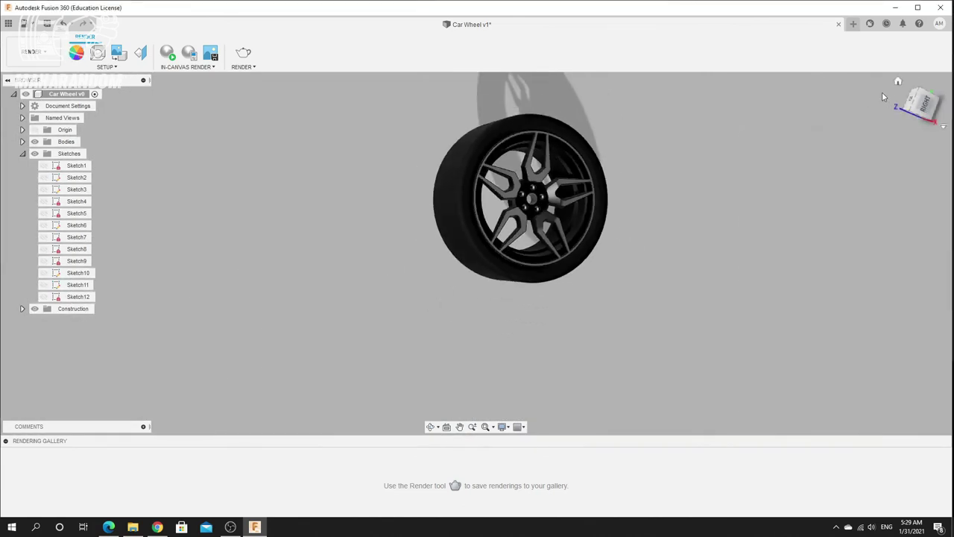
pyautogui.click(898, 84)
pyautogui.scroll(3, 473, 271)
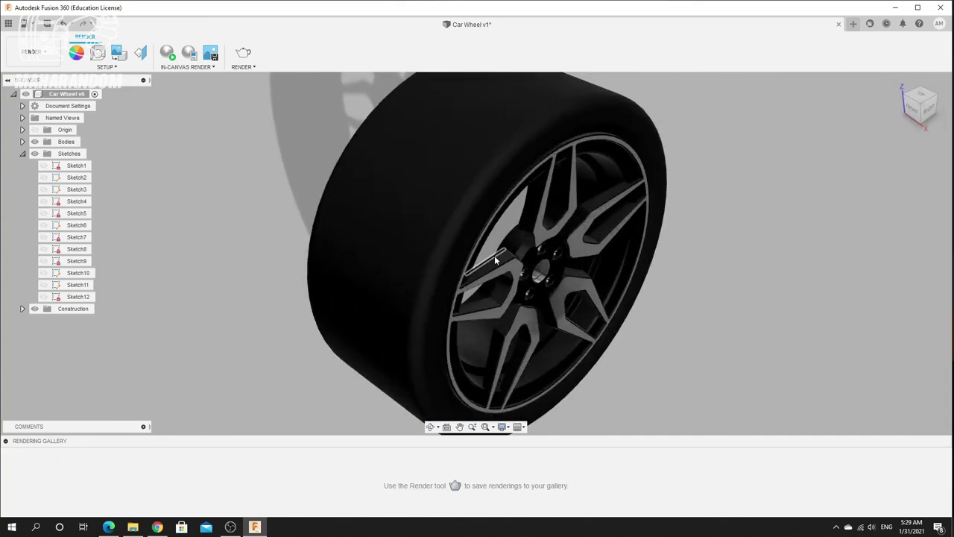
pyautogui.scroll(-3, 501, 263)
pyautogui.keyDown('shift'); pyautogui.moveTo(512, 266); pyautogui.dragTo(581, 176, button='middle'); pyautogui.keyUp('shift')
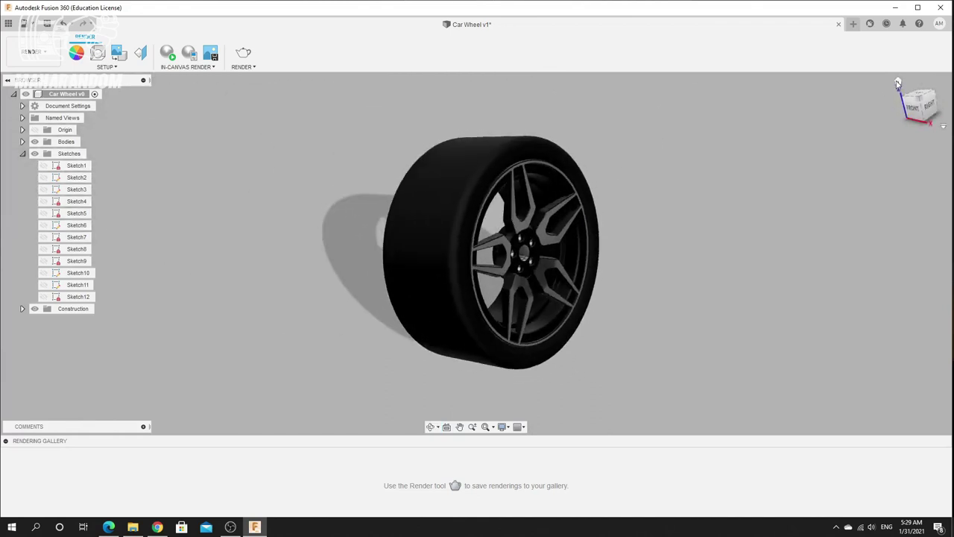
pyautogui.click(897, 82)
pyautogui.scroll(3, 482, 266)
pyautogui.keyDown('shift'); pyautogui.moveTo(477, 255); pyautogui.dragTo(483, 189, button='middle'); pyautogui.keyUp('shift')
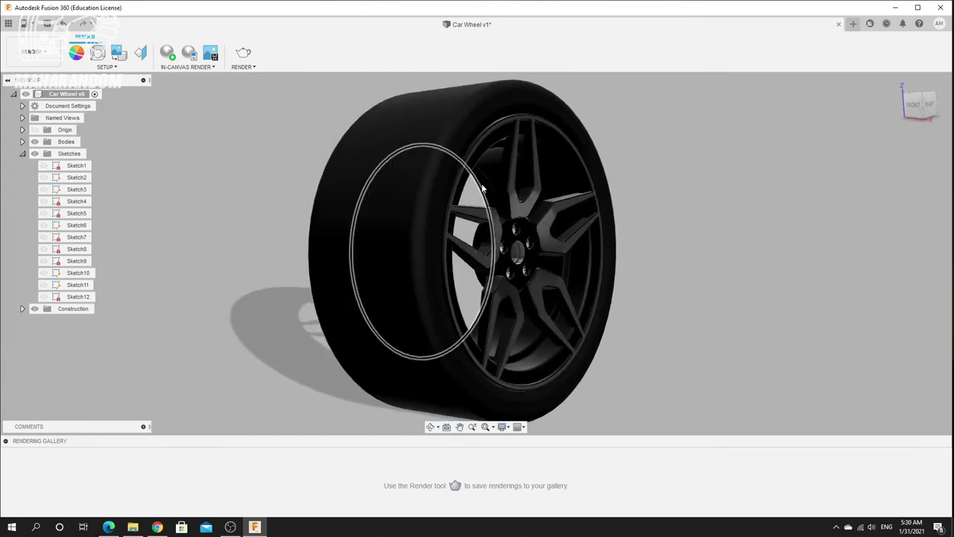
# Start a cloud render of the wheel at print size 5x7" 300PPI with Final quality
pyautogui.click(244, 54)
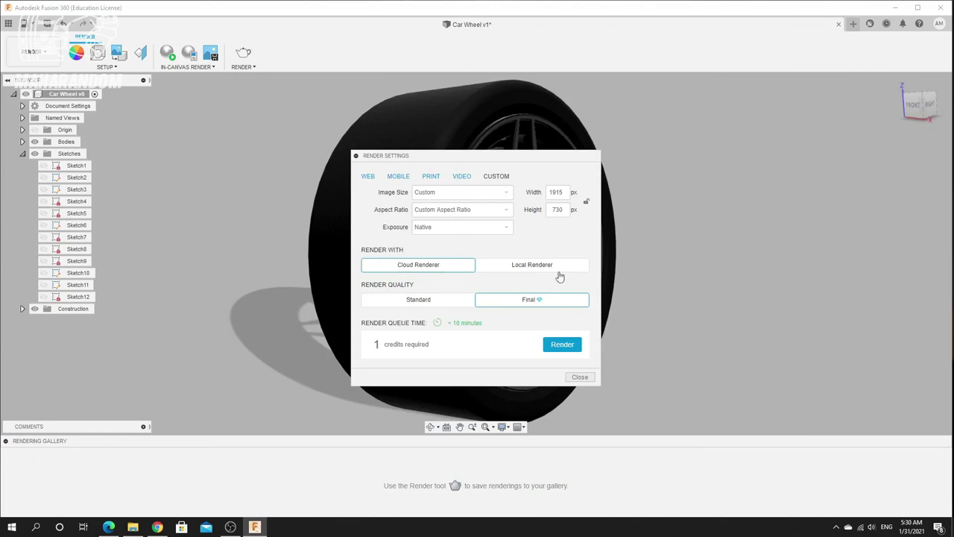
pyautogui.click(429, 179)
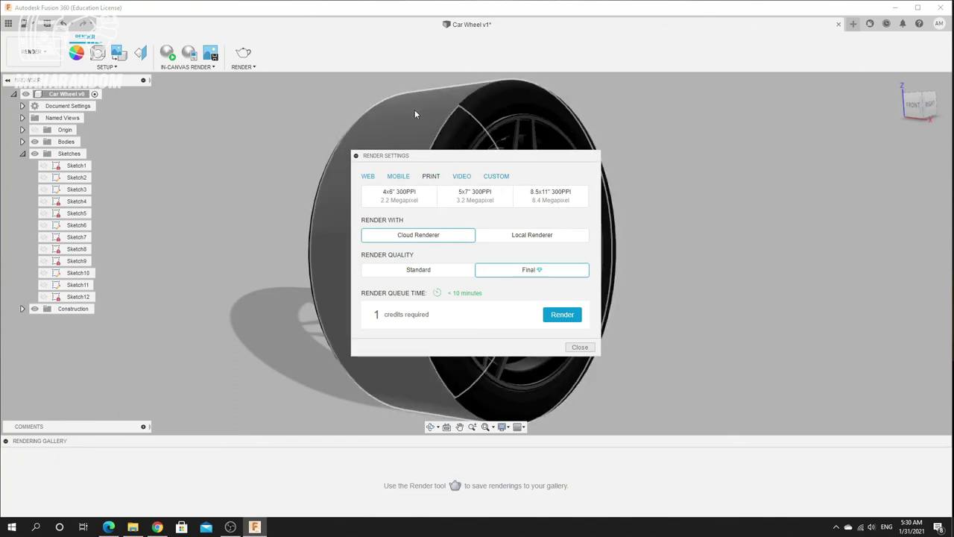
pyautogui.moveTo(460, 155); pyautogui.dragTo(480, 129)
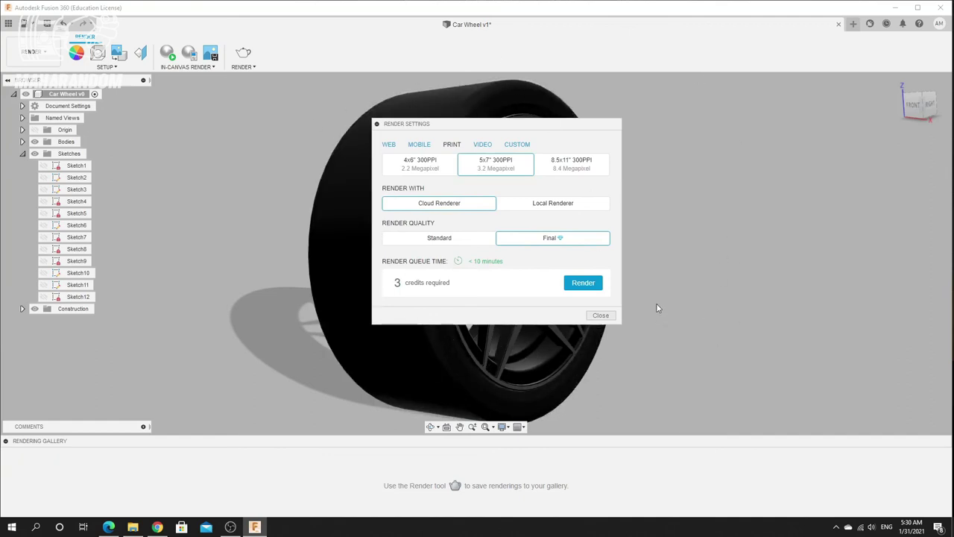
pyautogui.click(584, 285)
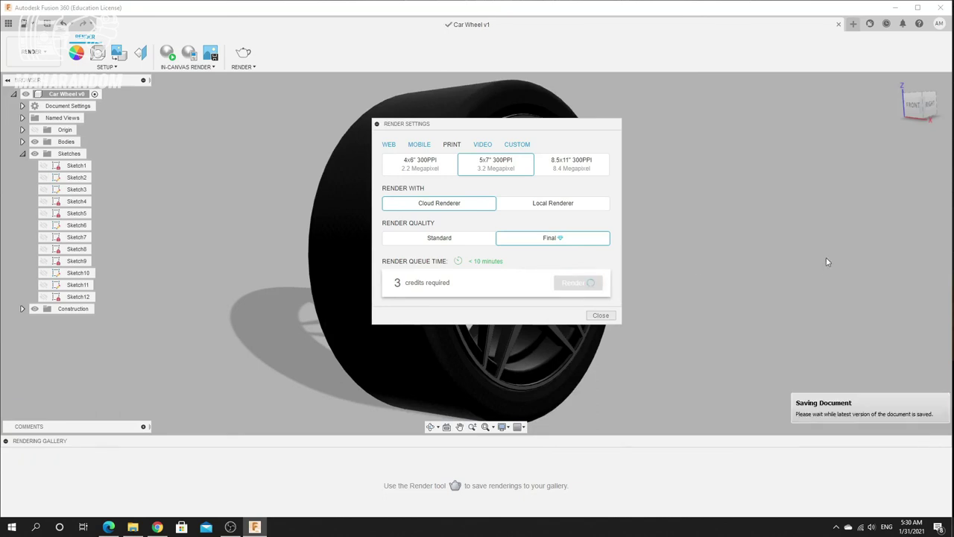